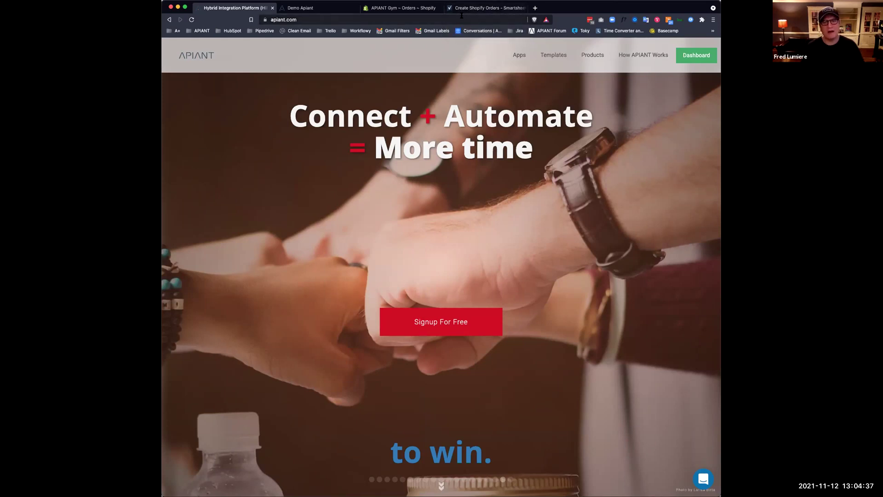
Review the columns of the Create Shopify Orders sheet in Smartsheet and the orders list of the APIANT Gym store in Shopify
{"action": "left_click", "coordinate": [482, 9]}
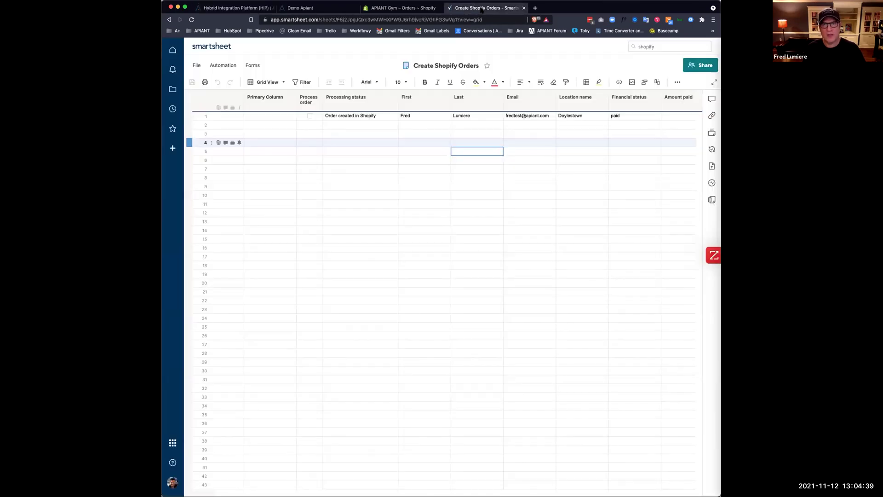
{"action": "left_click", "coordinate": [374, 10]}
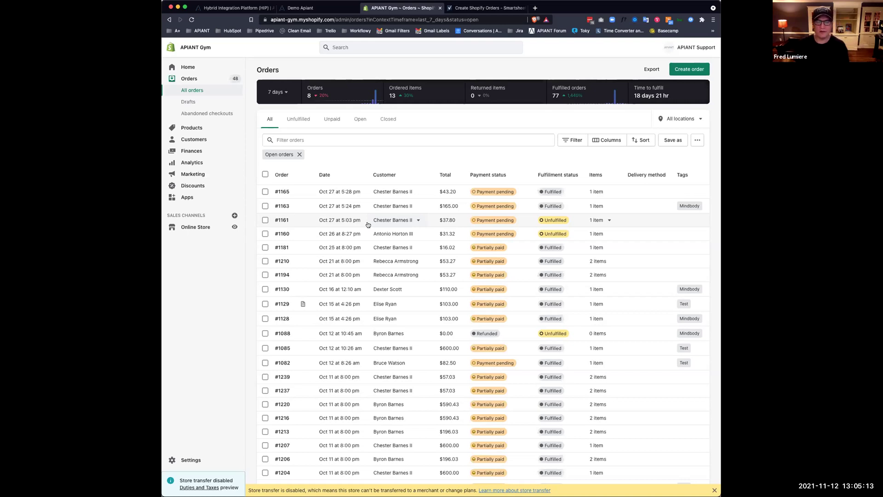
{"action": "left_click", "coordinate": [476, 8]}
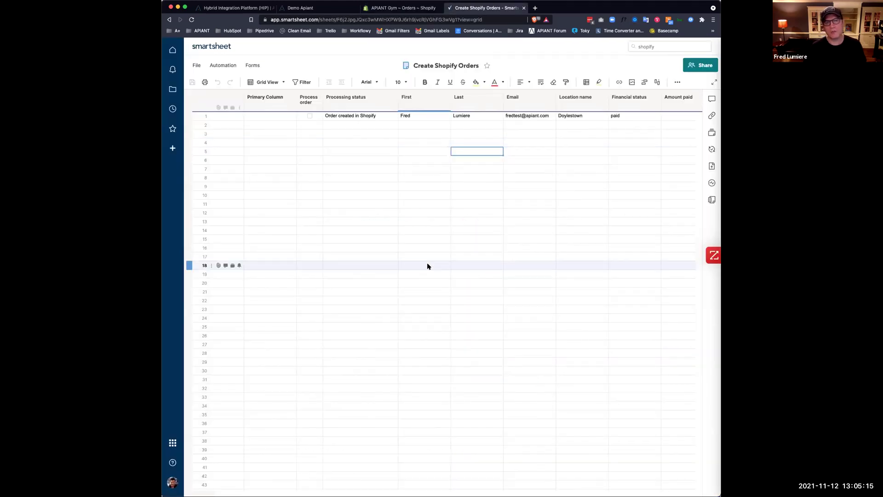
{"action": "scroll", "coordinate": [419, 175], "scroll_direction": "right", "scroll_amount": 10}
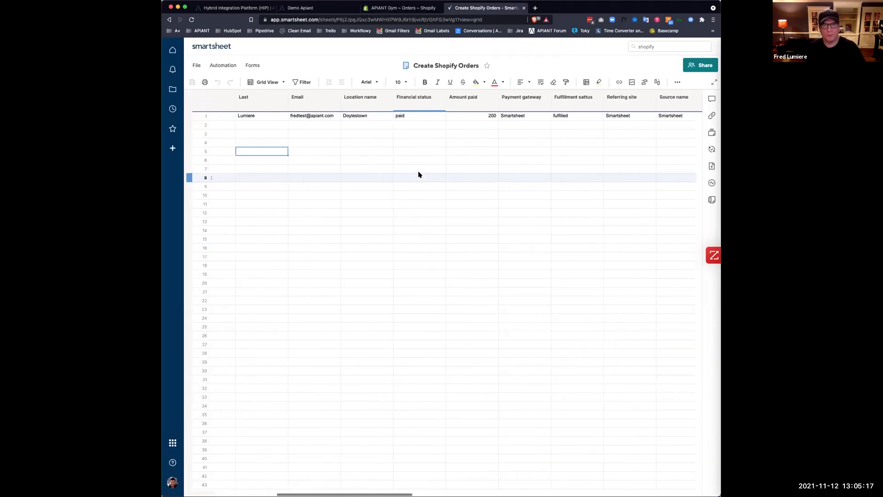
{"action": "scroll", "coordinate": [418, 175], "scroll_direction": "right", "scroll_amount": 5}
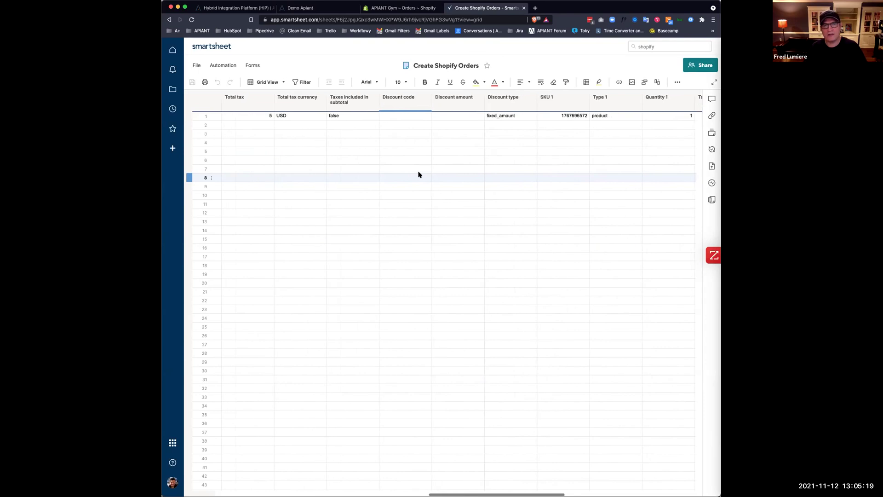
{"action": "scroll", "coordinate": [418, 174], "scroll_direction": "left", "scroll_amount": 3}
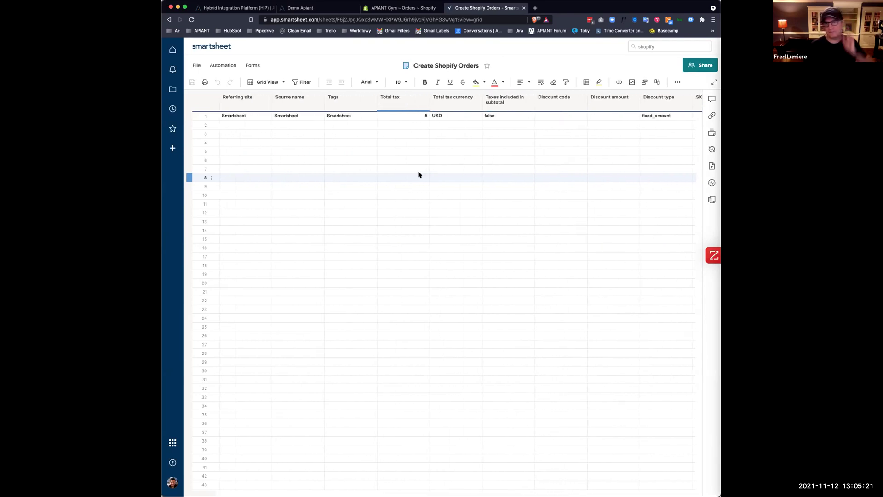
{"action": "scroll", "coordinate": [418, 175], "scroll_direction": "left", "scroll_amount": 15}
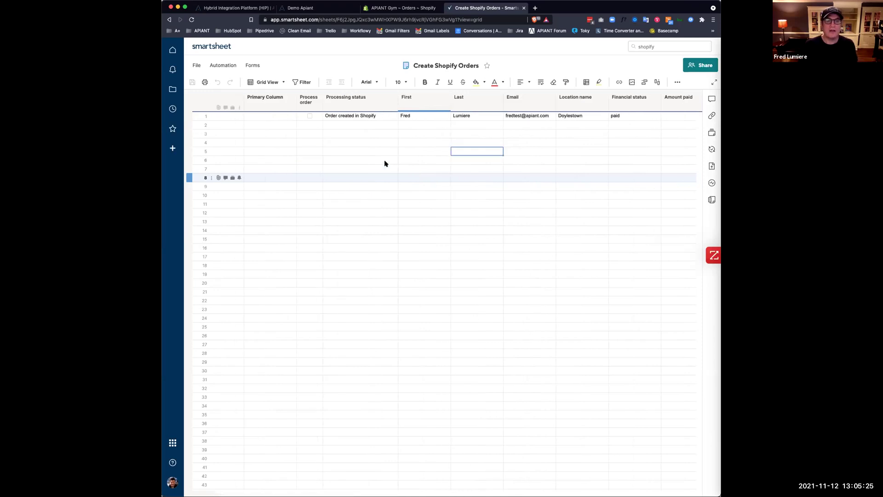
Toggle the Process order checkbox of row 1 on and back off
{"action": "left_click", "coordinate": [310, 115]}
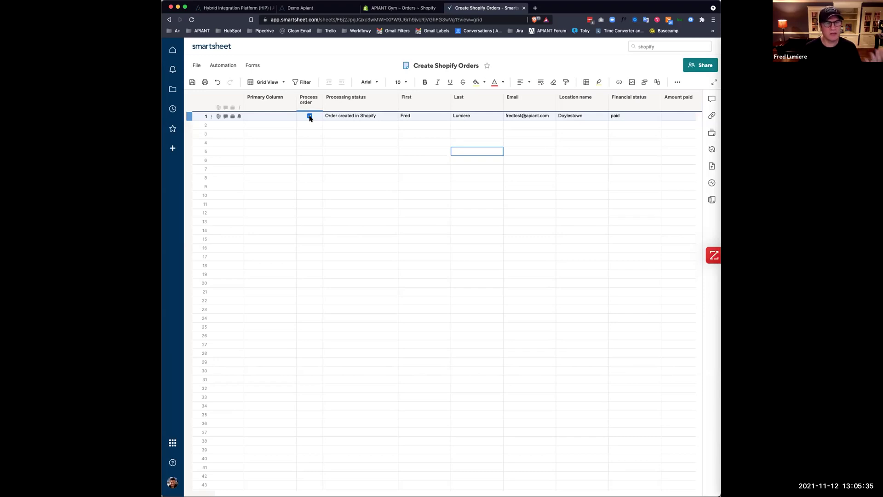
{"action": "left_click", "coordinate": [310, 115]}
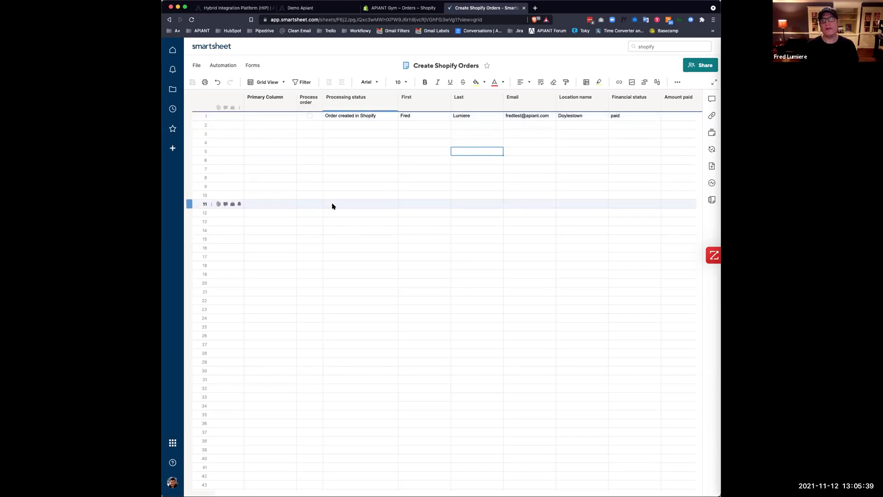
Switch to APIANT, open the "04 - Mindbody orders to Shopify v2.01" automation for editing, and expand all its groups
{"action": "key", "text": "super+2"}
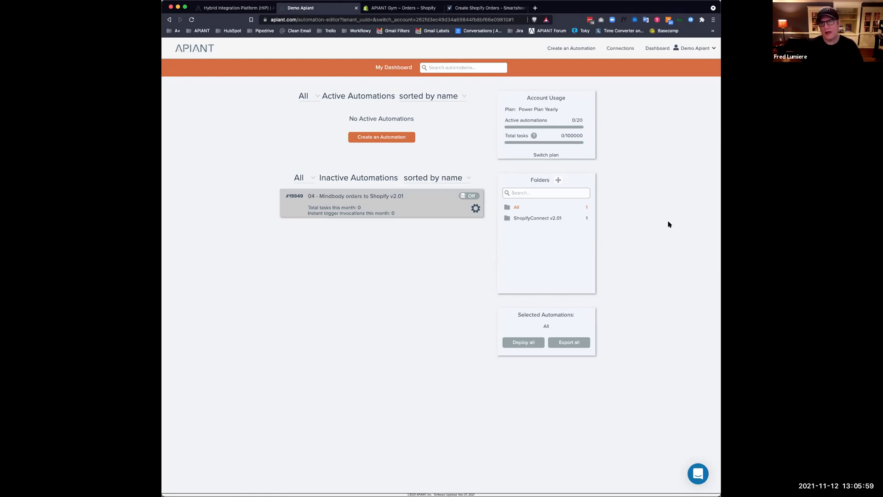
{"action": "left_click", "coordinate": [476, 208]}
{"action": "left_click", "coordinate": [488, 223]}
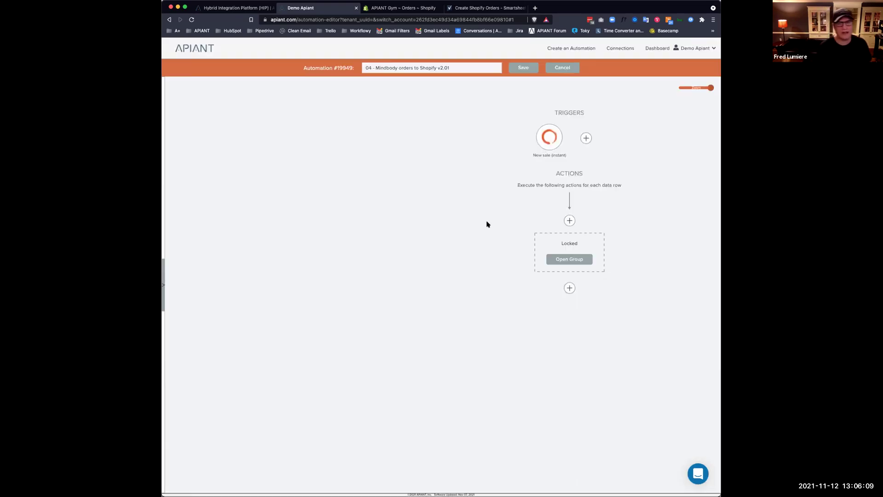
{"action": "right_click", "coordinate": [384, 253]}
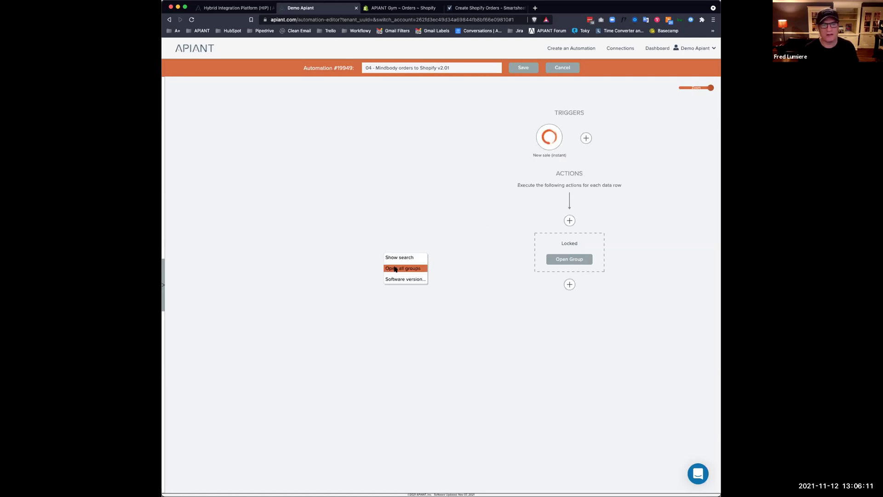
{"action": "left_click", "coordinate": [394, 268]}
Examine the automation's sequence of actions, loops and conditions, from the settings lookups through to the Shopify order line items
{"action": "scroll", "coordinate": [394, 269], "scroll_direction": "down", "scroll_amount": 15}
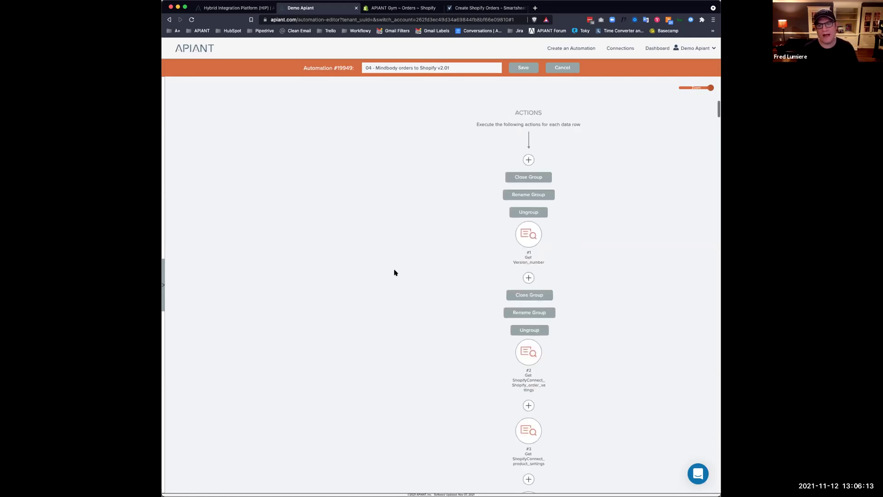
{"action": "scroll", "coordinate": [384, 273], "scroll_direction": "down", "scroll_amount": 6}
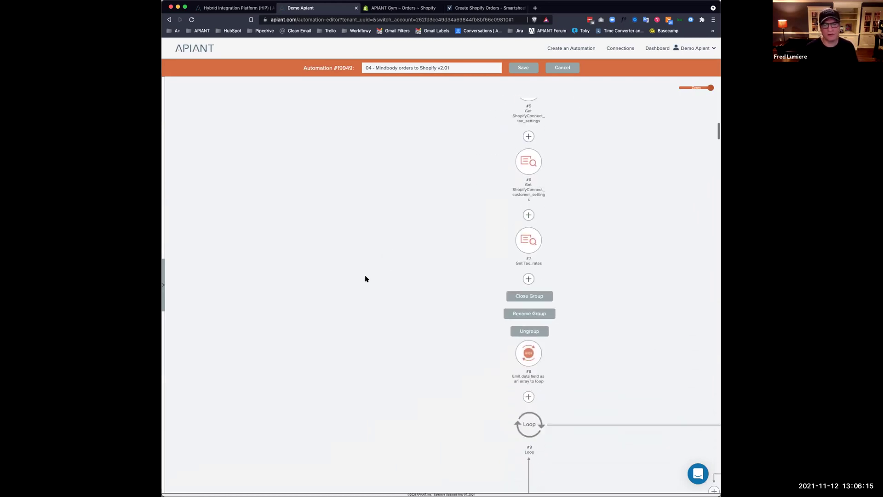
{"action": "scroll", "coordinate": [352, 277], "scroll_direction": "right", "scroll_amount": 5}
{"action": "scroll", "coordinate": [355, 280], "scroll_direction": "right", "scroll_amount": 3}
{"action": "scroll", "coordinate": [355, 279], "scroll_direction": "down", "scroll_amount": 5}
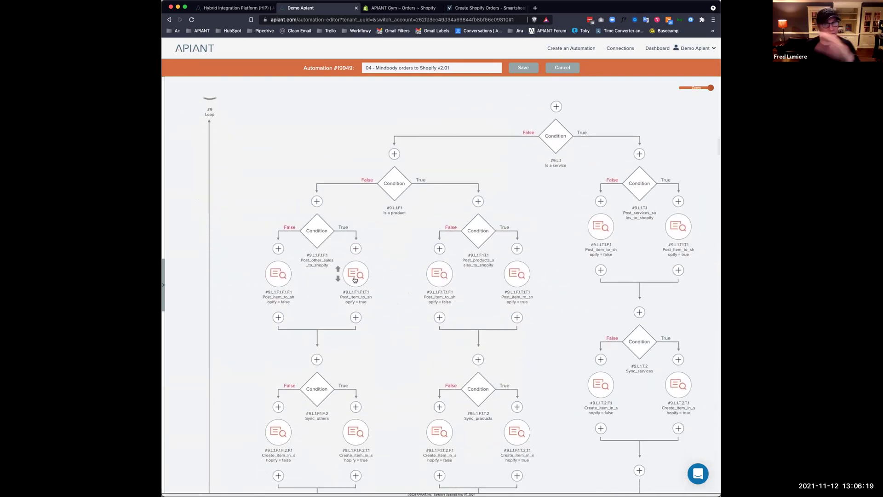
{"action": "mouse_move", "coordinate": [355, 280]}
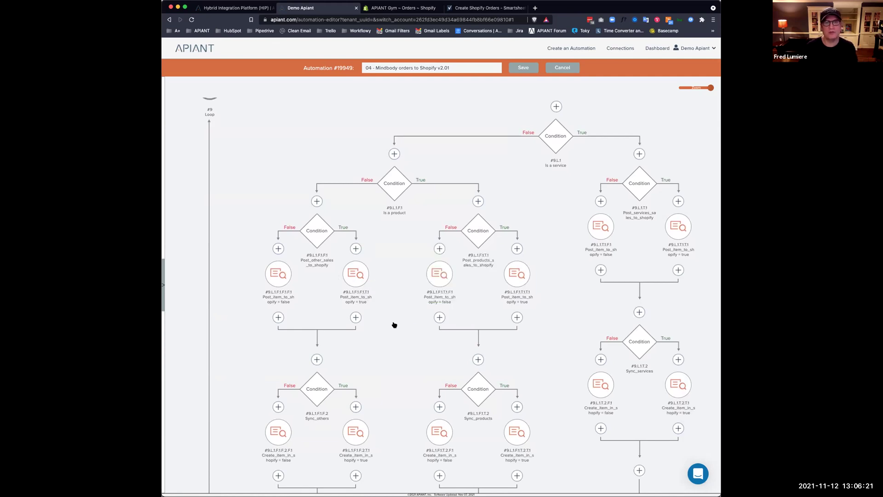
{"action": "scroll", "coordinate": [396, 327], "scroll_direction": "down", "scroll_amount": 3}
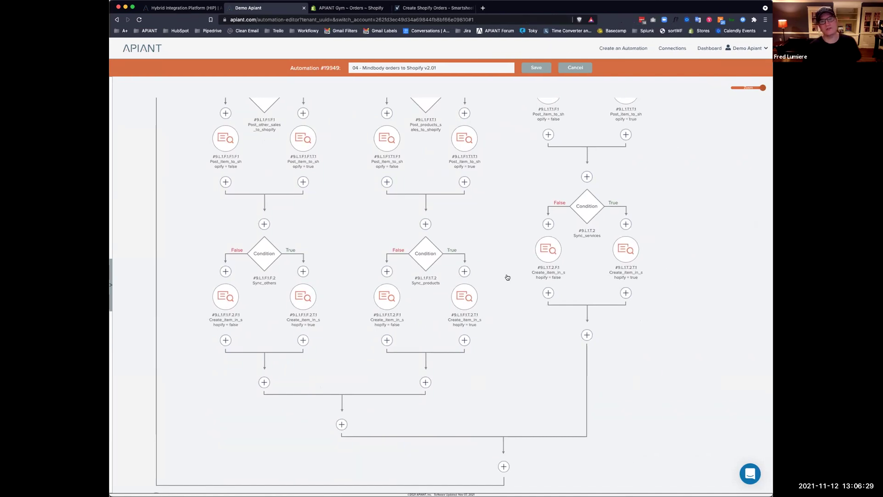
{"action": "scroll", "coordinate": [525, 280], "scroll_direction": "down", "scroll_amount": 8}
{"action": "scroll", "coordinate": [505, 279], "scroll_direction": "left", "scroll_amount": 3}
{"action": "scroll", "coordinate": [505, 279], "scroll_direction": "down", "scroll_amount": 3}
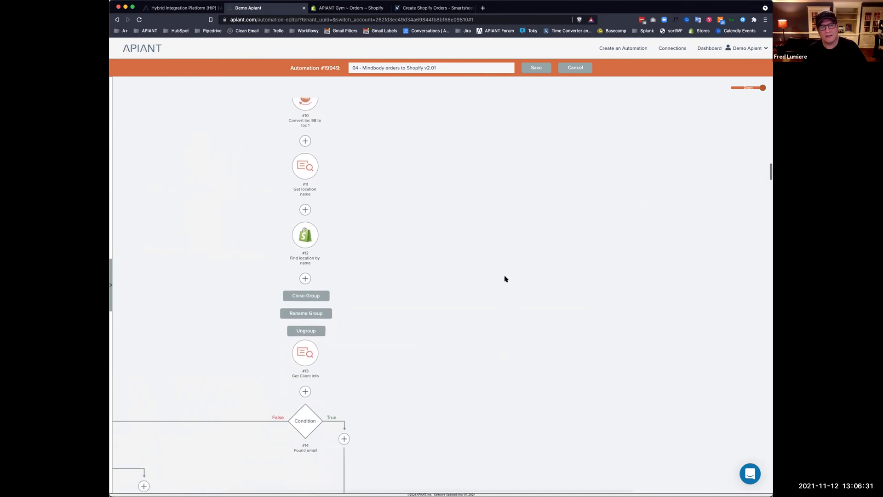
{"action": "scroll", "coordinate": [505, 279], "scroll_direction": "left", "scroll_amount": 4}
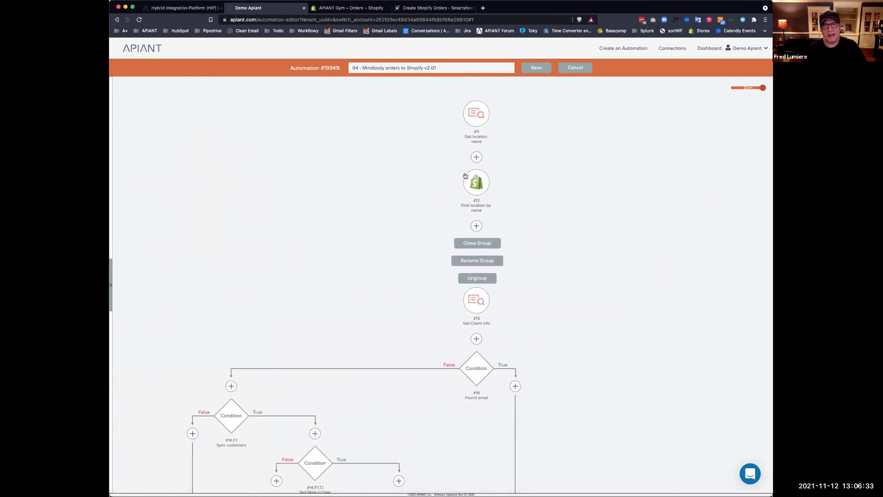
{"action": "scroll", "coordinate": [518, 213], "scroll_direction": "down", "scroll_amount": 10}
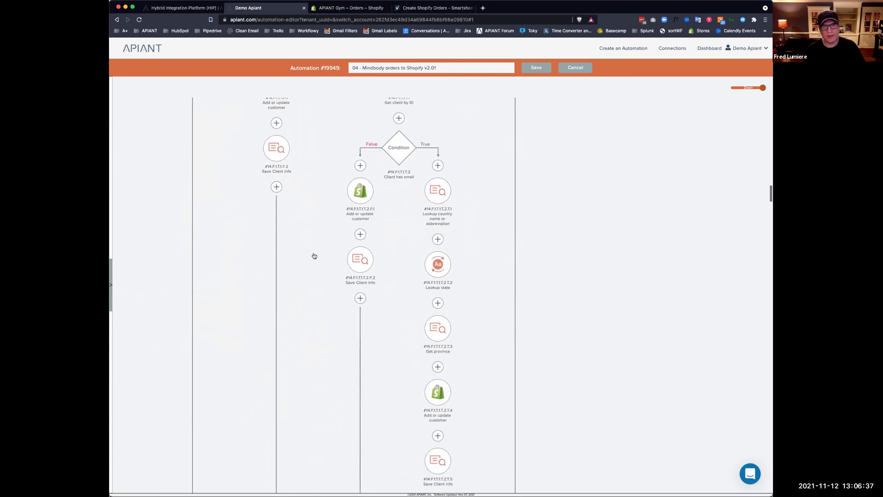
{"action": "scroll", "coordinate": [365, 274], "scroll_direction": "down", "scroll_amount": 9}
{"action": "scroll", "coordinate": [365, 275], "scroll_direction": "down", "scroll_amount": 15}
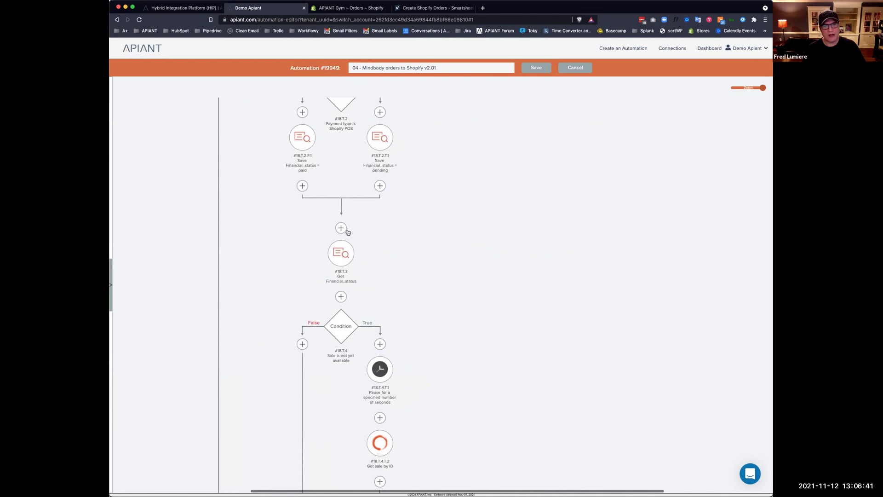
{"action": "scroll", "coordinate": [398, 225], "scroll_direction": "down", "scroll_amount": 6}
{"action": "scroll", "coordinate": [397, 225], "scroll_direction": "down", "scroll_amount": 18}
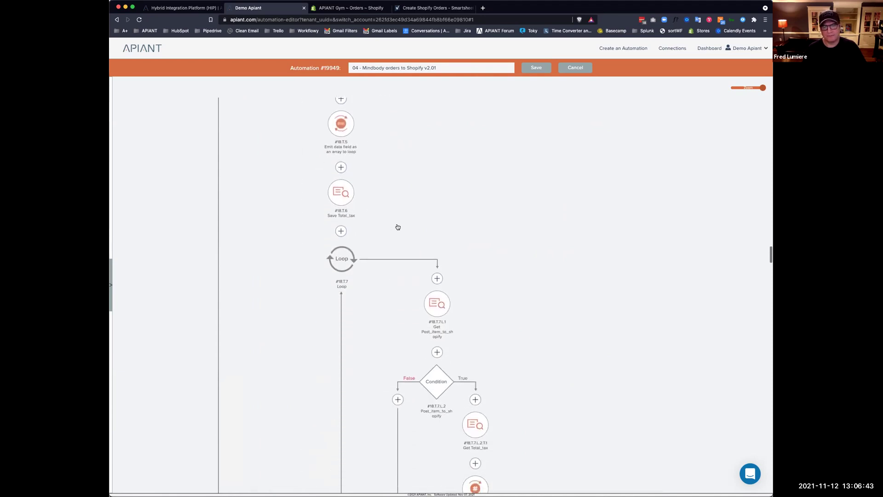
{"action": "scroll", "coordinate": [392, 228], "scroll_direction": "down", "scroll_amount": 2}
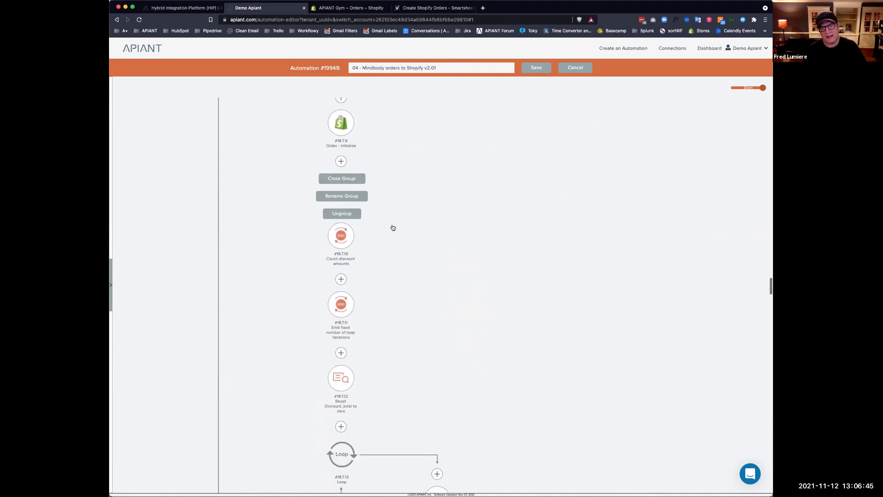
{"action": "scroll", "coordinate": [393, 228], "scroll_direction": "down", "scroll_amount": 16}
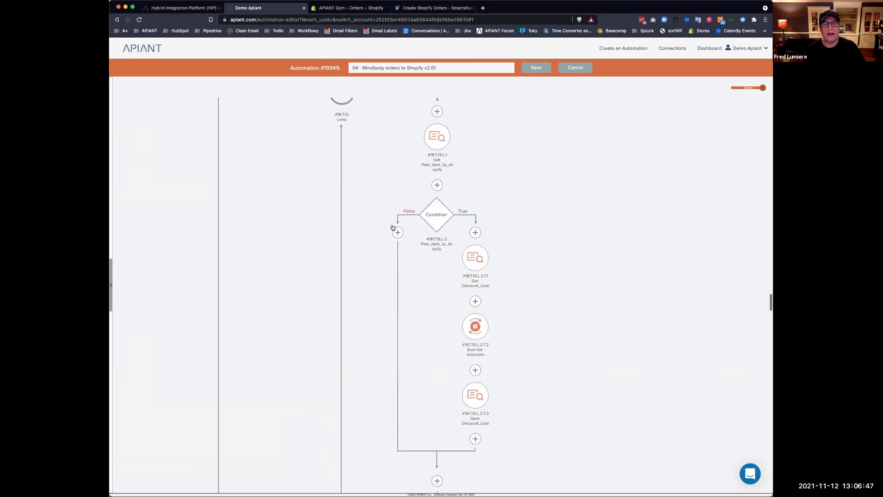
{"action": "scroll", "coordinate": [392, 228], "scroll_direction": "down", "scroll_amount": 16}
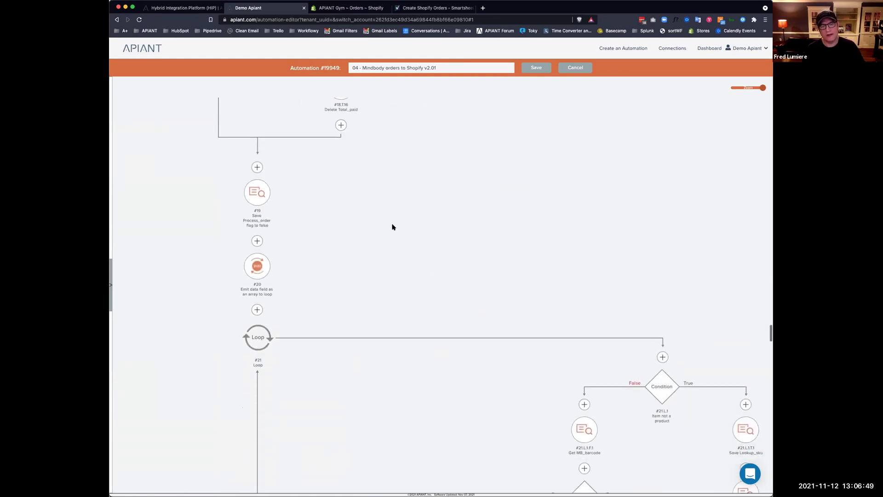
{"action": "scroll", "coordinate": [392, 228], "scroll_direction": "down", "scroll_amount": 15}
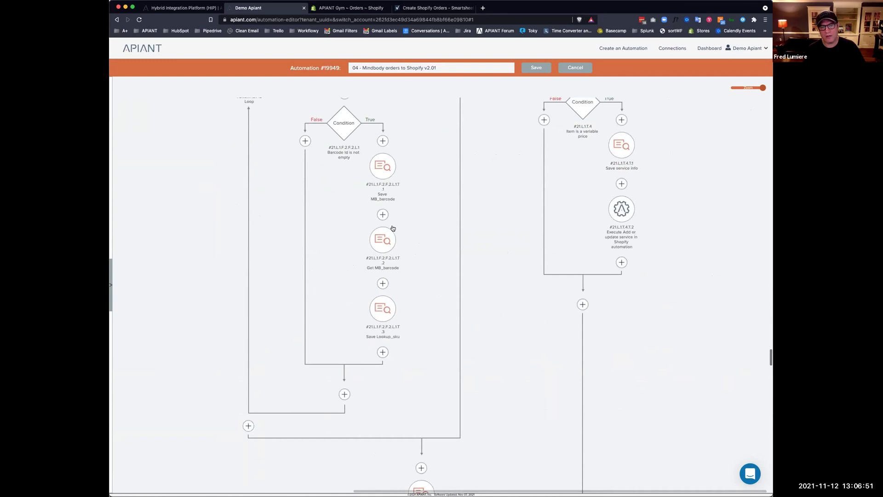
{"action": "scroll", "coordinate": [393, 228], "scroll_direction": "down", "scroll_amount": 6}
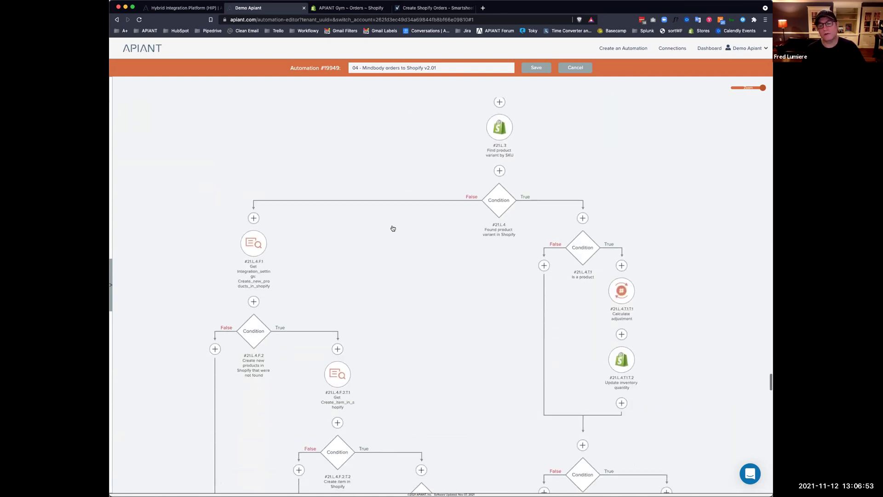
{"action": "scroll", "coordinate": [392, 228], "scroll_direction": "down", "scroll_amount": 7}
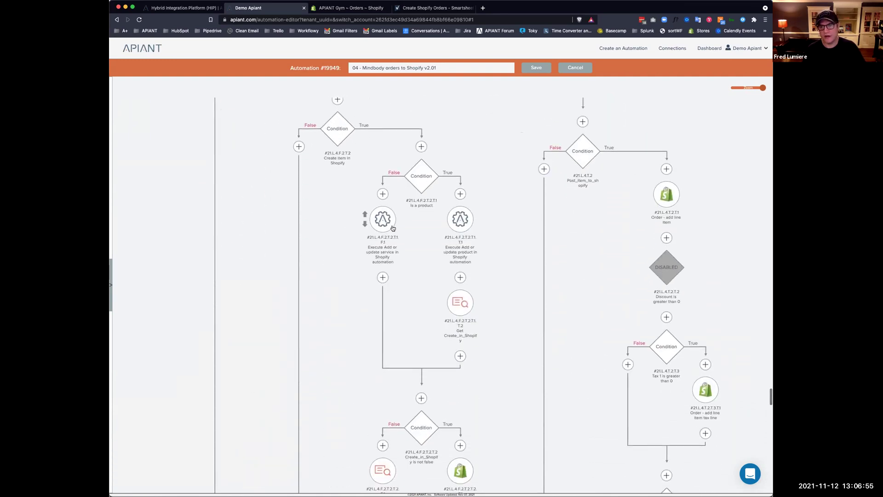
Zoom out the automation diagram and examine its overall structure through to the final Shopify order actions
{"action": "left_click_drag", "start_coordinate": [761, 87], "coordinate": [746, 87]}
{"action": "scroll", "coordinate": [317, 239], "scroll_direction": "down", "scroll_amount": 5}
{"action": "scroll", "coordinate": [321, 242], "scroll_direction": "down", "scroll_amount": 10}
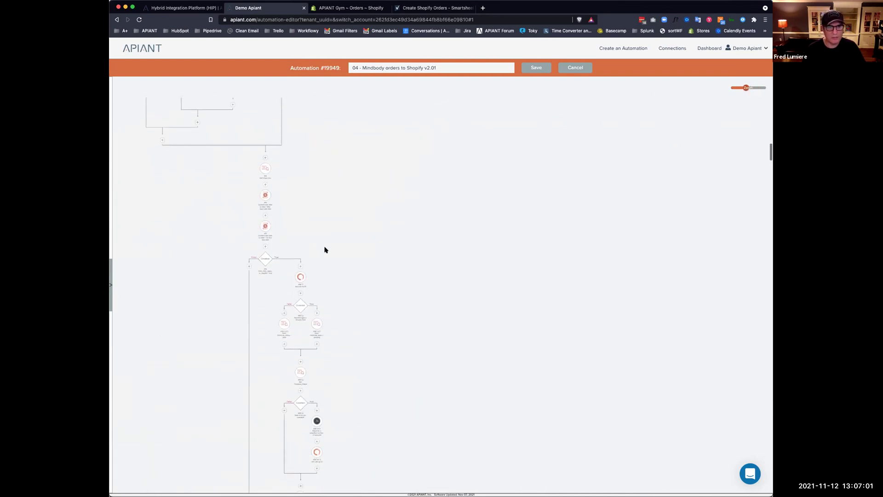
{"action": "scroll", "coordinate": [329, 253], "scroll_direction": "down", "scroll_amount": 10}
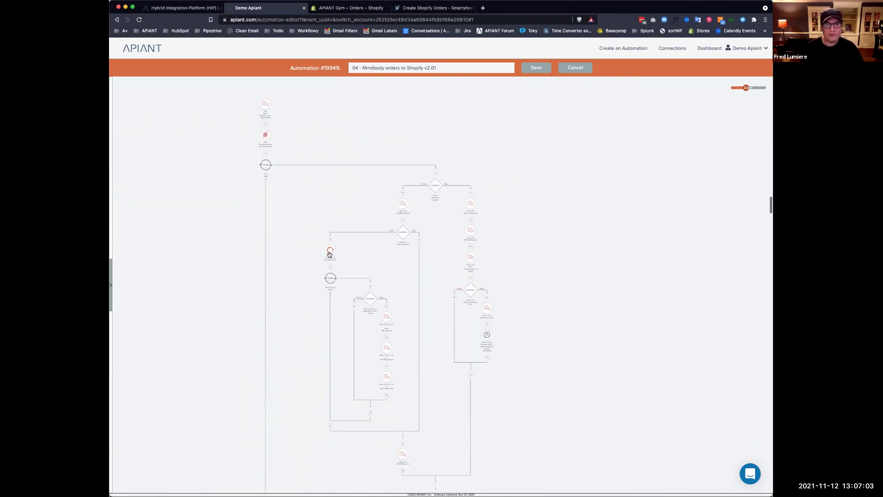
{"action": "scroll", "coordinate": [317, 255], "scroll_direction": "down", "scroll_amount": 10}
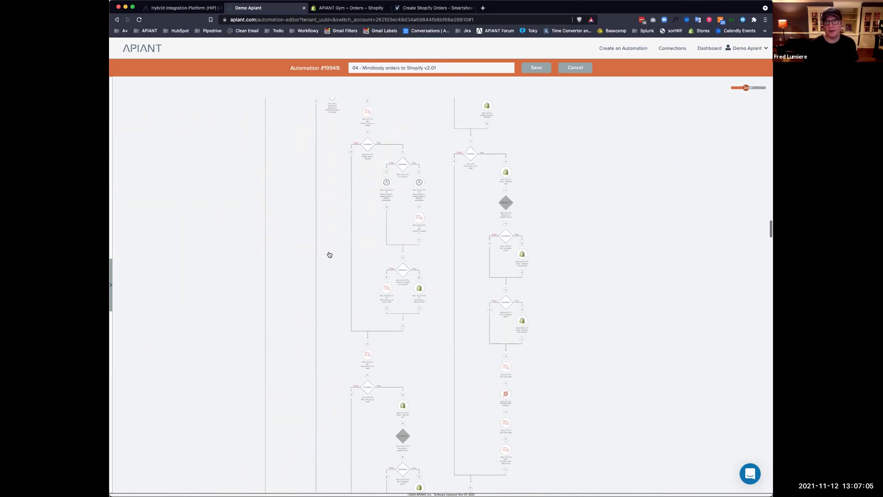
{"action": "scroll", "coordinate": [305, 258], "scroll_direction": "down", "scroll_amount": 10}
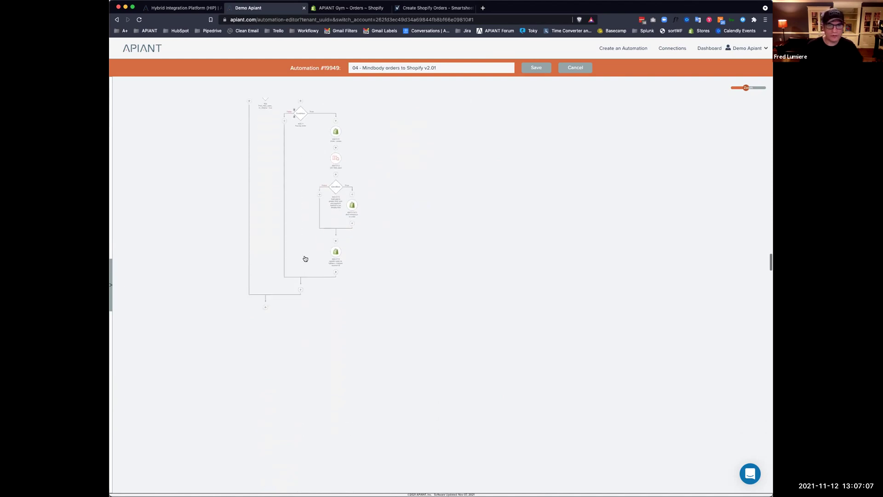
{"action": "scroll", "coordinate": [305, 258], "scroll_direction": "up", "scroll_amount": 5}
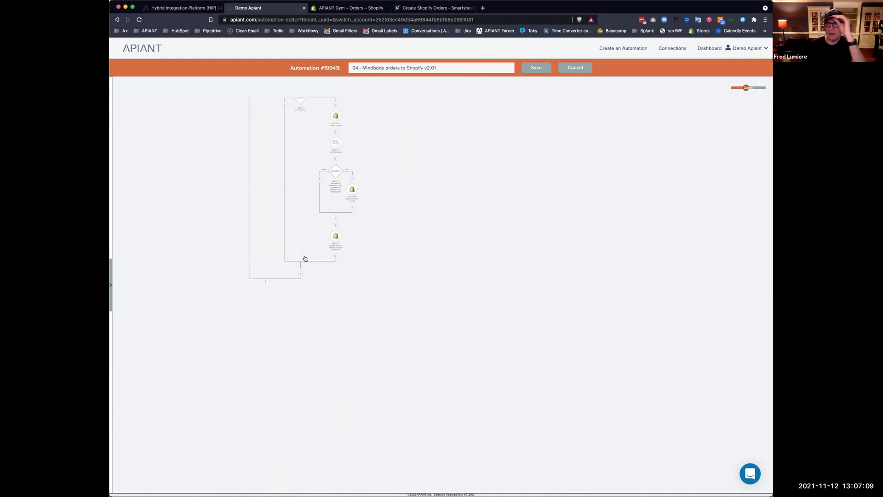
Restore the diagram to full zoom and leave the automation editor without saving
{"action": "left_click", "coordinate": [751, 88]}
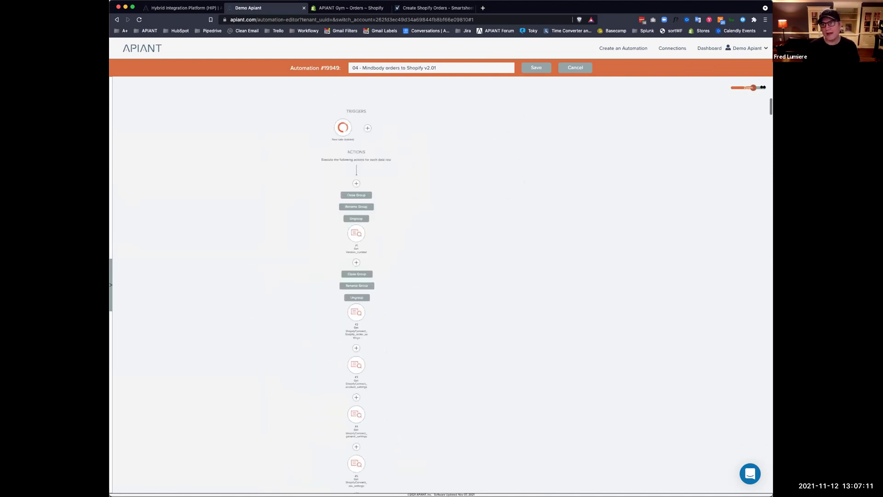
{"action": "left_click_drag", "start_coordinate": [755, 89], "coordinate": [771, 90]}
{"action": "left_click", "coordinate": [576, 69]}
Make a copy of the "04 - Mindbody orders to Shopify v2.01" automation
{"action": "left_click", "coordinate": [476, 208]}
{"action": "mouse_move", "coordinate": [506, 245]}
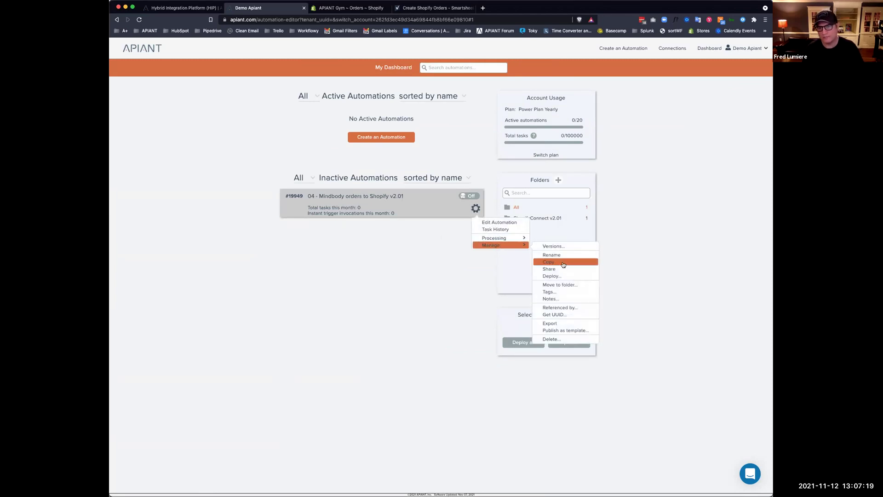
{"action": "left_click", "coordinate": [562, 263]}
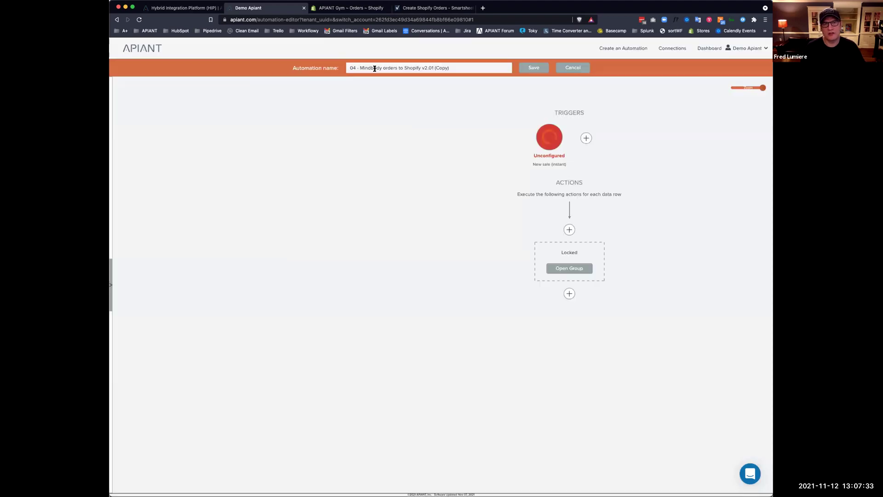
Rename the copied automation as "Process Smartsheet orders in Shopify"
{"action": "triple_click", "coordinate": [374, 68]}
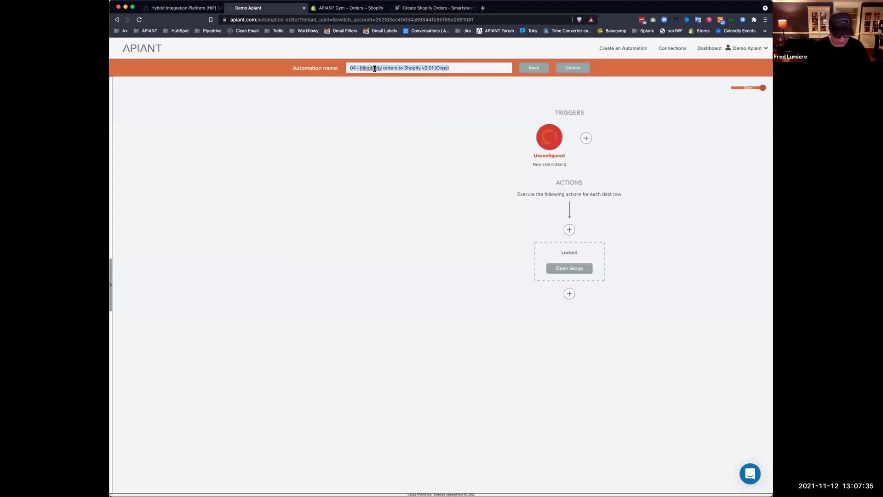
{"action": "type", "text": "Process Sma"}
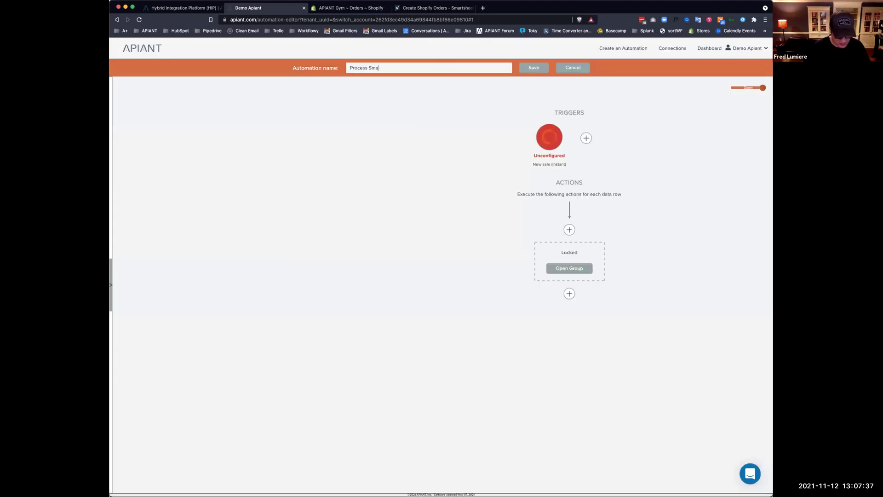
{"action": "type", "text": "rtsheet o"}
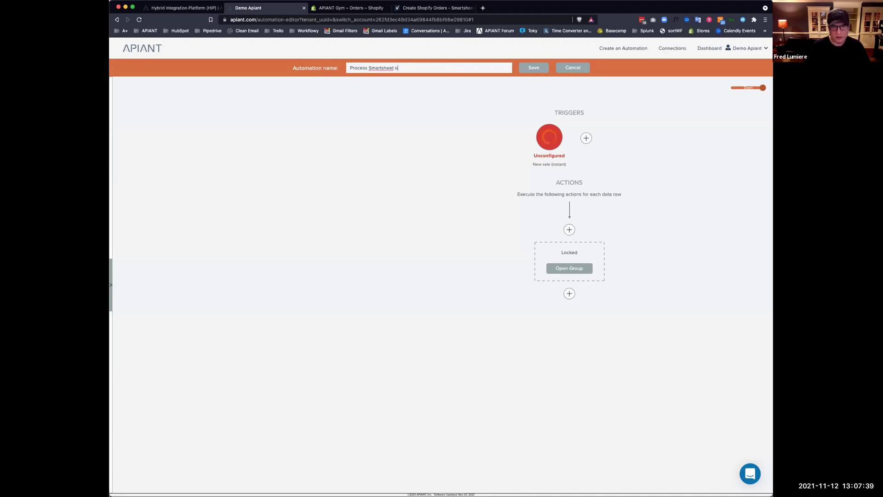
{"action": "type", "text": "rders in Shopify"}
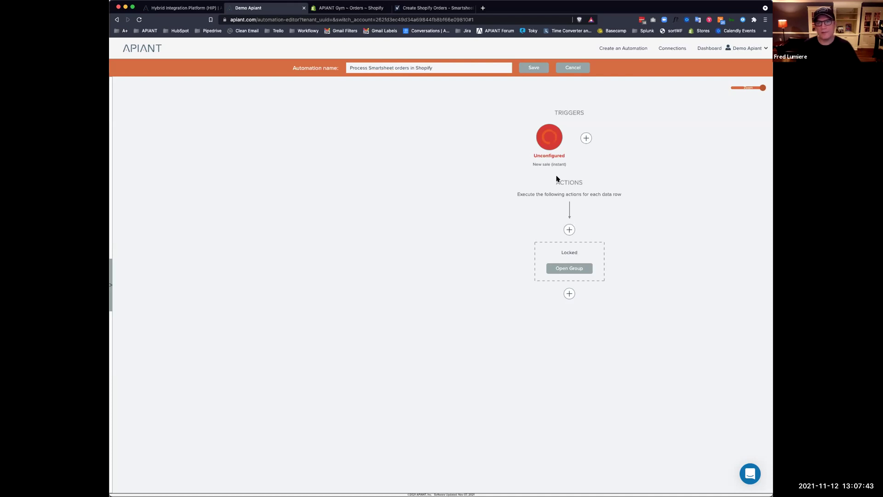
Configure the unconfigured "New sale (instant)" trigger by saving it with its connected MINDBODY account and existing filters
{"action": "left_click", "coordinate": [548, 142]}
{"action": "left_click", "coordinate": [436, 148]}
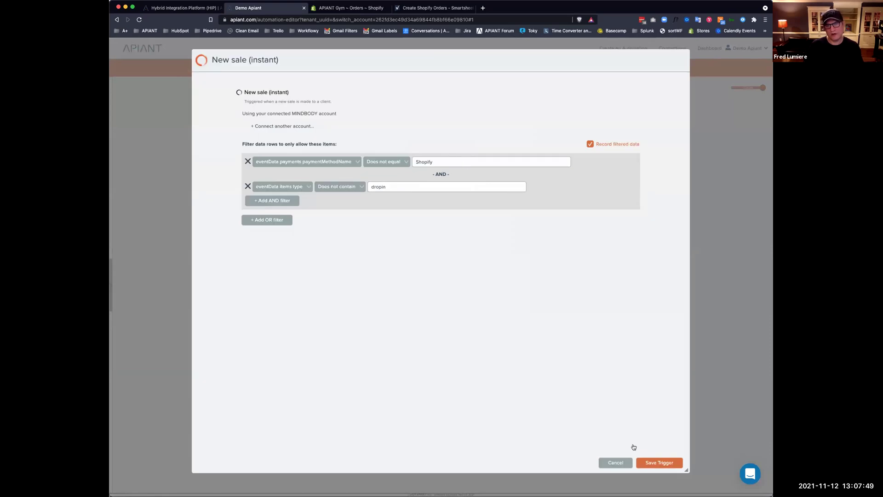
{"action": "left_click", "coordinate": [655, 465]}
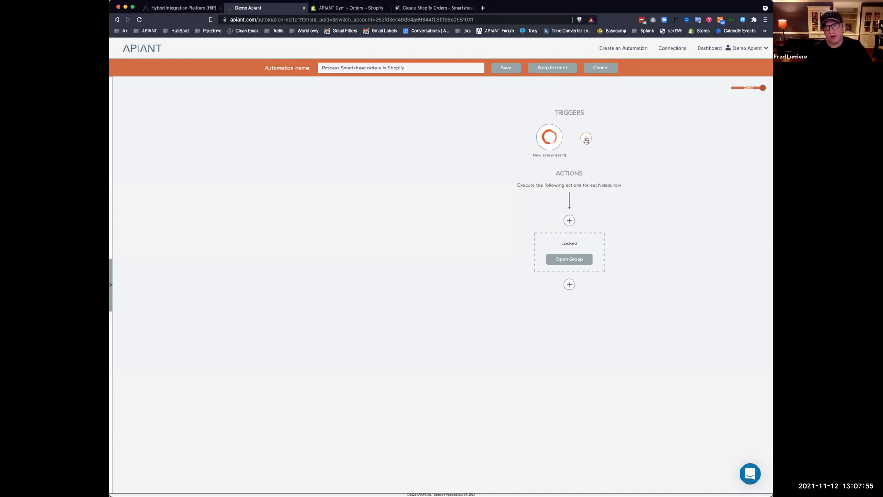
Save the new automation with its initial state set to off and no folder selected
{"action": "left_click", "coordinate": [505, 70]}
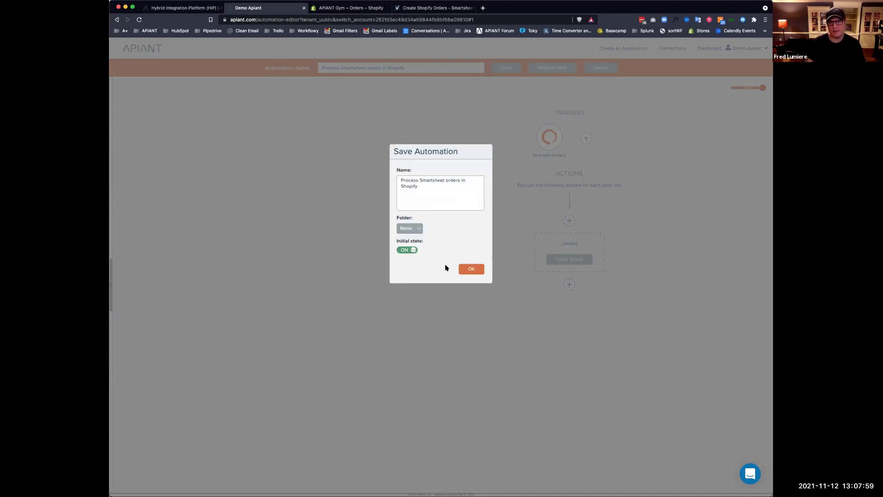
{"action": "left_click", "coordinate": [402, 250]}
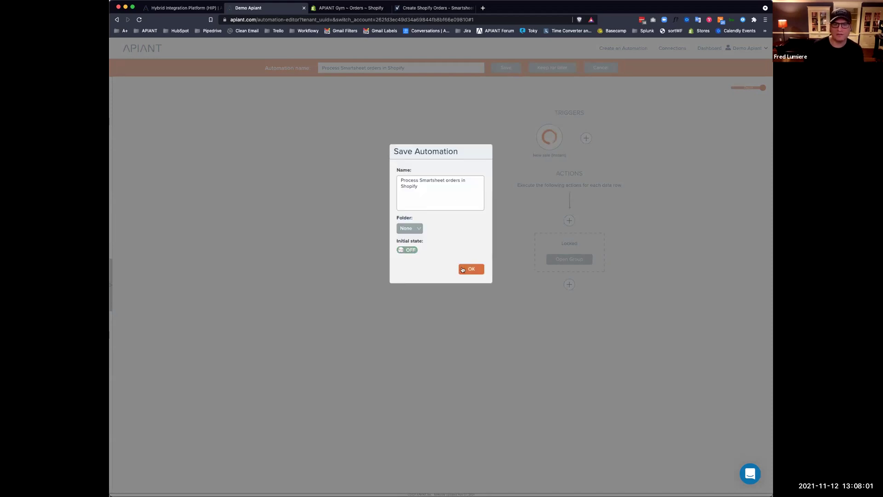
{"action": "left_click", "coordinate": [467, 269]}
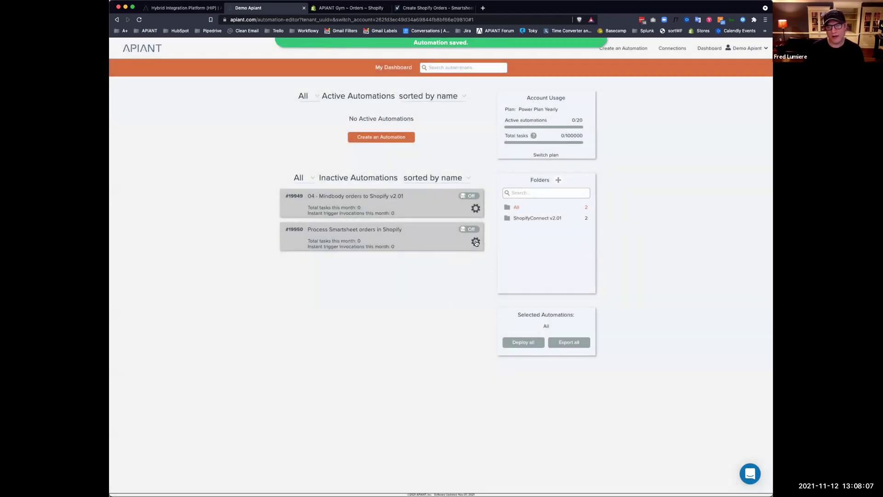
Find Smartsheet among the connectable apps, add it to the app connections, and allow APIANT access to the Smartsheet account
{"action": "left_click", "coordinate": [672, 48]}
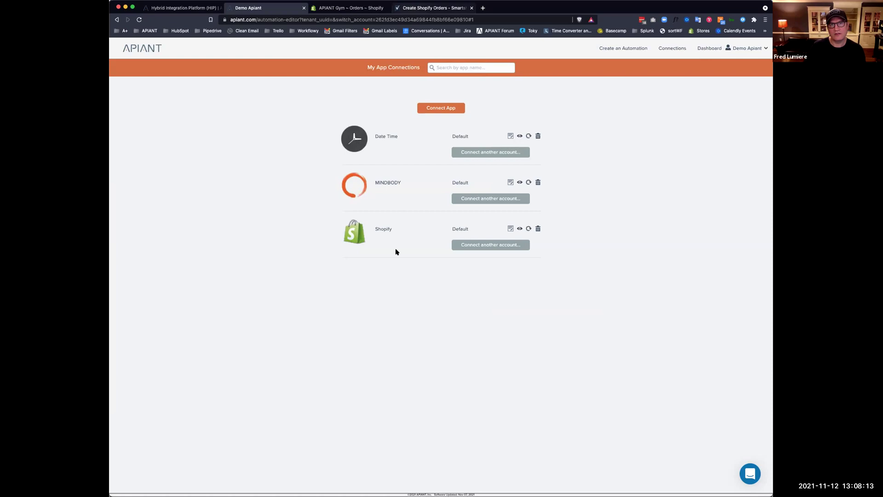
{"action": "key", "text": "super+4"}
{"action": "left_click", "coordinate": [257, 7]}
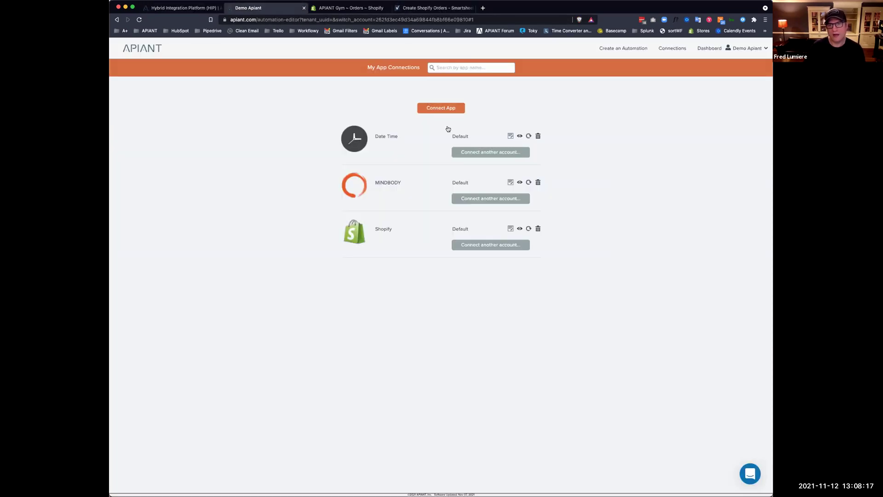
{"action": "left_click", "coordinate": [442, 108]}
{"action": "type", "text": "smart"}
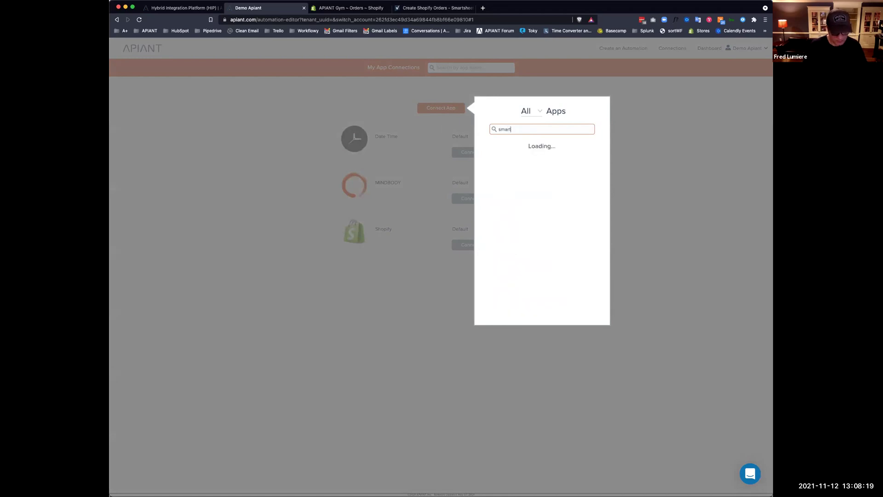
{"action": "type", "text": "sh"}
{"action": "left_click", "coordinate": [506, 159]}
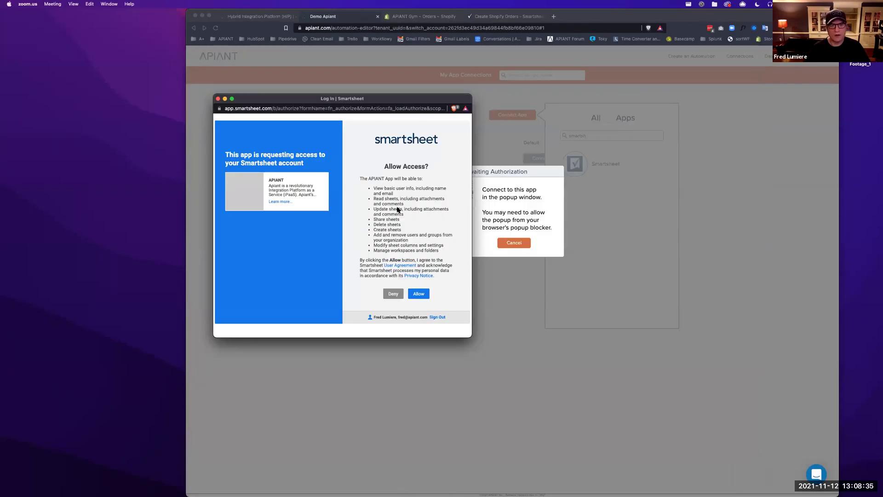
{"action": "left_click_drag", "start_coordinate": [357, 101], "coordinate": [350, 58]}
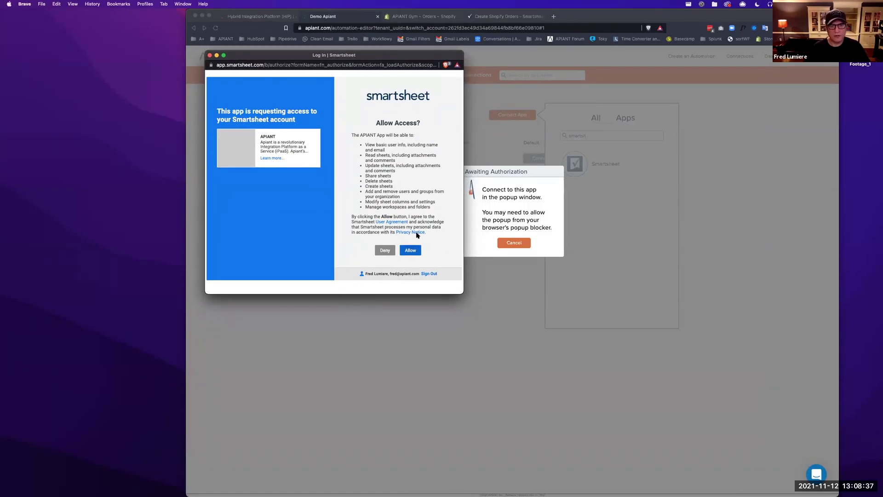
{"action": "left_click", "coordinate": [411, 251]}
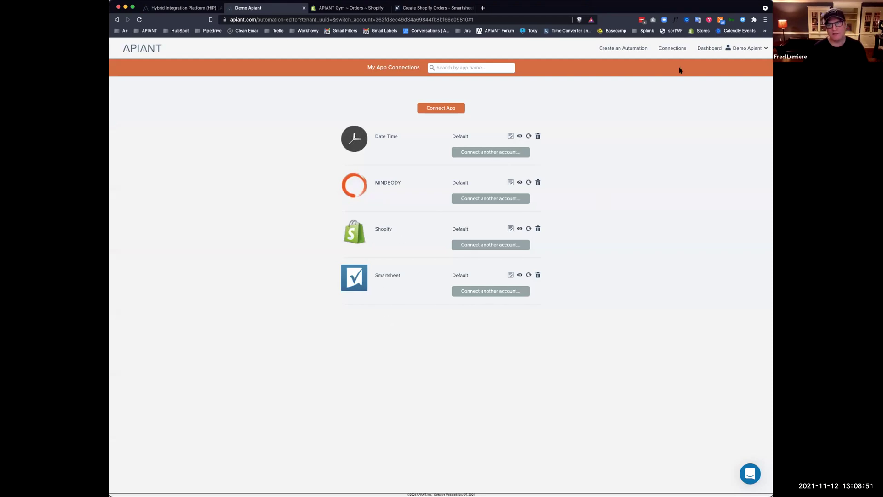
Return to the dashboard, open the "Process Smartsheet orders in Shopify" automation for editing, and expand all its groups
{"action": "left_click", "coordinate": [708, 49]}
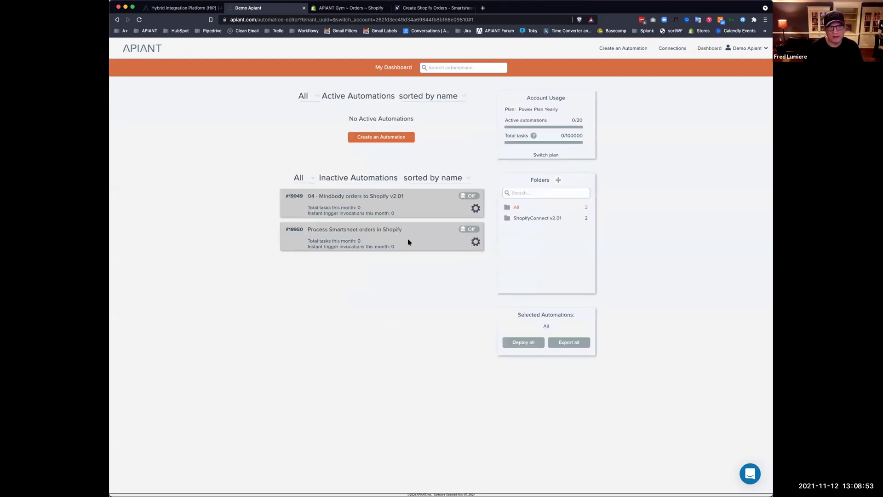
{"action": "left_click", "coordinate": [476, 243]}
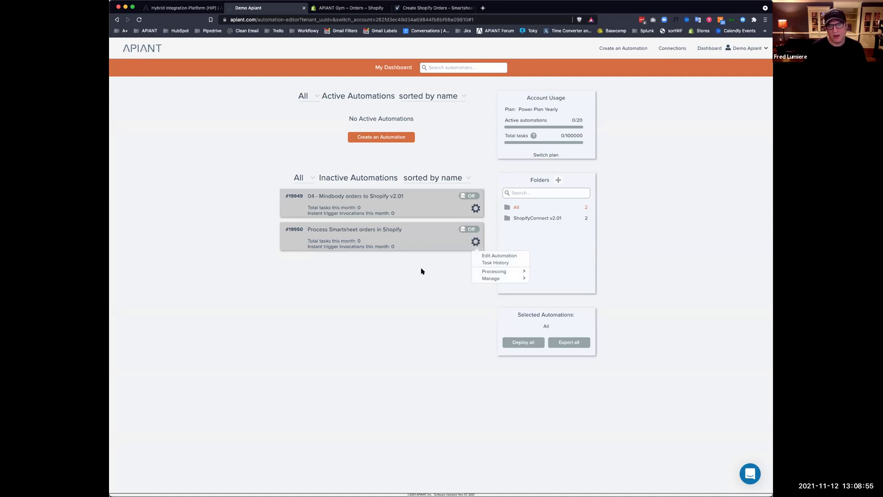
{"action": "left_click", "coordinate": [502, 256]}
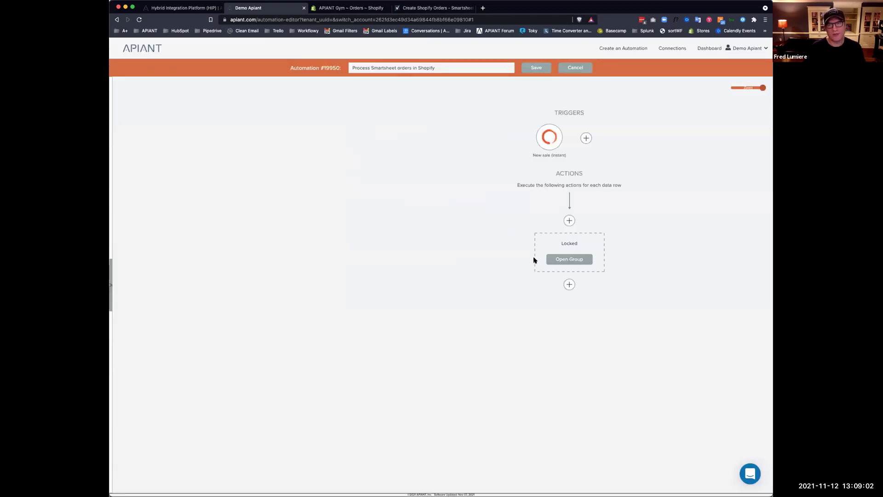
{"action": "right_click", "coordinate": [396, 257]}
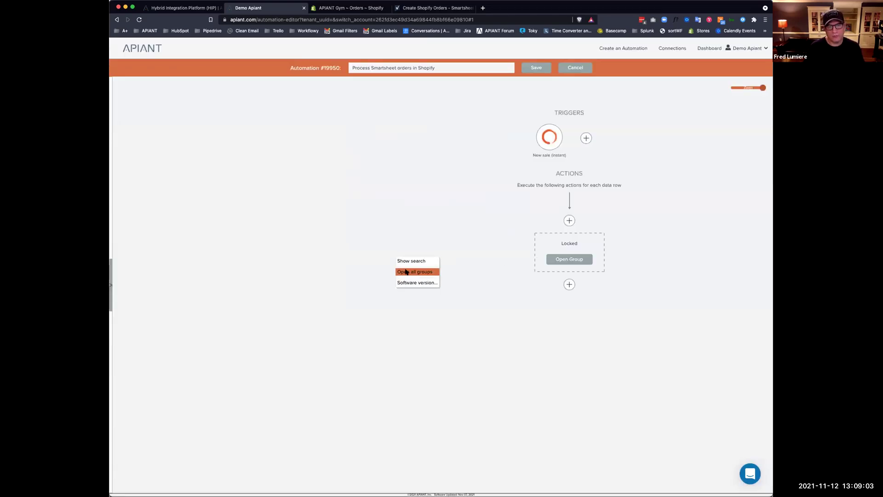
{"action": "left_click", "coordinate": [414, 271]}
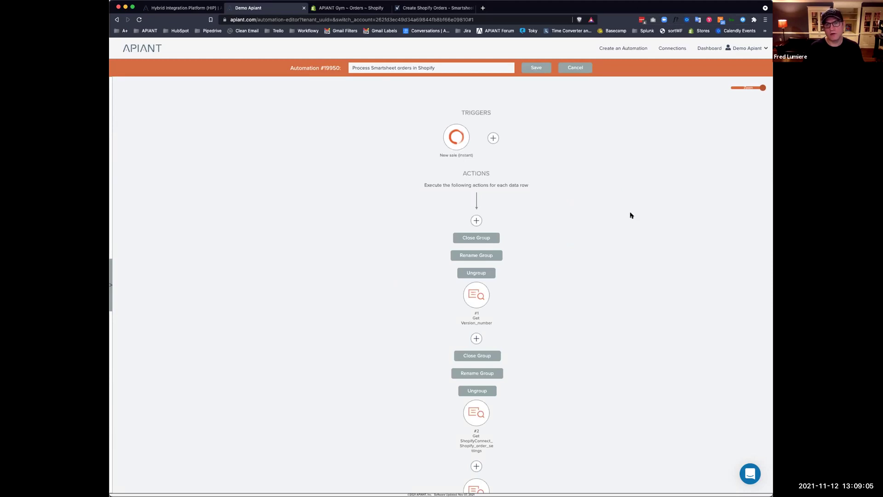
Search the automation's action names for "shopify", review the matching actions, and clear and hide the search
{"action": "scroll", "coordinate": [345, 224], "scroll_direction": "down", "scroll_amount": 15}
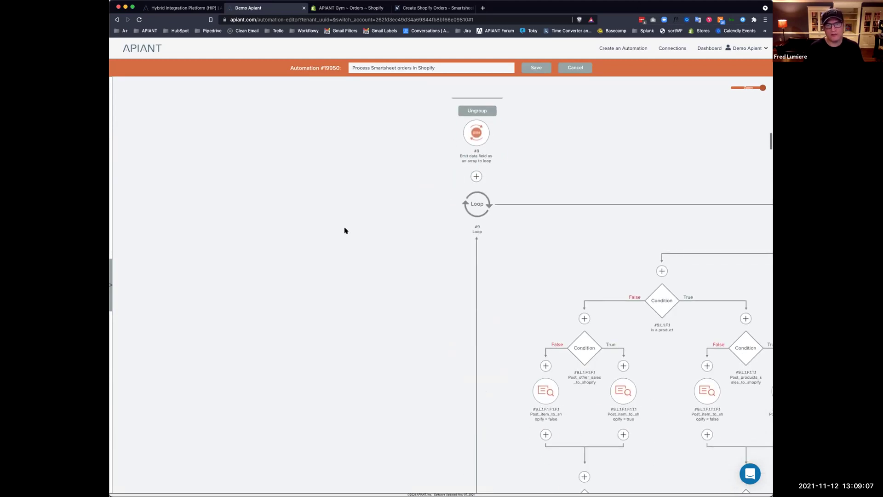
{"action": "scroll", "coordinate": [345, 230], "scroll_direction": "up", "scroll_amount": 15}
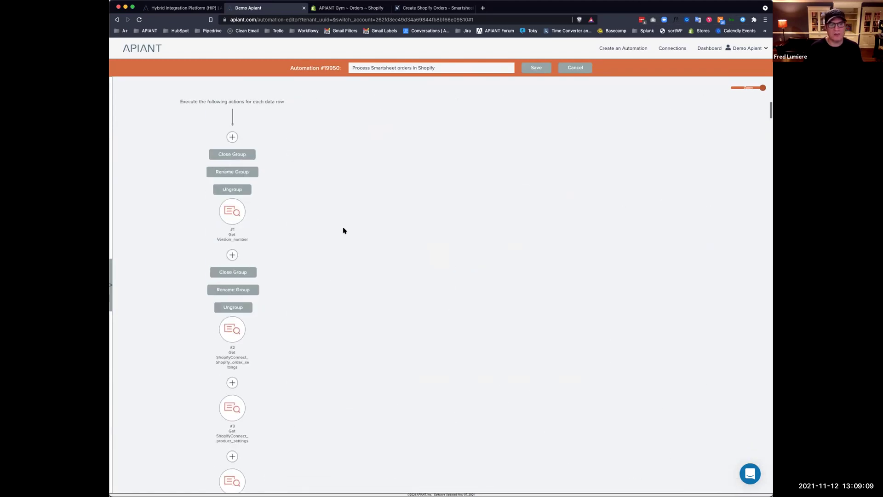
{"action": "scroll", "coordinate": [345, 230], "scroll_direction": "up", "scroll_amount": 5}
{"action": "scroll", "coordinate": [346, 230], "scroll_direction": "down", "scroll_amount": 10}
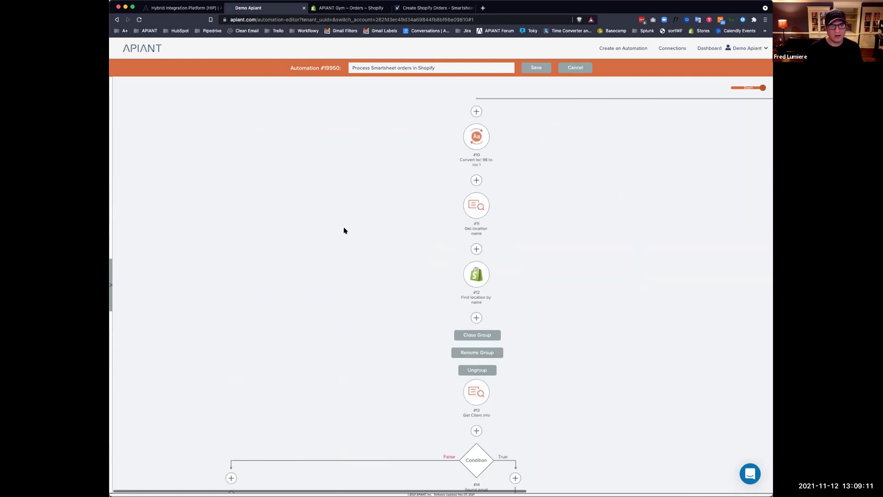
{"action": "scroll", "coordinate": [345, 230], "scroll_direction": "up", "scroll_amount": 20}
{"action": "right_click", "coordinate": [313, 229]}
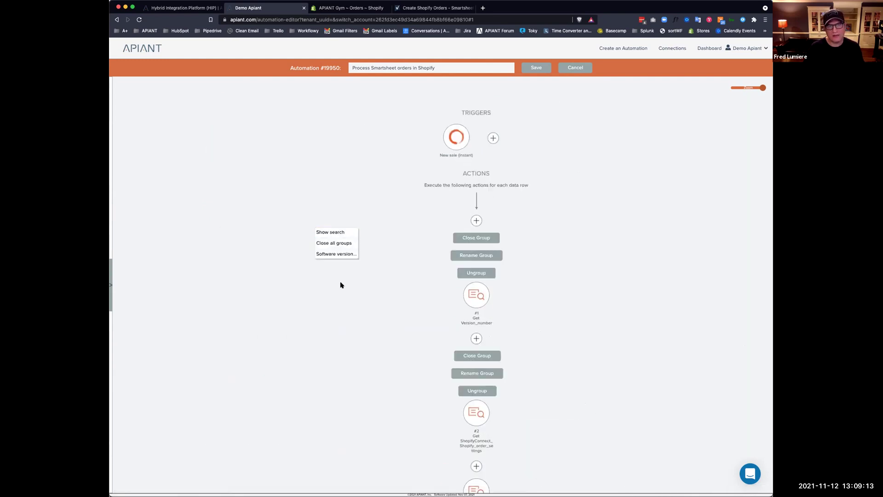
{"action": "left_click", "coordinate": [331, 233]}
{"action": "type", "text": "shopify"}
{"action": "key", "text": "Return"}
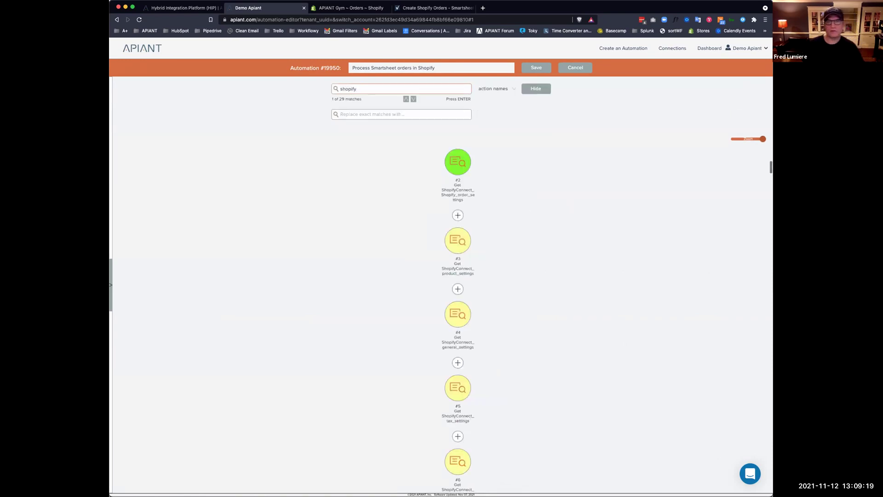
{"action": "scroll", "coordinate": [428, 236], "scroll_direction": "down", "scroll_amount": 5}
{"action": "scroll", "coordinate": [427, 237], "scroll_direction": "down", "scroll_amount": 3}
{"action": "scroll", "coordinate": [427, 239], "scroll_direction": "up", "scroll_amount": 8}
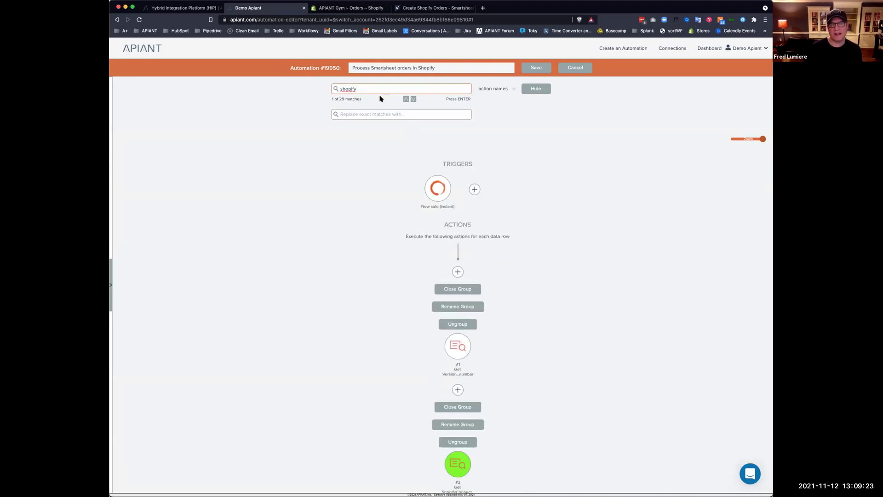
{"action": "double_click", "coordinate": [371, 86]}
{"action": "key", "text": "BackSpace"}
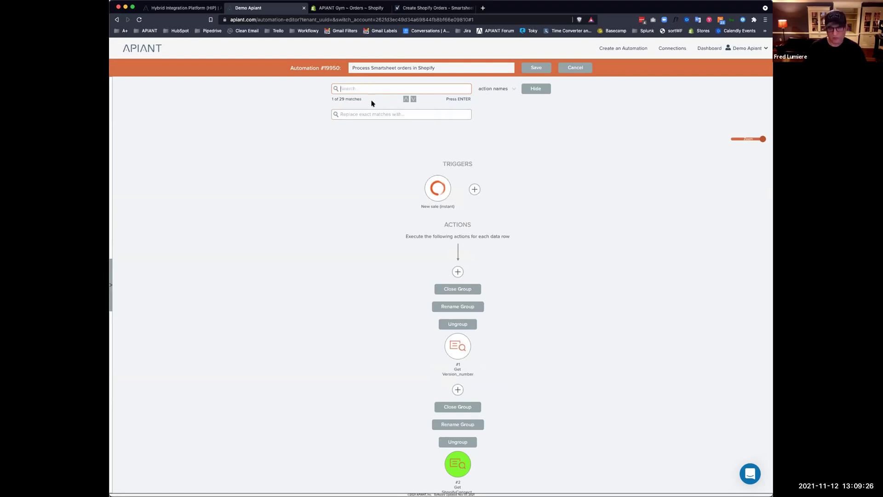
{"action": "left_click", "coordinate": [535, 89]}
Examine the action sequence down to the Shopify "Find location by name" action and view its options without changing it
{"action": "scroll", "coordinate": [328, 296], "scroll_direction": "down", "scroll_amount": 15}
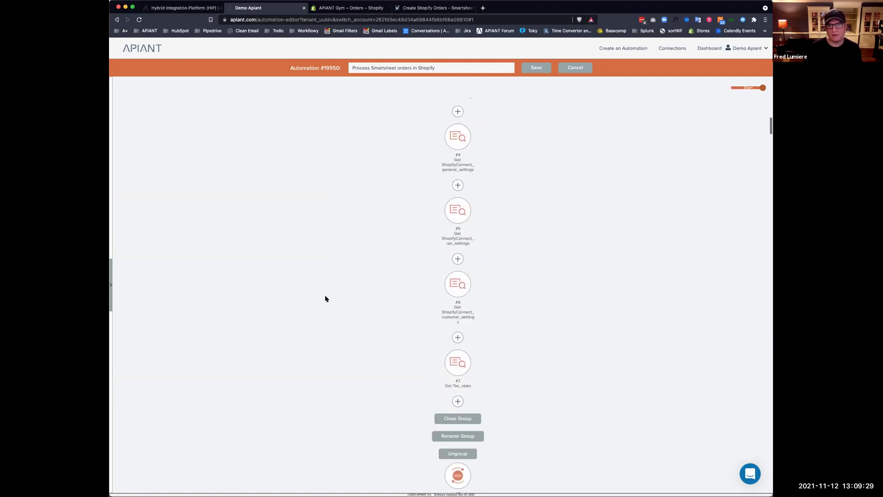
{"action": "scroll", "coordinate": [328, 298], "scroll_direction": "down", "scroll_amount": 15}
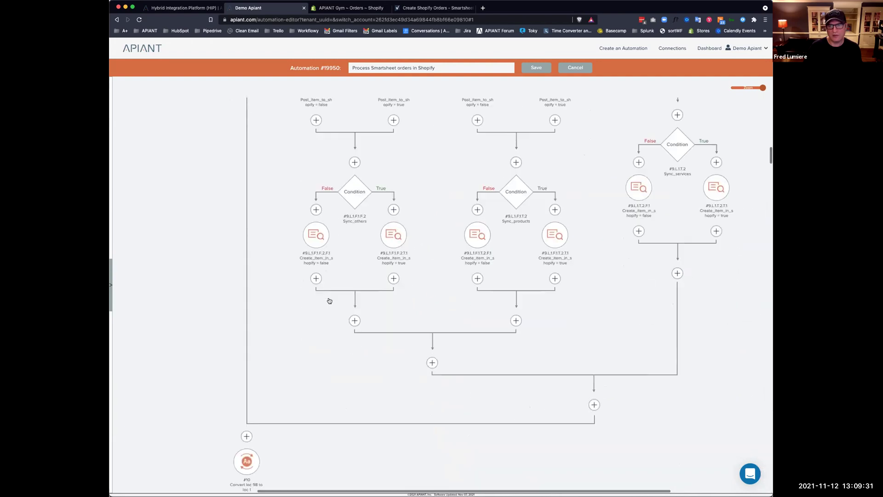
{"action": "scroll", "coordinate": [328, 301], "scroll_direction": "left", "scroll_amount": 3}
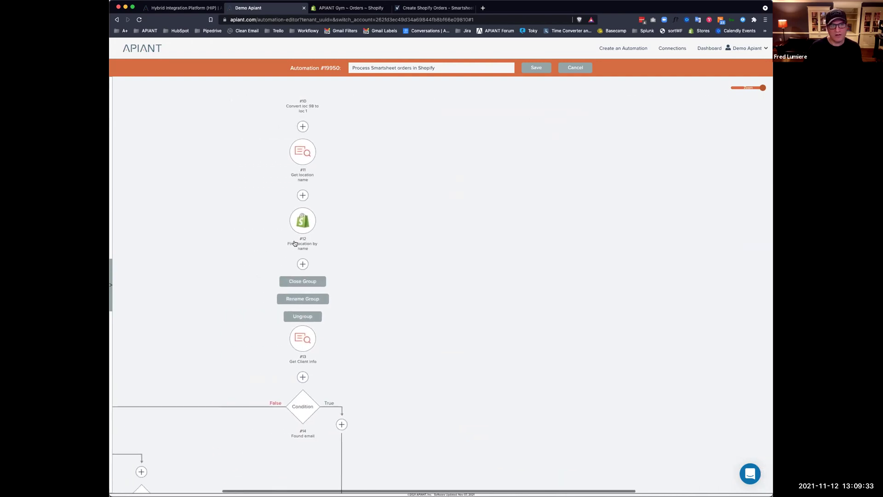
{"action": "left_click", "coordinate": [313, 223]}
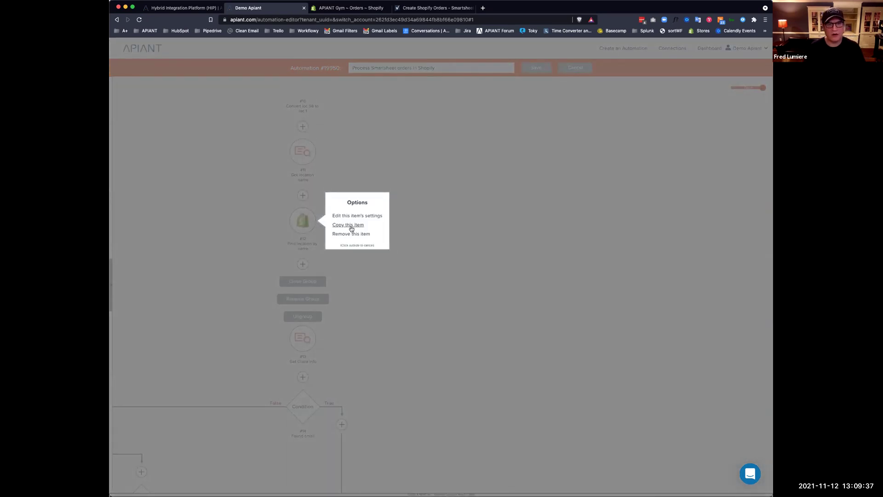
{"action": "left_click", "coordinate": [435, 219]}
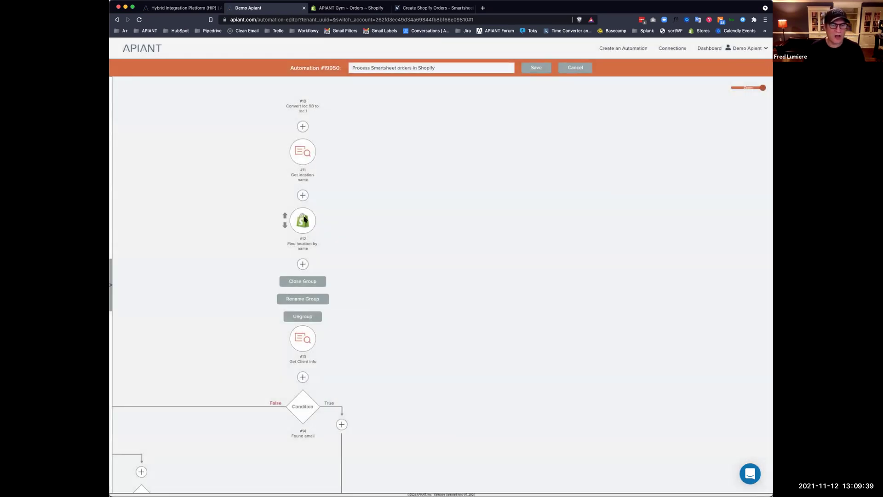
{"action": "right_click", "coordinate": [305, 221]}
{"action": "left_click", "coordinate": [371, 239]}
{"action": "scroll", "coordinate": [399, 245], "scroll_direction": "up", "scroll_amount": 15}
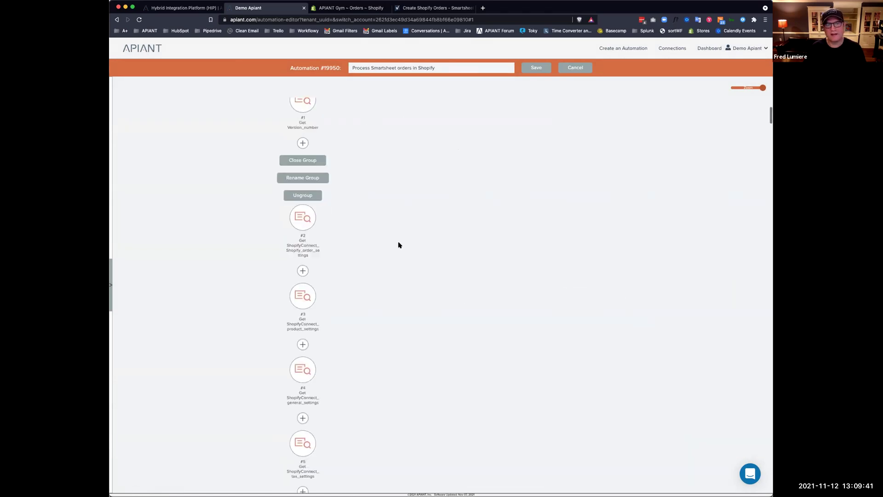
Move the selected Shopify "Find location by name" action to the very start of the automation's actions
{"action": "scroll", "coordinate": [399, 245], "scroll_direction": "up", "scroll_amount": 5}
{"action": "left_click", "coordinate": [302, 221]}
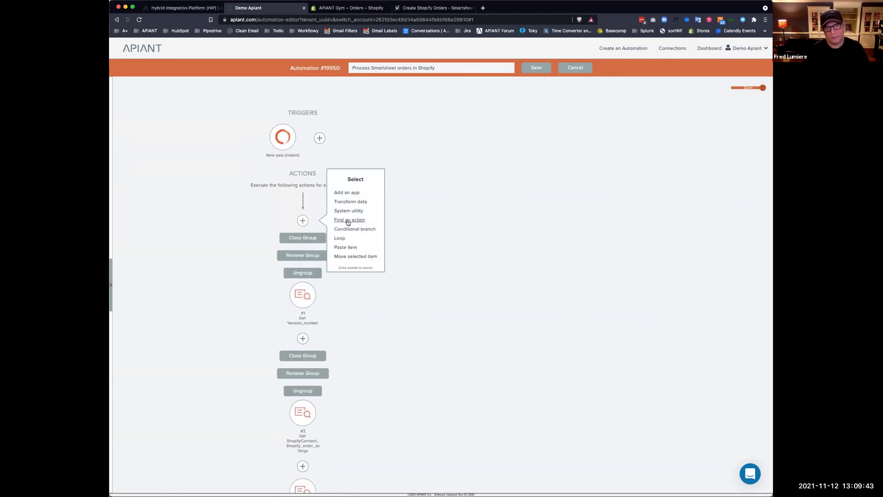
{"action": "left_click", "coordinate": [355, 256]}
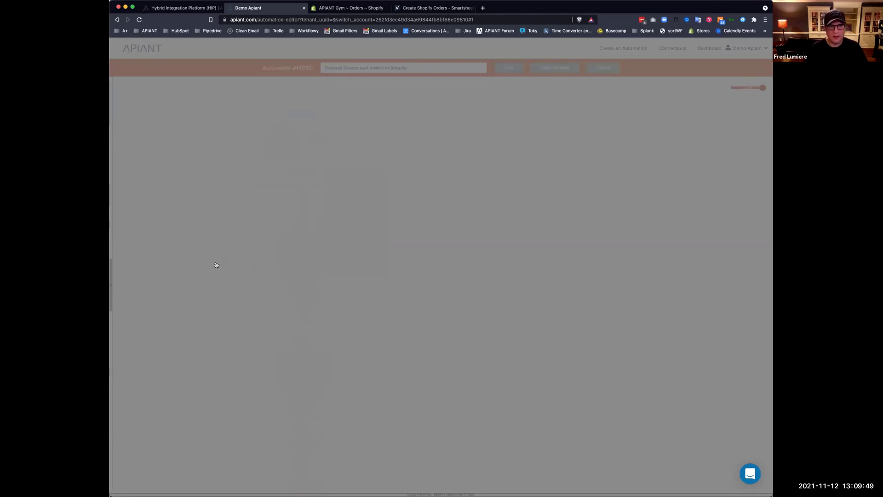
Move the "Add or update customer" action from the false branch of "Not Walk-in-Sale" to directly after "Find location by name"
{"action": "scroll", "coordinate": [215, 264], "scroll_direction": "down", "scroll_amount": 15}
{"action": "scroll", "coordinate": [215, 264], "scroll_direction": "down", "scroll_amount": 10}
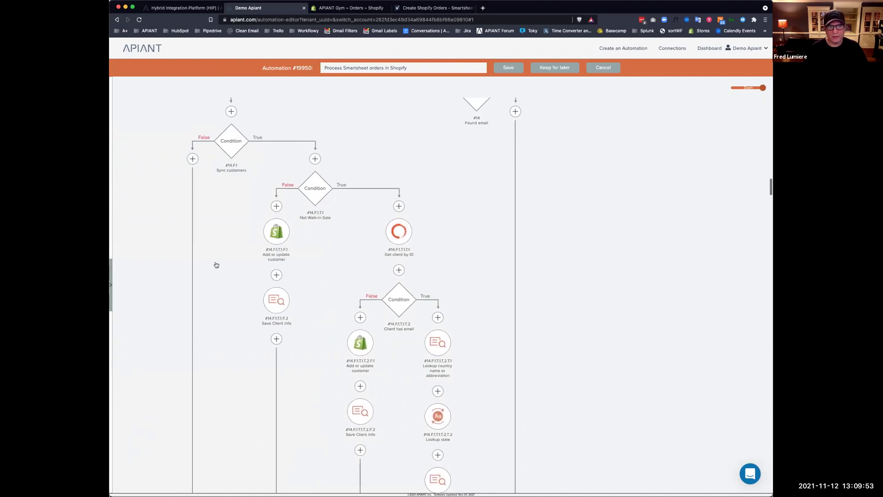
{"action": "scroll", "coordinate": [216, 264], "scroll_direction": "down", "scroll_amount": 2}
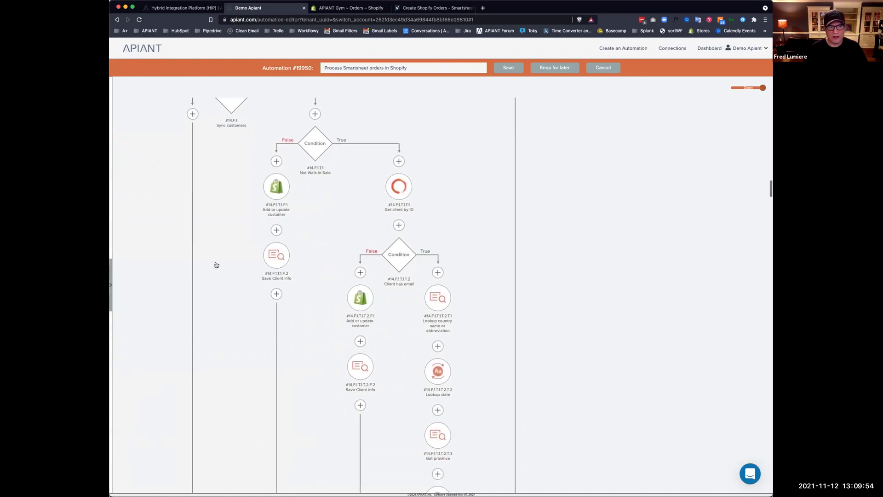
{"action": "left_click", "coordinate": [275, 188]}
{"action": "left_click", "coordinate": [287, 192]}
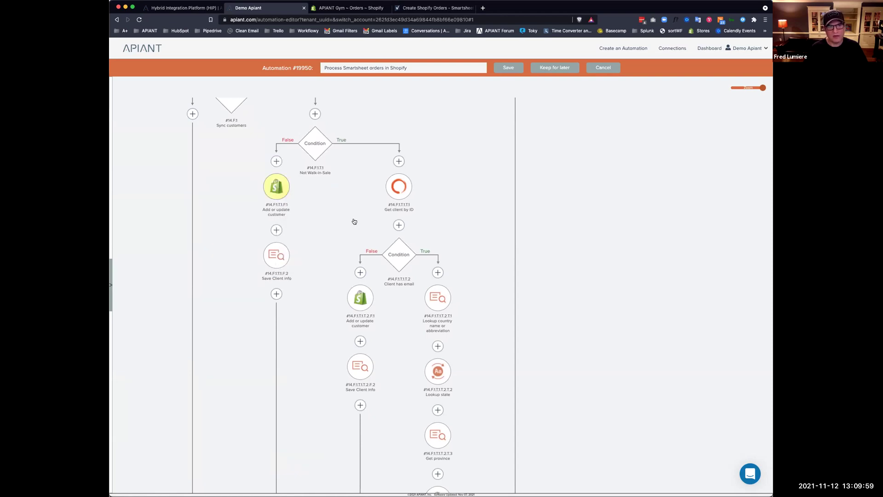
{"action": "scroll", "coordinate": [354, 220], "scroll_direction": "up", "scroll_amount": 10}
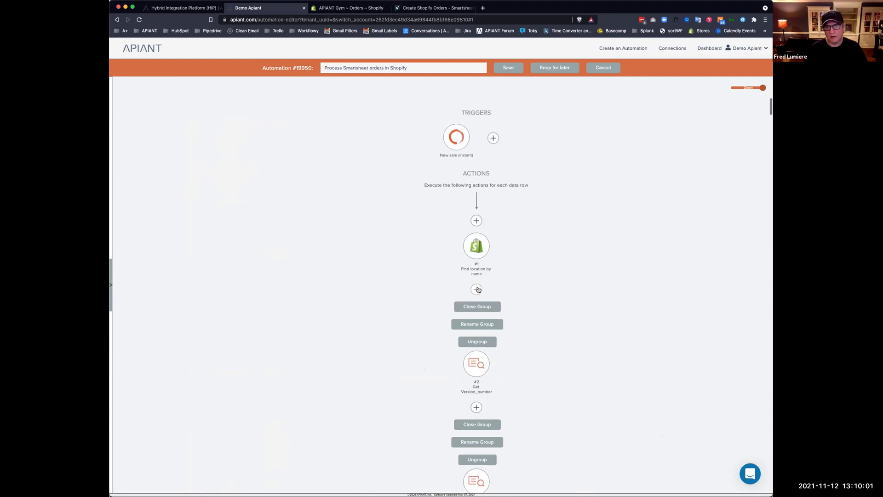
{"action": "left_click", "coordinate": [477, 288]}
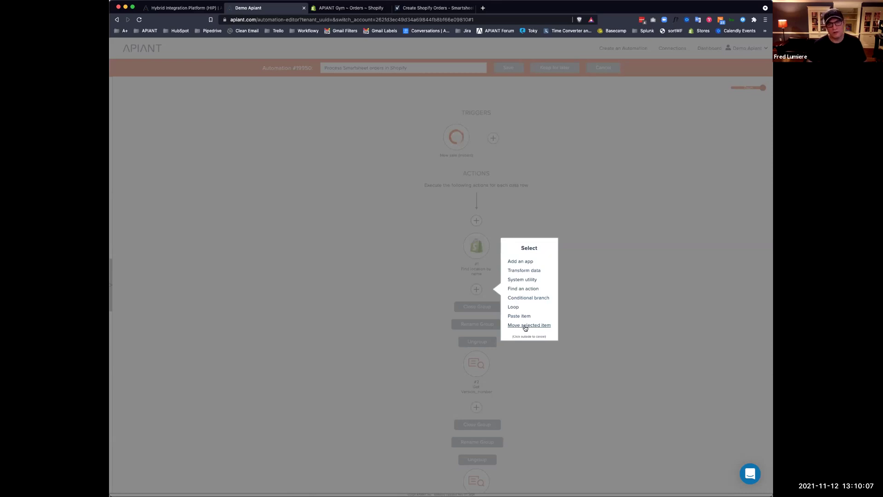
{"action": "left_click", "coordinate": [525, 325]}
{"action": "scroll", "coordinate": [350, 349], "scroll_direction": "down", "scroll_amount": 10}
{"action": "scroll", "coordinate": [342, 386], "scroll_direction": "down", "scroll_amount": 20}
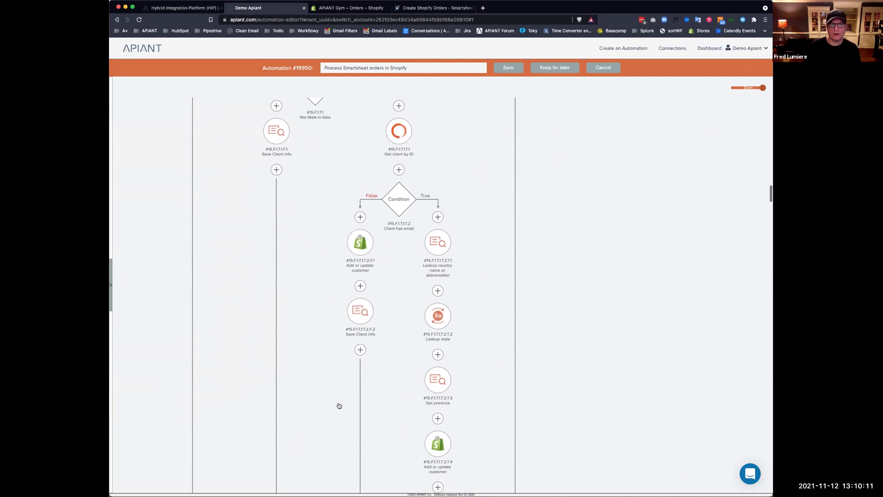
{"action": "right_click", "coordinate": [397, 202]}
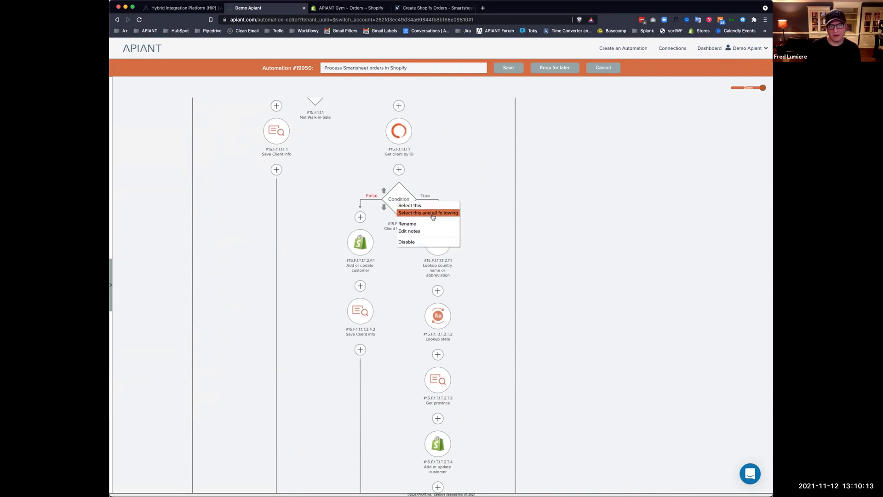
{"action": "left_click", "coordinate": [432, 213]}
{"action": "scroll", "coordinate": [479, 247], "scroll_direction": "down", "scroll_amount": 6}
{"action": "scroll", "coordinate": [478, 247], "scroll_direction": "up", "scroll_amount": 3}
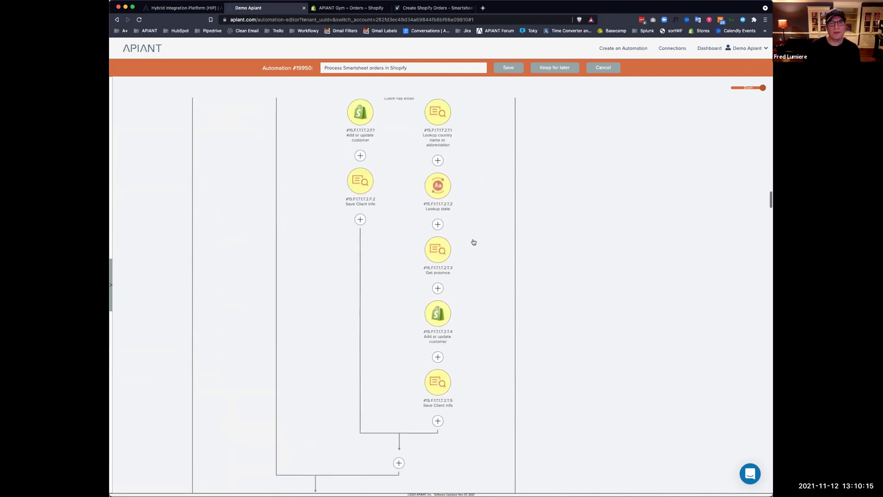
{"action": "scroll", "coordinate": [474, 242], "scroll_direction": "up", "scroll_amount": 5}
{"action": "right_click", "coordinate": [486, 291]}
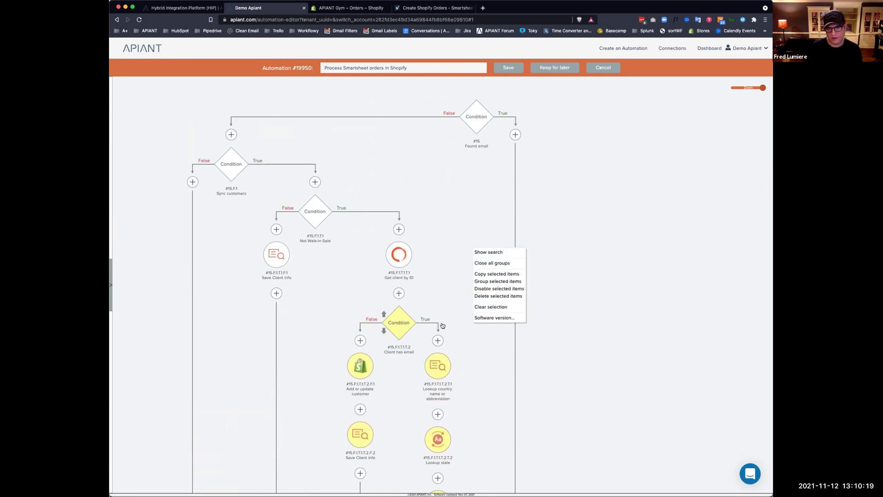
{"action": "right_click", "coordinate": [399, 329]}
{"action": "left_click", "coordinate": [467, 242]}
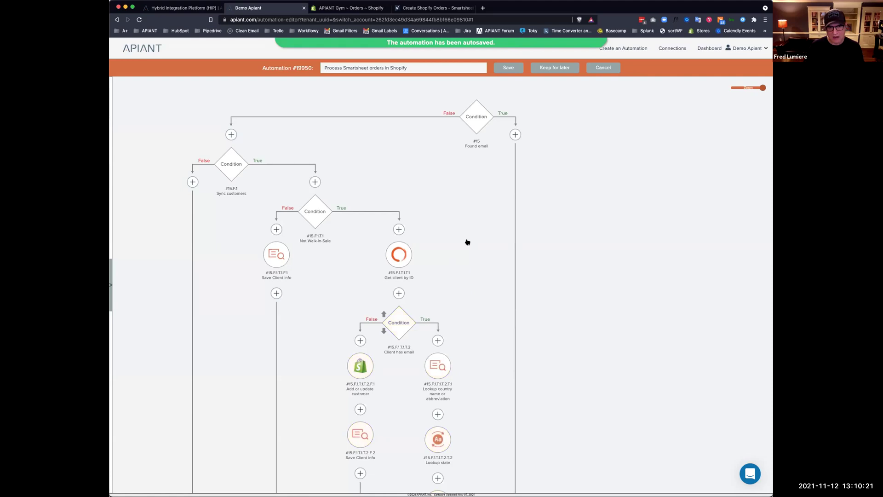
Copy the Shopify "Order - initialize" action and paste it directly after "Add or update customer" near the start of the sequence
{"action": "scroll", "coordinate": [479, 235], "scroll_direction": "down", "scroll_amount": 15}
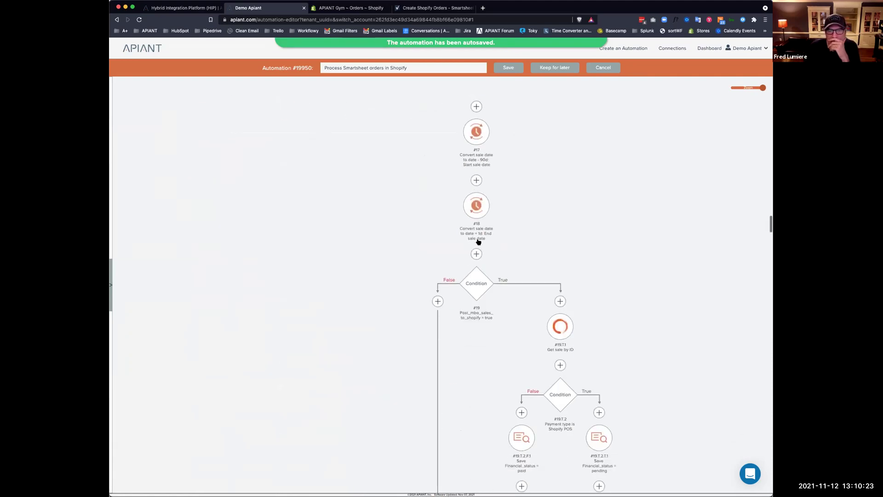
{"action": "scroll", "coordinate": [478, 242], "scroll_direction": "down", "scroll_amount": 15}
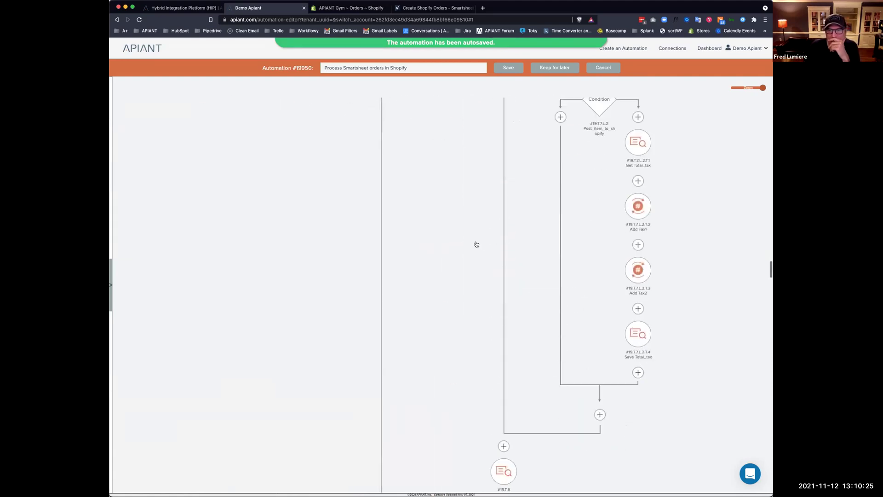
{"action": "scroll", "coordinate": [477, 245], "scroll_direction": "down", "scroll_amount": 5}
{"action": "scroll", "coordinate": [476, 245], "scroll_direction": "up", "scroll_amount": 2}
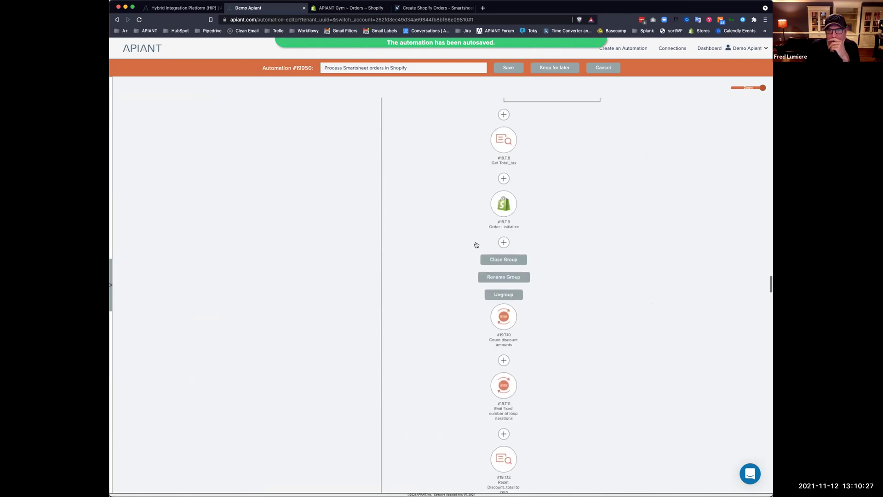
{"action": "left_click", "coordinate": [505, 210]}
{"action": "left_click", "coordinate": [558, 209]}
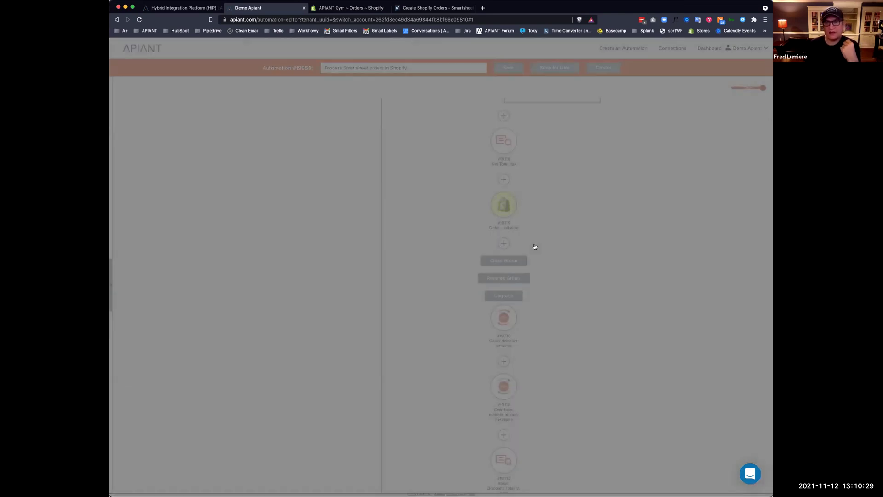
{"action": "scroll", "coordinate": [524, 252], "scroll_direction": "up", "scroll_amount": 20}
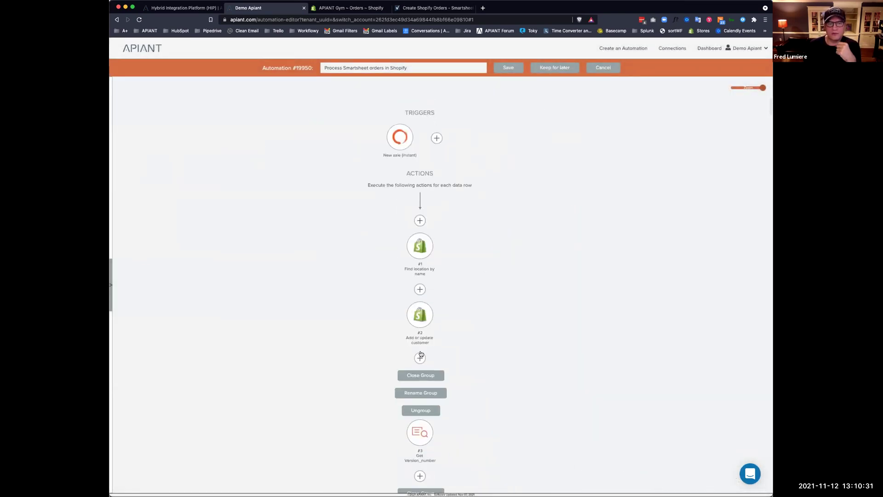
{"action": "left_click", "coordinate": [420, 359]}
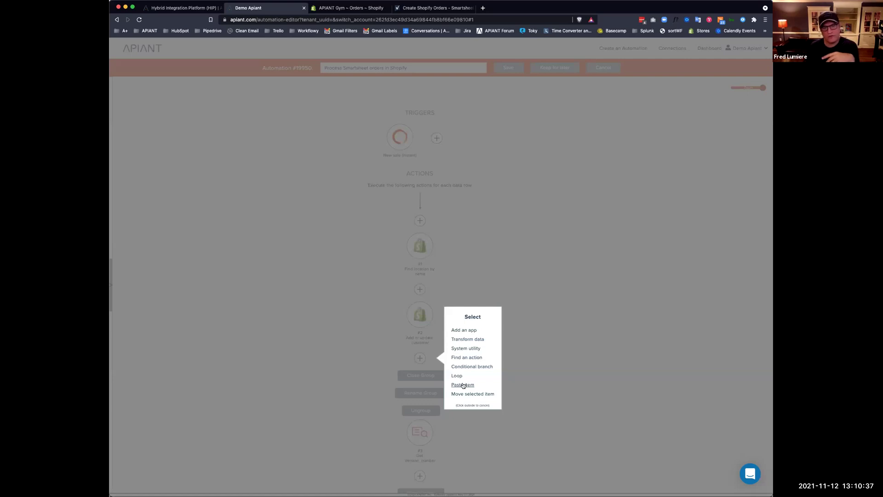
{"action": "left_click", "coordinate": [463, 385]}
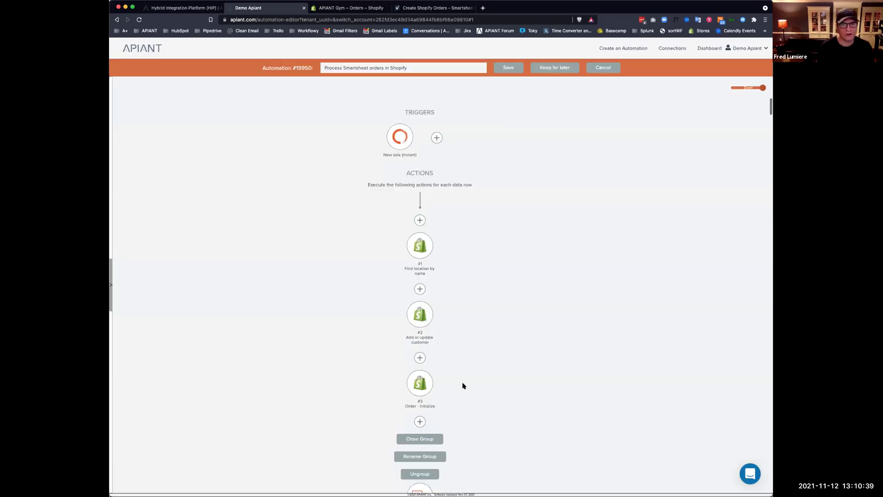
Copy the "Order - add discount code" action from the "Discount is greater than 0" condition and paste it after the new "Order - initialize"
{"action": "scroll", "coordinate": [309, 368], "scroll_direction": "down", "scroll_amount": 20}
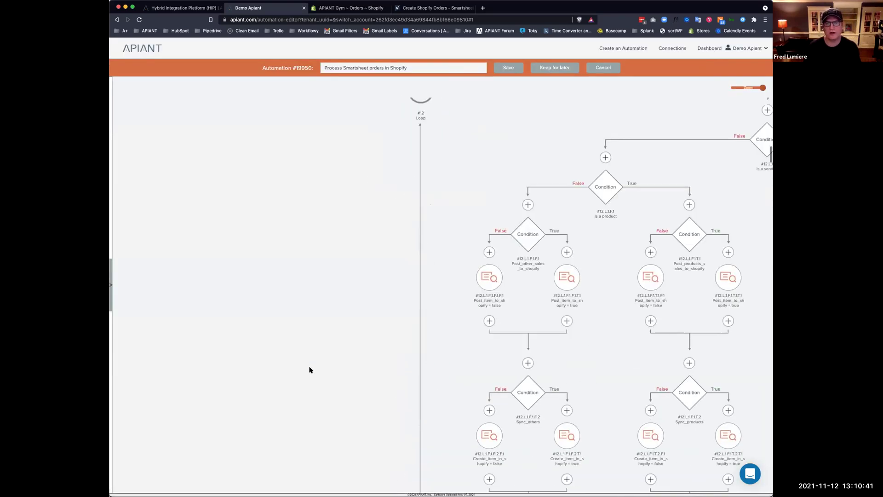
{"action": "scroll", "coordinate": [310, 369], "scroll_direction": "down", "scroll_amount": 5}
{"action": "scroll", "coordinate": [310, 369], "scroll_direction": "down", "scroll_amount": 15}
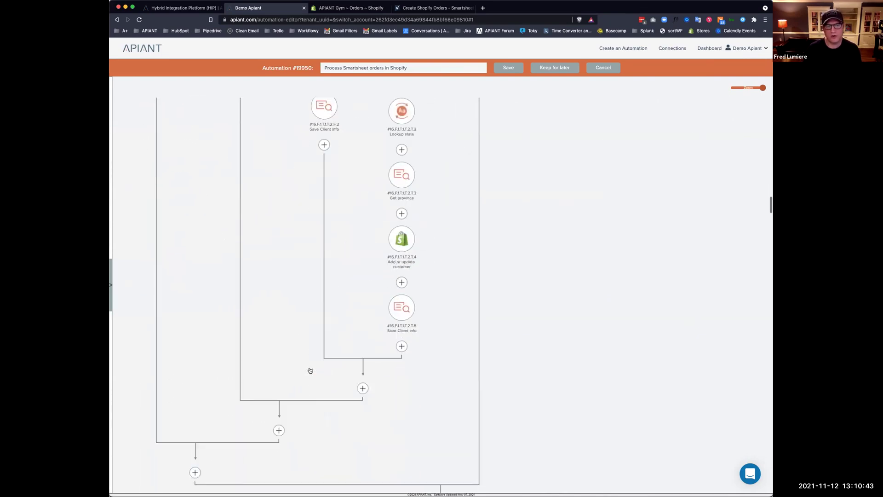
{"action": "scroll", "coordinate": [310, 369], "scroll_direction": "down", "scroll_amount": 15}
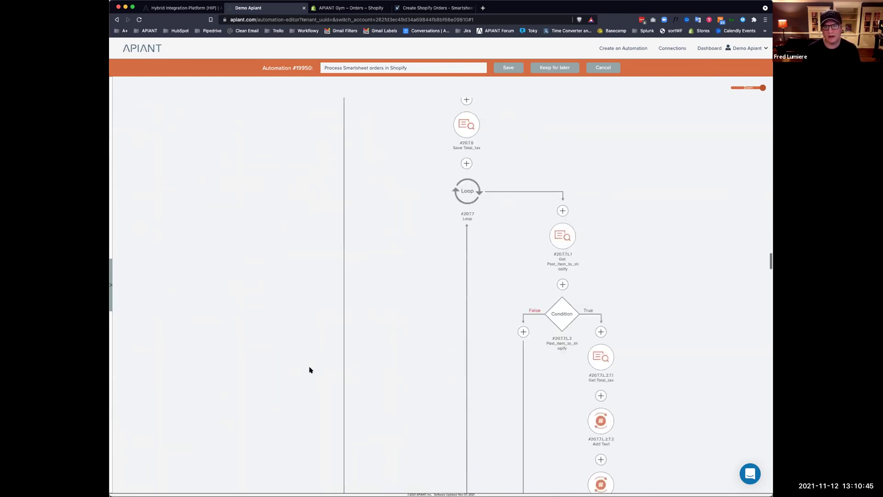
{"action": "scroll", "coordinate": [310, 368], "scroll_direction": "down", "scroll_amount": 10}
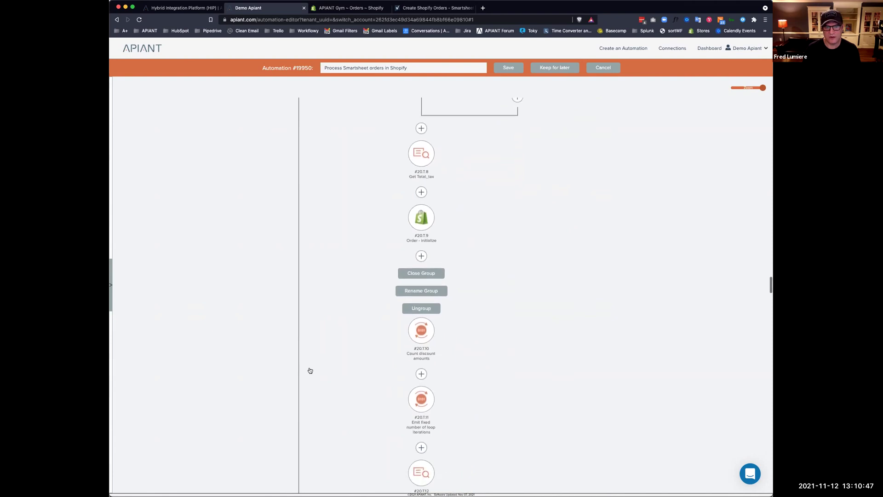
{"action": "scroll", "coordinate": [309, 370], "scroll_direction": "down", "scroll_amount": 12}
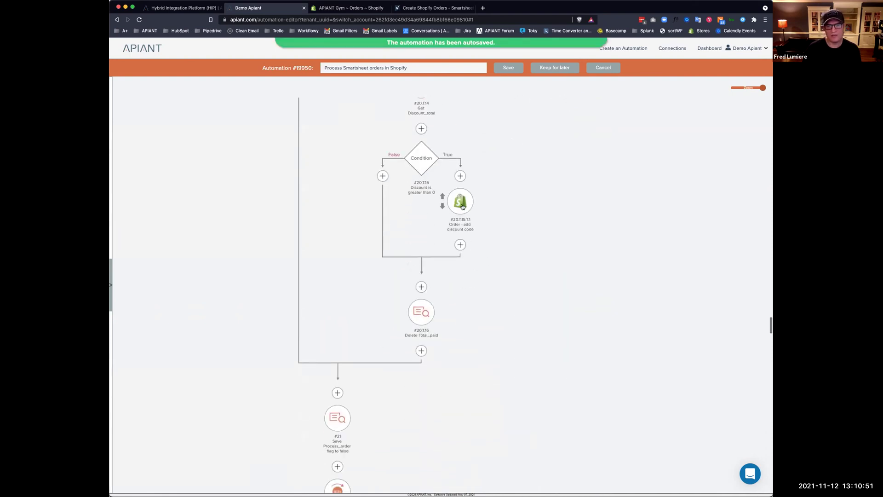
{"action": "left_click", "coordinate": [462, 205]}
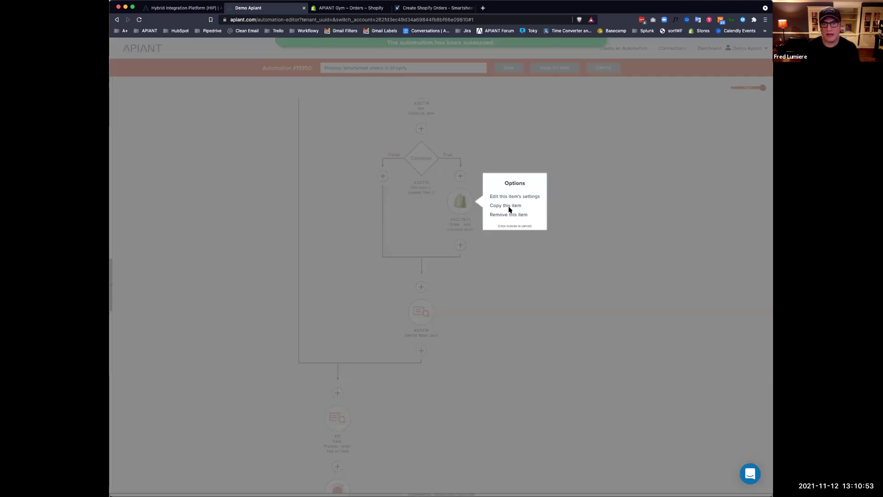
{"action": "left_click", "coordinate": [448, 374]}
{"action": "scroll", "coordinate": [450, 370], "scroll_direction": "up", "scroll_amount": 15}
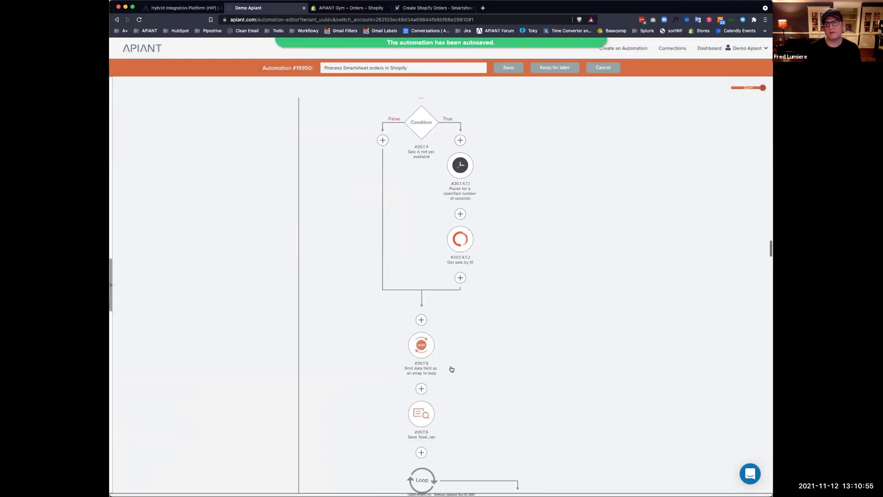
{"action": "scroll", "coordinate": [450, 365], "scroll_direction": "up", "scroll_amount": 10}
{"action": "scroll", "coordinate": [441, 373], "scroll_direction": "down", "scroll_amount": 6}
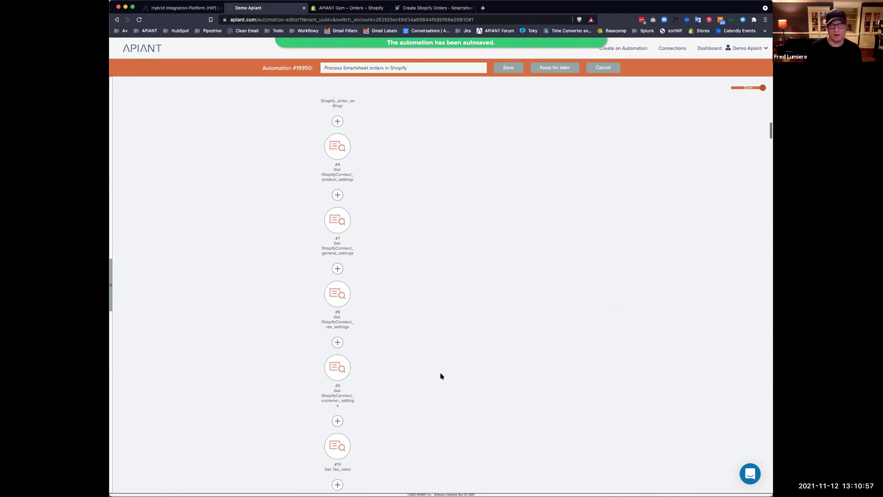
{"action": "scroll", "coordinate": [440, 376], "scroll_direction": "up", "scroll_amount": 5}
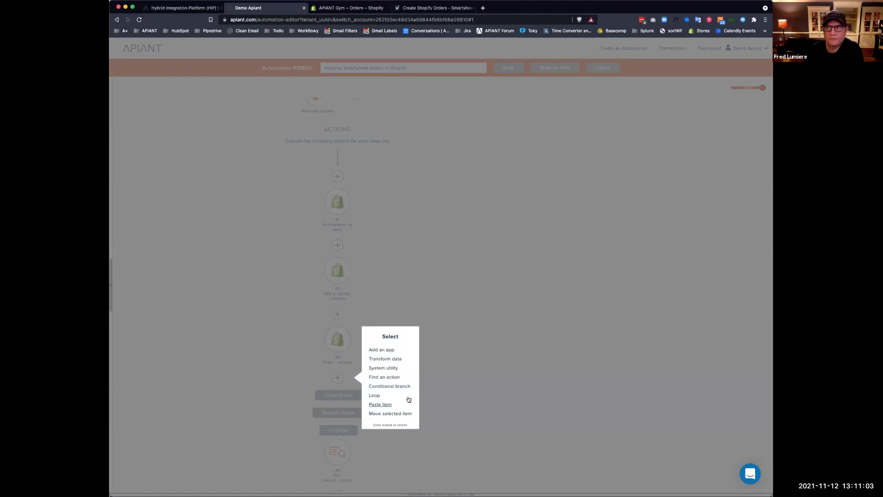
{"action": "left_click", "coordinate": [380, 405]}
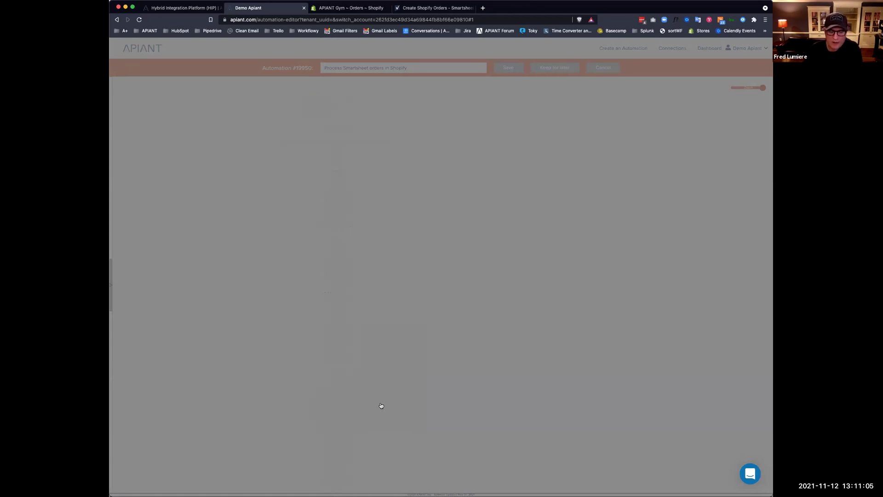
Copy the looped Shopify "Find product variant by SKU" action and paste it directly after "Order - add discount code" near the start
{"action": "scroll", "coordinate": [376, 371], "scroll_direction": "down", "scroll_amount": 3}
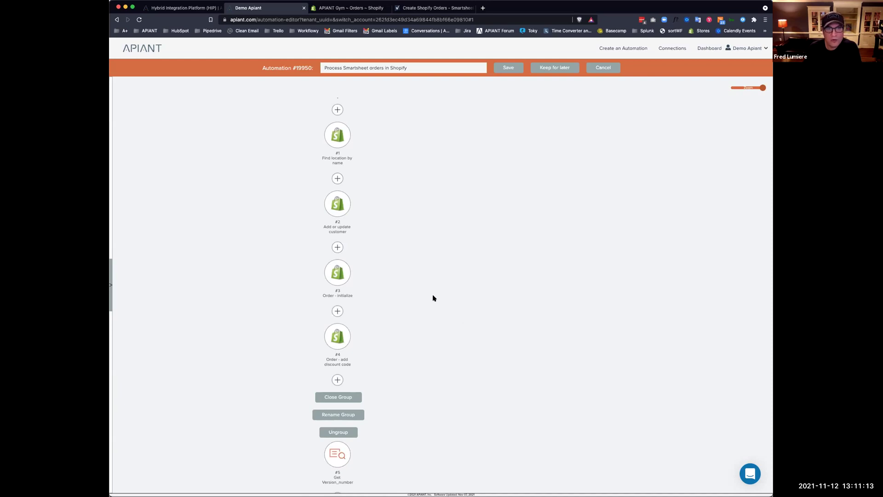
{"action": "scroll", "coordinate": [433, 298], "scroll_direction": "down", "scroll_amount": 15}
{"action": "scroll", "coordinate": [434, 302], "scroll_direction": "down", "scroll_amount": 15}
{"action": "scroll", "coordinate": [432, 304], "scroll_direction": "down", "scroll_amount": 15}
{"action": "scroll", "coordinate": [433, 306], "scroll_direction": "down", "scroll_amount": 15}
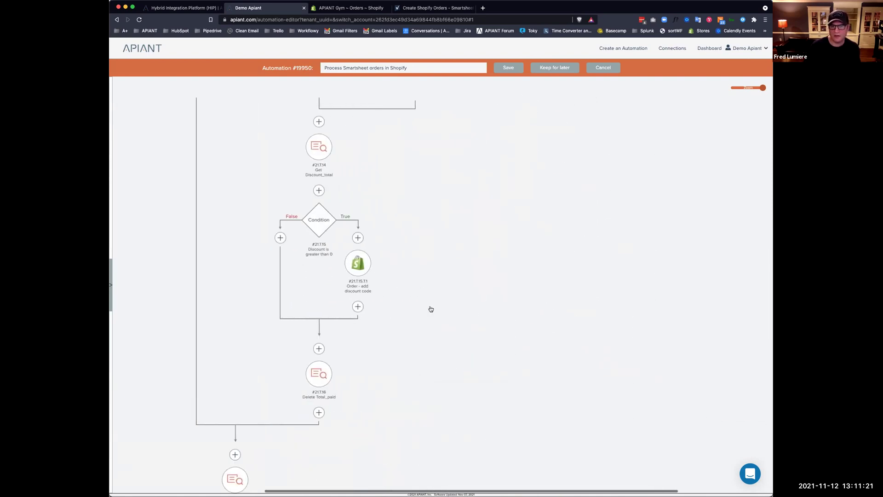
{"action": "scroll", "coordinate": [431, 308], "scroll_direction": "down", "scroll_amount": 15}
{"action": "scroll", "coordinate": [434, 308], "scroll_direction": "down", "scroll_amount": 15}
{"action": "scroll", "coordinate": [434, 309], "scroll_direction": "down", "scroll_amount": 1}
{"action": "left_click", "coordinate": [563, 201]}
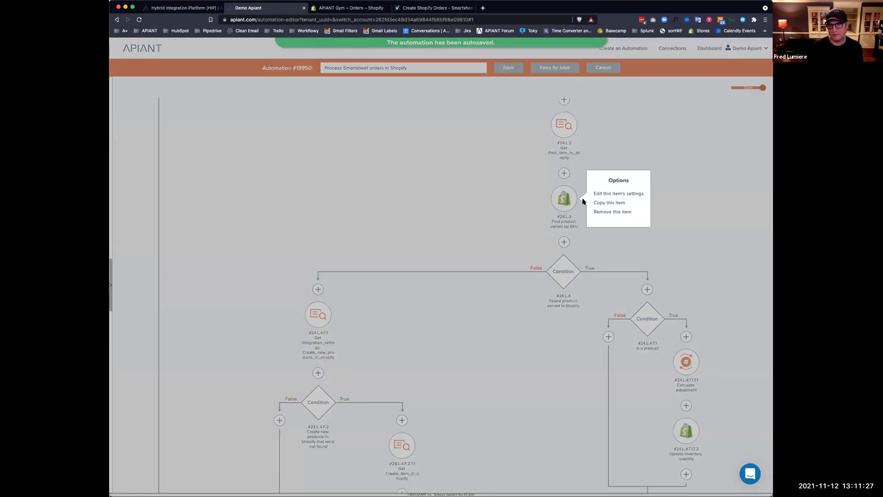
{"action": "left_click", "coordinate": [616, 201]}
{"action": "scroll", "coordinate": [371, 352], "scroll_direction": "up", "scroll_amount": 10}
{"action": "scroll", "coordinate": [370, 351], "scroll_direction": "up", "scroll_amount": 20}
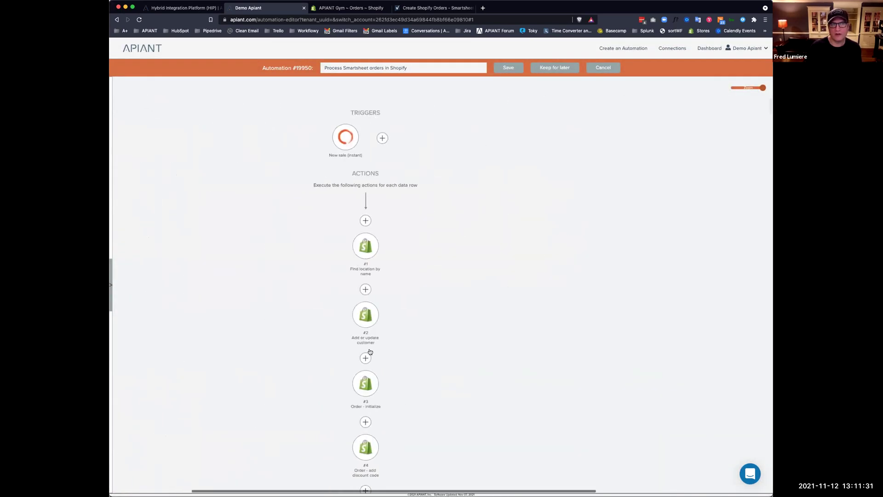
{"action": "scroll", "coordinate": [370, 351], "scroll_direction": "down", "scroll_amount": 5}
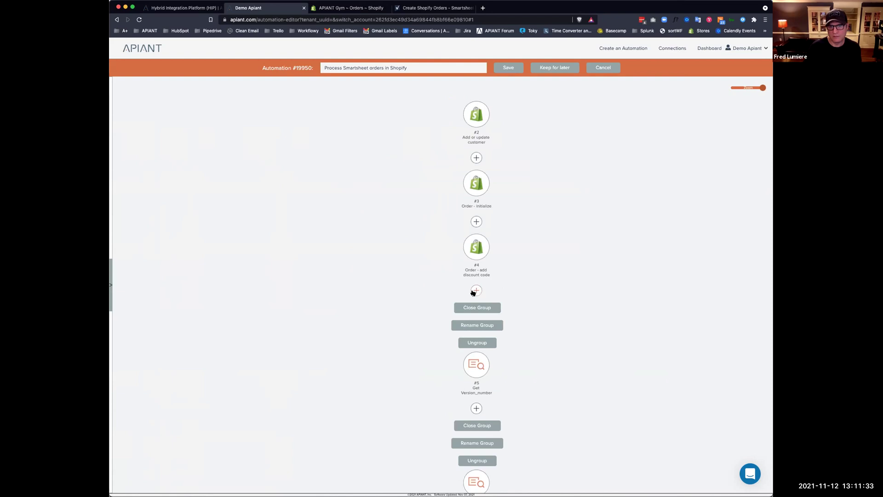
{"action": "left_click", "coordinate": [474, 291]}
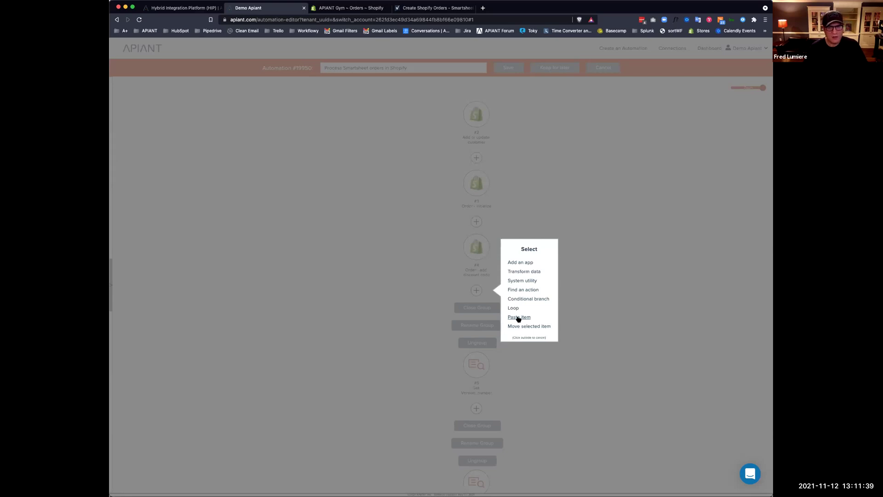
{"action": "left_click", "coordinate": [518, 318]}
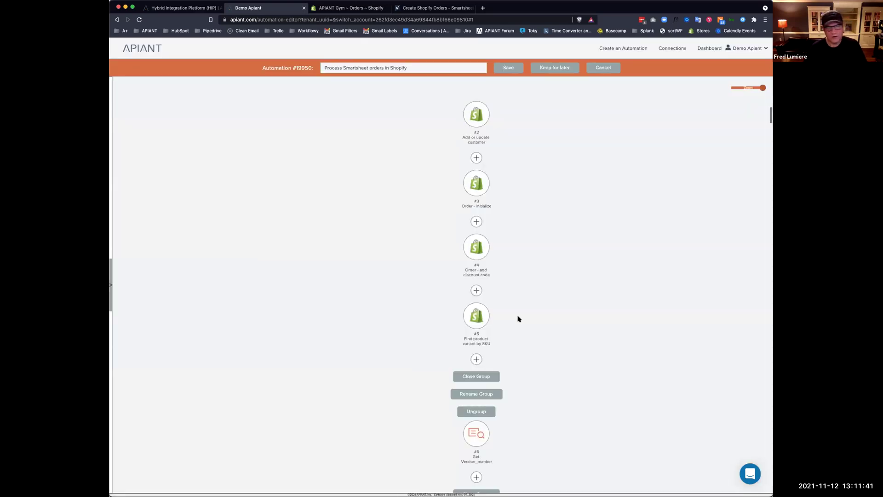
Search the automation's action names for "inventory" to locate the Shopify inventory action
{"action": "scroll", "coordinate": [558, 288], "scroll_direction": "down", "scroll_amount": 15}
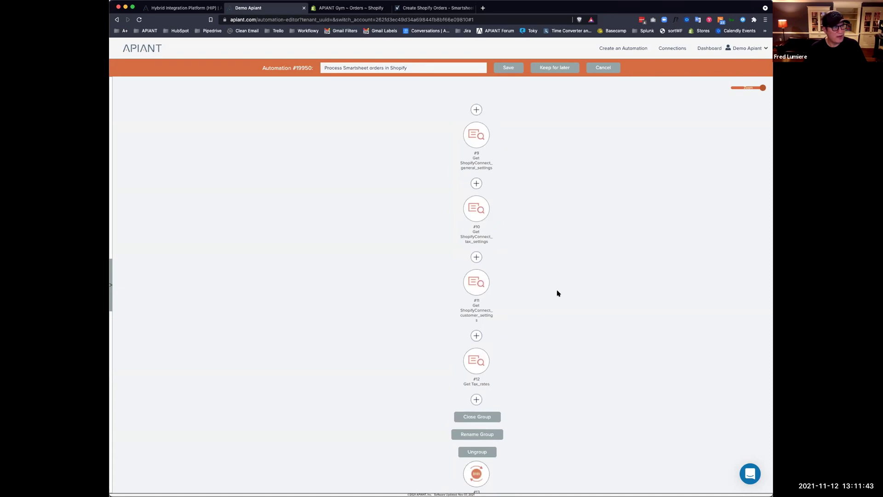
{"action": "scroll", "coordinate": [555, 299], "scroll_direction": "down", "scroll_amount": 15}
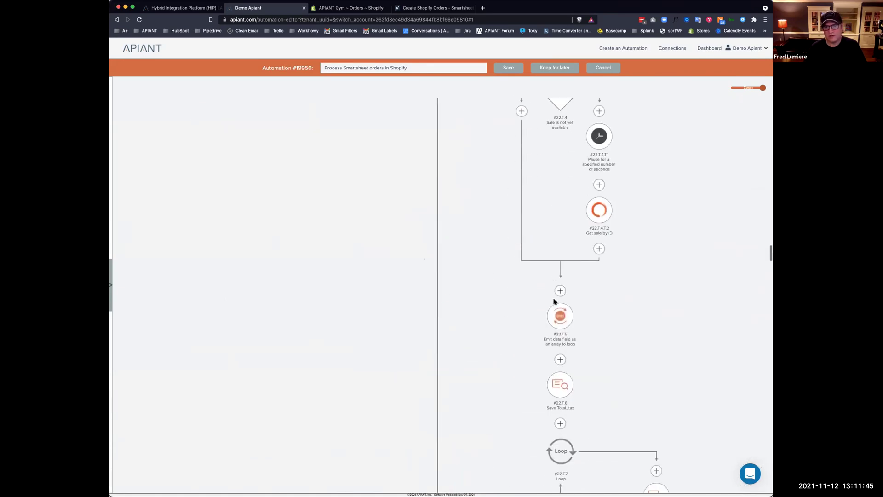
{"action": "scroll", "coordinate": [555, 303], "scroll_direction": "down", "scroll_amount": 15}
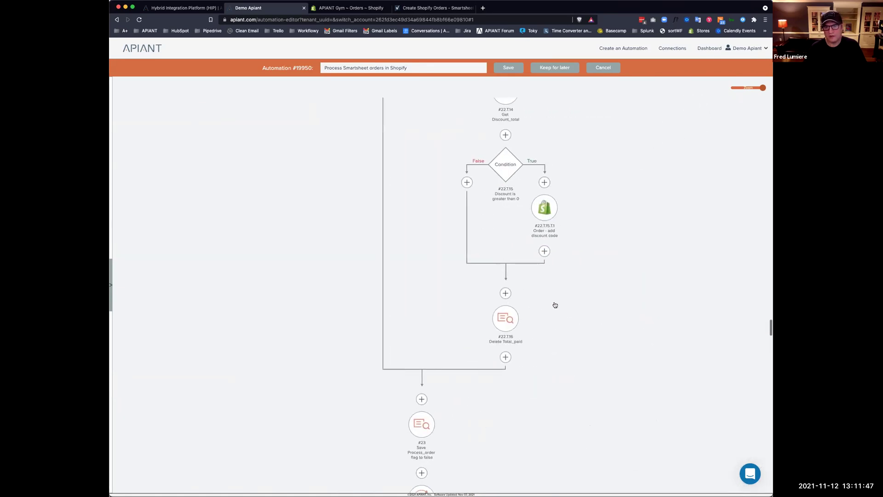
{"action": "scroll", "coordinate": [555, 304], "scroll_direction": "down", "scroll_amount": 15}
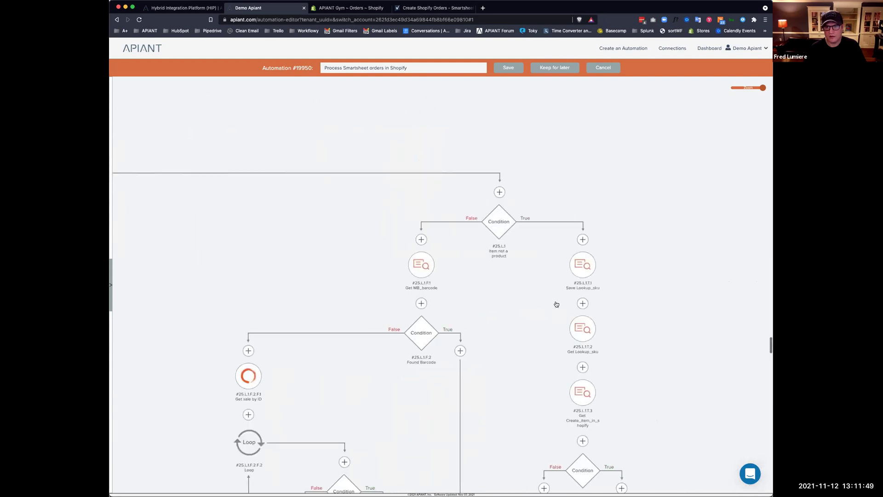
{"action": "scroll", "coordinate": [556, 304], "scroll_direction": "down", "scroll_amount": 10}
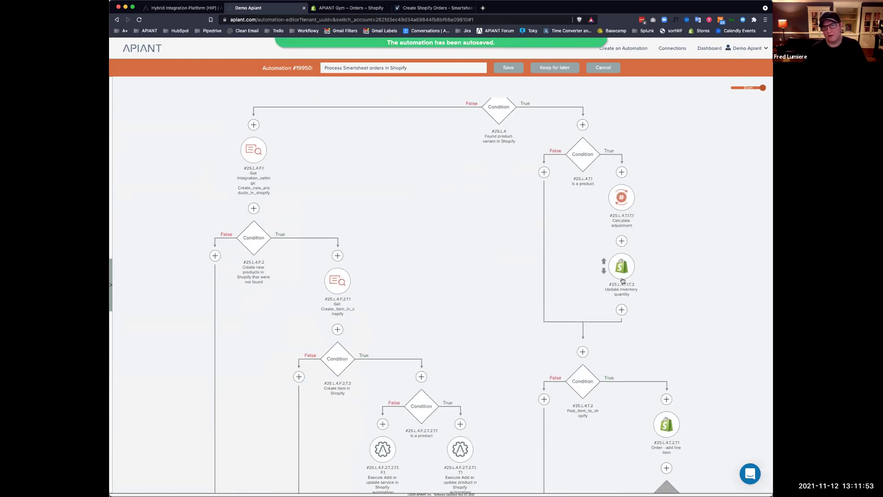
{"action": "scroll", "coordinate": [462, 309], "scroll_direction": "down", "scroll_amount": 20}
{"action": "scroll", "coordinate": [461, 311], "scroll_direction": "up", "scroll_amount": 20}
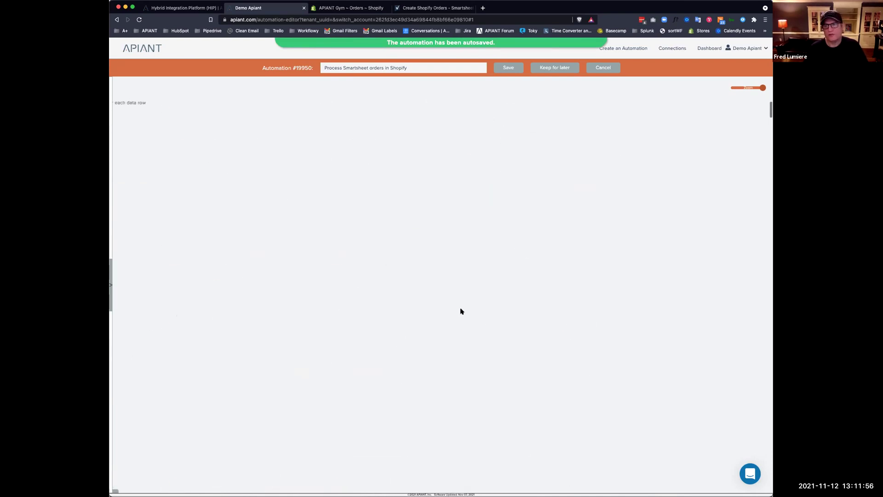
{"action": "right_click", "coordinate": [365, 309]}
{"action": "left_click", "coordinate": [383, 305]}
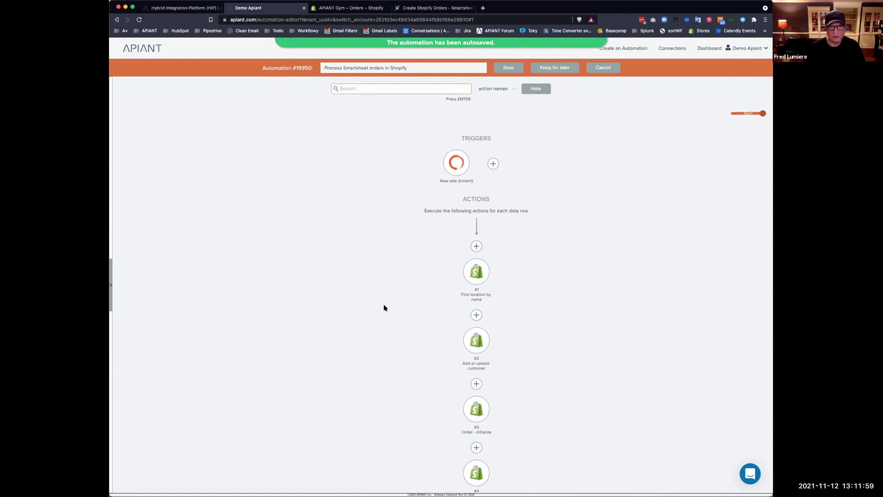
{"action": "type", "text": "inventory"}
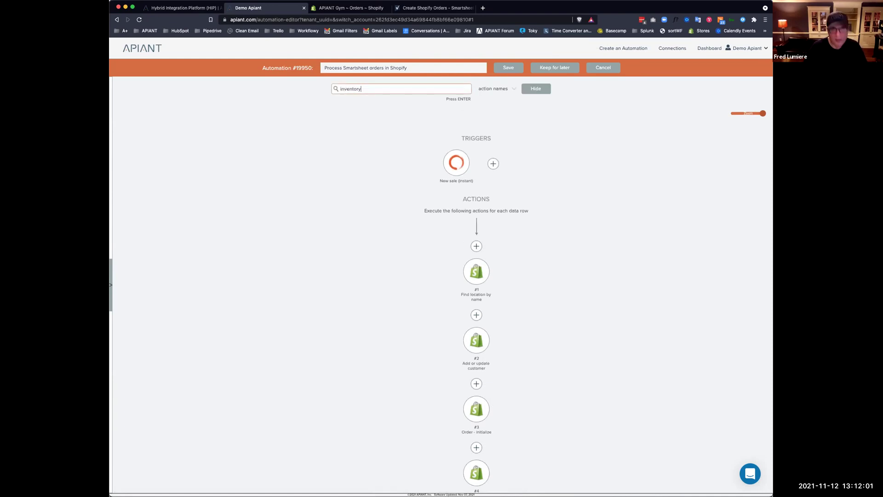
{"action": "left_click", "coordinate": [500, 89]}
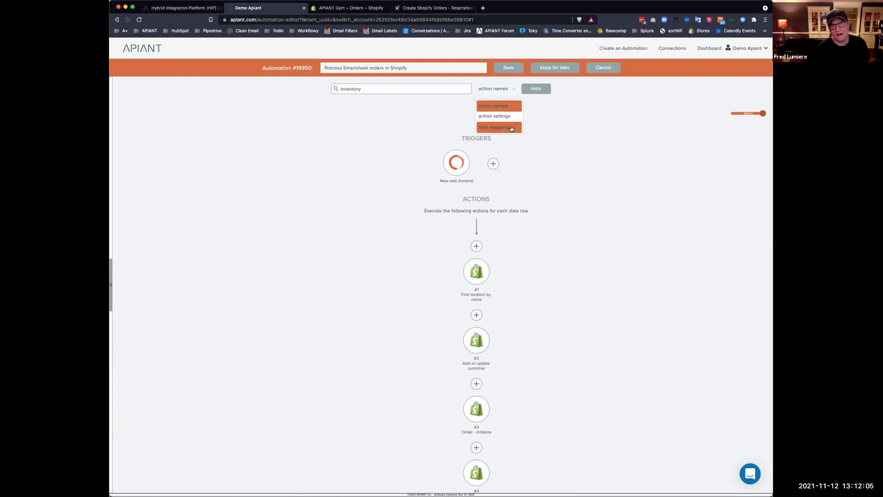
{"action": "left_click", "coordinate": [389, 89]}
{"action": "left_click", "coordinate": [389, 89]}
{"action": "key", "text": "Return"}
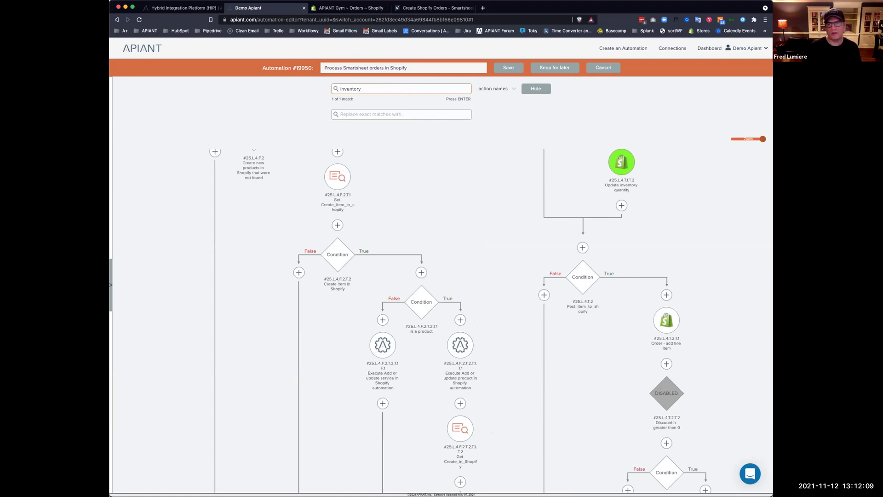
Copy the matched "Update inventory quantity" action and paste it directly after the new "Find product variant by SKU"
{"action": "scroll", "coordinate": [641, 227], "scroll_direction": "up", "scroll_amount": 3}
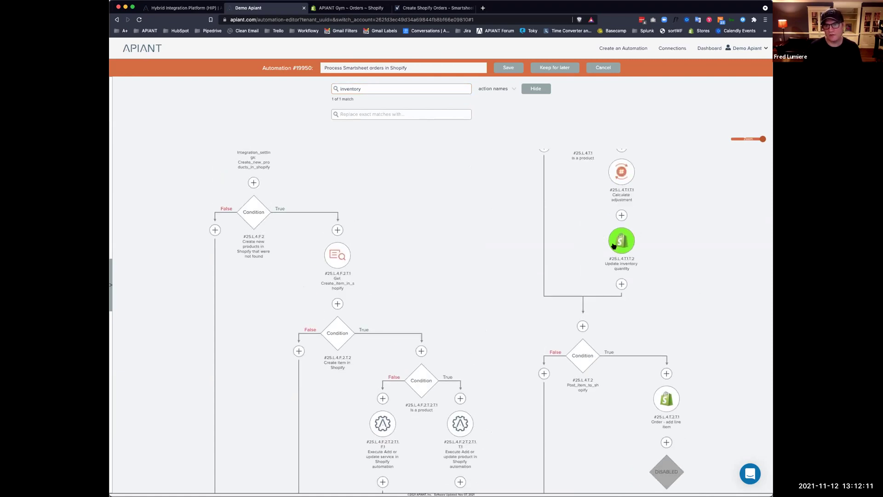
{"action": "left_click", "coordinate": [613, 246]}
{"action": "left_click", "coordinate": [587, 257]}
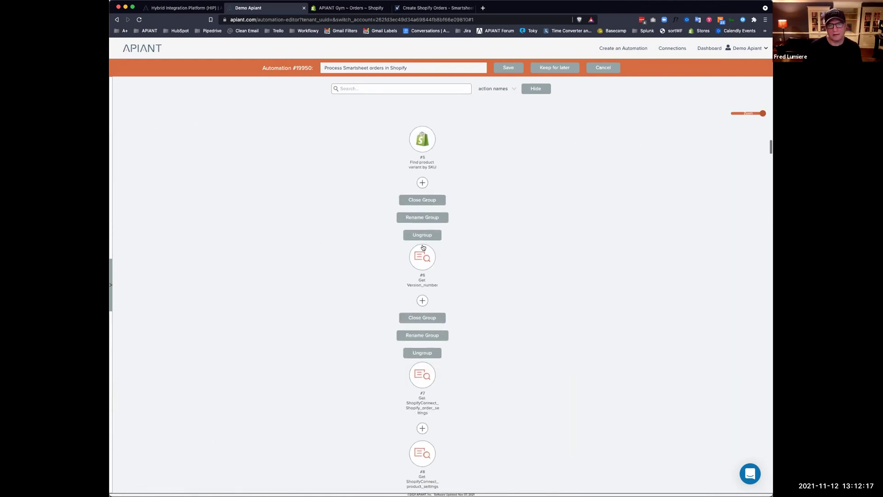
{"action": "left_click", "coordinate": [422, 182]}
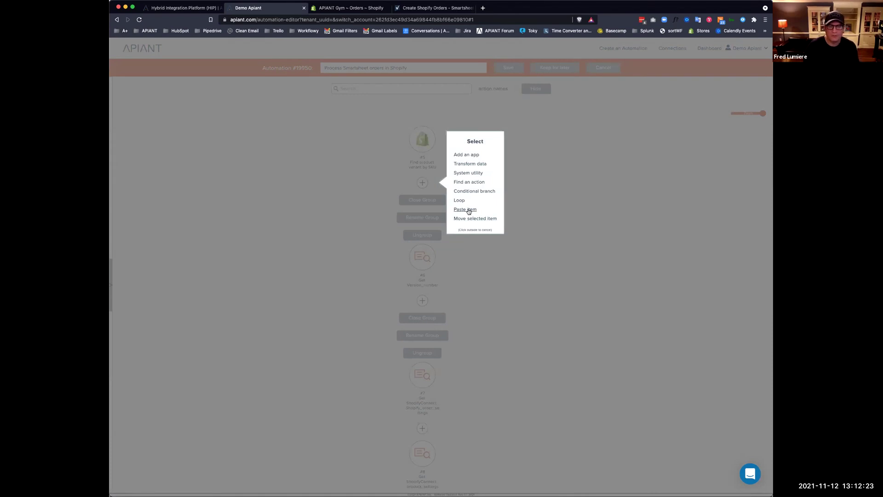
{"action": "left_click", "coordinate": [466, 209]}
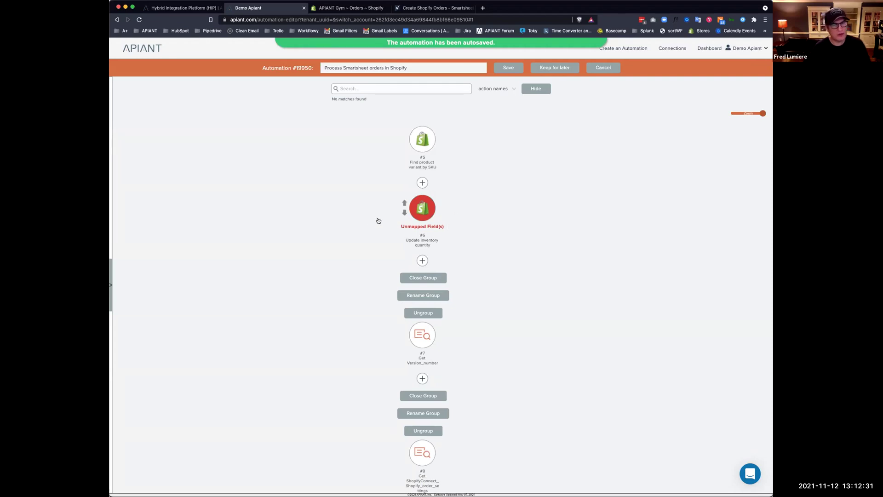
Search action names for "line item", then copy "Order - add line item" and paste it directly after the new "Update inventory quantity"
{"action": "scroll", "coordinate": [315, 229], "scroll_direction": "down", "scroll_amount": 2}
{"action": "scroll", "coordinate": [313, 228], "scroll_direction": "up", "scroll_amount": 2}
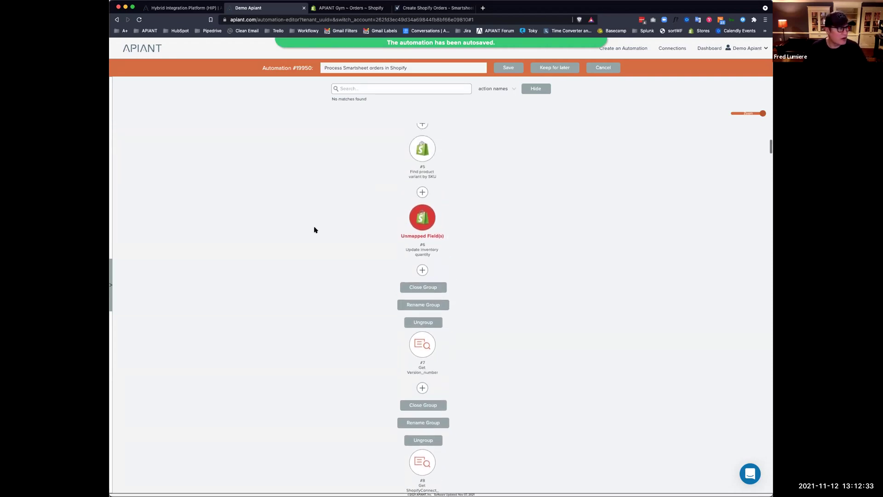
{"action": "right_click", "coordinate": [307, 225]}
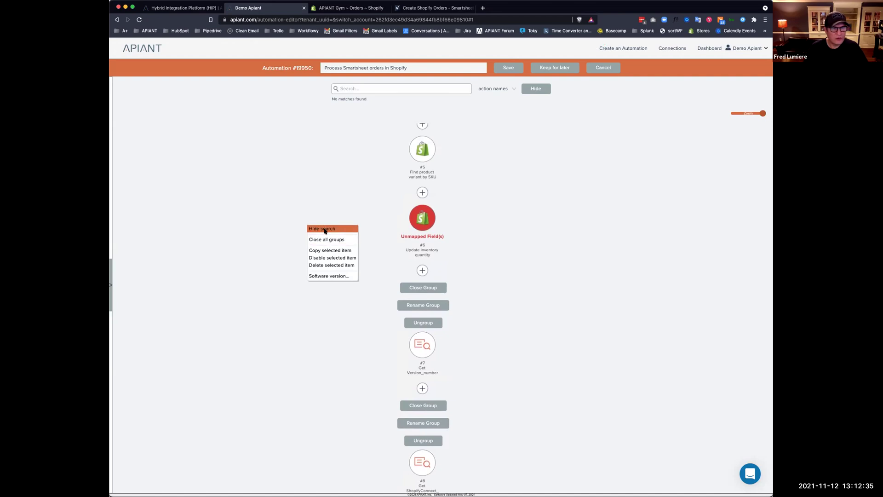
{"action": "left_click", "coordinate": [342, 95]}
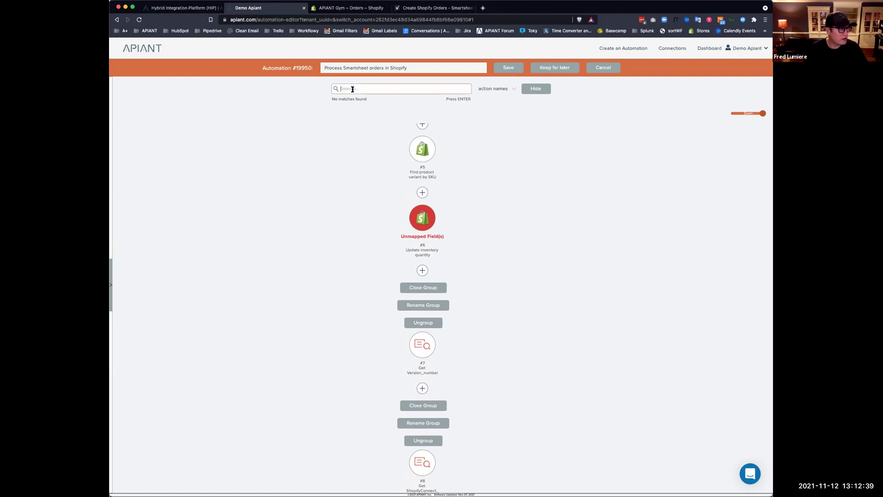
{"action": "type", "text": "line item"}
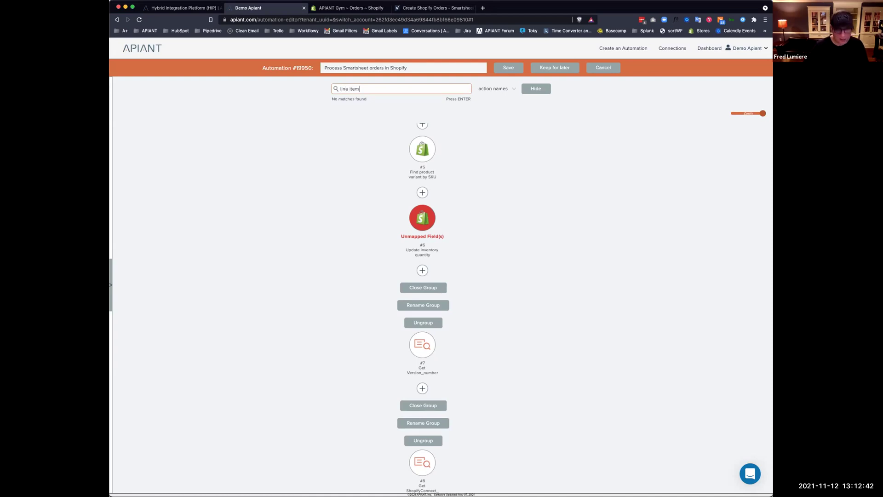
{"action": "key", "text": "Return"}
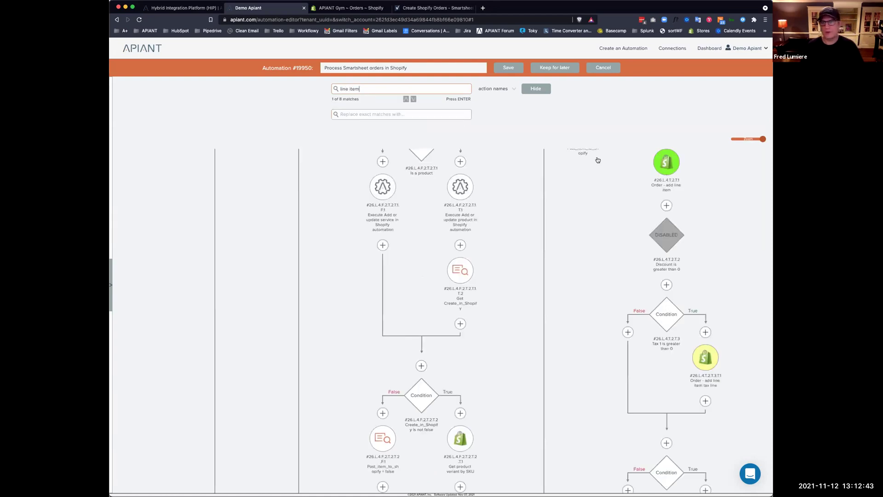
{"action": "left_click", "coordinate": [659, 208]}
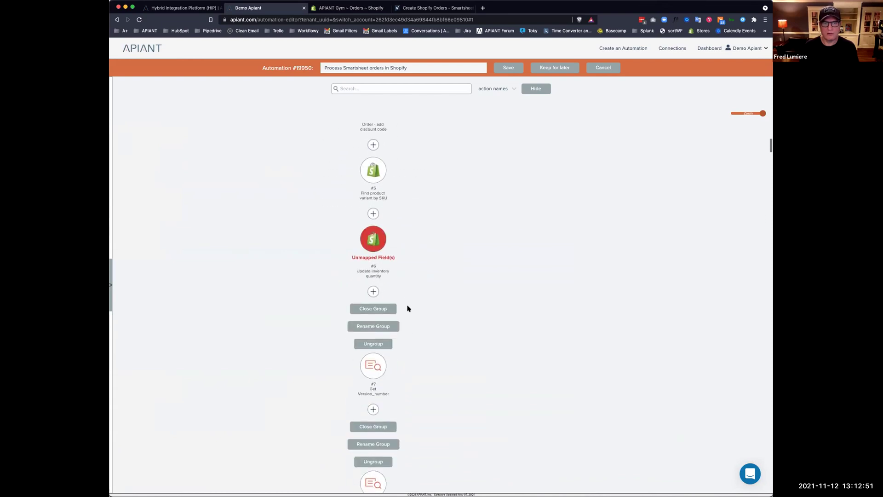
{"action": "left_click", "coordinate": [370, 291]}
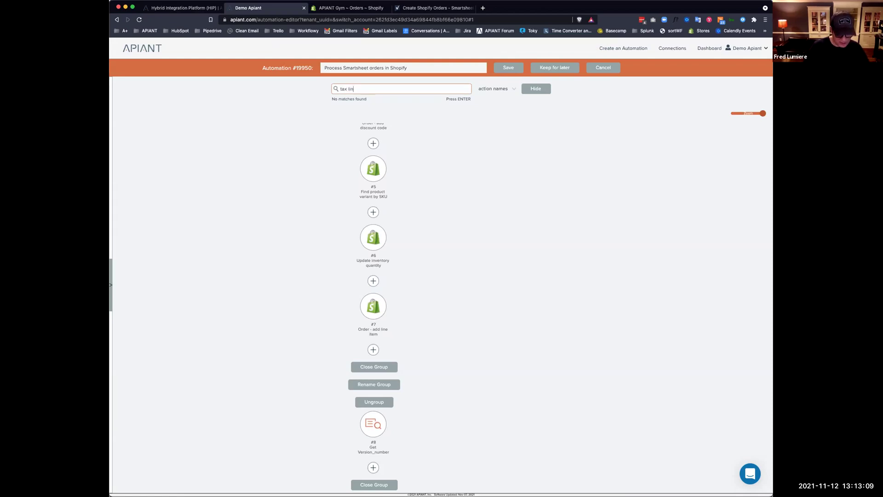
Search for "tax line" and copy "Order - add line item tax line" from the "Tax 1 is greater than 0" condition to after "Order - add line item"
{"action": "type", "text": "e"}
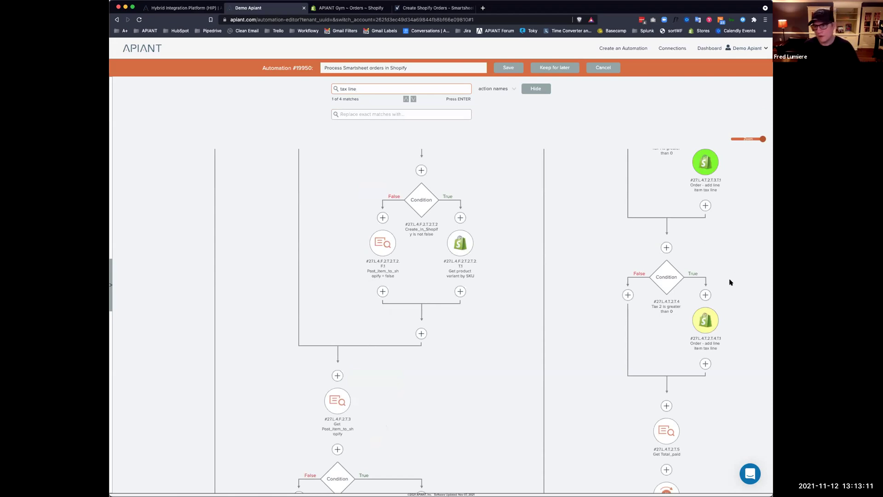
{"action": "scroll", "coordinate": [731, 282], "scroll_direction": "down", "scroll_amount": 2}
{"action": "scroll", "coordinate": [715, 270], "scroll_direction": "up", "scroll_amount": 1}
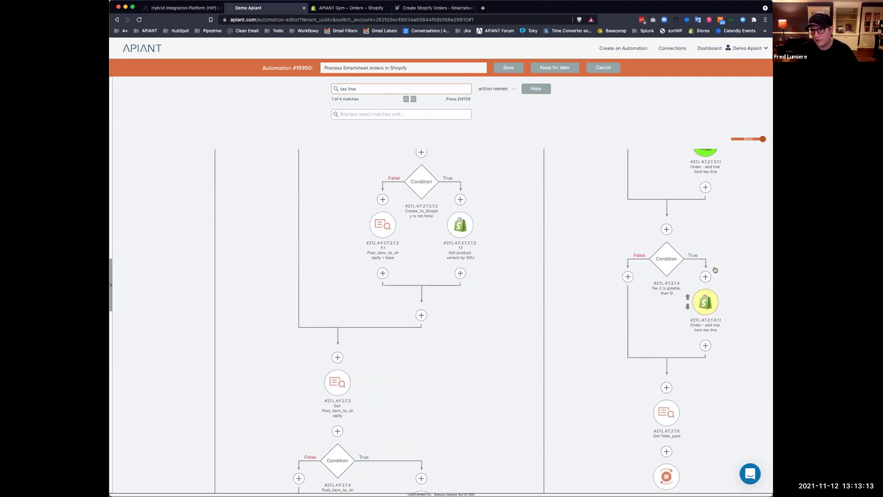
{"action": "scroll", "coordinate": [715, 270], "scroll_direction": "up", "scroll_amount": 2}
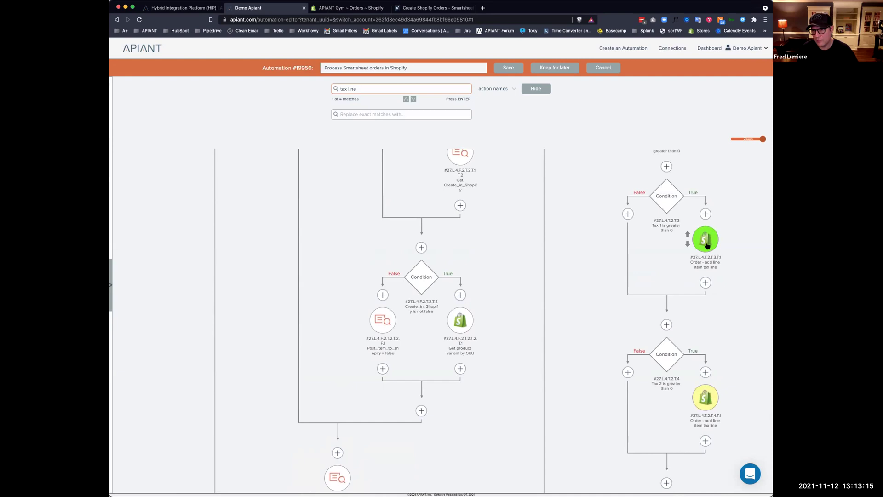
{"action": "left_click", "coordinate": [708, 246]}
{"action": "left_click", "coordinate": [629, 243]}
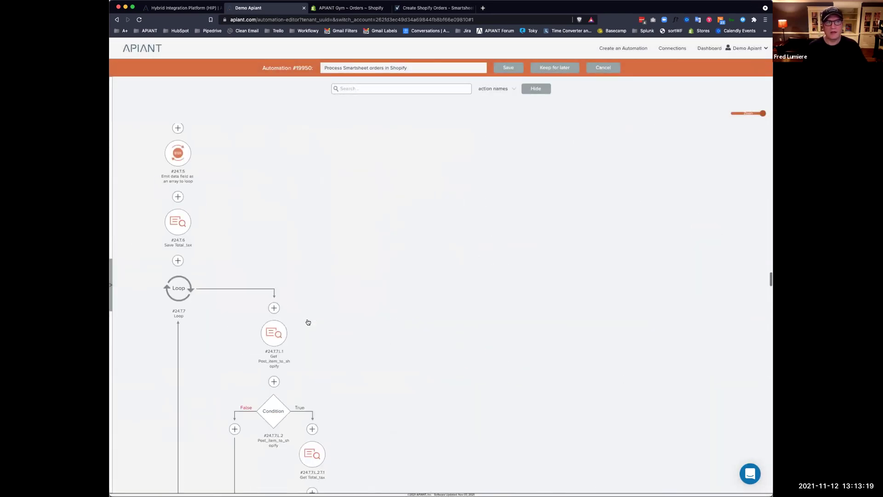
{"action": "scroll", "coordinate": [307, 320], "scroll_direction": "down", "scroll_amount": 10}
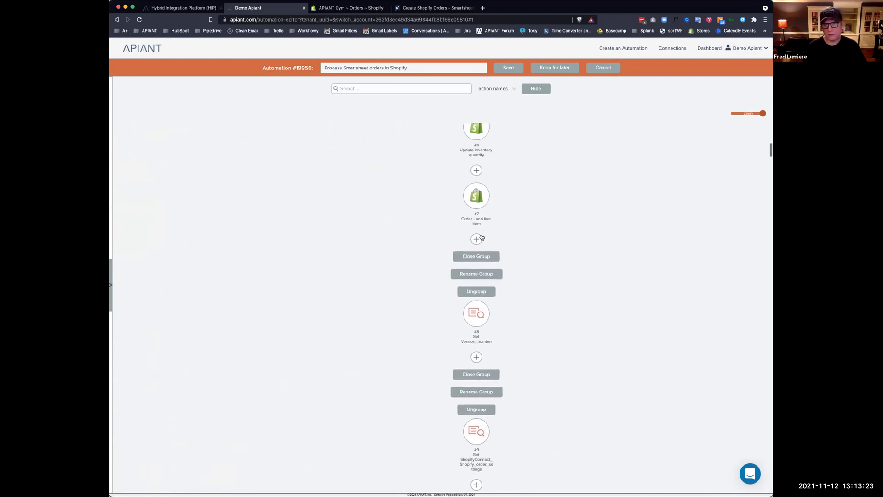
{"action": "left_click", "coordinate": [479, 239]}
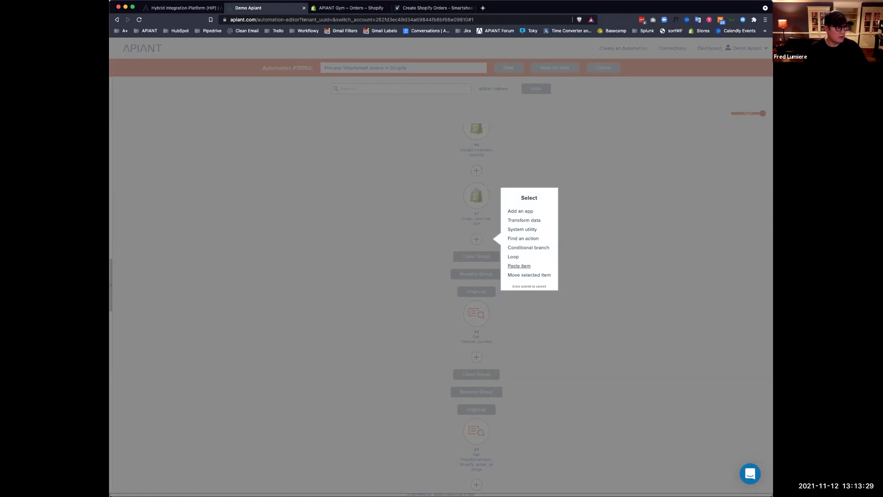
{"action": "left_click", "coordinate": [518, 265]}
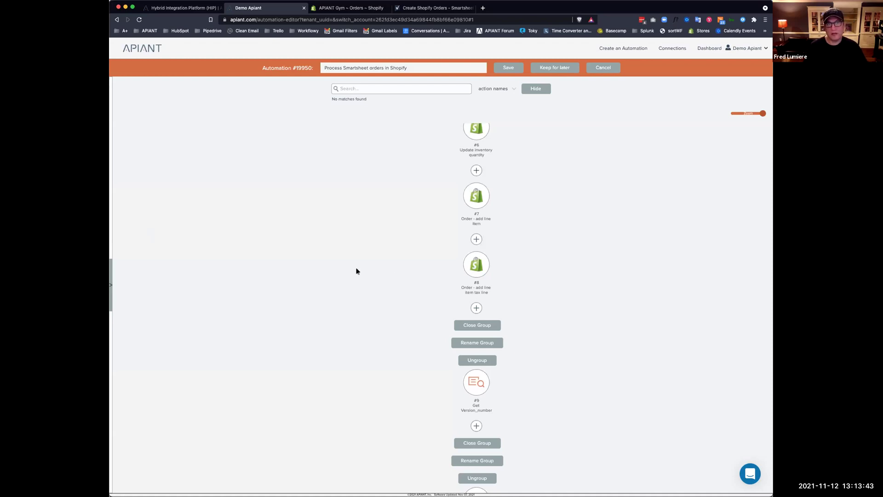
Search the action names for "create", locate "Order - create" under the "Process order" condition, and review the actions following it
{"action": "left_click", "coordinate": [353, 88]}
{"action": "type", "text": "create"}
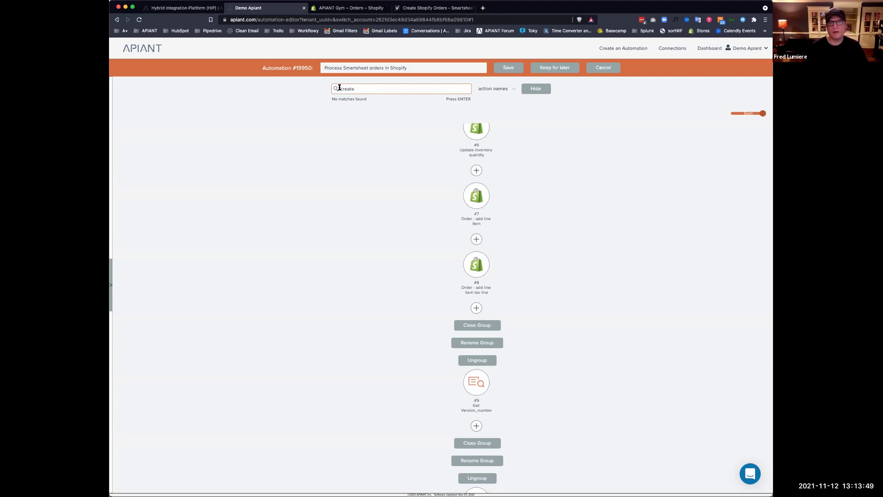
{"action": "key", "text": "Return"}
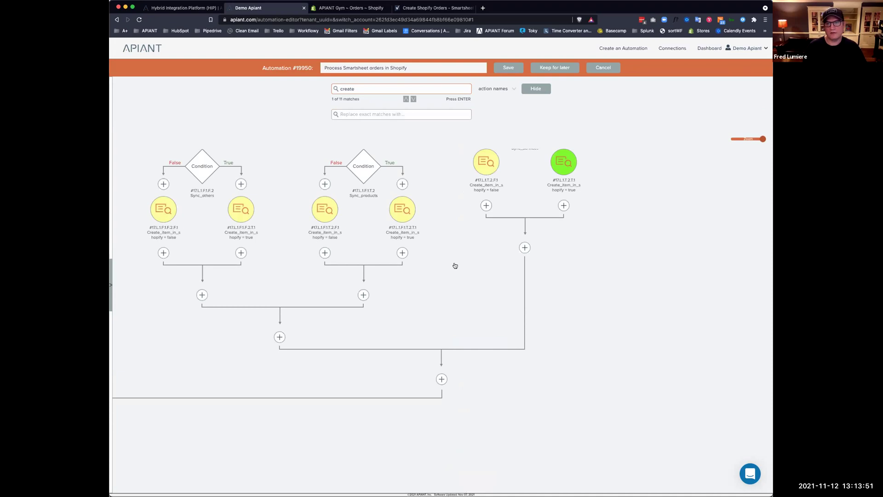
{"action": "scroll", "coordinate": [451, 263], "scroll_direction": "down", "scroll_amount": 20}
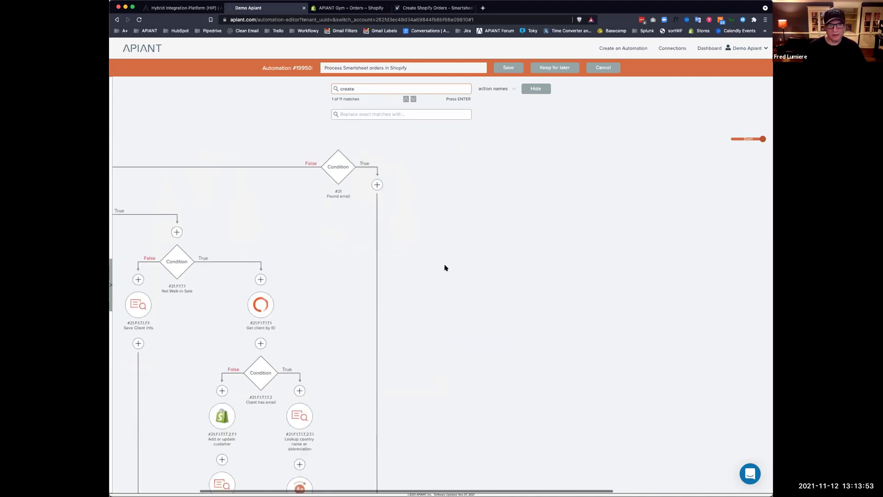
{"action": "scroll", "coordinate": [444, 267], "scroll_direction": "left", "scroll_amount": 5}
{"action": "scroll", "coordinate": [442, 268], "scroll_direction": "down", "scroll_amount": 8}
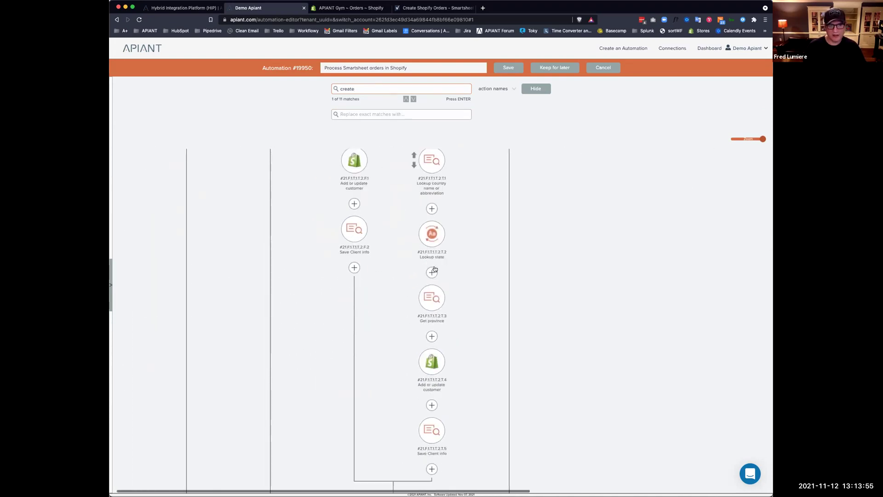
{"action": "scroll", "coordinate": [435, 272], "scroll_direction": "down", "scroll_amount": 15}
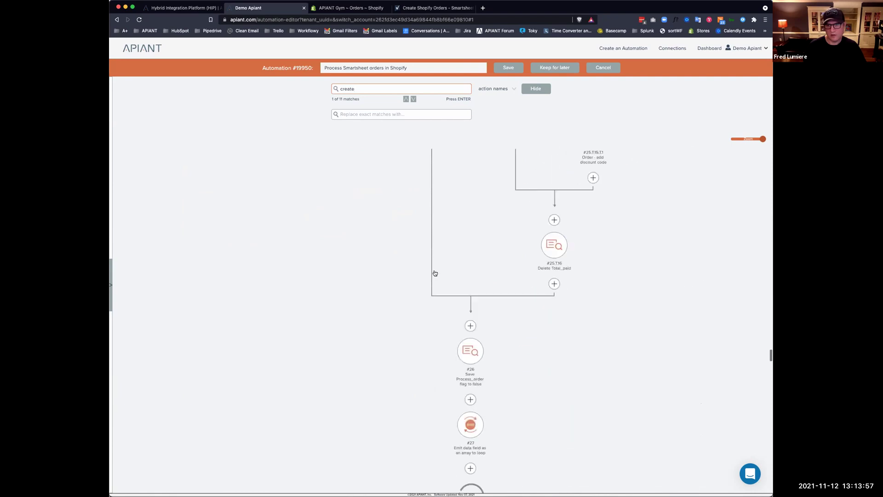
{"action": "scroll", "coordinate": [435, 273], "scroll_direction": "right", "scroll_amount": 10}
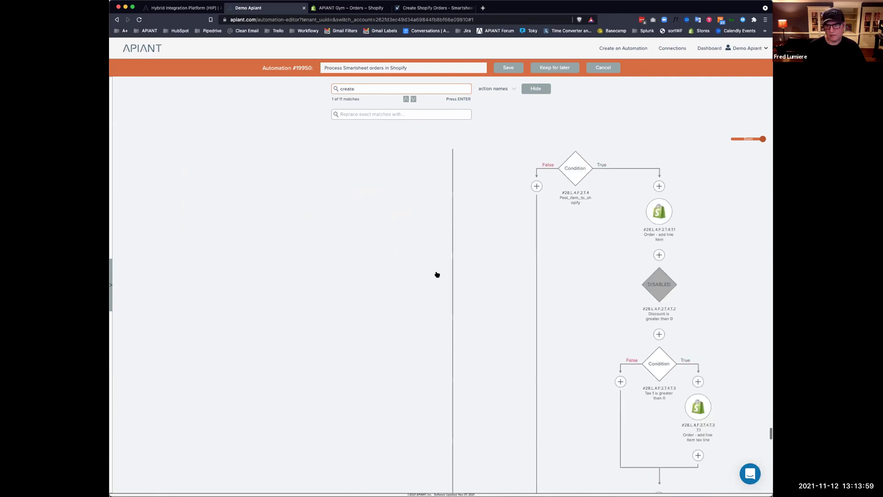
{"action": "scroll", "coordinate": [437, 275], "scroll_direction": "down", "scroll_amount": 10}
{"action": "scroll", "coordinate": [436, 275], "scroll_direction": "right", "scroll_amount": 6}
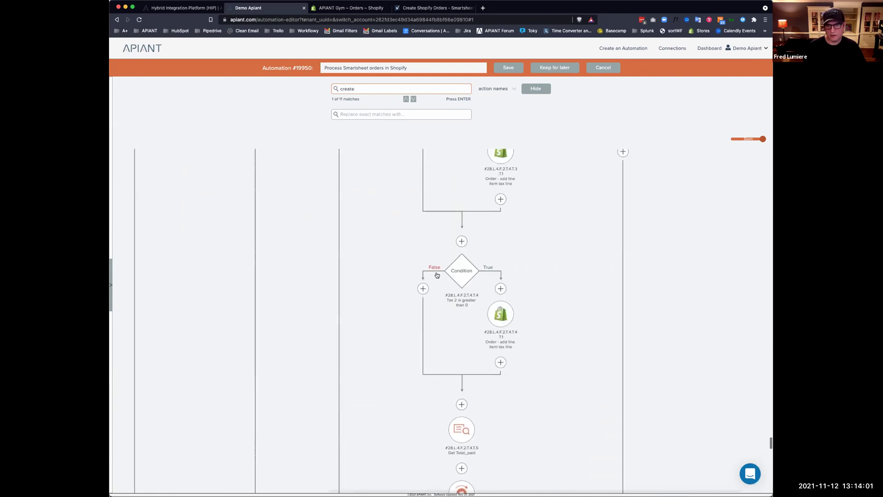
{"action": "scroll", "coordinate": [437, 275], "scroll_direction": "up", "scroll_amount": 5}
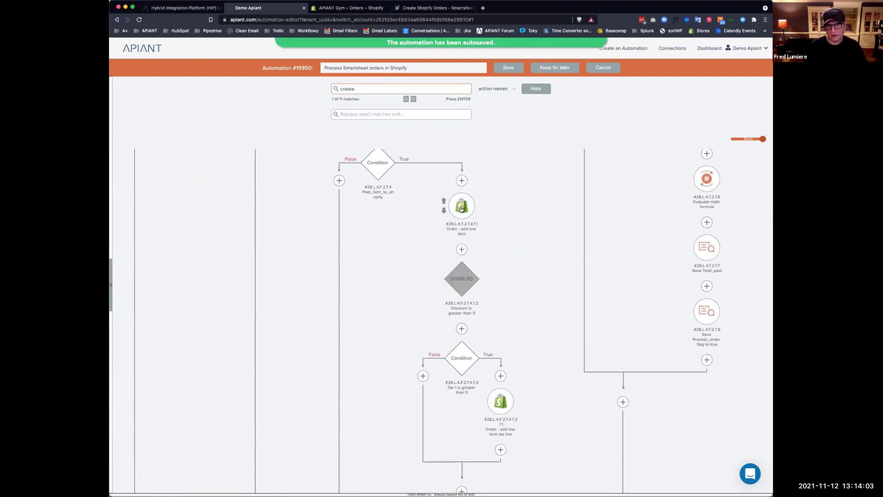
{"action": "scroll", "coordinate": [492, 221], "scroll_direction": "down", "scroll_amount": 3}
{"action": "scroll", "coordinate": [491, 221], "scroll_direction": "up", "scroll_amount": 3}
{"action": "key", "text": "Return"}
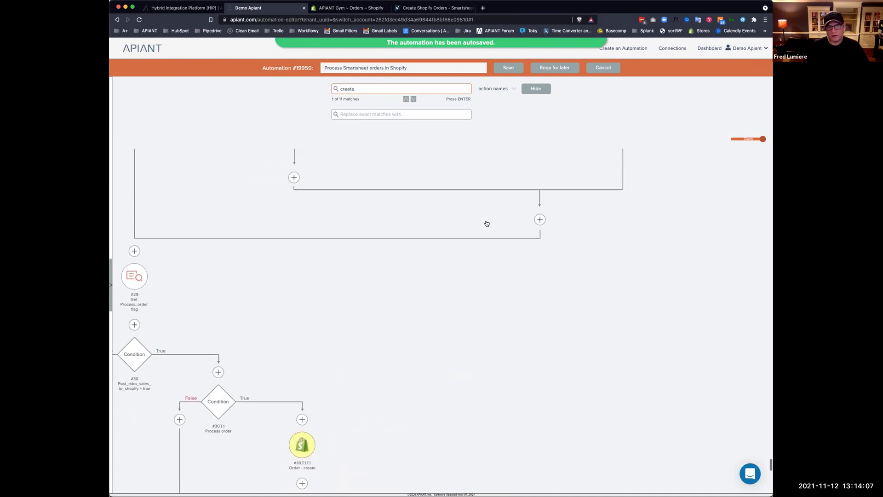
{"action": "scroll", "coordinate": [464, 231], "scroll_direction": "down", "scroll_amount": 5}
{"action": "scroll", "coordinate": [465, 231], "scroll_direction": "up", "scroll_amount": 5}
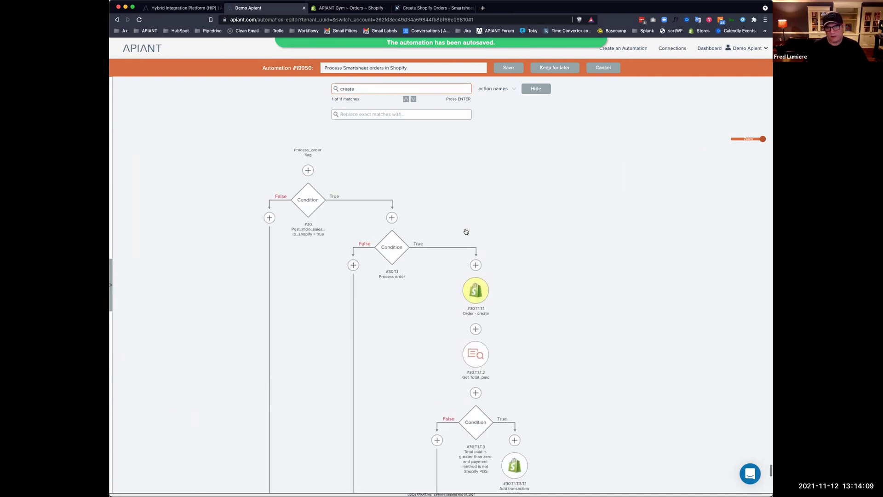
{"action": "scroll", "coordinate": [474, 248], "scroll_direction": "down", "scroll_amount": 1}
{"action": "scroll", "coordinate": [508, 278], "scroll_direction": "down", "scroll_amount": 4}
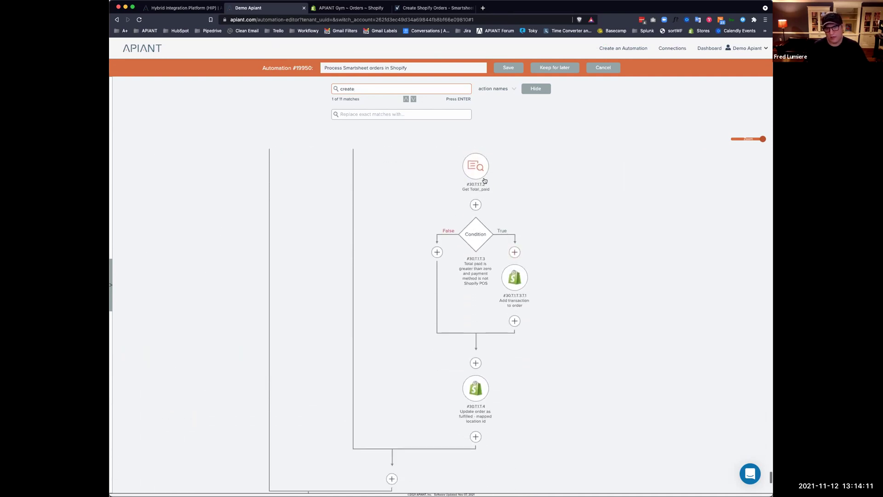
{"action": "mouse_move", "coordinate": [515, 283]}
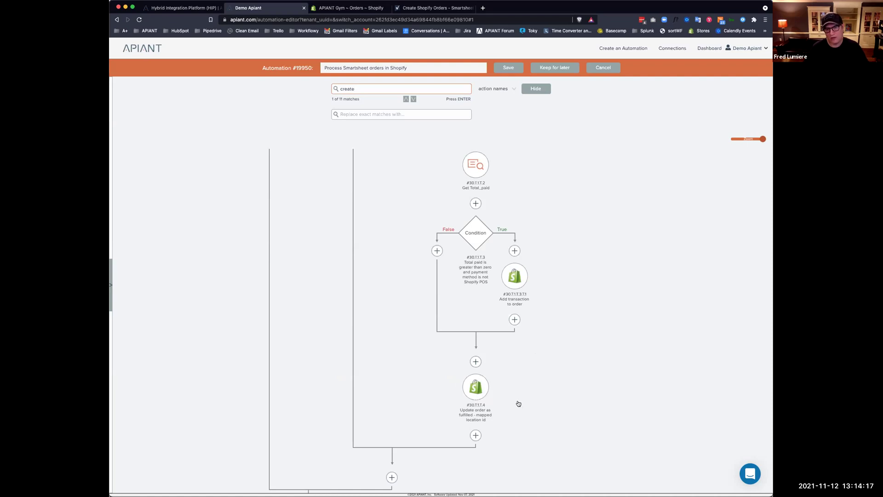
Copy "Order - create" through "Update order as fulfilled - mapped location id" and paste them directly after the new "Order - add line item tax line"
{"action": "scroll", "coordinate": [520, 406], "scroll_direction": "up", "scroll_amount": 5}
{"action": "scroll", "coordinate": [523, 408], "scroll_direction": "down", "scroll_amount": 2}
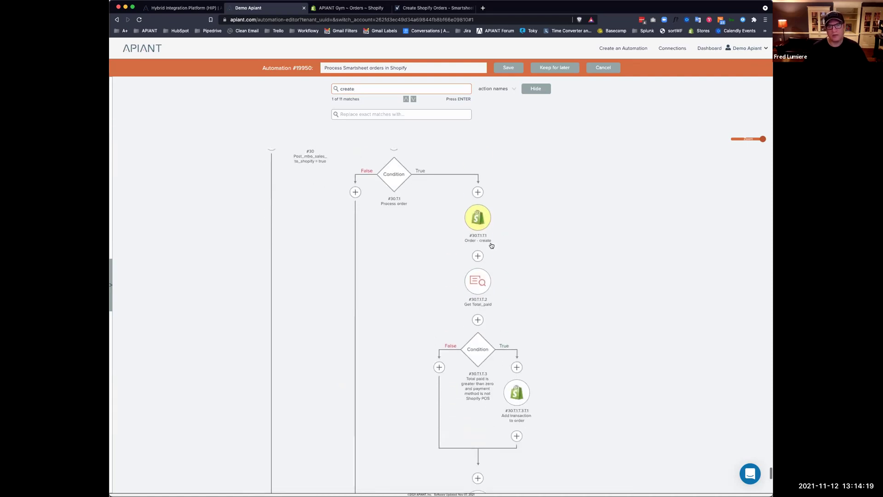
{"action": "right_click", "coordinate": [479, 219]}
{"action": "left_click", "coordinate": [495, 223]}
{"action": "right_click", "coordinate": [474, 218]}
{"action": "scroll", "coordinate": [547, 240], "scroll_direction": "down", "scroll_amount": 3}
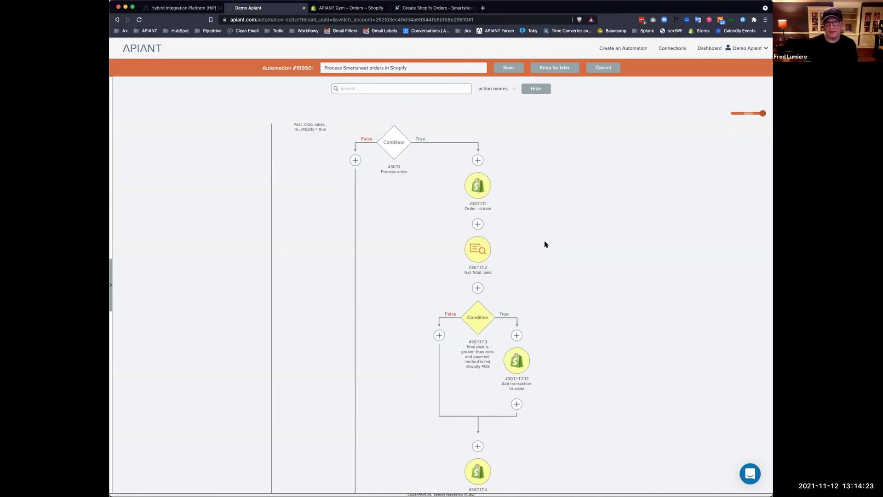
{"action": "scroll", "coordinate": [507, 365], "scroll_direction": "down", "scroll_amount": 10}
{"action": "scroll", "coordinate": [508, 364], "scroll_direction": "up", "scroll_amount": 15}
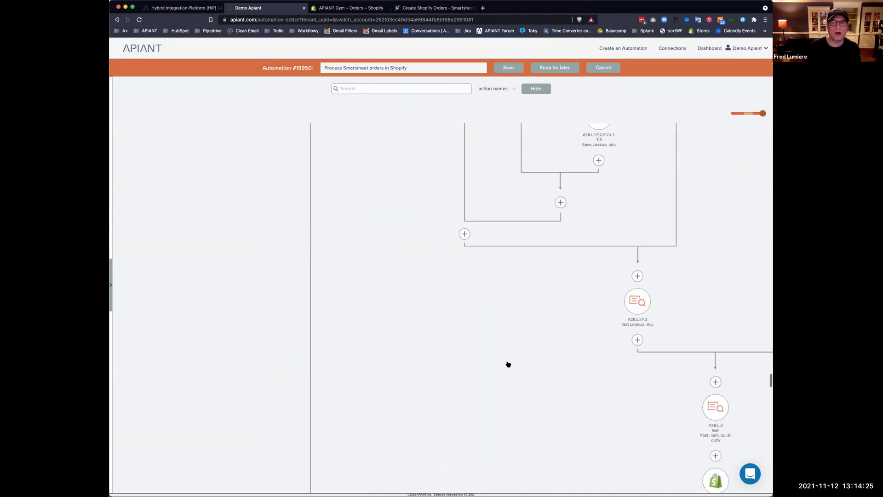
{"action": "scroll", "coordinate": [511, 364], "scroll_direction": "up", "scroll_amount": 10}
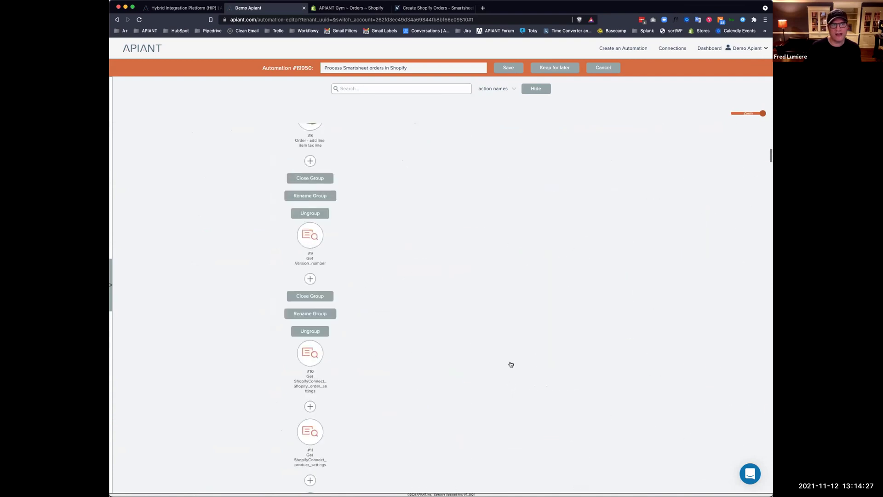
{"action": "scroll", "coordinate": [508, 365], "scroll_direction": "down", "scroll_amount": 5}
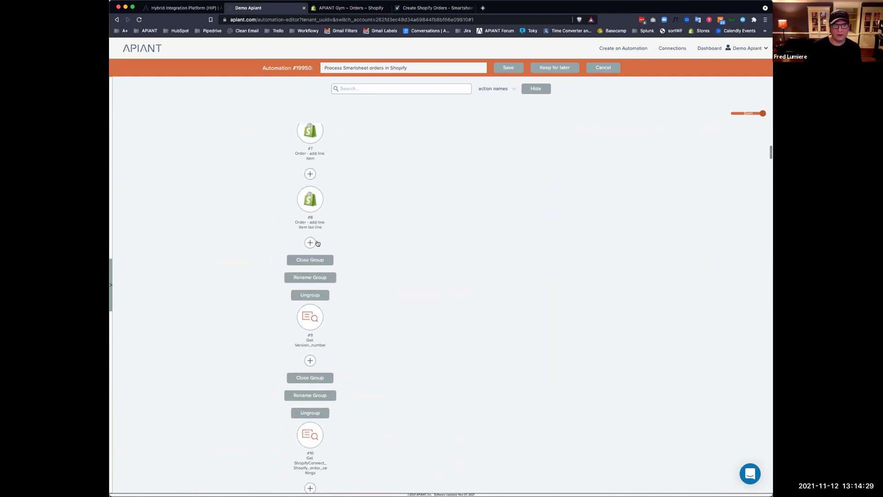
{"action": "left_click", "coordinate": [310, 242]}
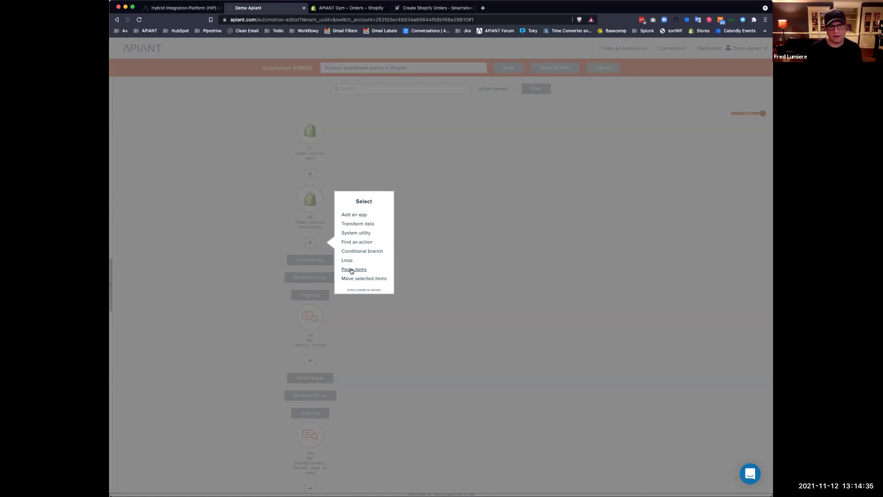
{"action": "left_click", "coordinate": [354, 270]}
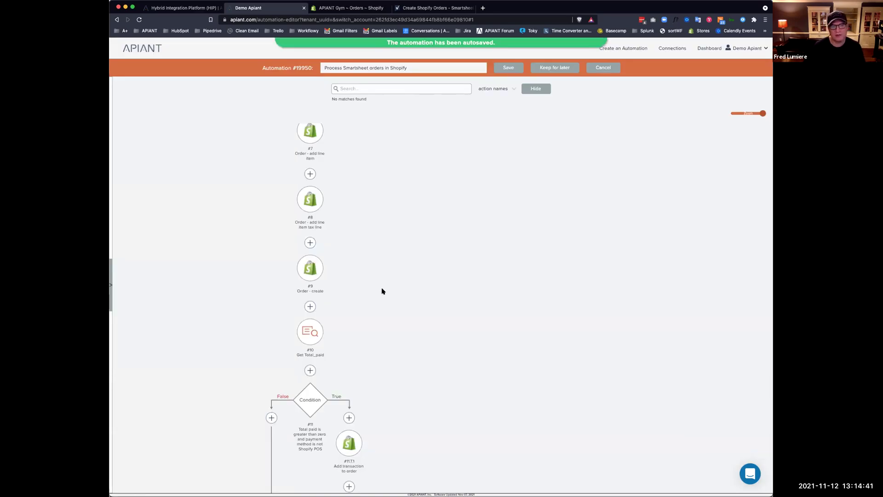
Review the gathered Shopify actions at the automation's start, and ungroup the old group beginning at "Get Version_number"
{"action": "scroll", "coordinate": [381, 291], "scroll_direction": "up", "scroll_amount": 10}
{"action": "scroll", "coordinate": [340, 281], "scroll_direction": "down", "scroll_amount": 8}
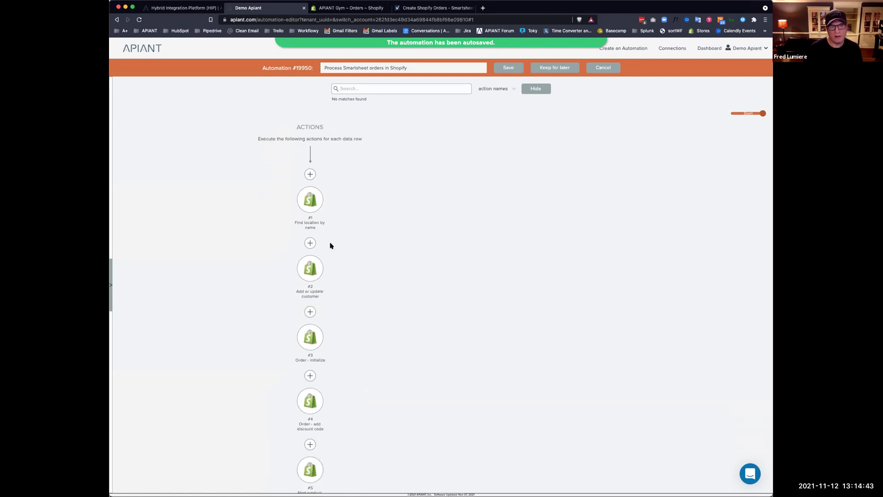
{"action": "scroll", "coordinate": [382, 216], "scroll_direction": "down", "scroll_amount": 4}
{"action": "scroll", "coordinate": [386, 232], "scroll_direction": "down", "scroll_amount": 10}
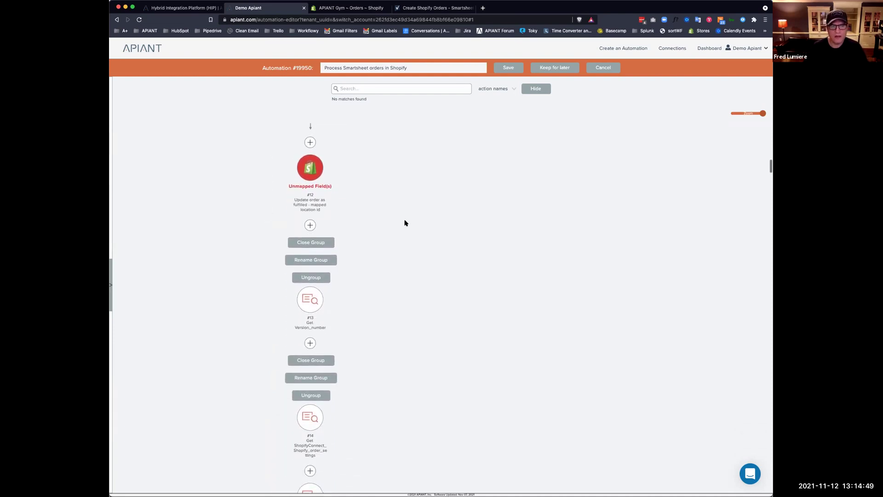
{"action": "scroll", "coordinate": [405, 223], "scroll_direction": "up", "scroll_amount": 5}
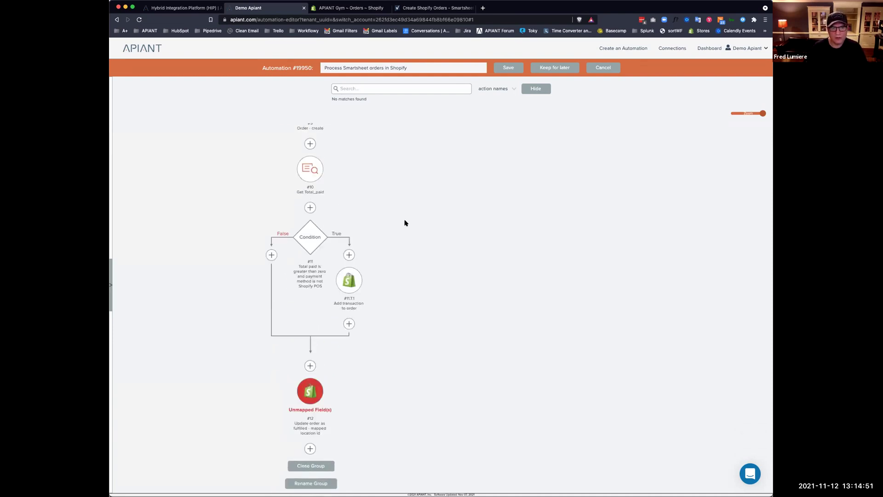
{"action": "scroll", "coordinate": [405, 223], "scroll_direction": "down", "scroll_amount": 8}
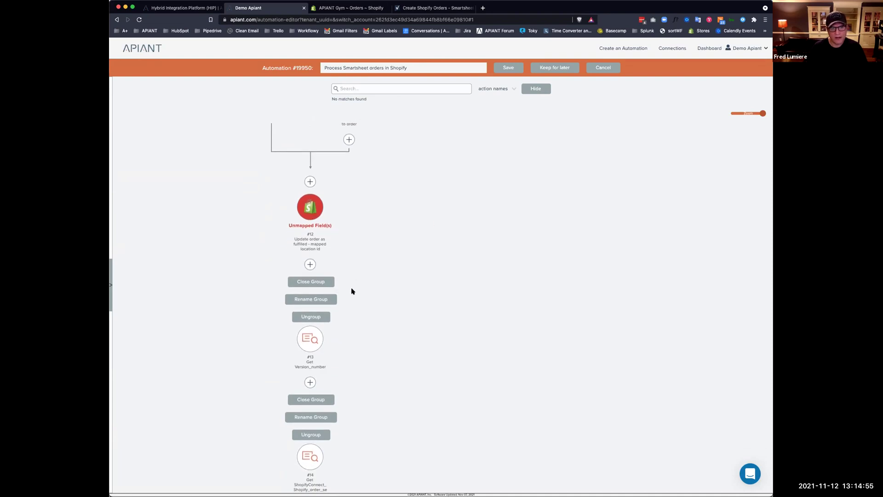
{"action": "left_click", "coordinate": [307, 317]}
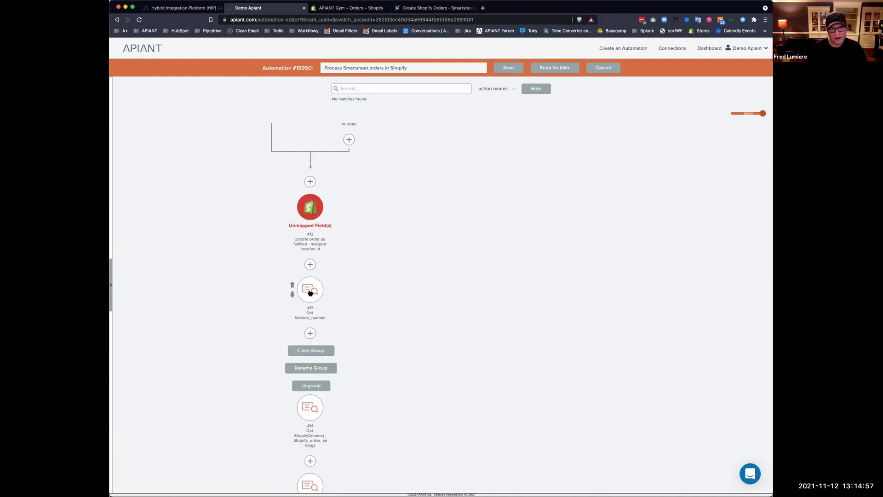
Select "Get Version_number" and all the old actions following it, and delete the selected items from the automation
{"action": "left_click", "coordinate": [310, 293]}
{"action": "left_click", "coordinate": [353, 302]}
{"action": "scroll", "coordinate": [409, 317], "scroll_direction": "down", "scroll_amount": 3}
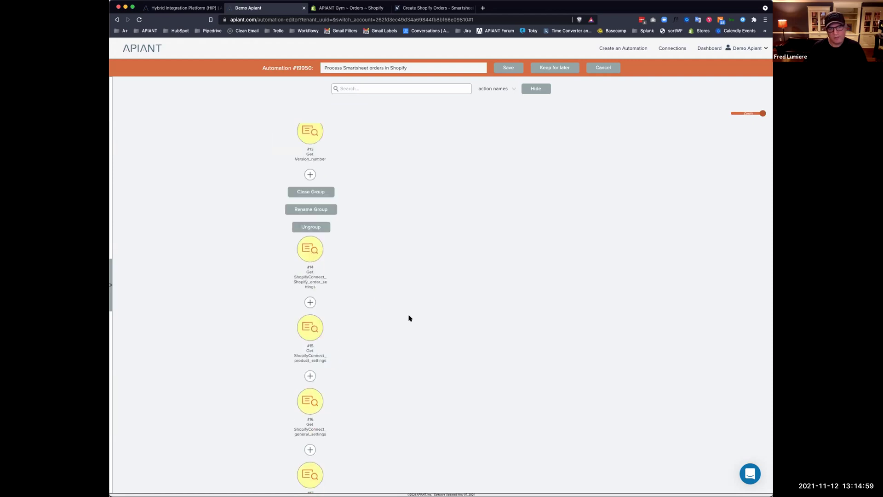
{"action": "scroll", "coordinate": [441, 298], "scroll_direction": "down", "scroll_amount": 10}
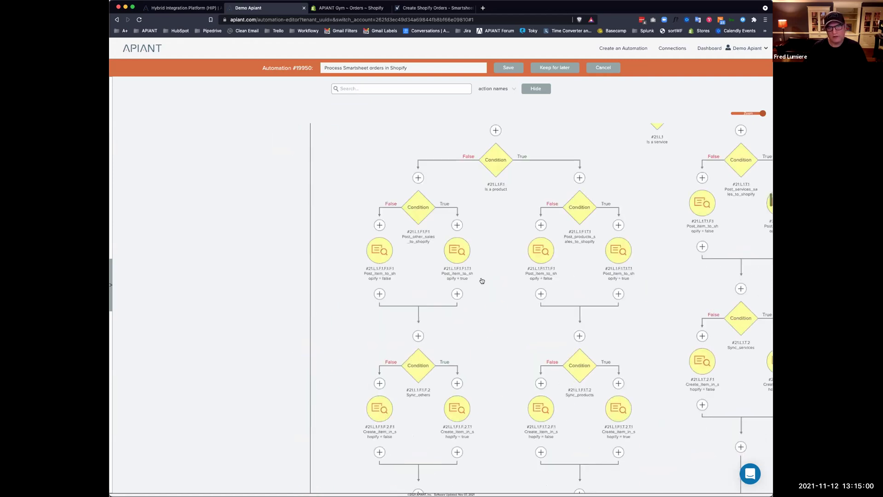
{"action": "left_click_drag", "start_coordinate": [760, 114], "coordinate": [748, 114]}
{"action": "scroll", "coordinate": [476, 257], "scroll_direction": "down", "scroll_amount": 5}
{"action": "scroll", "coordinate": [478, 261], "scroll_direction": "down", "scroll_amount": 15}
{"action": "scroll", "coordinate": [476, 260], "scroll_direction": "up", "scroll_amount": 10}
{"action": "left_click", "coordinate": [762, 113]}
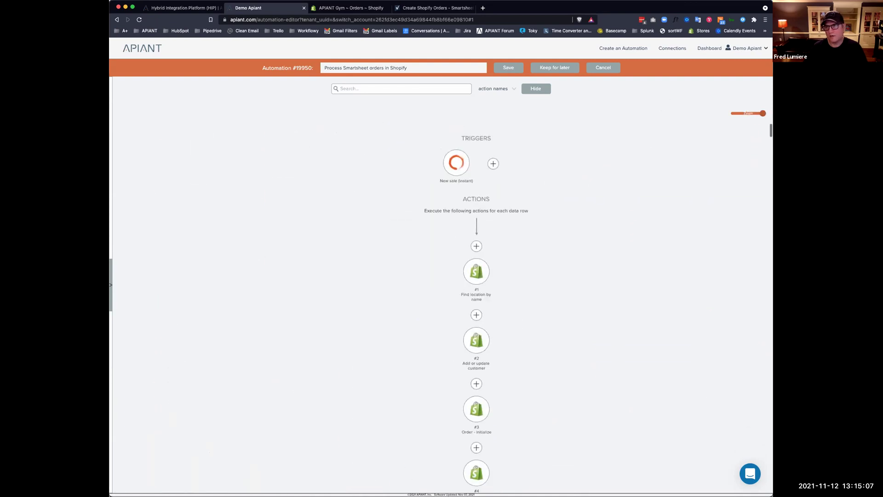
{"action": "right_click", "coordinate": [530, 230]}
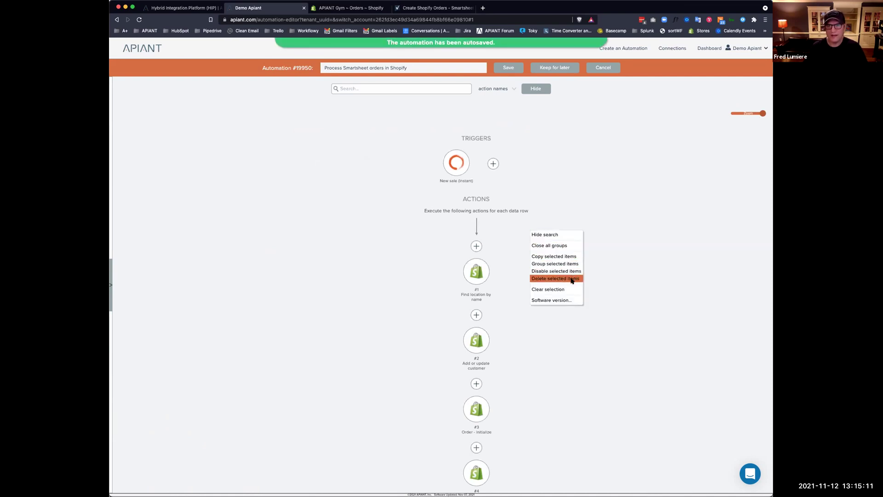
{"action": "left_click", "coordinate": [572, 278]}
{"action": "scroll", "coordinate": [555, 225], "scroll_direction": "down", "scroll_amount": 10}
{"action": "scroll", "coordinate": [554, 223], "scroll_direction": "down", "scroll_amount": 3}
{"action": "scroll", "coordinate": [550, 227], "scroll_direction": "up", "scroll_amount": 15}
{"action": "scroll", "coordinate": [551, 228], "scroll_direction": "down", "scroll_amount": 15}
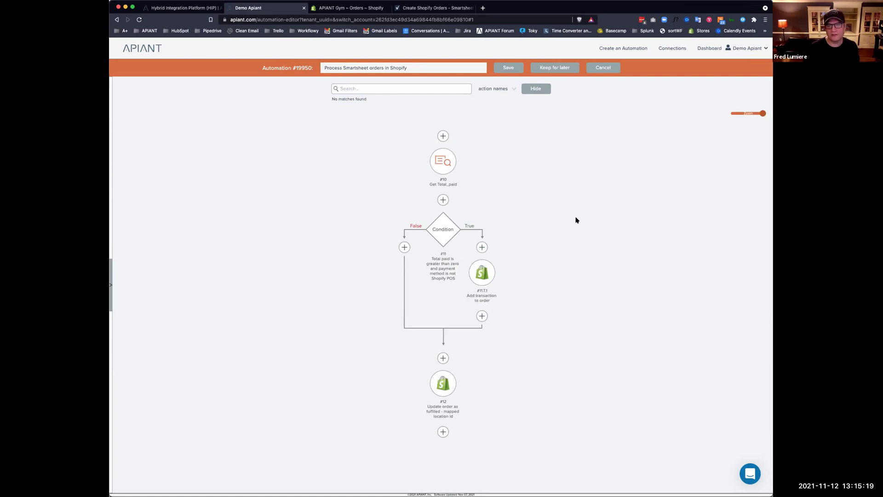
Remove the "Get Total_paid" action after "Order - create" together with its field mappings
{"action": "scroll", "coordinate": [575, 220], "scroll_direction": "up", "scroll_amount": 3}
{"action": "left_click", "coordinate": [443, 293]}
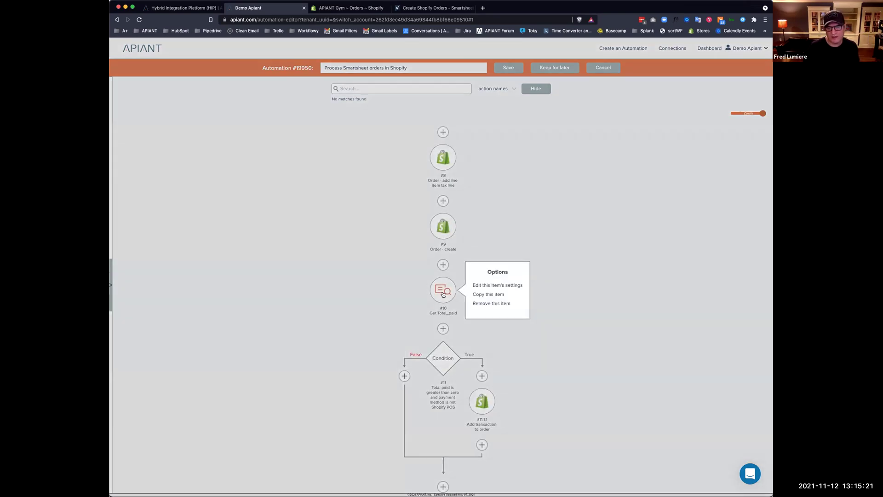
{"action": "left_click", "coordinate": [488, 303]}
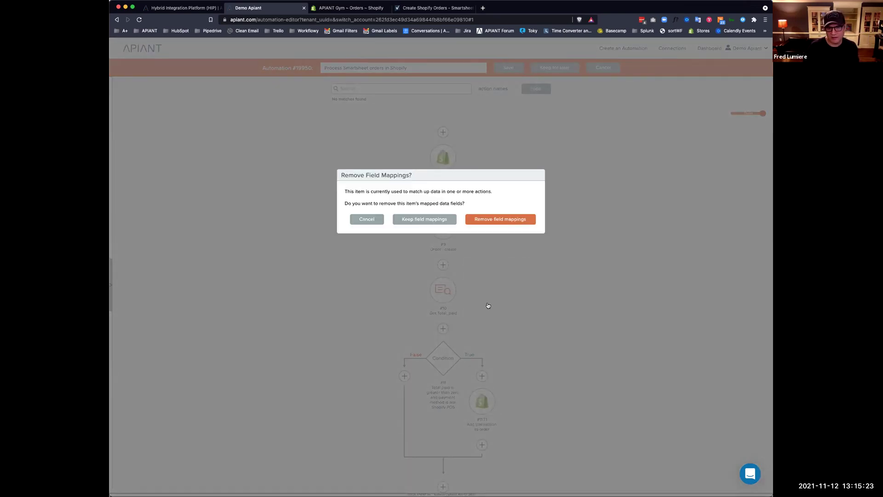
{"action": "left_click", "coordinate": [497, 220]}
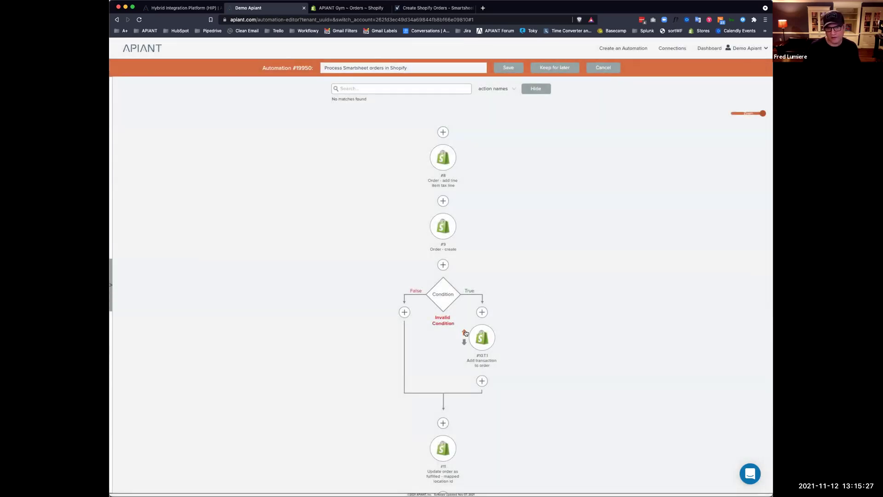
Move "Add transaction to order" out of the condition to directly after "Order - create", and remove the emptied condition
{"action": "left_click", "coordinate": [464, 332]}
{"action": "scroll", "coordinate": [442, 375], "scroll_direction": "down", "scroll_amount": 2}
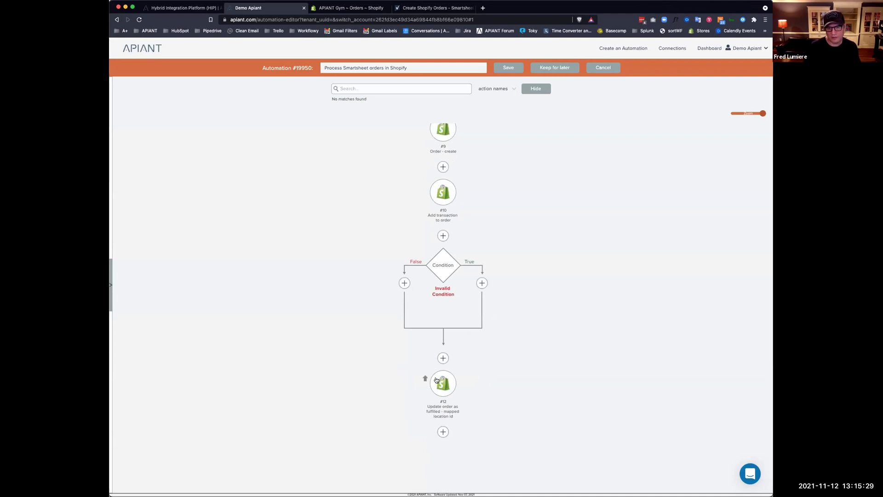
{"action": "left_click", "coordinate": [441, 268]}
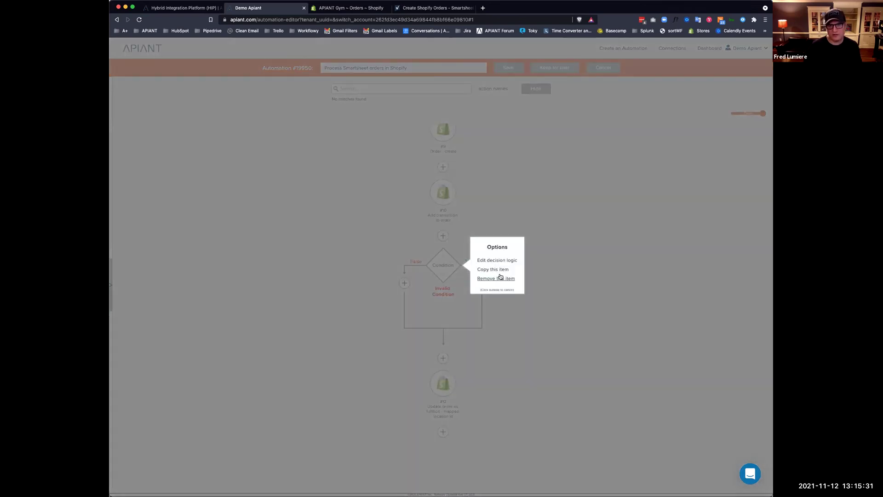
{"action": "left_click", "coordinate": [496, 278]}
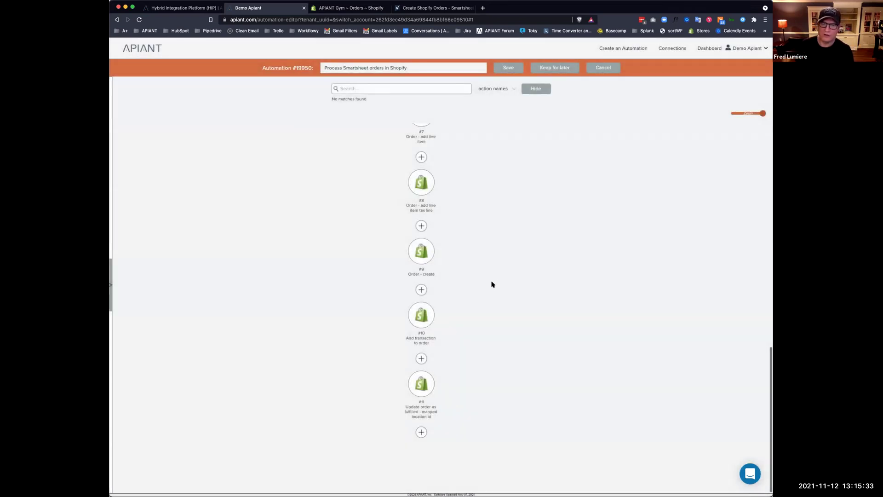
Review the remaining chain of Shopify actions from "Find location by name" through "Update order as fulfilled - mapped location id"
{"action": "scroll", "coordinate": [490, 279], "scroll_direction": "down", "scroll_amount": 5}
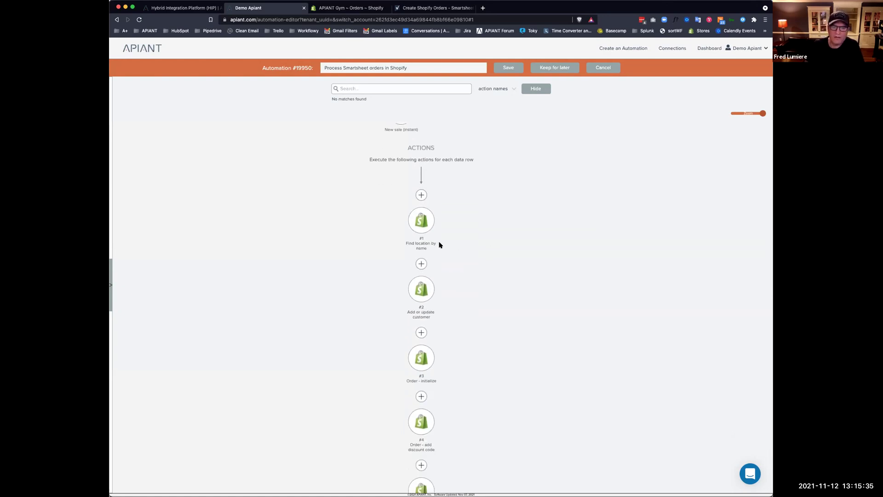
{"action": "scroll", "coordinate": [469, 255], "scroll_direction": "down", "scroll_amount": 4}
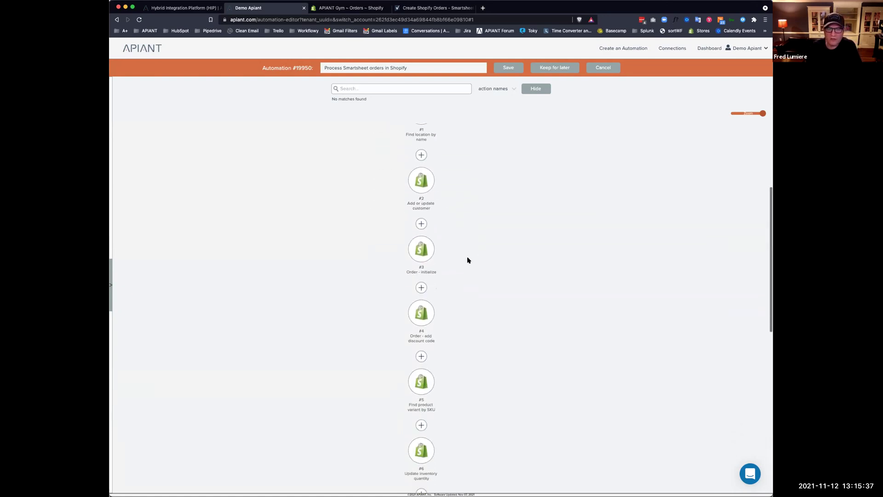
{"action": "scroll", "coordinate": [466, 229], "scroll_direction": "down", "scroll_amount": 4}
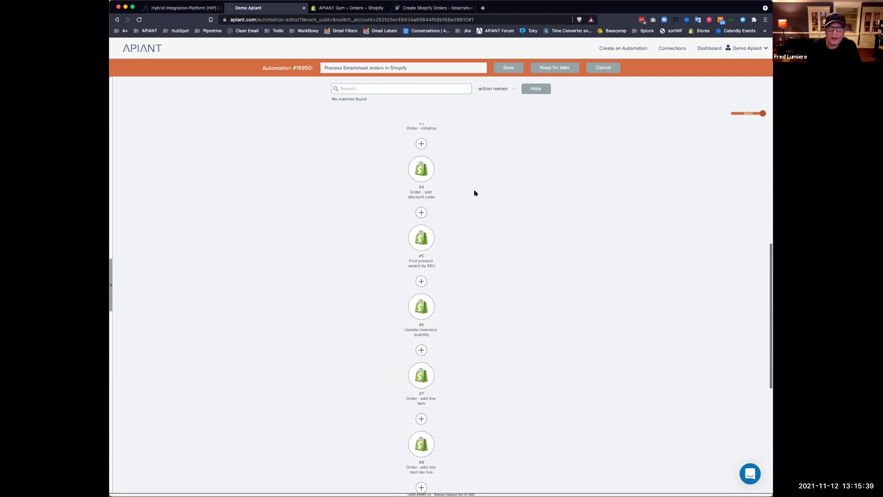
{"action": "scroll", "coordinate": [467, 202], "scroll_direction": "down", "scroll_amount": 1}
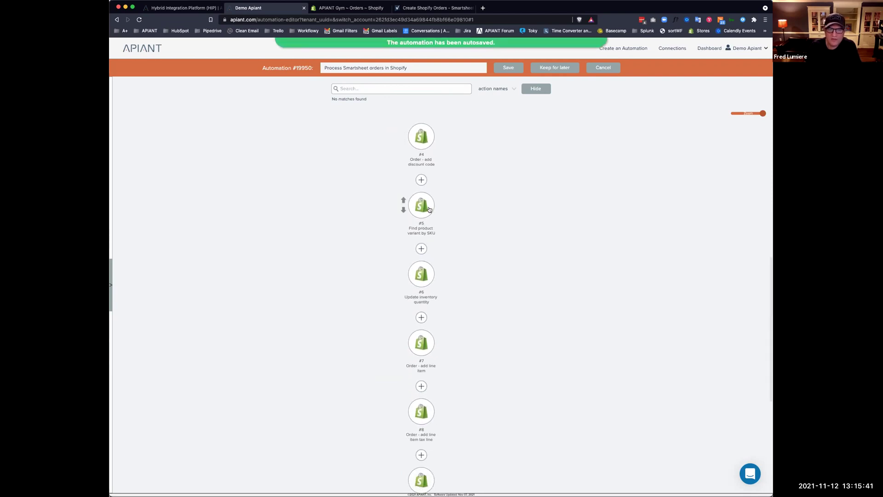
{"action": "scroll", "coordinate": [501, 285], "scroll_direction": "down", "scroll_amount": 1}
{"action": "scroll", "coordinate": [499, 285], "scroll_direction": "down", "scroll_amount": 1}
{"action": "mouse_move", "coordinate": [416, 243]}
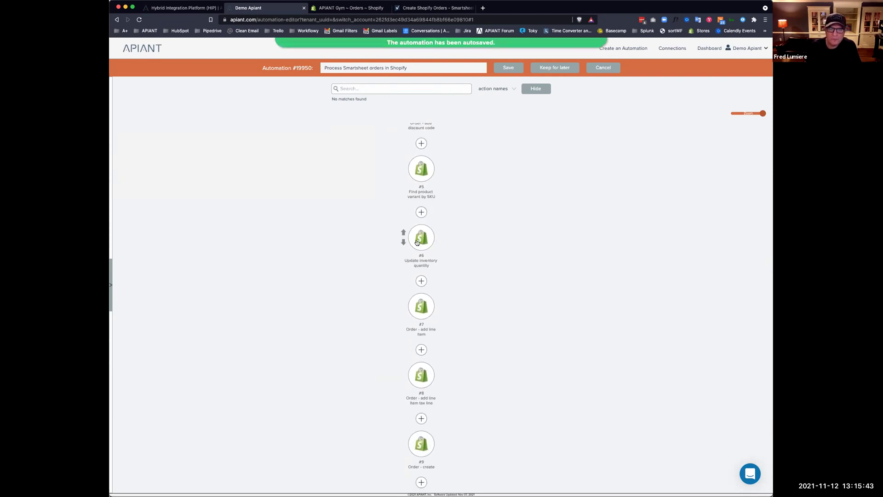
{"action": "scroll", "coordinate": [480, 258], "scroll_direction": "down", "scroll_amount": 4}
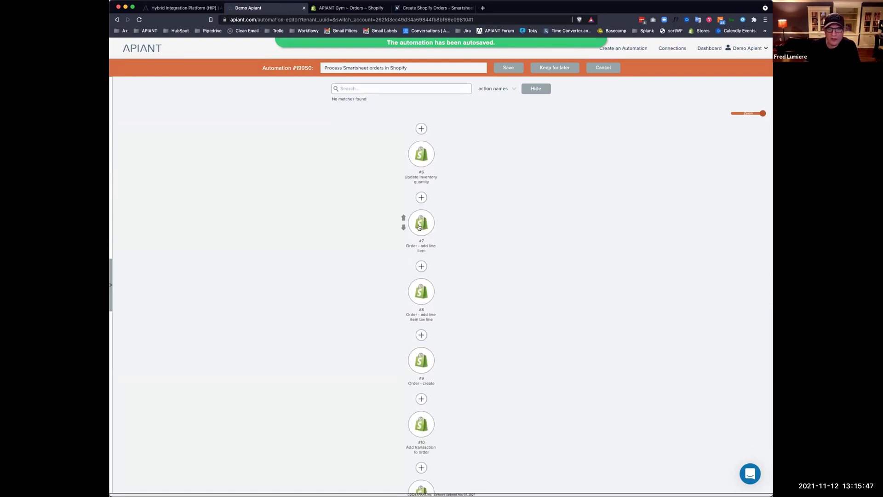
{"action": "scroll", "coordinate": [489, 291], "scroll_direction": "down", "scroll_amount": 2}
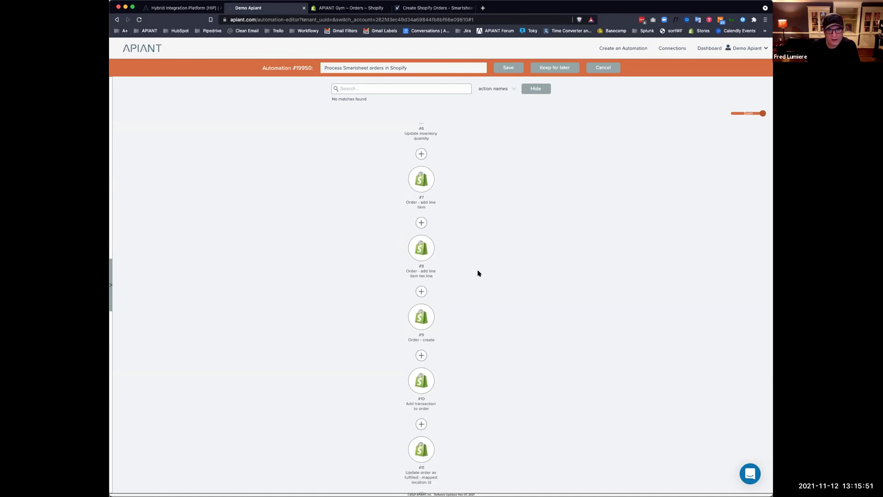
{"action": "scroll", "coordinate": [477, 273], "scroll_direction": "down", "scroll_amount": 3}
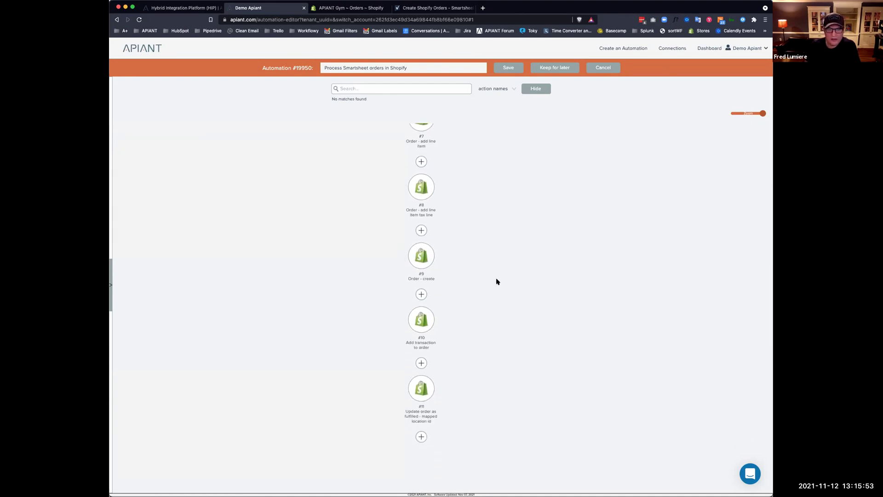
{"action": "scroll", "coordinate": [496, 282], "scroll_direction": "down", "scroll_amount": 1}
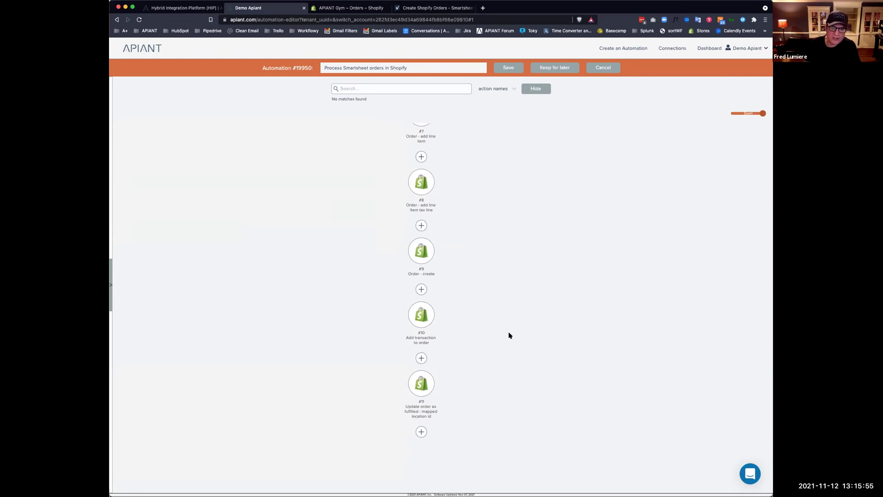
{"action": "scroll", "coordinate": [508, 343], "scroll_direction": "up", "scroll_amount": 7}
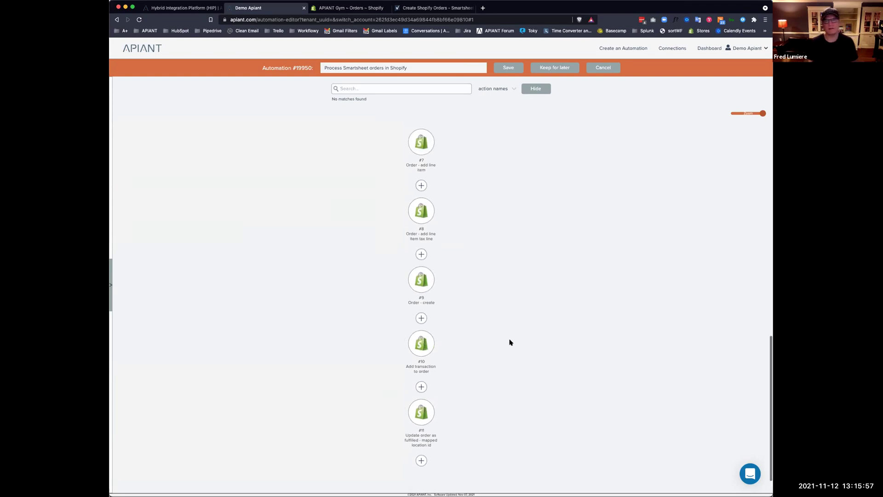
{"action": "scroll", "coordinate": [507, 342], "scroll_direction": "up", "scroll_amount": 5}
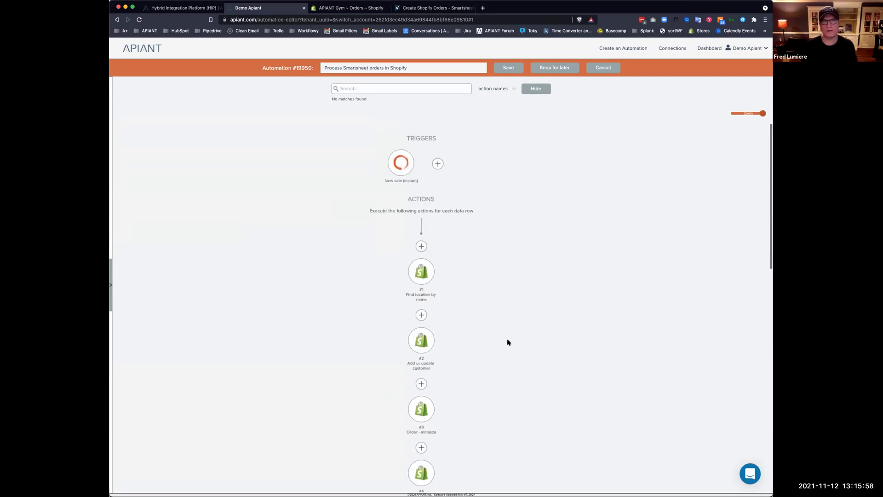
Try to save the automation, and enter 1 as the placeholder Location ID in the "Update order as fulfilled - mapped location id" action
{"action": "left_click", "coordinate": [507, 68]}
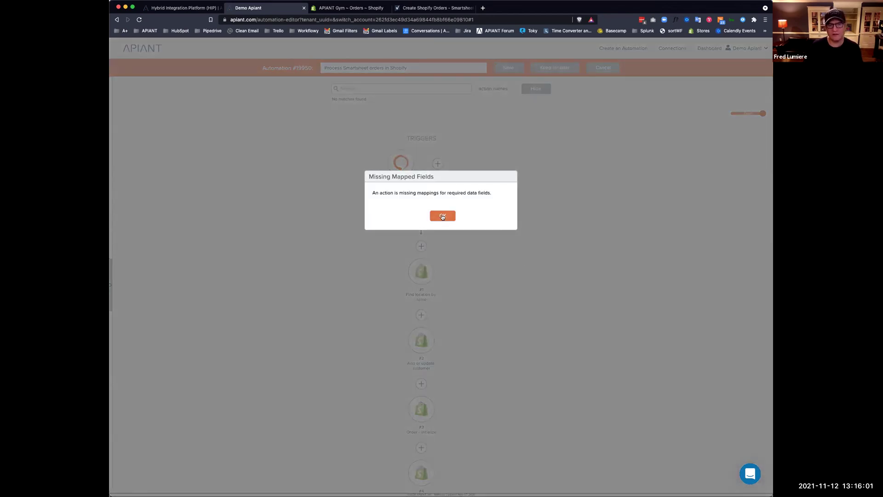
{"action": "left_click", "coordinate": [442, 215]}
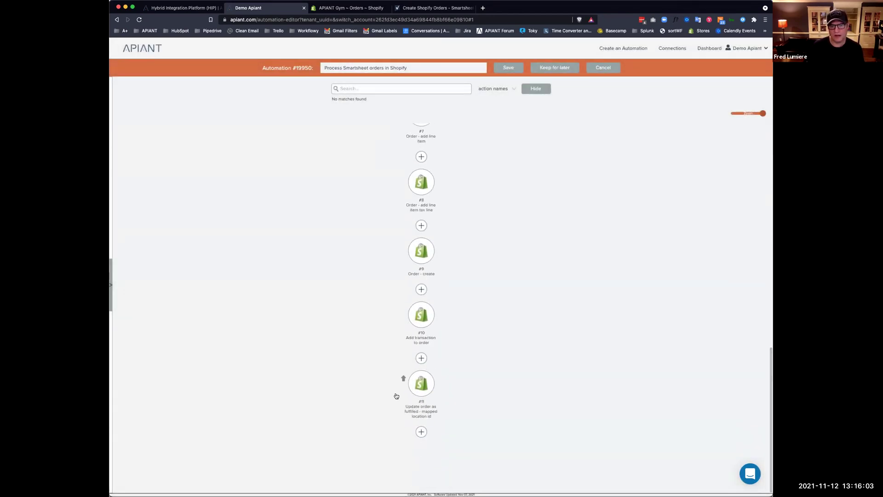
{"action": "left_click", "coordinate": [422, 390]}
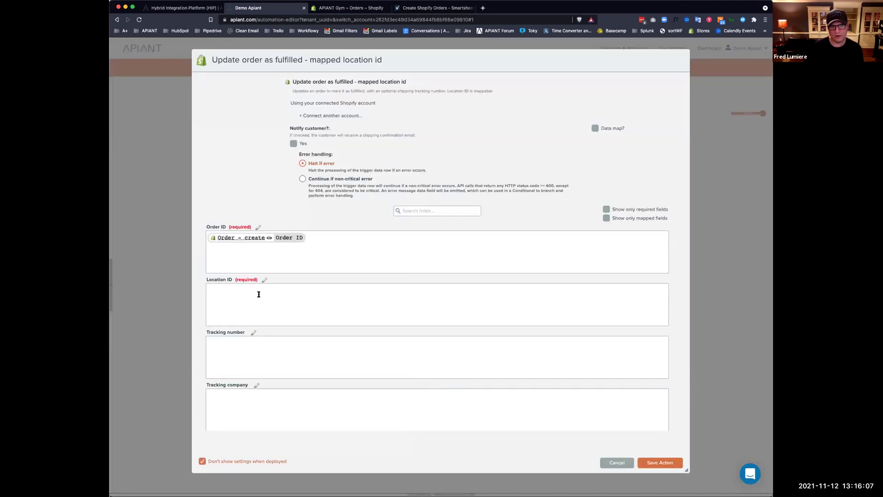
{"action": "left_click", "coordinate": [258, 296]}
{"action": "type", "text": "1"}
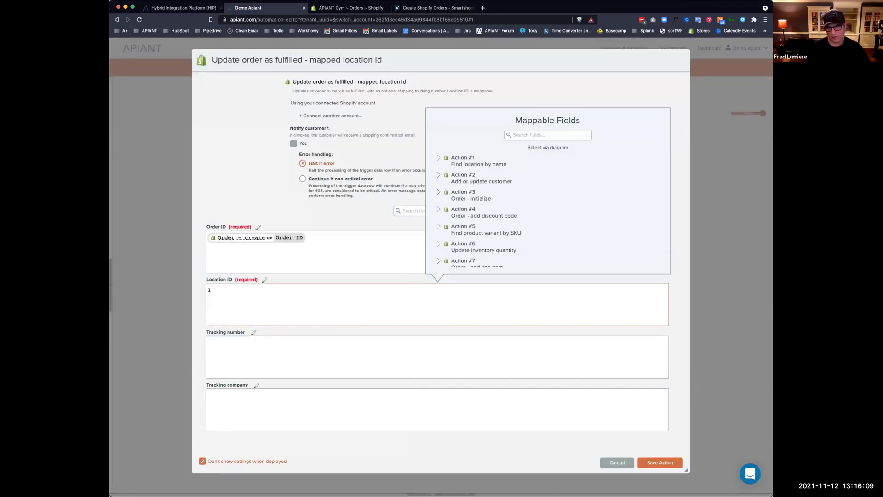
{"action": "left_click", "coordinate": [656, 463]}
Check only the required fields of the "Add transaction to order" action and save the action
{"action": "left_click", "coordinate": [422, 345]}
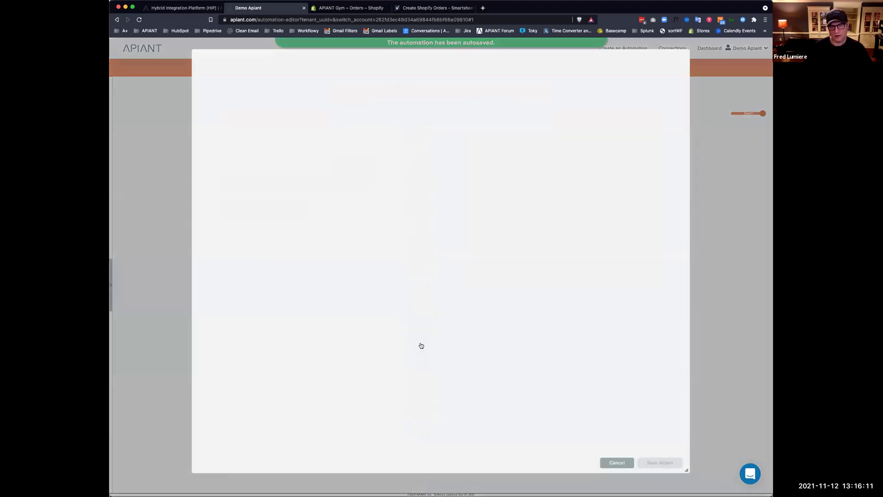
{"action": "left_click", "coordinate": [605, 181]}
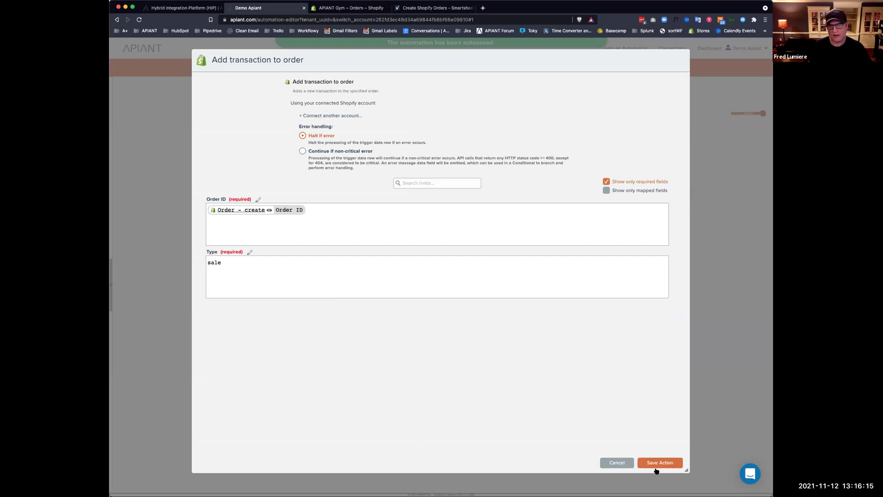
{"action": "left_click", "coordinate": [653, 462]}
Fill in the required Order ID of the "Order - create" action with a placeholder and save the action
{"action": "scroll", "coordinate": [497, 331], "scroll_direction": "down", "scroll_amount": 5}
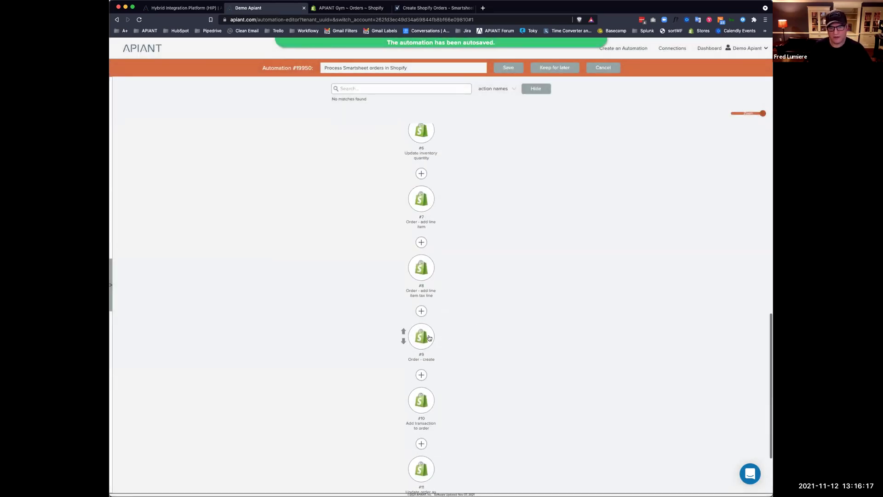
{"action": "left_click", "coordinate": [424, 340]}
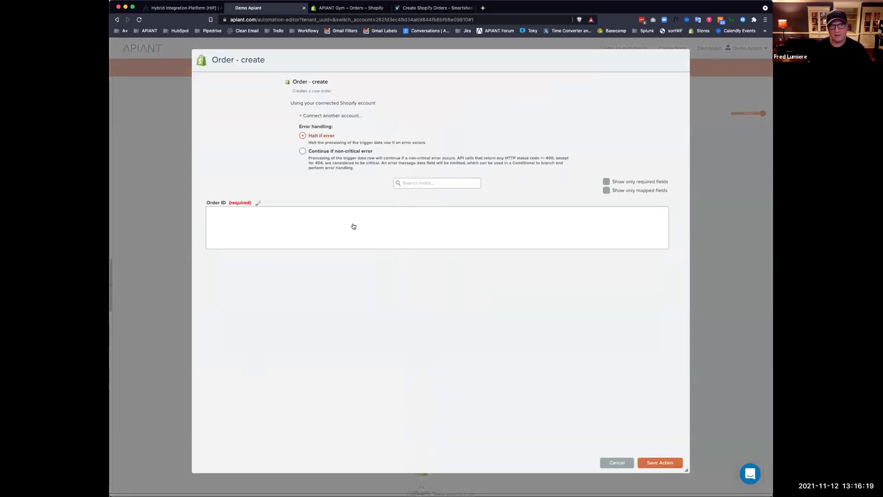
{"action": "left_click", "coordinate": [353, 226]}
{"action": "left_click", "coordinate": [660, 462]}
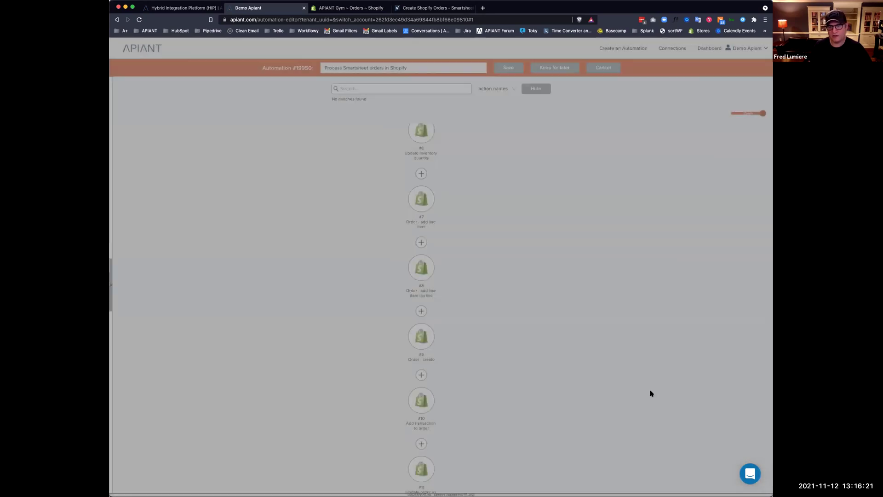
In "Order - add line item tax line", set Order ID, Title and Price to 1, and fill in the required Tax rate
{"action": "scroll", "coordinate": [469, 340], "scroll_direction": "up", "scroll_amount": 1}
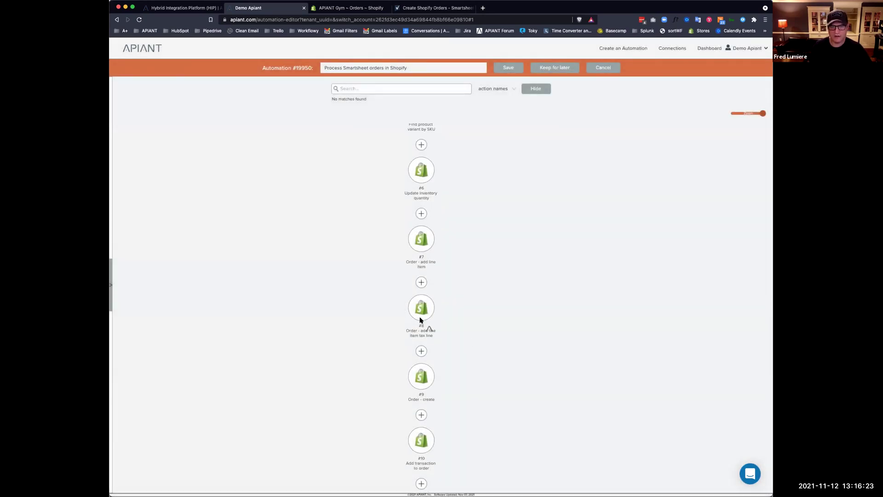
{"action": "left_click", "coordinate": [419, 318]}
{"action": "left_click", "coordinate": [296, 221]}
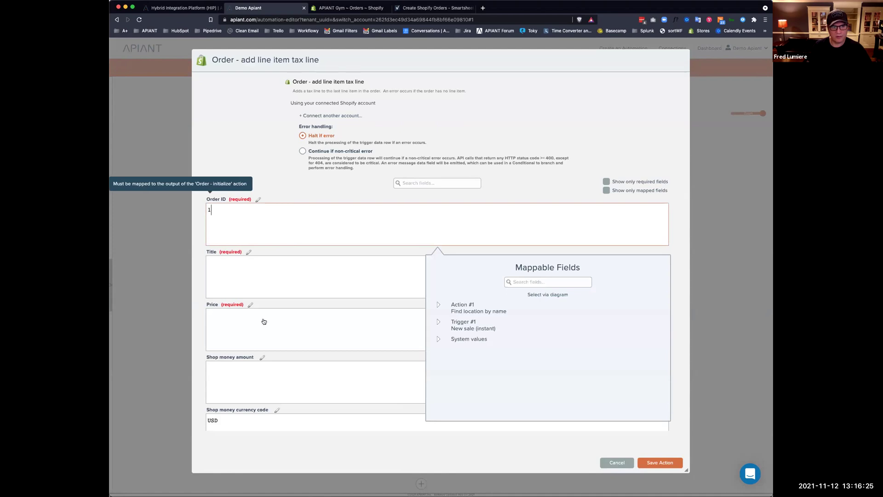
{"action": "left_click", "coordinate": [264, 321]}
{"action": "left_click", "coordinate": [658, 463]}
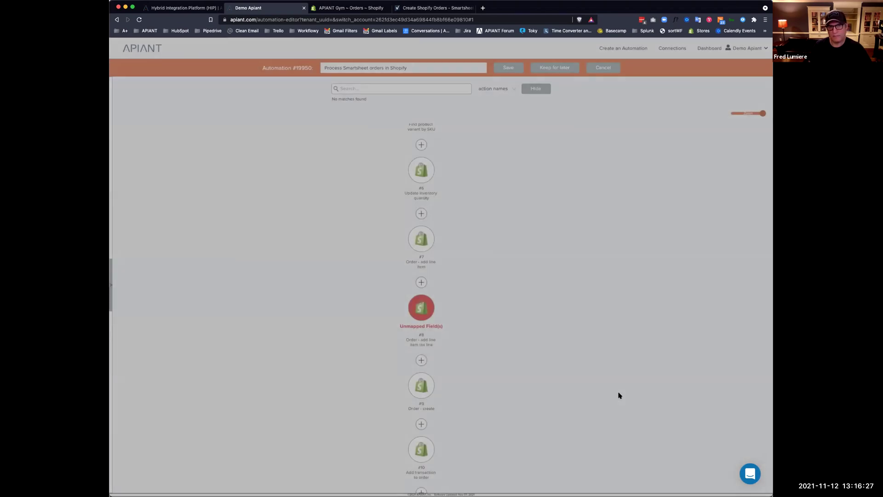
{"action": "left_click", "coordinate": [422, 314]}
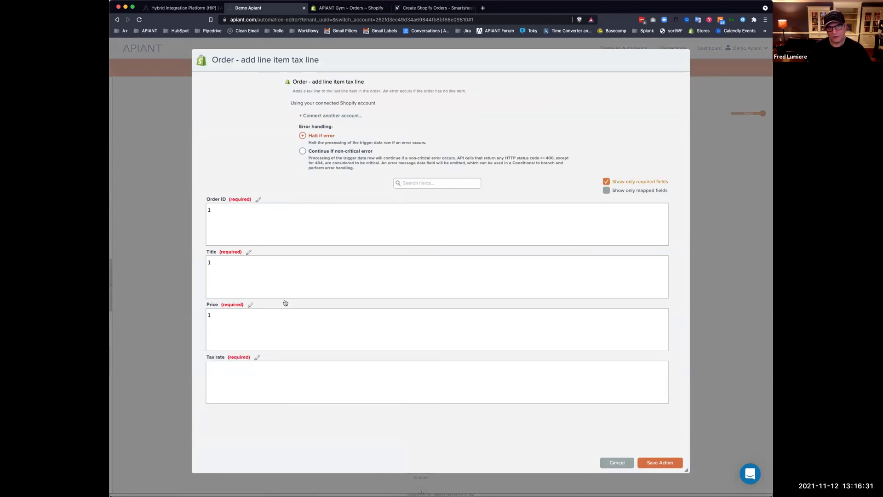
{"action": "left_click", "coordinate": [240, 370]}
{"action": "left_click", "coordinate": [659, 462]}
Set Location ID, Inventory item ID and Adjustment to 1 in the "Update inventory quantity" action and save it
{"action": "scroll", "coordinate": [536, 414], "scroll_direction": "up", "scroll_amount": 3}
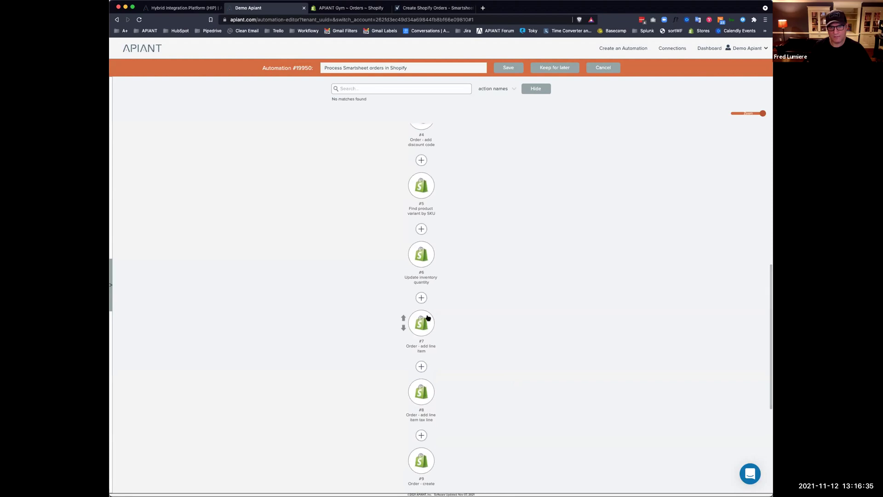
{"action": "left_click", "coordinate": [426, 291]}
{"action": "left_click", "coordinate": [266, 290]}
{"action": "left_click", "coordinate": [266, 337]}
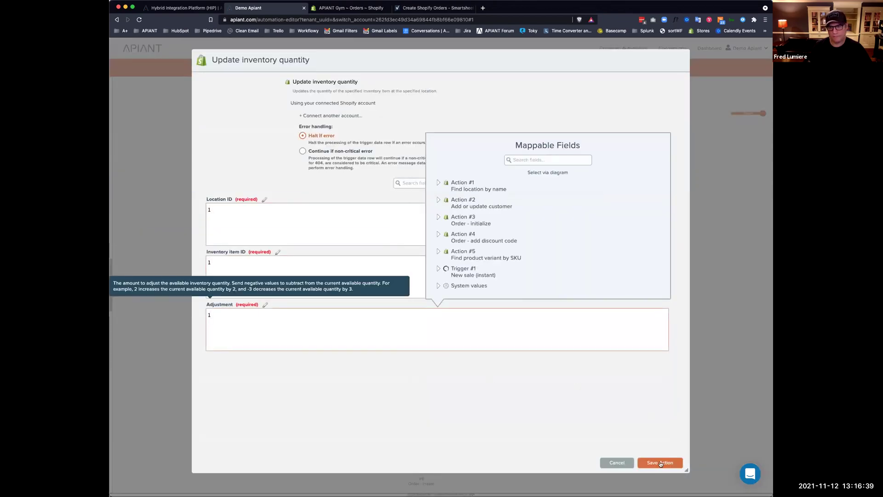
{"action": "left_click", "coordinate": [660, 462]}
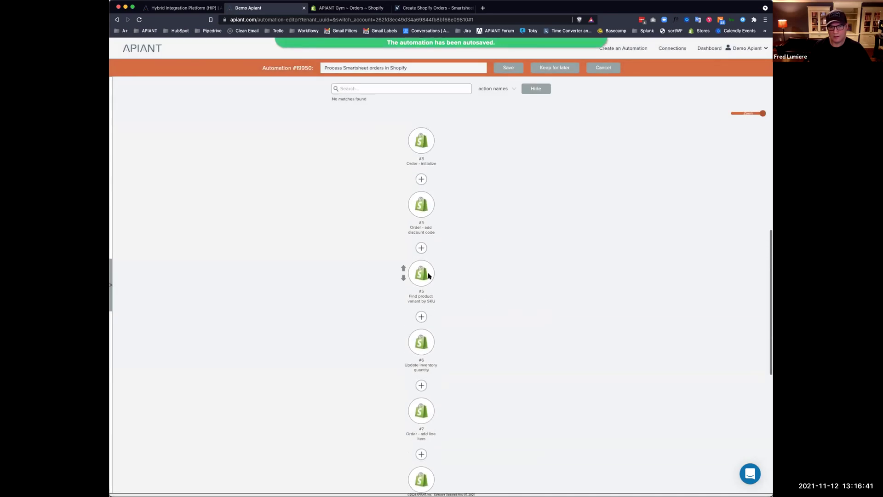
Set the Product variant SKU to 1 in the "Find product variant by SKU" action and save it
{"action": "left_click", "coordinate": [431, 283]}
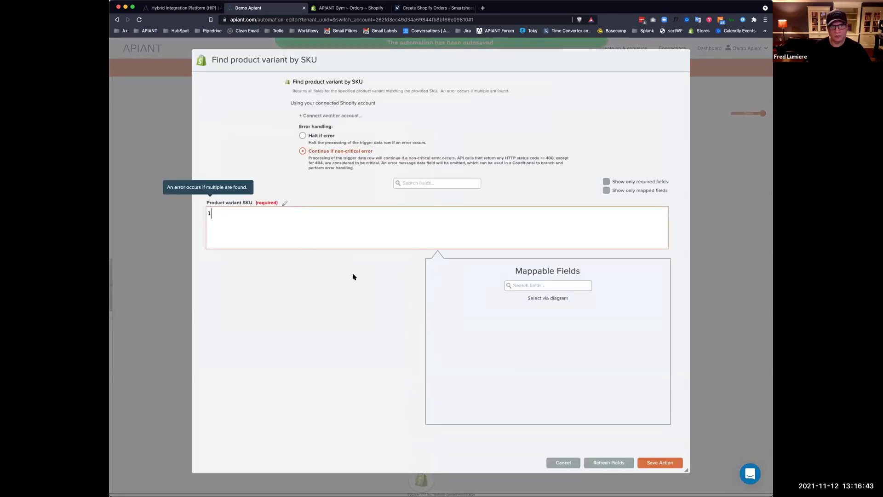
{"action": "left_click", "coordinate": [626, 449]}
{"action": "left_click", "coordinate": [659, 462]}
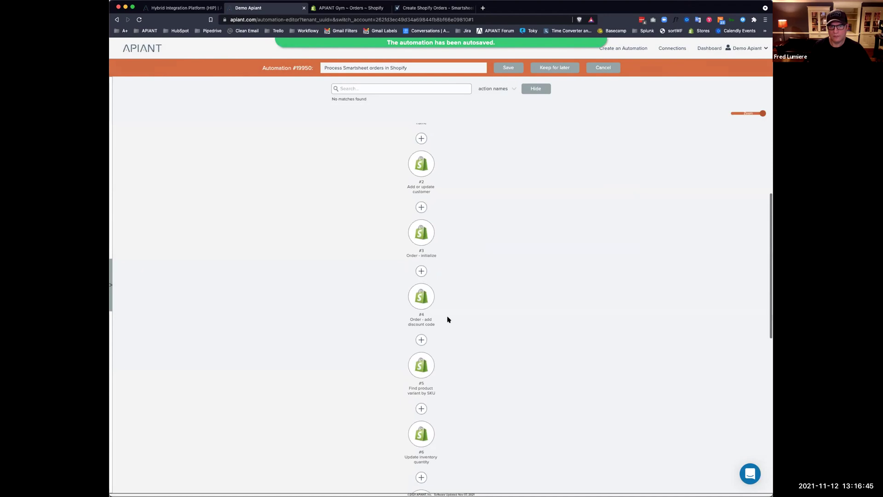
Fill in the empty required Order ID and Amount of the "Order - add discount code" action and save it
{"action": "left_click", "coordinate": [425, 300]}
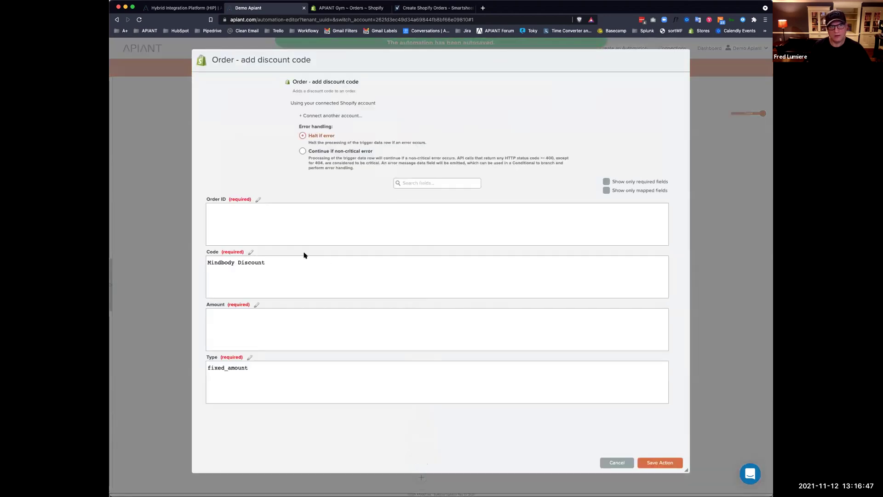
{"action": "left_click", "coordinate": [269, 229]}
{"action": "left_click", "coordinate": [308, 348]}
{"action": "left_click", "coordinate": [662, 463]}
Check the "Add or update customer" action for unmapped required fields and save the action
{"action": "scroll", "coordinate": [532, 352], "scroll_direction": "up", "scroll_amount": 1}
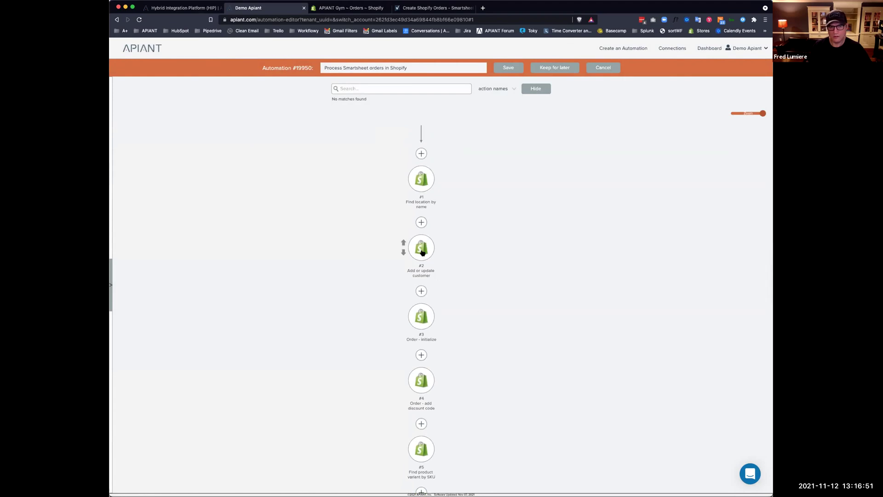
{"action": "left_click", "coordinate": [435, 289]}
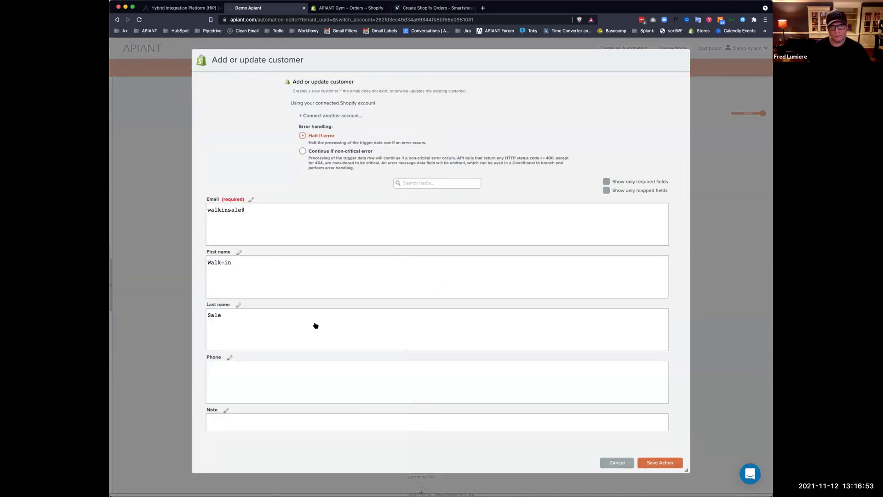
{"action": "scroll", "coordinate": [317, 327], "scroll_direction": "down", "scroll_amount": 3}
{"action": "scroll", "coordinate": [473, 363], "scroll_direction": "down", "scroll_amount": 5}
{"action": "left_click", "coordinate": [656, 463]}
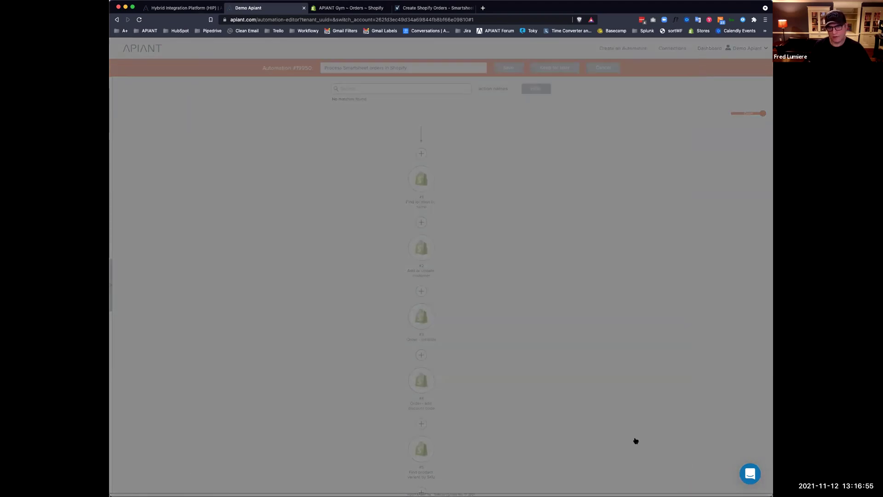
Fill in the required Name of the "Find location by name" action and save it
{"action": "scroll", "coordinate": [423, 267], "scroll_direction": "up", "scroll_amount": 3}
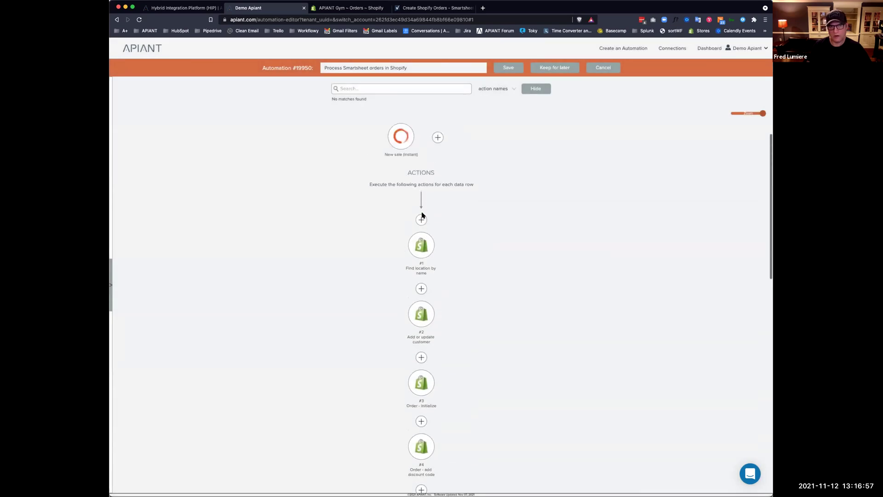
{"action": "left_click", "coordinate": [422, 272]}
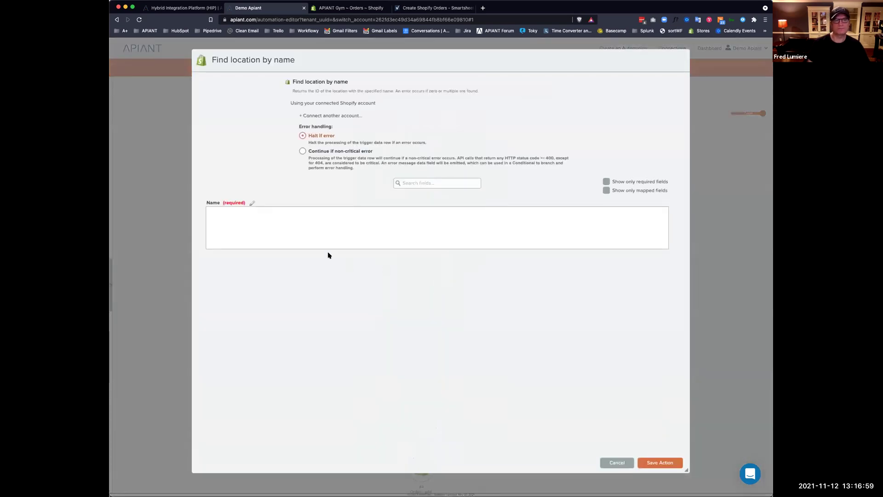
{"action": "left_click", "coordinate": [658, 463]}
Save the automation as a new version with the note "Stripped unnecessary actions from old MBO automation"
{"action": "scroll", "coordinate": [477, 324], "scroll_direction": "down", "scroll_amount": 10}
{"action": "left_click", "coordinate": [510, 68]}
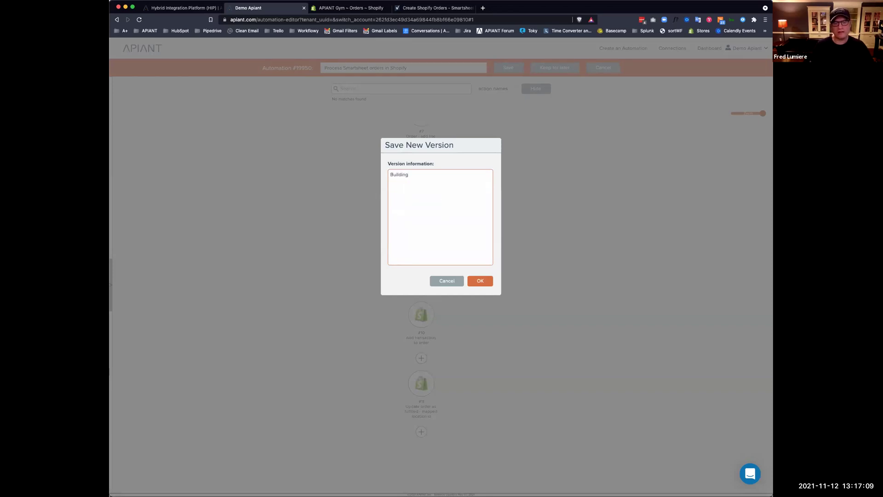
{"action": "double_click", "coordinate": [425, 178]}
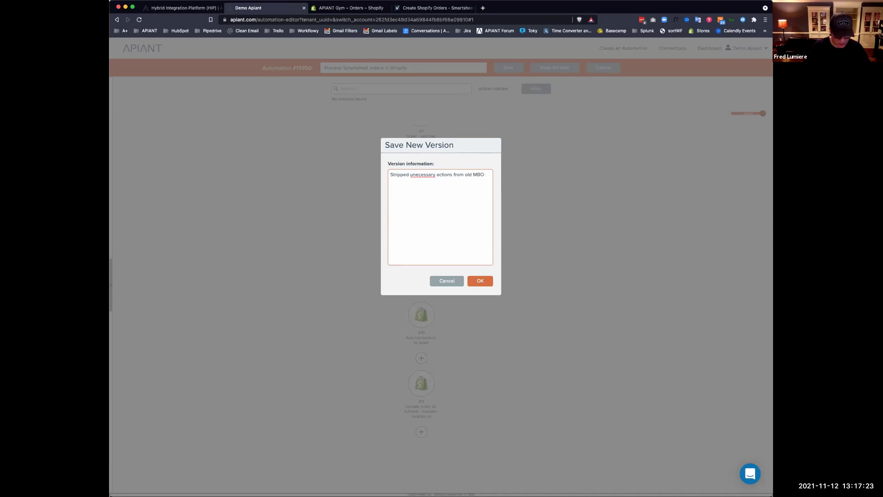
{"action": "right_click", "coordinate": [421, 176]}
{"action": "left_click", "coordinate": [453, 185]}
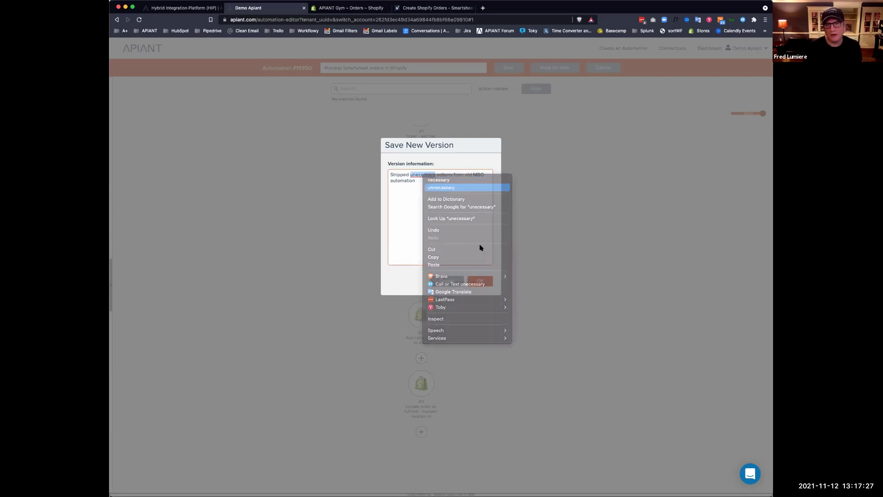
{"action": "left_click", "coordinate": [478, 280]}
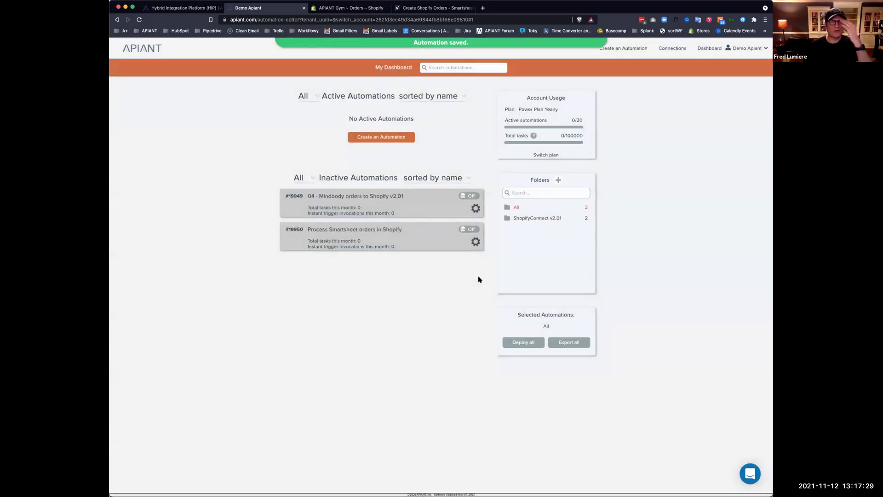
Examine the version history of the "Process Smartsheet orders in Shopify" automation and close it
{"action": "left_click", "coordinate": [475, 241]}
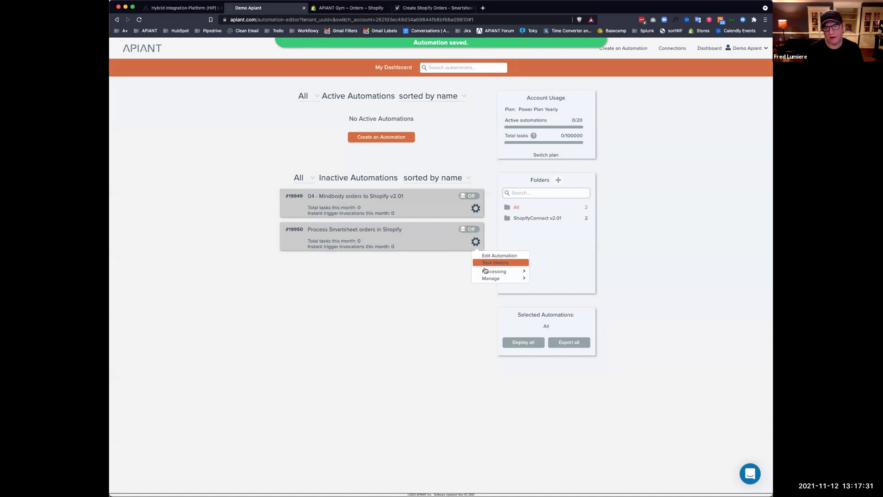
{"action": "mouse_move", "coordinate": [505, 278]}
{"action": "left_click", "coordinate": [559, 281]}
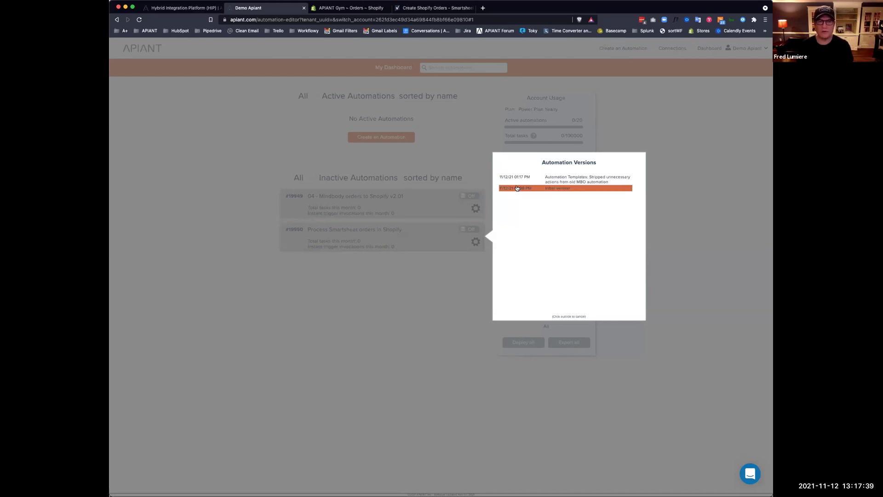
{"action": "left_click", "coordinate": [474, 280]}
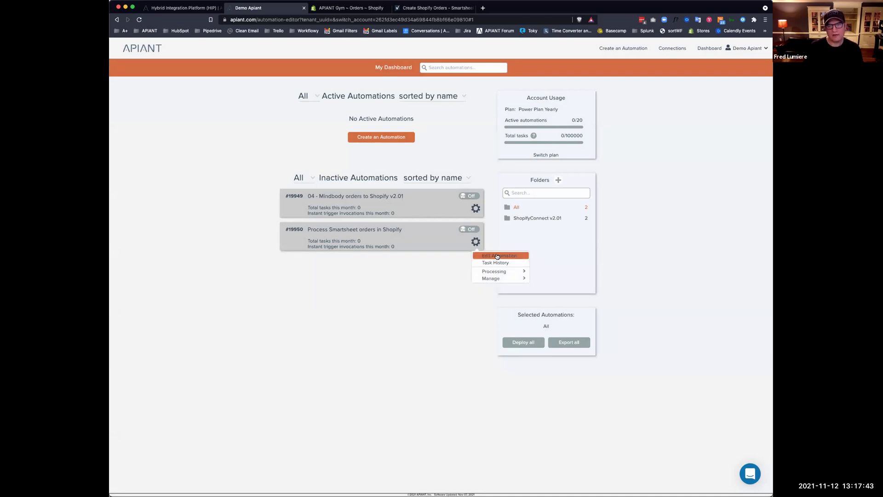
Reopen the "Process Smartsheet orders in Shopify" automation for editing and check its action chain for unmapped fields
{"action": "left_click", "coordinate": [496, 255]}
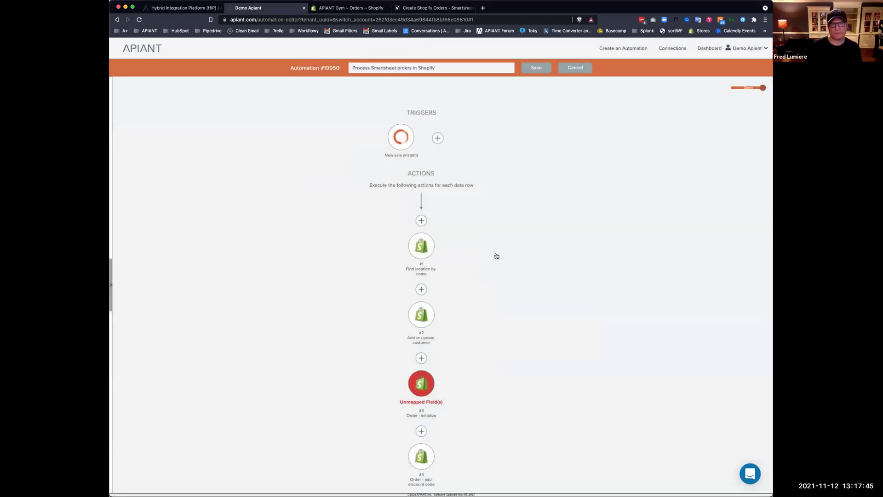
{"action": "scroll", "coordinate": [495, 261], "scroll_direction": "down", "scroll_amount": 3}
{"action": "scroll", "coordinate": [469, 207], "scroll_direction": "up", "scroll_amount": 3}
{"action": "scroll", "coordinate": [490, 252], "scroll_direction": "down", "scroll_amount": 10}
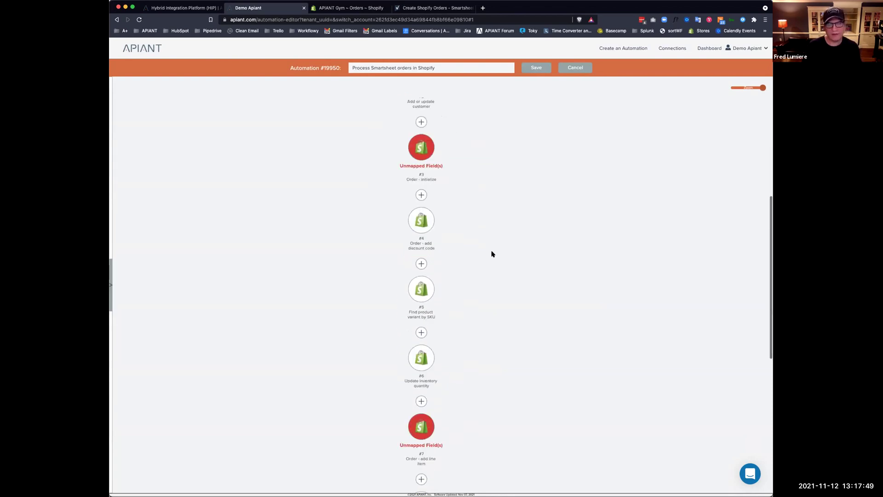
{"action": "scroll", "coordinate": [490, 253], "scroll_direction": "up", "scroll_amount": 10}
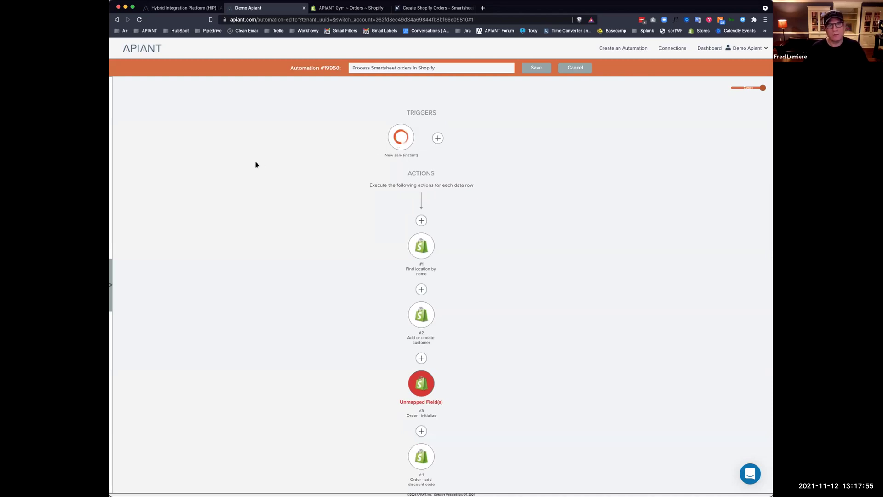
Switch to the "Create Shopify Orders" sheet in Smartsheet and examine its order, customer, tax, discount and SKU columns
{"action": "left_click", "coordinate": [439, 9]}
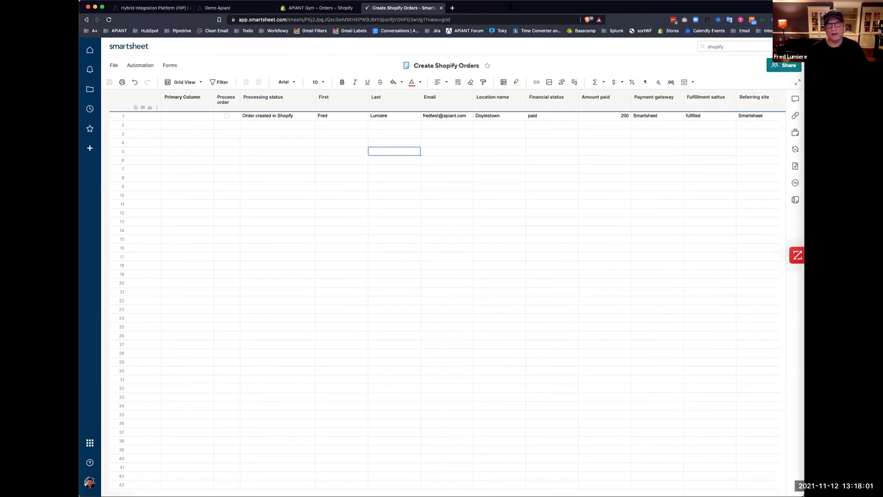
{"action": "left_click", "coordinate": [226, 116]}
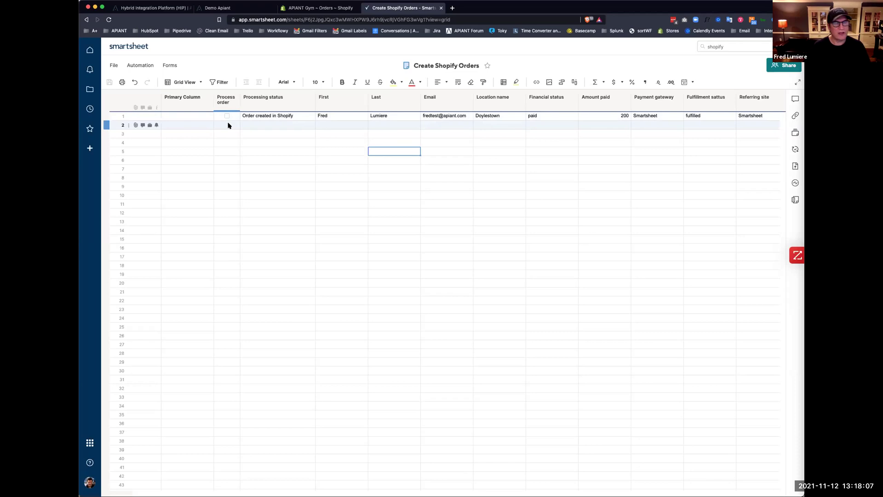
{"action": "left_click", "coordinate": [272, 116]}
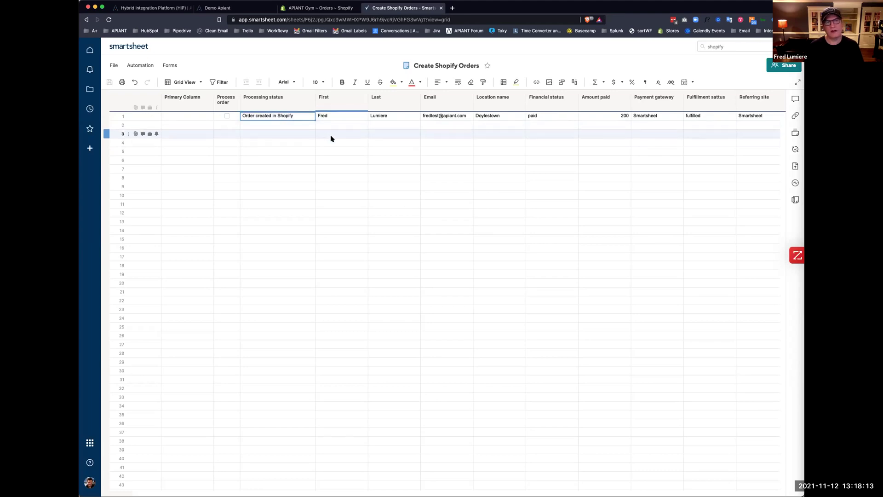
{"action": "scroll", "coordinate": [333, 139], "scroll_direction": "right", "scroll_amount": 6}
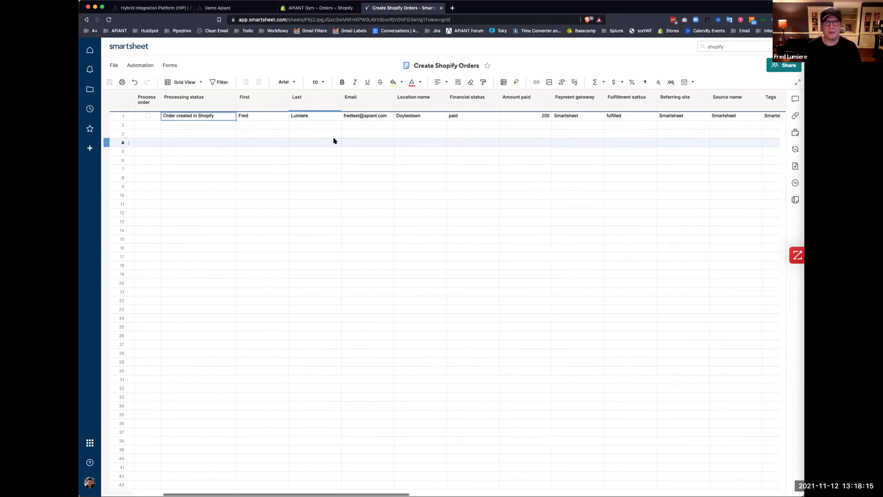
{"action": "scroll", "coordinate": [418, 139], "scroll_direction": "right", "scroll_amount": 3}
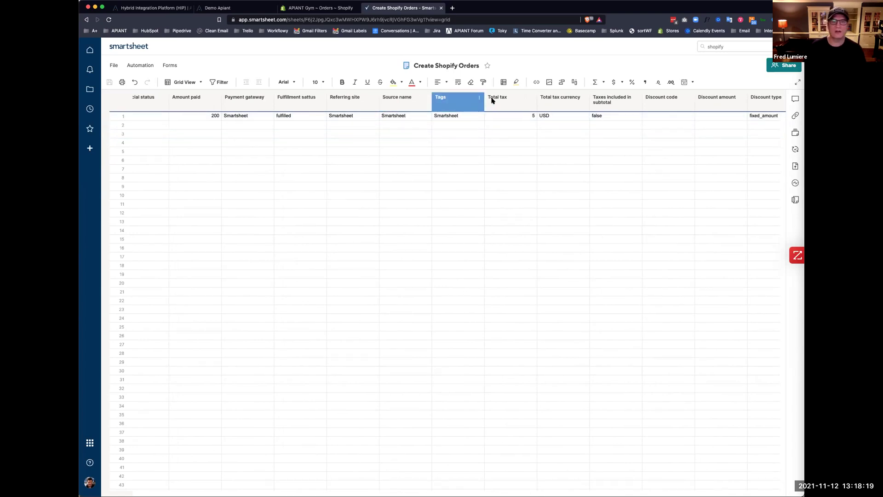
{"action": "scroll", "coordinate": [574, 130], "scroll_direction": "right", "scroll_amount": 1}
{"action": "scroll", "coordinate": [574, 132], "scroll_direction": "right", "scroll_amount": 12}
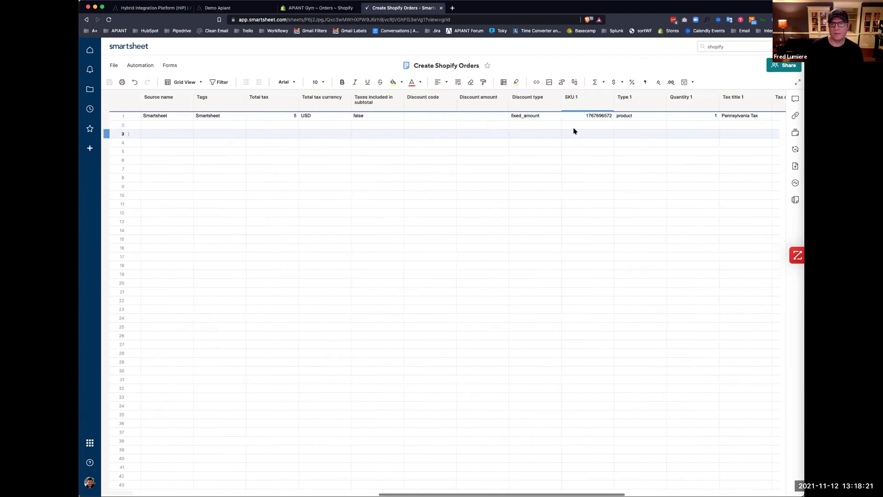
{"action": "scroll", "coordinate": [574, 131], "scroll_direction": "right", "scroll_amount": 1}
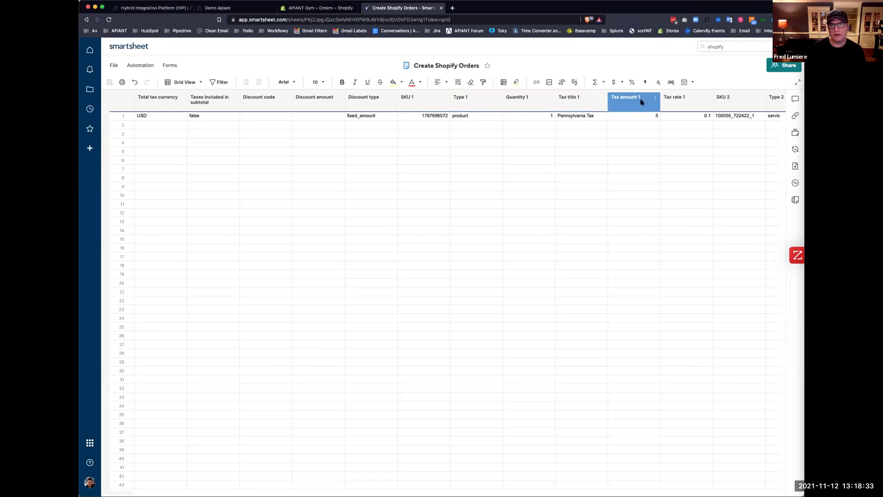
{"action": "scroll", "coordinate": [527, 294], "scroll_direction": "right", "scroll_amount": 5}
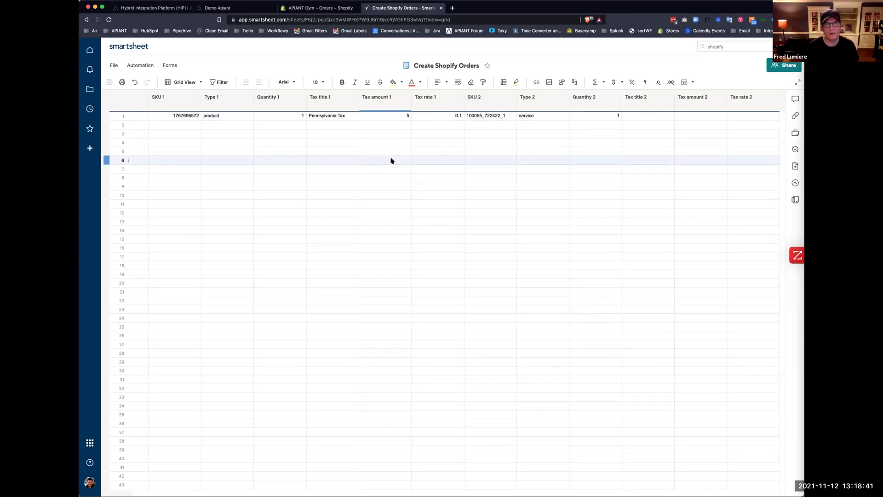
{"action": "scroll", "coordinate": [397, 162], "scroll_direction": "left", "scroll_amount": 5}
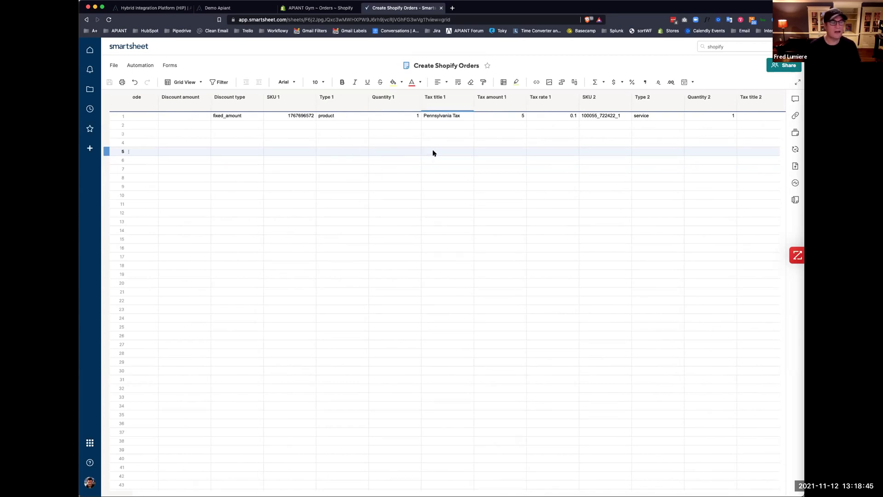
{"action": "scroll", "coordinate": [437, 154], "scroll_direction": "left", "scroll_amount": 8}
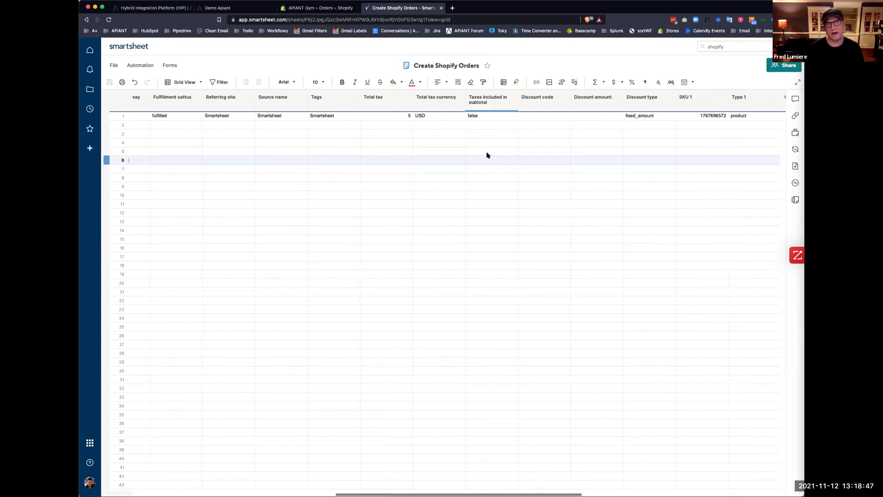
{"action": "scroll", "coordinate": [367, 160], "scroll_direction": "left", "scroll_amount": 6}
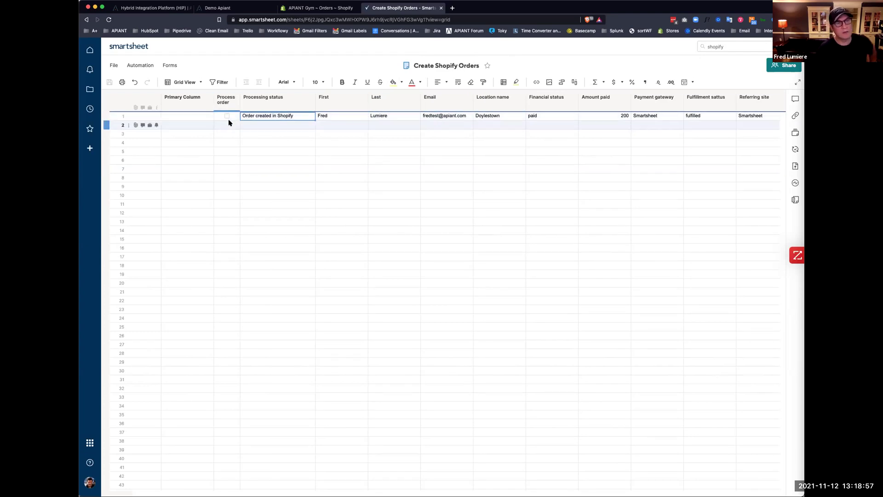
Return to the APIANT automation and add a Smartsheet "Updated row" trigger beside the existing one
{"action": "left_click", "coordinate": [220, 8]}
{"action": "mouse_move", "coordinate": [438, 138]}
{"action": "left_click", "coordinate": [467, 134]}
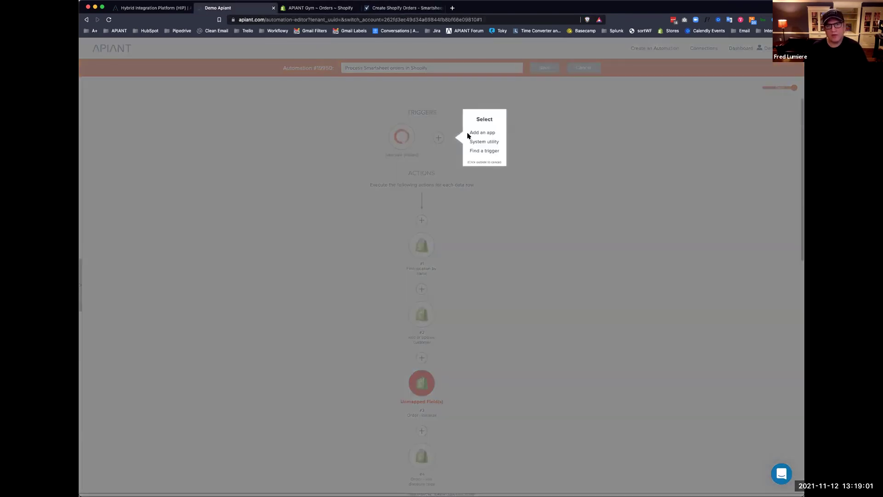
{"action": "type", "text": "smart"}
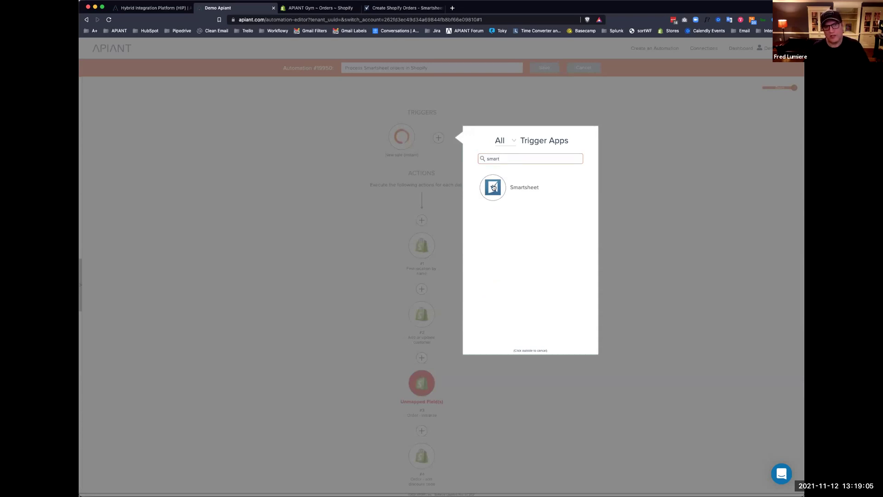
{"action": "left_click", "coordinate": [493, 188]}
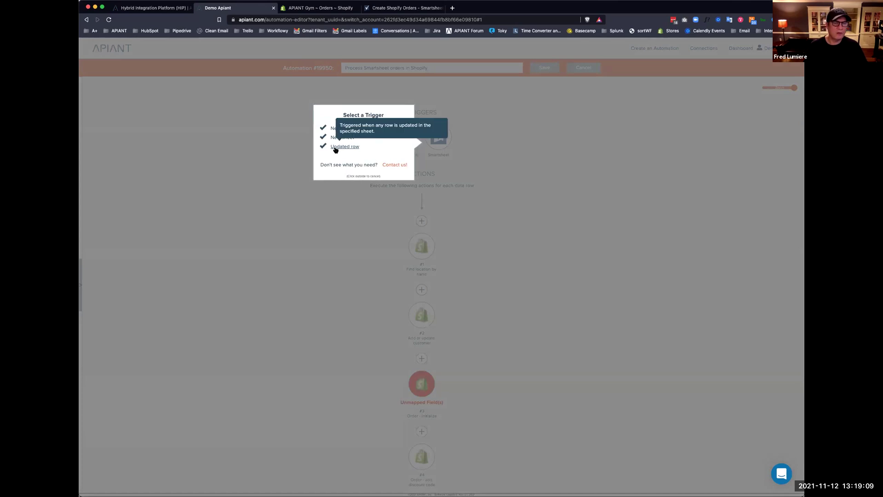
{"action": "left_click", "coordinate": [341, 147]}
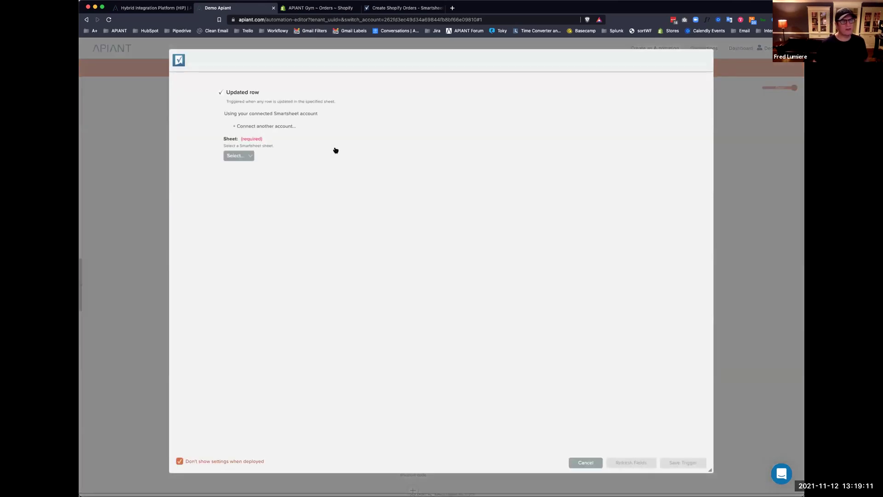
Set the "Updated row" trigger's sheet to "Create Shopify Orders" and save the trigger
{"action": "left_click", "coordinate": [239, 156]}
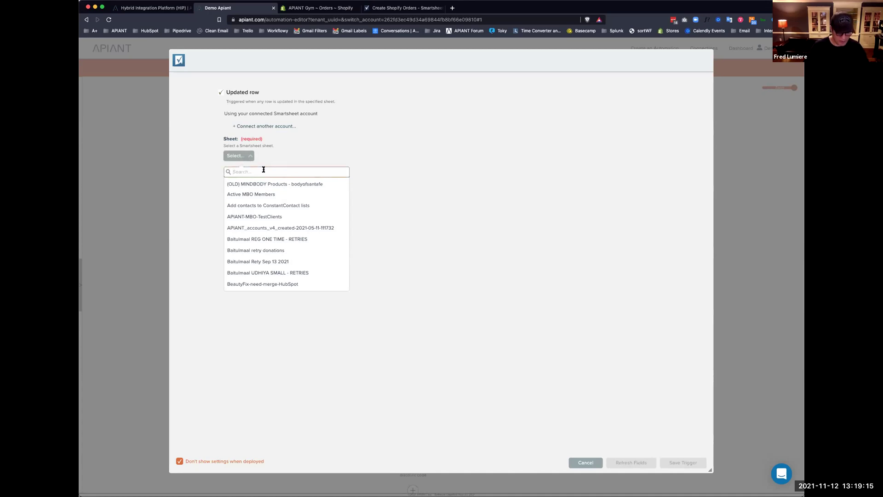
{"action": "type", "text": "shopify"}
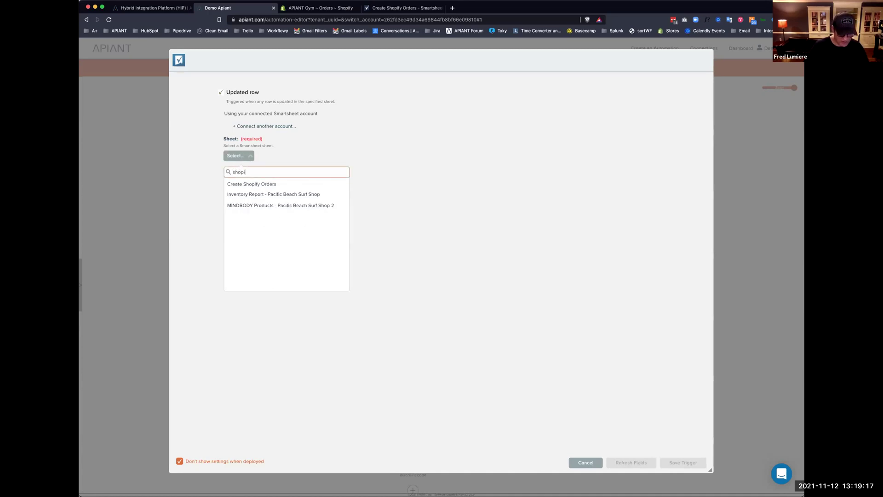
{"action": "left_click", "coordinate": [252, 184]}
{"action": "left_click", "coordinate": [439, 180]}
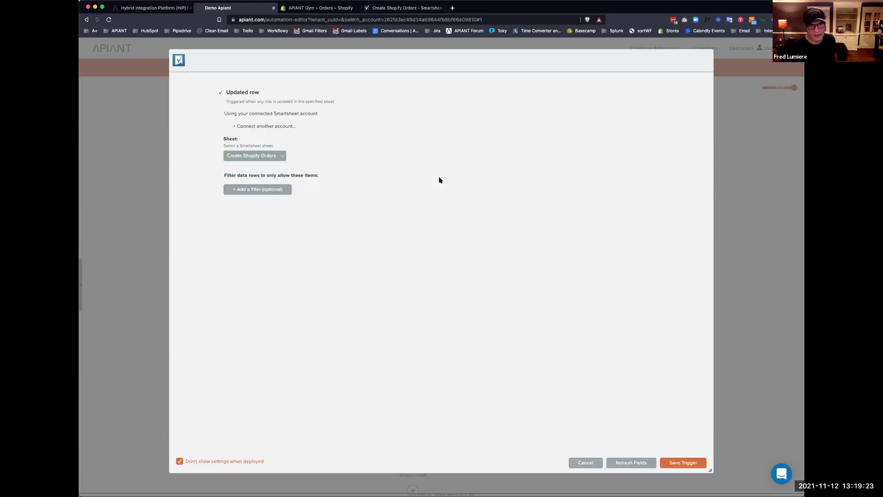
{"action": "left_click", "coordinate": [682, 463]}
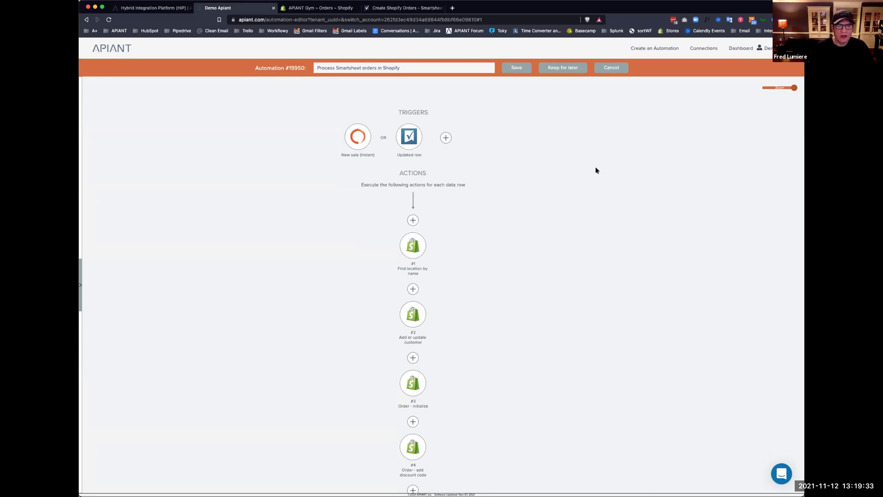
Find which items in the automation are mapped to the "New sale (instant)" trigger
{"action": "scroll", "coordinate": [482, 197], "scroll_direction": "down", "scroll_amount": 5}
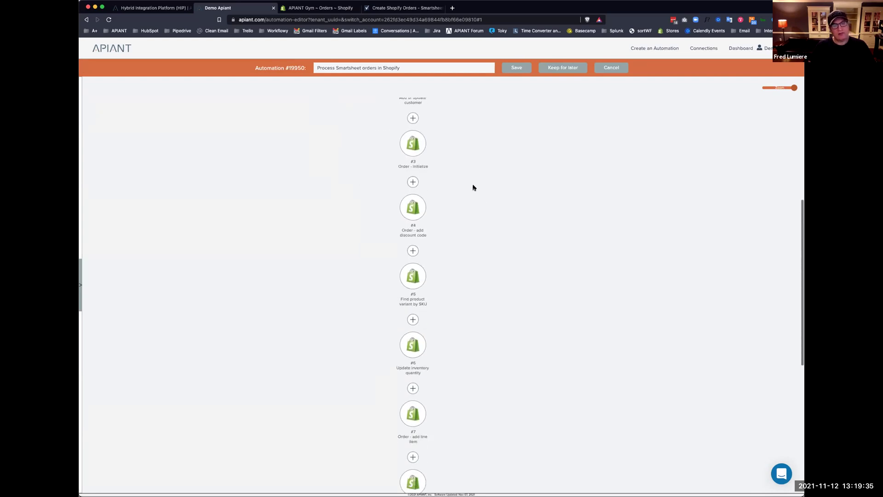
{"action": "scroll", "coordinate": [483, 297], "scroll_direction": "up", "scroll_amount": 5}
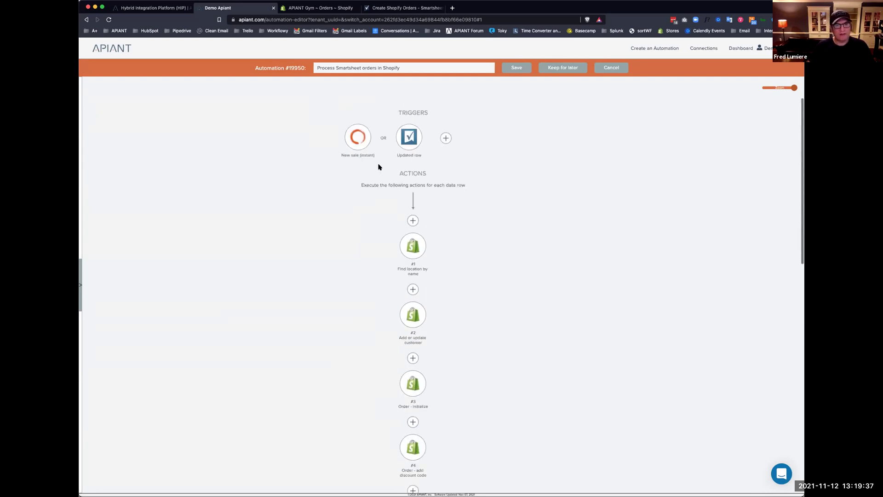
{"action": "right_click", "coordinate": [357, 139]}
{"action": "left_click", "coordinate": [297, 174]}
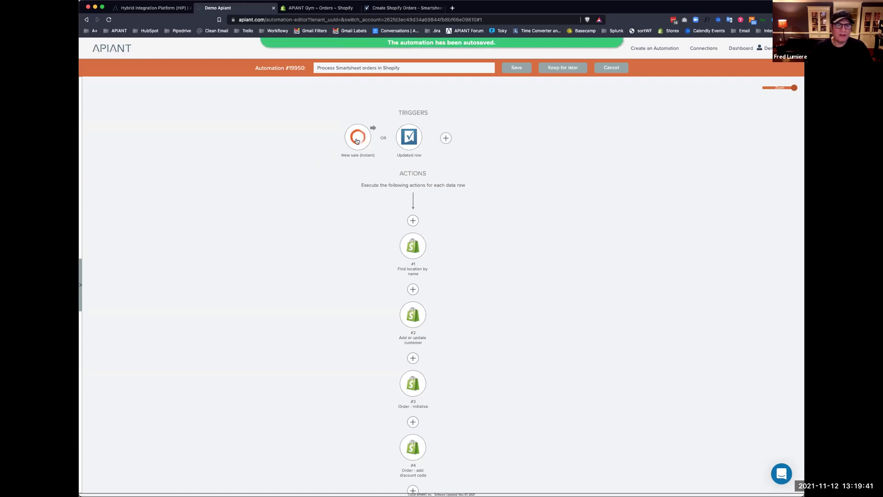
{"action": "right_click", "coordinate": [357, 141]}
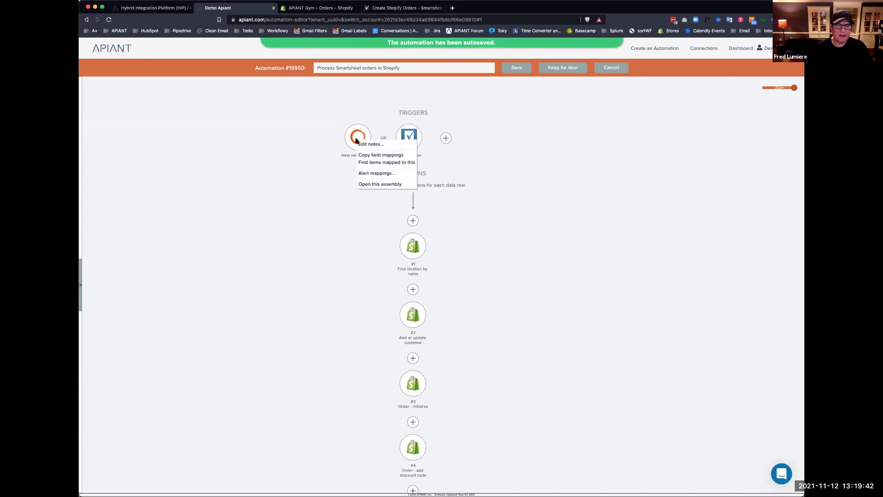
{"action": "left_click", "coordinate": [375, 164]}
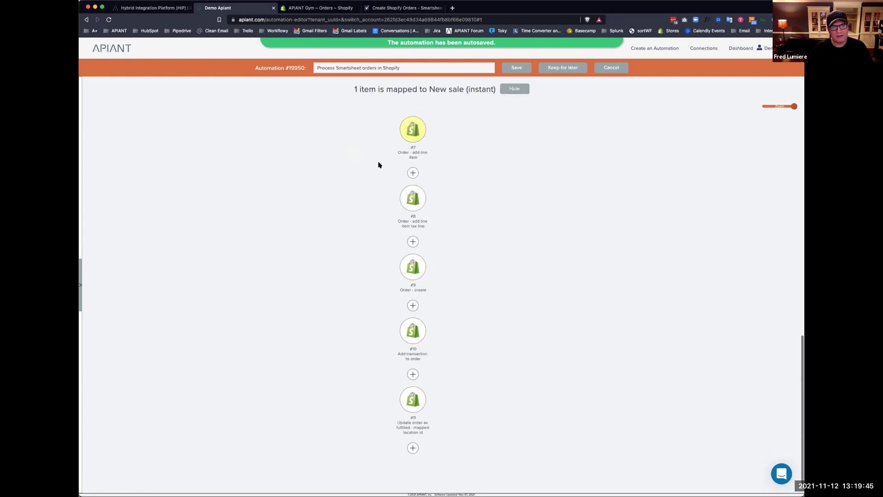
Inspect the mapped fields of the highlighted "Order - add line item" action, then close it without saving
{"action": "mouse_move", "coordinate": [406, 225]}
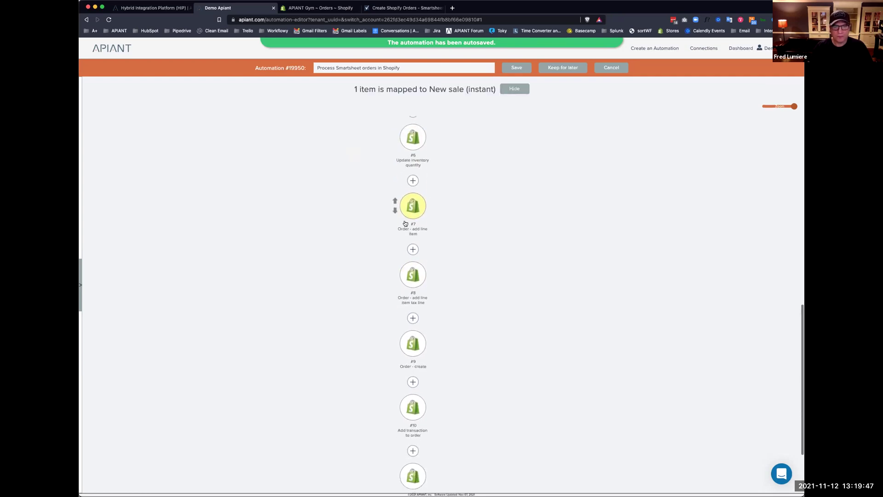
{"action": "left_click", "coordinate": [415, 207]}
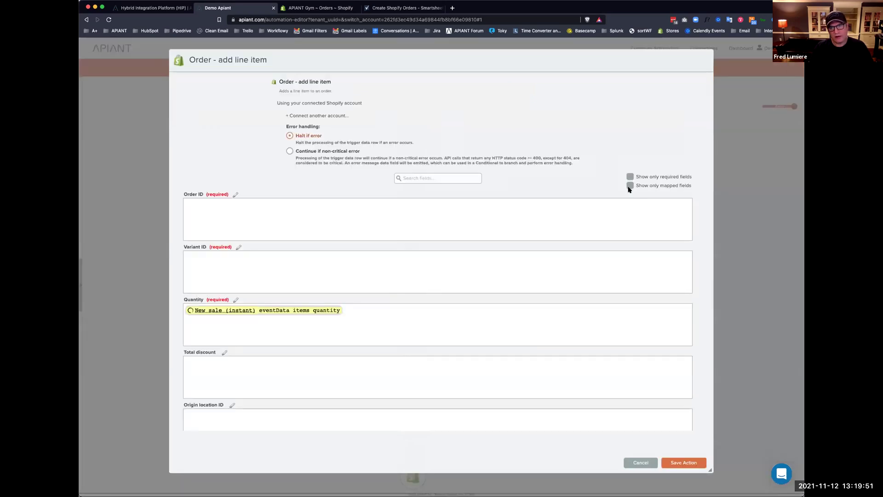
{"action": "left_click", "coordinate": [629, 186]}
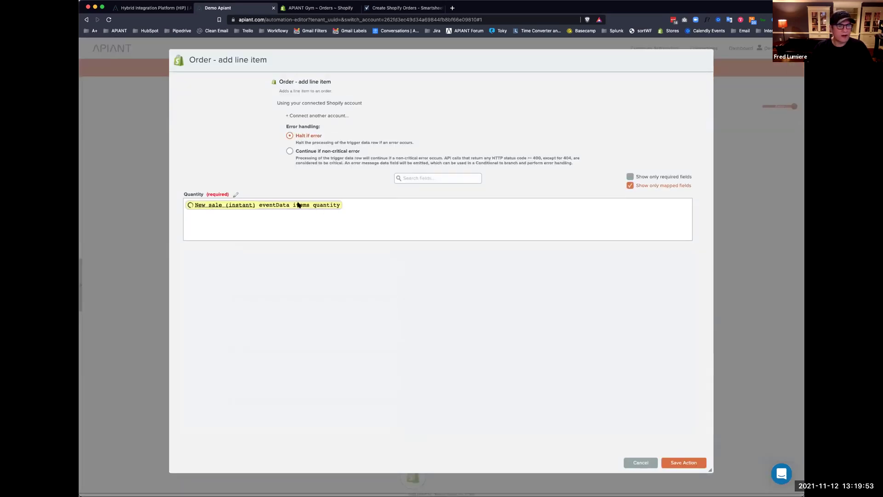
{"action": "left_click", "coordinate": [640, 463]}
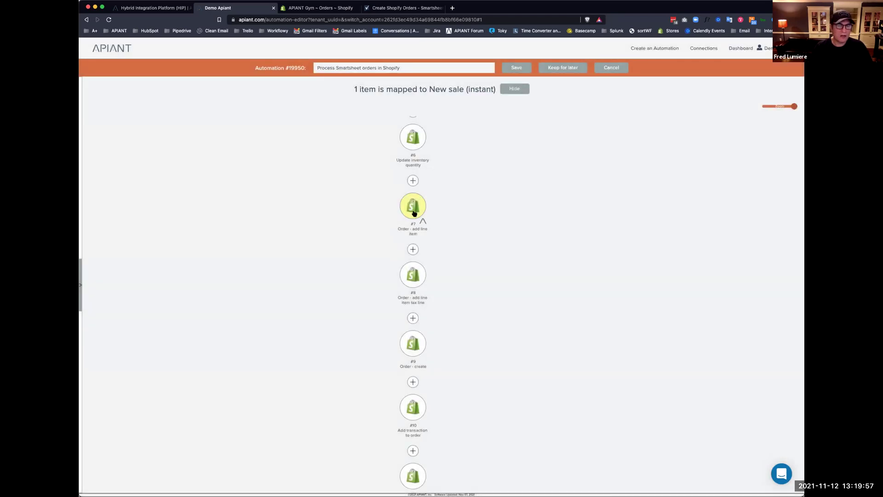
{"action": "left_click", "coordinate": [414, 213]}
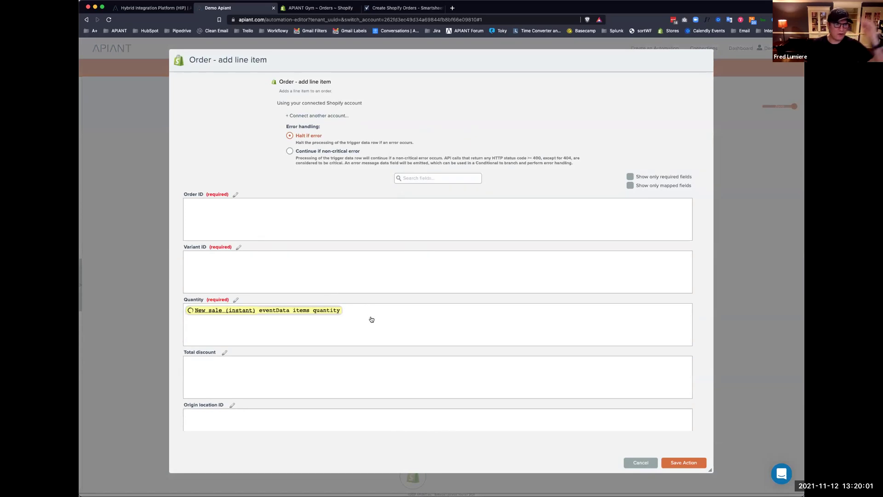
{"action": "left_click", "coordinate": [637, 464]}
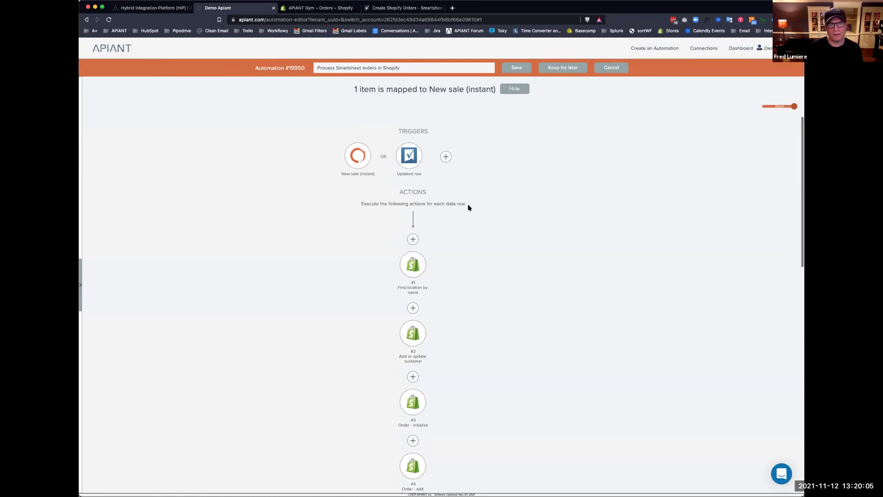
Remove the "New sale (instant)" trigger from the automation together with its field mappings
{"action": "left_click", "coordinate": [358, 162]}
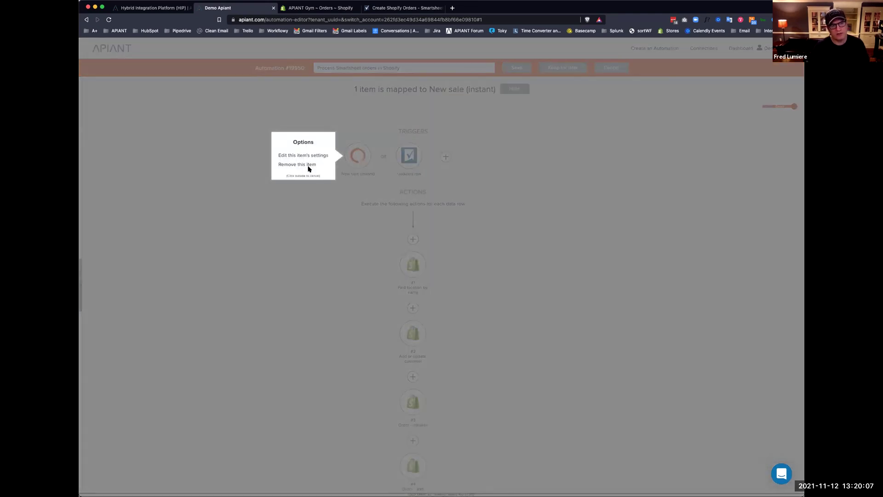
{"action": "left_click", "coordinate": [308, 168]}
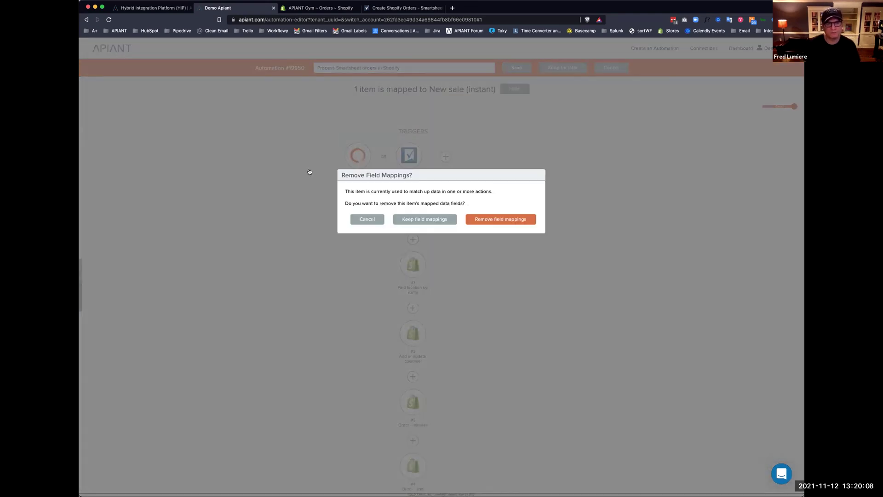
{"action": "left_click", "coordinate": [497, 221]}
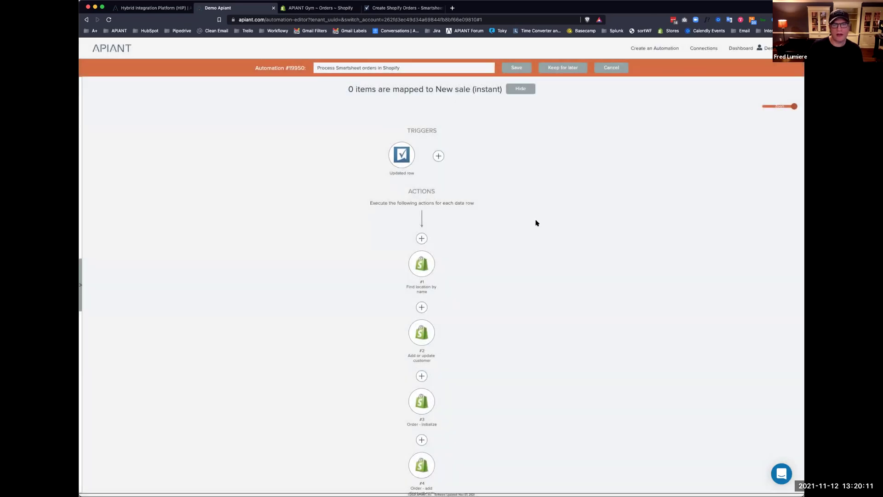
In the "Find location by name" action, map Name to the Updated row's "Location name" field and save the action
{"action": "left_click", "coordinate": [423, 248]}
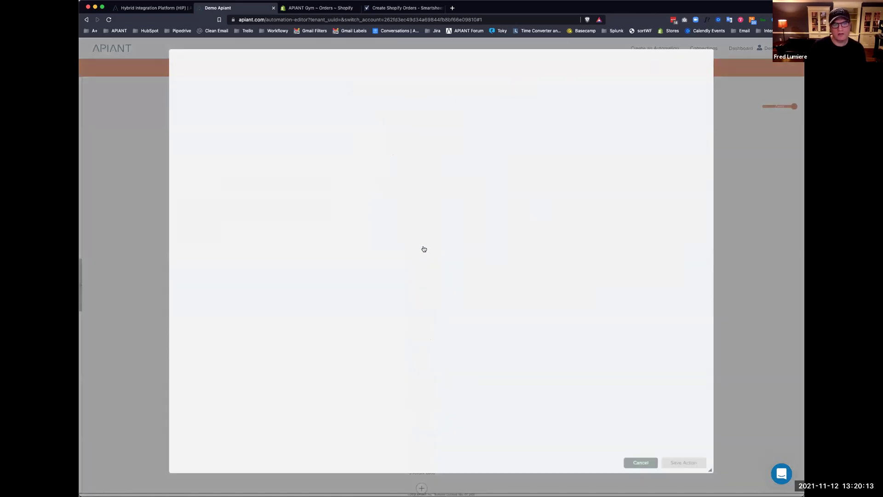
{"action": "left_click", "coordinate": [321, 223]}
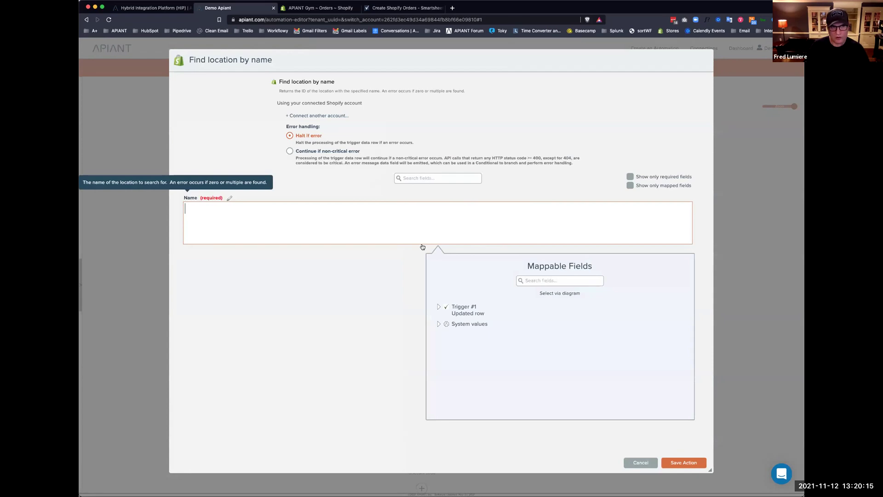
{"action": "left_click", "coordinate": [439, 307]}
{"action": "scroll", "coordinate": [467, 345], "scroll_direction": "down", "scroll_amount": 5}
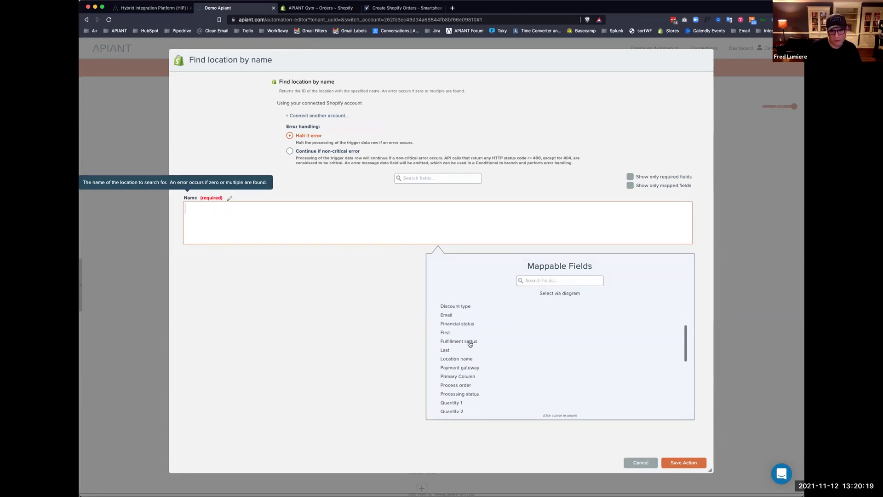
{"action": "left_click", "coordinate": [564, 293]}
{"action": "mouse_move", "coordinate": [396, 156]}
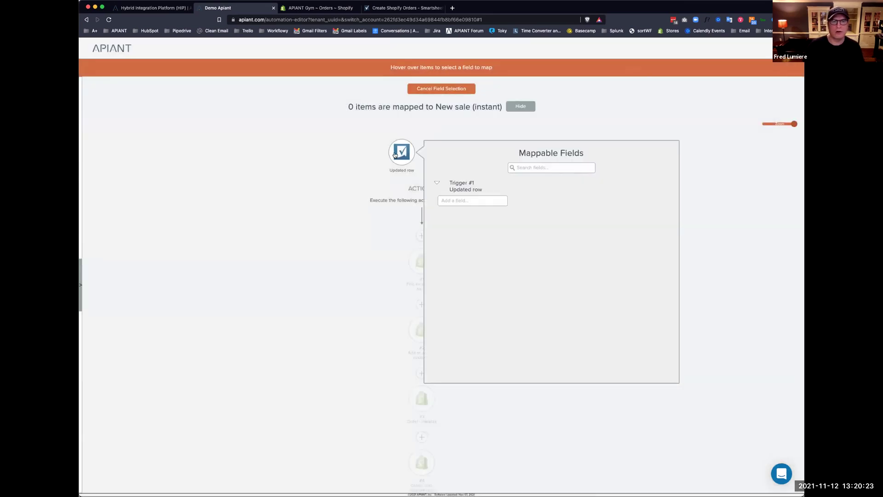
{"action": "type", "text": "loca"}
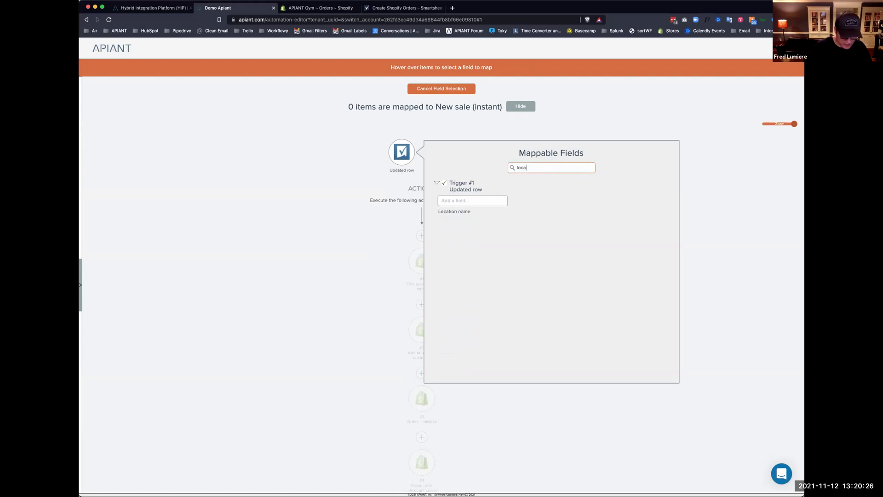
{"action": "left_click", "coordinate": [474, 212]}
{"action": "left_click", "coordinate": [684, 463]}
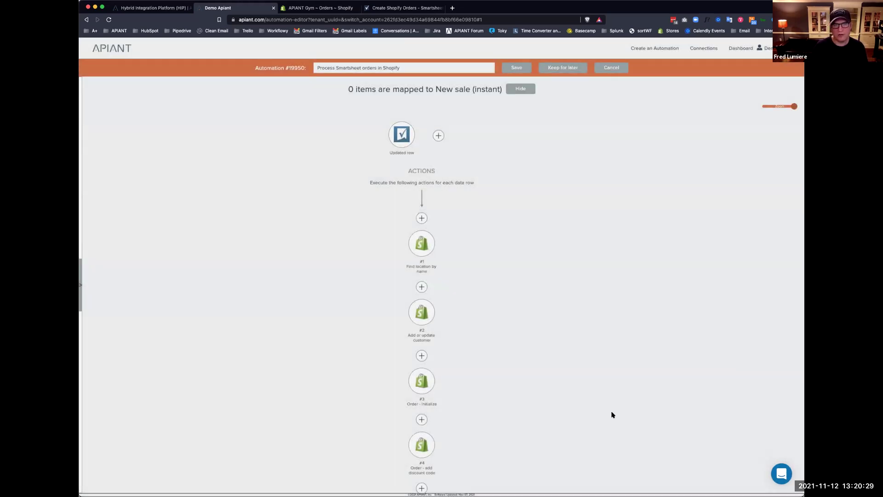
In the "Add or update customer" action, replace the fixed Email value with the Updated row's "Email" field
{"action": "left_click", "coordinate": [422, 316]}
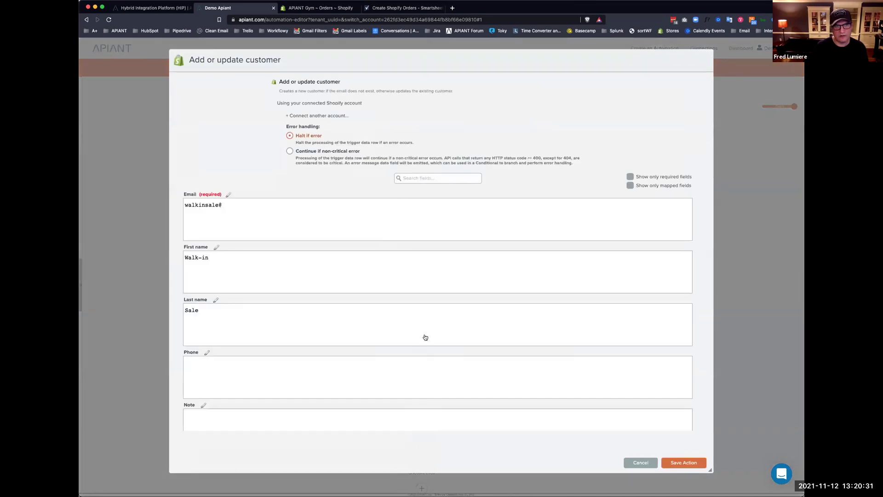
{"action": "left_click", "coordinate": [249, 206]}
{"action": "key", "text": "ctrl+a"}
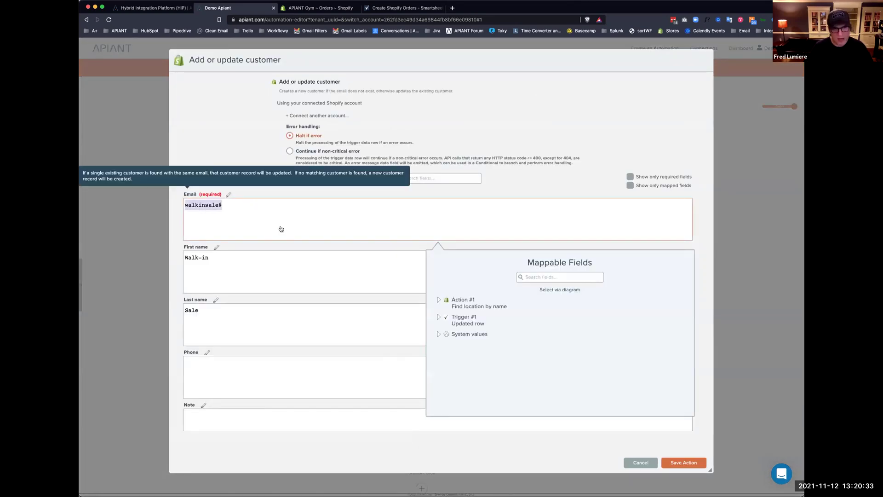
{"action": "key", "text": "BackSpace"}
{"action": "left_click", "coordinate": [539, 276]}
{"action": "type", "text": "email"}
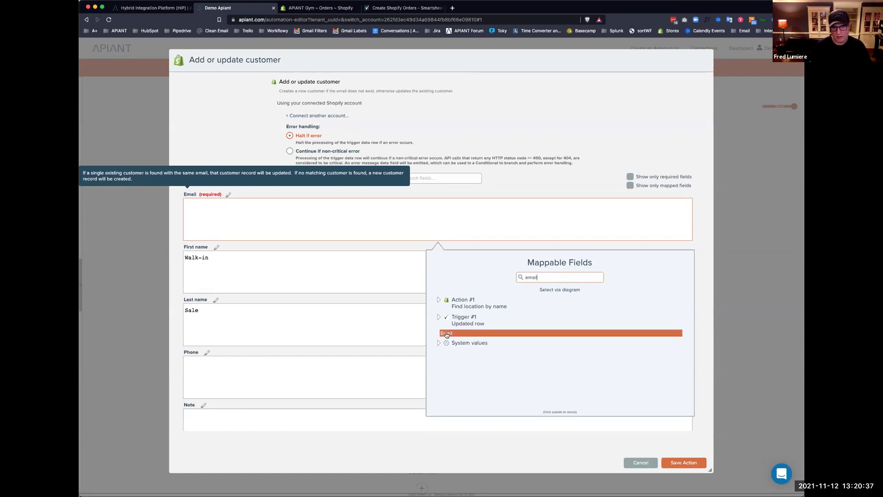
{"action": "left_click", "coordinate": [446, 333]}
Replace the customer's fixed First name value with the Updated row's "First" field
{"action": "left_click", "coordinate": [239, 261]}
{"action": "key", "text": "super+a"}
{"action": "key", "text": "BackSpace"}
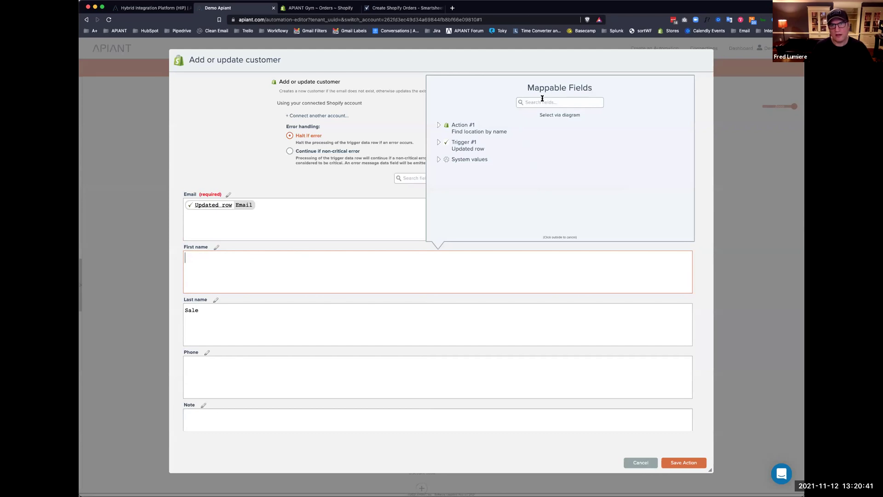
{"action": "left_click", "coordinate": [540, 103]}
{"action": "type", "text": "first"}
{"action": "key", "text": "BackSpace"}
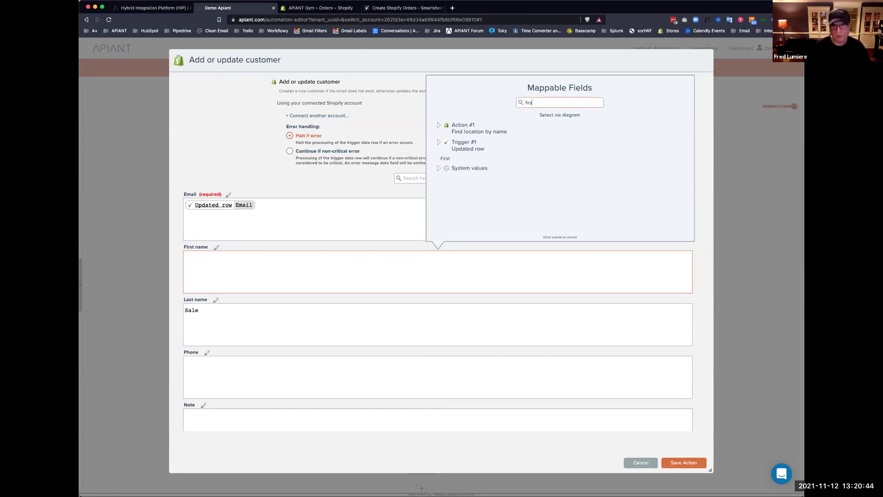
{"action": "left_click", "coordinate": [446, 159]}
Replace the customer's fixed Last name value with the Updated row's "Last" field, review only the mapped fields and save the action
{"action": "double_click", "coordinate": [222, 311]}
{"action": "key", "text": "BackSpace"}
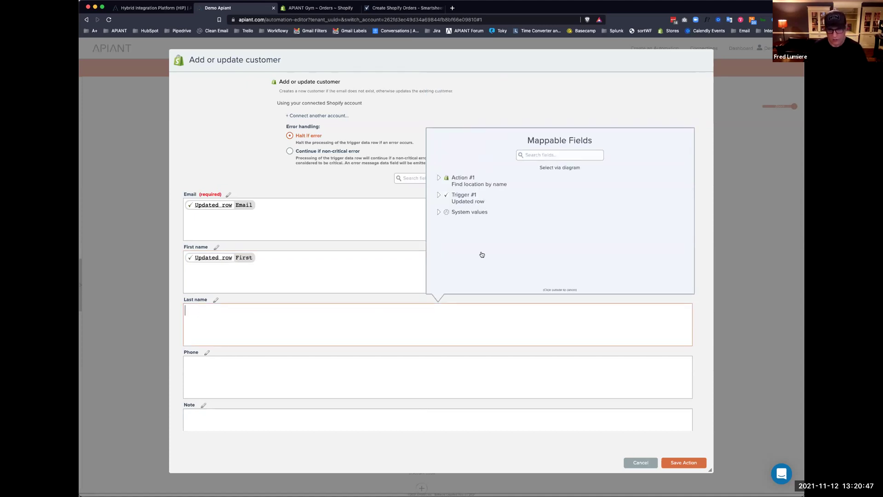
{"action": "left_click", "coordinate": [550, 155]}
{"action": "type", "text": "last"}
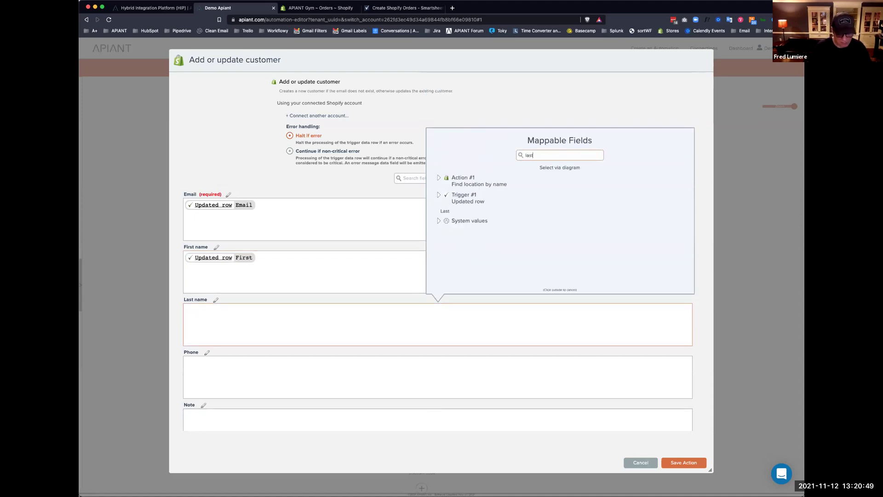
{"action": "left_click", "coordinate": [491, 211]}
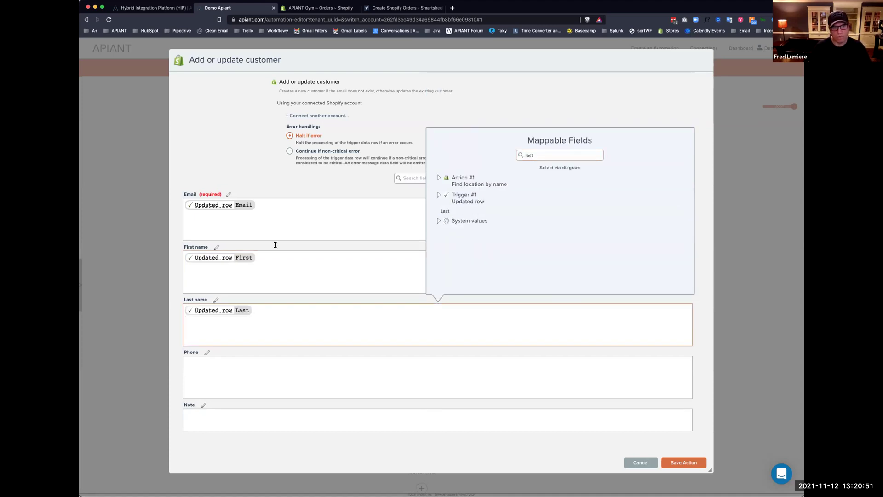
{"action": "left_click", "coordinate": [223, 137]}
{"action": "left_click", "coordinate": [630, 185]}
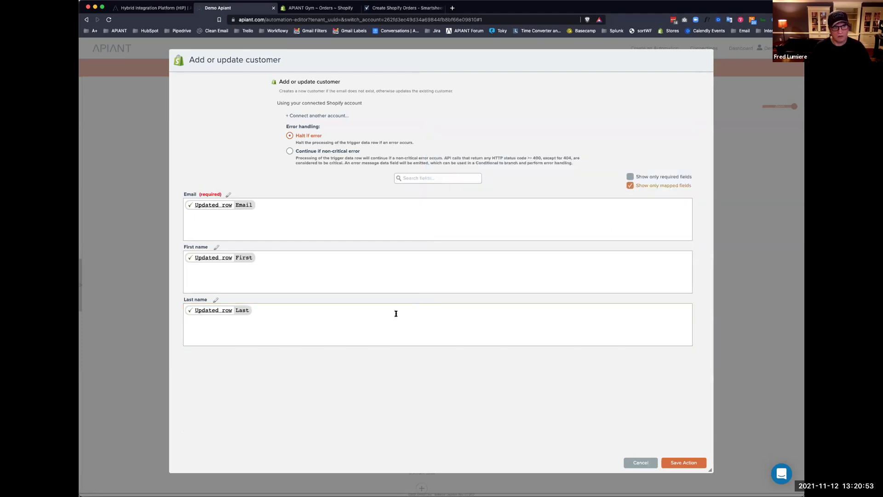
{"action": "left_click", "coordinate": [683, 463]}
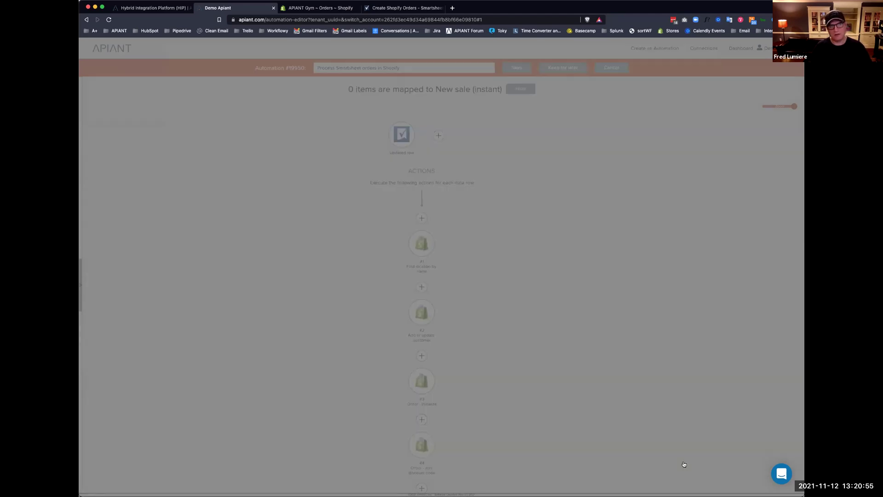
In the "Order - initialize" action, map Customer email to the Updated row's "Email" field
{"action": "scroll", "coordinate": [504, 298], "scroll_direction": "down", "scroll_amount": 5}
{"action": "left_click", "coordinate": [423, 168]}
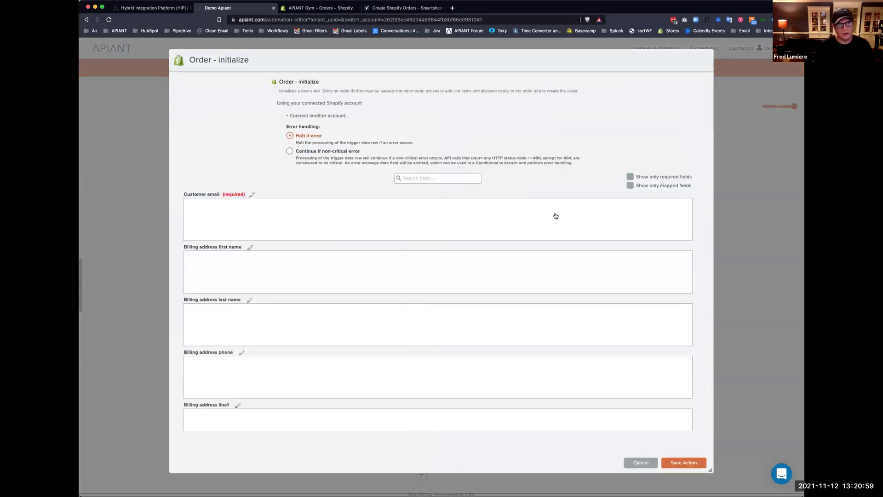
{"action": "left_click", "coordinate": [278, 222]}
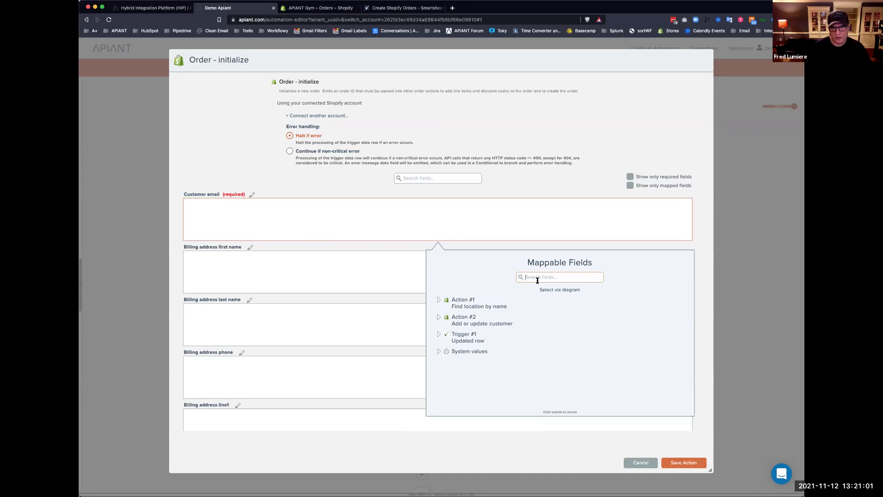
{"action": "type", "text": "w"}
{"action": "type", "text": "email"}
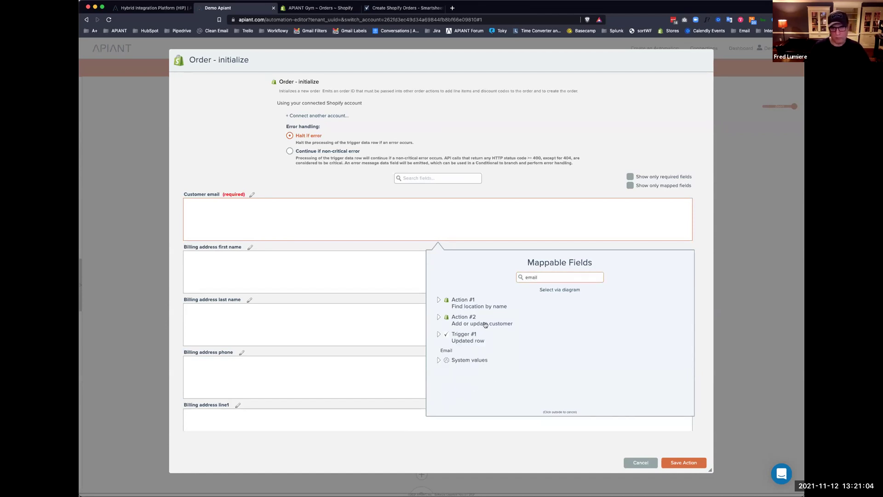
{"action": "left_click", "coordinate": [460, 351]}
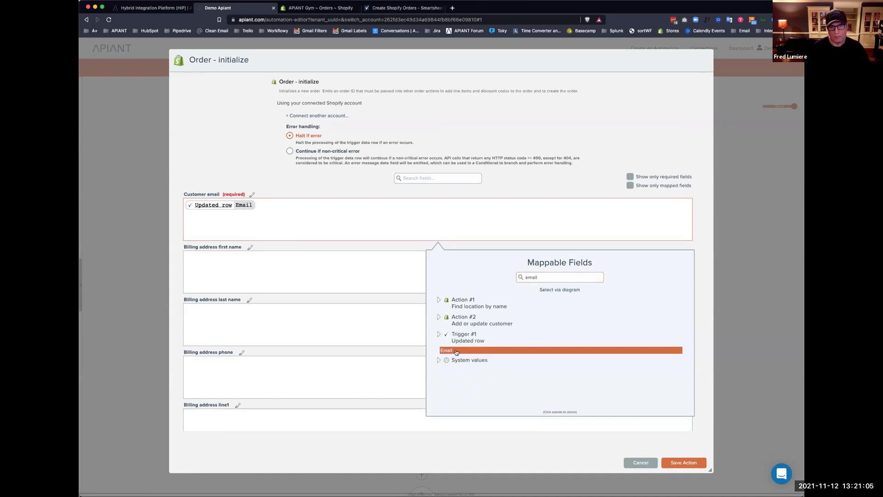
{"action": "left_click", "coordinate": [220, 150]}
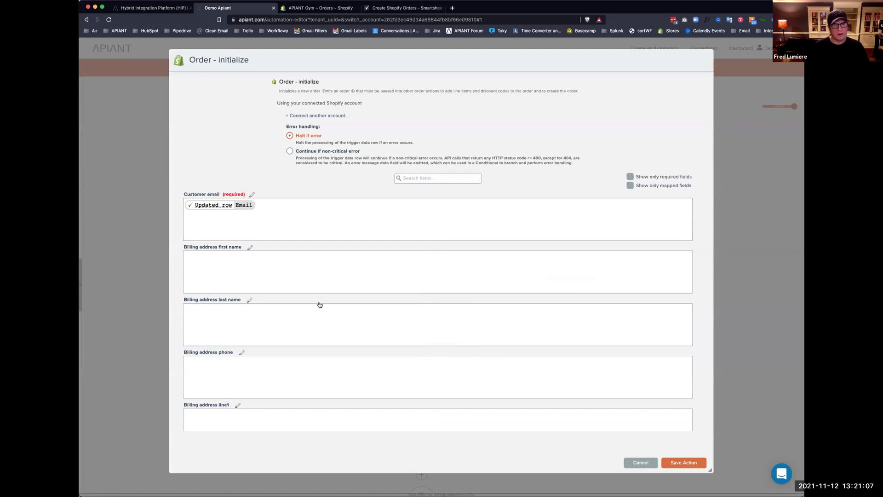
Show only the mapped fields, set Referring site, Source name and Tags to "Smartsheet", and save the "Order - initialize" action
{"action": "scroll", "coordinate": [319, 305], "scroll_direction": "down", "scroll_amount": 5}
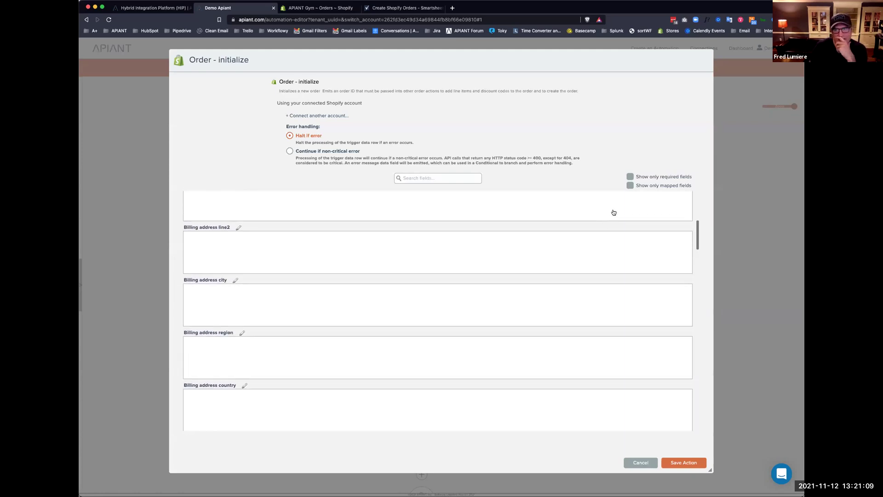
{"action": "left_click", "coordinate": [630, 185]}
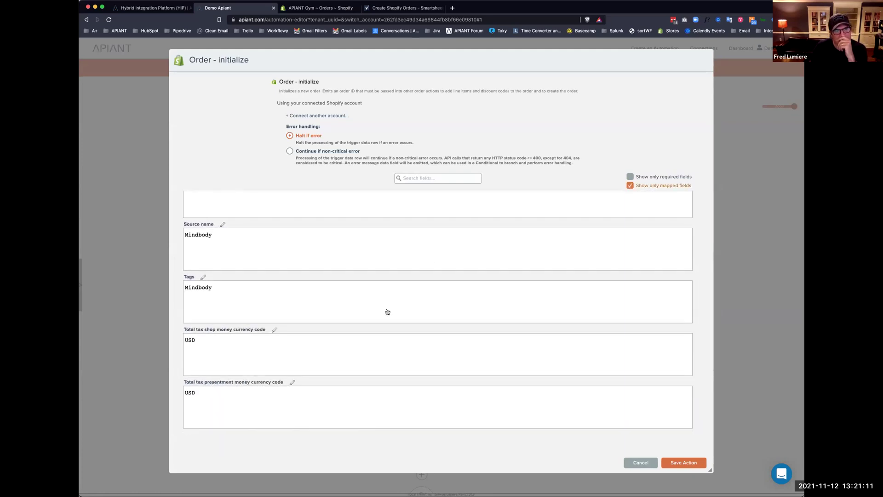
{"action": "scroll", "coordinate": [387, 312], "scroll_direction": "up", "scroll_amount": 2}
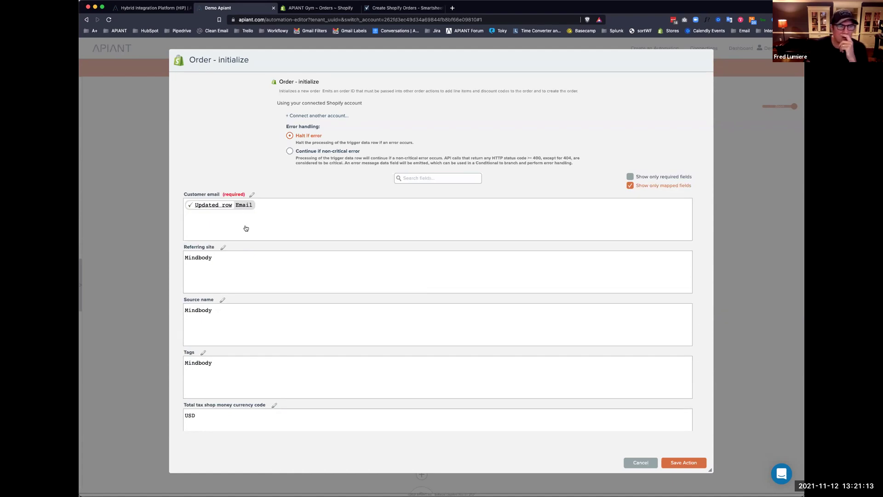
{"action": "double_click", "coordinate": [227, 258]}
{"action": "type", "text": "Smartsheet"}
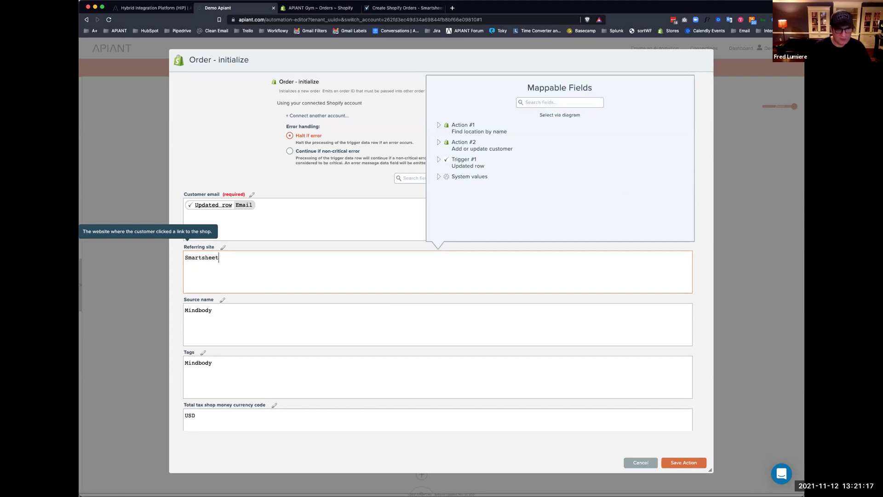
{"action": "left_click", "coordinate": [225, 316]}
{"action": "type", "text": "Smartsheet"}
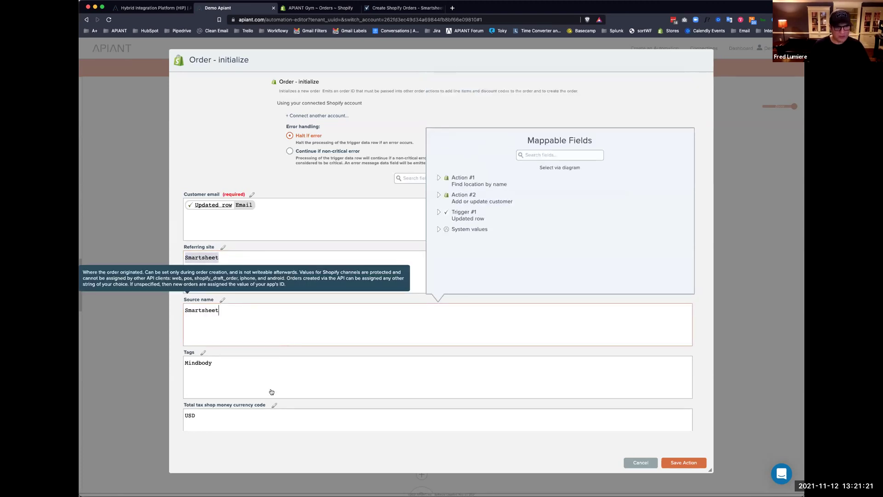
{"action": "left_click", "coordinate": [232, 365]}
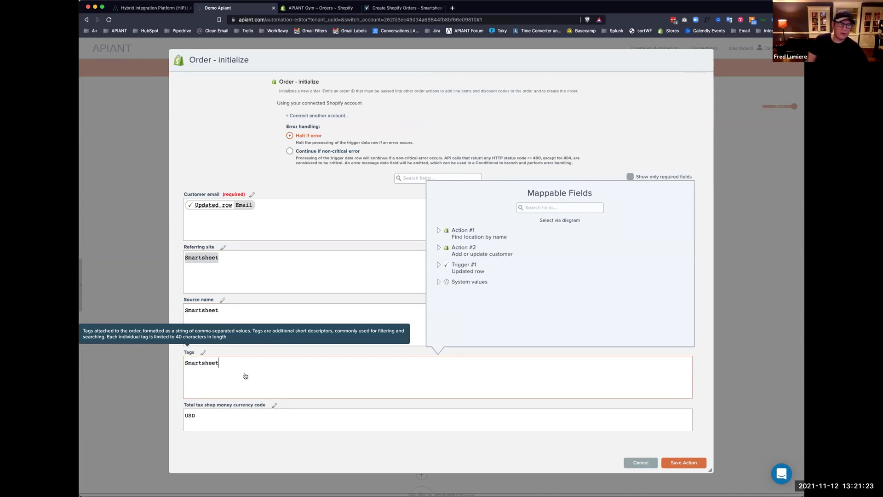
{"action": "type", "text": "Smartsheet"}
{"action": "scroll", "coordinate": [247, 378], "scroll_direction": "down", "scroll_amount": 2}
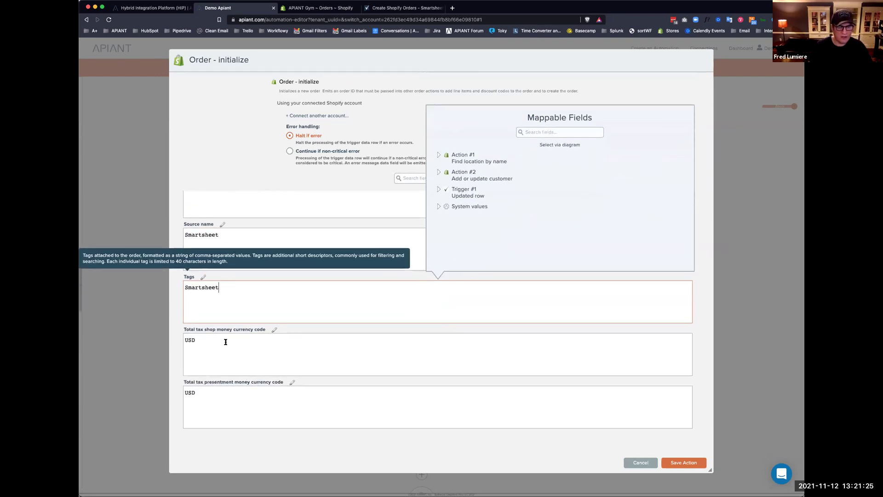
{"action": "scroll", "coordinate": [260, 382], "scroll_direction": "up", "scroll_amount": 2}
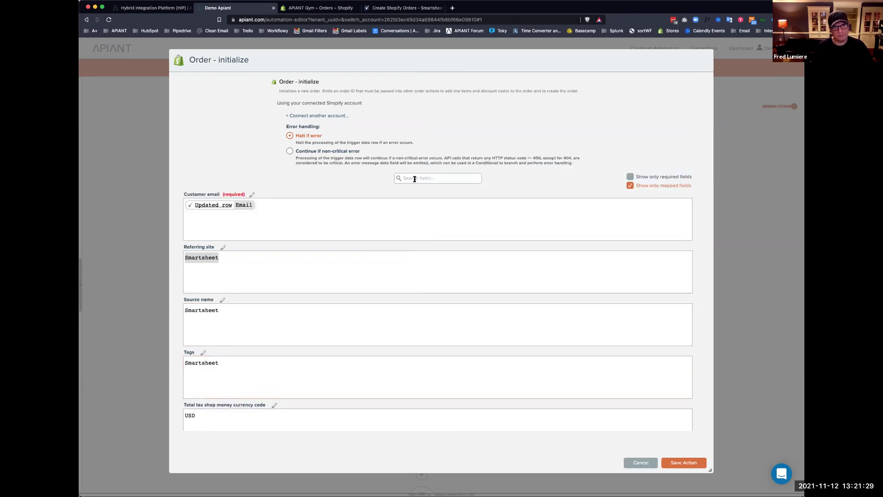
{"action": "left_click", "coordinate": [677, 468]}
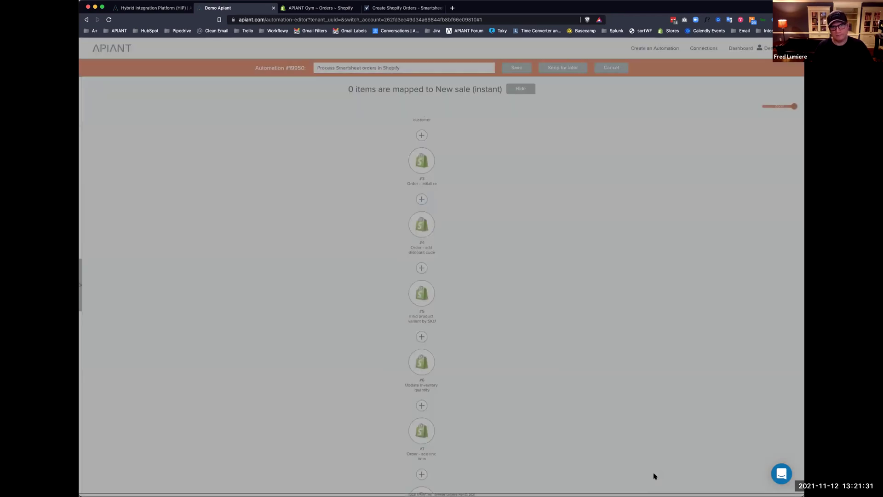
In the "Order - add discount code" action, replace the fixed Order ID value with the "Order - initialize" action's "Order ID" field
{"action": "scroll", "coordinate": [457, 252], "scroll_direction": "down", "scroll_amount": 3}
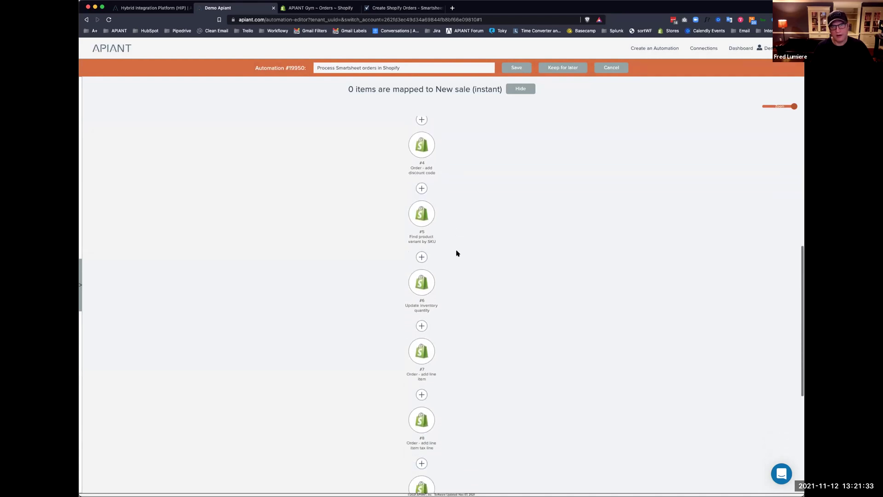
{"action": "scroll", "coordinate": [456, 253], "scroll_direction": "up", "scroll_amount": 2}
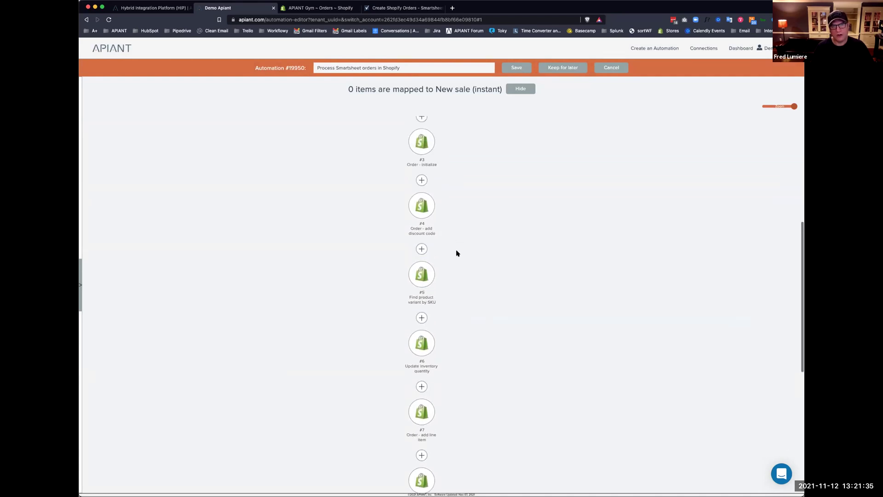
{"action": "left_click", "coordinate": [425, 201]}
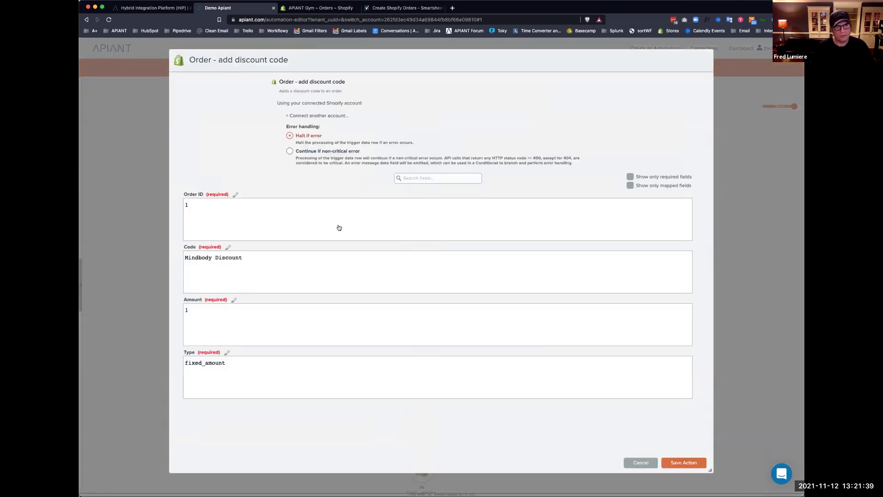
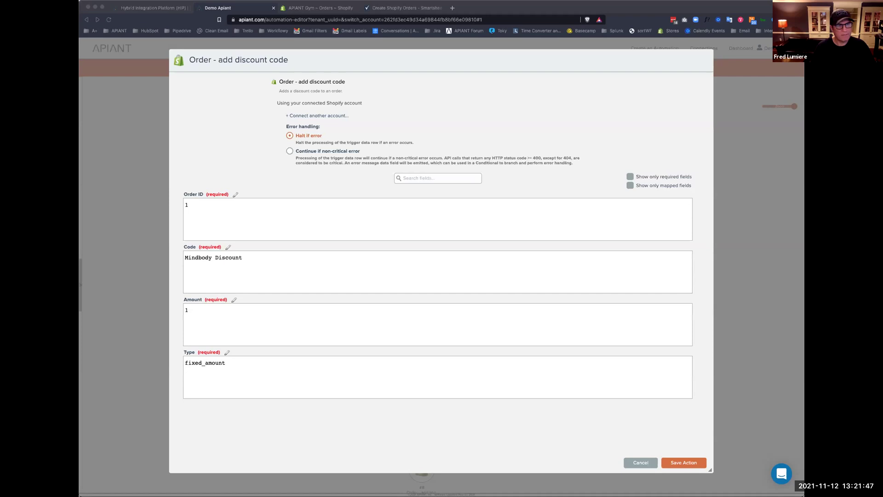
{"action": "left_click", "coordinate": [208, 208]}
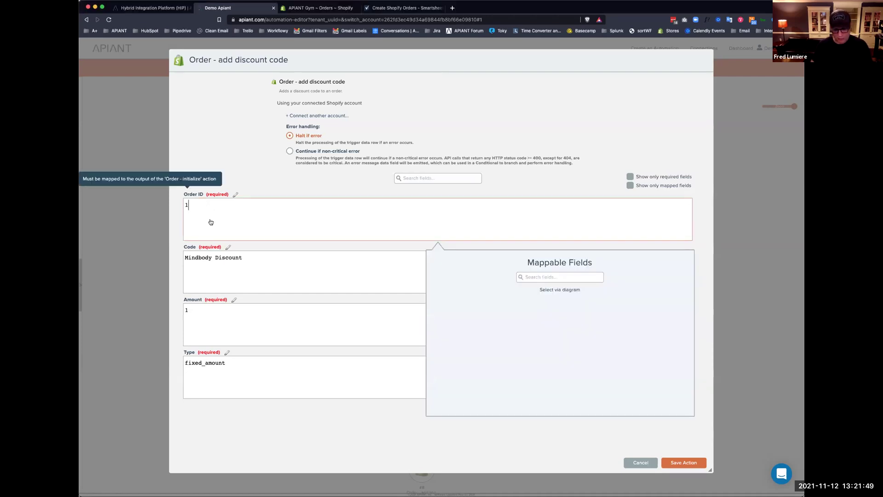
{"action": "key", "text": "BackSpace"}
{"action": "left_click", "coordinate": [551, 289]}
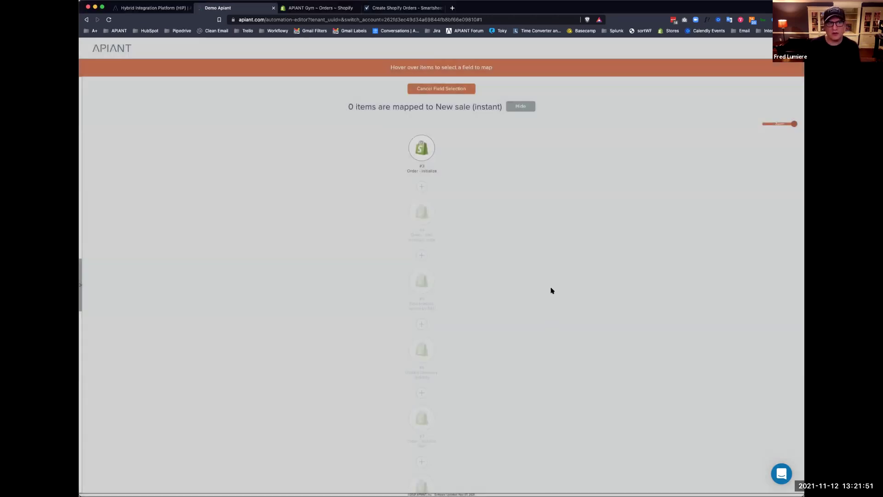
{"action": "mouse_move", "coordinate": [419, 206]}
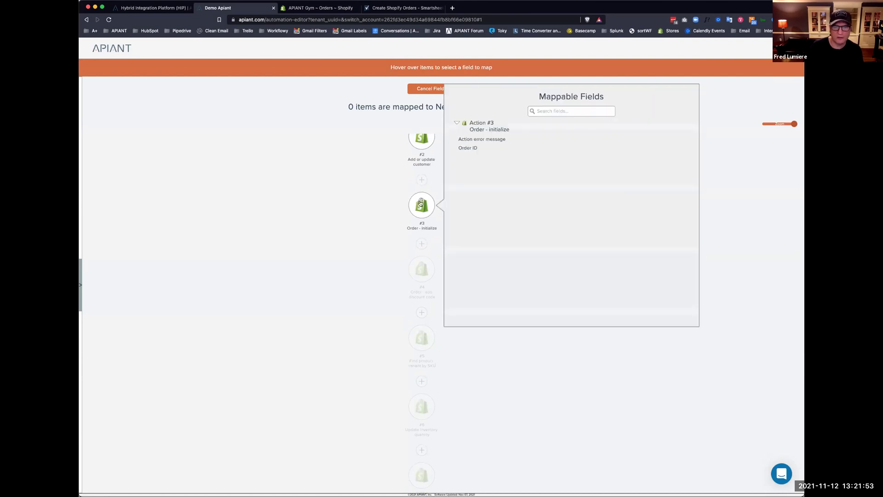
{"action": "left_click", "coordinate": [467, 147]}
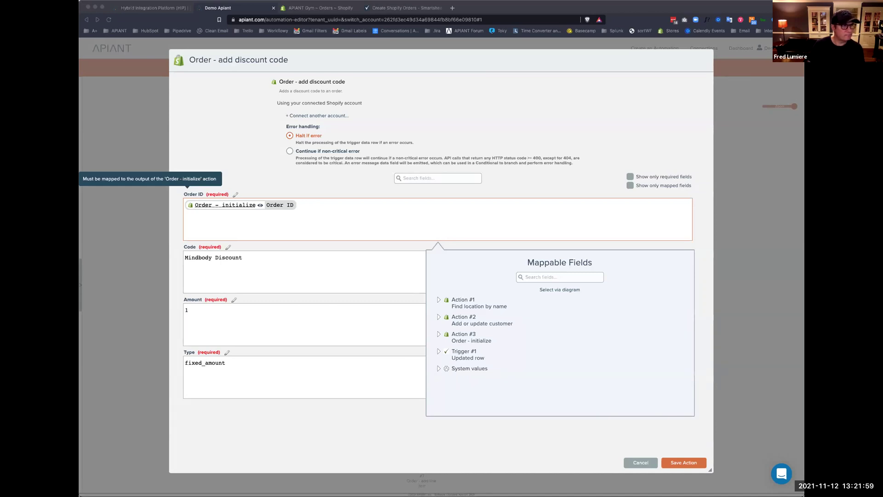
Change the discount's Code value to "Smartsheet Discount" and check the Amount field's description
{"action": "left_click", "coordinate": [265, 276]}
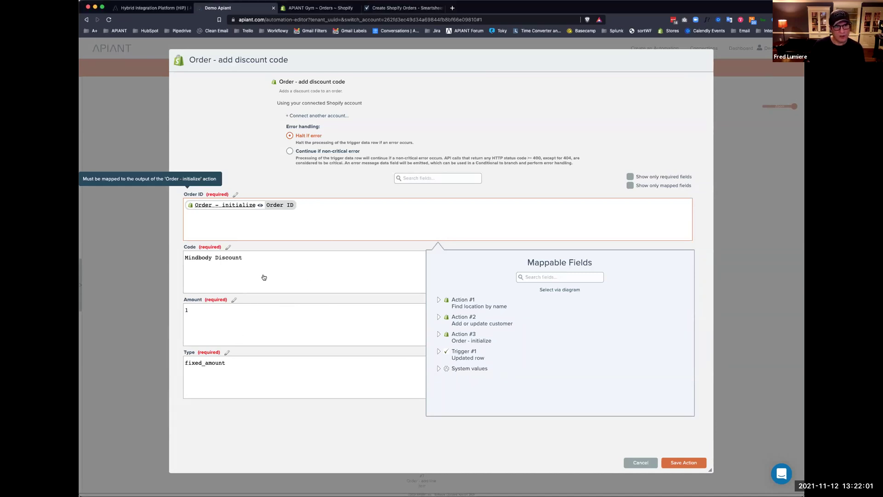
{"action": "double_click", "coordinate": [197, 257]}
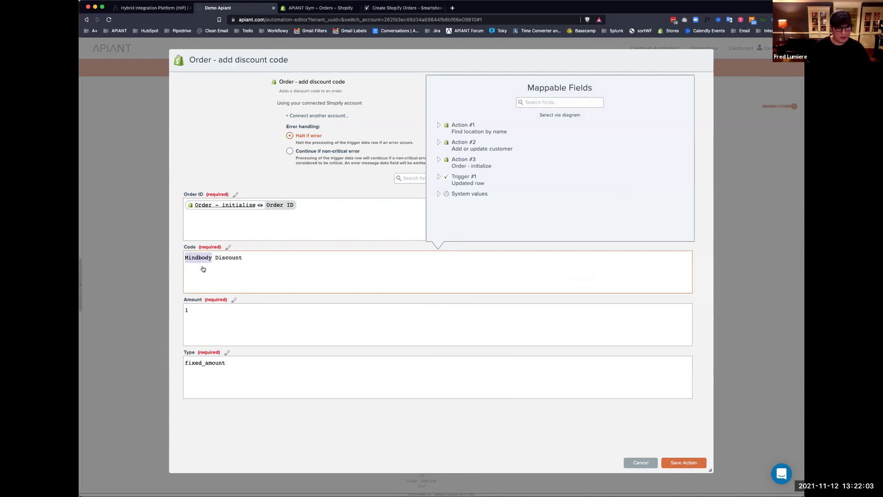
{"action": "type", "text": "Smartsheet"}
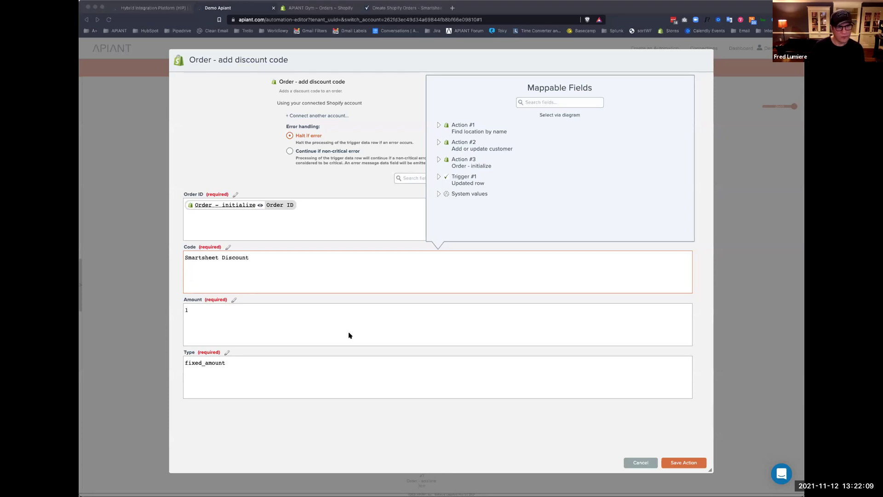
{"action": "left_click", "coordinate": [236, 315]}
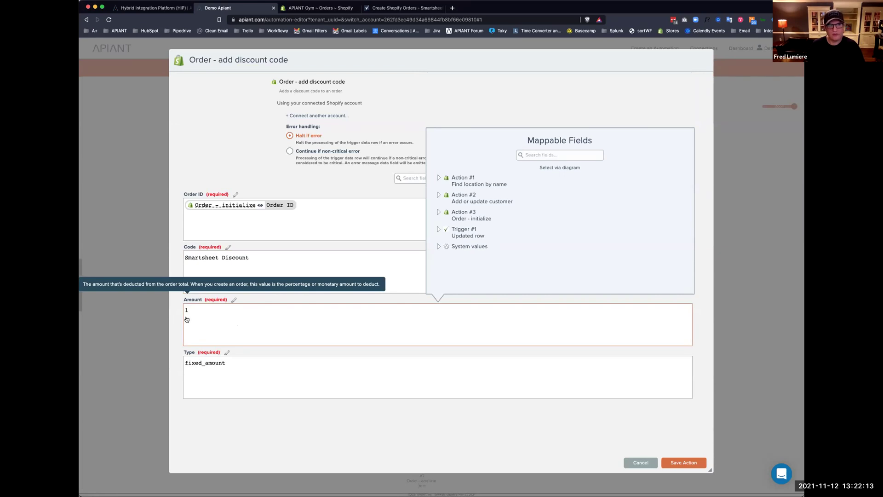
Replace the discount's fixed Type value with the Updated row's "Discount type" field and save the action
{"action": "left_click", "coordinate": [239, 362]}
{"action": "double_click", "coordinate": [238, 362]}
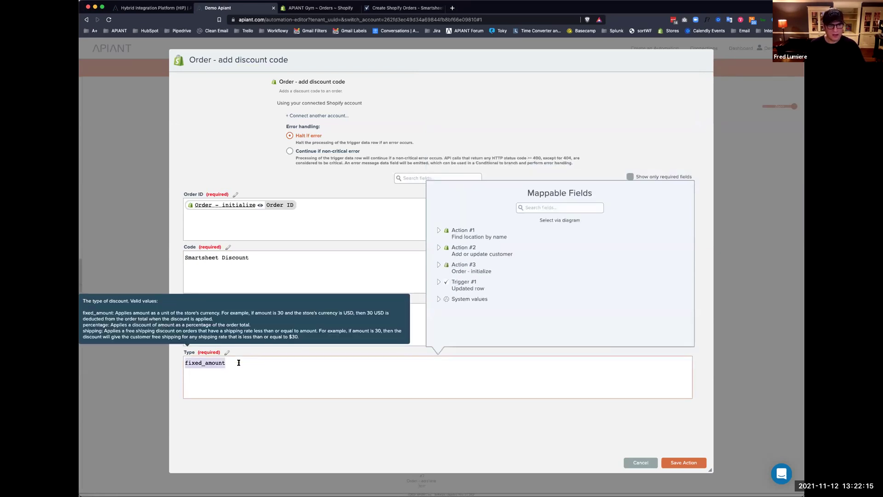
{"action": "key", "text": "BackSpace"}
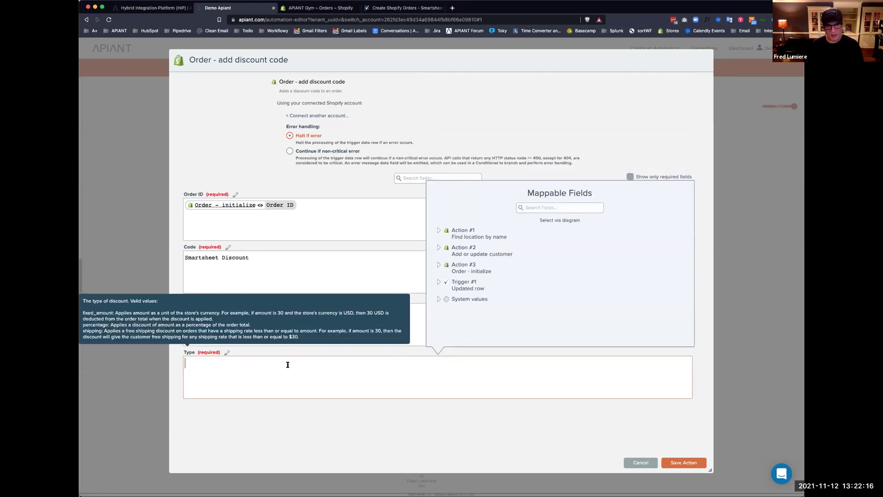
{"action": "left_click", "coordinate": [556, 222]}
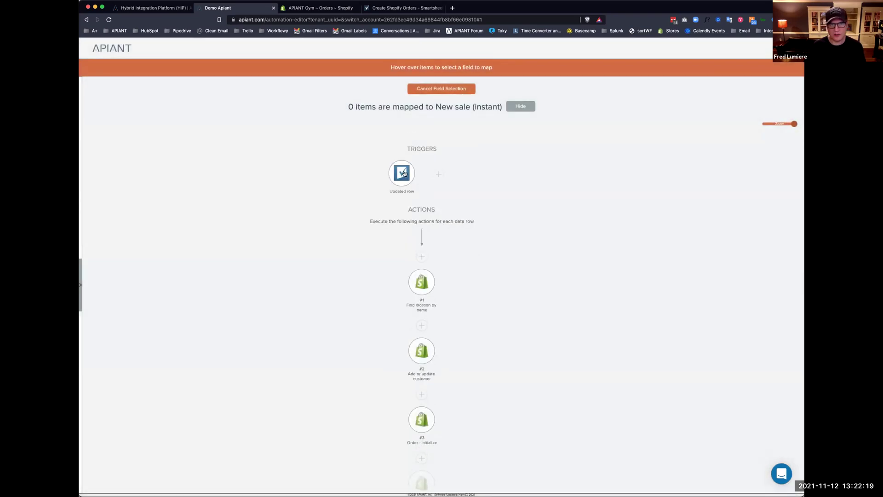
{"action": "mouse_move", "coordinate": [403, 173]}
{"action": "scroll", "coordinate": [510, 189], "scroll_direction": "down", "scroll_amount": 5}
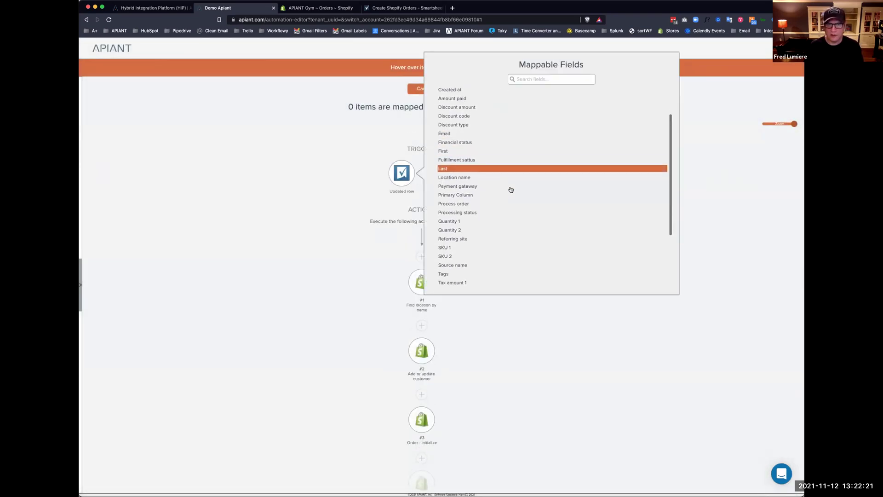
{"action": "scroll", "coordinate": [508, 184], "scroll_direction": "down", "scroll_amount": 1}
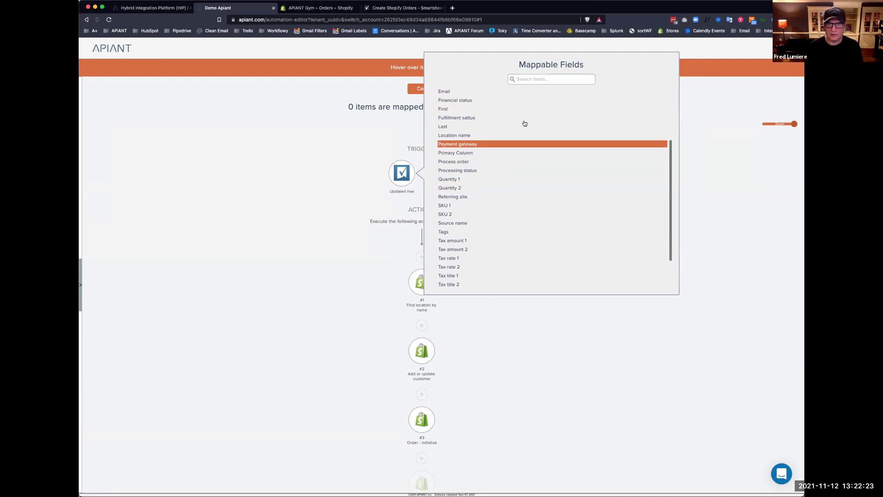
{"action": "left_click", "coordinate": [526, 79]}
{"action": "type", "text": "type"}
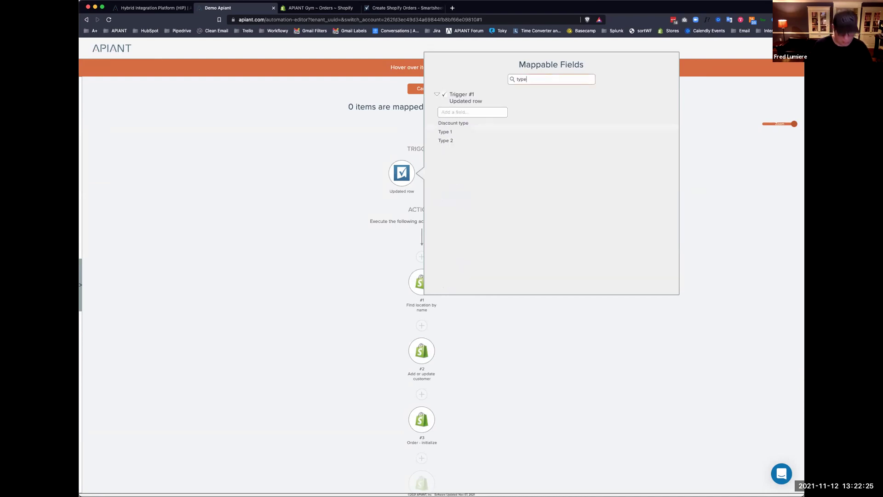
{"action": "left_click", "coordinate": [453, 123]}
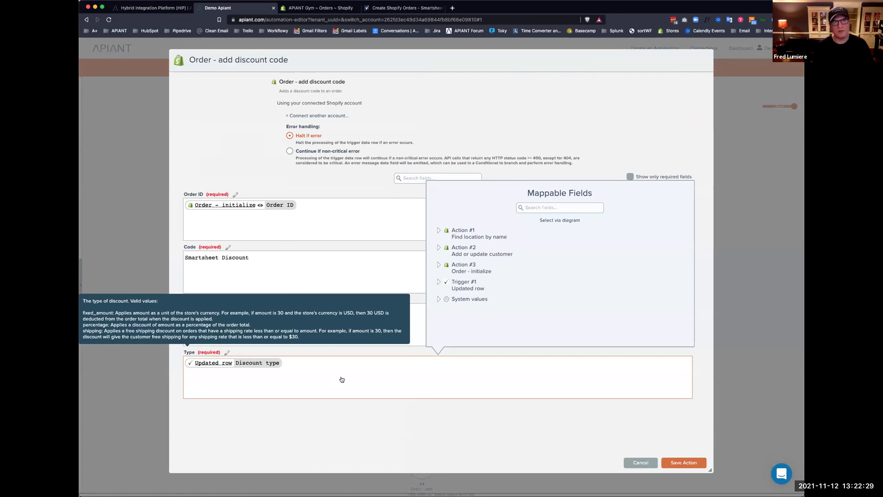
{"action": "left_click", "coordinate": [674, 462]}
In the "Find product variant by SKU" action, map Product variant SKU to the Updated row's "SKU 1" field and save the action
{"action": "scroll", "coordinate": [461, 284], "scroll_direction": "down", "scroll_amount": 7}
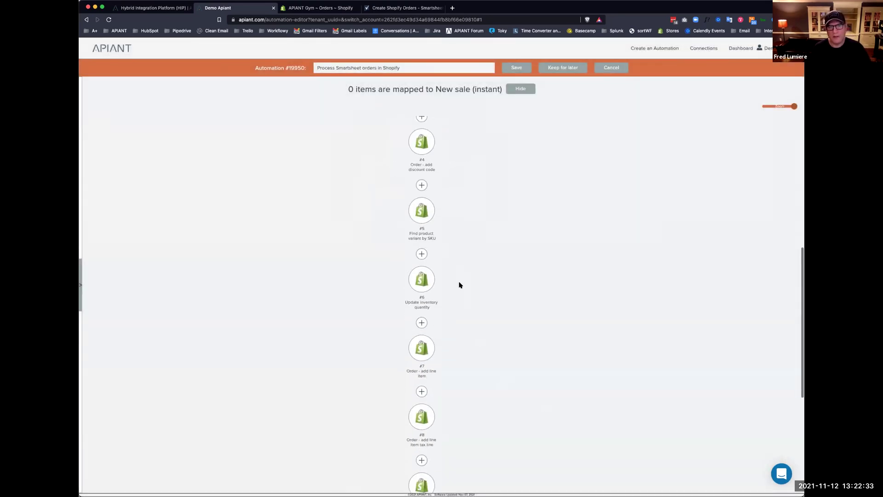
{"action": "scroll", "coordinate": [459, 284], "scroll_direction": "down", "scroll_amount": 3}
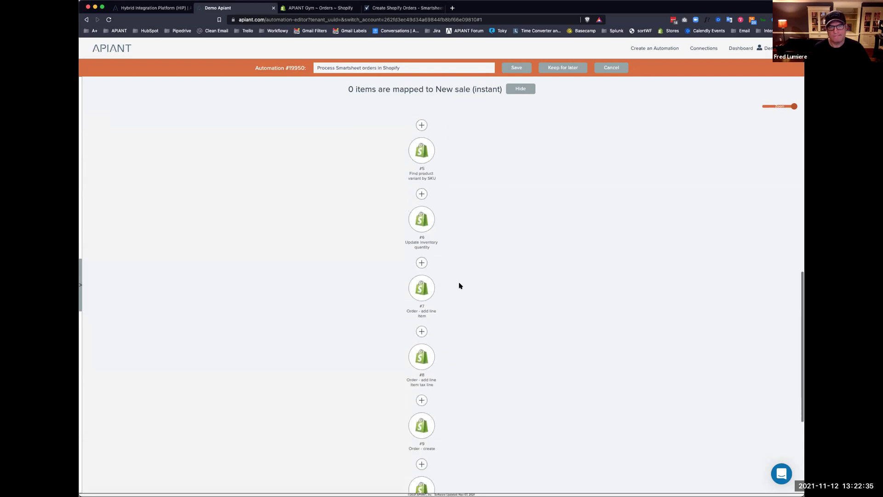
{"action": "left_click", "coordinate": [423, 153]}
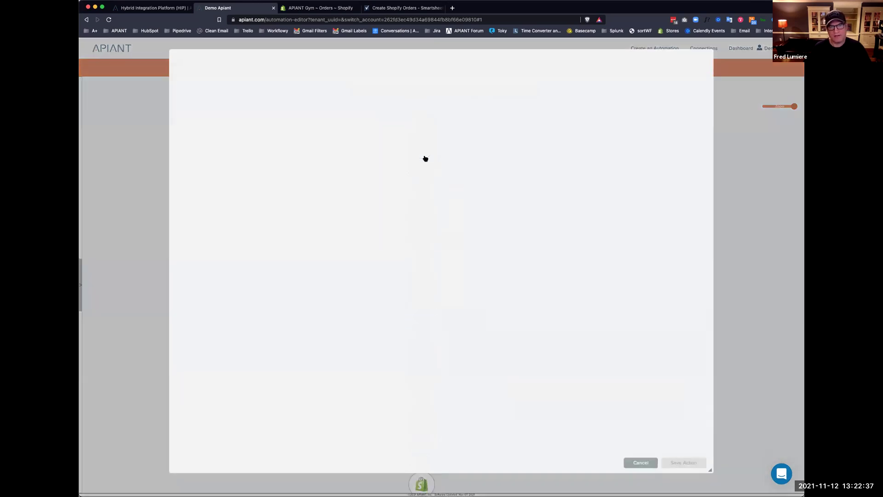
{"action": "left_click", "coordinate": [259, 228]}
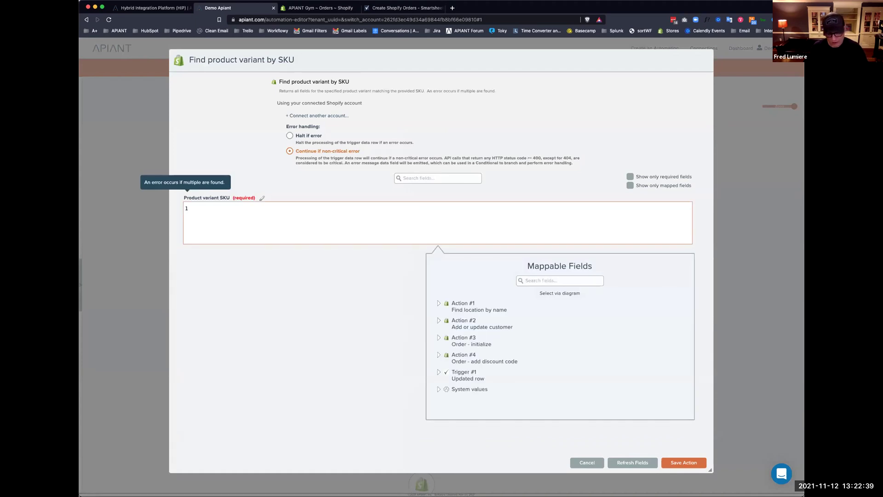
{"action": "left_click", "coordinate": [533, 276]}
{"action": "type", "text": "sku"}
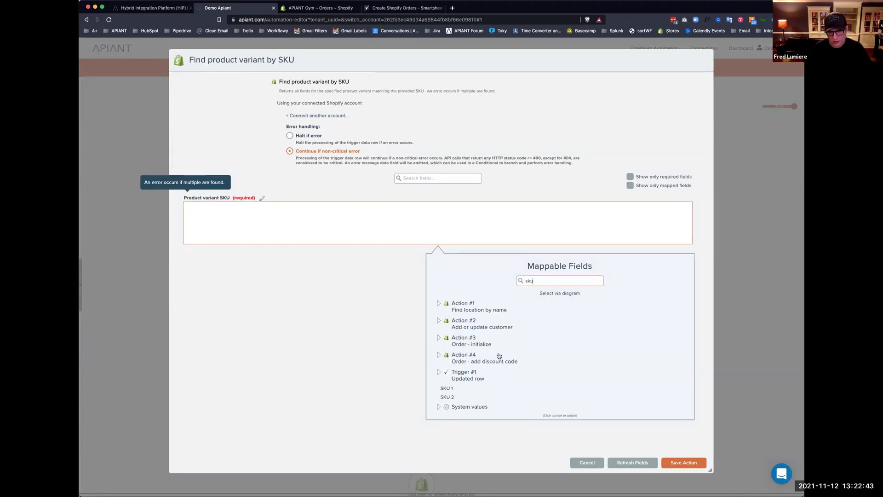
{"action": "left_click", "coordinate": [446, 388]}
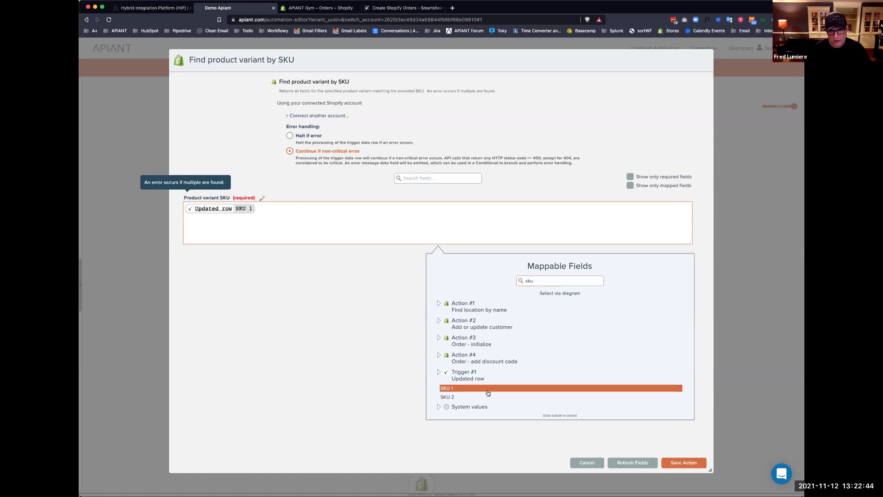
{"action": "left_click", "coordinate": [672, 462]}
{"action": "scroll", "coordinate": [485, 234], "scroll_direction": "down", "scroll_amount": 3}
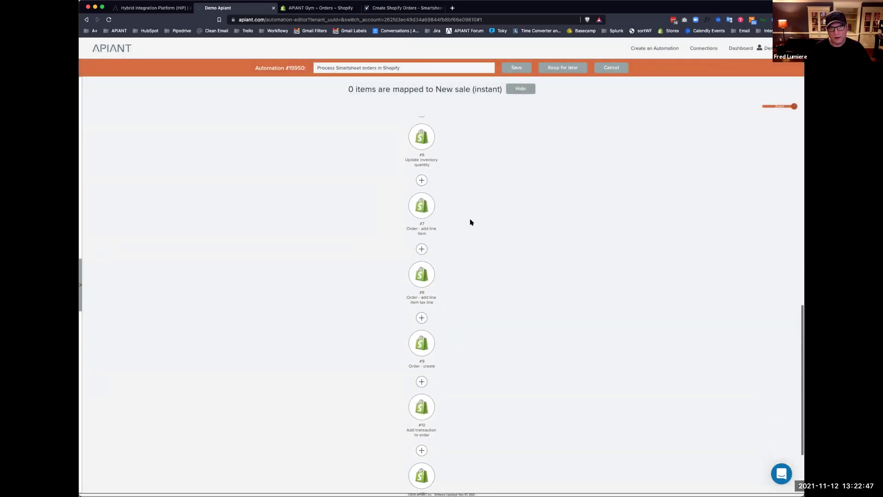
In the "Update inventory quantity" action, replace the fixed Location ID with the "Find location by name" action's "Location ID" field
{"action": "left_click", "coordinate": [422, 143]}
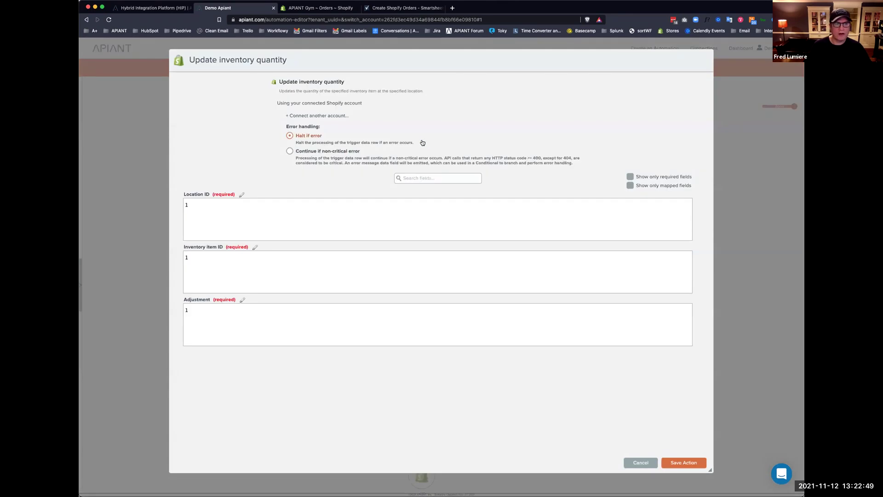
{"action": "left_click", "coordinate": [232, 202]}
{"action": "key", "text": "BackSpace"}
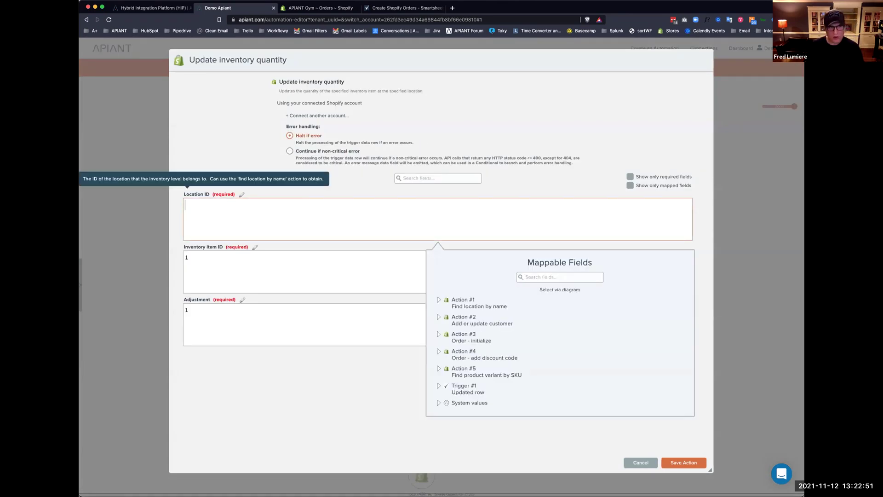
{"action": "left_click", "coordinate": [562, 291]}
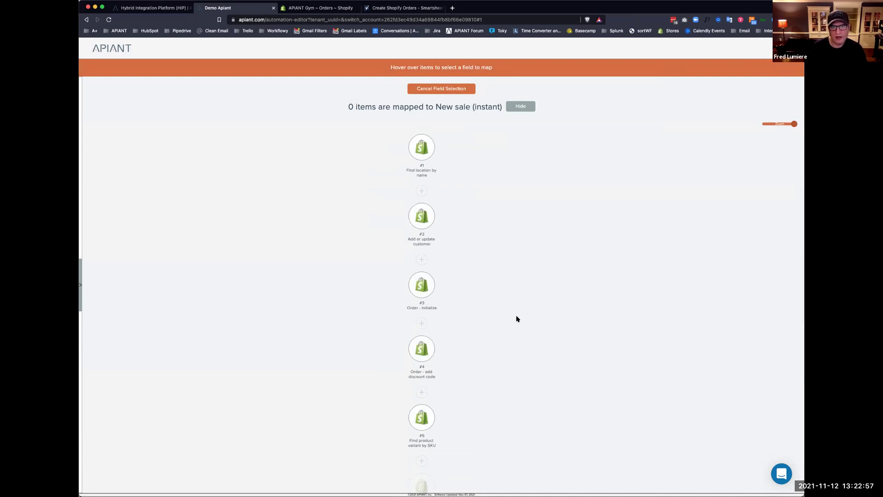
{"action": "mouse_move", "coordinate": [419, 147]}
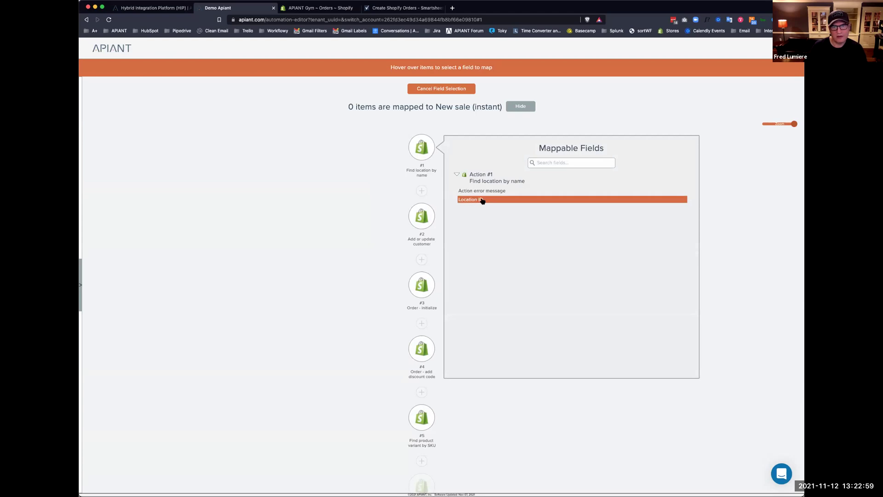
{"action": "left_click", "coordinate": [481, 199]}
Replace the fixed Inventory item ID value with the "Find product variant by SKU" action's "inventory_item_id" field
{"action": "left_click", "coordinate": [252, 269]}
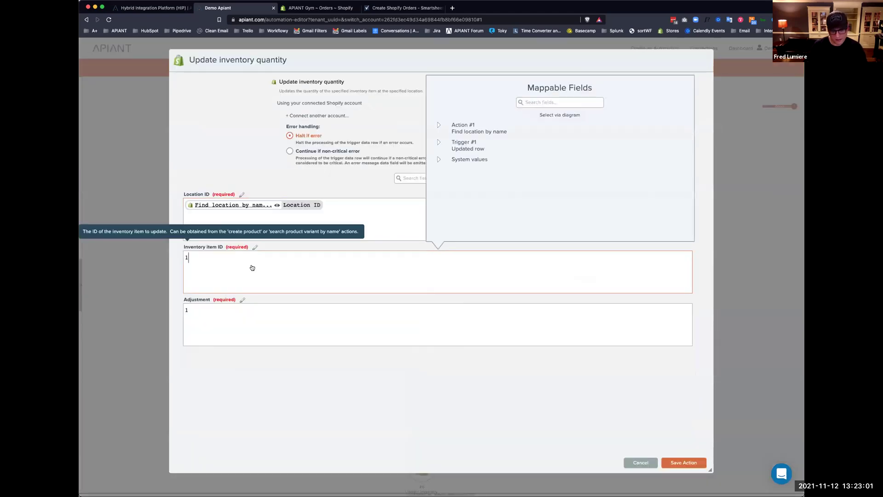
{"action": "left_click", "coordinate": [561, 115]}
{"action": "scroll", "coordinate": [543, 263], "scroll_direction": "down", "scroll_amount": 2}
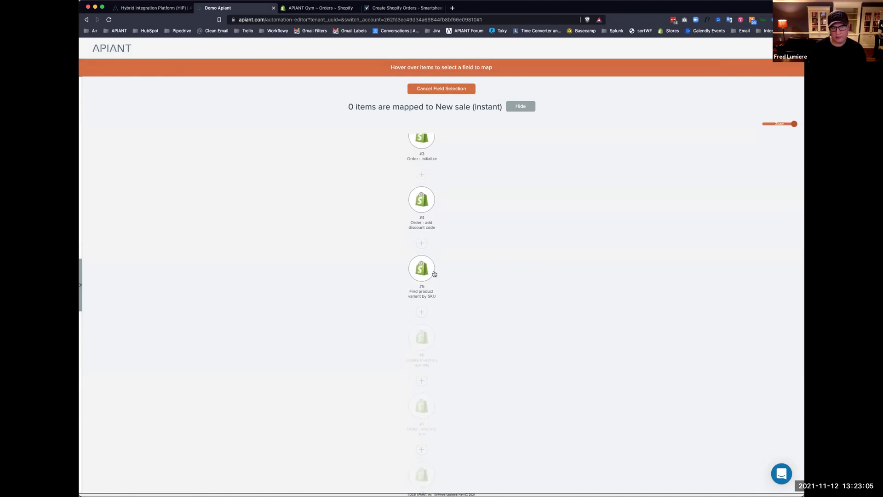
{"action": "mouse_move", "coordinate": [417, 273]}
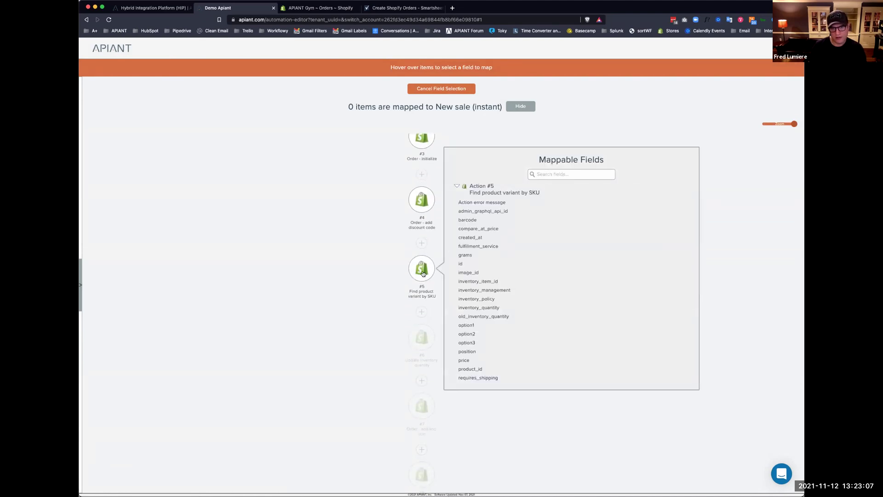
{"action": "left_click", "coordinate": [496, 282]}
Set Adjustment to a minus sign followed by the Updated row's "Quantity 1" field and save the action
{"action": "left_click", "coordinate": [239, 322]}
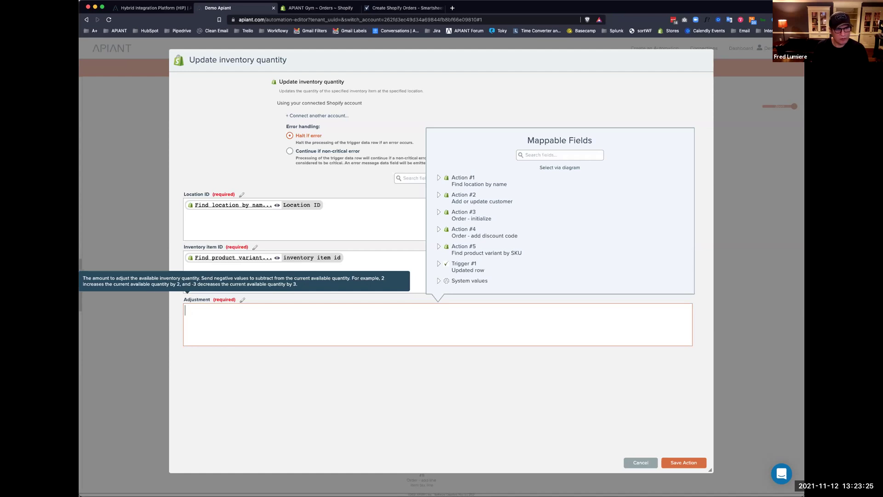
{"action": "type", "text": "-1"}
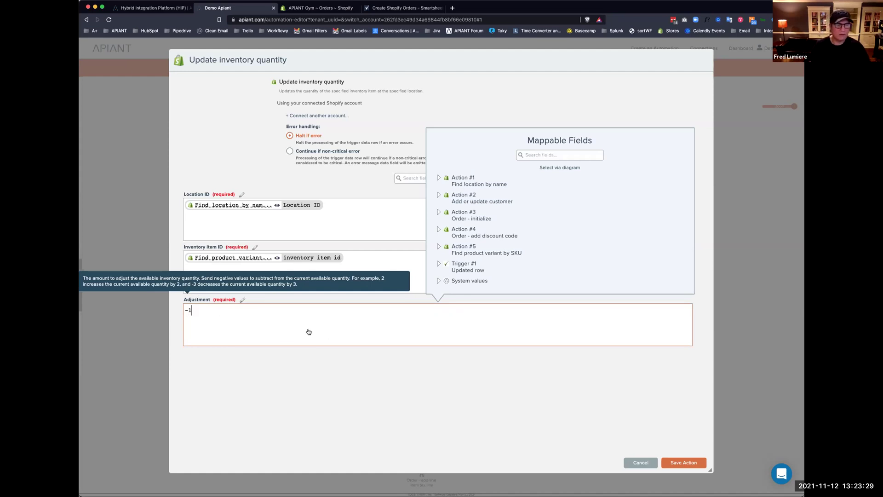
{"action": "key", "text": "BackSpace"}
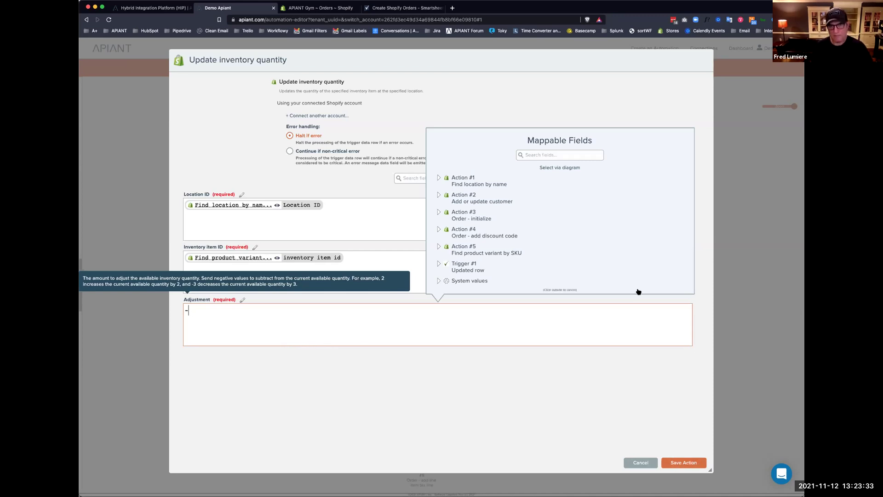
{"action": "type", "text": "quan"}
{"action": "scroll", "coordinate": [547, 230], "scroll_direction": "down", "scroll_amount": 2}
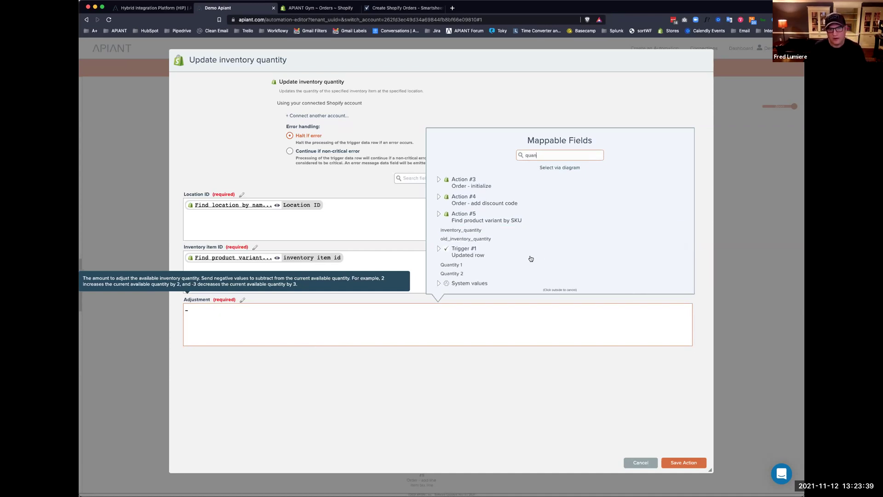
{"action": "left_click", "coordinate": [524, 265]}
{"action": "left_click", "coordinate": [681, 463]}
{"action": "scroll", "coordinate": [464, 190], "scroll_direction": "down", "scroll_amount": 1}
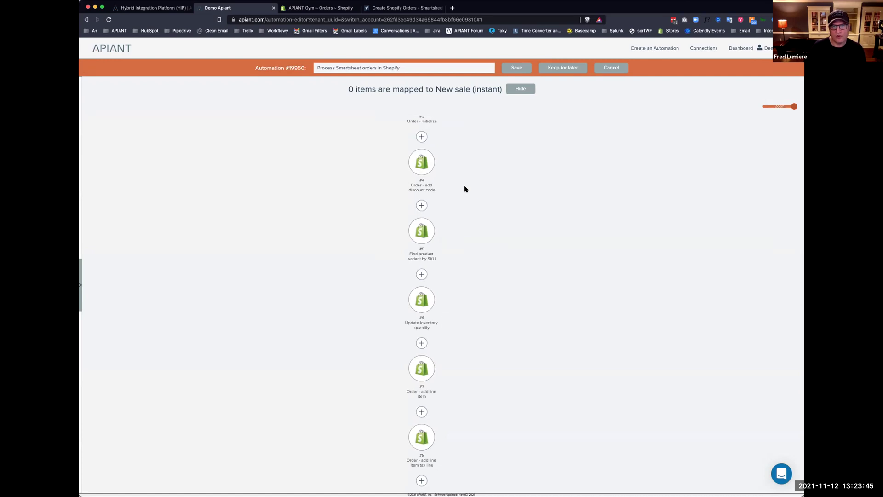
{"action": "scroll", "coordinate": [465, 189], "scroll_direction": "down", "scroll_amount": 7}
{"action": "scroll", "coordinate": [465, 189], "scroll_direction": "down", "scroll_amount": 3}
{"action": "scroll", "coordinate": [465, 188], "scroll_direction": "down", "scroll_amount": 2}
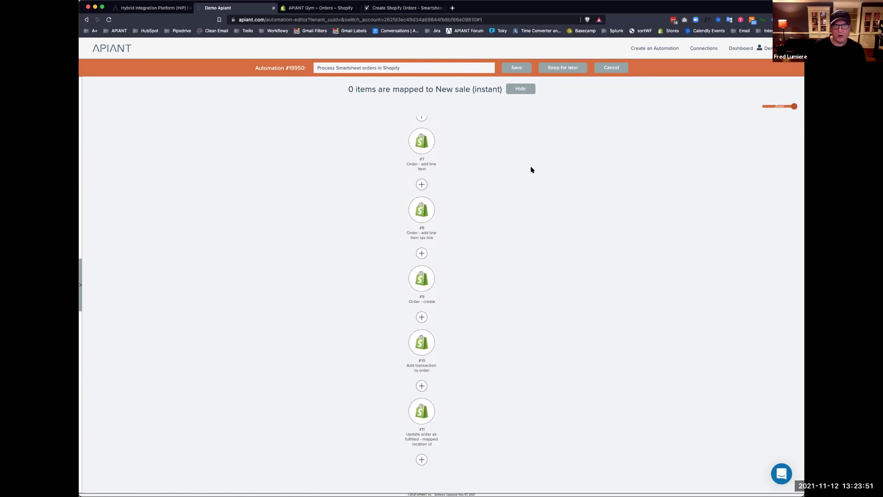
{"action": "scroll", "coordinate": [523, 179], "scroll_direction": "up", "scroll_amount": 3}
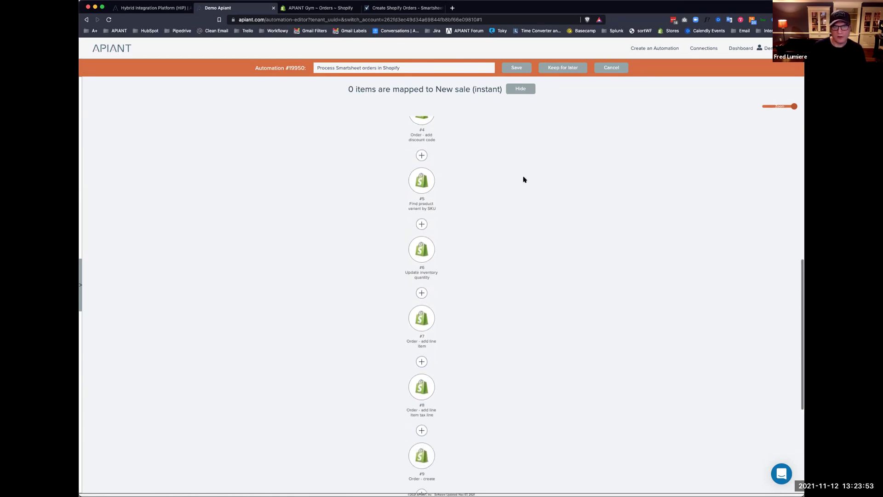
{"action": "scroll", "coordinate": [523, 179], "scroll_direction": "down", "scroll_amount": 2}
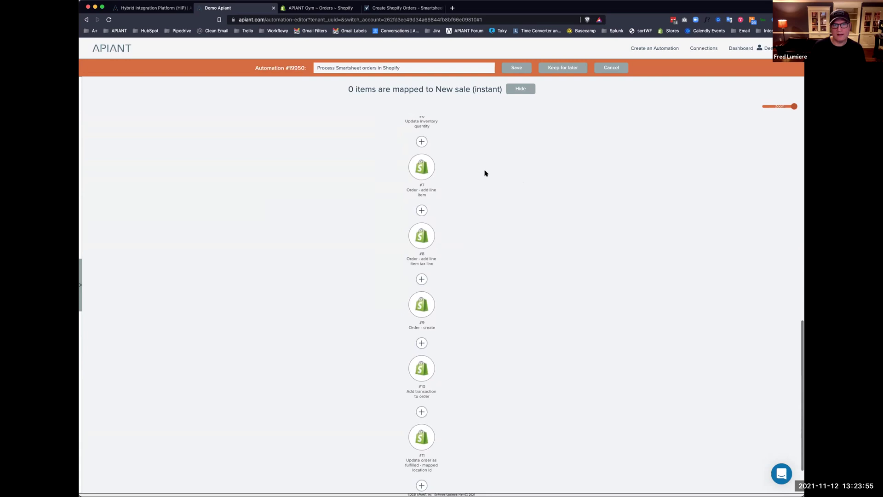
{"action": "left_click", "coordinate": [421, 173]}
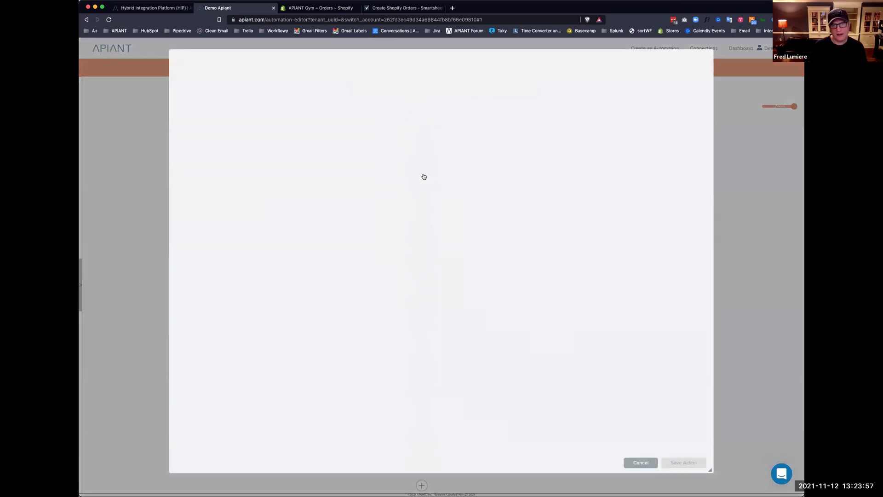
{"action": "left_click", "coordinate": [234, 219]}
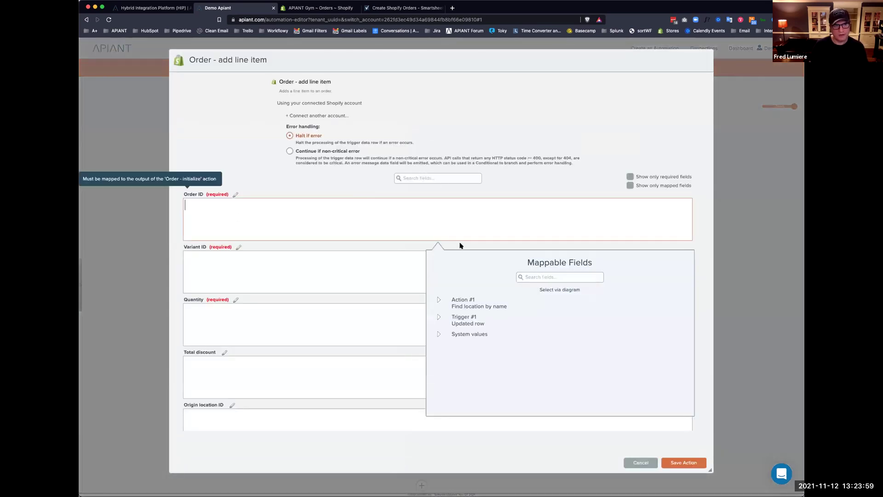
{"action": "left_click", "coordinate": [556, 290]}
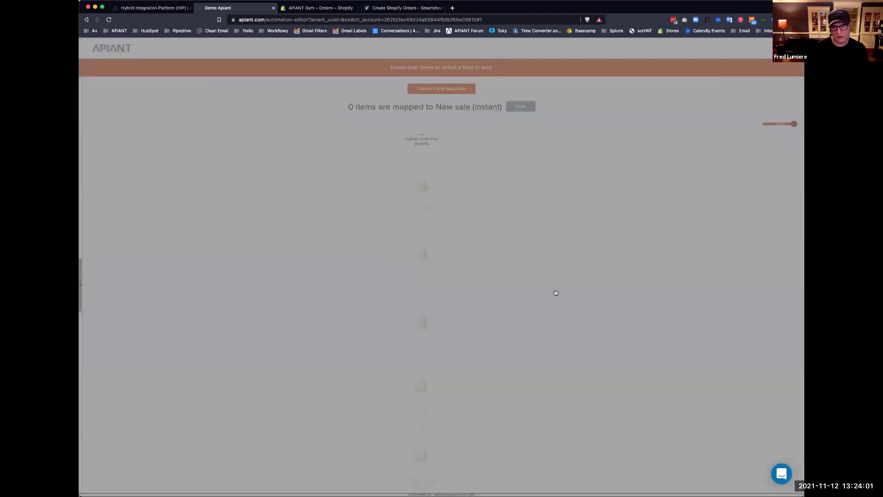
{"action": "left_click", "coordinate": [446, 89]}
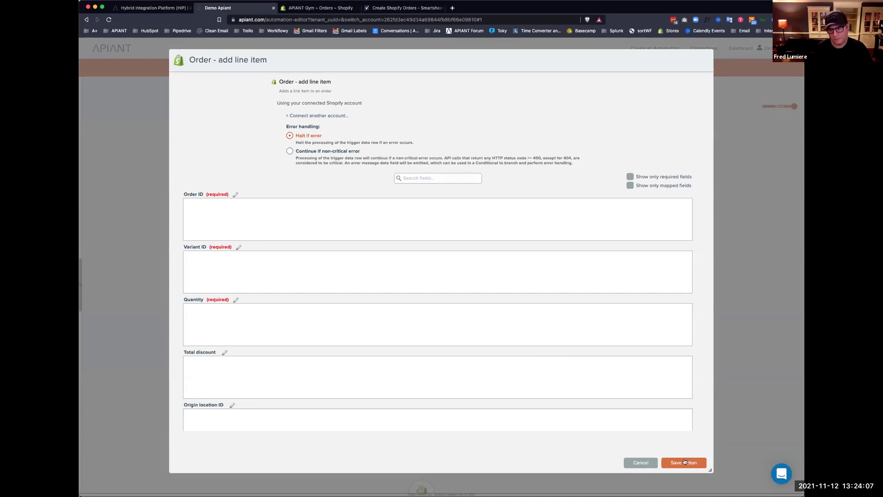
{"action": "left_click", "coordinate": [641, 462]}
Review the field mappings of the "Update inventory quantity" action, then close it without saving
{"action": "scroll", "coordinate": [461, 316], "scroll_direction": "down", "scroll_amount": 5}
{"action": "mouse_move", "coordinate": [422, 266]}
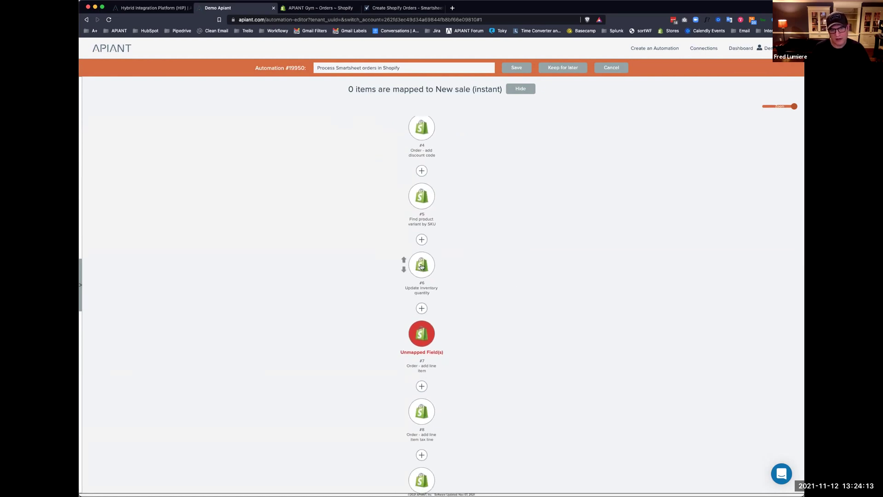
{"action": "left_click", "coordinate": [421, 266]}
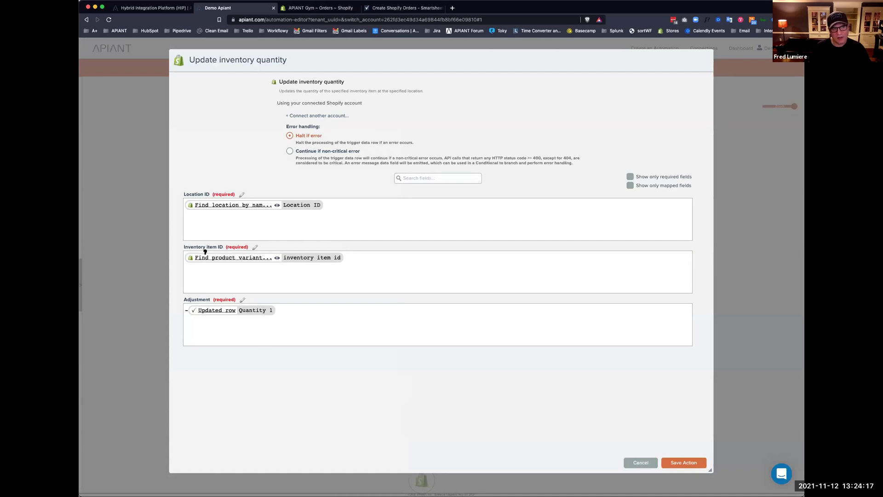
{"action": "left_click", "coordinate": [637, 463]}
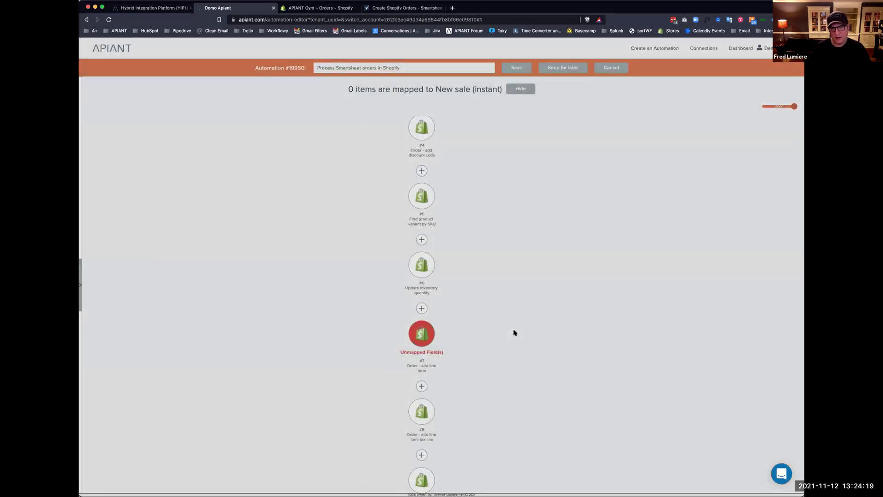
Try to copy the field mappings from "Update inventory quantity" to the "Order - add line item" action
{"action": "right_click", "coordinate": [417, 265]}
{"action": "left_click", "coordinate": [449, 307]}
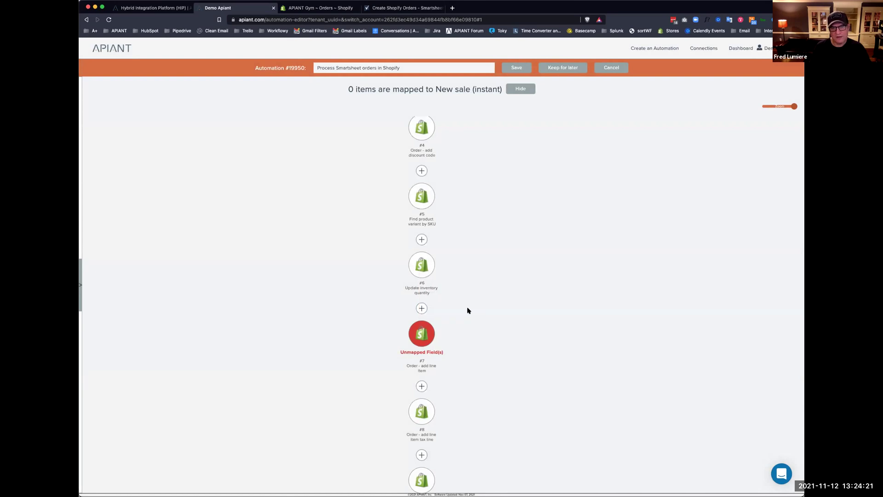
{"action": "right_click", "coordinate": [421, 337]}
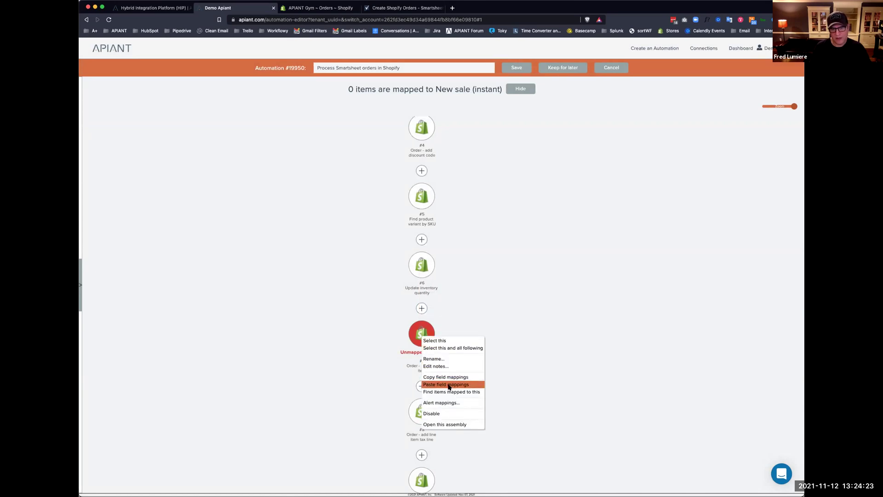
{"action": "left_click", "coordinate": [449, 385]}
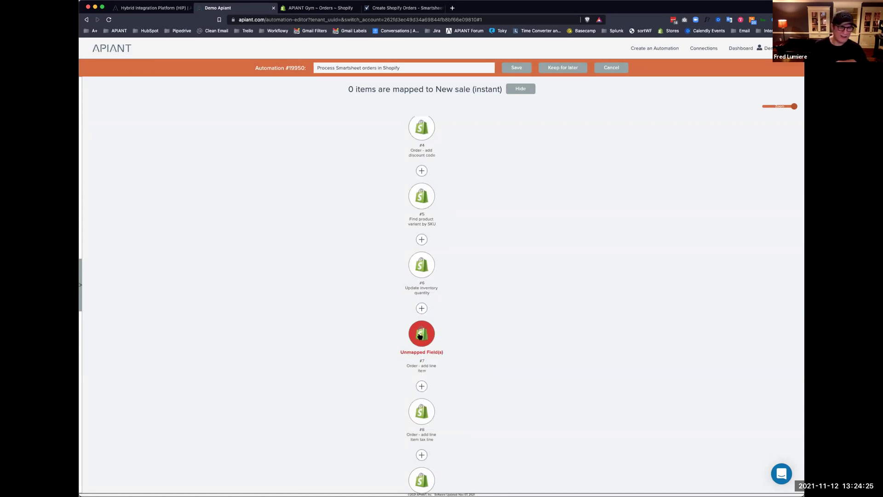
In the "Order - add line item" action, map Order ID to the "Order - initialize" action's "Order ID" field
{"action": "left_click", "coordinate": [419, 336]}
{"action": "scroll", "coordinate": [250, 240], "scroll_direction": "down", "scroll_amount": 3}
{"action": "scroll", "coordinate": [250, 242], "scroll_direction": "up", "scroll_amount": 3}
{"action": "left_click", "coordinate": [261, 219]}
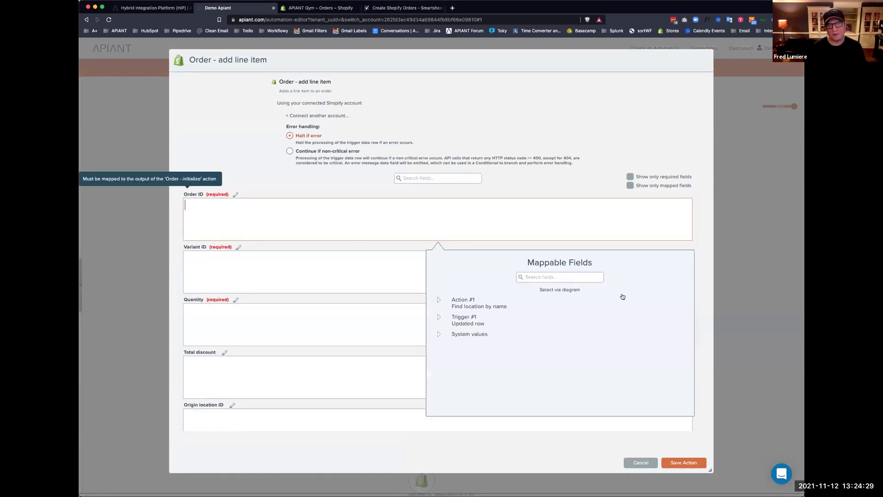
{"action": "left_click", "coordinate": [556, 290]}
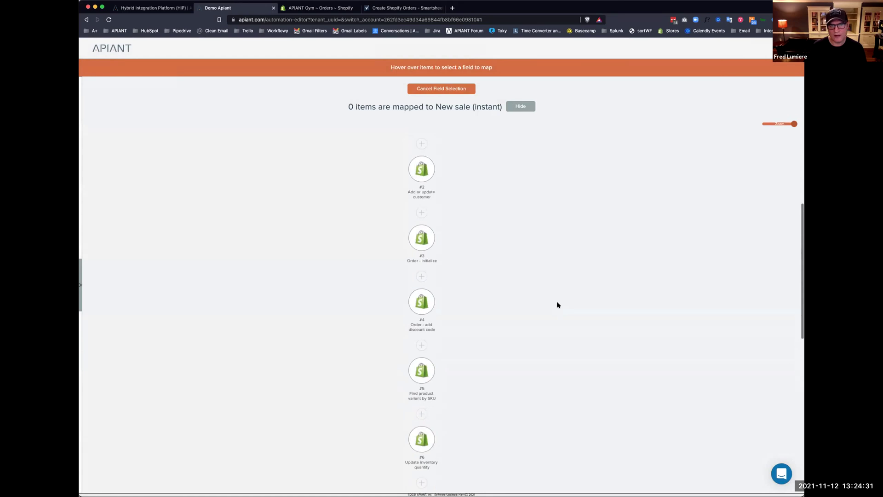
{"action": "scroll", "coordinate": [557, 304], "scroll_direction": "down", "scroll_amount": 5}
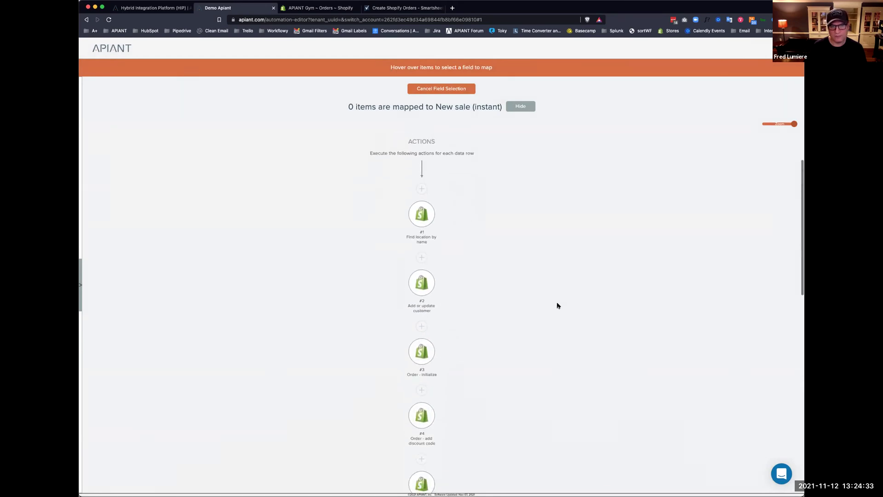
{"action": "scroll", "coordinate": [558, 305], "scroll_direction": "down", "scroll_amount": 2}
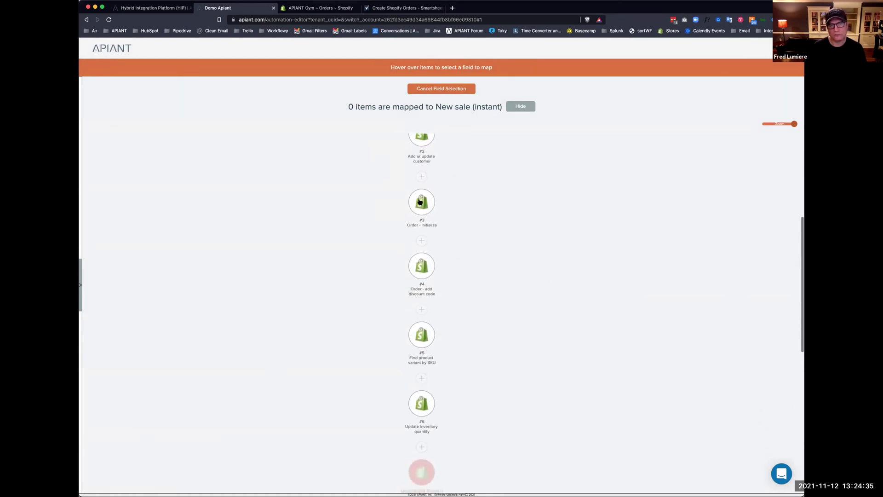
{"action": "mouse_move", "coordinate": [421, 203]}
{"action": "left_click", "coordinate": [472, 145]}
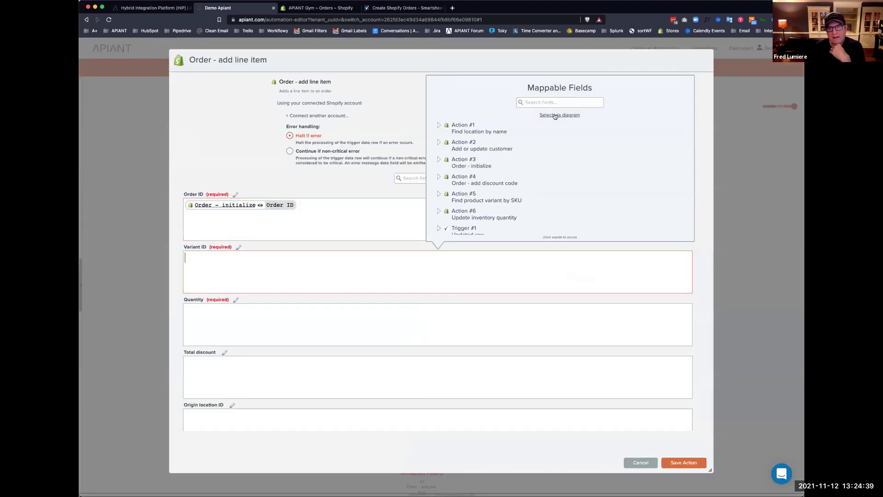
Map the line item's Variant ID to the "id" field of the "Find product variant by SKU" action
{"action": "left_click", "coordinate": [555, 115]}
{"action": "scroll", "coordinate": [472, 285], "scroll_direction": "down", "scroll_amount": 3}
{"action": "mouse_move", "coordinate": [420, 259]}
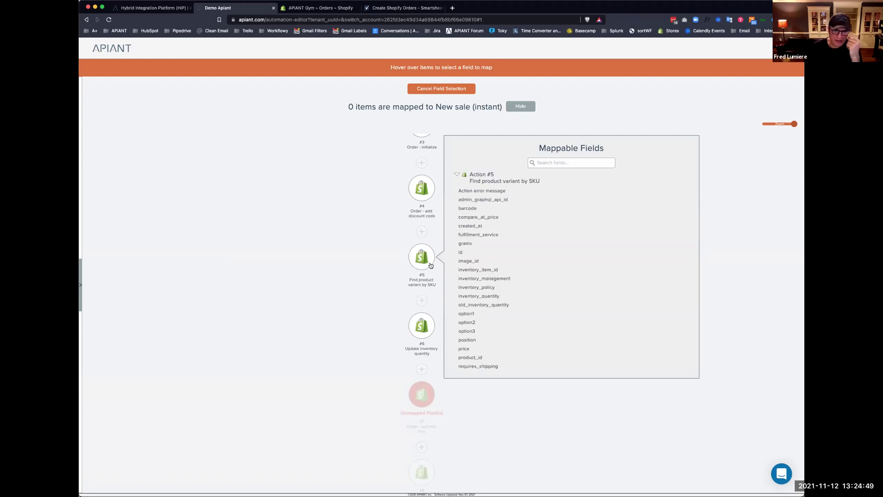
{"action": "left_click", "coordinate": [477, 254]}
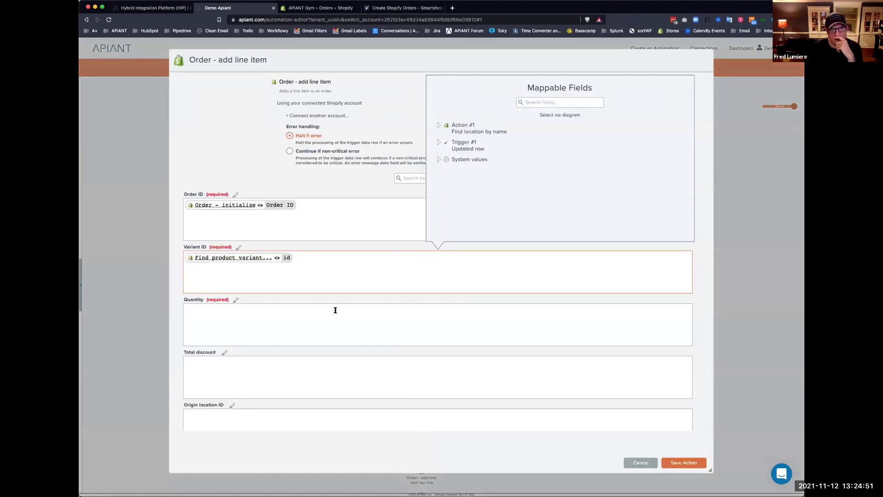
Map the line item's Quantity to the Updated row's "Quantity 1" field
{"action": "left_click", "coordinate": [237, 320]}
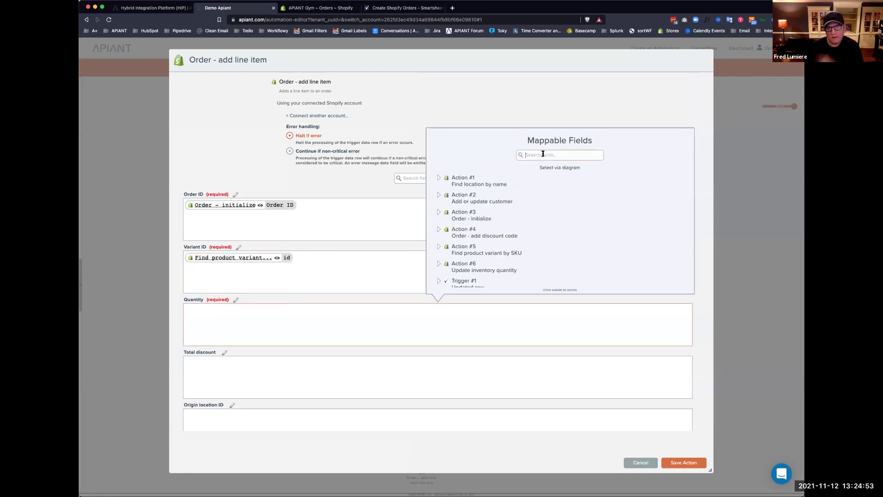
{"action": "type", "text": "quan"}
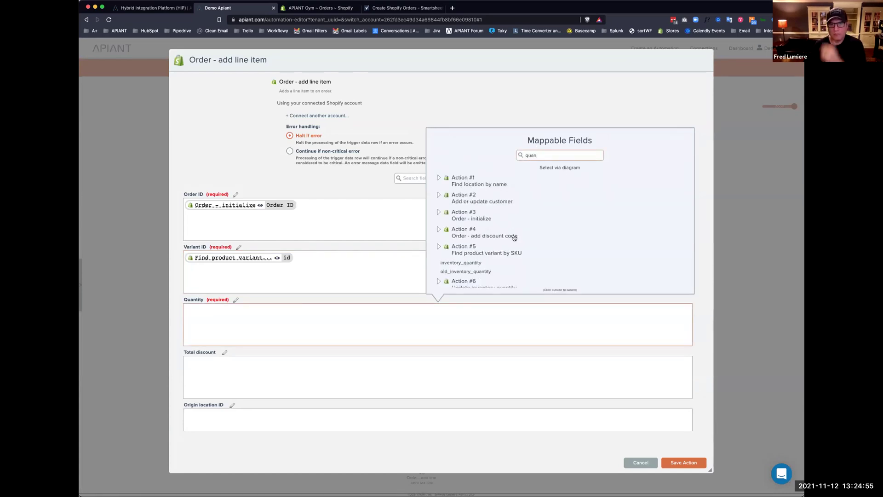
{"action": "scroll", "coordinate": [514, 238], "scroll_direction": "down", "scroll_amount": 2}
{"action": "left_click", "coordinate": [476, 265]}
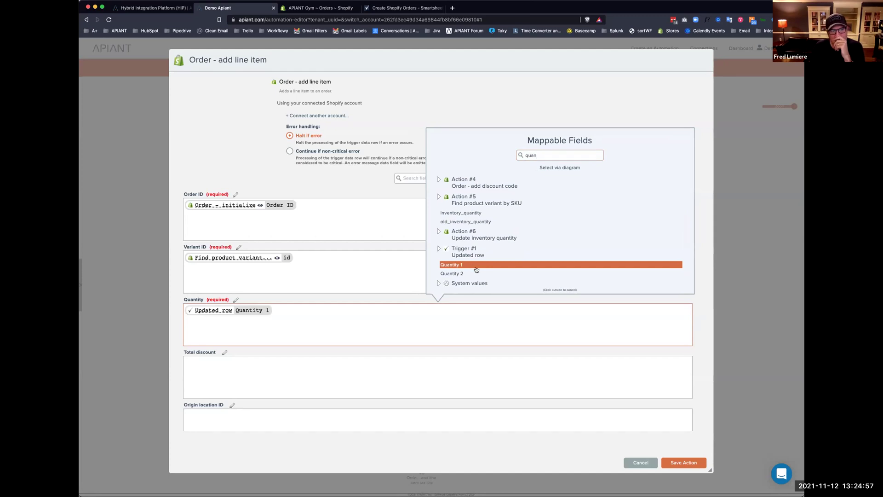
Save the "Order - add line item" action with its mapped fields
{"action": "scroll", "coordinate": [309, 365], "scroll_direction": "down", "scroll_amount": 5}
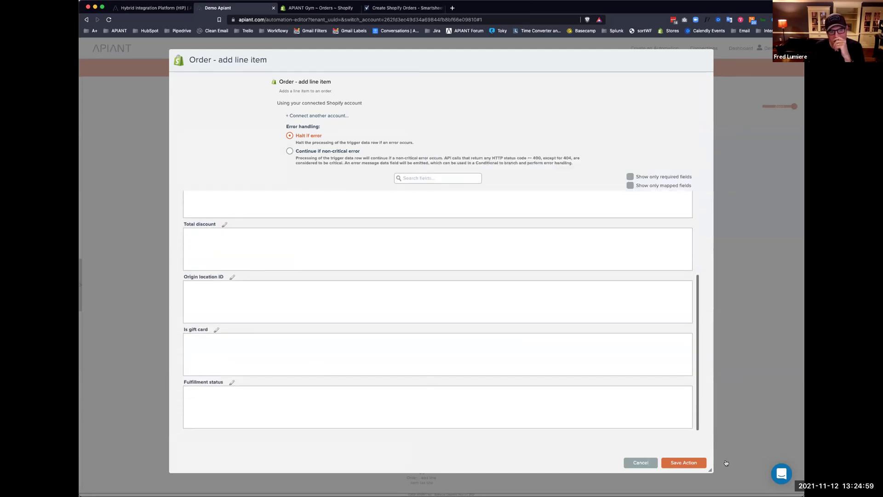
{"action": "left_click", "coordinate": [682, 463]}
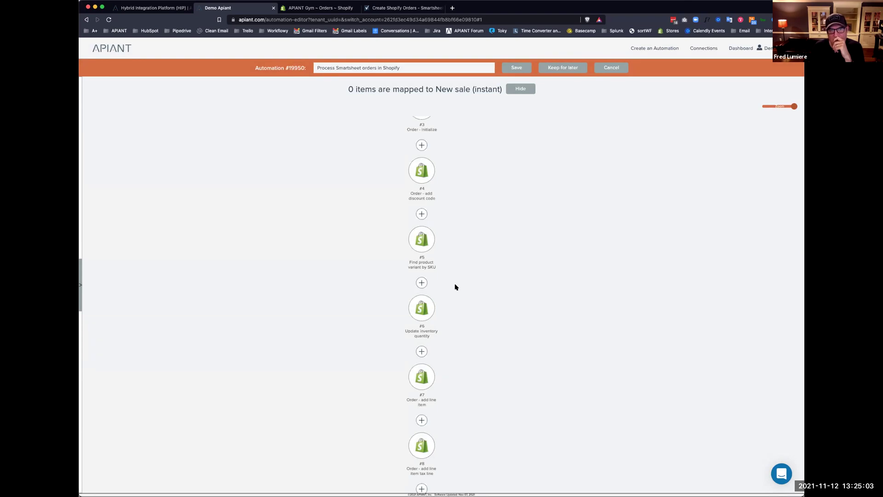
{"action": "scroll", "coordinate": [455, 286], "scroll_direction": "down", "scroll_amount": 4}
{"action": "scroll", "coordinate": [455, 287], "scroll_direction": "down", "scroll_amount": 5}
{"action": "scroll", "coordinate": [456, 287], "scroll_direction": "down", "scroll_amount": 2}
{"action": "scroll", "coordinate": [456, 266], "scroll_direction": "down", "scroll_amount": 1}
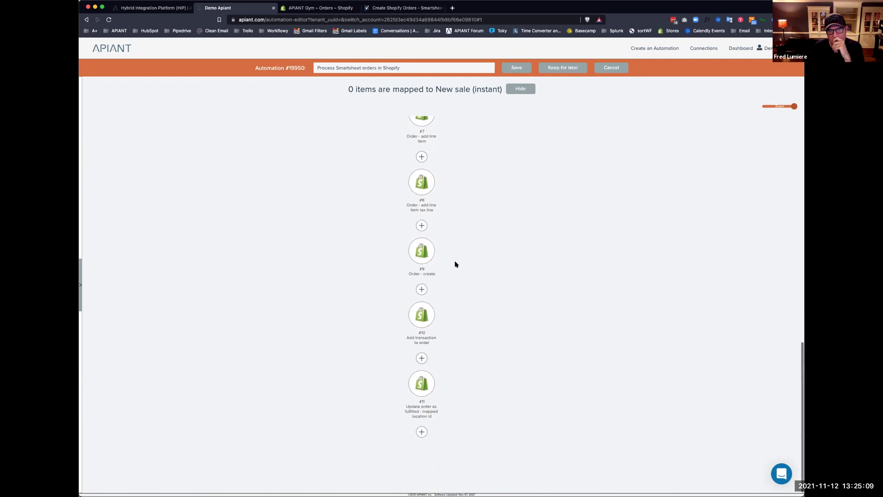
{"action": "scroll", "coordinate": [450, 203], "scroll_direction": "up", "scroll_amount": 3}
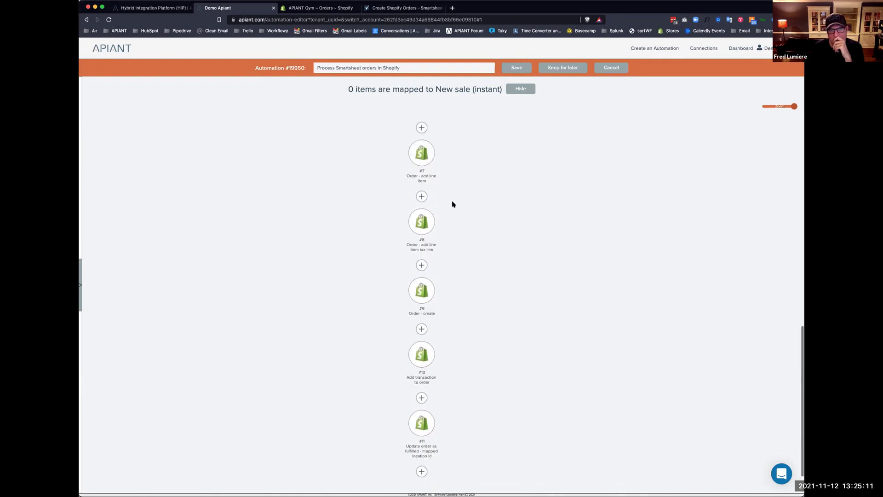
{"action": "left_click", "coordinate": [424, 241]}
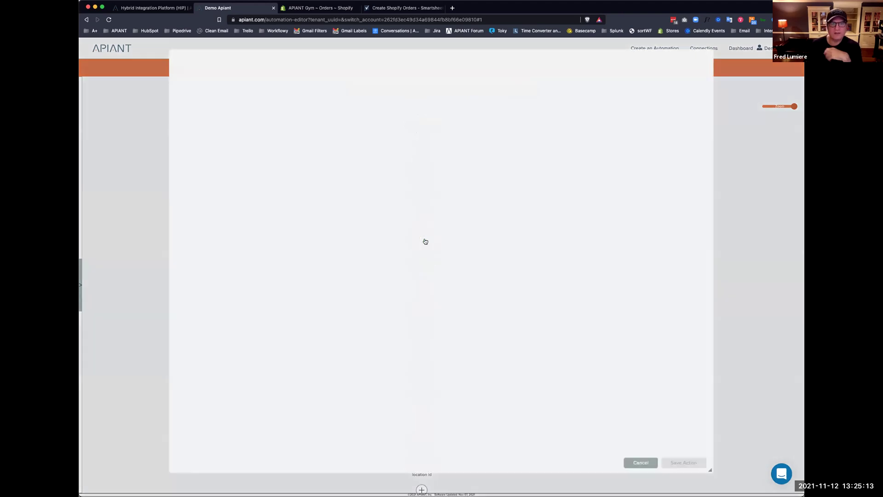
{"action": "left_click", "coordinate": [337, 222]}
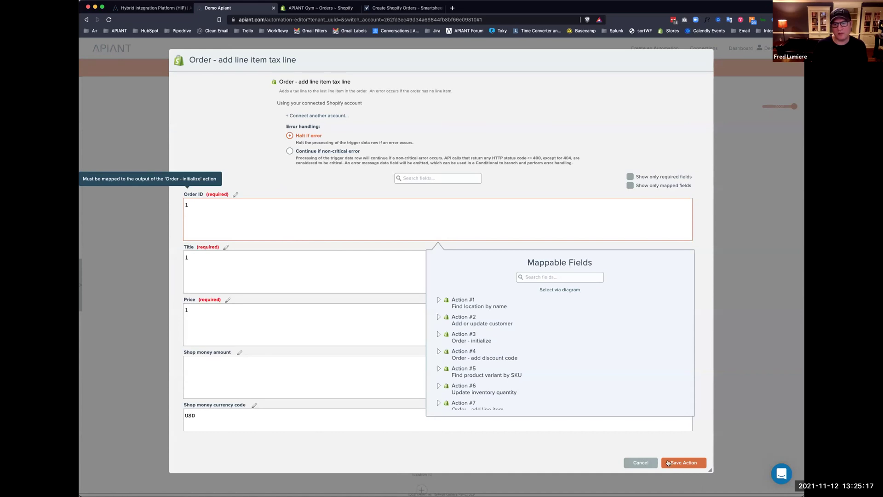
{"action": "left_click", "coordinate": [668, 462]}
Copy the field mappings from the "Order - add line item" action to the "Order - add line item tax line" action
{"action": "mouse_move", "coordinate": [426, 196]}
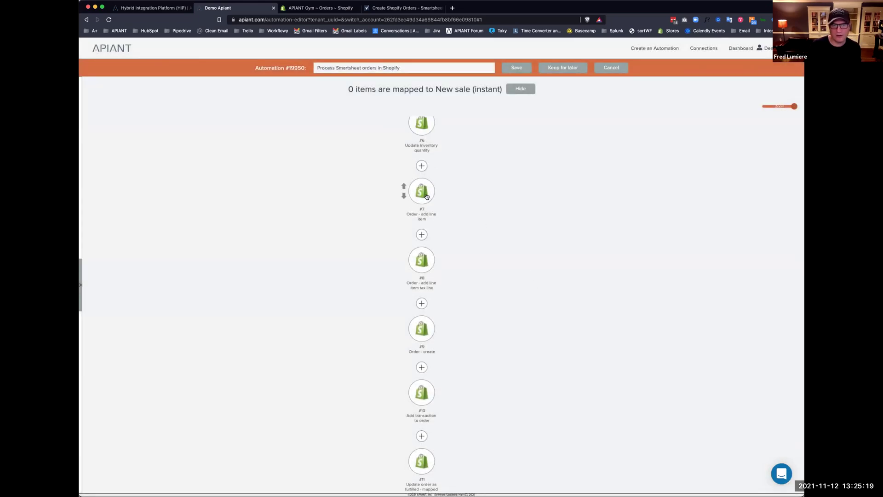
{"action": "left_click", "coordinate": [426, 196]}
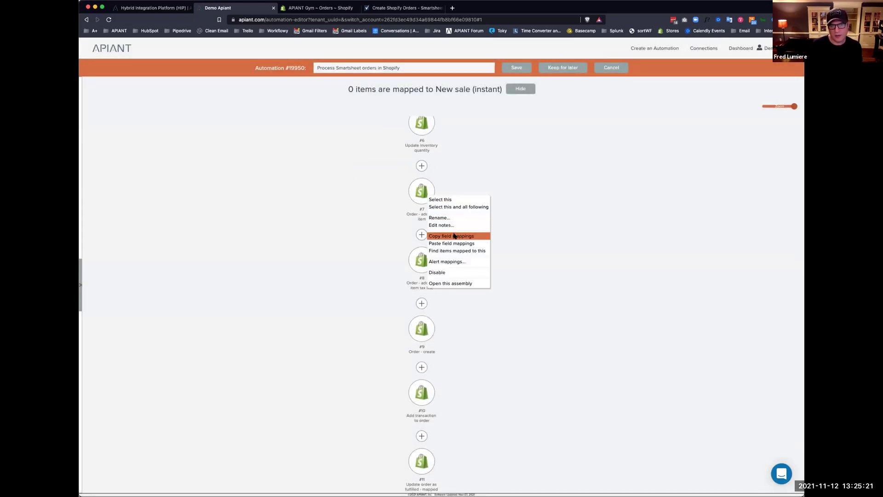
{"action": "left_click", "coordinate": [441, 258]}
{"action": "left_click", "coordinate": [424, 258]}
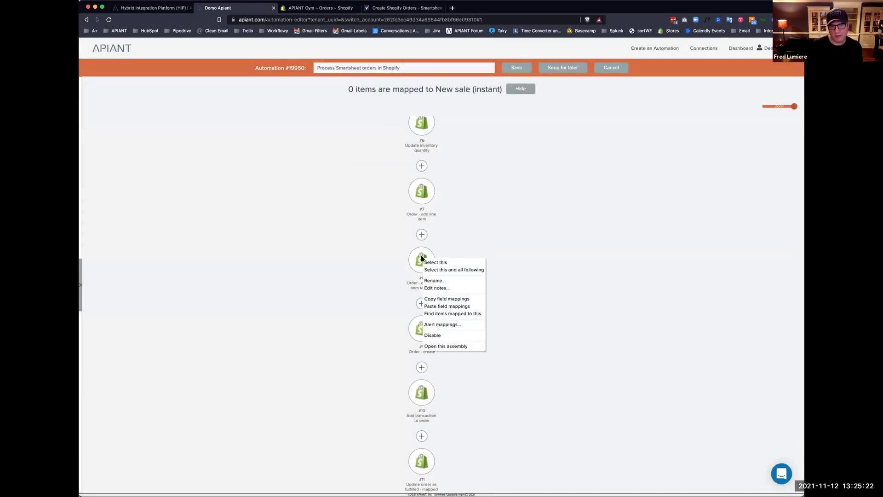
{"action": "left_click", "coordinate": [457, 307]}
In the "Order - add line item tax line" action, replace the Title value with the Updated row's "Tax title 1" field
{"action": "mouse_move", "coordinate": [423, 268]}
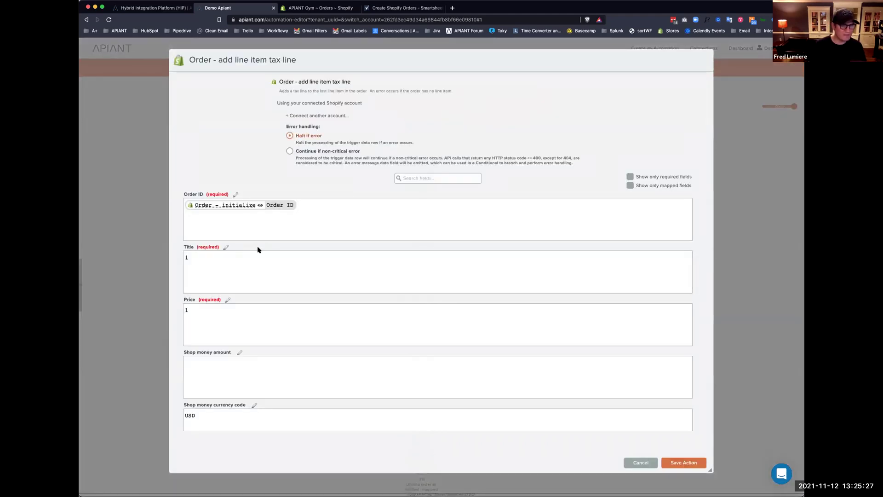
{"action": "scroll", "coordinate": [262, 265], "scroll_direction": "down", "scroll_amount": 5}
{"action": "scroll", "coordinate": [263, 267], "scroll_direction": "up", "scroll_amount": 5}
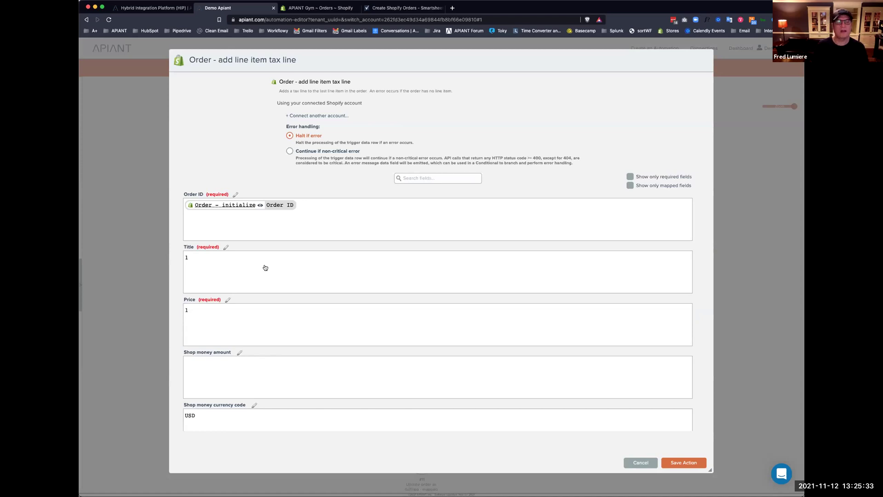
{"action": "left_click", "coordinate": [258, 272]}
{"action": "key", "text": "BackSpace"}
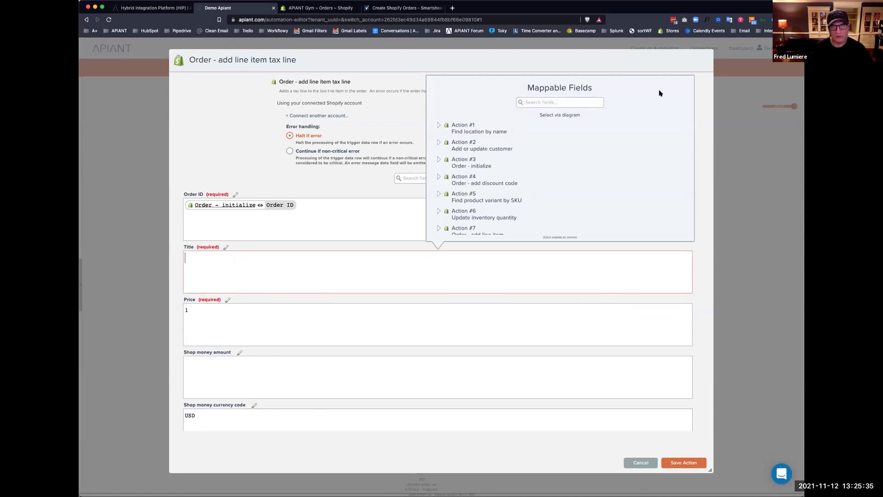
{"action": "type", "text": "title"}
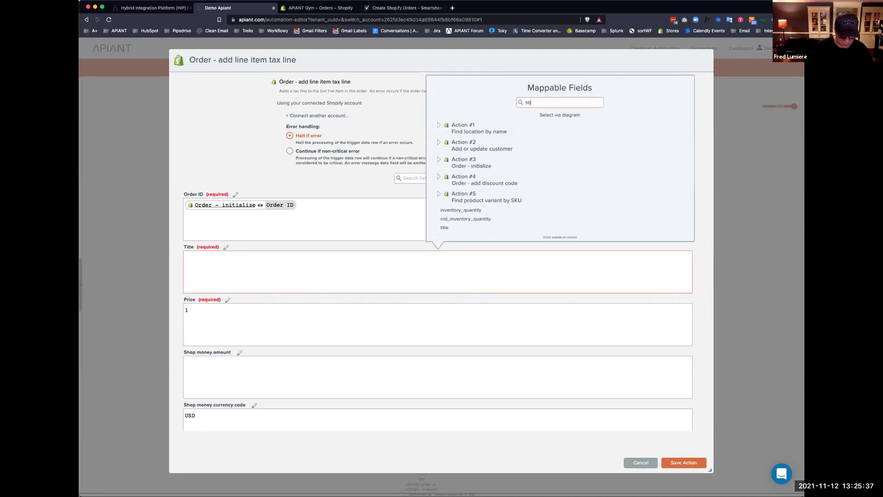
{"action": "scroll", "coordinate": [524, 182], "scroll_direction": "down", "scroll_amount": 2}
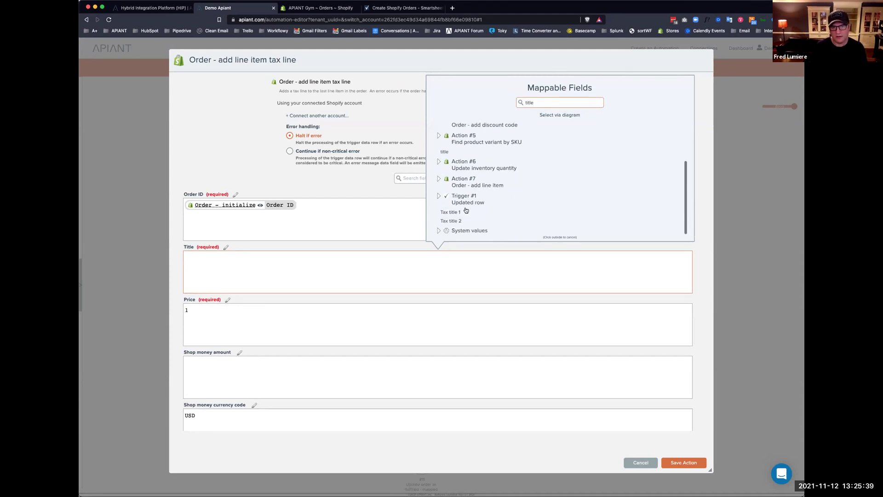
{"action": "left_click", "coordinate": [518, 211]}
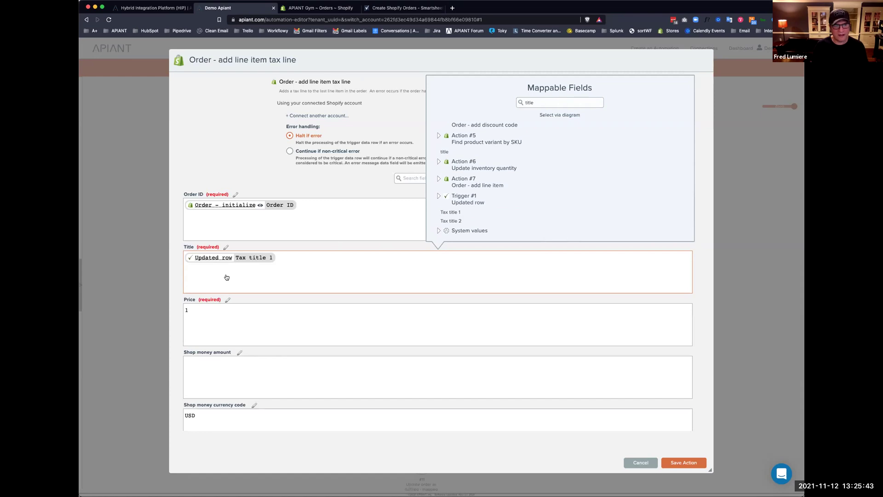
Replace the tax line's Price value with the Updated row's "Tax amount 1" field
{"action": "left_click", "coordinate": [213, 320]}
{"action": "key", "text": "BackSpace"}
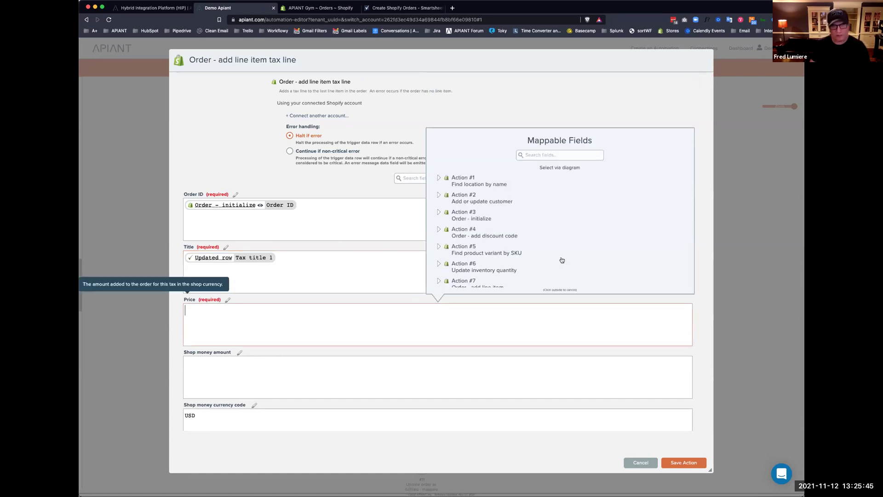
{"action": "type", "text": "tax"}
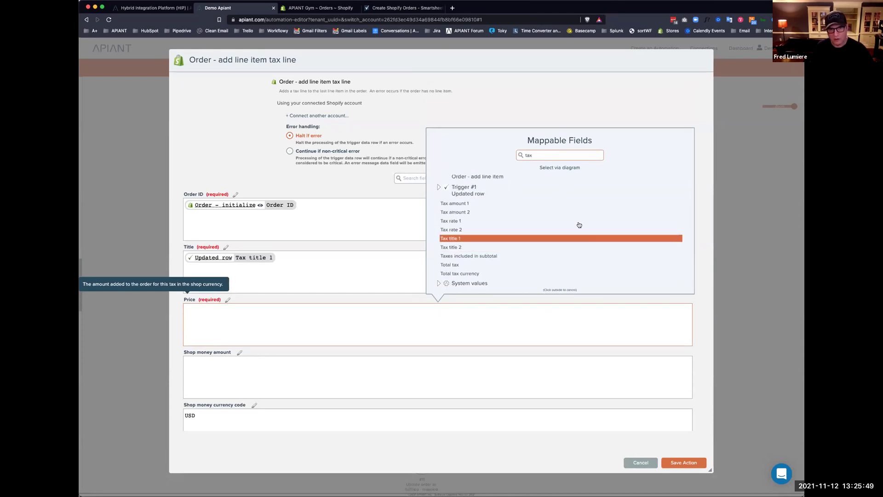
{"action": "left_click", "coordinate": [475, 203]}
Map the tax line's Tax rate to the Updated row's "Tax rate 1" field and save the action
{"action": "scroll", "coordinate": [253, 372], "scroll_direction": "down", "scroll_amount": 5}
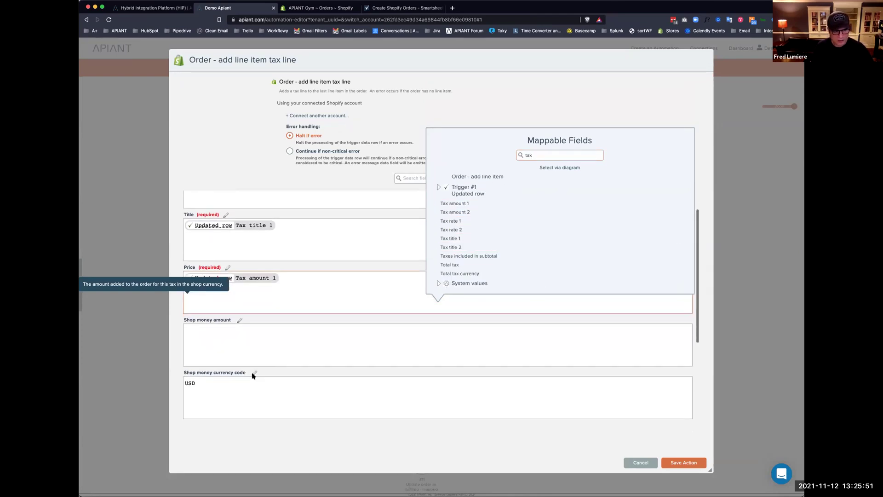
{"action": "left_click", "coordinate": [237, 408]}
{"action": "key", "text": "BackSpace"}
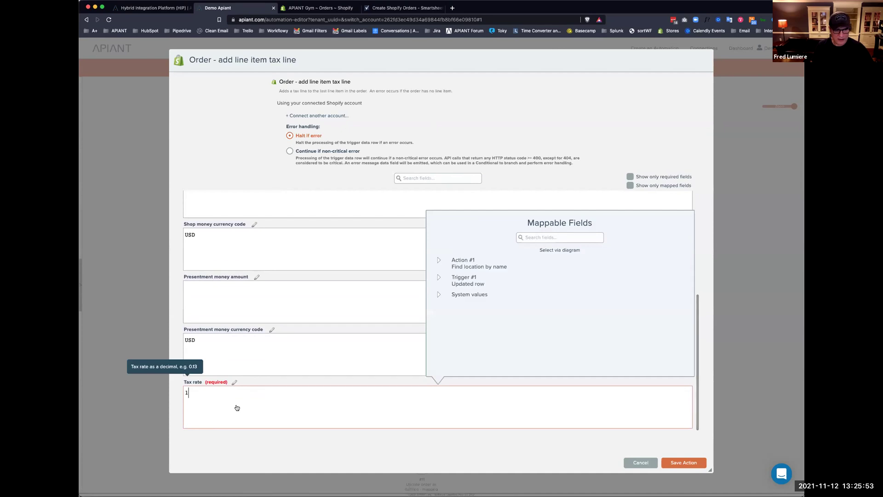
{"action": "type", "text": "tax"}
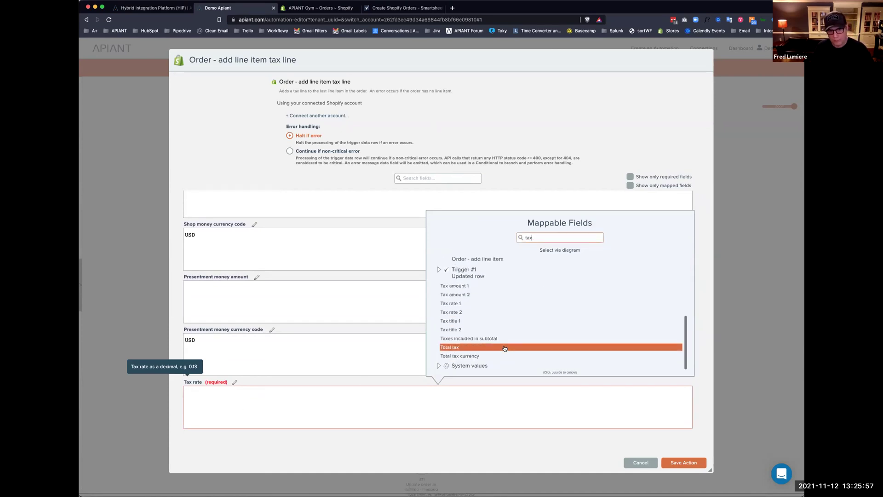
{"action": "left_click", "coordinate": [470, 303]}
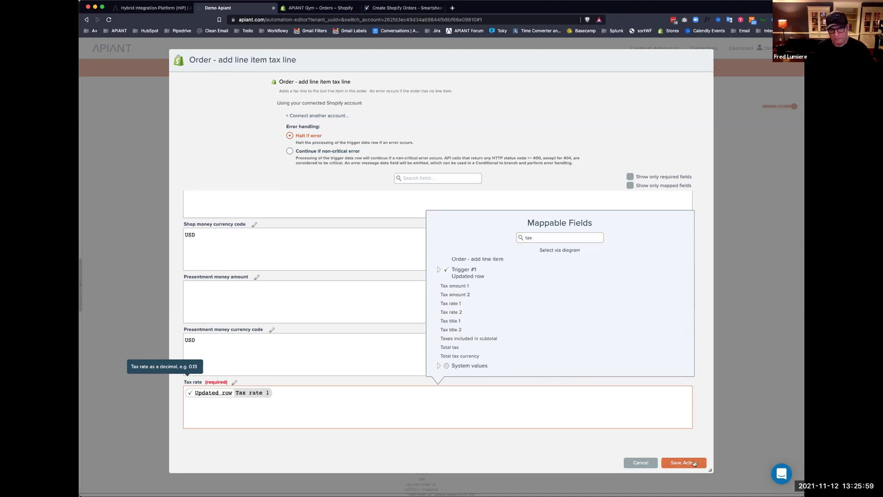
{"action": "left_click", "coordinate": [682, 462]}
In the "Order - create" action, map Order ID to the "Order - initialize" action's "Order ID" field and save the action
{"action": "scroll", "coordinate": [465, 313], "scroll_direction": "down", "scroll_amount": 3}
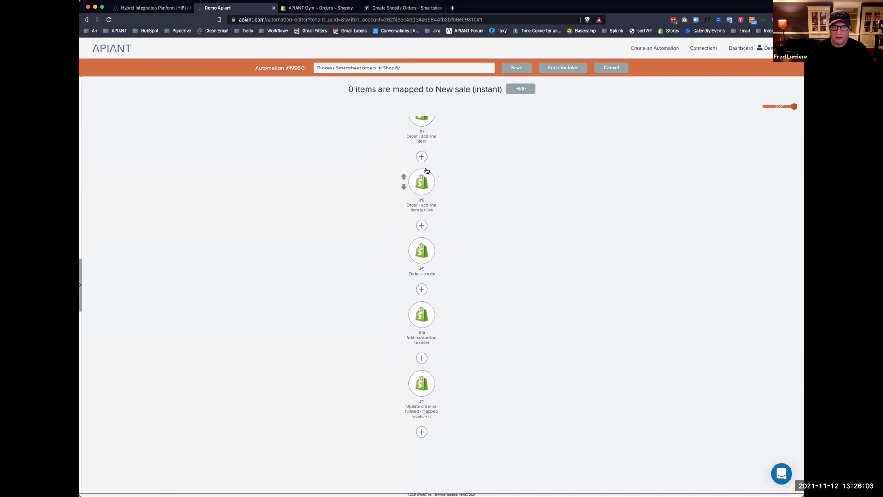
{"action": "left_click", "coordinate": [424, 255]}
{"action": "left_click", "coordinate": [345, 212]}
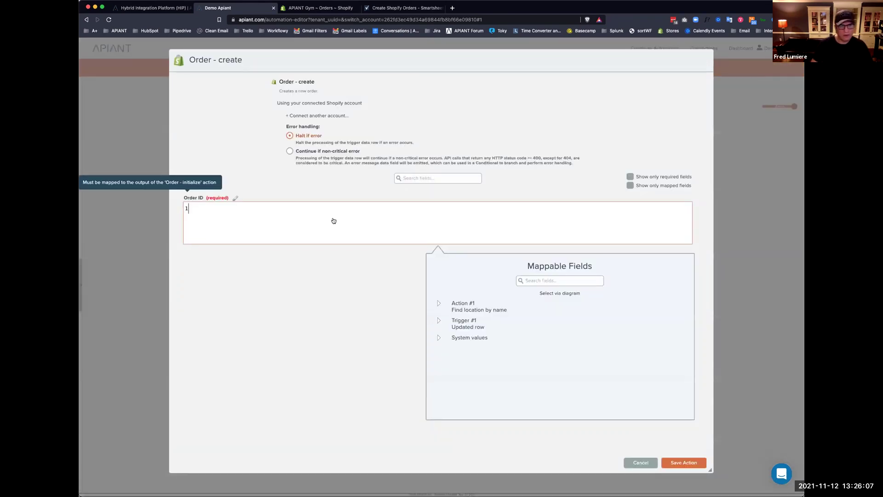
{"action": "left_click", "coordinate": [559, 294]}
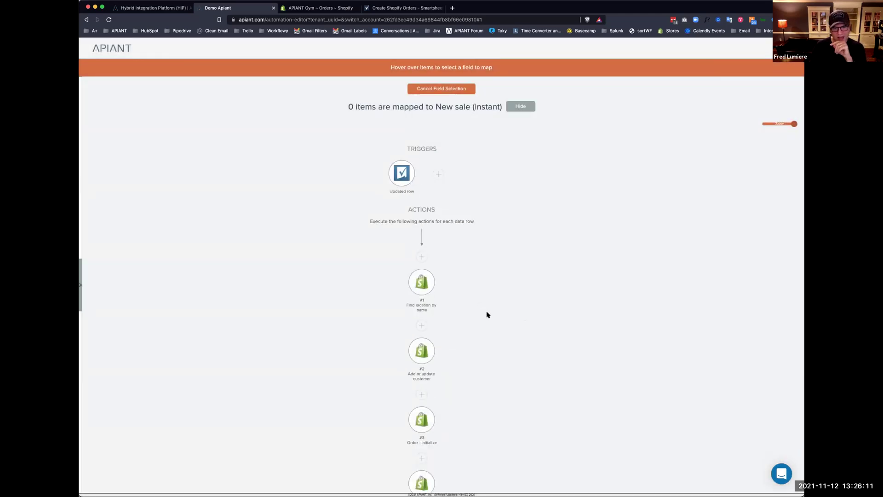
{"action": "scroll", "coordinate": [488, 315], "scroll_direction": "down", "scroll_amount": 3}
{"action": "mouse_move", "coordinate": [416, 316]}
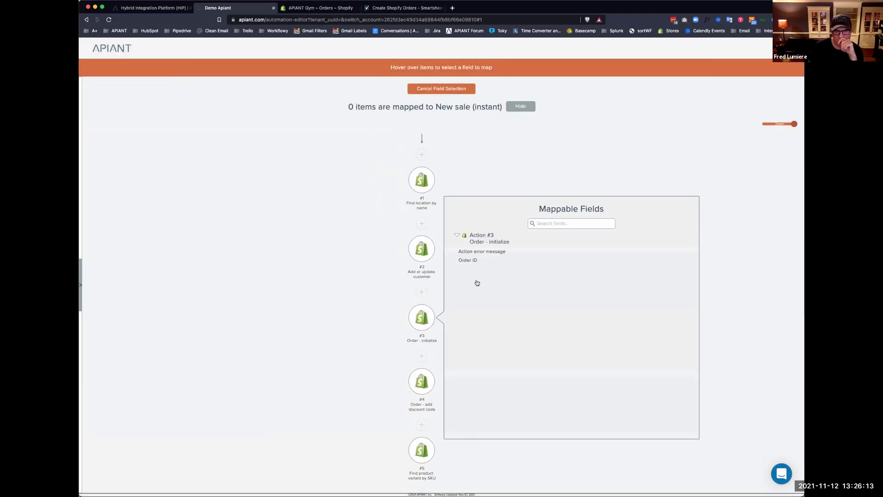
{"action": "left_click", "coordinate": [469, 261]}
{"action": "left_click", "coordinate": [684, 462]}
In the "Add transaction to order" action, remap Order ID to the "Order - create" action's "Order ID" field
{"action": "scroll", "coordinate": [477, 336], "scroll_direction": "down", "scroll_amount": 3}
{"action": "scroll", "coordinate": [477, 338], "scroll_direction": "down", "scroll_amount": 3}
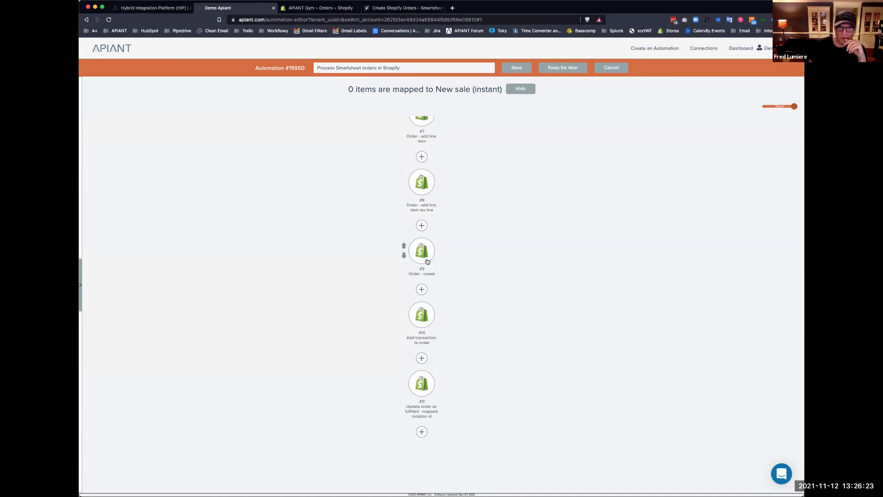
{"action": "left_click", "coordinate": [424, 311]}
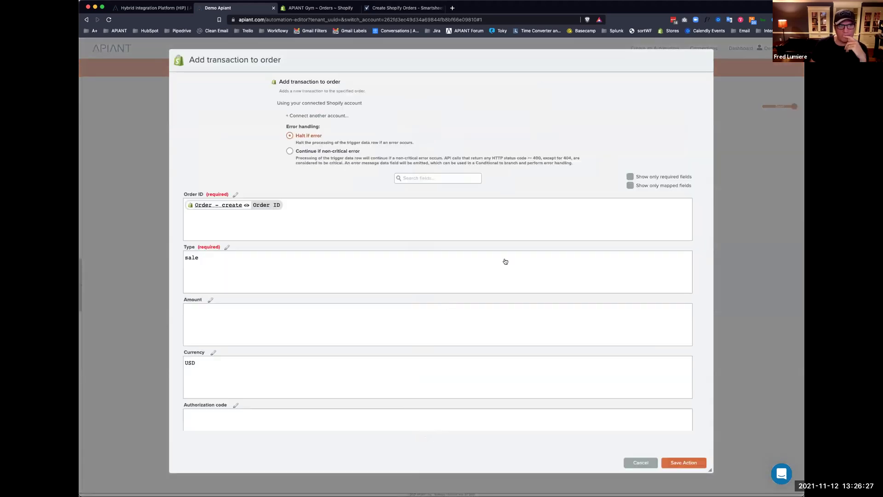
{"action": "left_click", "coordinate": [344, 218]}
{"action": "key", "text": "BackSpace"}
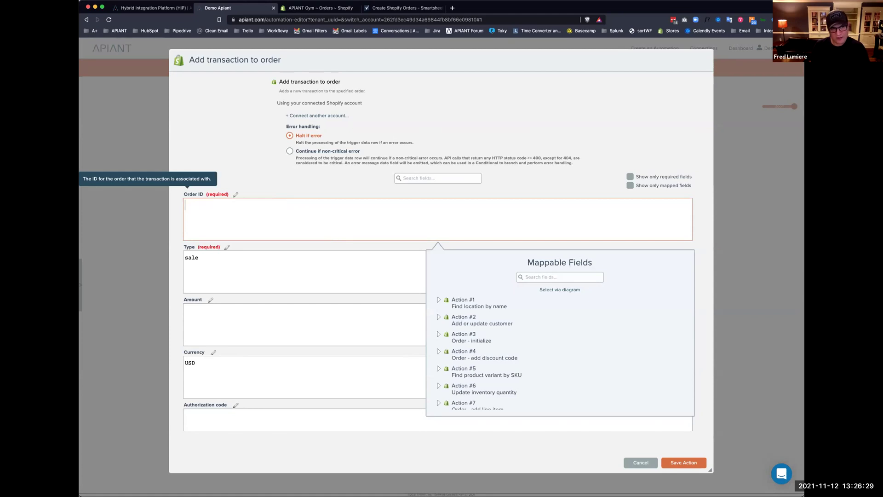
{"action": "left_click", "coordinate": [559, 290]}
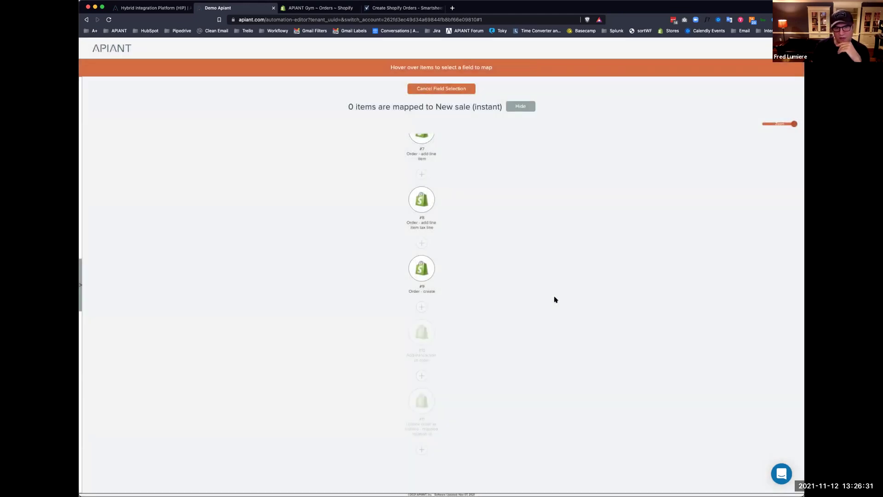
{"action": "mouse_move", "coordinate": [423, 269]}
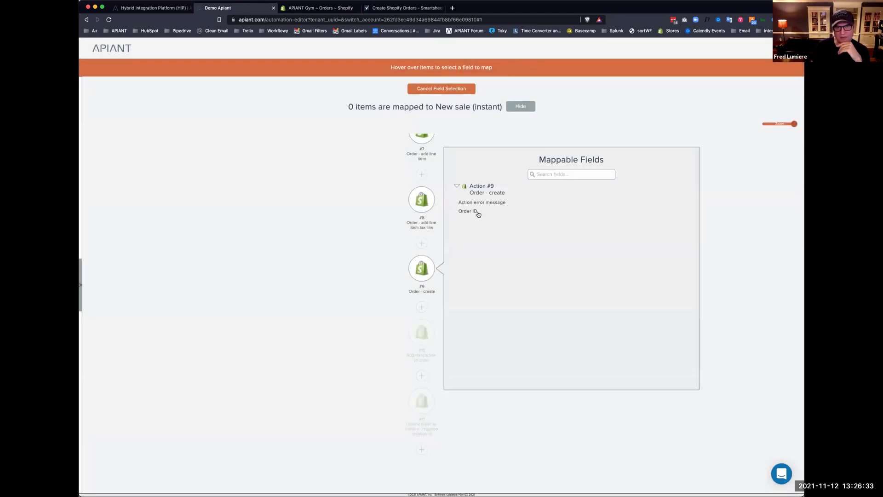
{"action": "left_click", "coordinate": [478, 212]}
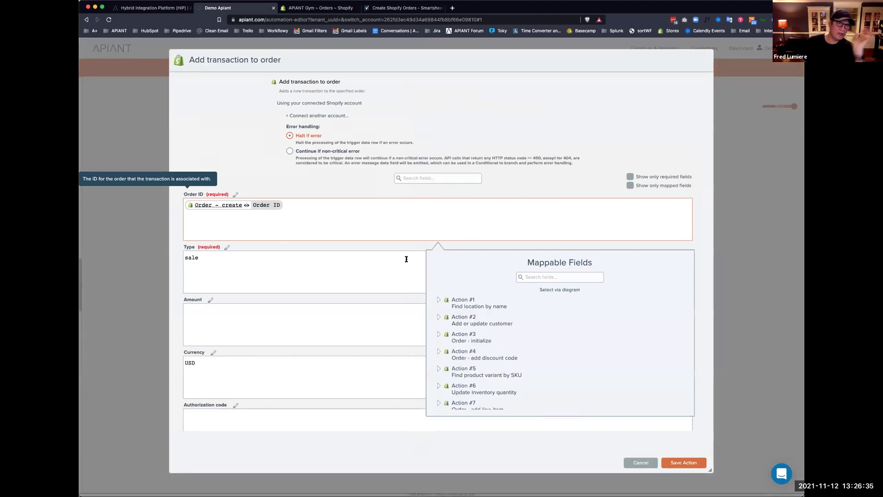
Search the mappable fields for "type" to check the options for the transaction's Type field
{"action": "left_click", "coordinate": [278, 273]}
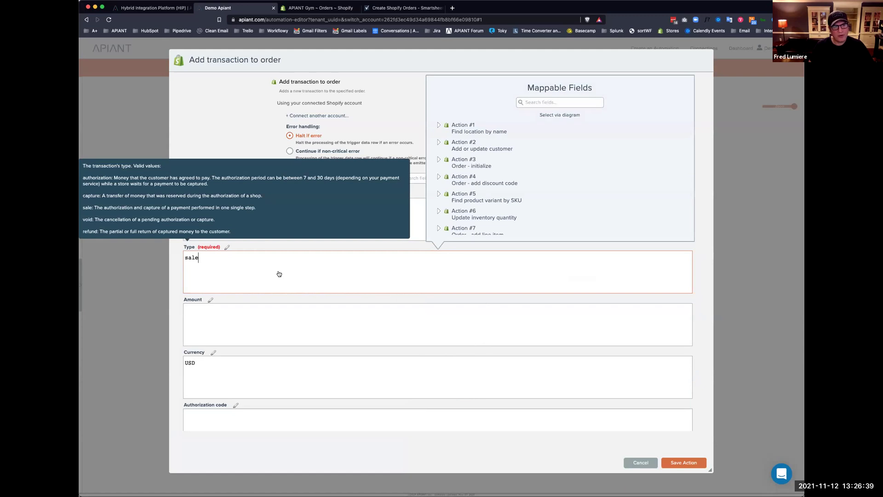
{"action": "left_click", "coordinate": [539, 101]}
{"action": "type", "text": "type"}
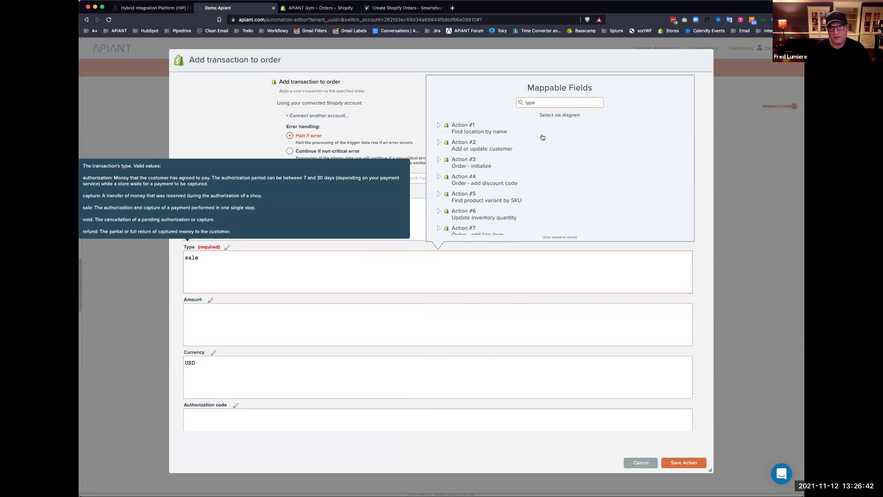
{"action": "scroll", "coordinate": [542, 137], "scroll_direction": "down", "scroll_amount": 4}
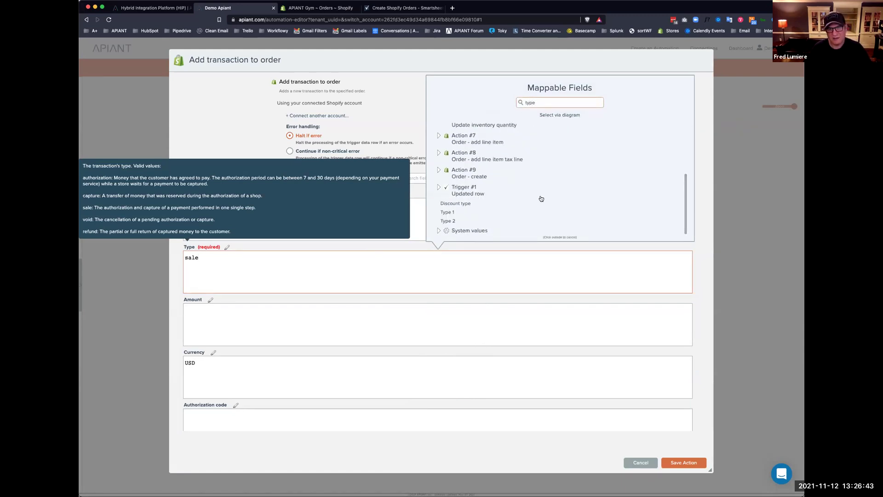
{"action": "left_click", "coordinate": [261, 174]}
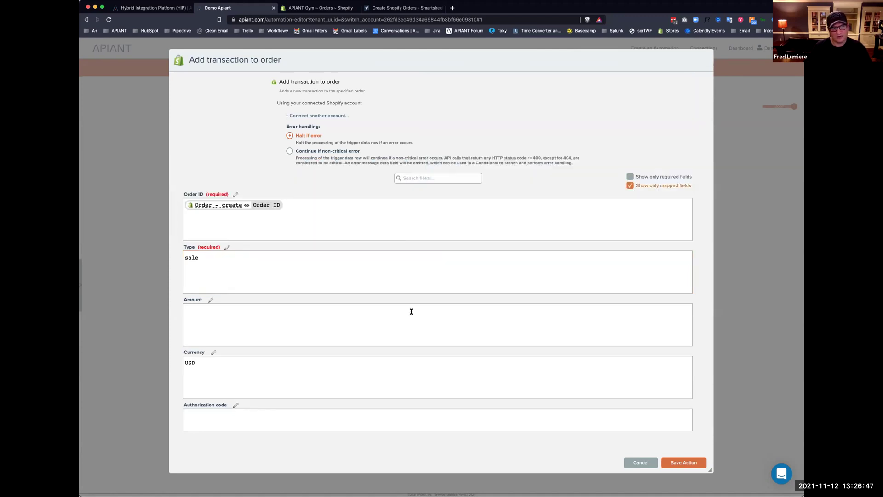
In the "Add transaction to order" action, replace the Gateway value with "Smartsheet"
{"action": "left_click", "coordinate": [255, 365]}
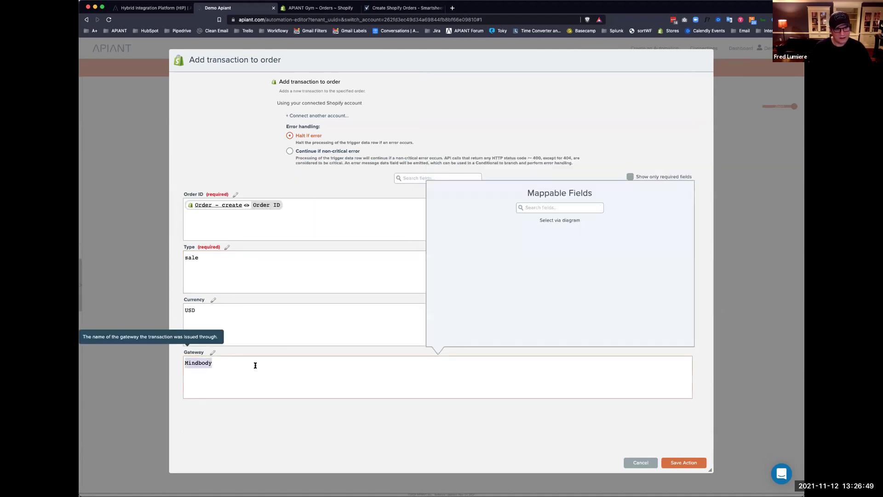
{"action": "type", "text": "Smartsheet"}
{"action": "left_click", "coordinate": [352, 404]}
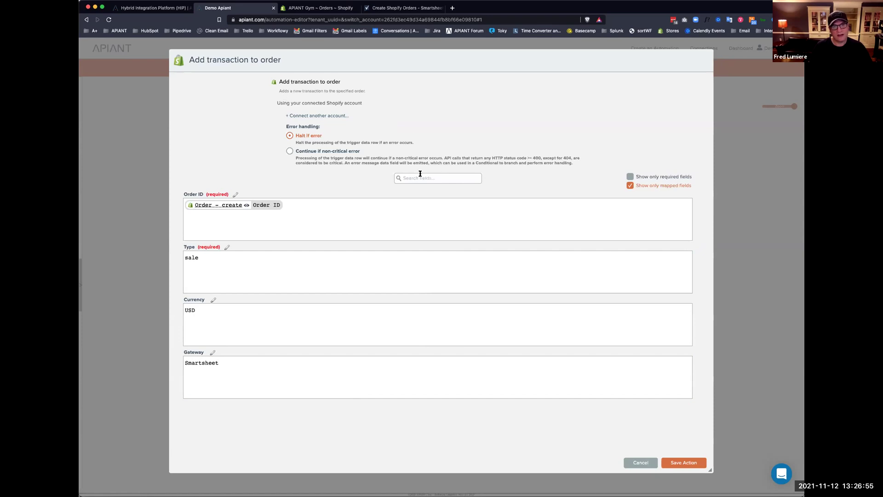
Map the transaction's Amount to the Updated row's "Amount paid" field and save the action
{"action": "left_click", "coordinate": [405, 178]}
{"action": "type", "text": "amount"}
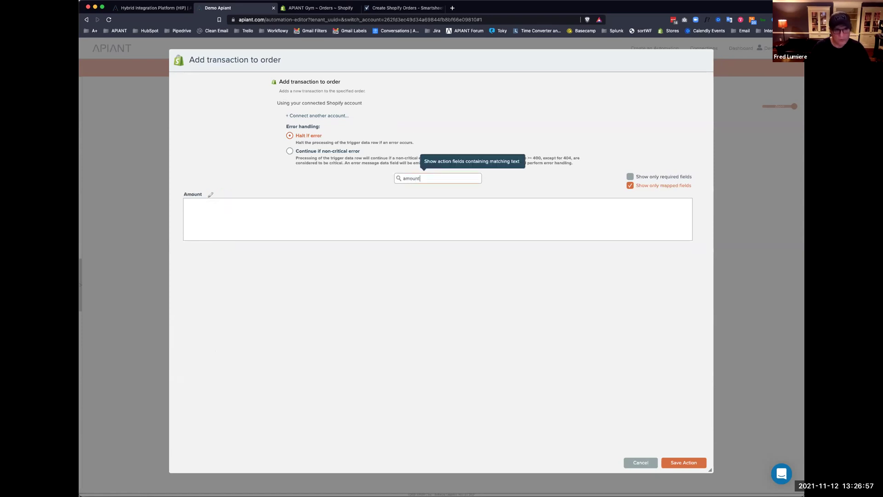
{"action": "left_click", "coordinate": [240, 207]}
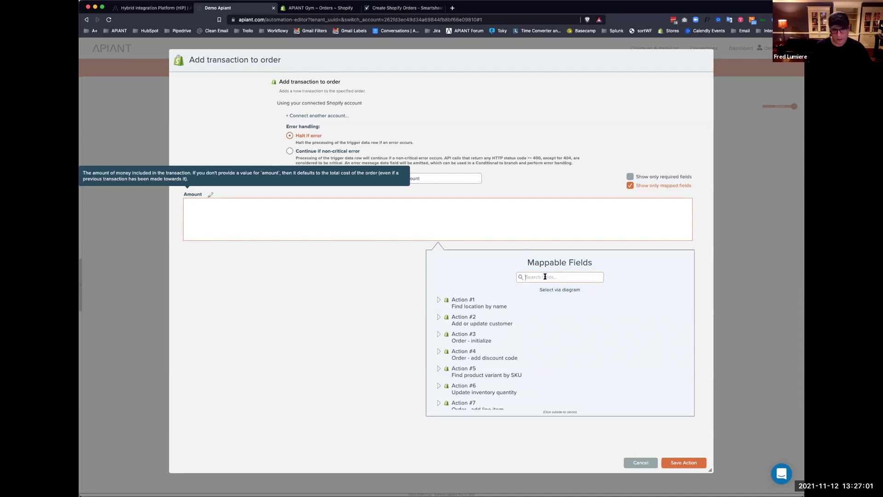
{"action": "left_click", "coordinate": [526, 277]}
{"action": "type", "text": "amount"}
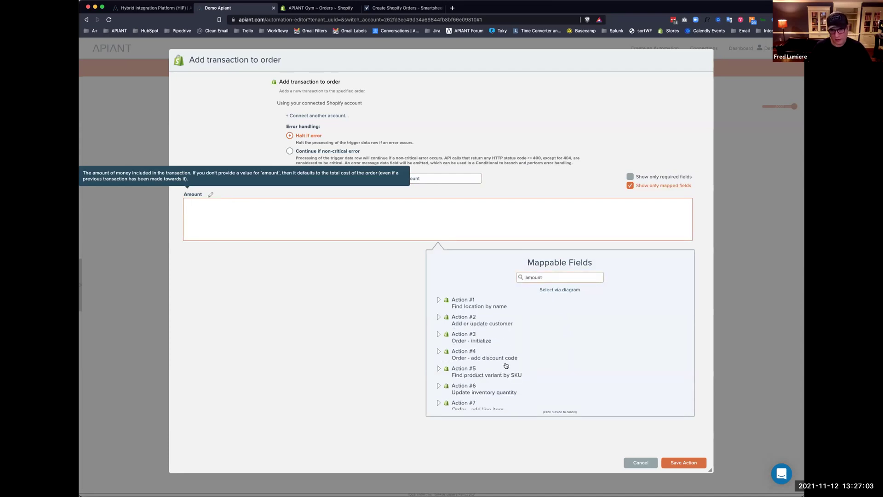
{"action": "scroll", "coordinate": [506, 365], "scroll_direction": "down", "scroll_amount": 5}
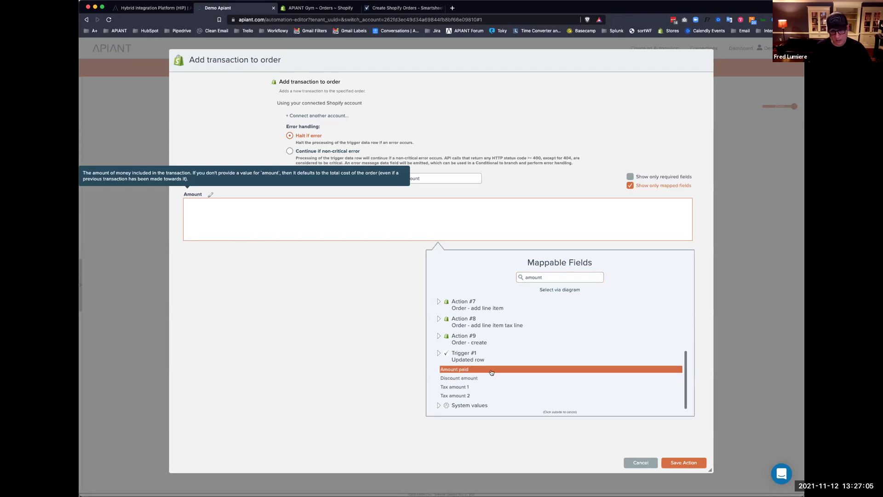
{"action": "left_click", "coordinate": [492, 371]}
{"action": "left_click", "coordinate": [669, 463]}
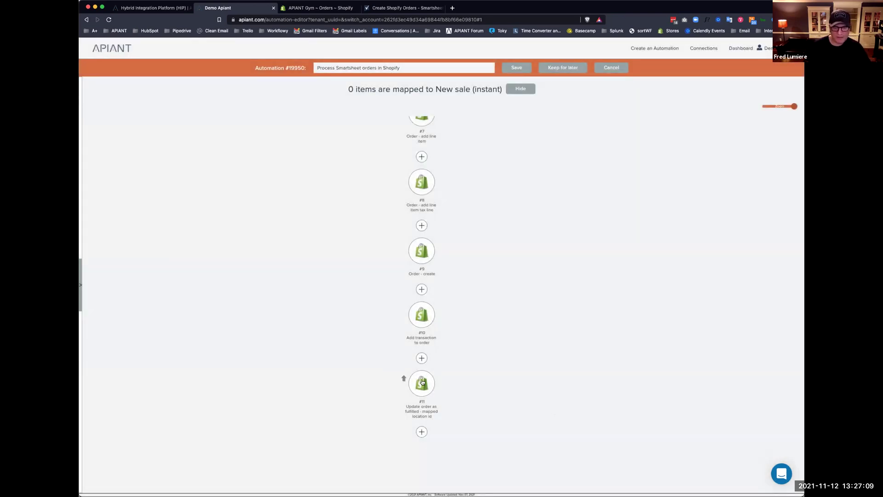
Remap the Order ID of action #11, Update order as fulfilled, to the Order ID from action #9, Order - create
{"action": "left_click", "coordinate": [432, 398]}
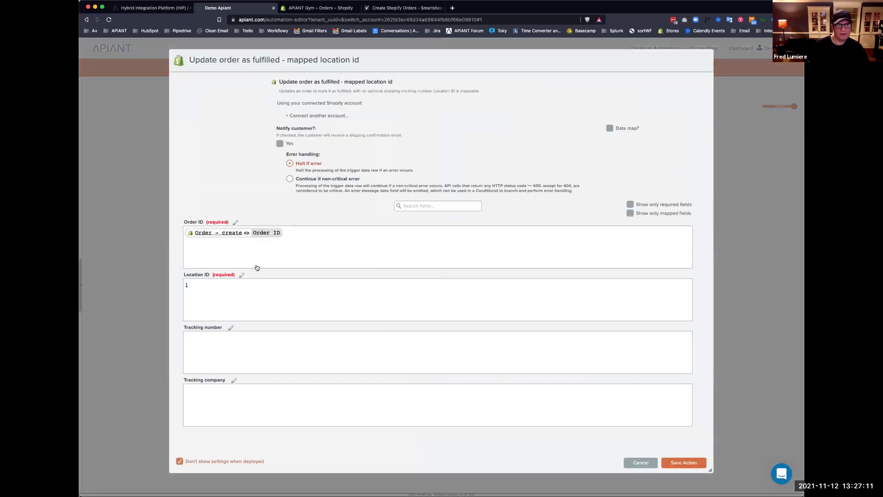
{"action": "left_click", "coordinate": [339, 235]}
{"action": "key", "text": "BackSpace"}
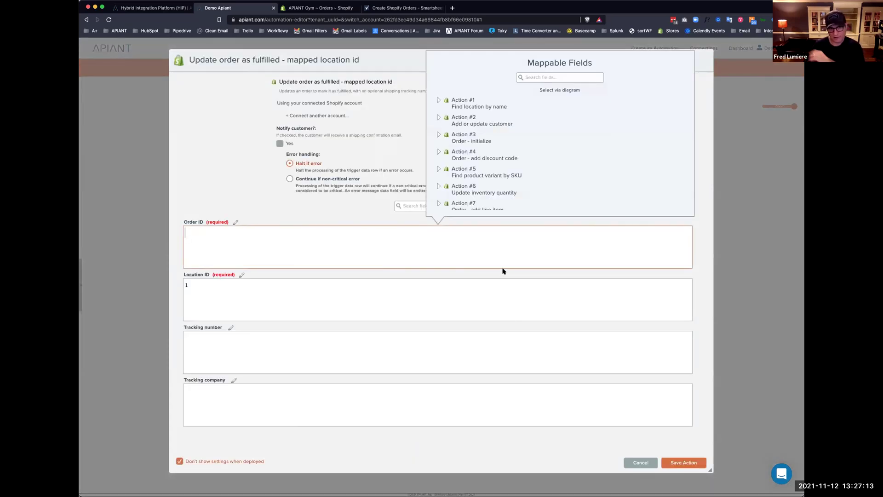
{"action": "left_click", "coordinate": [555, 91]}
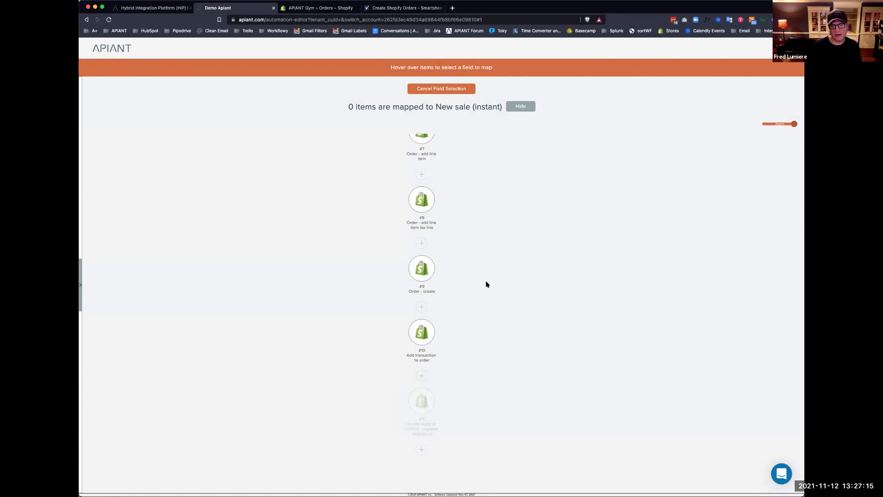
{"action": "mouse_move", "coordinate": [419, 270]}
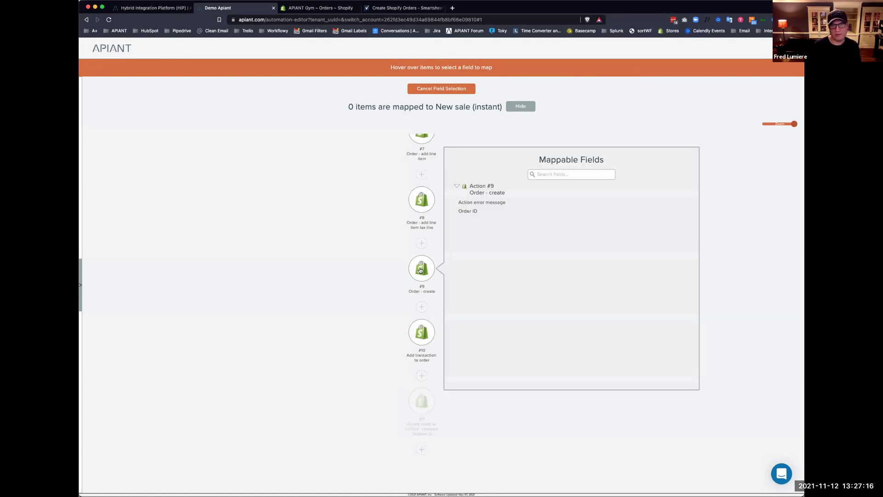
{"action": "left_click", "coordinate": [473, 212]}
Map the Location ID to the Location ID from Find location by name, show only mapped fields, and save the action
{"action": "left_click", "coordinate": [251, 298]}
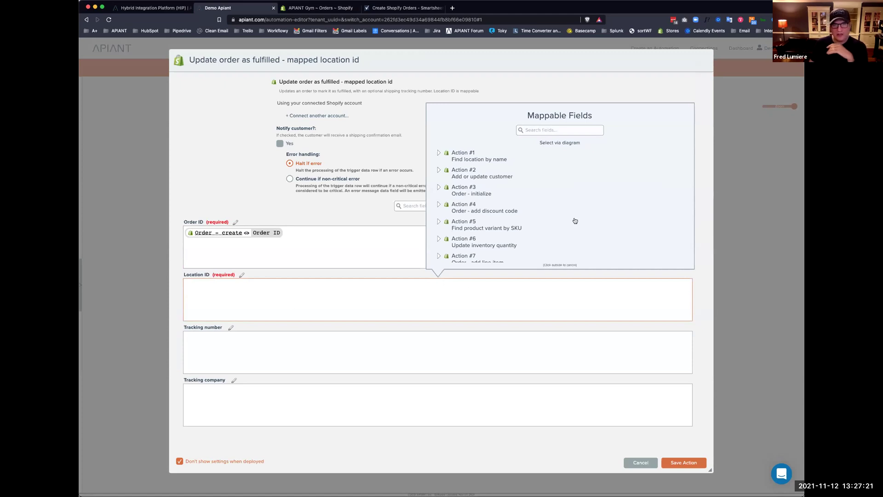
{"action": "left_click", "coordinate": [439, 154]}
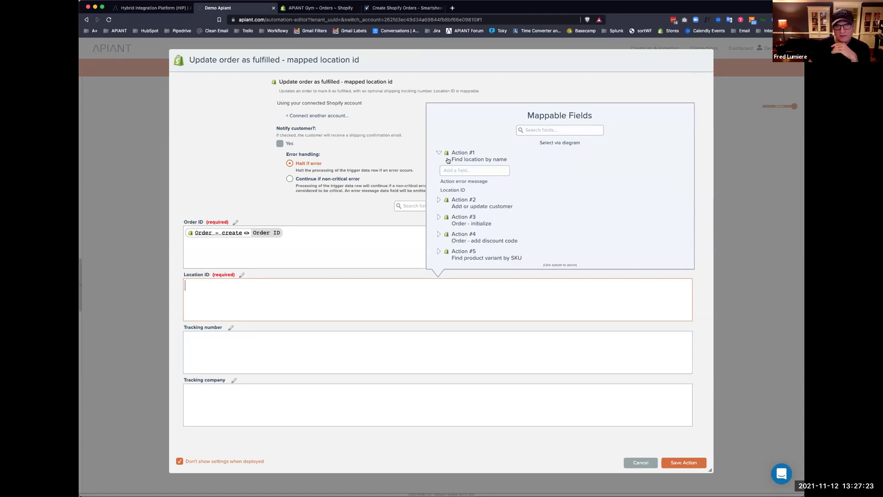
{"action": "left_click", "coordinate": [455, 190]}
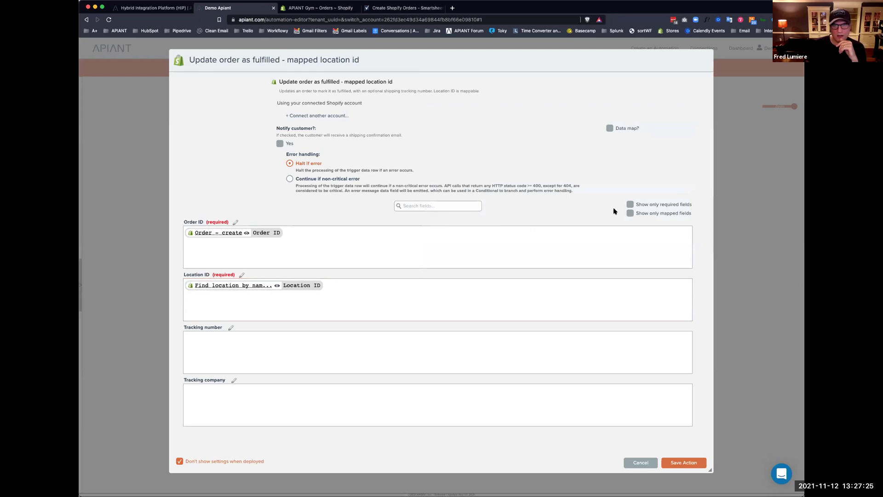
{"action": "left_click", "coordinate": [630, 213]}
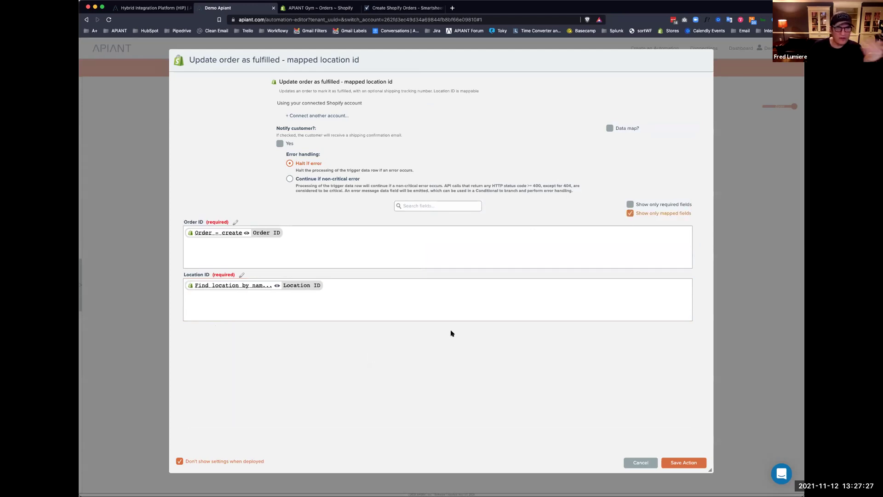
{"action": "left_click", "coordinate": [683, 463]}
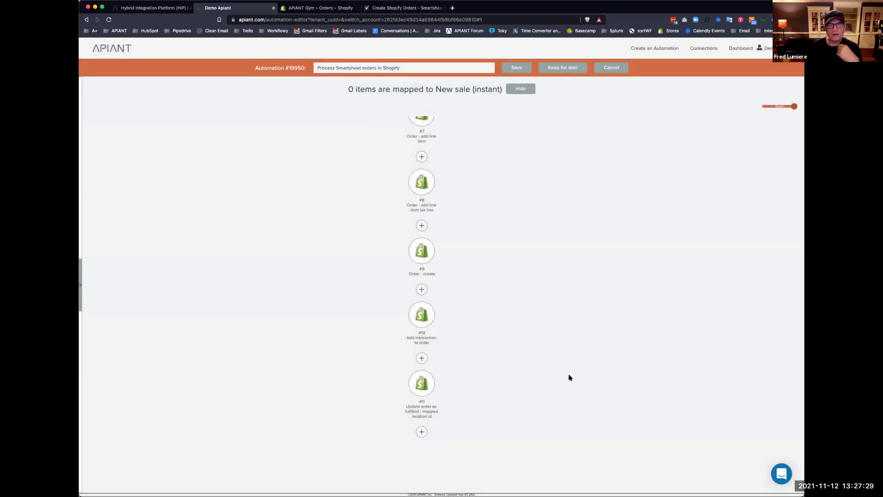
Save the automation as a new version with the version information "Finished mapping"
{"action": "scroll", "coordinate": [567, 380], "scroll_direction": "down", "scroll_amount": 10}
{"action": "scroll", "coordinate": [554, 384], "scroll_direction": "up", "scroll_amount": 3}
{"action": "left_click", "coordinate": [516, 68]}
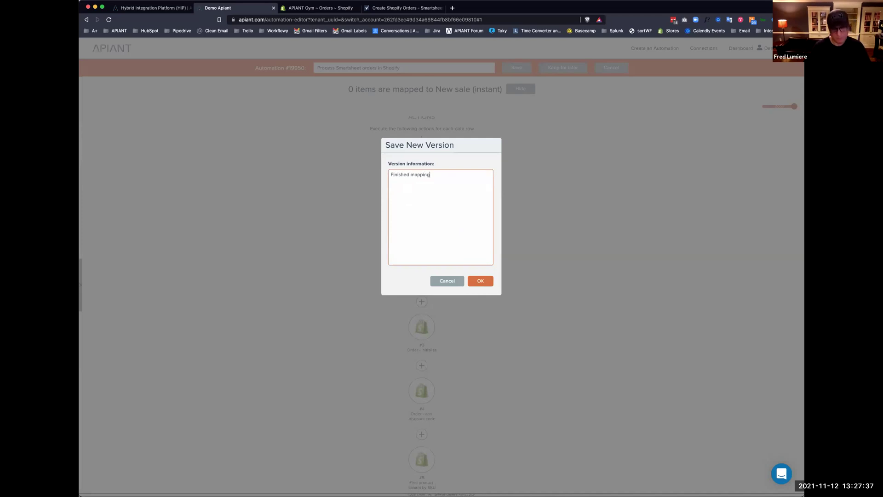
{"action": "left_click", "coordinate": [478, 280]}
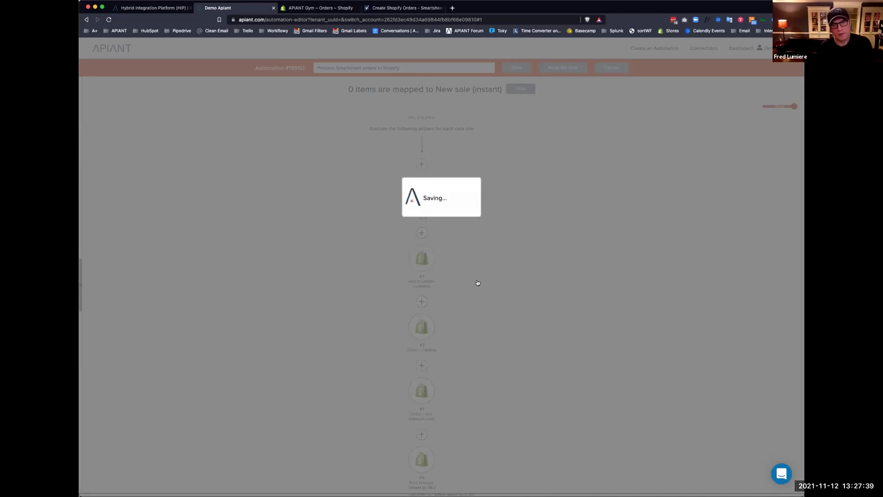
View the version history of the Process Smartsheet orders in Shopify automation and close it
{"action": "left_click", "coordinate": [476, 242]}
{"action": "mouse_move", "coordinate": [503, 276]}
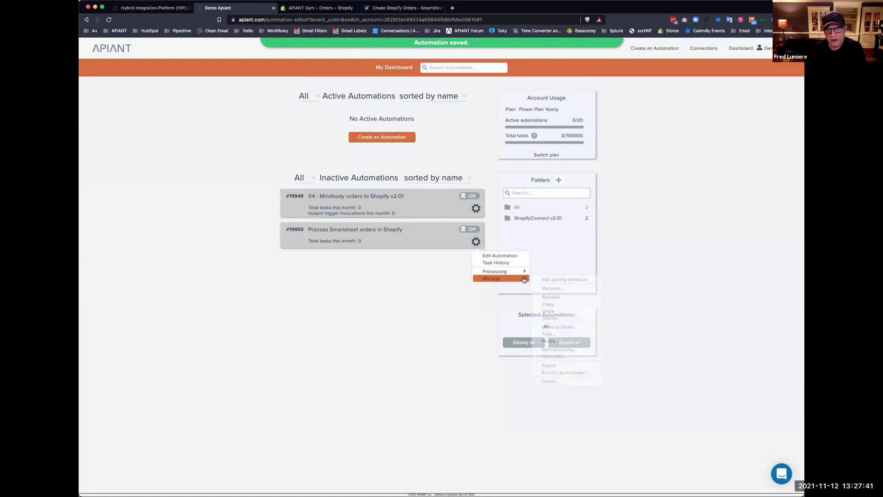
{"action": "left_click", "coordinate": [559, 288]}
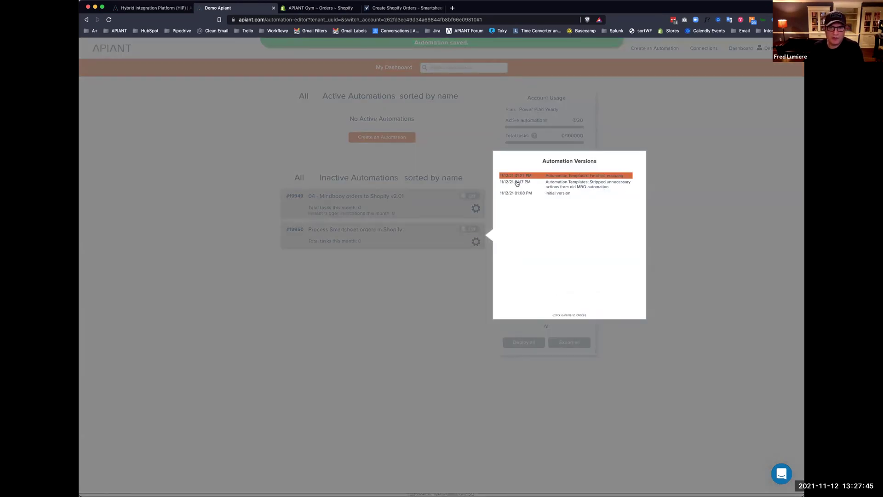
{"action": "left_click", "coordinate": [407, 319]}
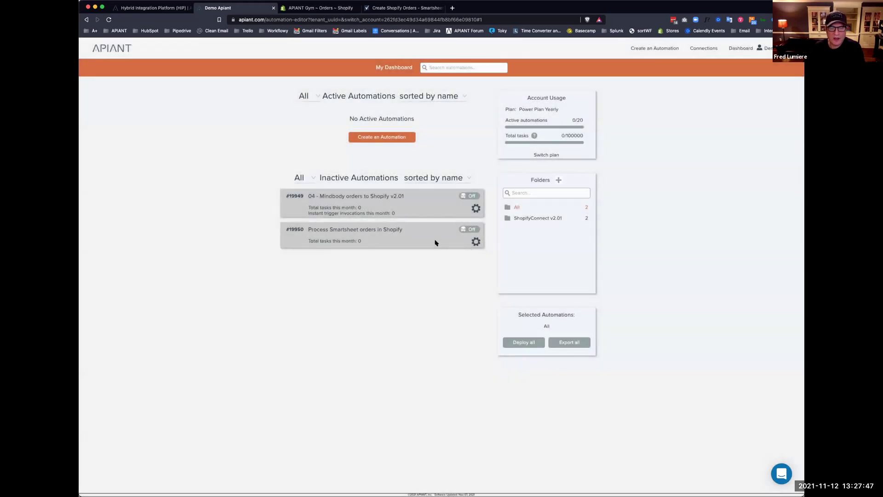
{"action": "left_click", "coordinate": [466, 229]}
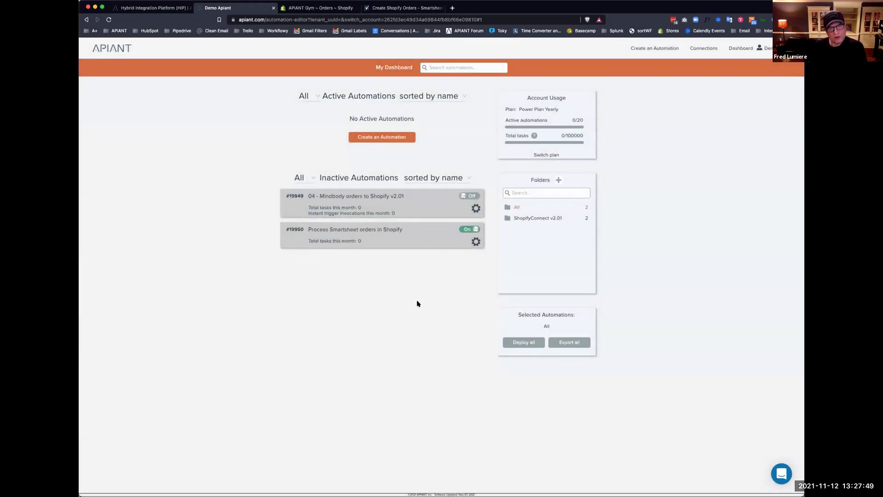
{"action": "left_click", "coordinate": [475, 143]}
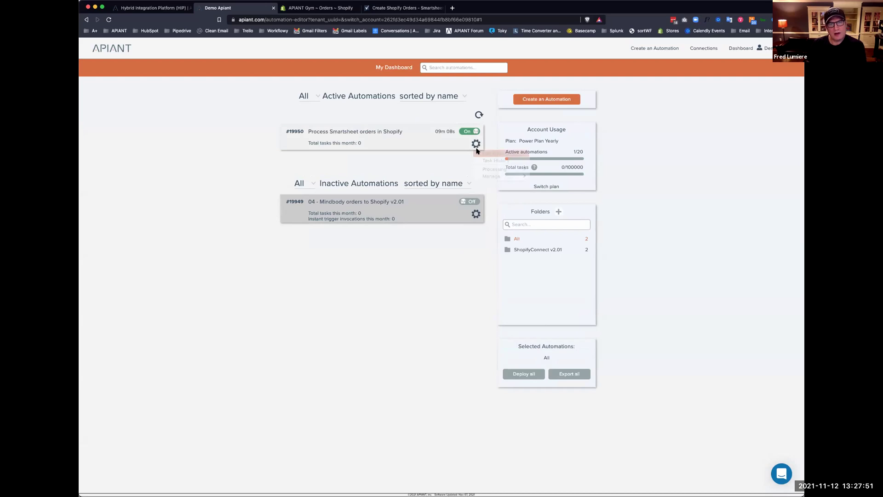
{"action": "left_click", "coordinate": [469, 132]}
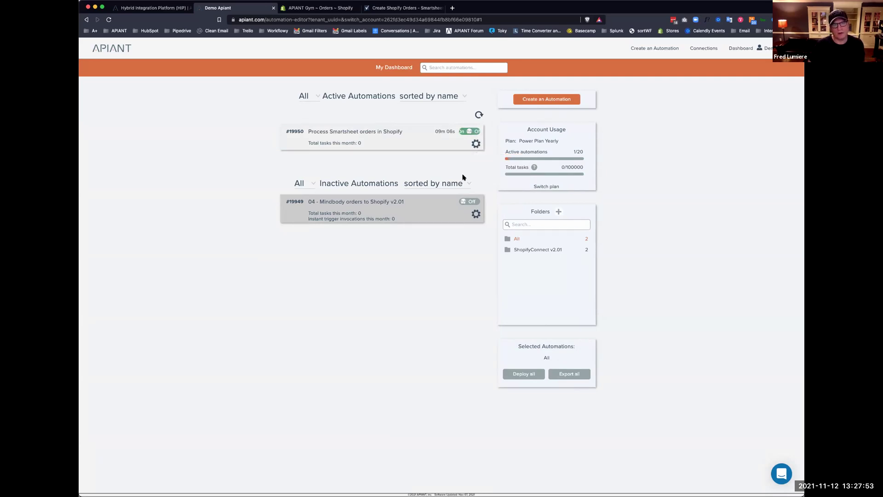
Reopen the Process Smartsheet orders in Shopify automation for editing and open its Updated row trigger, checking the Create Shopify Orders sheet's columns
{"action": "left_click", "coordinate": [475, 243]}
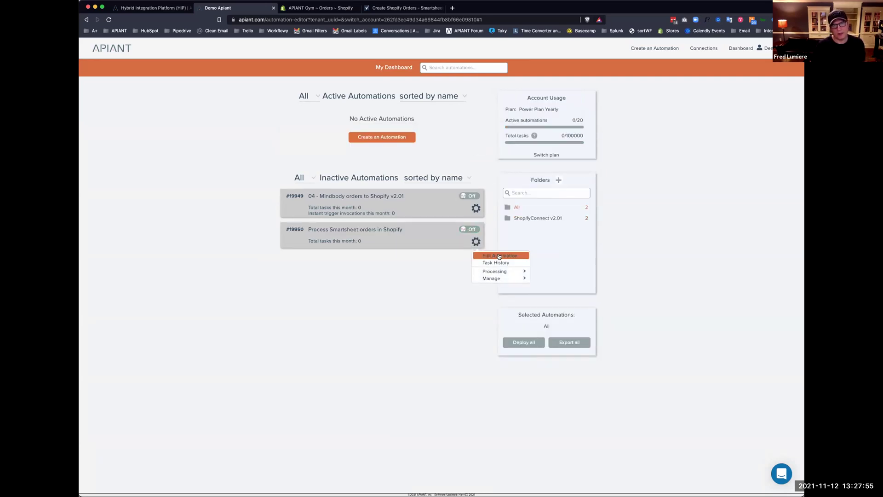
{"action": "left_click", "coordinate": [499, 257]}
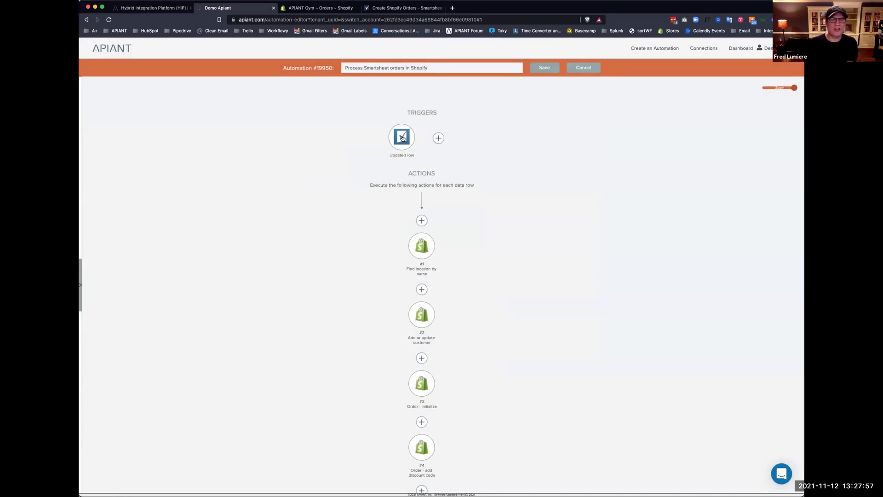
{"action": "mouse_move", "coordinate": [402, 137]}
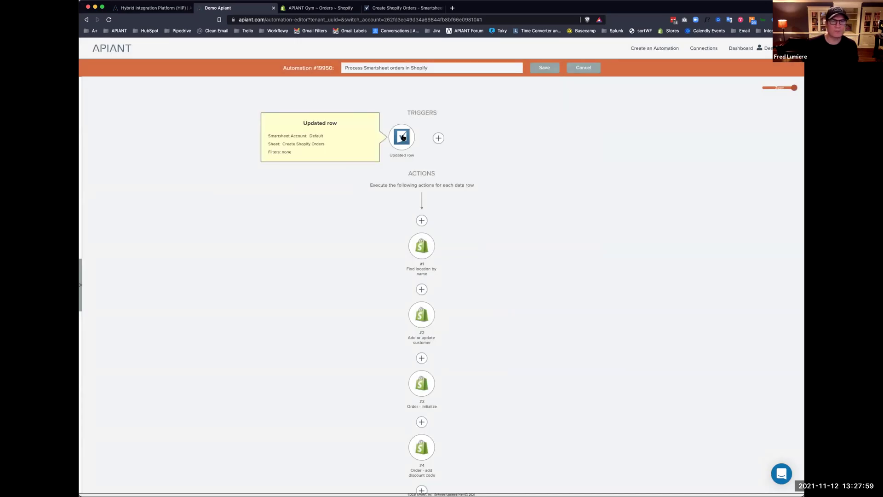
{"action": "left_click", "coordinate": [402, 137]}
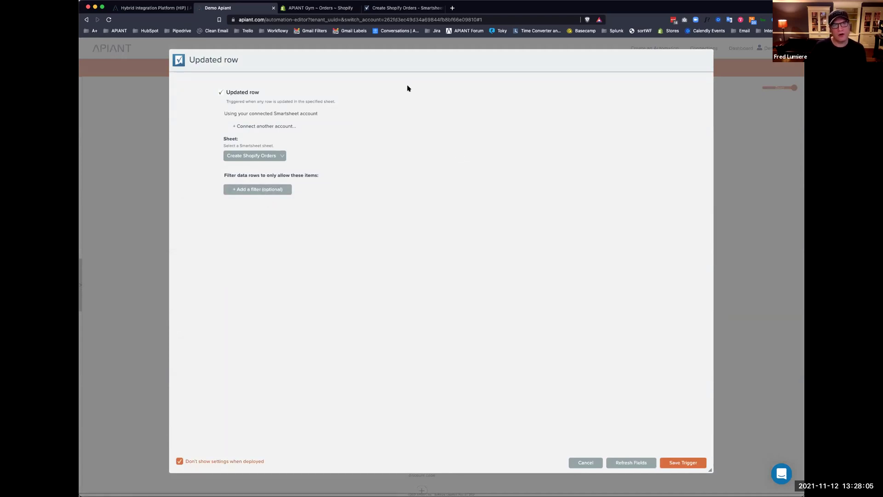
{"action": "left_click", "coordinate": [400, 8]}
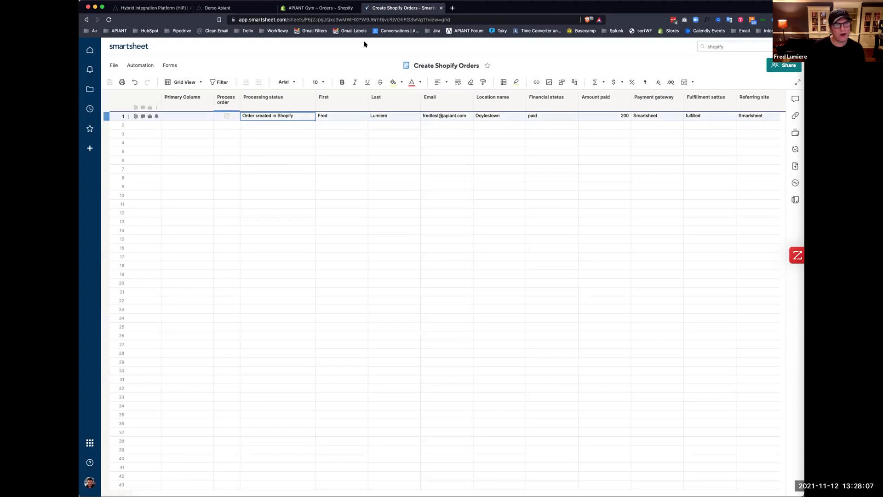
{"action": "left_click", "coordinate": [230, 7]}
Add a filter to the Updated row trigger allowing only rows where Process order Equals true, and save the trigger
{"action": "left_click", "coordinate": [255, 195]}
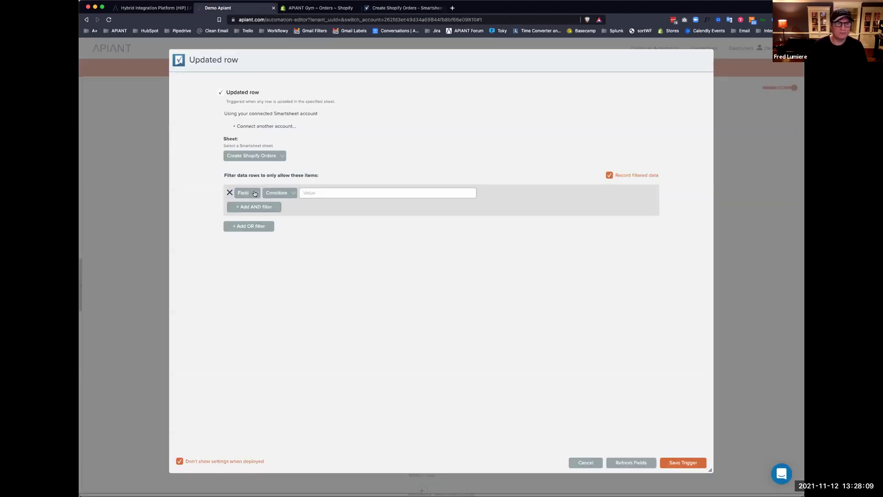
{"action": "left_click", "coordinate": [252, 193]}
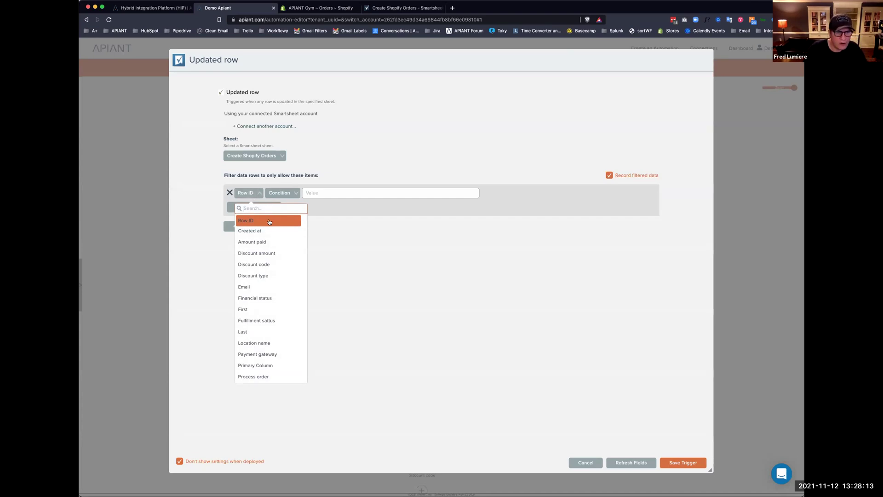
{"action": "type", "text": "pro"}
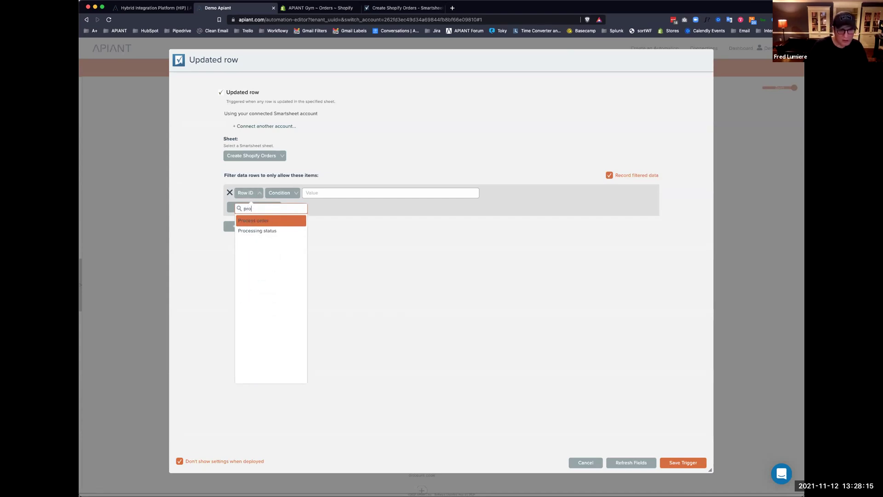
{"action": "left_click", "coordinate": [258, 220]}
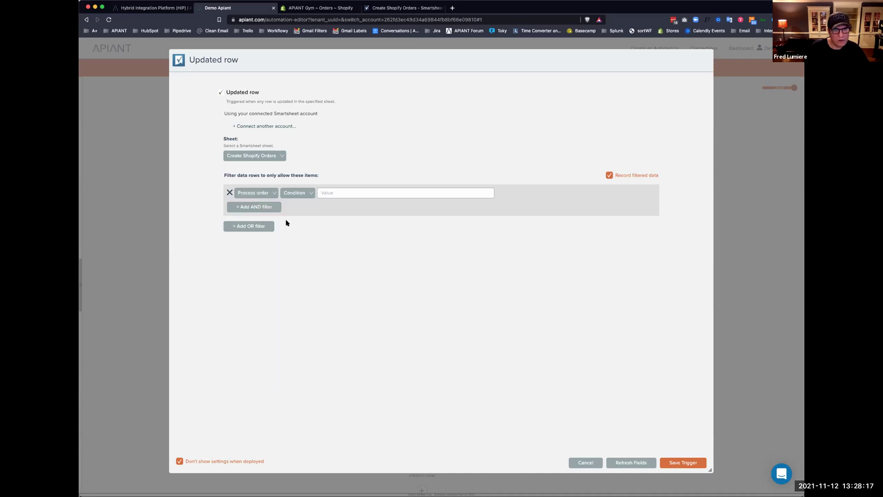
{"action": "left_click", "coordinate": [305, 194]}
{"action": "left_click", "coordinate": [314, 220]}
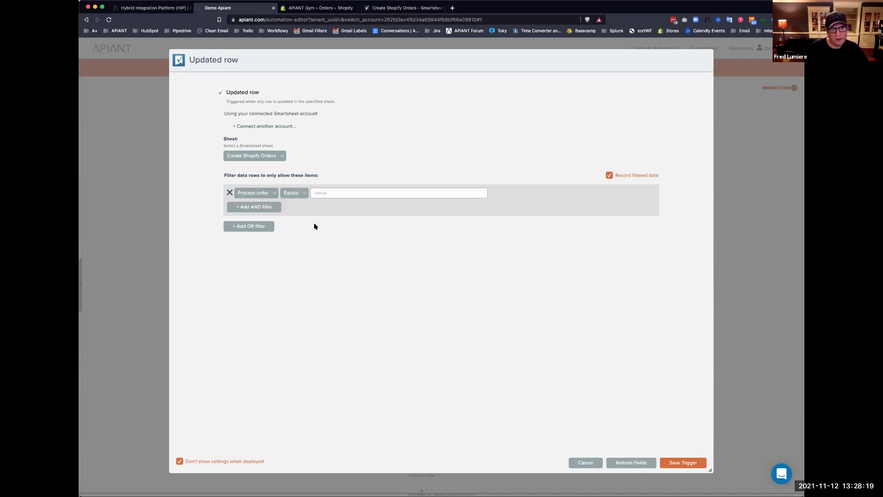
{"action": "left_click", "coordinate": [334, 195]}
{"action": "type", "text": "true"}
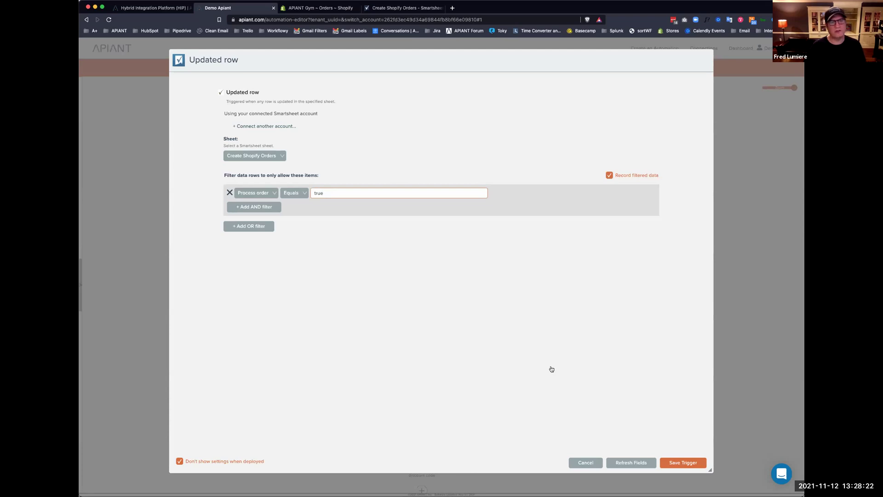
{"action": "left_click", "coordinate": [682, 463]}
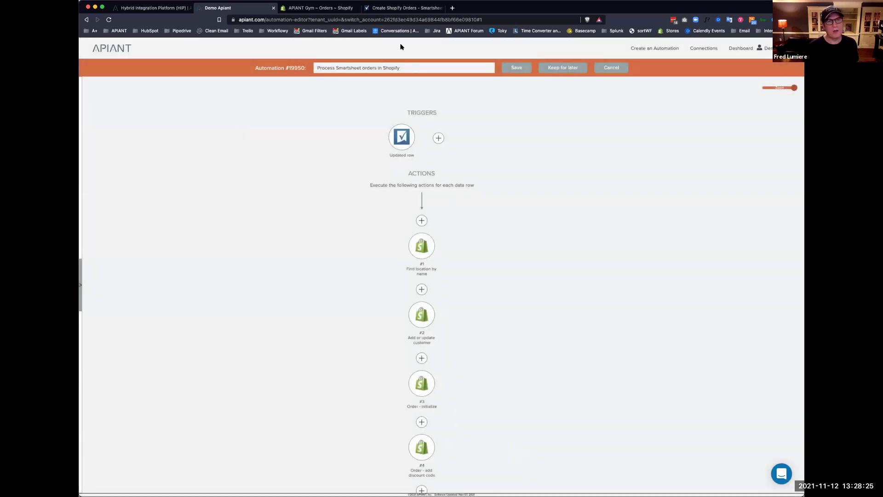
Switch to Smartsheet and clear the Processing status of the first row in the Create Shopify Orders sheet
{"action": "left_click", "coordinate": [400, 8]}
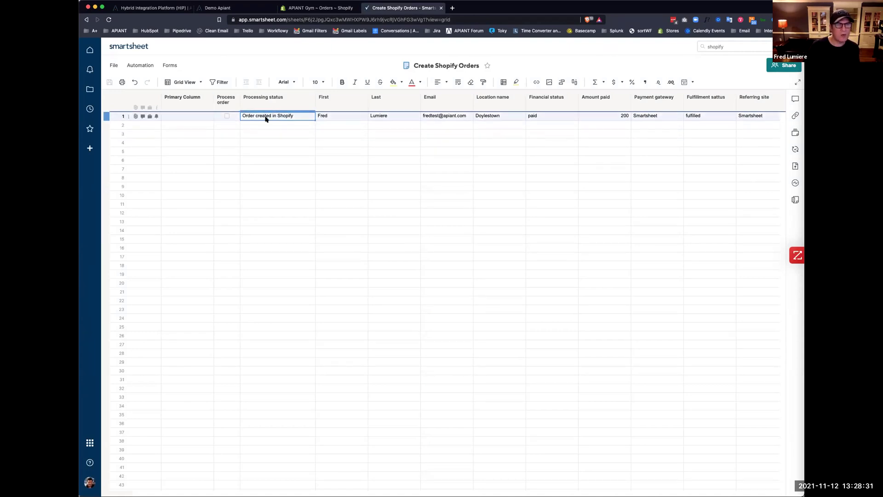
{"action": "key", "text": "Delete"}
{"action": "left_click", "coordinate": [257, 144]}
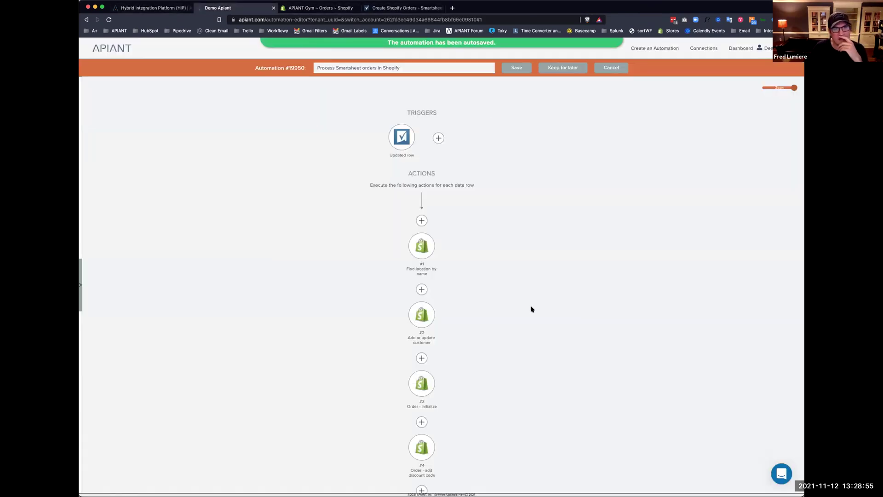
Switch back to APIANT and add a Smartsheet Update row action after action #11 at the end of the automation
{"action": "left_click", "coordinate": [218, 8]}
{"action": "scroll", "coordinate": [530, 317], "scroll_direction": "down", "scroll_amount": 5}
{"action": "left_click", "coordinate": [421, 431]}
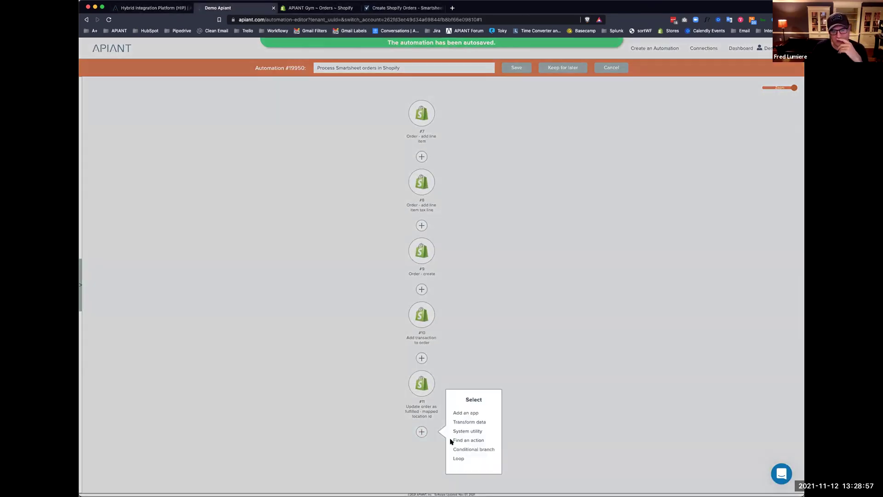
{"action": "left_click", "coordinate": [461, 414]}
{"action": "type", "text": "smart"}
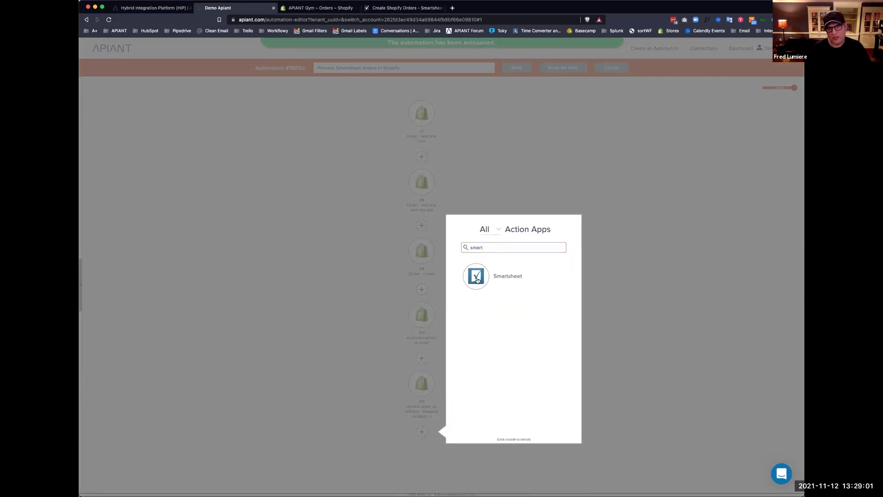
{"action": "left_click", "coordinate": [477, 278]}
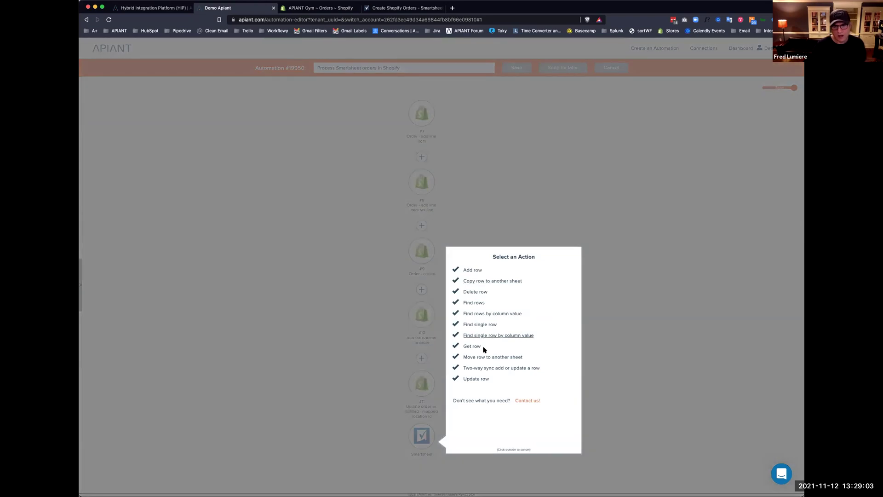
{"action": "left_click", "coordinate": [471, 379]}
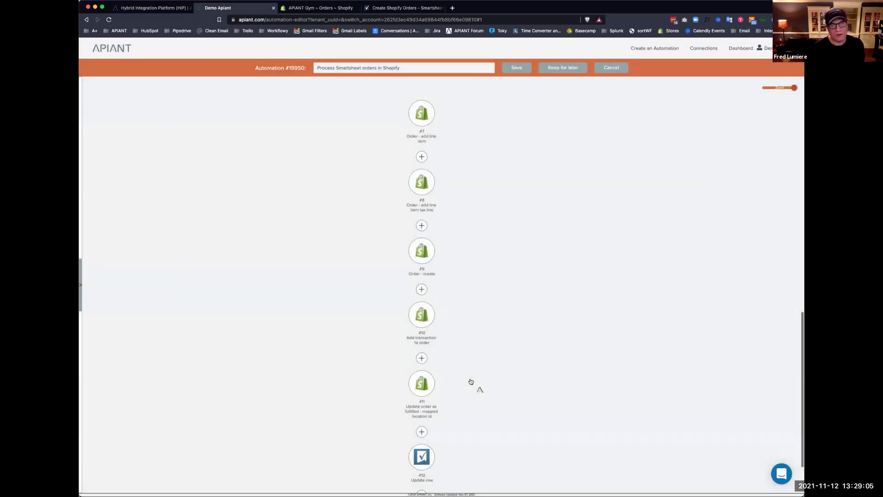
Select Create Shopify Orders as the target sheet of the Update row action
{"action": "left_click", "coordinate": [297, 146]}
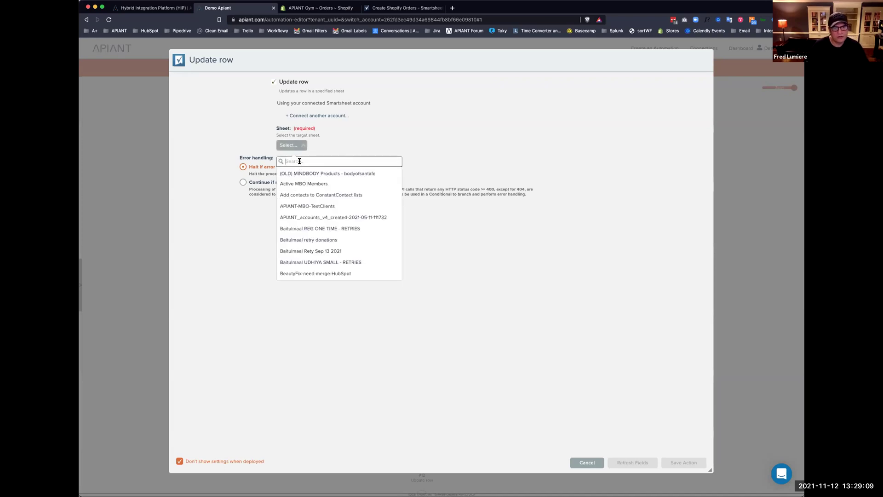
{"action": "type", "text": "shopify"}
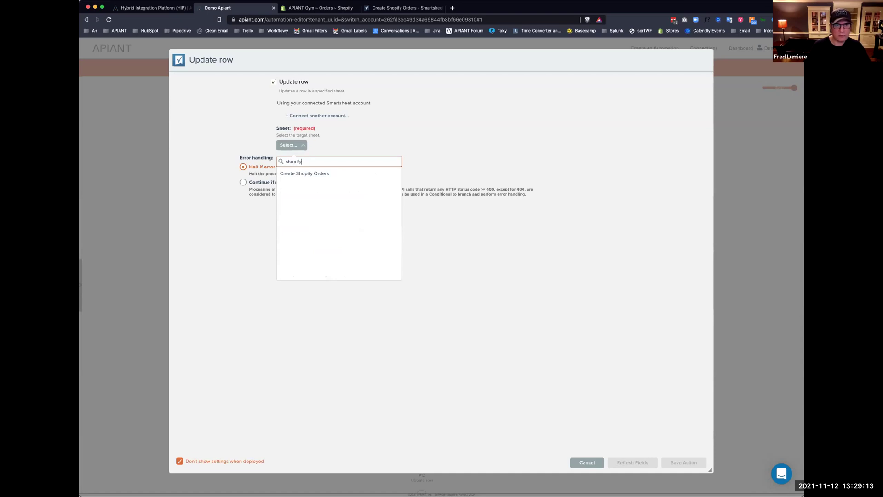
{"action": "left_click", "coordinate": [302, 174]}
{"action": "left_click", "coordinate": [433, 214]}
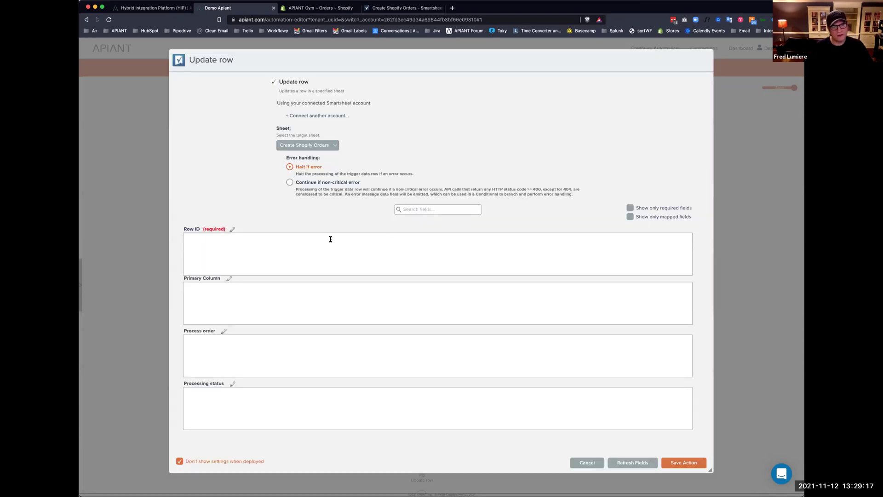
Map the Update row action's Row ID field to the Row ID from the Updated row trigger
{"action": "left_click", "coordinate": [268, 241]}
{"action": "left_click", "coordinate": [565, 98]}
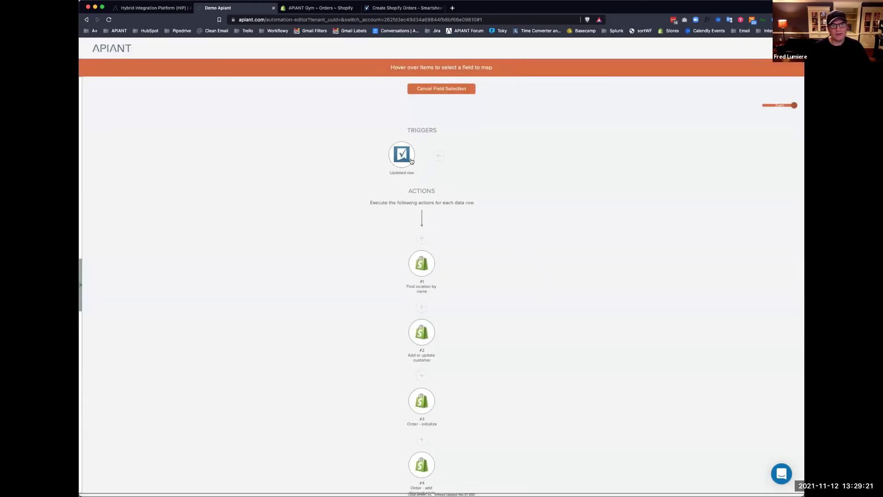
{"action": "mouse_move", "coordinate": [411, 161]}
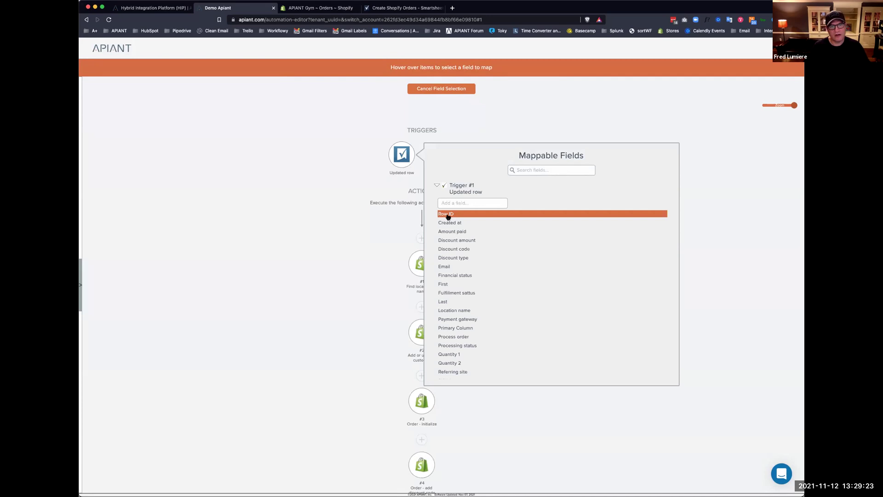
{"action": "left_click", "coordinate": [448, 217]}
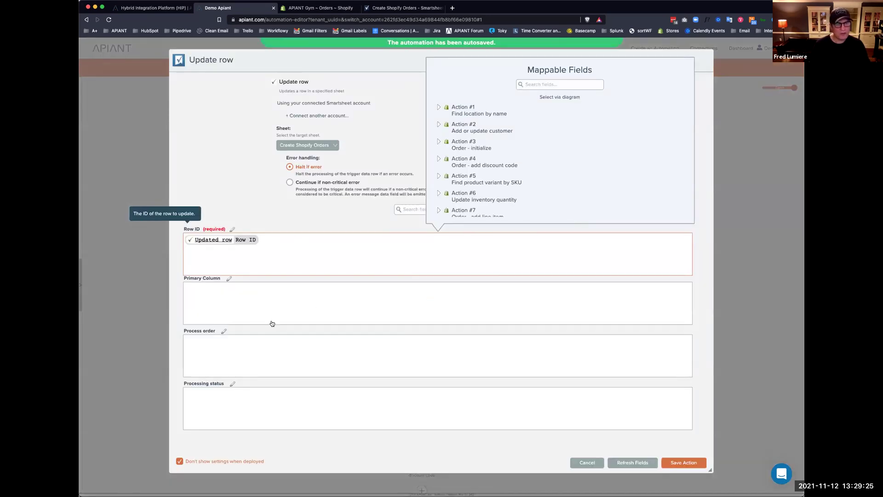
Set the Process order field of the Update row action to false
{"action": "left_click", "coordinate": [227, 352]}
{"action": "type", "text": "flasr"}
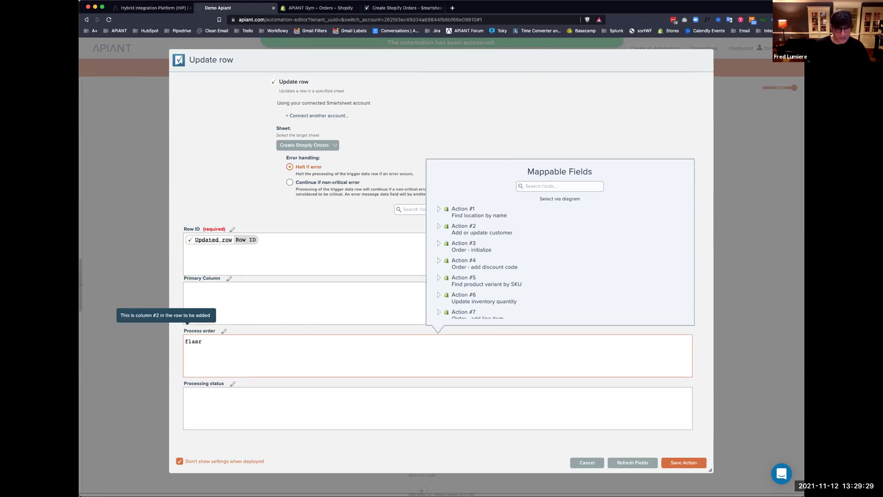
{"action": "key", "text": "BackSpace"}
{"action": "key", "text": "BackSpace"}
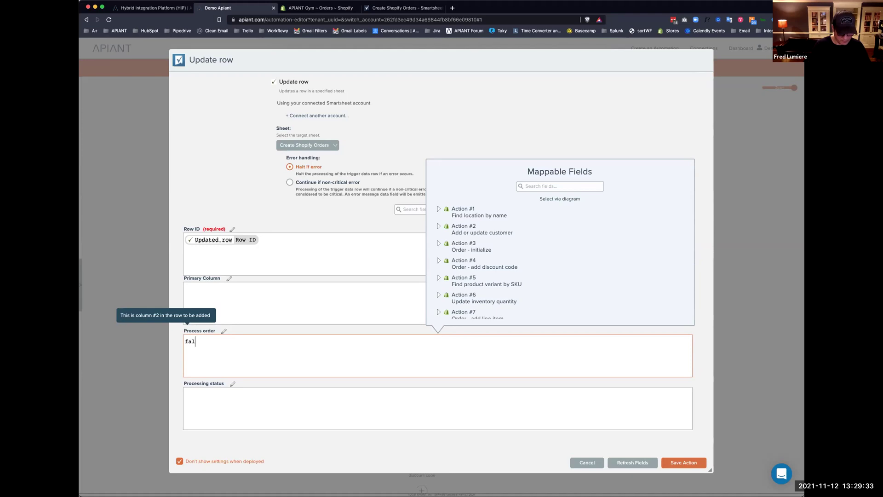
Check the sheet's columns in Smartsheet, return to APIANT, and begin the Processing status field with the text "Order"
{"action": "scroll", "coordinate": [258, 365], "scroll_direction": "down", "scroll_amount": 2}
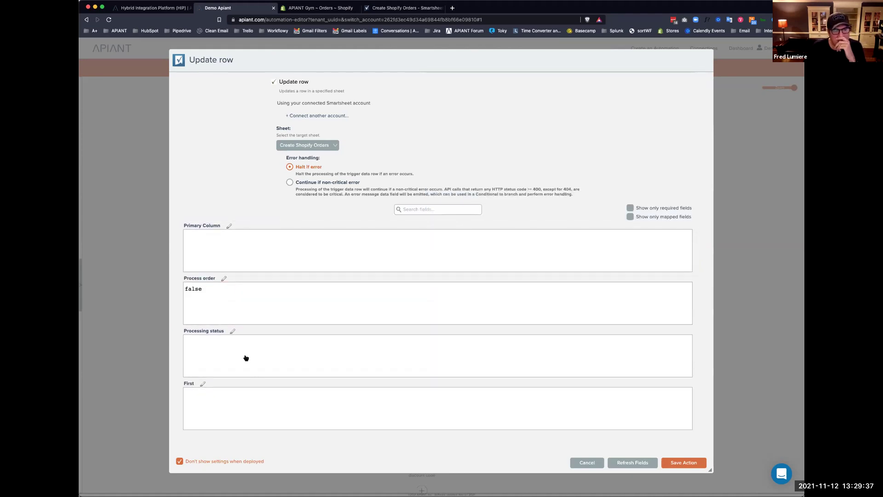
{"action": "scroll", "coordinate": [244, 362], "scroll_direction": "down", "scroll_amount": 3}
{"action": "scroll", "coordinate": [245, 361], "scroll_direction": "down", "scroll_amount": 3}
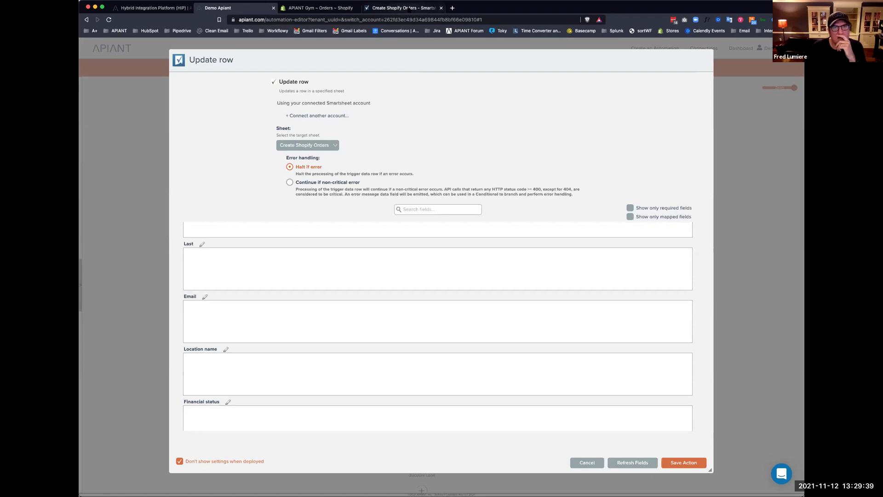
{"action": "left_click", "coordinate": [404, 8]}
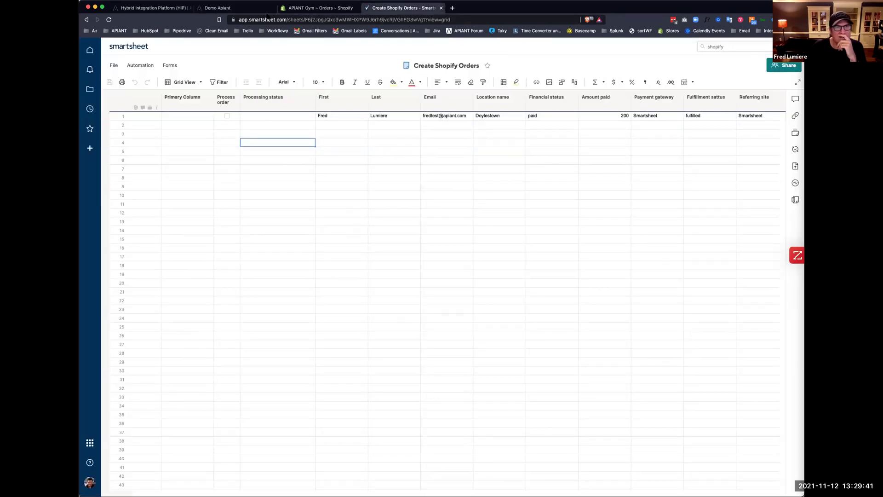
{"action": "left_click", "coordinate": [241, 7]}
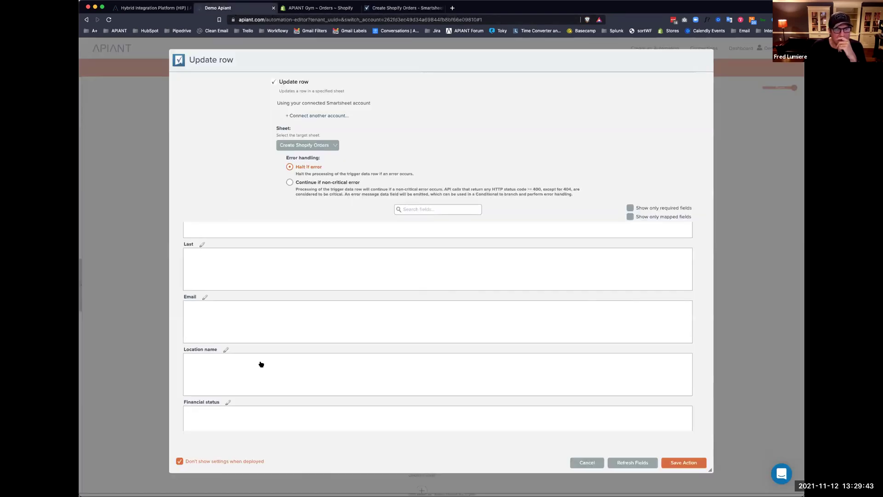
{"action": "scroll", "coordinate": [254, 359], "scroll_direction": "up", "scroll_amount": 5}
{"action": "scroll", "coordinate": [233, 326], "scroll_direction": "down", "scroll_amount": 2}
{"action": "left_click", "coordinate": [231, 333]}
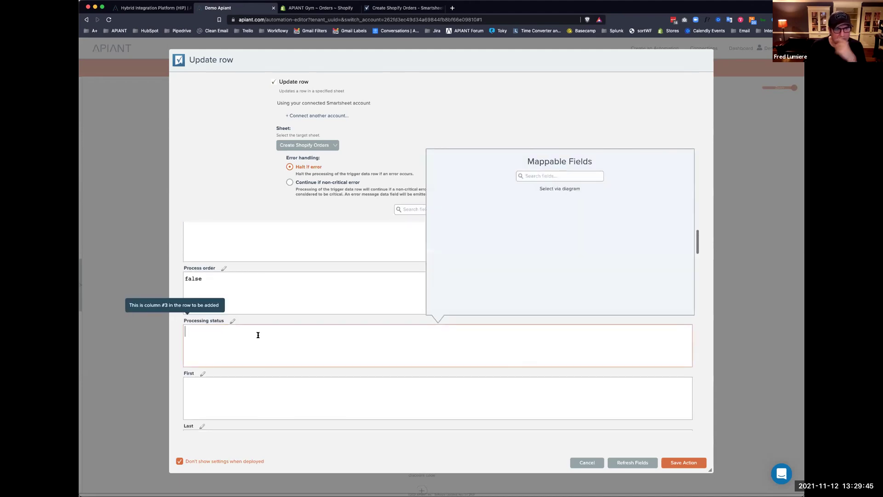
{"action": "type", "text": "Order"}
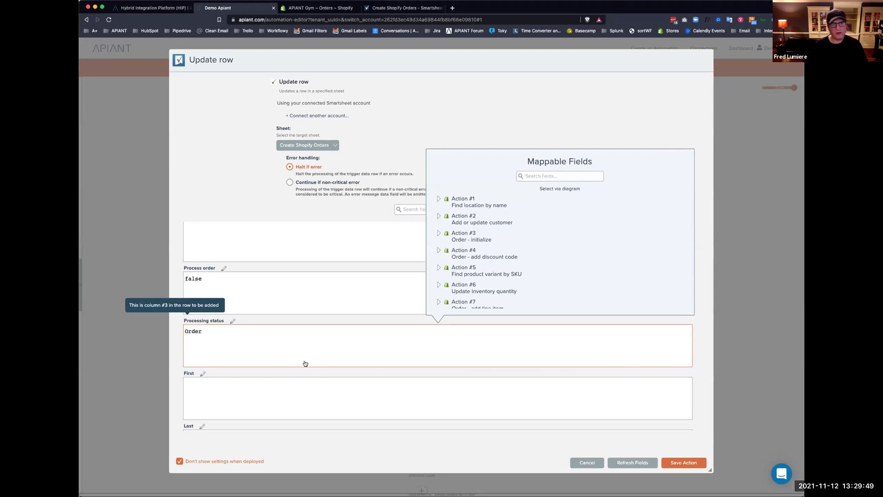
Extend the Processing status with the Order ID from action #9 Order - create, followed by "created in Shopify on"
{"action": "left_click", "coordinate": [552, 189]}
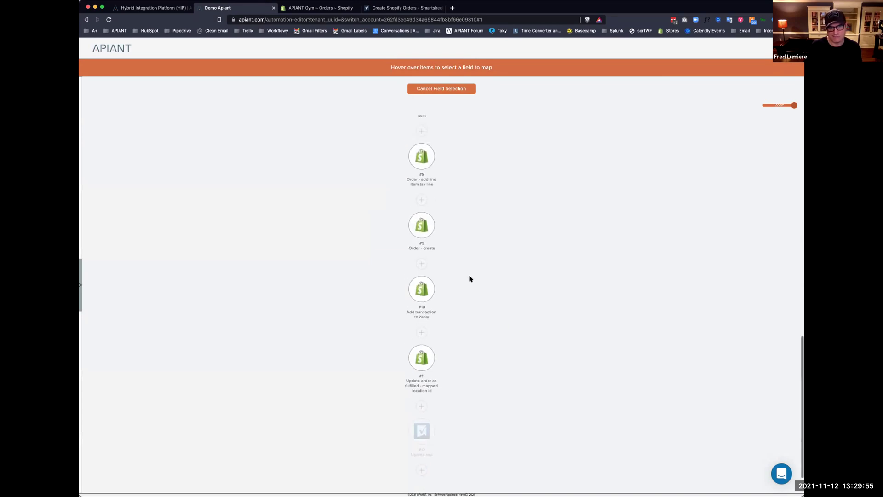
{"action": "mouse_move", "coordinate": [423, 227]}
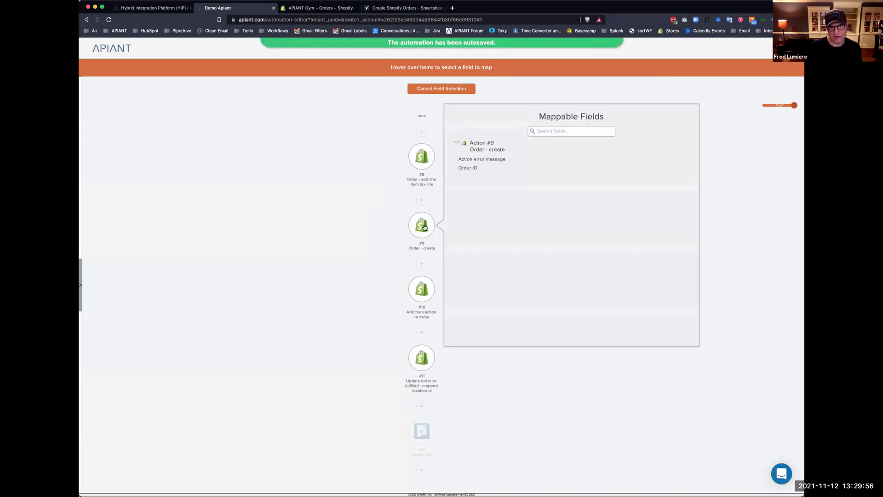
{"action": "left_click", "coordinate": [475, 172]}
{"action": "type", "text": "create Order ID created in"}
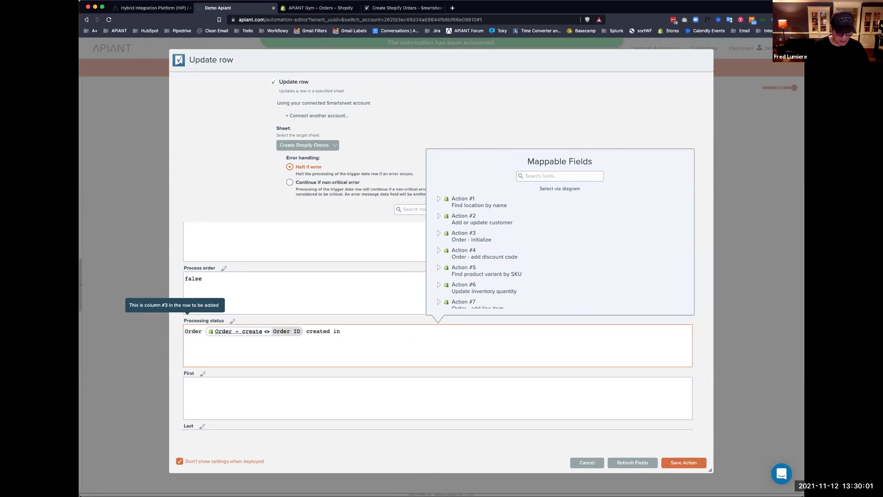
{"action": "type", "text": " Shopify on"}
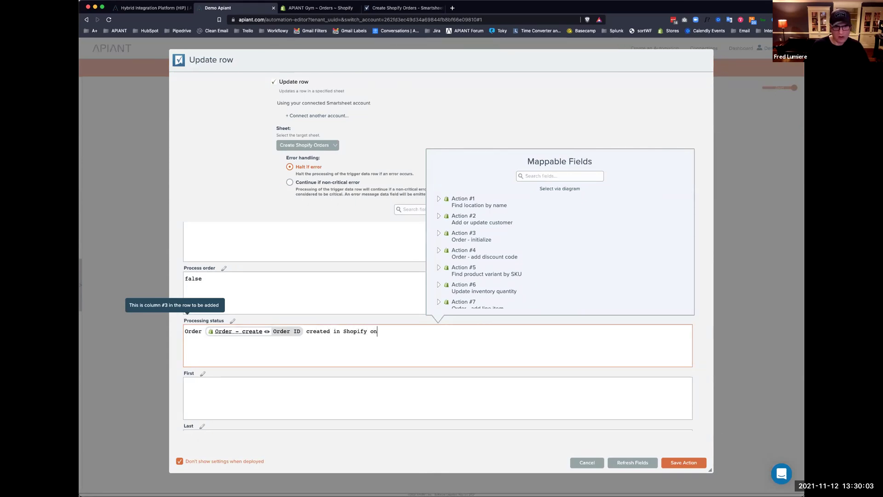
Append a custom date and time system value to the Processing status, using the format dddd mmmm dd "at" hh:MM
{"action": "scroll", "coordinate": [519, 258], "scroll_direction": "down", "scroll_amount": 5}
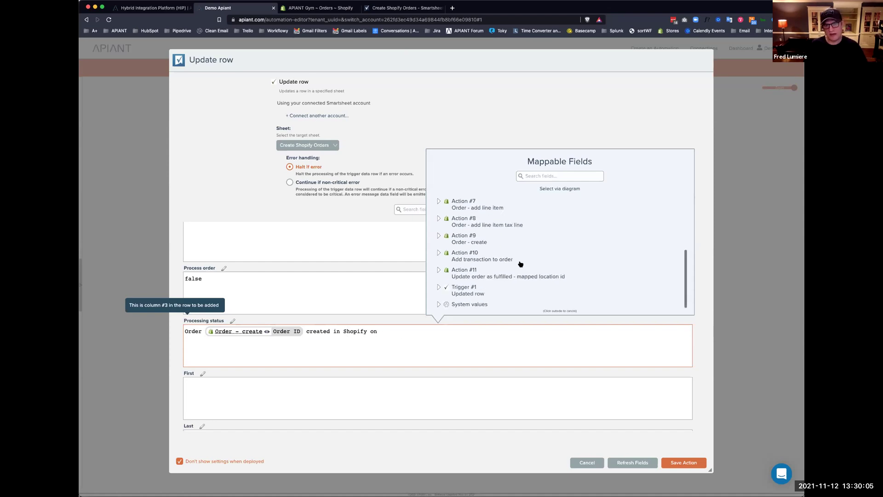
{"action": "left_click", "coordinate": [466, 306]}
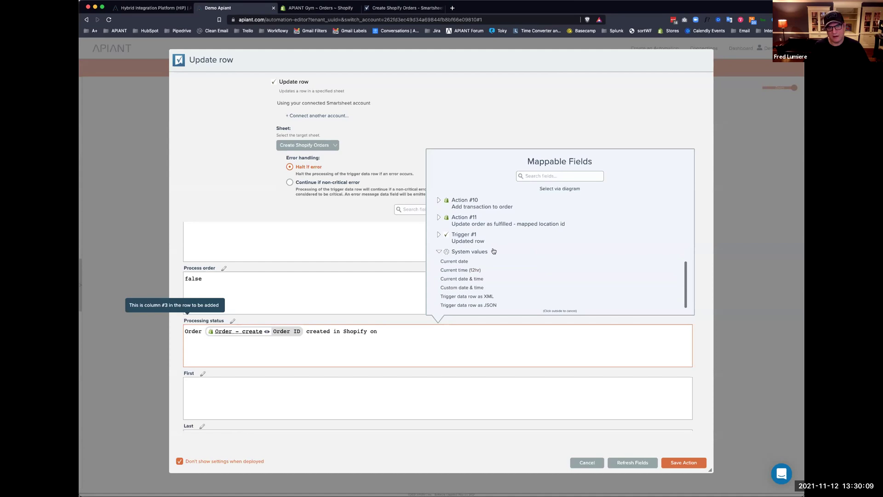
{"action": "left_click", "coordinate": [476, 279]}
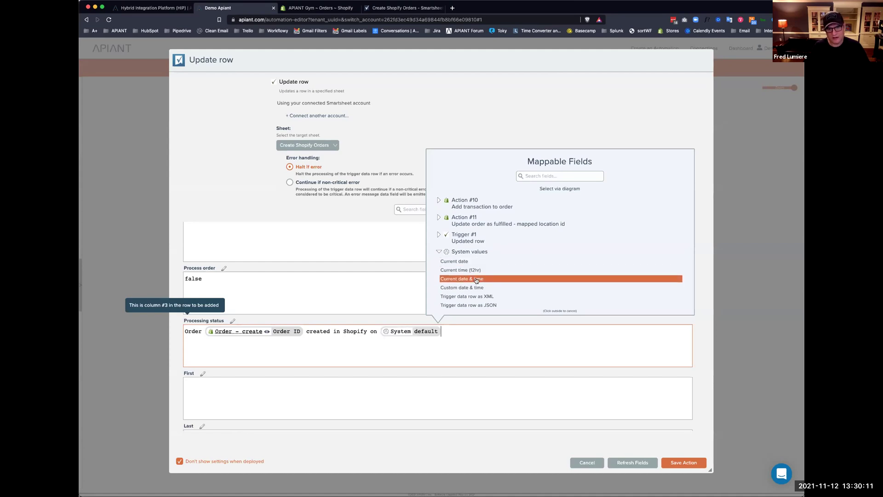
{"action": "key", "text": "BackSpace"}
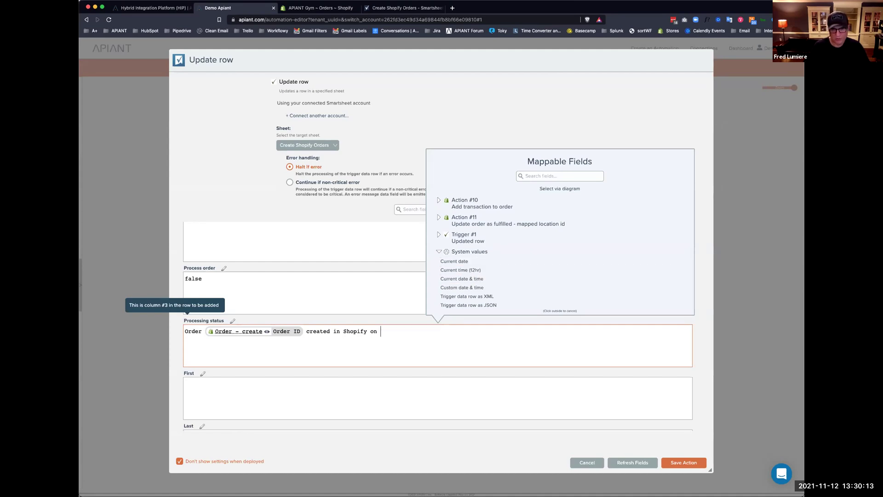
{"action": "left_click", "coordinate": [481, 288]}
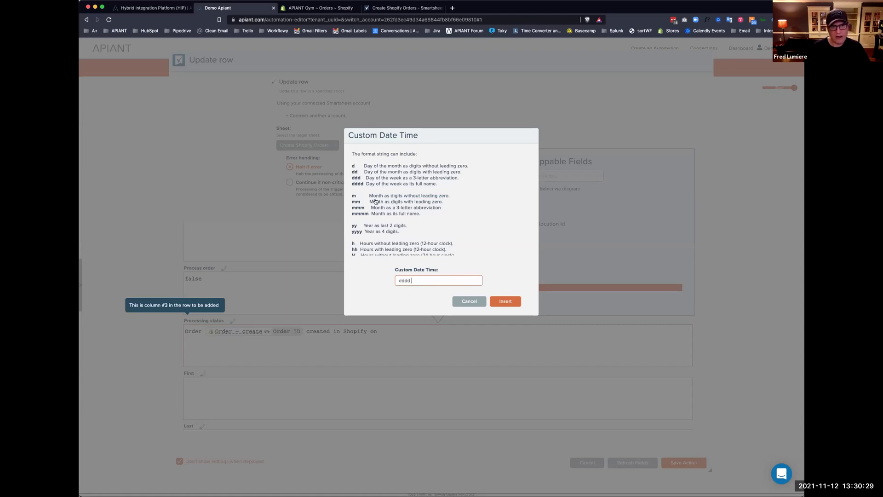
{"action": "scroll", "coordinate": [398, 211], "scroll_direction": "down", "scroll_amount": 2}
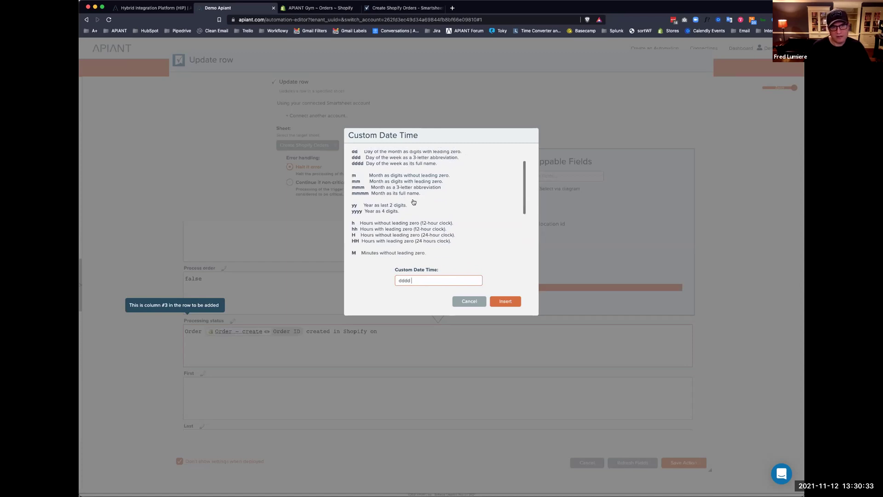
{"action": "type", "text": "mmmm"}
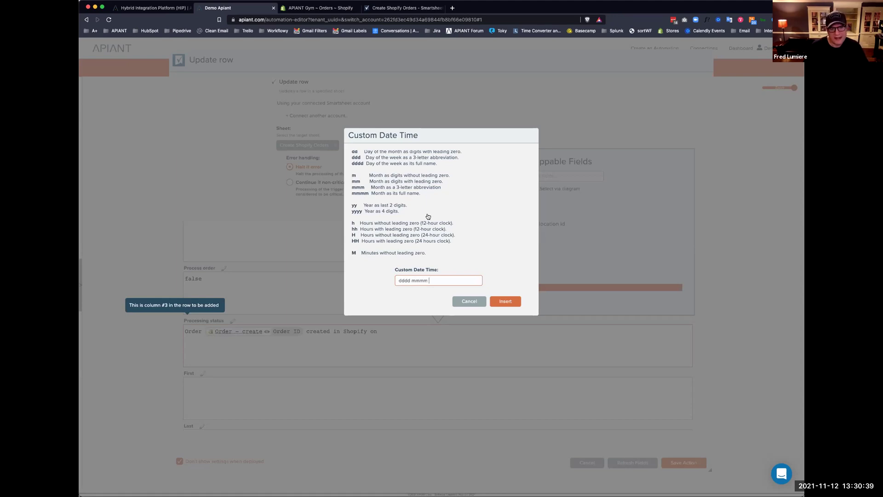
{"action": "scroll", "coordinate": [426, 224], "scroll_direction": "up", "scroll_amount": 2}
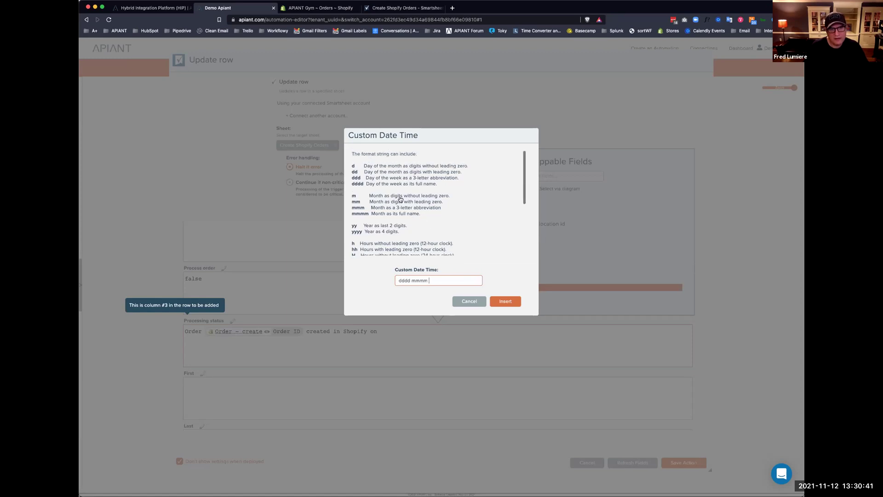
{"action": "type", "text": "dd \"at"}
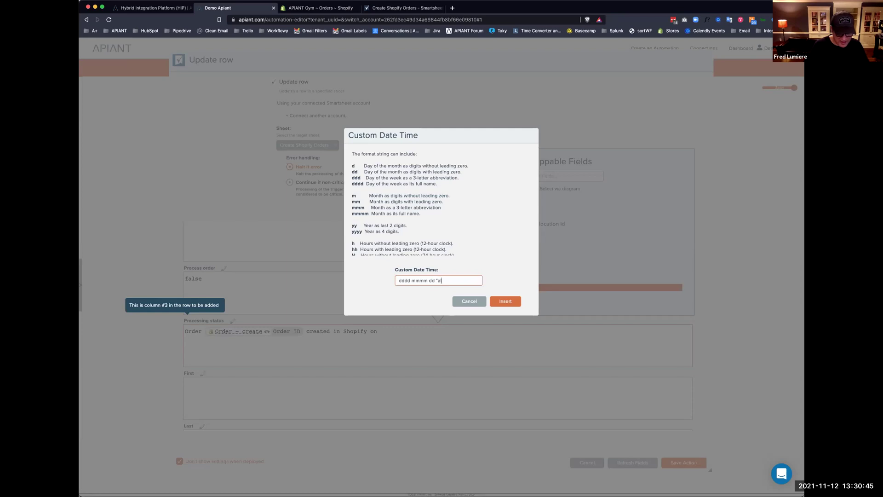
{"action": "scroll", "coordinate": [386, 243], "scroll_direction": "down", "scroll_amount": 3}
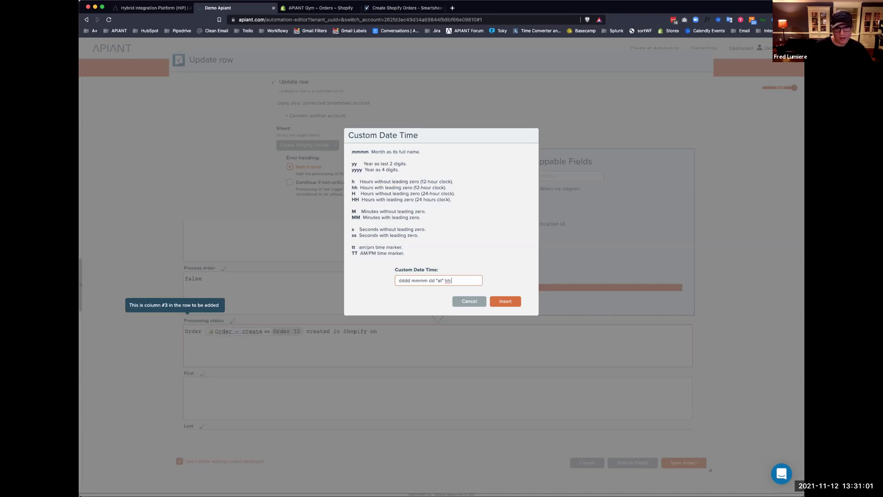
{"action": "type", "text": ":MM"}
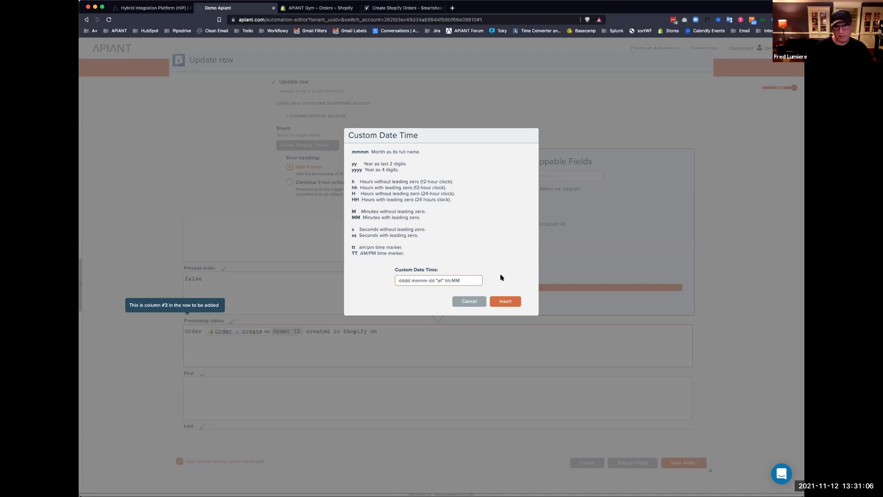
{"action": "left_click", "coordinate": [504, 302]}
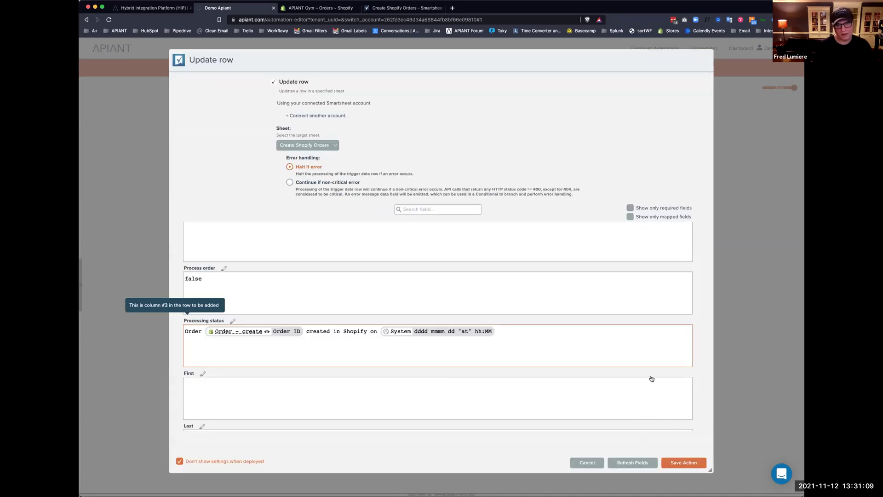
Save the Update row action and save the automation as a new version with the version information "Finished"
{"action": "left_click", "coordinate": [676, 463]}
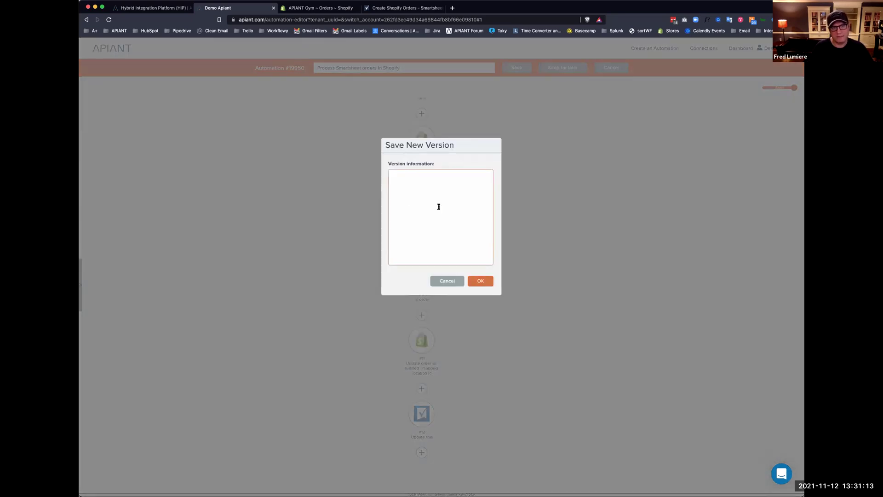
{"action": "type", "text": "Finished"}
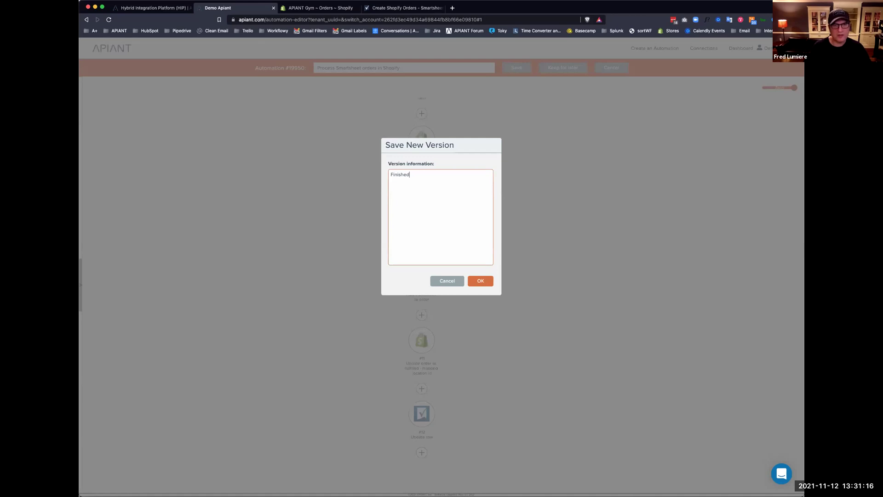
{"action": "left_click", "coordinate": [478, 280]}
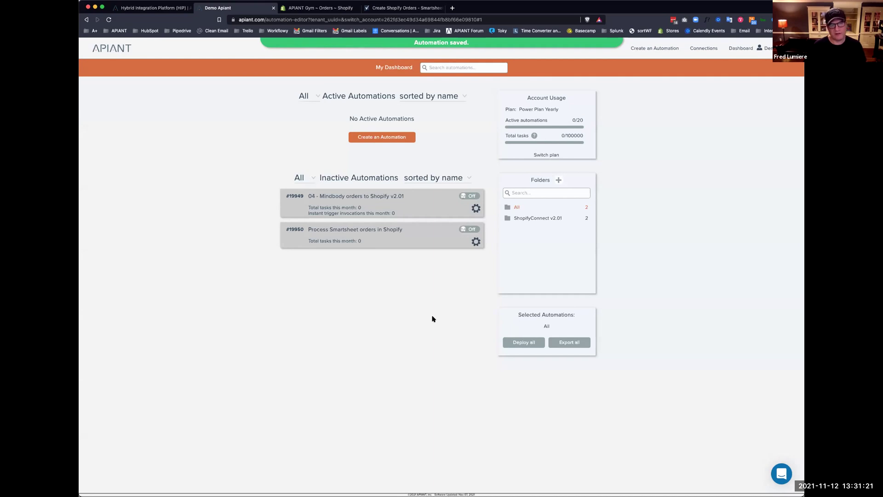
Turn on the Process Smartsheet orders in Shopify automation and switch to the Shopify orders list
{"action": "left_click", "coordinate": [469, 229]}
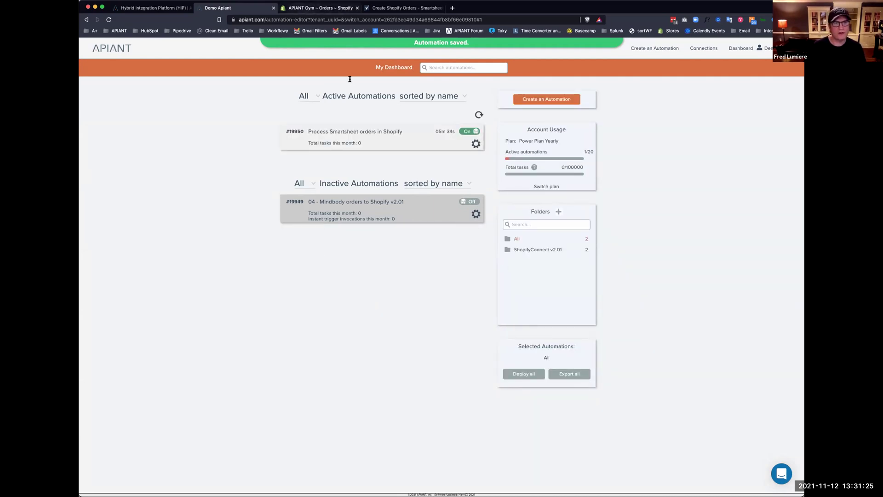
{"action": "key", "text": "ctrl+Tab"}
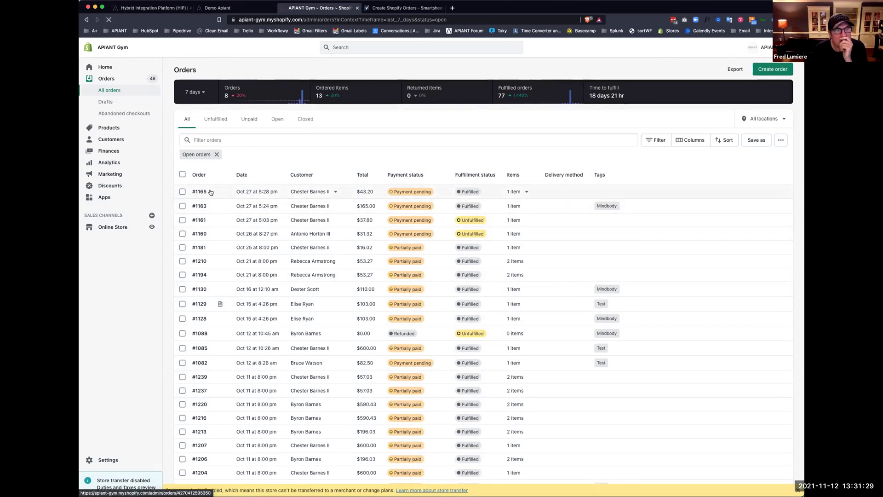
Switch to the Create Shopify Orders sheet in Smartsheet and review the columns of the first order row
{"action": "left_click", "coordinate": [399, 13]}
{"action": "scroll", "coordinate": [520, 146], "scroll_direction": "right", "scroll_amount": 15}
{"action": "scroll", "coordinate": [498, 153], "scroll_direction": "right", "scroll_amount": 6}
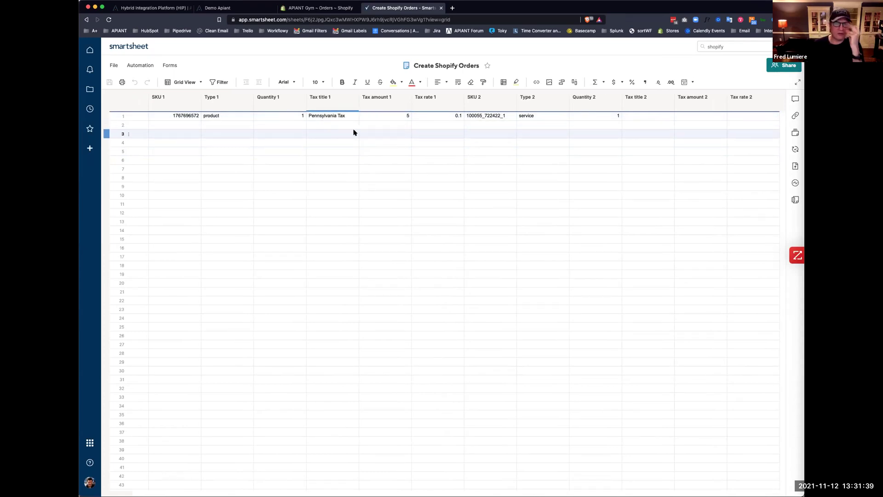
{"action": "scroll", "coordinate": [386, 133], "scroll_direction": "left", "scroll_amount": 4}
{"action": "scroll", "coordinate": [386, 134], "scroll_direction": "left", "scroll_amount": 5}
{"action": "scroll", "coordinate": [373, 139], "scroll_direction": "left", "scroll_amount": 5}
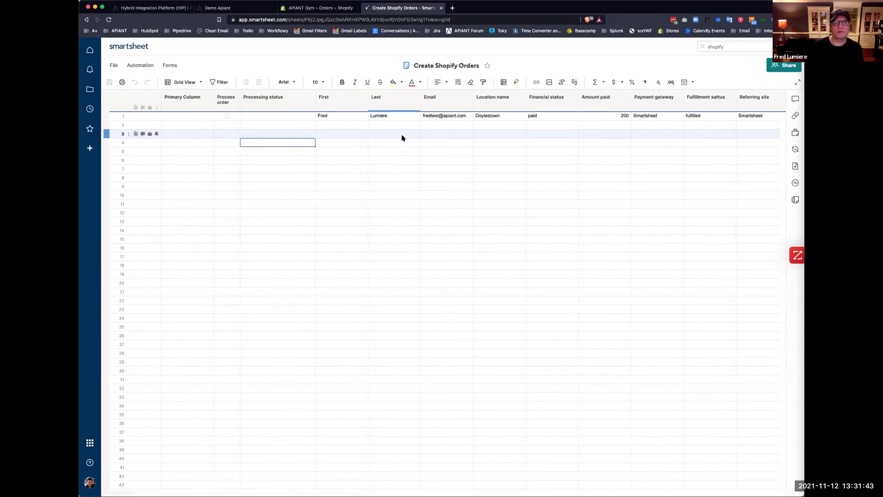
{"action": "left_click", "coordinate": [234, 10]}
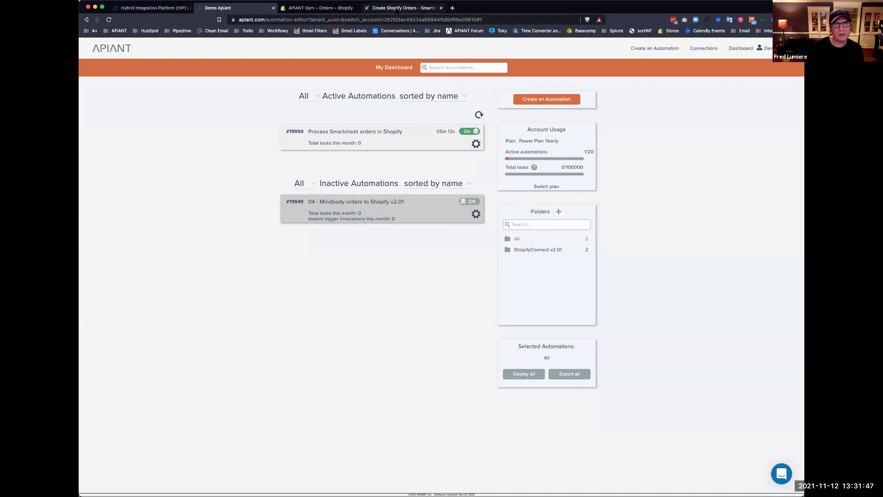
{"action": "left_click", "coordinate": [377, 8]}
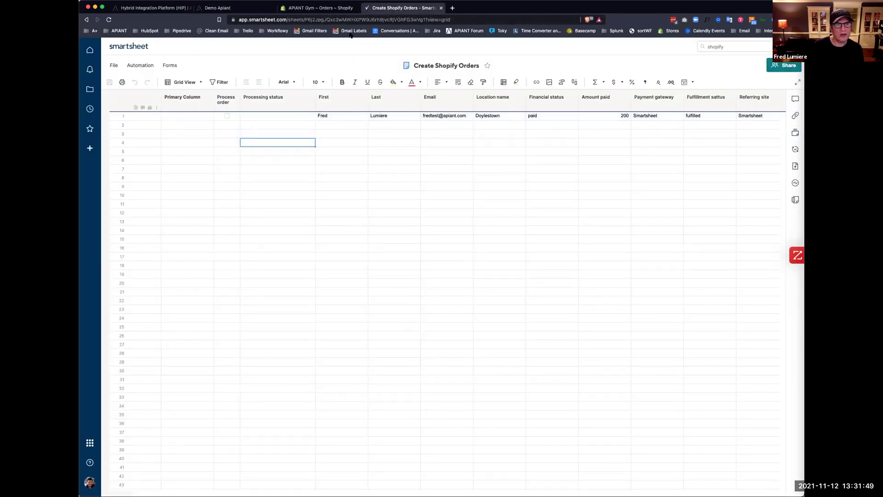
Switch to APIANT, execute the Process Smartsheet orders in Shopify automation in Normal mode, and return to the dashboard
{"action": "left_click", "coordinate": [218, 8]}
{"action": "left_click", "coordinate": [476, 143]}
{"action": "mouse_move", "coordinate": [506, 175]}
{"action": "left_click", "coordinate": [562, 175]}
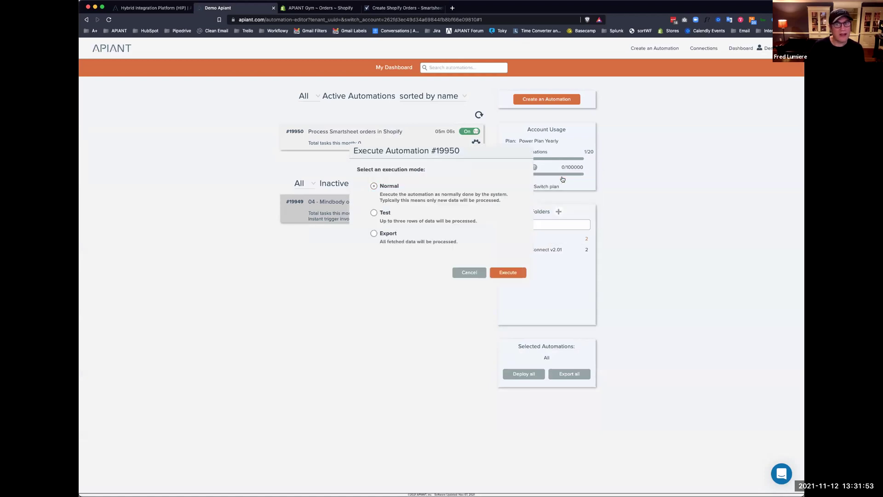
{"action": "left_click", "coordinate": [506, 272]}
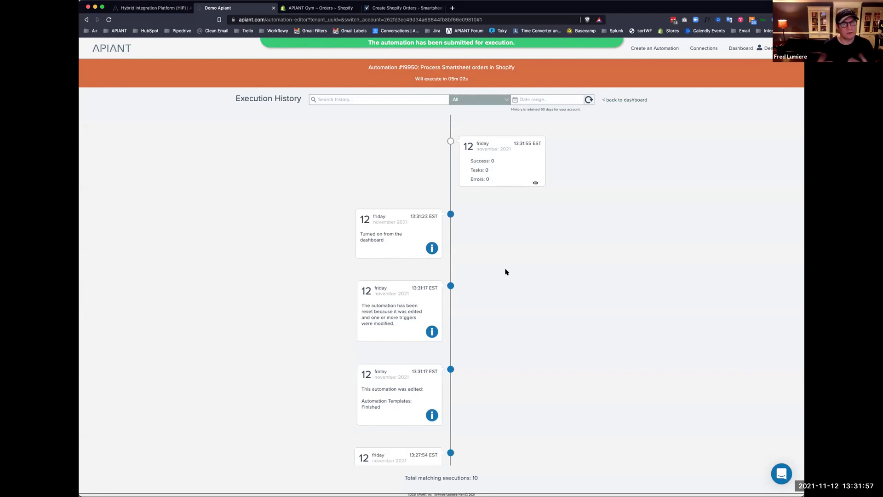
{"action": "left_click", "coordinate": [611, 99]}
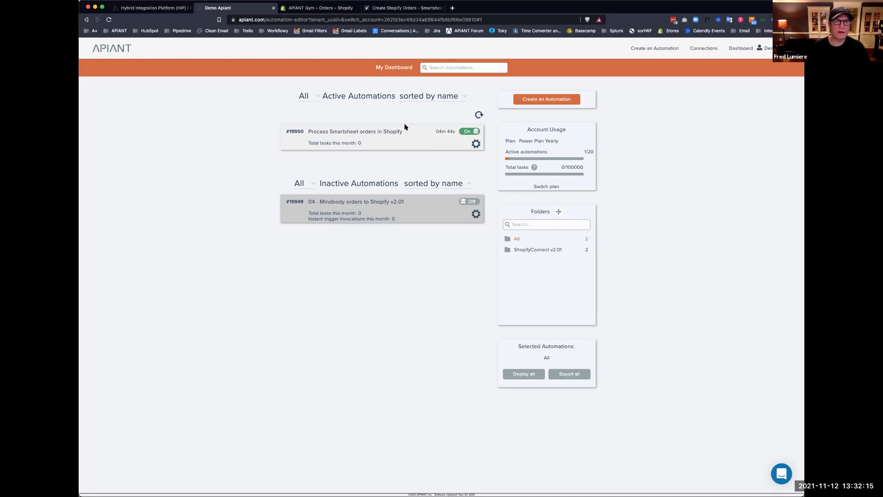
Mark the first row of the Create Shopify Orders sheet as Process order and switch back to the APIANT dashboard
{"action": "left_click", "coordinate": [384, 7]}
{"action": "left_click", "coordinate": [227, 116]}
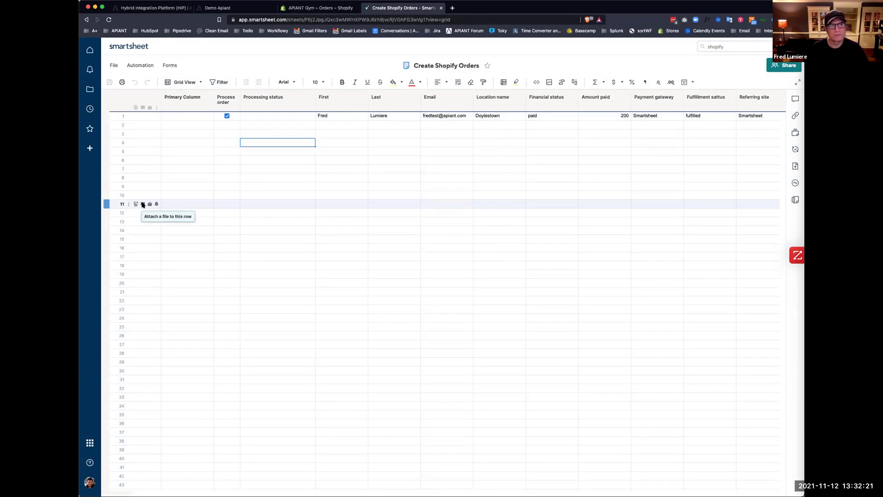
{"action": "left_click", "coordinate": [233, 13]}
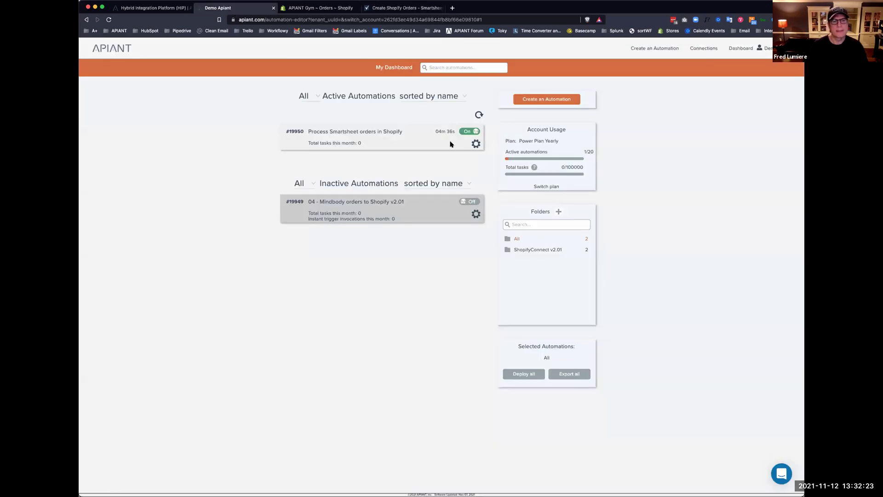
Open the Process Smartsheet orders in Shopify automation for editing, review its trigger, and leave without saving
{"action": "left_click", "coordinate": [476, 143]}
{"action": "mouse_move", "coordinate": [508, 174]}
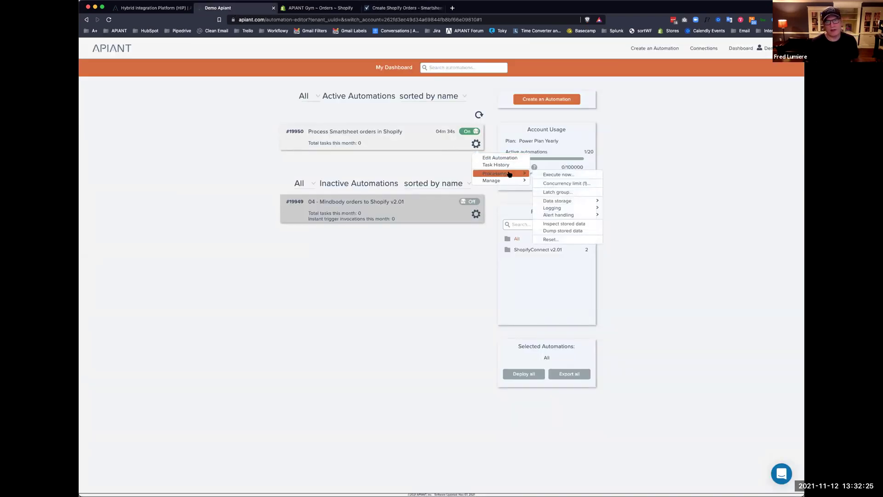
{"action": "left_click", "coordinate": [421, 162]}
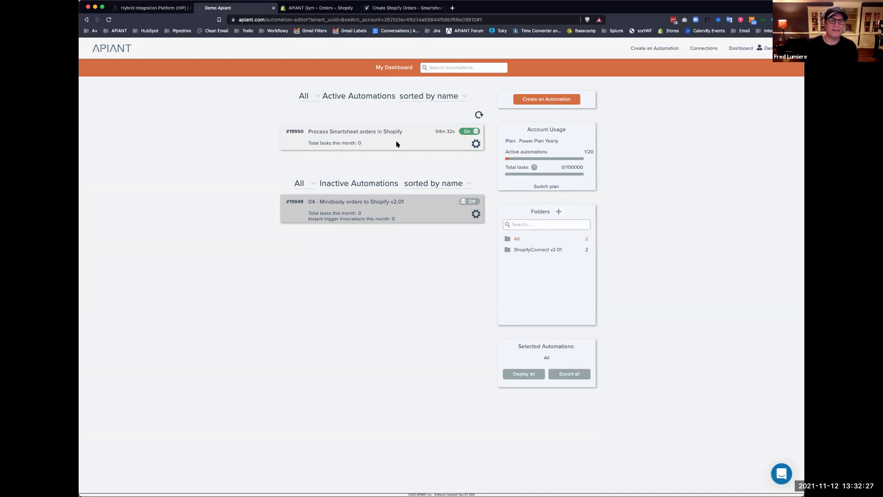
{"action": "left_click", "coordinate": [475, 143]}
{"action": "left_click", "coordinate": [496, 160]}
{"action": "mouse_move", "coordinate": [400, 142]}
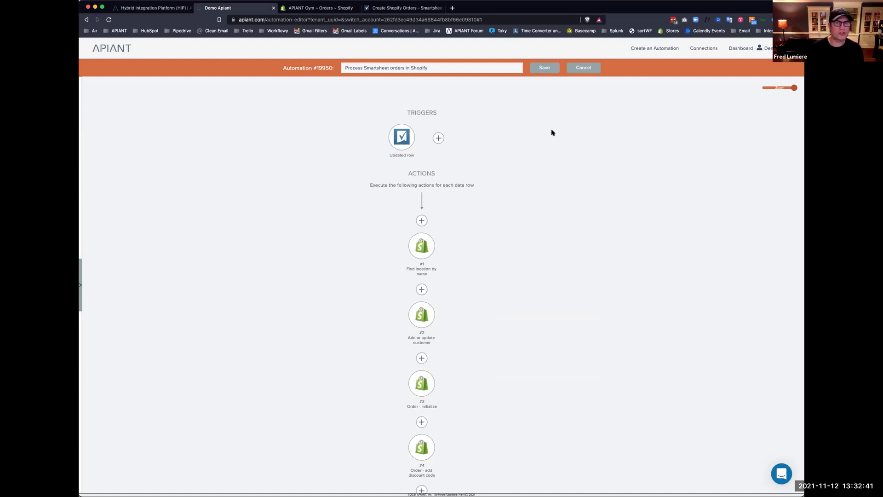
{"action": "left_click", "coordinate": [583, 68]}
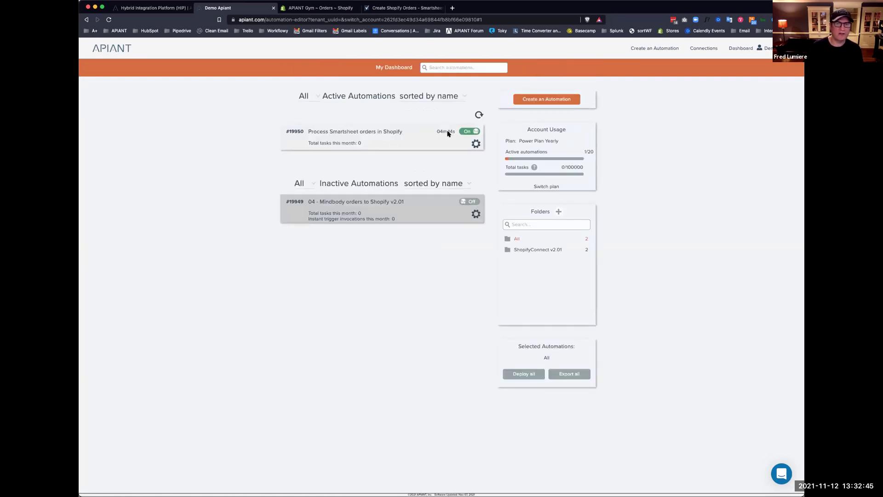
Execute the Process Smartsheet orders in Shopify automation again in Normal mode
{"action": "left_click", "coordinate": [476, 144]}
{"action": "mouse_move", "coordinate": [510, 171]}
{"action": "left_click", "coordinate": [556, 175]}
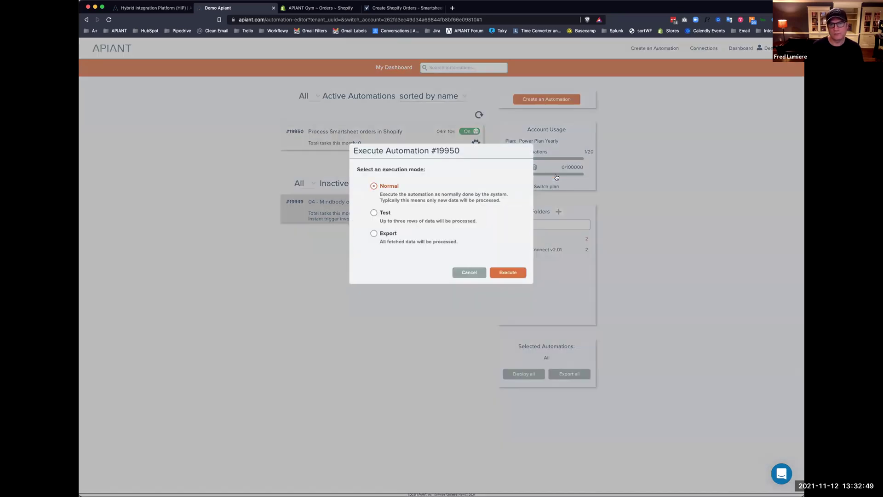
{"action": "left_click", "coordinate": [506, 274]}
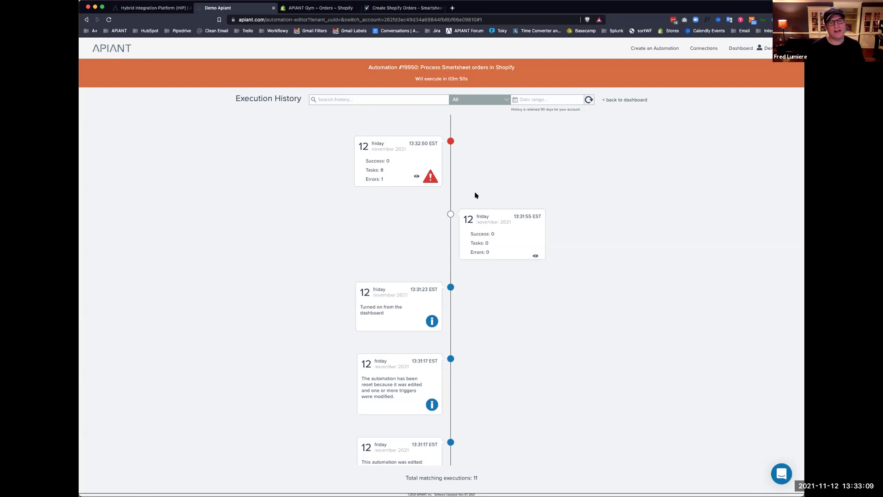
Open the data rows of the latest execution and inspect the Updated row trigger's output in the data row's details
{"action": "left_click", "coordinate": [395, 165]}
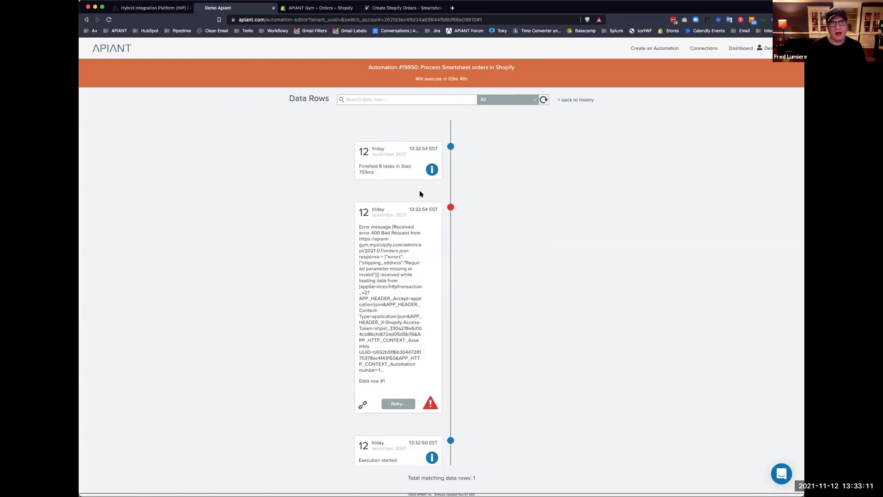
{"action": "left_click", "coordinate": [389, 309]}
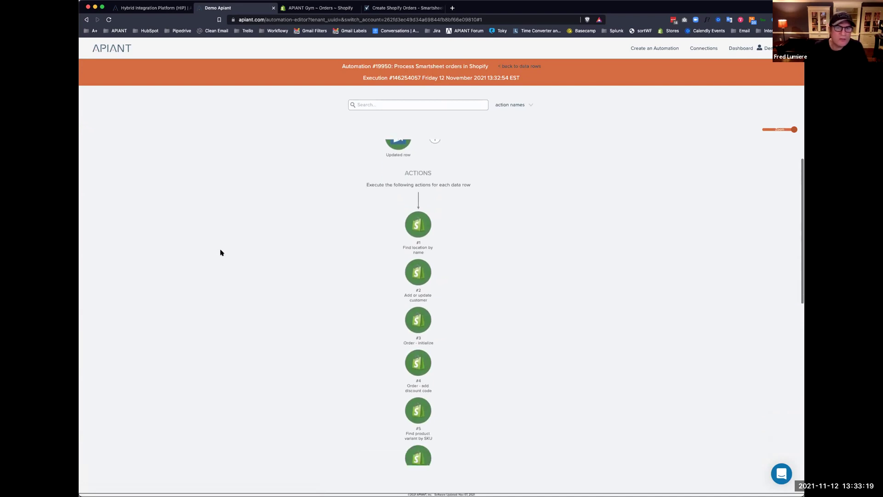
{"action": "left_click", "coordinate": [394, 183]}
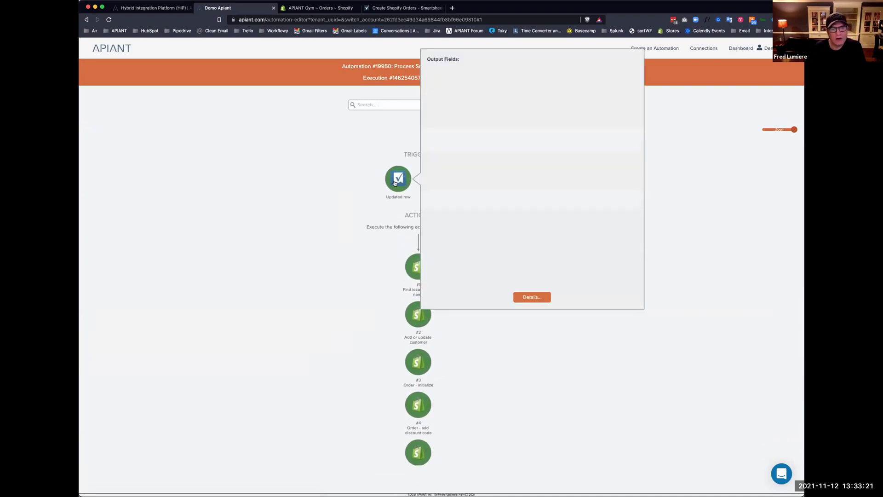
Inspect the input and output of actions #3 Order - initialize and #7 Order - add line item
{"action": "scroll", "coordinate": [478, 175], "scroll_direction": "down", "scroll_amount": 10}
{"action": "scroll", "coordinate": [278, 222], "scroll_direction": "down", "scroll_amount": 3}
{"action": "scroll", "coordinate": [533, 260], "scroll_direction": "down", "scroll_amount": 5}
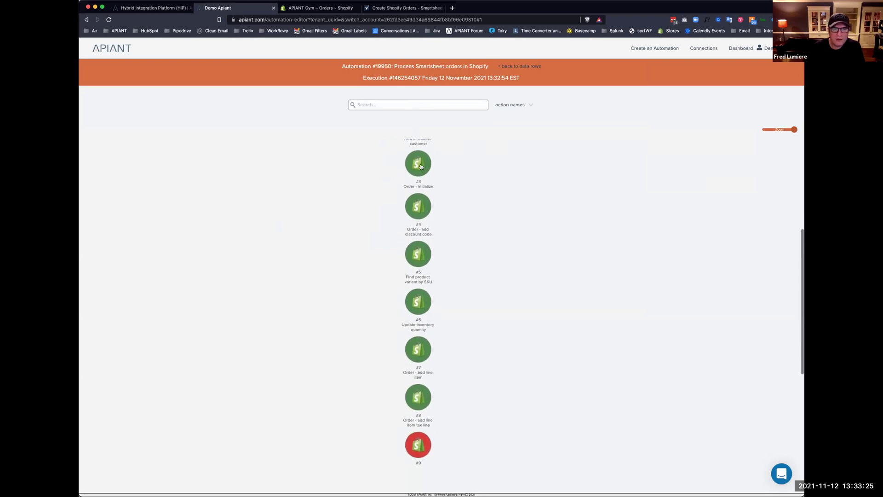
{"action": "left_click", "coordinate": [420, 167]}
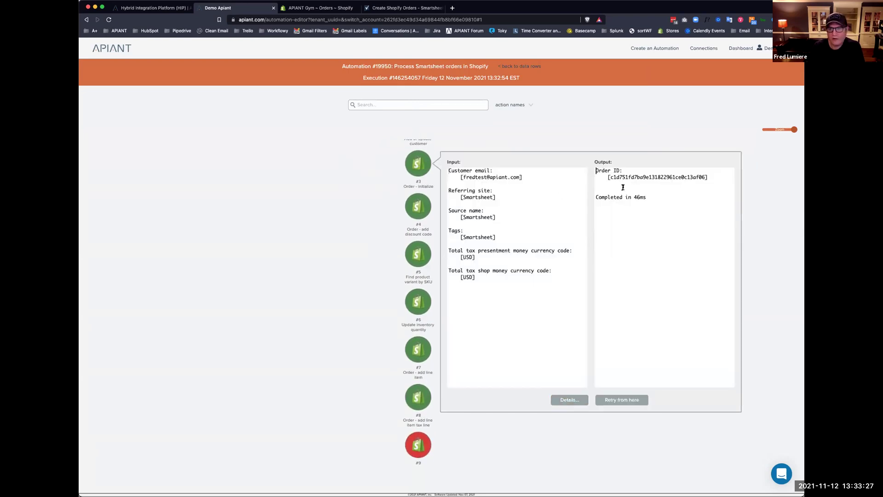
{"action": "left_click", "coordinate": [278, 262]}
{"action": "scroll", "coordinate": [467, 260], "scroll_direction": "down", "scroll_amount": 5}
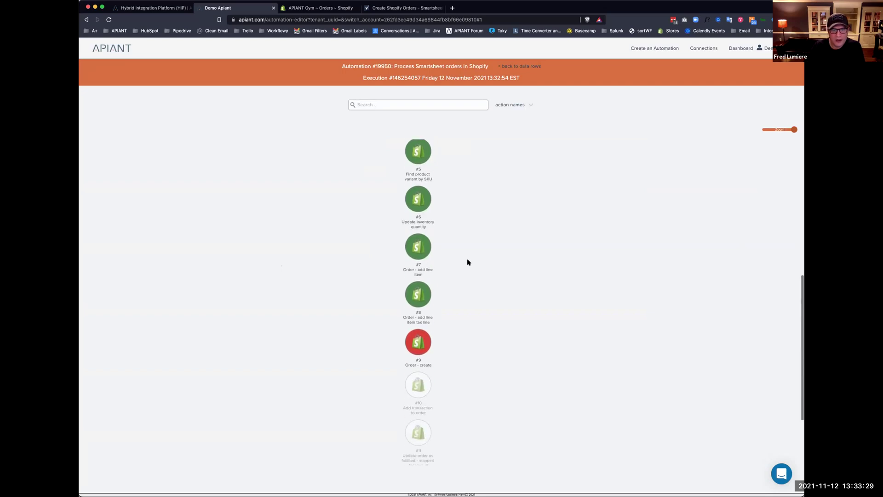
{"action": "left_click", "coordinate": [412, 213]}
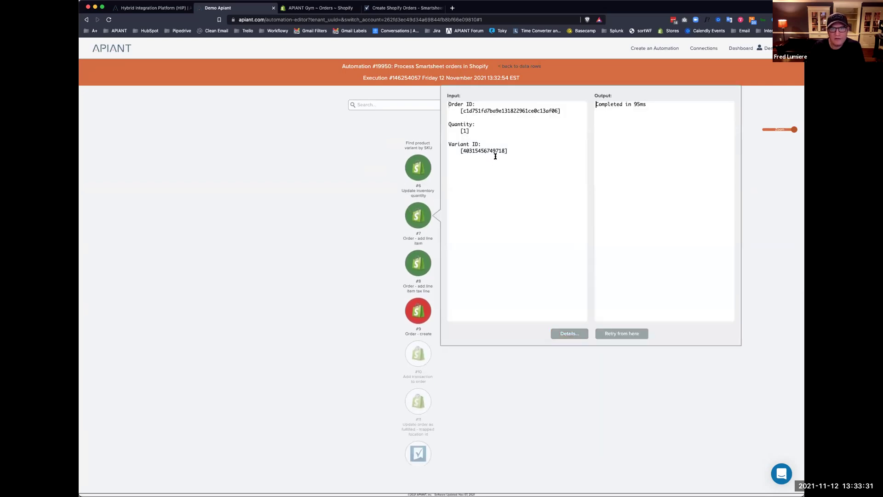
{"action": "left_click", "coordinate": [286, 282]}
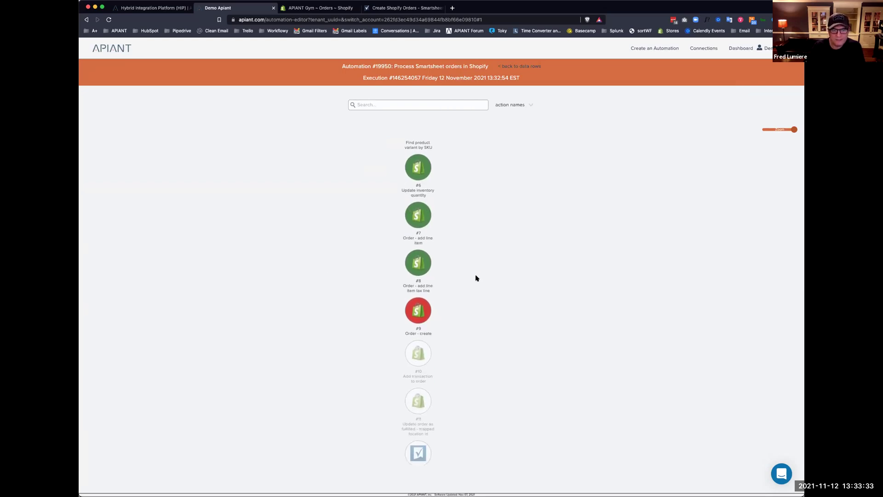
Read the input and the full output of action #9 Order - create
{"action": "scroll", "coordinate": [474, 277], "scroll_direction": "down", "scroll_amount": 1}
{"action": "left_click", "coordinate": [417, 277]}
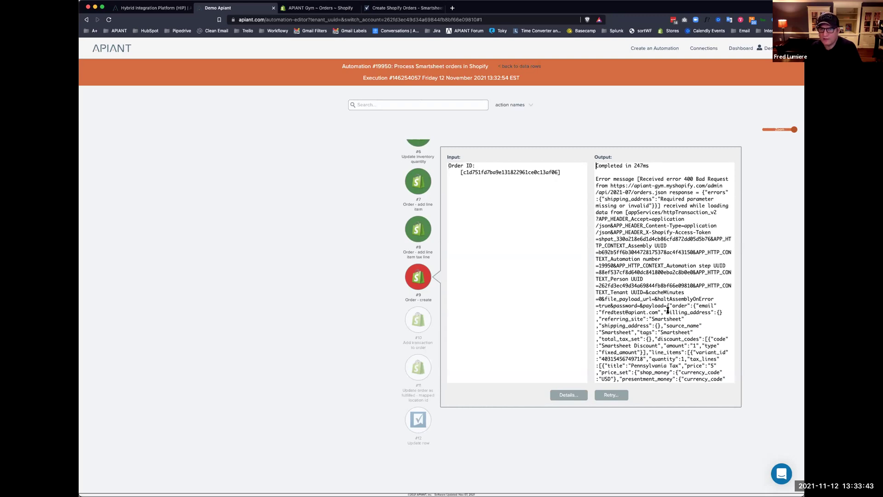
{"action": "scroll", "coordinate": [667, 310], "scroll_direction": "down", "scroll_amount": 3}
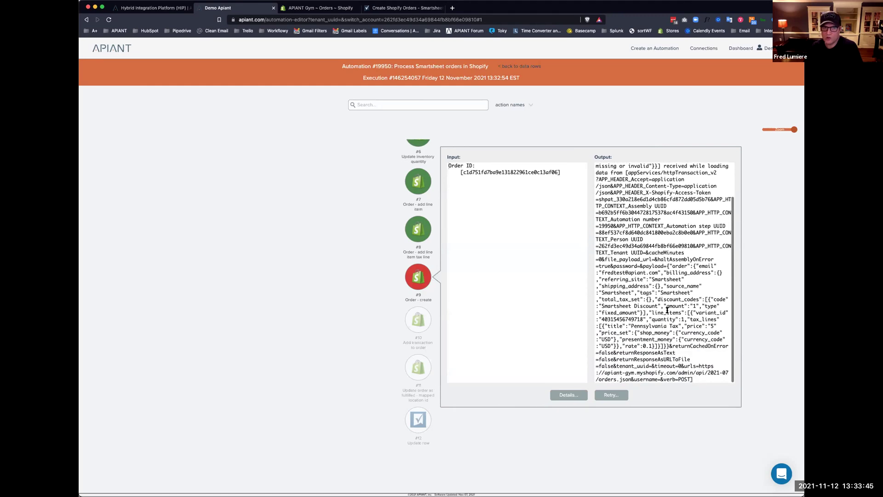
Open the settings of action #9 Order - create, trace its Order ID mapping to Order - initialize, and close the settings
{"action": "left_click", "coordinate": [415, 278]}
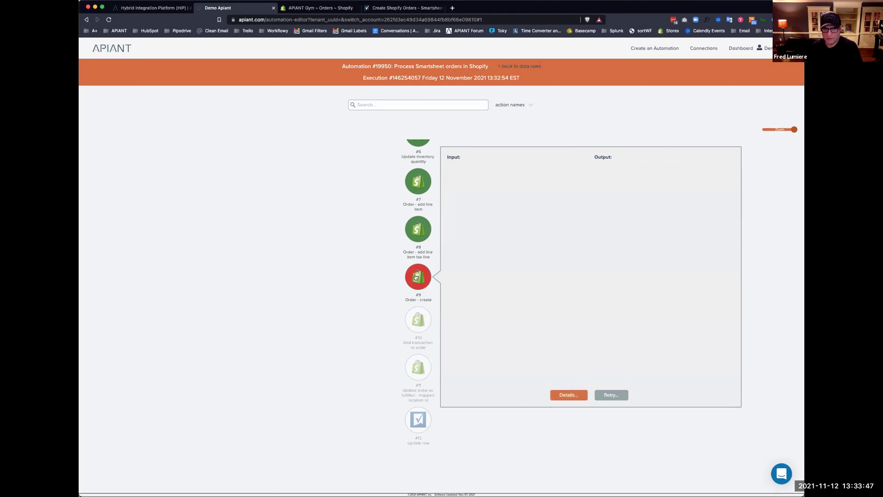
{"action": "left_click", "coordinate": [415, 278]}
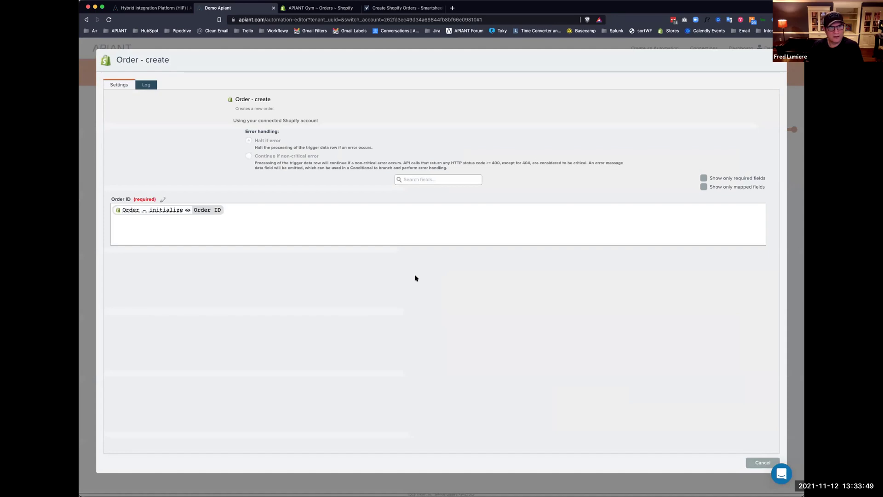
{"action": "left_click", "coordinate": [761, 463]}
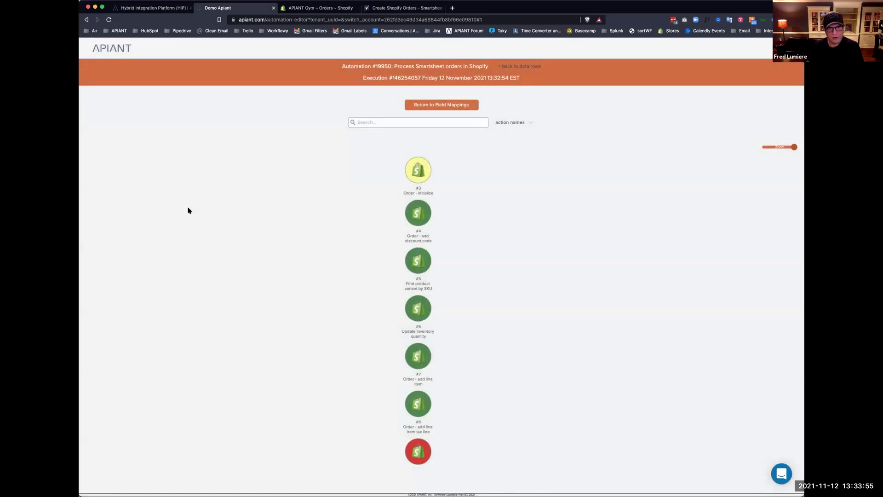
{"action": "scroll", "coordinate": [324, 239], "scroll_direction": "down", "scroll_amount": 3}
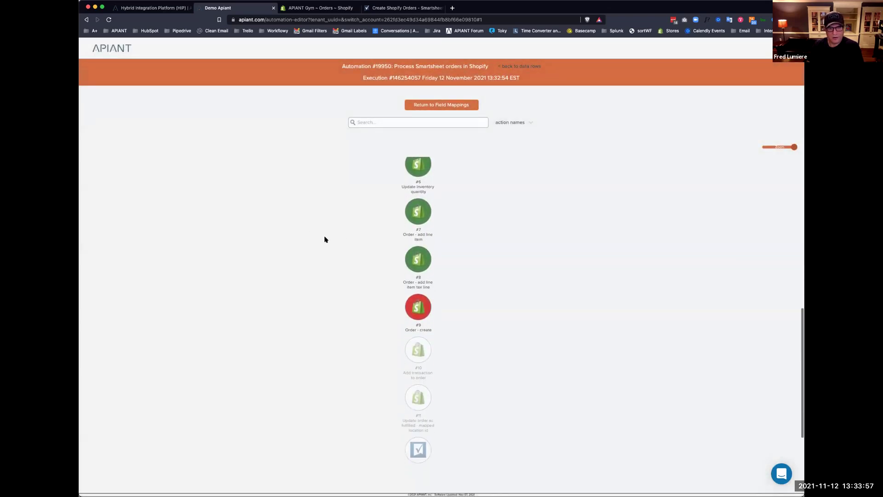
{"action": "scroll", "coordinate": [324, 239], "scroll_direction": "up", "scroll_amount": 4}
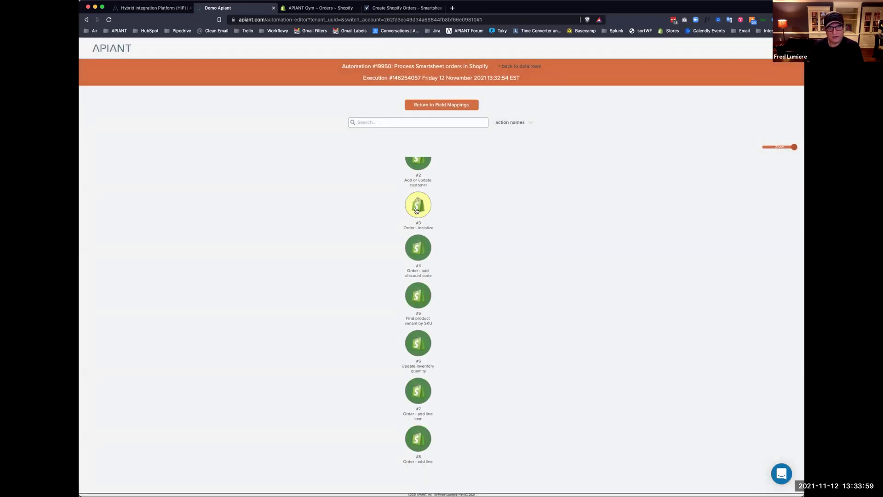
{"action": "left_click", "coordinate": [428, 105]}
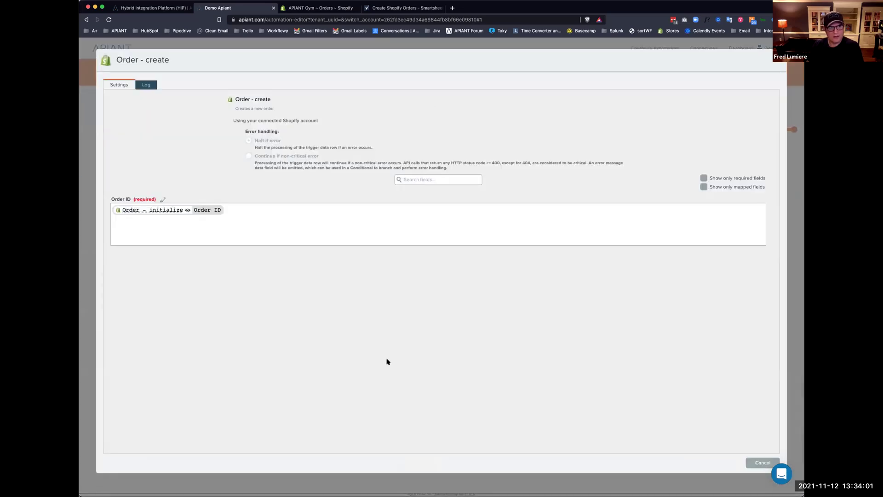
{"action": "left_click", "coordinate": [763, 463]}
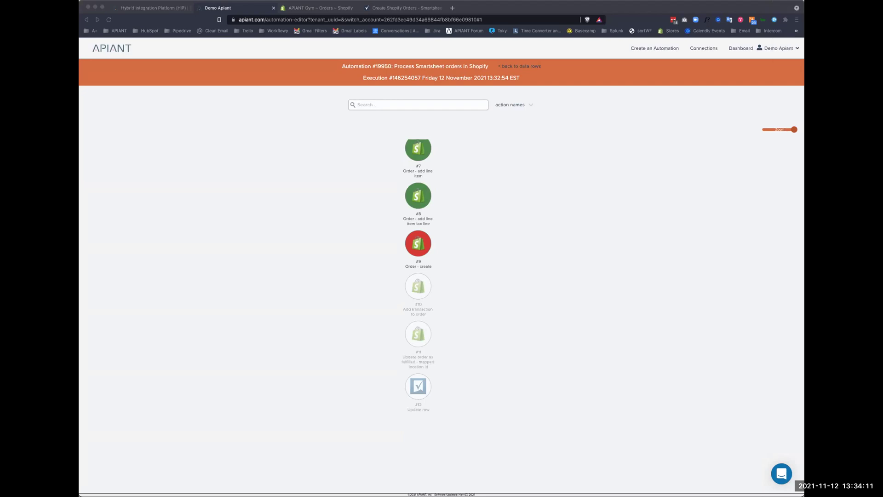
Reopen the execution output of action #9 Order - create and examine the order payload sent to Shopify
{"action": "left_click", "coordinate": [425, 244]}
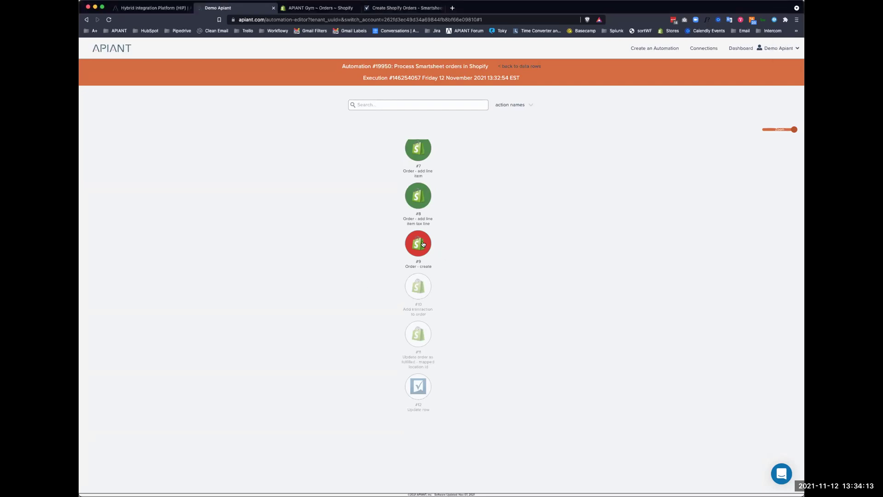
{"action": "left_click", "coordinate": [423, 245]}
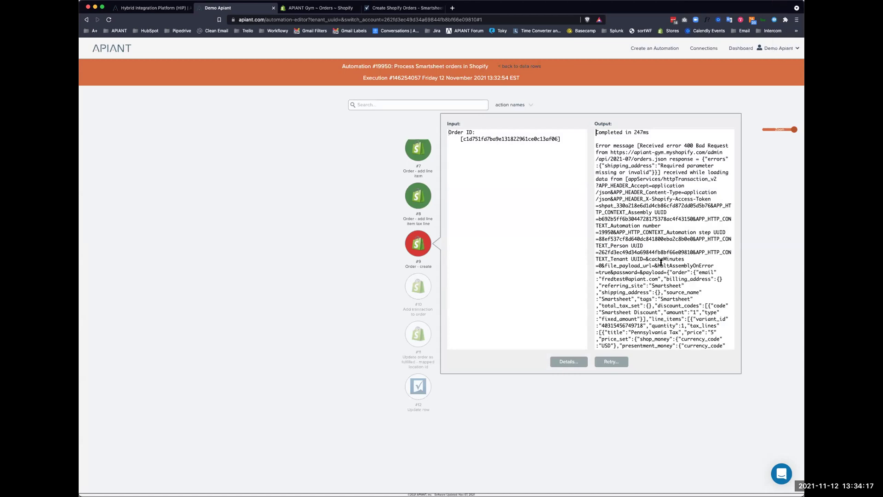
{"action": "scroll", "coordinate": [666, 263], "scroll_direction": "down", "scroll_amount": 3}
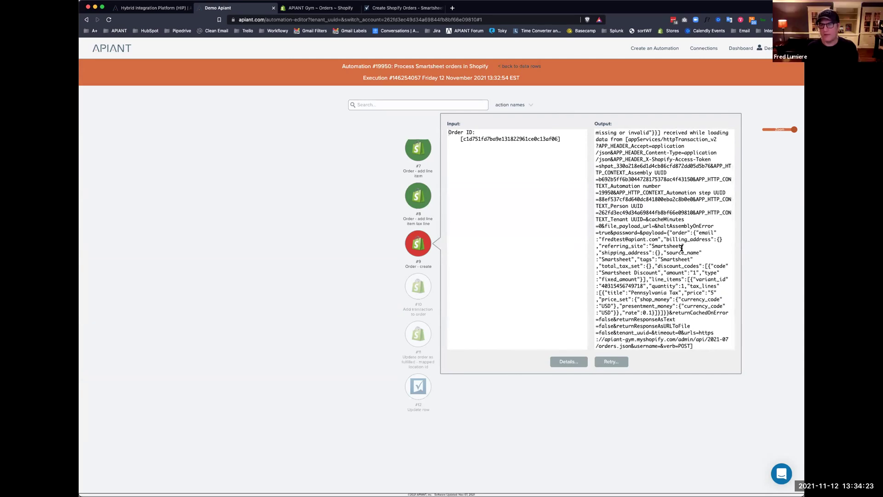
Examine the order payload and the Shopify error response in the output of action #9 Order - create, and close the output
{"action": "left_click_drag", "start_coordinate": [666, 232], "coordinate": [702, 290]}
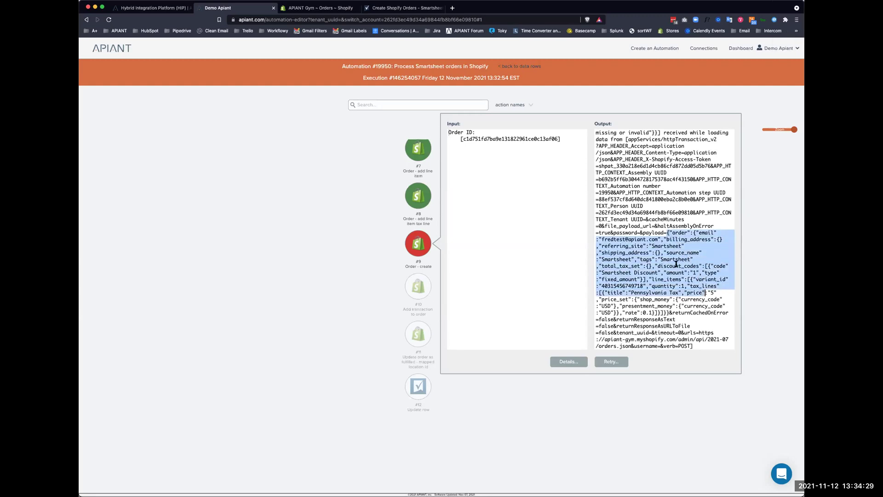
{"action": "scroll", "coordinate": [679, 158], "scroll_direction": "up", "scroll_amount": 3}
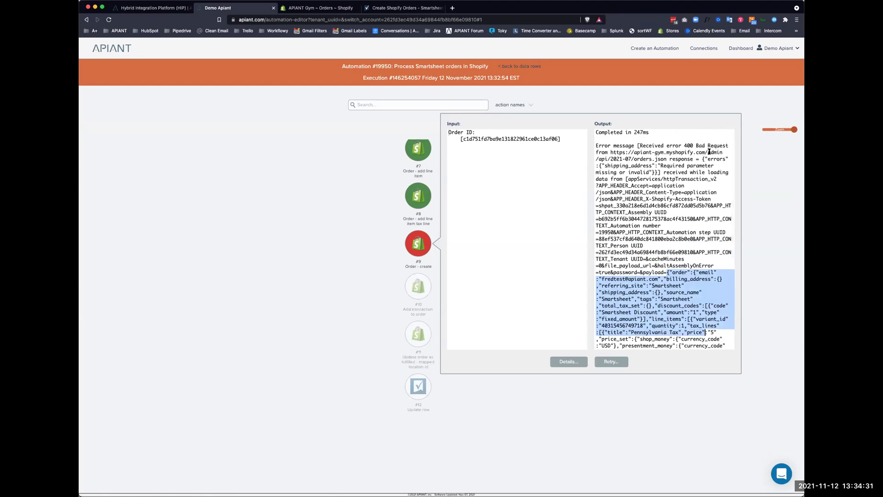
{"action": "left_click_drag", "start_coordinate": [707, 159], "coordinate": [656, 172]}
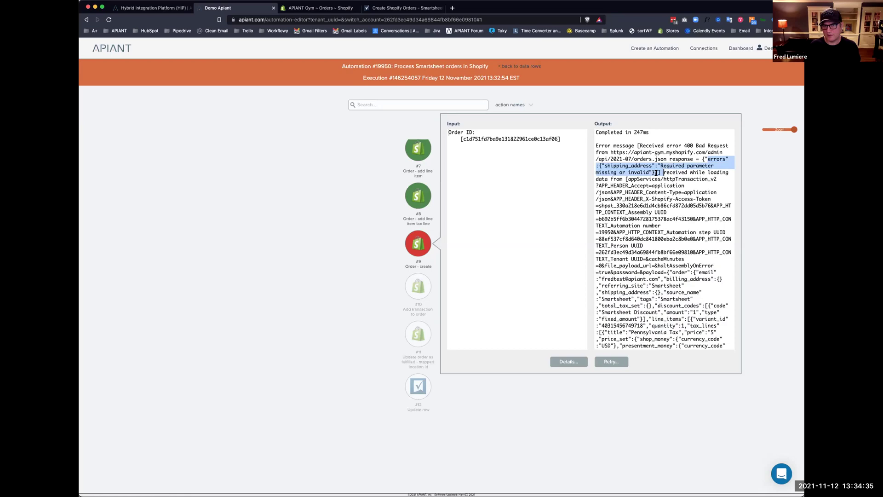
{"action": "left_click", "coordinate": [248, 367]}
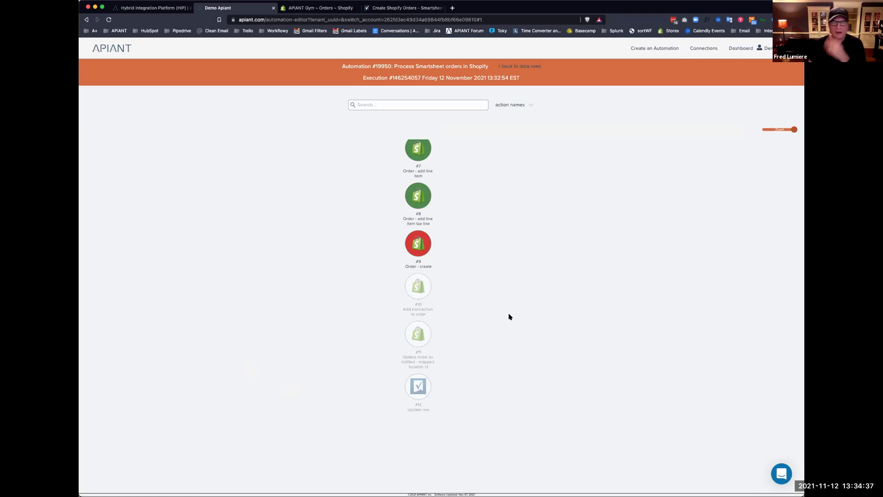
Return to the dashboard and open automation #19950, Process Smartsheet orders in Shopify, for editing
{"action": "left_click", "coordinate": [739, 51]}
{"action": "left_click", "coordinate": [476, 144]}
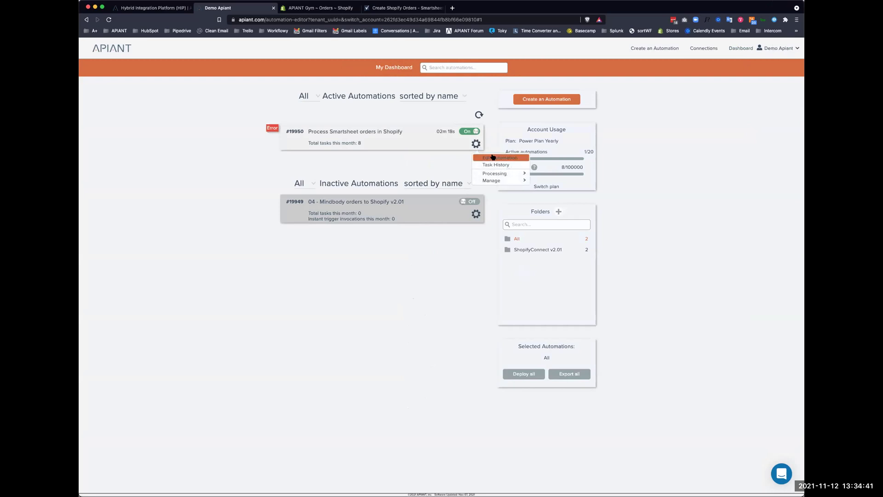
{"action": "left_click", "coordinate": [493, 158]}
Switch to the Create Shopify Orders sheet in Smartsheet and review the values of row 1 across all columns
{"action": "left_click", "coordinate": [400, 8]}
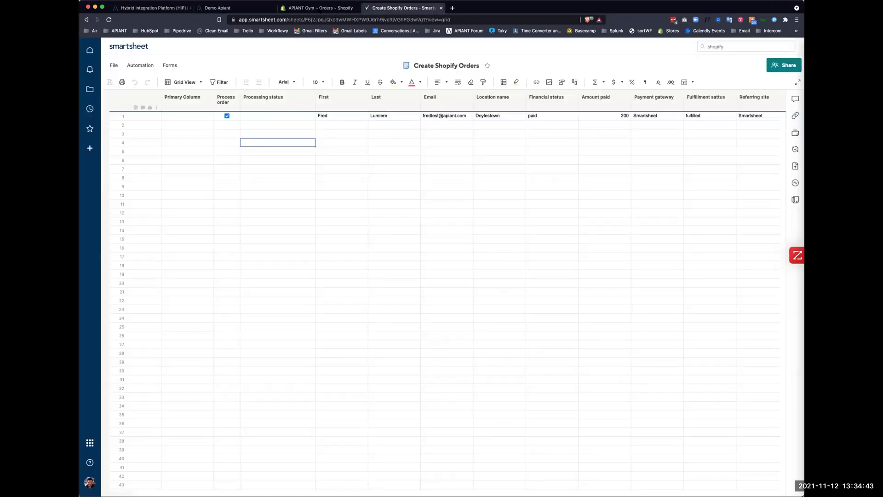
{"action": "scroll", "coordinate": [499, 174], "scroll_direction": "right", "scroll_amount": 3}
{"action": "scroll", "coordinate": [499, 174], "scroll_direction": "right", "scroll_amount": 12}
{"action": "scroll", "coordinate": [499, 175], "scroll_direction": "right", "scroll_amount": 10}
{"action": "scroll", "coordinate": [499, 174], "scroll_direction": "right", "scroll_amount": 3}
{"action": "scroll", "coordinate": [498, 174], "scroll_direction": "left", "scroll_amount": 20}
{"action": "scroll", "coordinate": [498, 175], "scroll_direction": "left", "scroll_amount": 6}
{"action": "scroll", "coordinate": [498, 174], "scroll_direction": "right", "scroll_amount": 16}
{"action": "scroll", "coordinate": [498, 174], "scroll_direction": "right", "scroll_amount": 16}
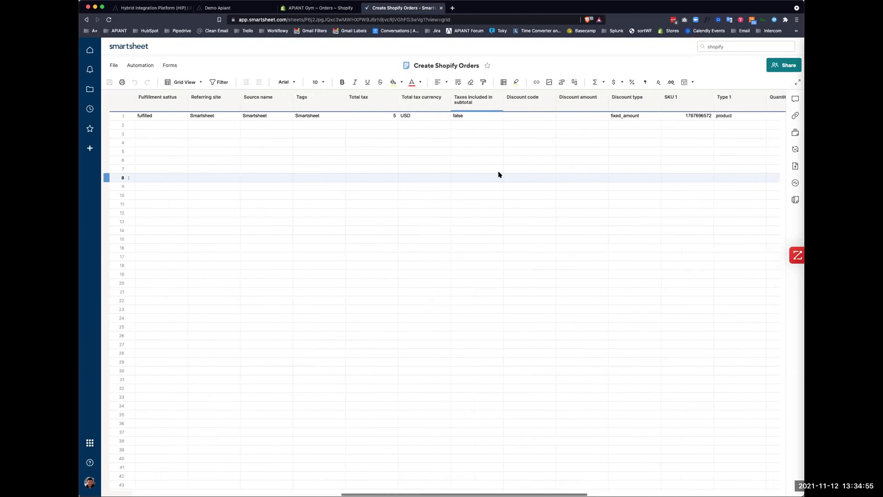
{"action": "scroll", "coordinate": [498, 174], "scroll_direction": "right", "scroll_amount": 5}
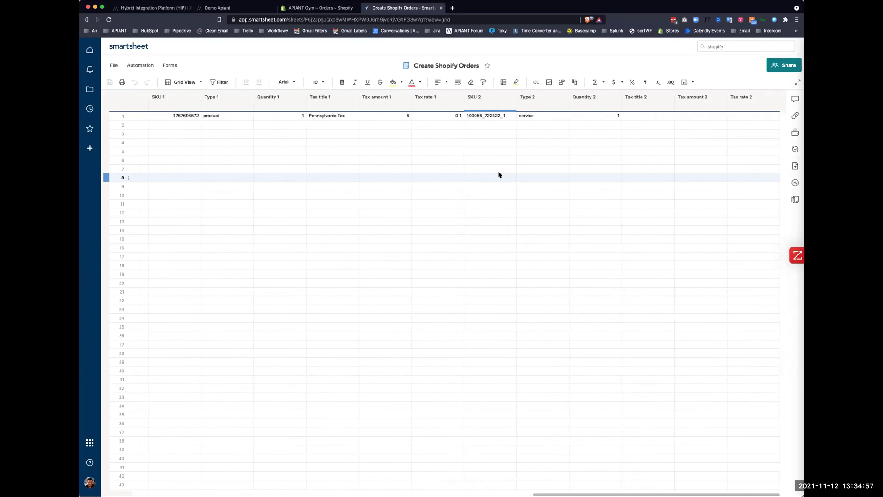
{"action": "scroll", "coordinate": [499, 174], "scroll_direction": "left", "scroll_amount": 15}
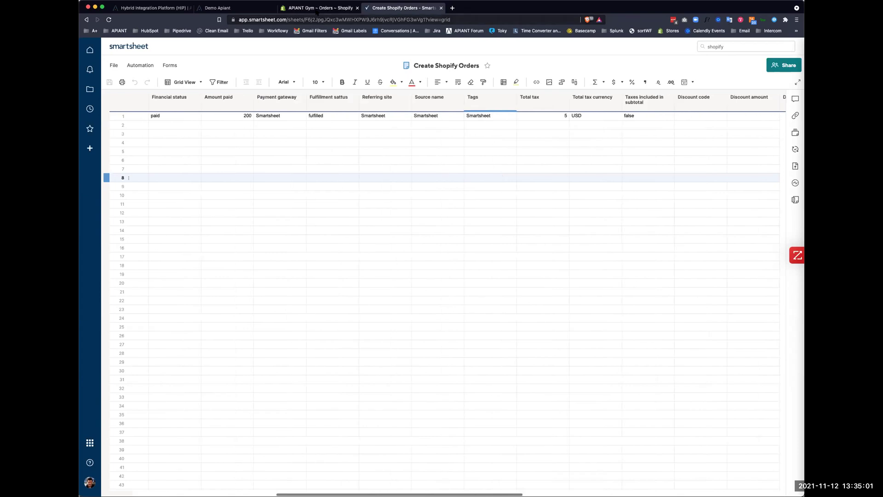
Check the open orders list in Shopify and recheck the first columns of the Create Shopify Orders sheet
{"action": "left_click", "coordinate": [296, 14]}
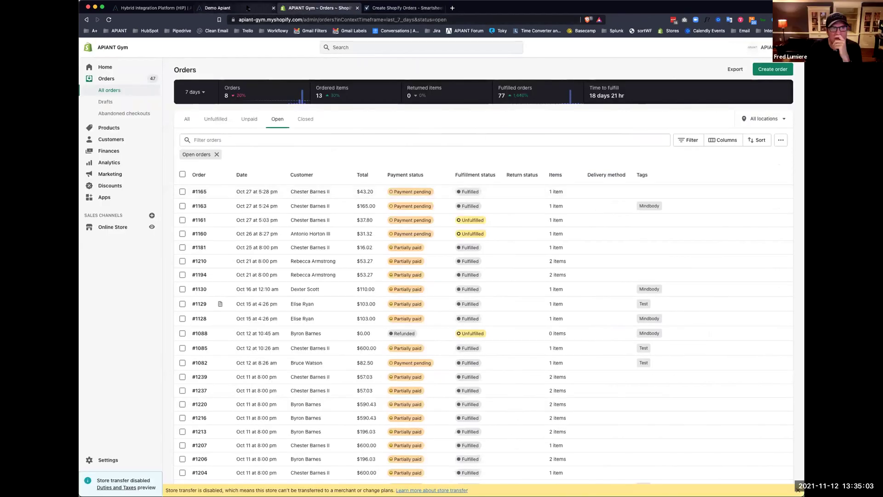
{"action": "left_click", "coordinate": [396, 12]}
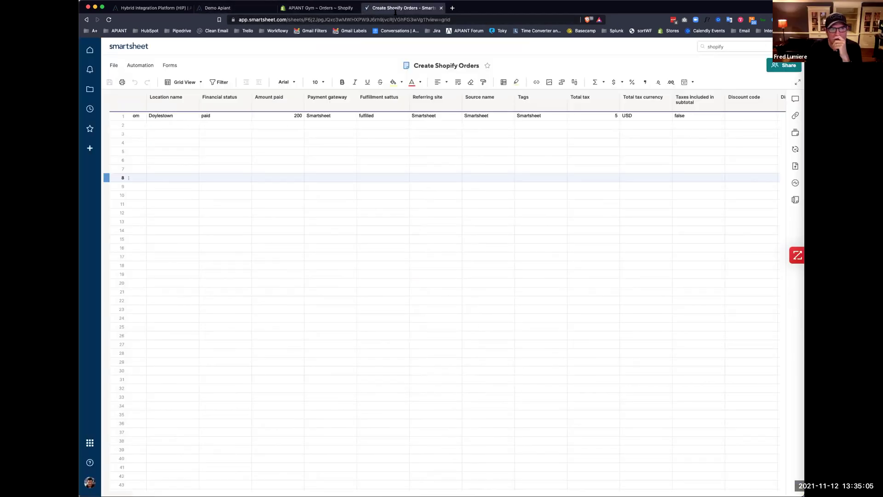
{"action": "scroll", "coordinate": [331, 184], "scroll_direction": "left", "scroll_amount": 5}
{"action": "scroll", "coordinate": [331, 184], "scroll_direction": "left", "scroll_amount": 3}
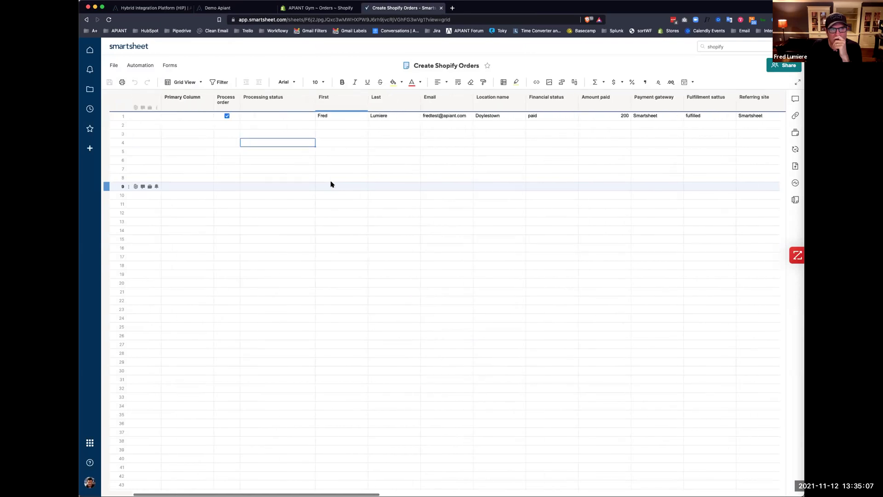
{"action": "left_click", "coordinate": [303, 8]}
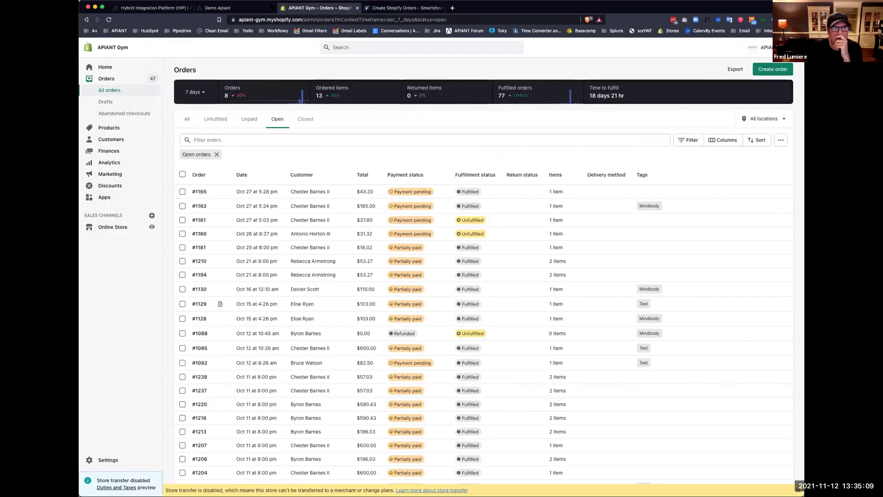
Switch back to the APIANT editor, review the mapped fields of action #3 Order - initialize, and close its settings without saving
{"action": "left_click", "coordinate": [220, 7]}
{"action": "scroll", "coordinate": [549, 315], "scroll_direction": "down", "scroll_amount": 3}
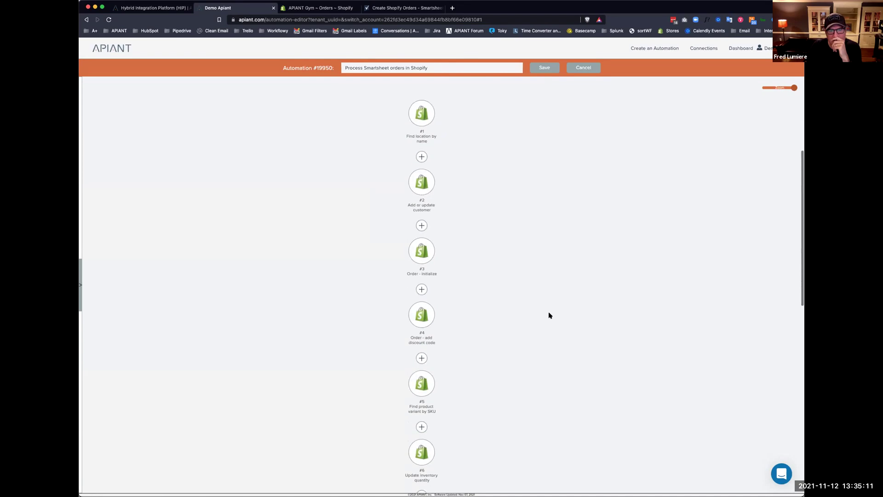
{"action": "left_click", "coordinate": [426, 273]}
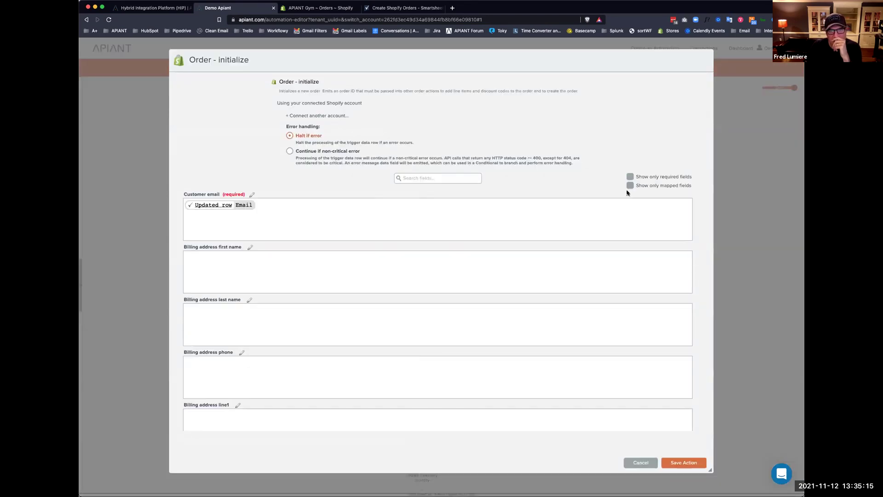
{"action": "left_click", "coordinate": [626, 190]}
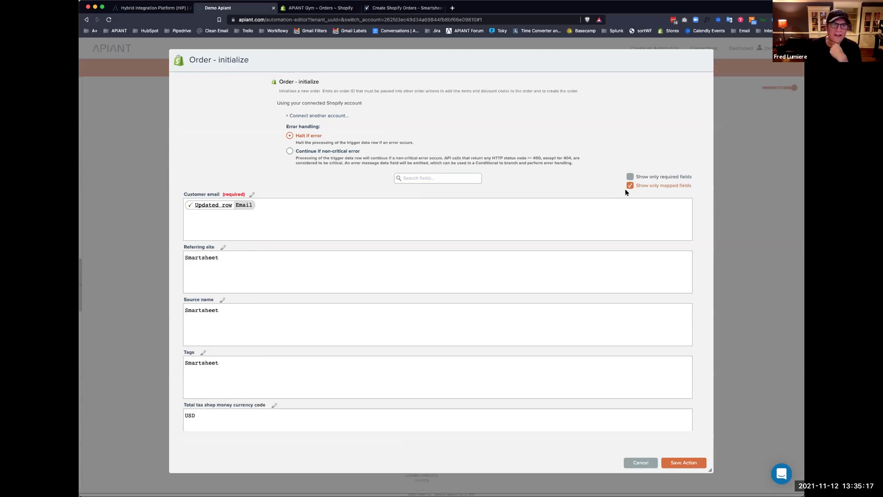
{"action": "scroll", "coordinate": [407, 258], "scroll_direction": "down", "scroll_amount": 1}
{"action": "scroll", "coordinate": [407, 258], "scroll_direction": "up", "scroll_amount": 1}
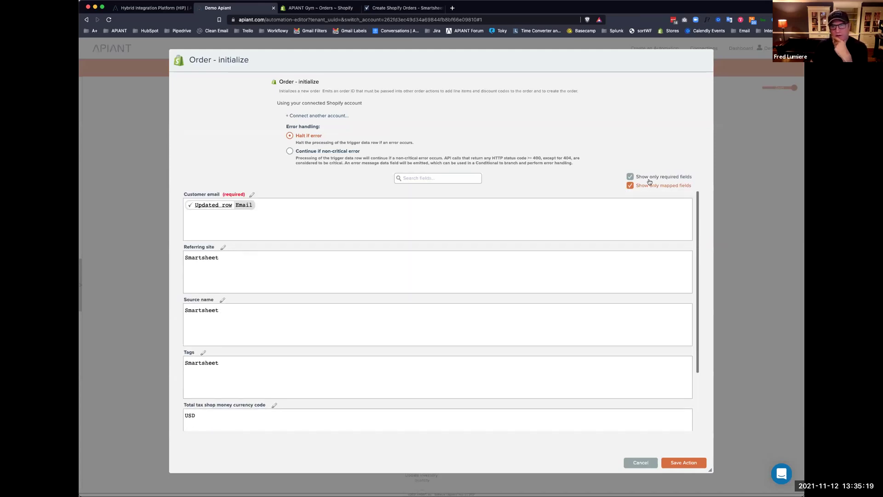
{"action": "left_click", "coordinate": [628, 186]}
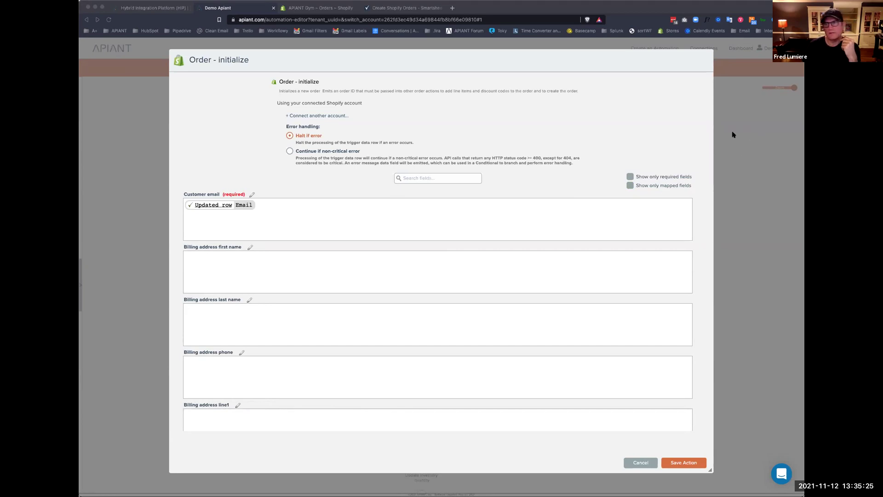
{"action": "left_click", "coordinate": [662, 361]}
{"action": "left_click", "coordinate": [637, 461]}
Open the account management details, select the account e-mail, and close the details without updating them
{"action": "left_click", "coordinate": [766, 48]}
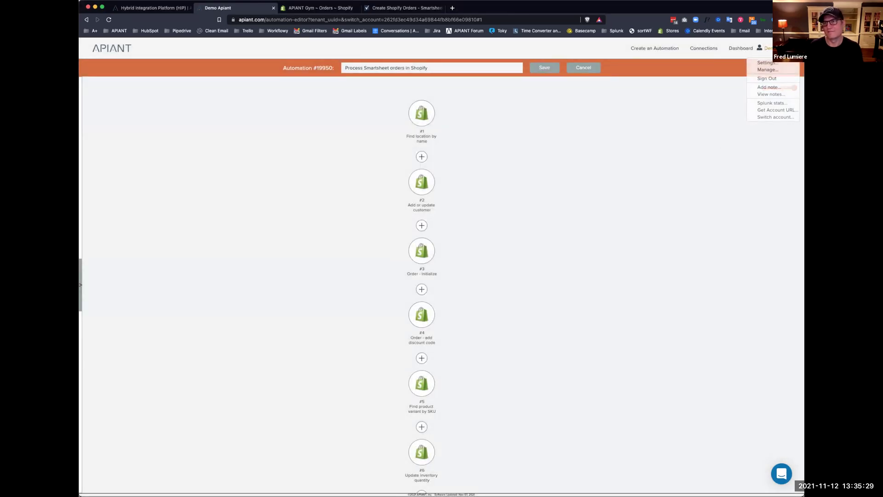
{"action": "left_click", "coordinate": [776, 69]}
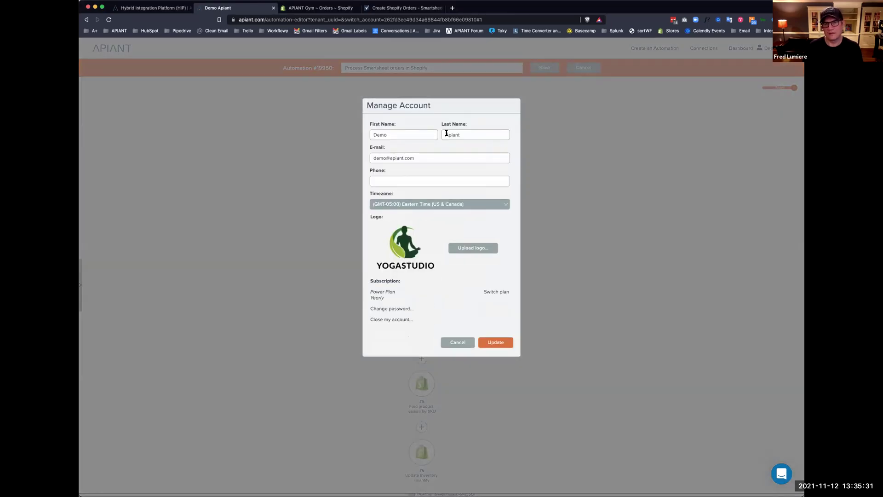
{"action": "triple_click", "coordinate": [423, 160]}
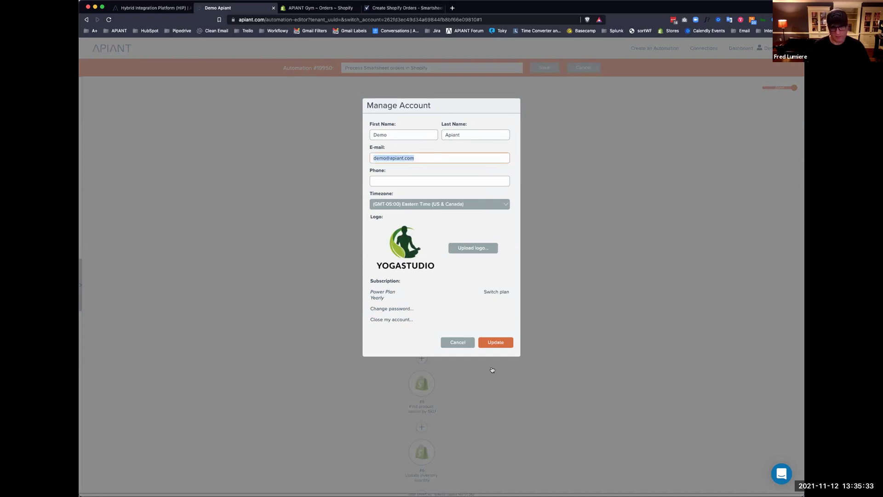
{"action": "left_click", "coordinate": [457, 343]}
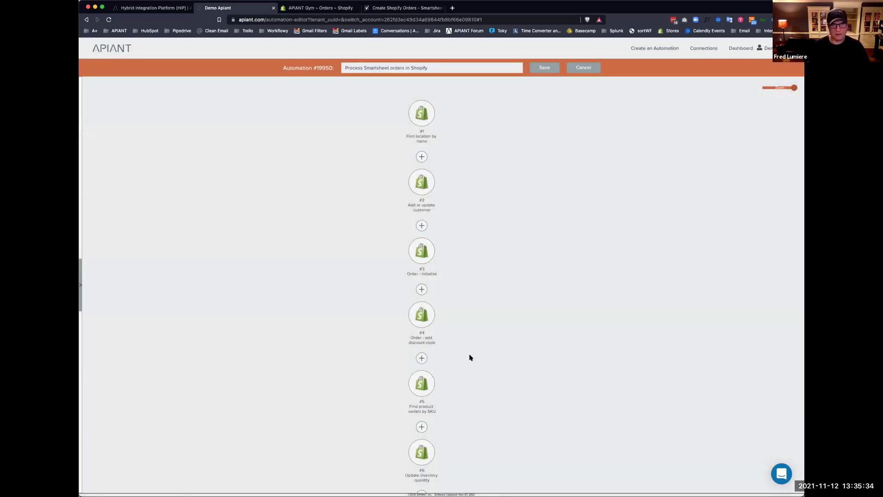
Leave the automation editor without saving and arrange two browser windows with the APIANT dashboard side by side
{"action": "left_click", "coordinate": [580, 68]}
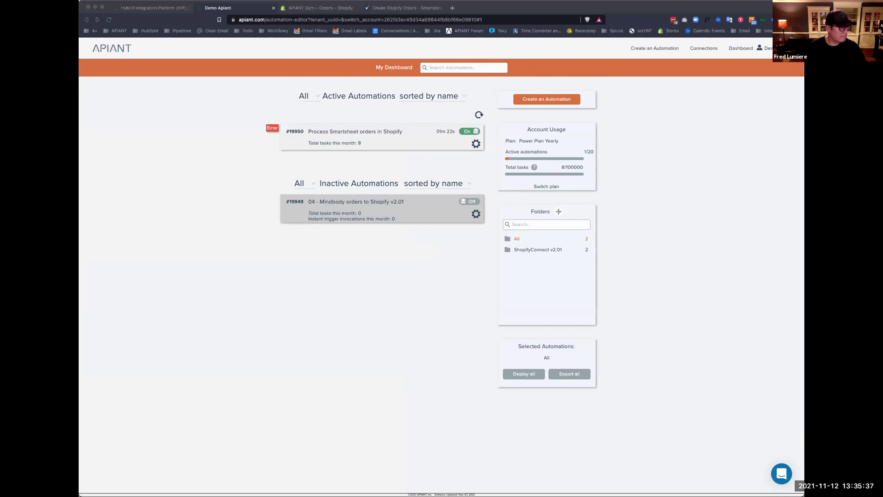
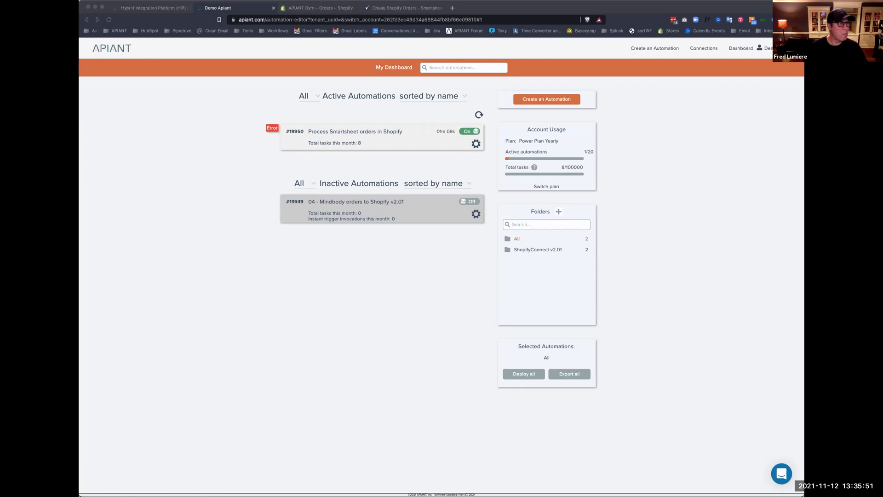
{"action": "left_click", "coordinate": [360, 311]}
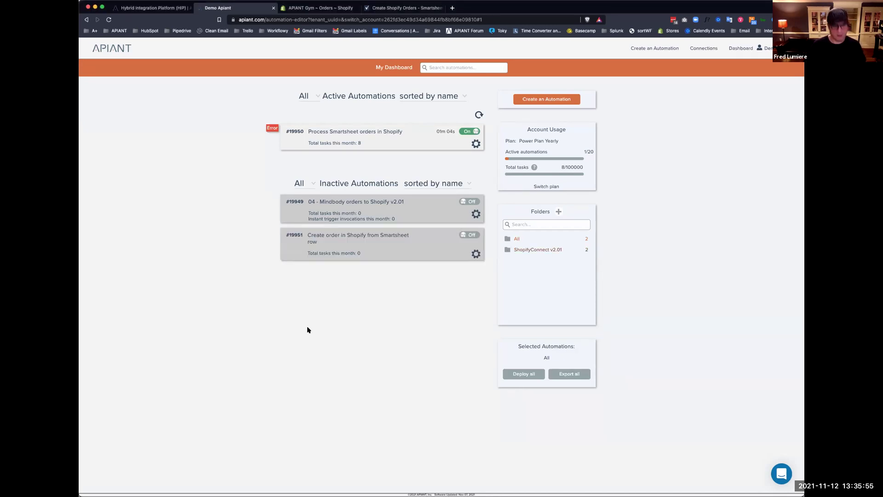
{"action": "key", "text": "ctrl+alt+minus"}
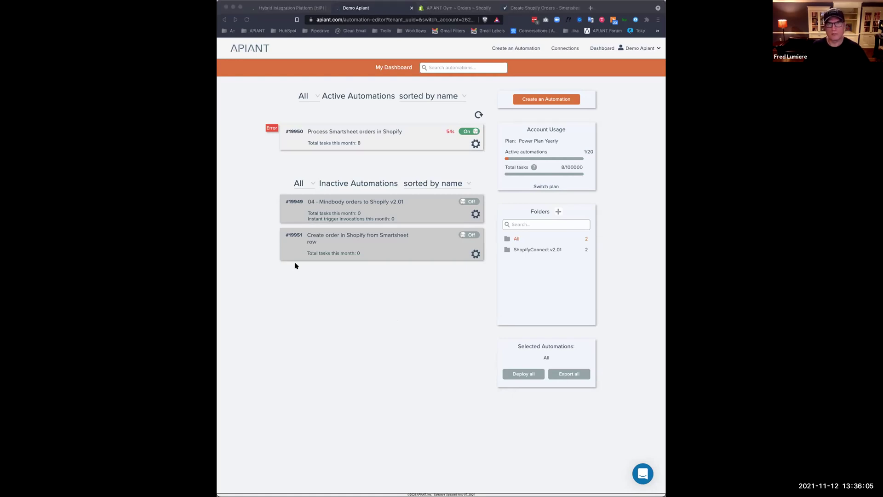
{"action": "left_click", "coordinate": [381, 19]}
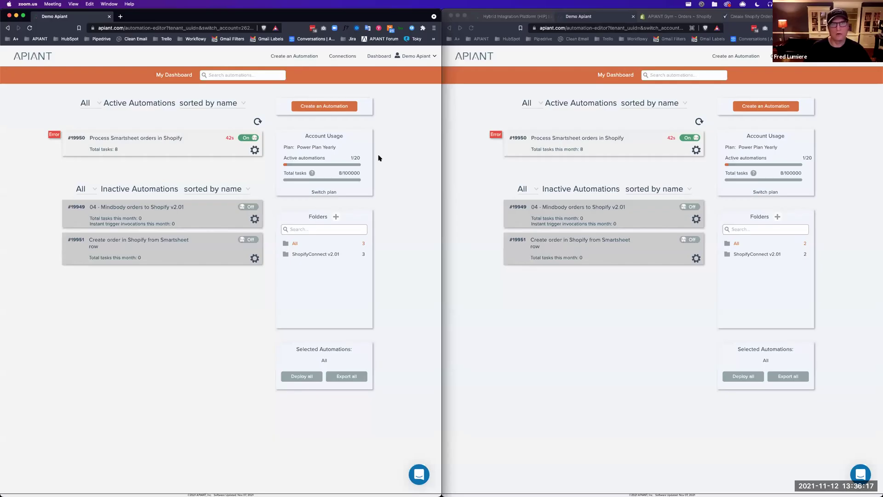
{"action": "left_click", "coordinate": [179, 393]}
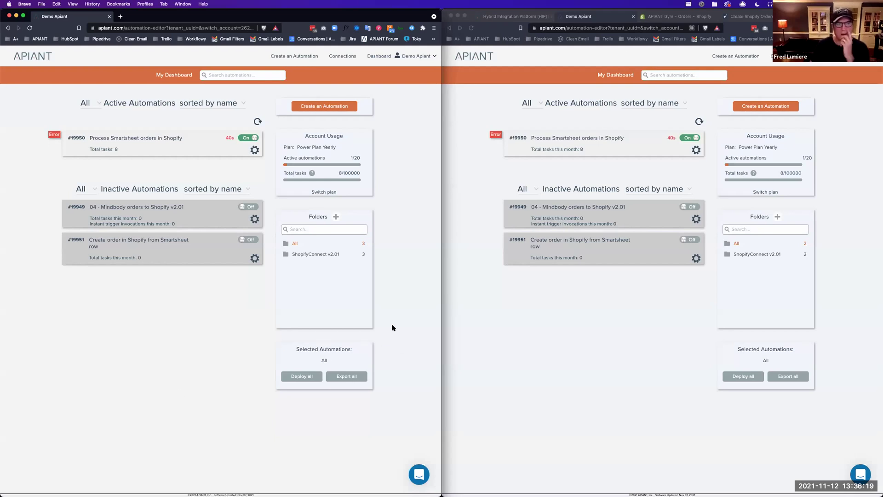
Open automation #19951, Create order in Shopify from Smartsheet row, for editing and open the settings of its action #3 Order - initialize
{"action": "left_click", "coordinate": [295, 242]}
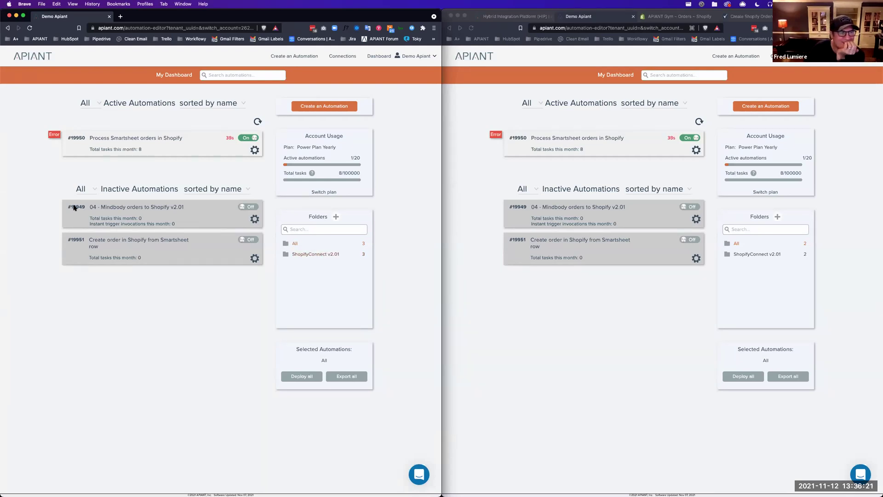
{"action": "left_click", "coordinate": [254, 258]}
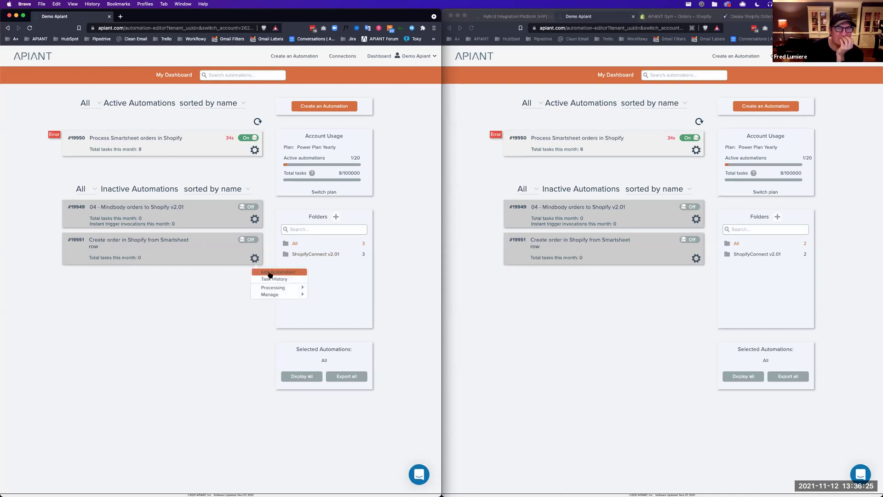
{"action": "left_click", "coordinate": [269, 274]}
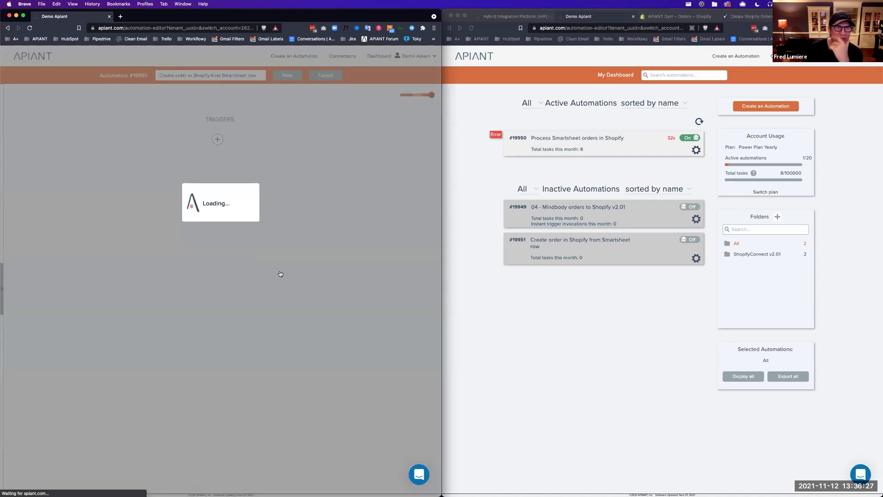
{"action": "scroll", "coordinate": [270, 254], "scroll_direction": "down", "scroll_amount": 5}
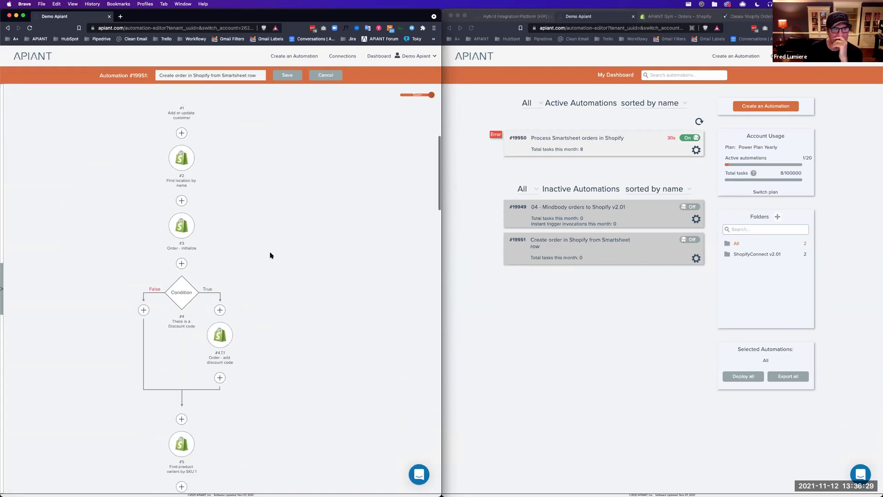
{"action": "left_click", "coordinate": [180, 229]}
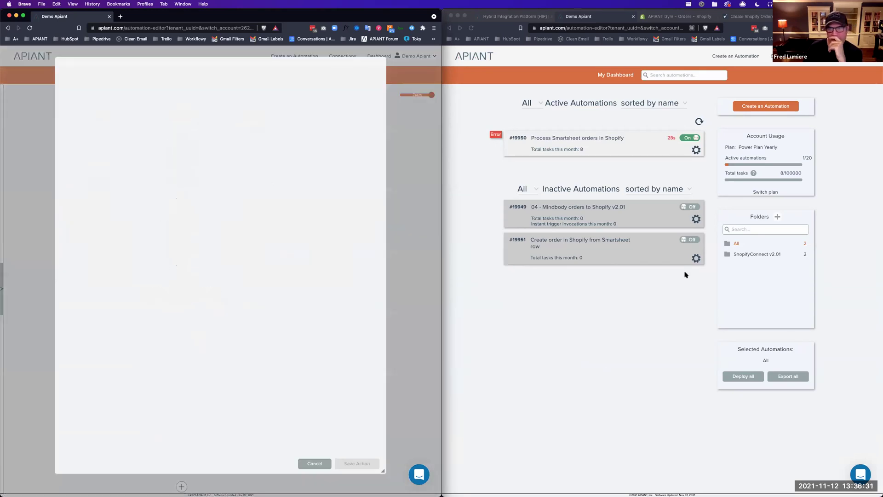
Open automation #19950 for editing in the other window, and show only the mapped fields of Order - initialize in #19951
{"action": "left_click", "coordinate": [698, 154]}
{"action": "left_click", "coordinate": [697, 152]}
{"action": "left_click", "coordinate": [714, 165]}
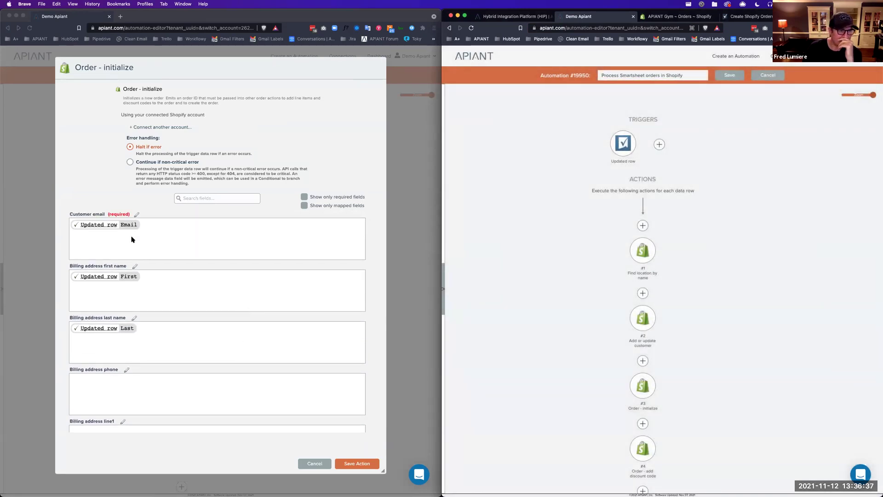
{"action": "left_click", "coordinate": [303, 206]}
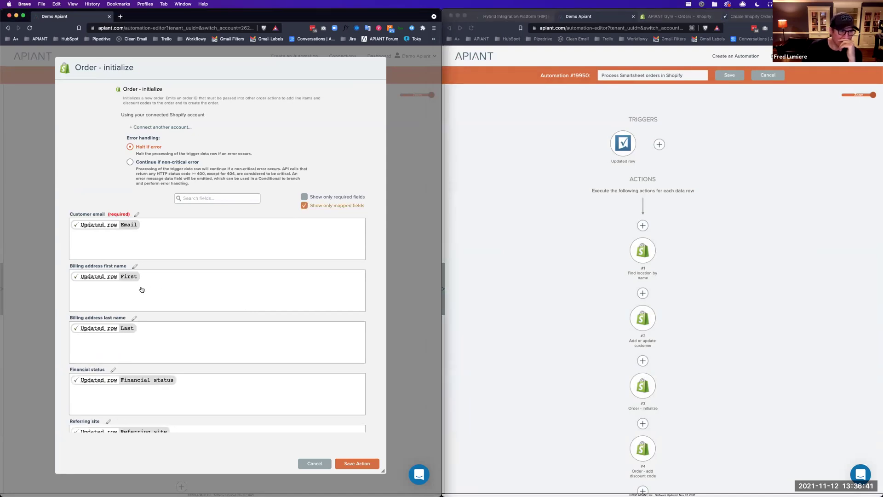
Review the mapped fields of Order - initialize in #19951 and open the settings of the same action #3 in automation #19950
{"action": "scroll", "coordinate": [141, 289], "scroll_direction": "down", "scroll_amount": 4}
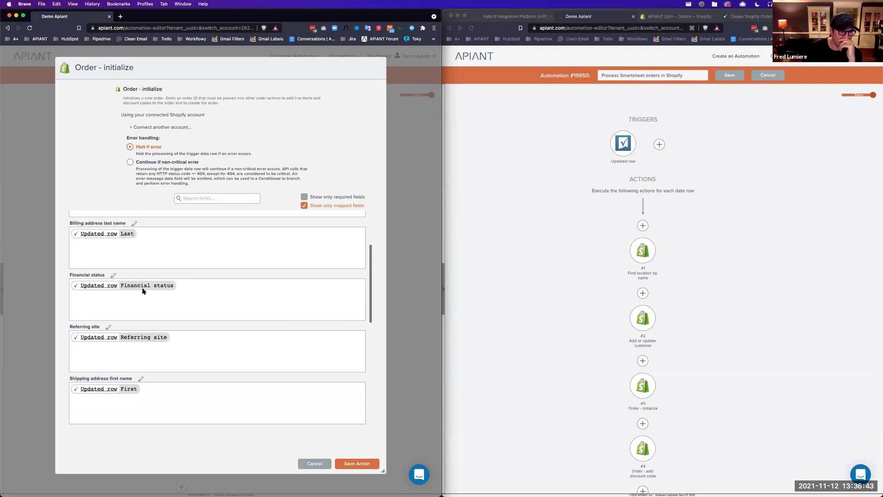
{"action": "scroll", "coordinate": [143, 291], "scroll_direction": "down", "scroll_amount": 12}
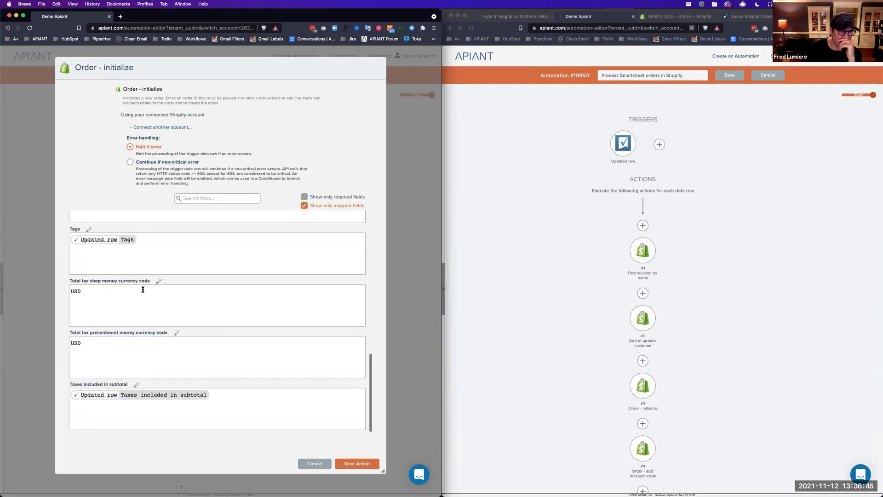
{"action": "scroll", "coordinate": [142, 289], "scroll_direction": "up", "scroll_amount": 15}
{"action": "left_click", "coordinate": [583, 251]}
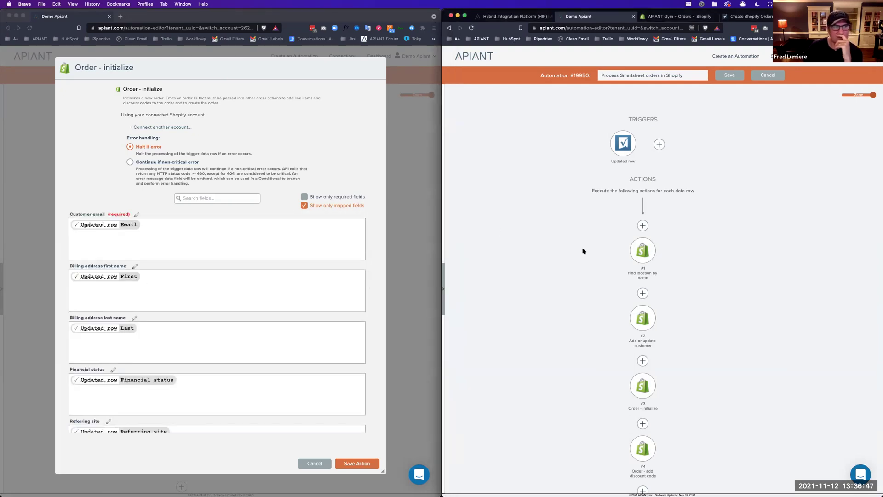
{"action": "scroll", "coordinate": [666, 328], "scroll_direction": "down", "scroll_amount": 1}
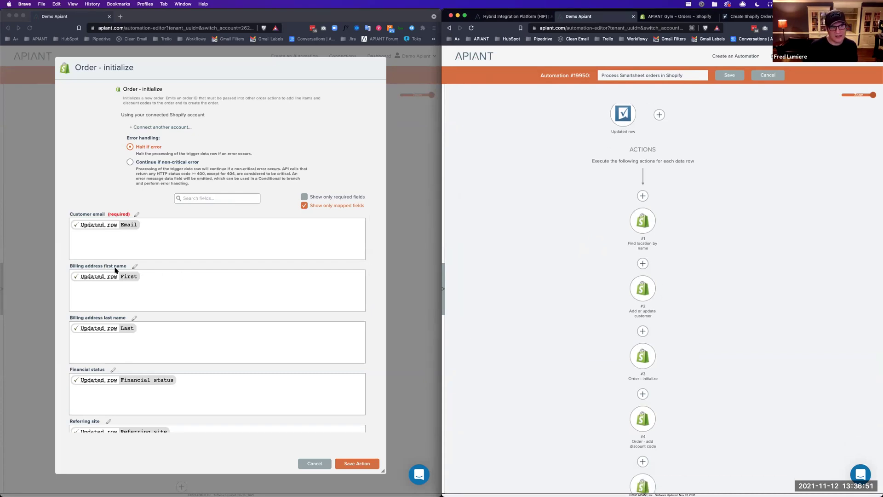
{"action": "scroll", "coordinate": [744, 299], "scroll_direction": "down", "scroll_amount": 1}
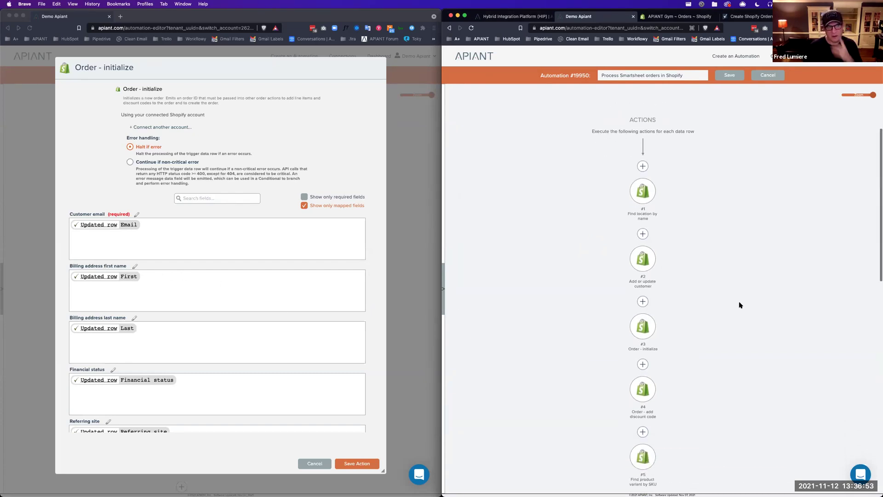
{"action": "scroll", "coordinate": [693, 300], "scroll_direction": "down", "scroll_amount": 1}
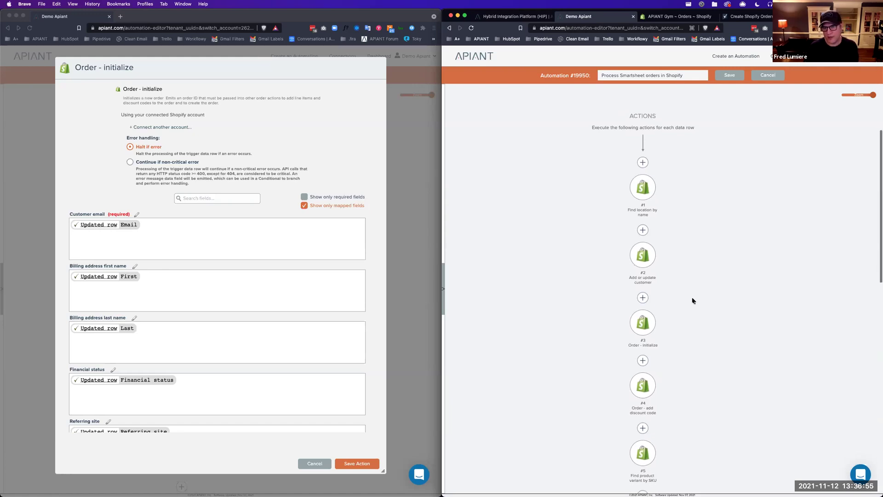
{"action": "left_click", "coordinate": [639, 326]}
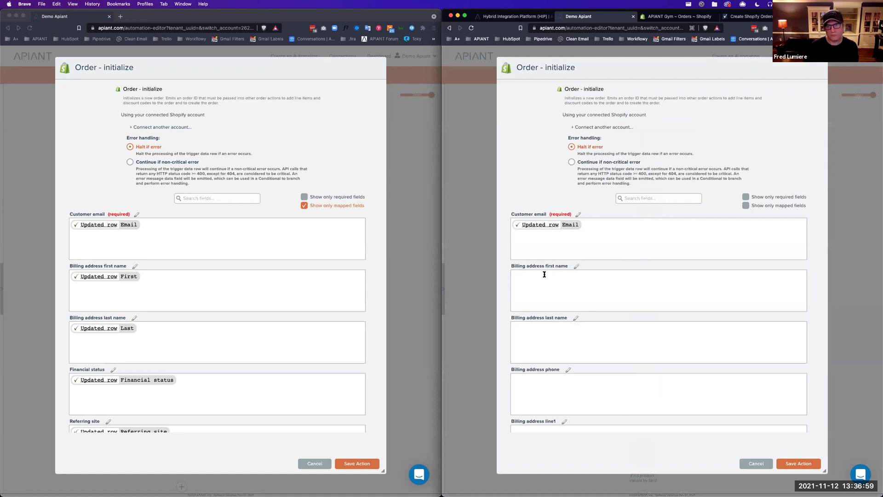
In #19950, map Billing address first name to the Updated row's First field and Billing address last name to its Last field
{"action": "left_click", "coordinate": [544, 274]}
{"action": "type", "text": "first"}
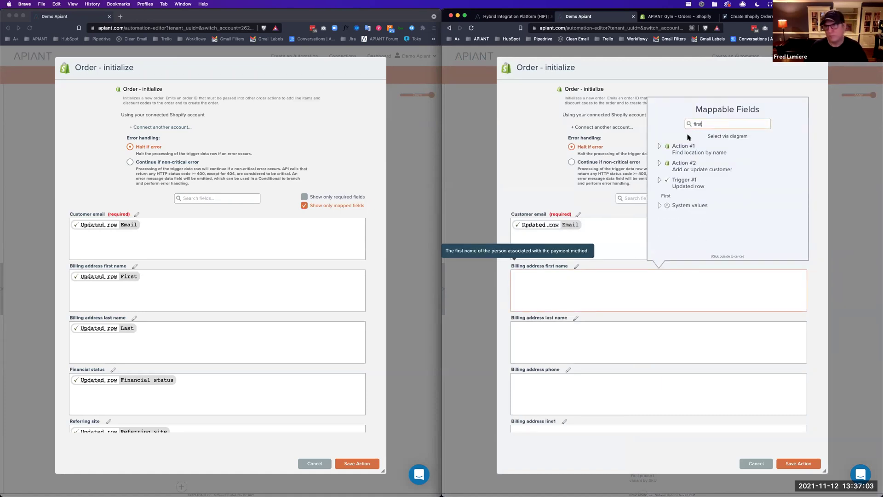
{"action": "left_click", "coordinate": [666, 196]}
{"action": "left_click", "coordinate": [599, 327]}
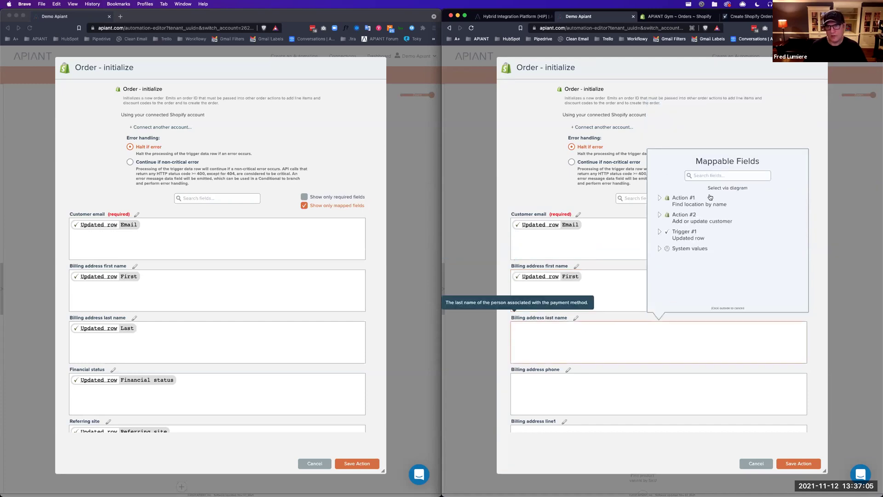
{"action": "type", "text": "last"}
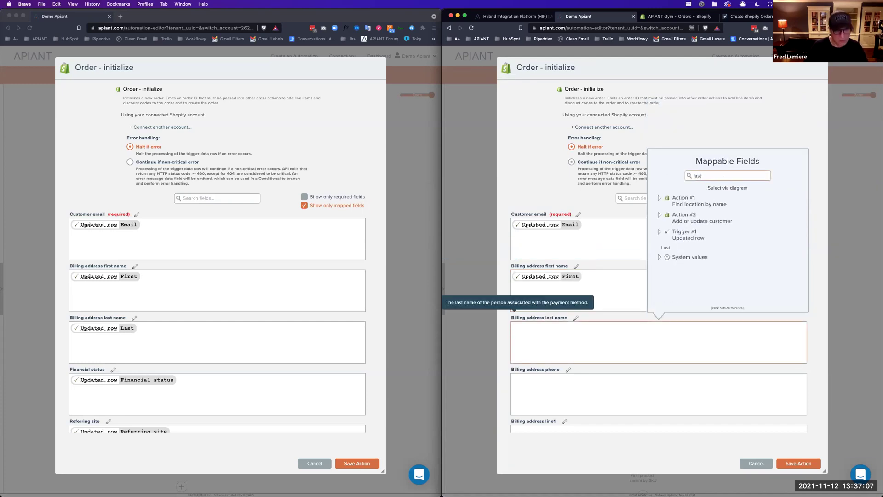
{"action": "left_click", "coordinate": [671, 248]}
Show only mapped fields in #19950, search the fields for "financ", and map Financial status to the Updated row's Financial status field
{"action": "scroll", "coordinate": [193, 331], "scroll_direction": "down", "scroll_amount": 5}
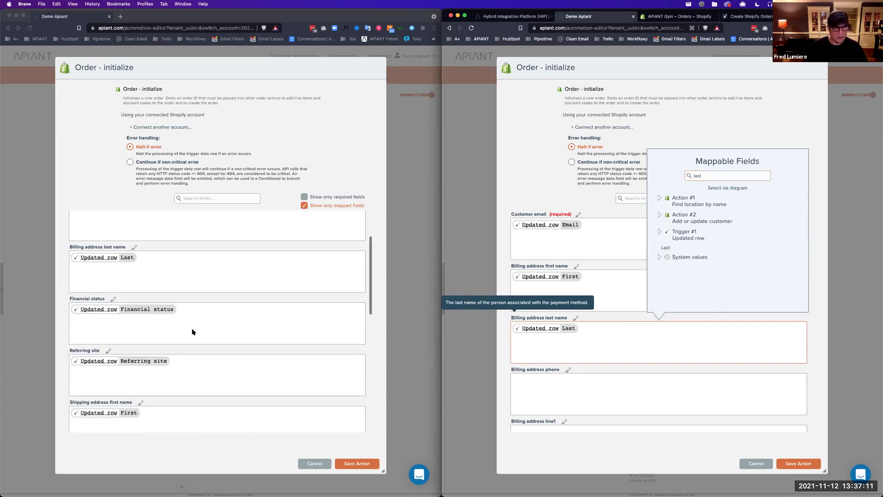
{"action": "left_click", "coordinate": [530, 345]}
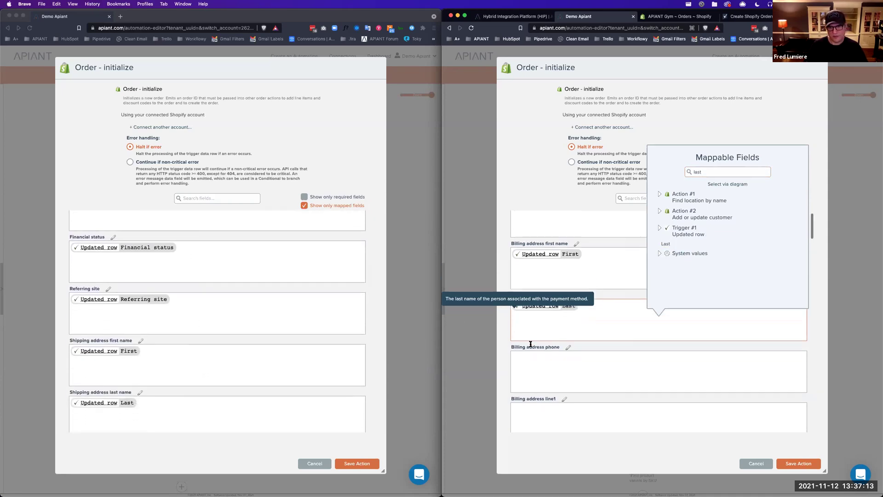
{"action": "left_click", "coordinate": [745, 206]}
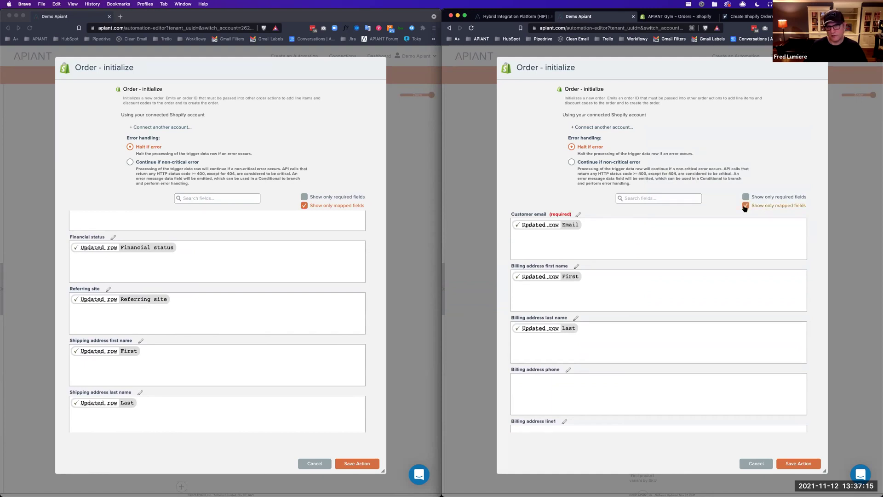
{"action": "scroll", "coordinate": [559, 348], "scroll_direction": "down", "scroll_amount": 3}
{"action": "scroll", "coordinate": [634, 285], "scroll_direction": "up", "scroll_amount": 3}
{"action": "left_click", "coordinate": [642, 198]}
{"action": "type", "text": "financ"}
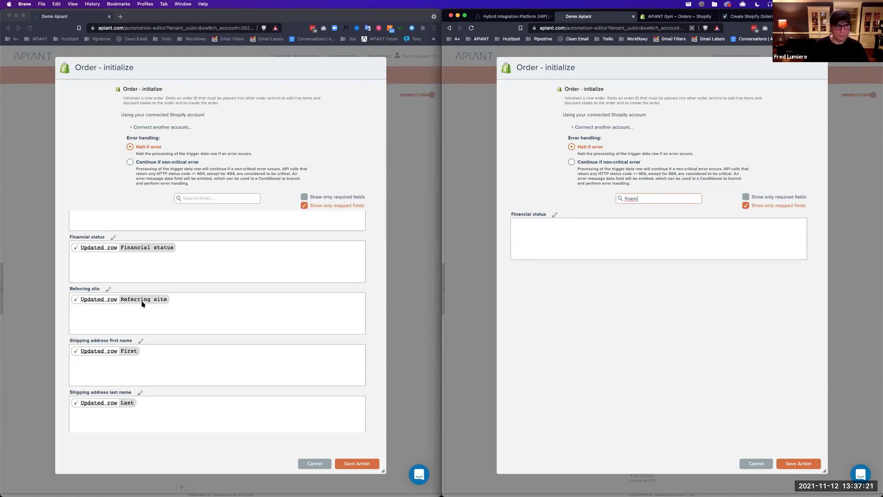
{"action": "scroll", "coordinate": [155, 272], "scroll_direction": "down", "scroll_amount": 1}
{"action": "left_click", "coordinate": [528, 236]}
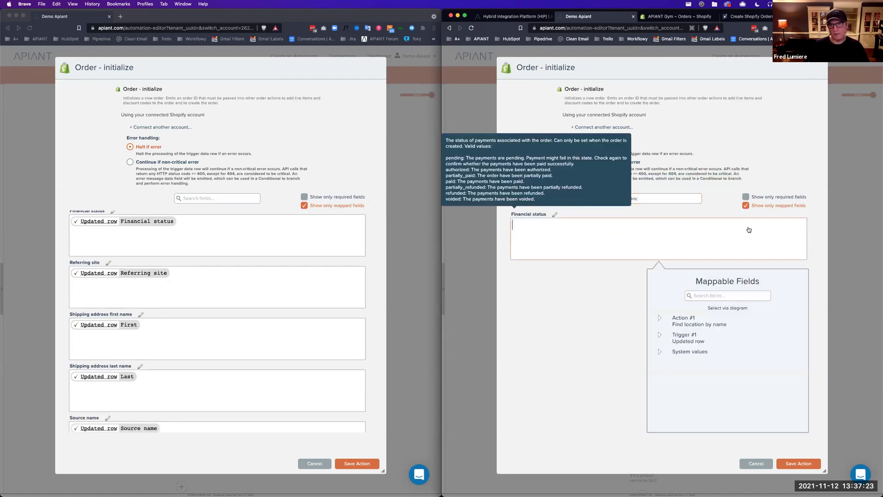
{"action": "type", "text": "financi"}
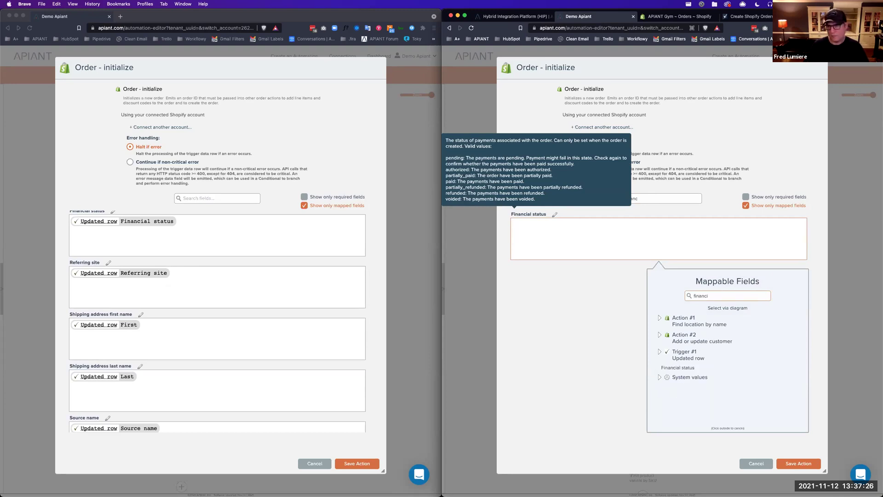
{"action": "left_click", "coordinate": [689, 371]}
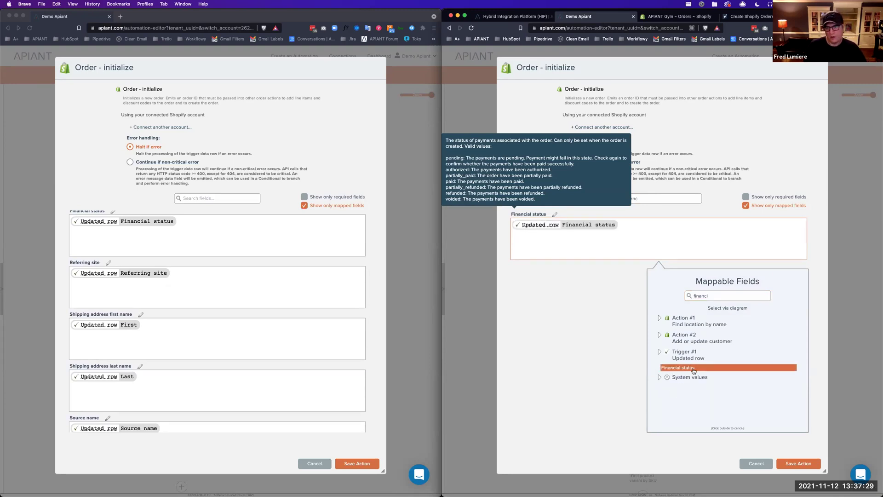
{"action": "left_click", "coordinate": [628, 358]}
Reapply the mapped-fields-only filter in #19950 and compare its mappings from Financial status onward with those in #19951
{"action": "scroll", "coordinate": [271, 327], "scroll_direction": "down", "scroll_amount": 1}
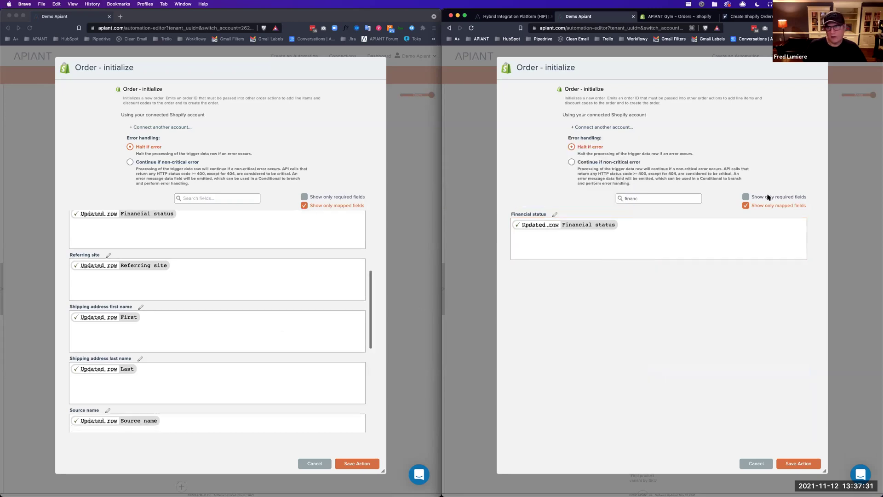
{"action": "left_click", "coordinate": [746, 206]}
{"action": "left_click", "coordinate": [746, 206]}
{"action": "scroll", "coordinate": [634, 332], "scroll_direction": "down", "scroll_amount": 5}
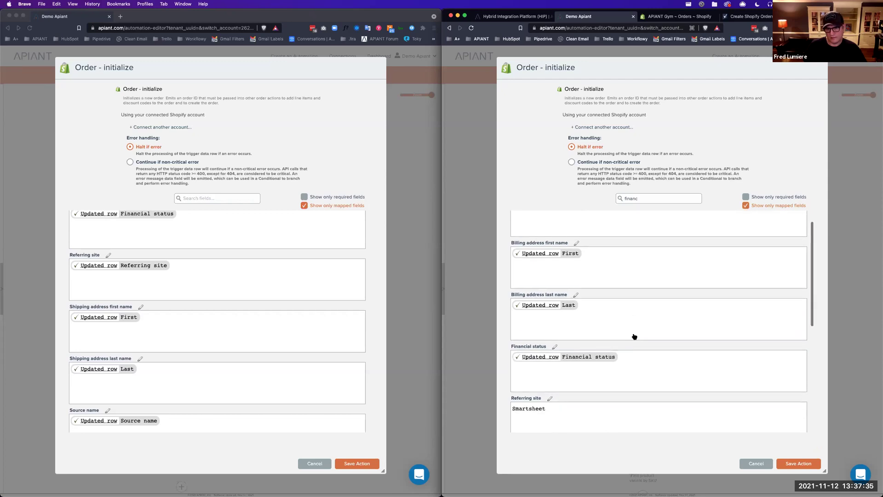
{"action": "scroll", "coordinate": [634, 336], "scroll_direction": "down", "scroll_amount": 3}
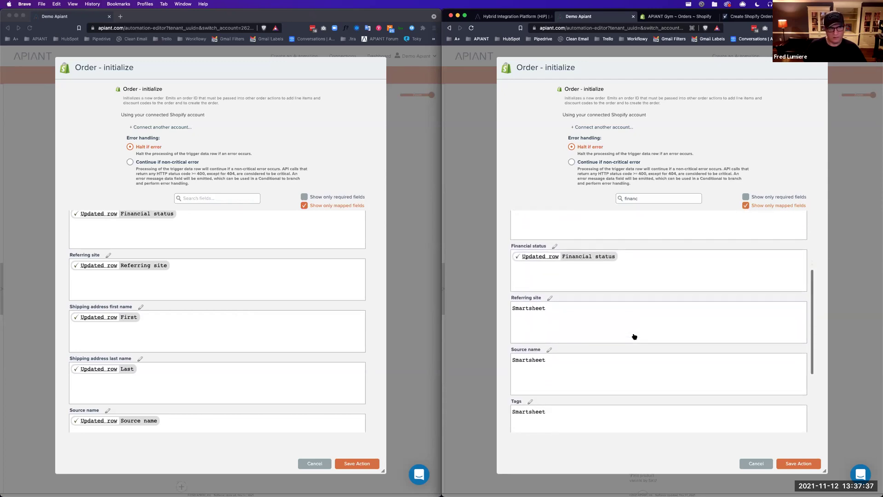
{"action": "scroll", "coordinate": [261, 321], "scroll_direction": "down", "scroll_amount": 4}
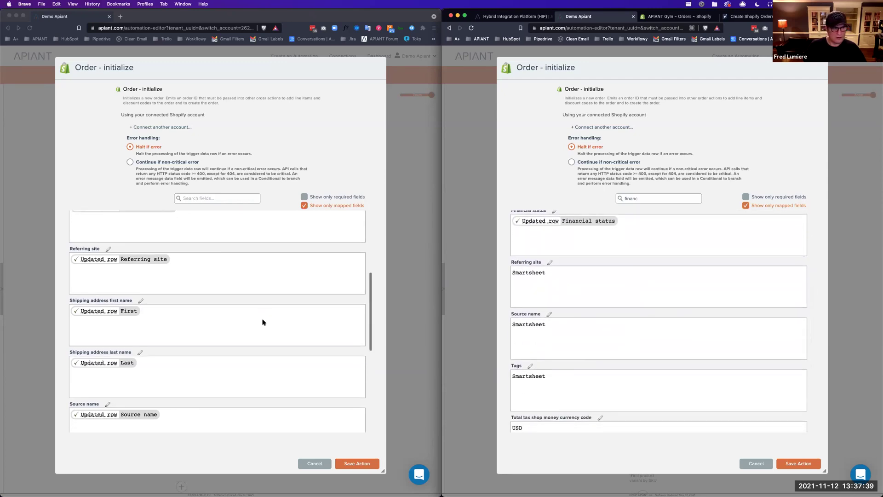
Search the #19950 fields for "ship" and map Shipping address first name and last name to the Updated row's First and Last fields
{"action": "double_click", "coordinate": [639, 196]}
{"action": "type", "text": "ip"}
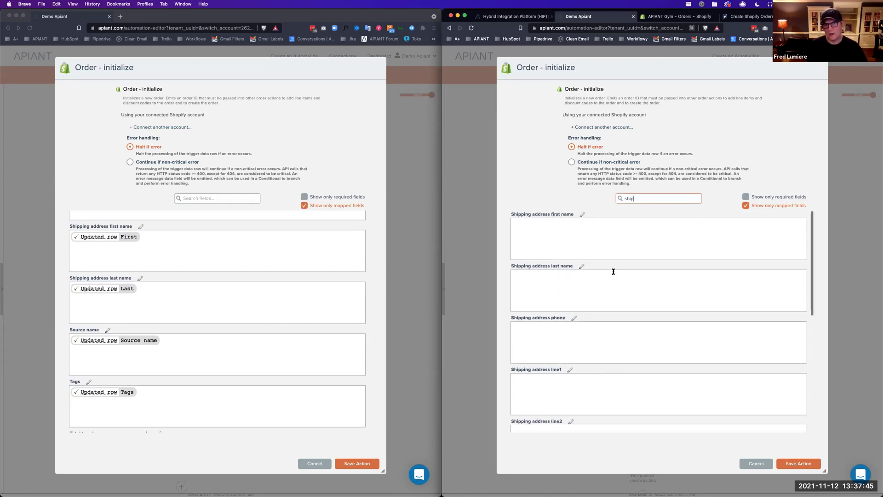
{"action": "left_click", "coordinate": [583, 243]}
{"action": "left_click", "coordinate": [711, 294]}
{"action": "type", "text": "first"}
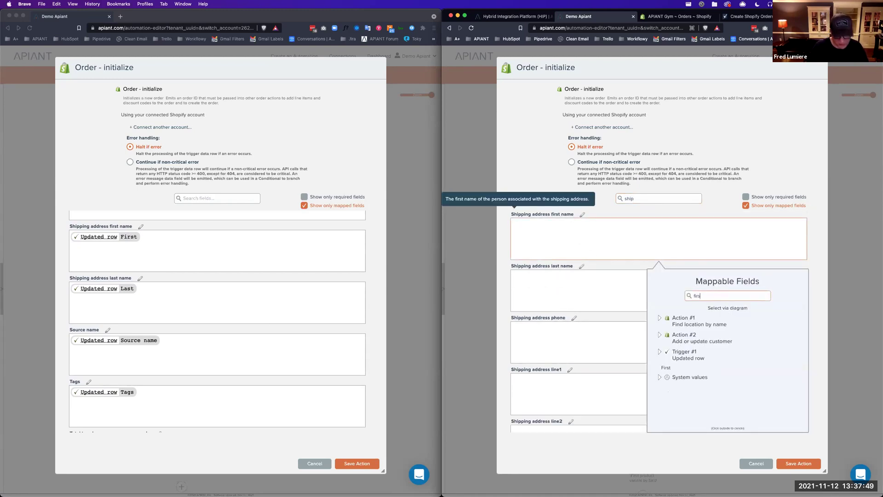
{"action": "left_click", "coordinate": [678, 368]}
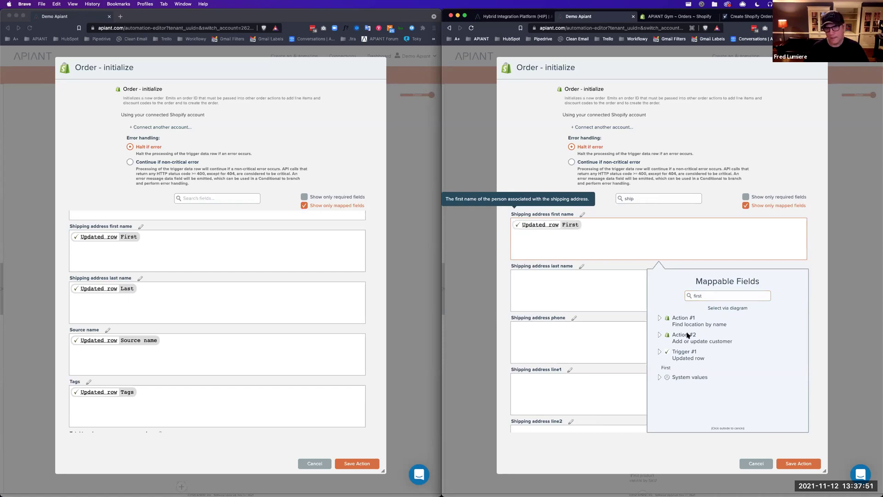
{"action": "left_click", "coordinate": [577, 292]}
{"action": "type", "text": "last"}
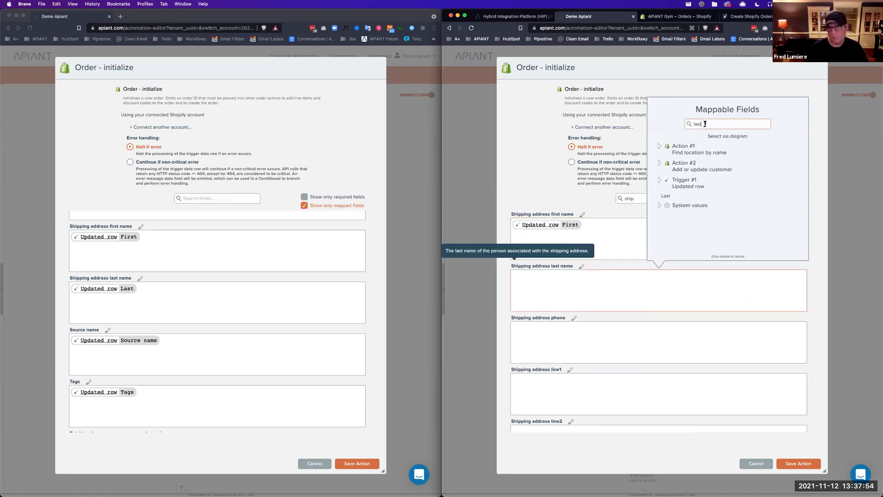
{"action": "left_click", "coordinate": [676, 197]}
Check the remaining mappings in #19951, then clear the field search in #19950 and reapply the mapped-fields-only filter
{"action": "scroll", "coordinate": [198, 371], "scroll_direction": "down", "scroll_amount": 5}
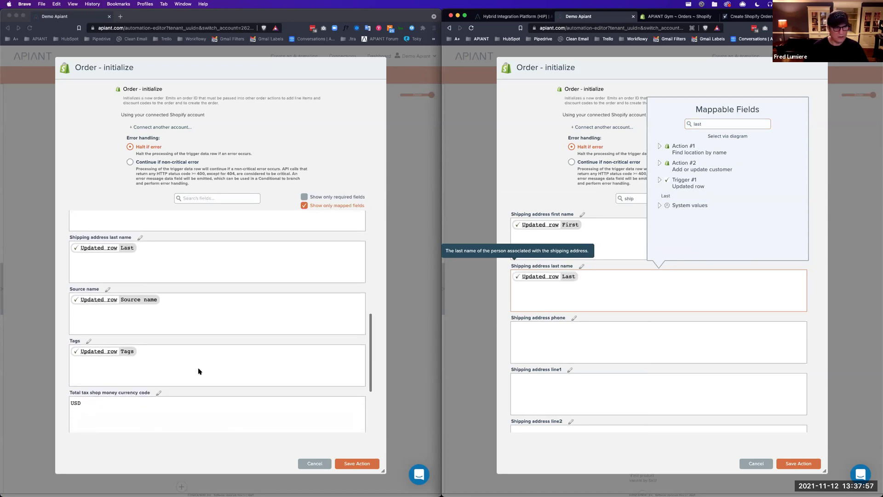
{"action": "scroll", "coordinate": [278, 357], "scroll_direction": "down", "scroll_amount": 2}
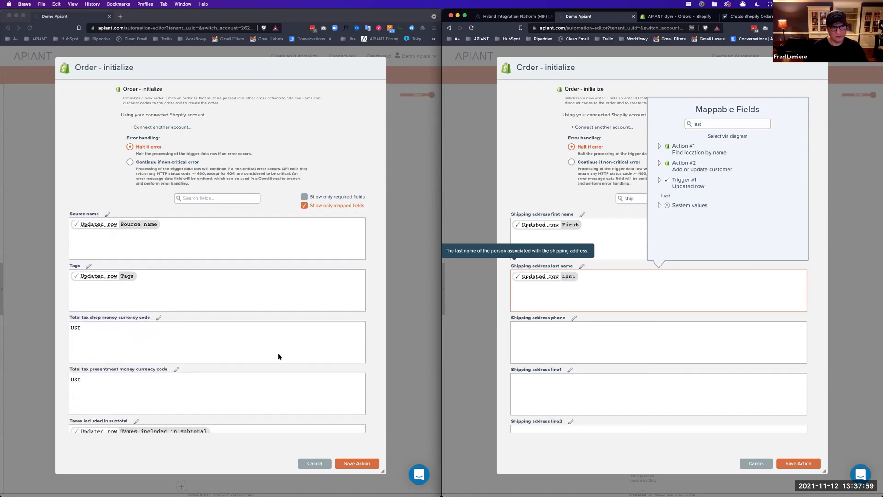
{"action": "double_click", "coordinate": [632, 198]}
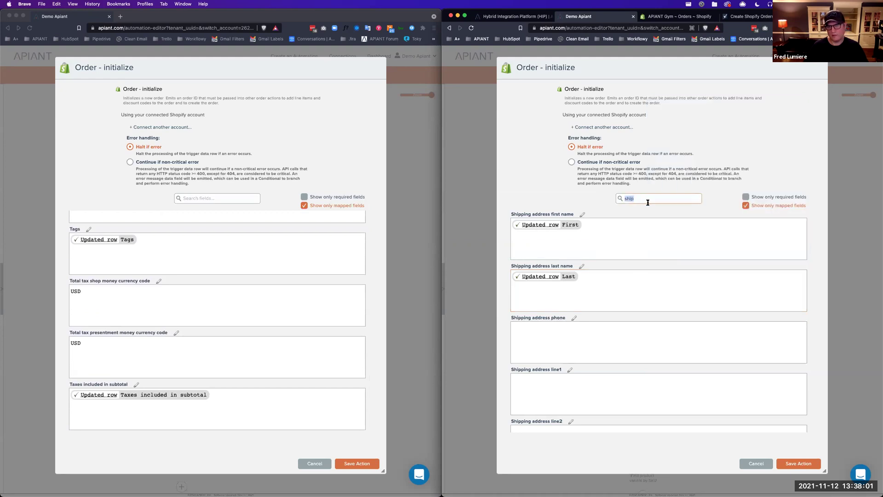
{"action": "key", "text": "BackSpace"}
{"action": "left_click", "coordinate": [746, 206]}
{"action": "left_click", "coordinate": [746, 206]}
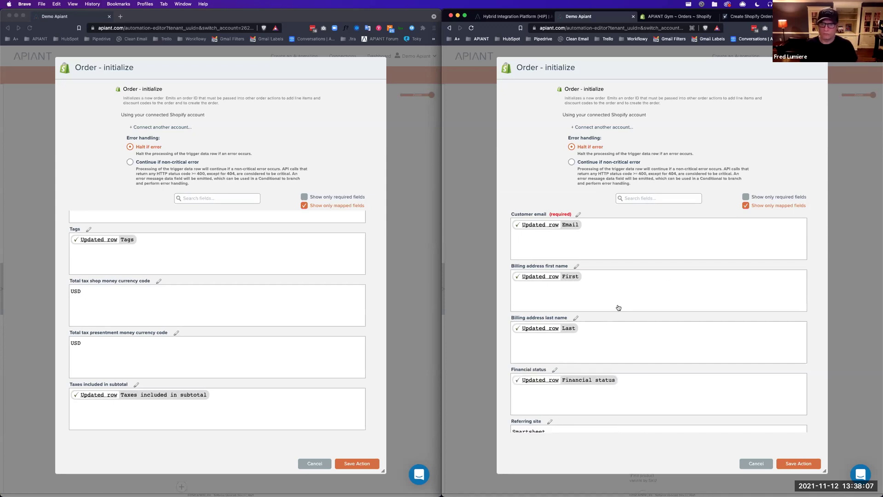
Compare the mapped Order - initialize fields of both automations from Customer email down to the total tax currency code
{"action": "scroll", "coordinate": [243, 338], "scroll_direction": "up", "scroll_amount": 10}
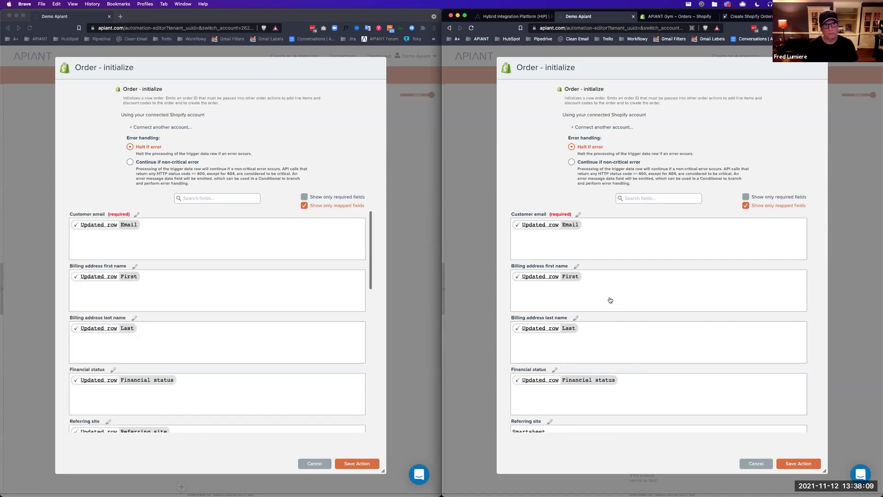
{"action": "scroll", "coordinate": [591, 298], "scroll_direction": "down", "scroll_amount": 4}
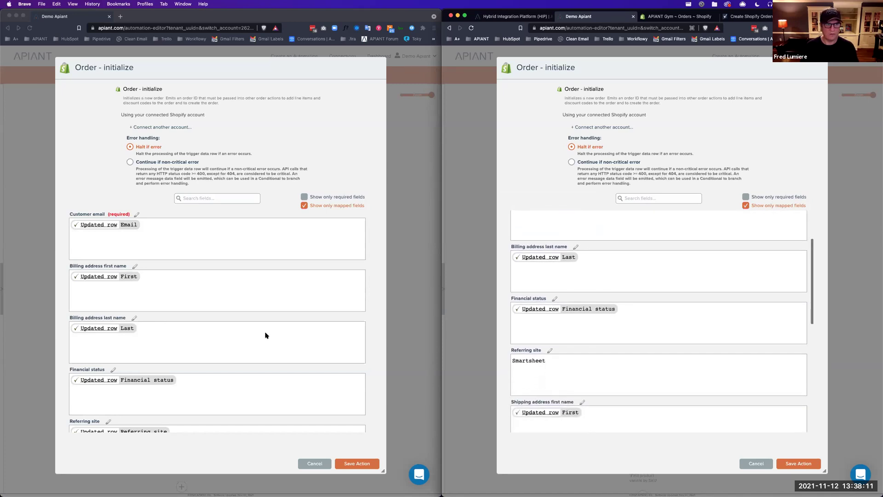
{"action": "scroll", "coordinate": [264, 336], "scroll_direction": "down", "scroll_amount": 2}
{"action": "scroll", "coordinate": [264, 336], "scroll_direction": "down", "scroll_amount": 6}
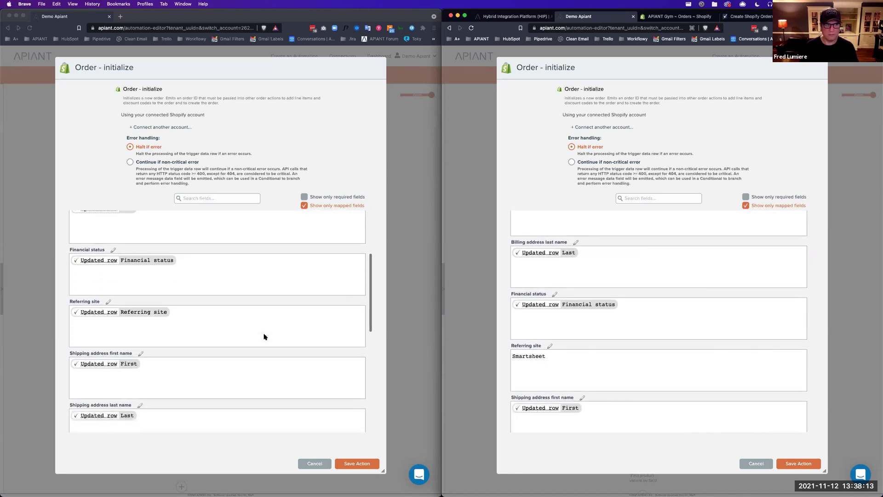
{"action": "scroll", "coordinate": [562, 311], "scroll_direction": "down", "scroll_amount": 5}
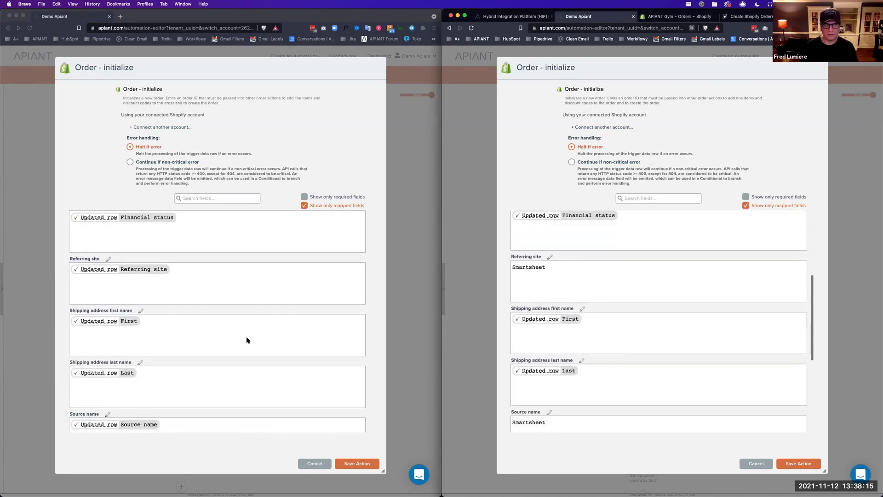
{"action": "scroll", "coordinate": [246, 338], "scroll_direction": "down", "scroll_amount": 4}
{"action": "scroll", "coordinate": [585, 310], "scroll_direction": "down", "scroll_amount": 5}
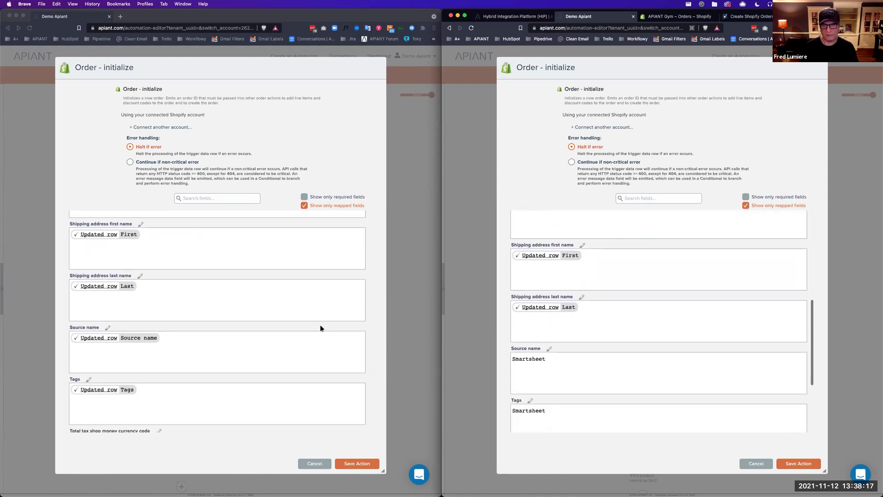
{"action": "scroll", "coordinate": [236, 331], "scroll_direction": "down", "scroll_amount": 2}
{"action": "scroll", "coordinate": [584, 310], "scroll_direction": "down", "scroll_amount": 2}
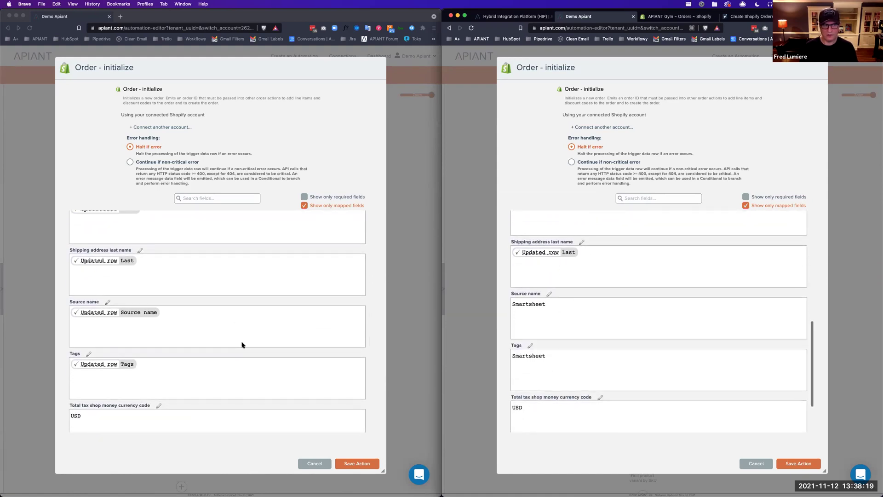
Check the remaining mappings, save the Order - initialize action in #19950, and save a version noted "Fixed missing shipping address in order initial action"
{"action": "scroll", "coordinate": [243, 345], "scroll_direction": "down", "scroll_amount": 6}
{"action": "scroll", "coordinate": [571, 316], "scroll_direction": "down", "scroll_amount": 3}
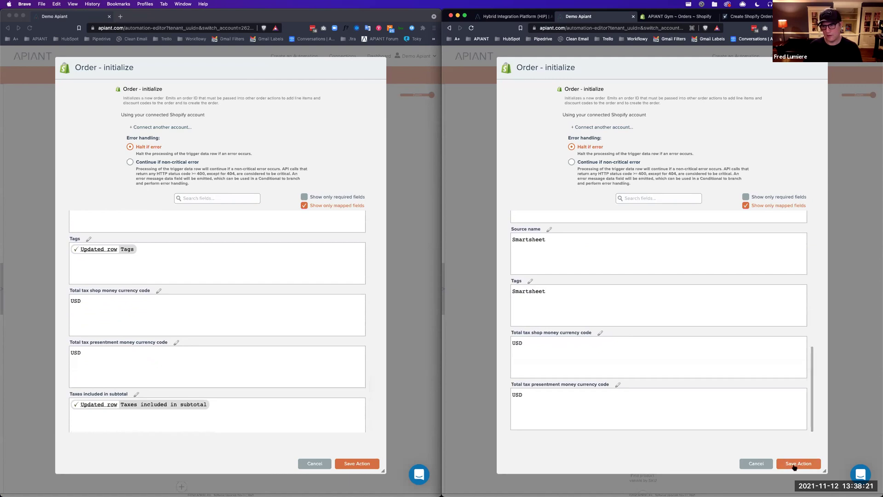
{"action": "left_click", "coordinate": [463, 209]}
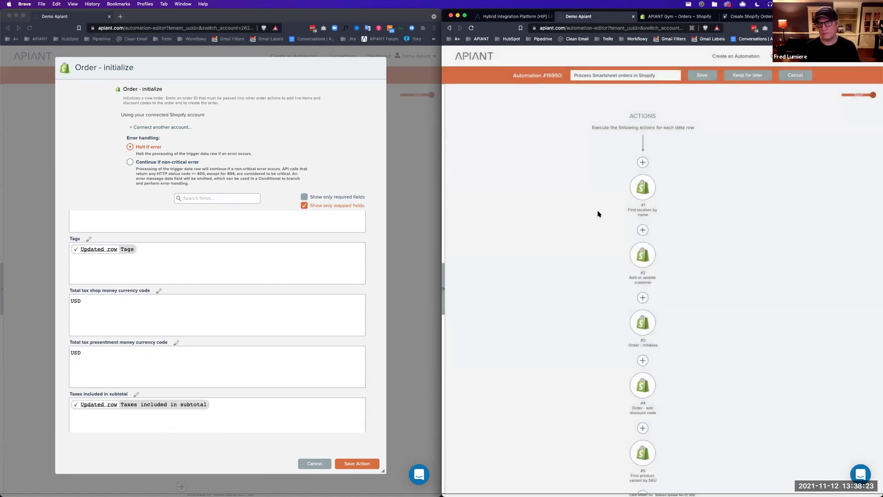
{"action": "left_click", "coordinate": [708, 79]}
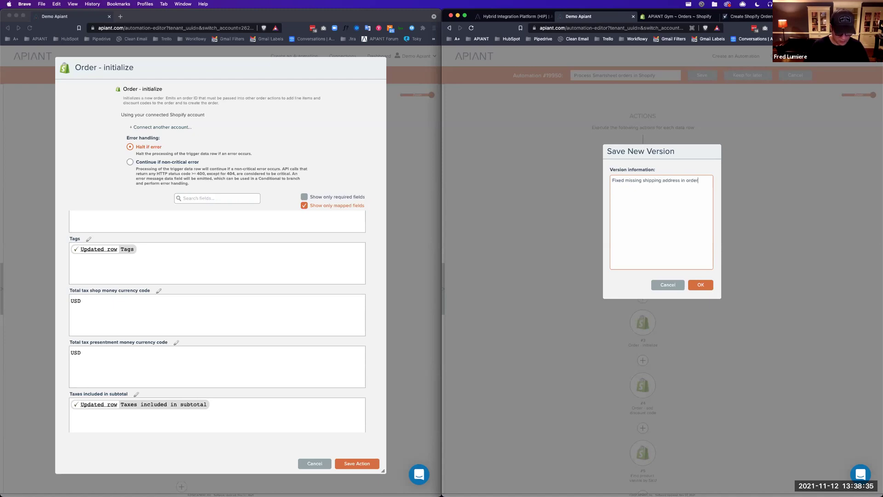
{"action": "type", "text": "ction"}
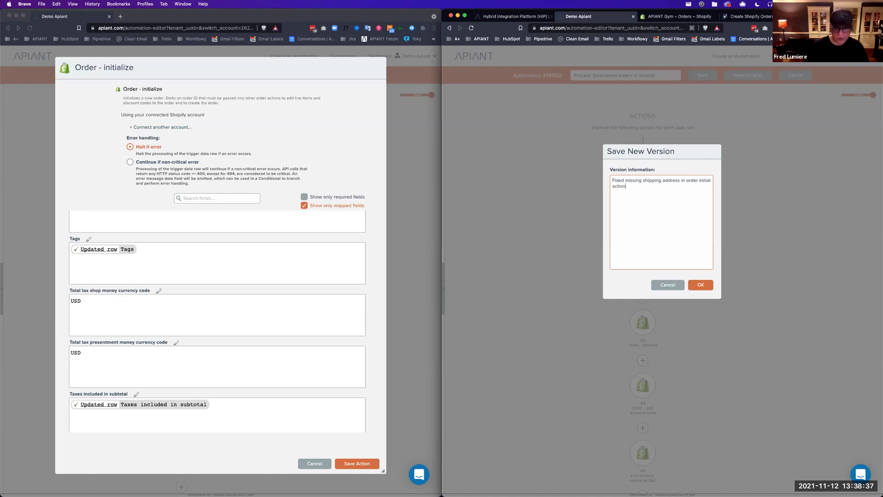
{"action": "left_click", "coordinate": [699, 285]}
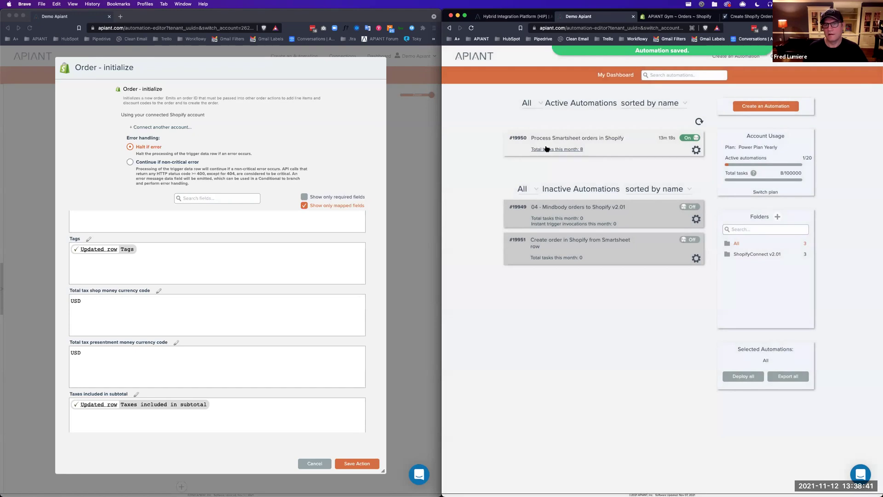
Filter the execution history of automation #19950 to errors and open the failed execution's data row
{"action": "left_click", "coordinate": [547, 149]}
{"action": "left_click", "coordinate": [692, 110]}
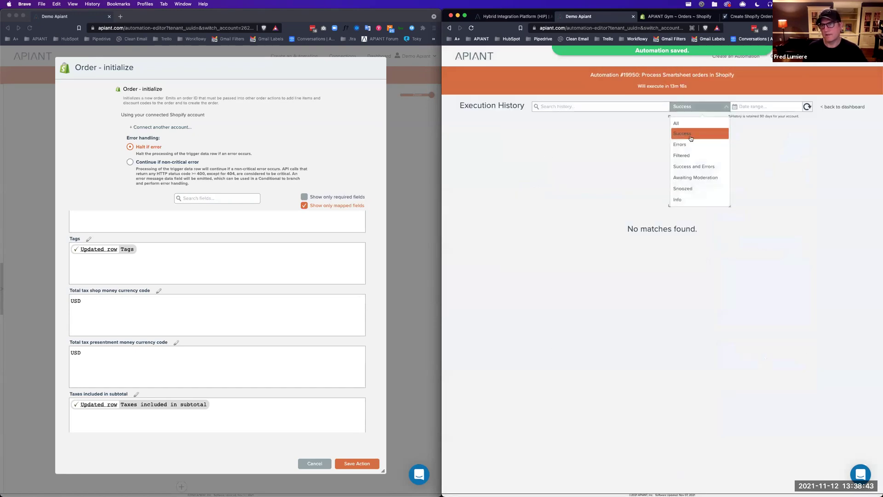
{"action": "left_click", "coordinate": [688, 146]}
{"action": "left_click", "coordinate": [623, 178]}
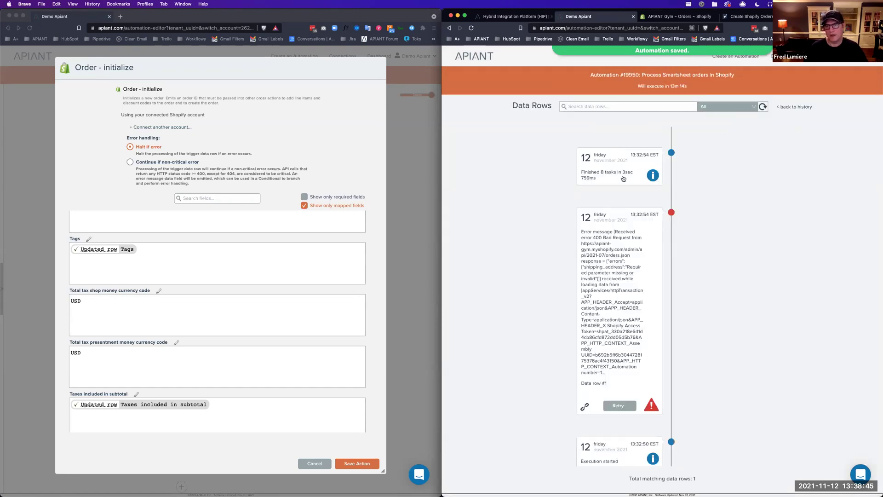
{"action": "left_click", "coordinate": [612, 316]}
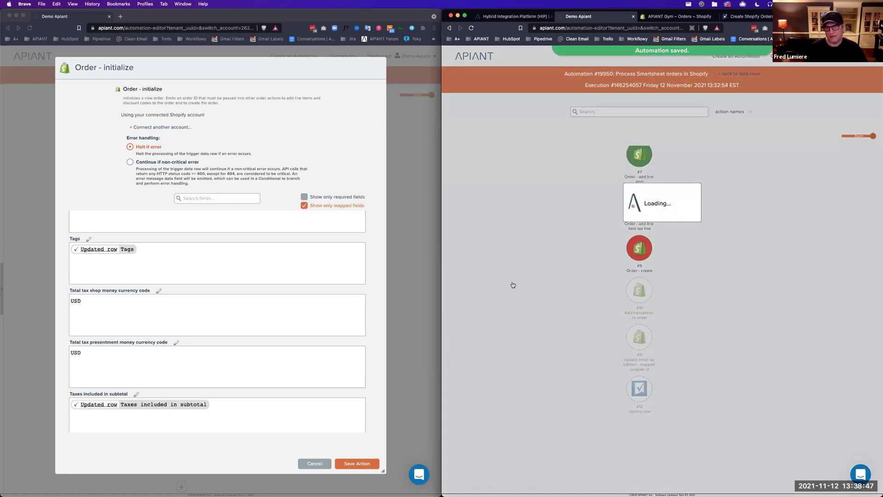
Retry the failed Order - create transaction by re-using stored data, starting at the first action
{"action": "left_click", "coordinate": [638, 249]}
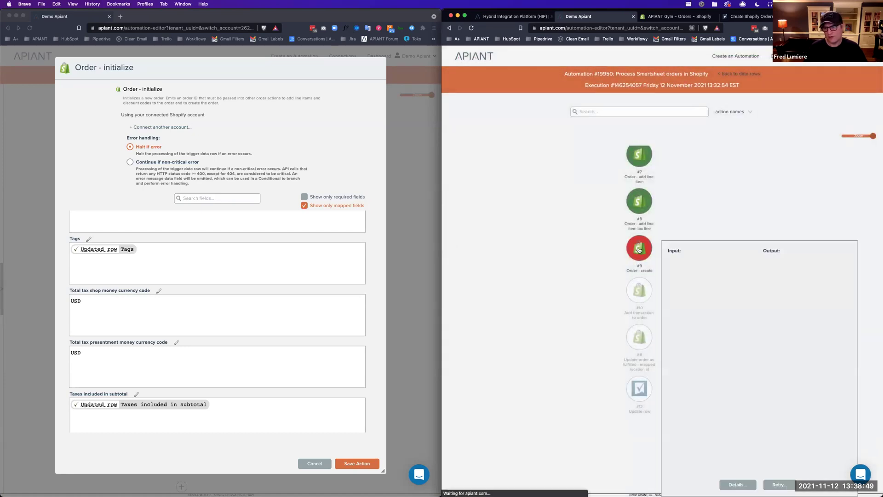
{"action": "left_click", "coordinate": [778, 485]}
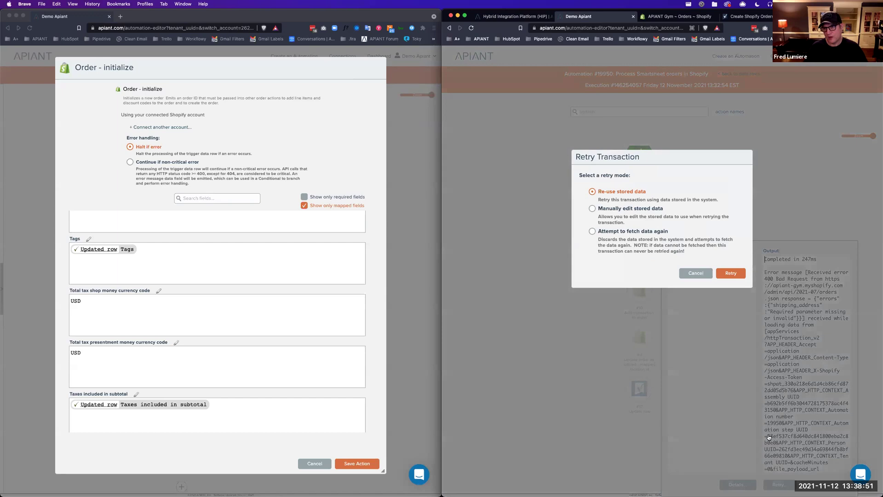
{"action": "left_click", "coordinate": [730, 273]}
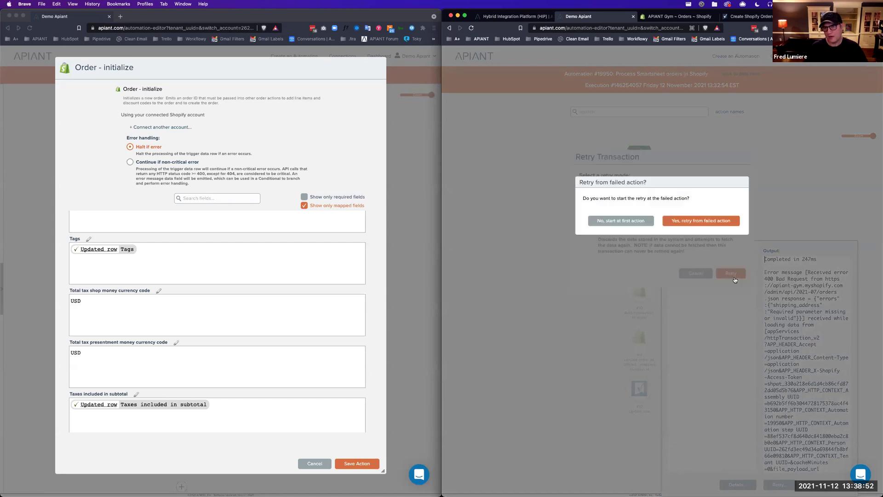
{"action": "left_click", "coordinate": [615, 221]}
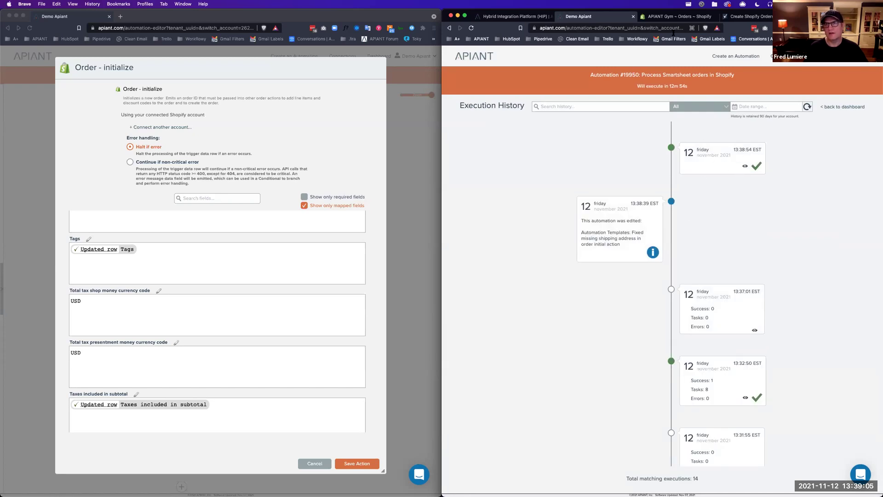
Switch to the Shopify orders list and reload it, close the comparison browser window, and enlarge the remaining window
{"action": "left_click", "coordinate": [674, 16]}
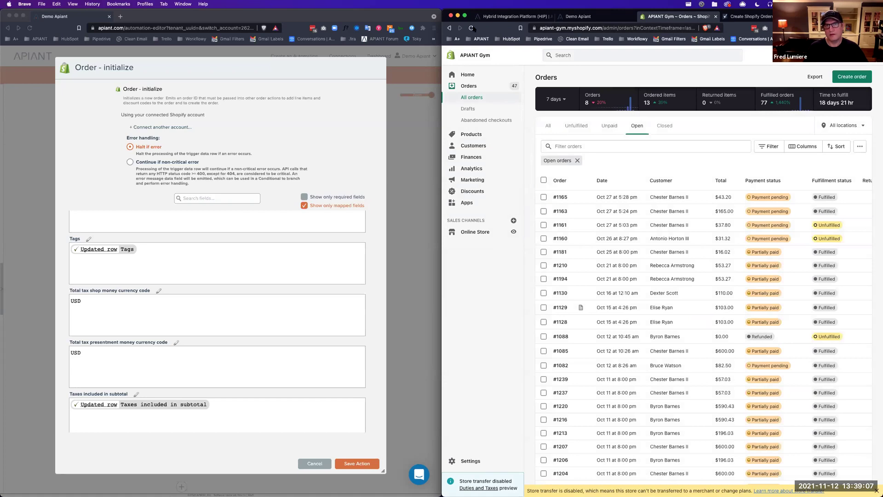
{"action": "left_click", "coordinate": [472, 28]}
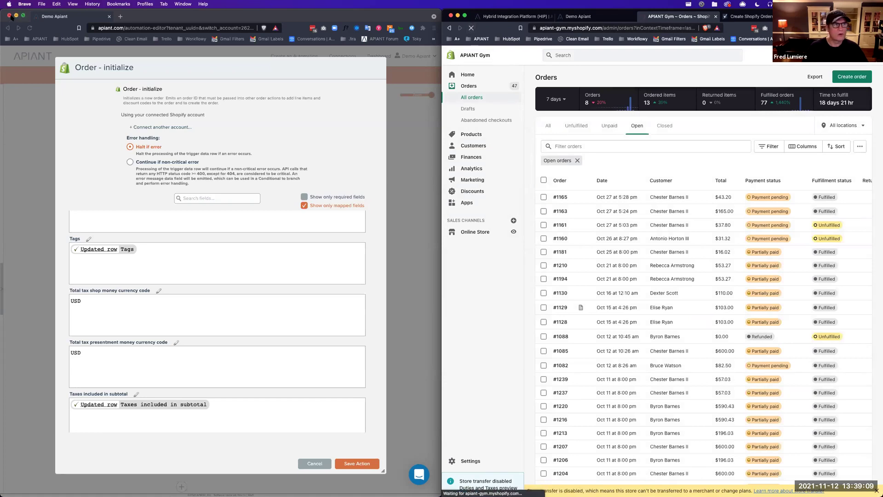
{"action": "key", "text": "super+w"}
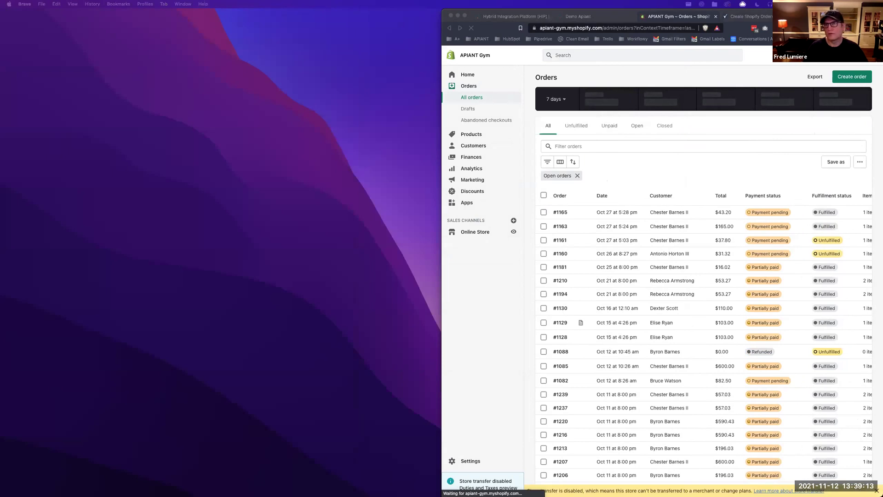
{"action": "key", "text": "ctrl+alt+c"}
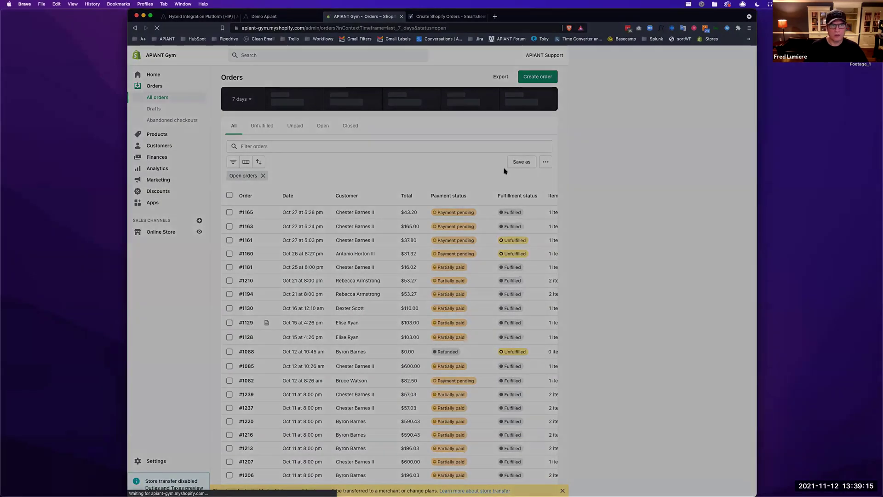
{"action": "key", "text": "ctrl+alt+Return"}
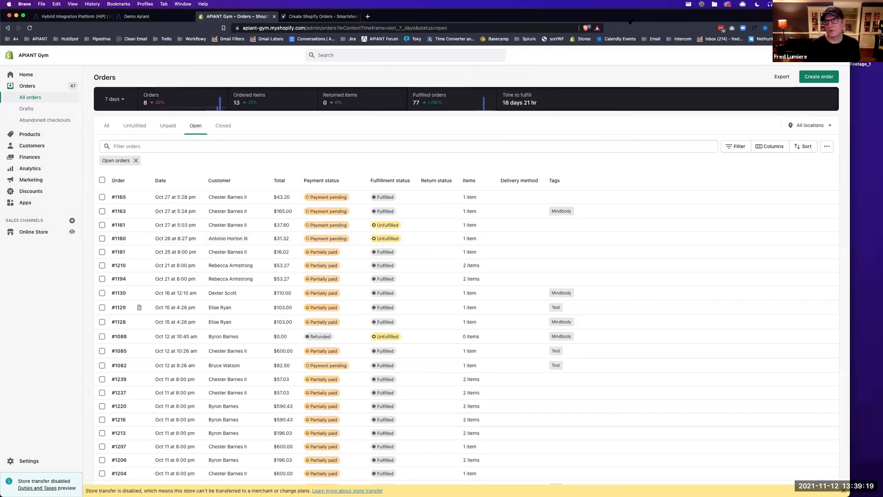
{"action": "key", "text": "ctrl+alt+c"}
{"action": "key", "text": "ctrl+alt+Return"}
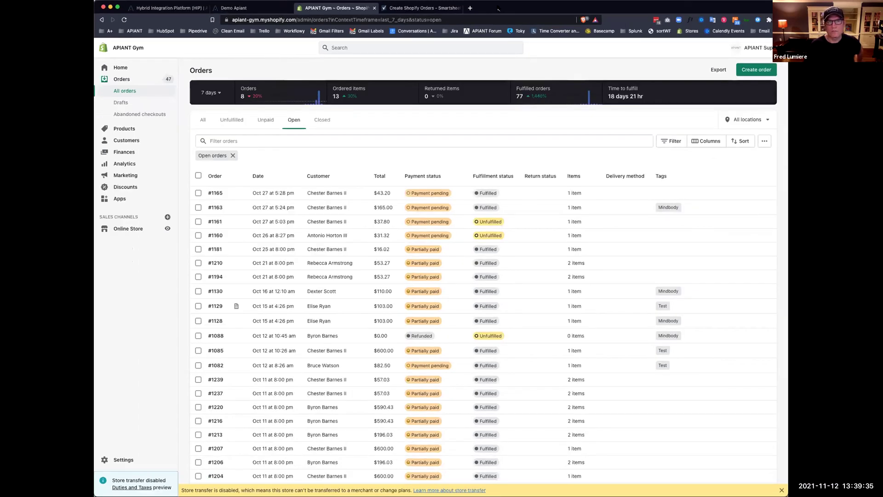
Remove the Open orders filter from the Shopify orders list and open the newest Smartsheet-tagged order
{"action": "left_click", "coordinate": [221, 125]}
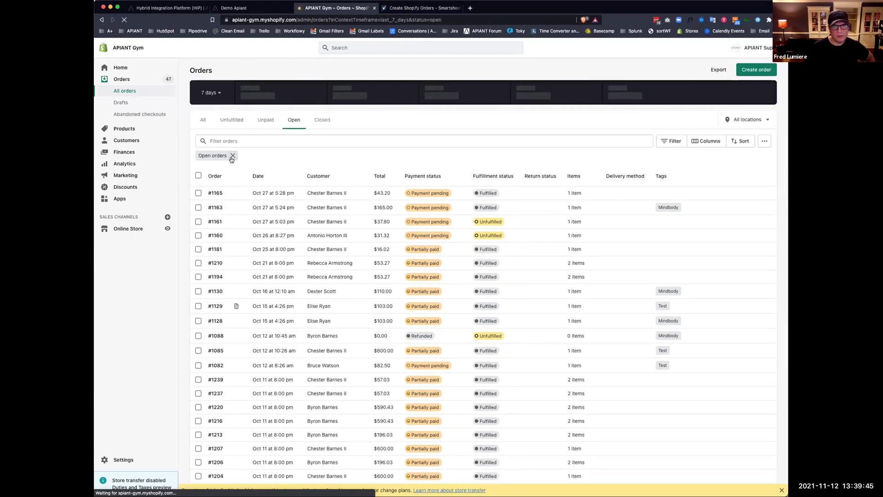
{"action": "left_click", "coordinate": [233, 156]}
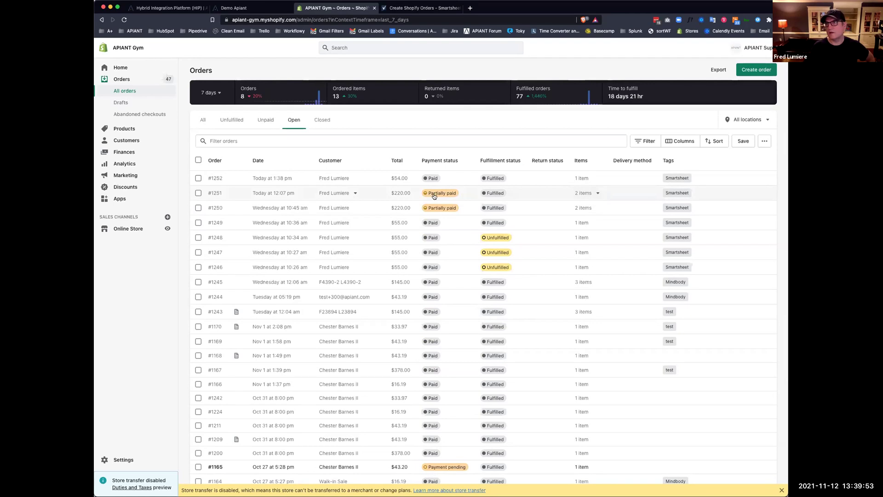
{"action": "left_click", "coordinate": [213, 179]}
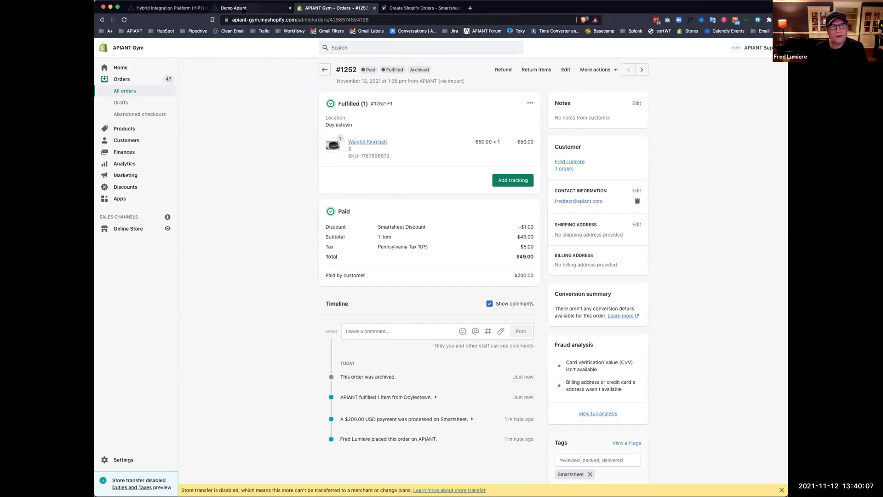
Switch back to APIANT, show all executions of automation #19950, and open the latest successful execution's data row
{"action": "left_click", "coordinate": [245, 9]}
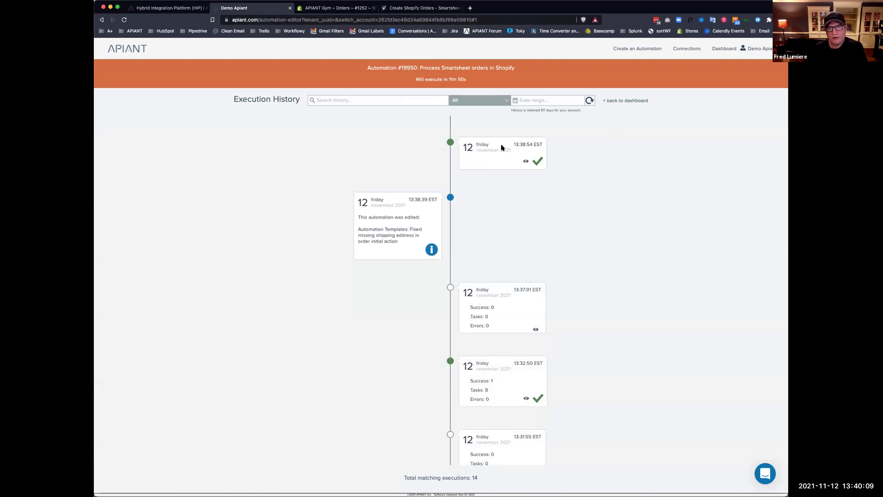
{"action": "left_click", "coordinate": [638, 101]}
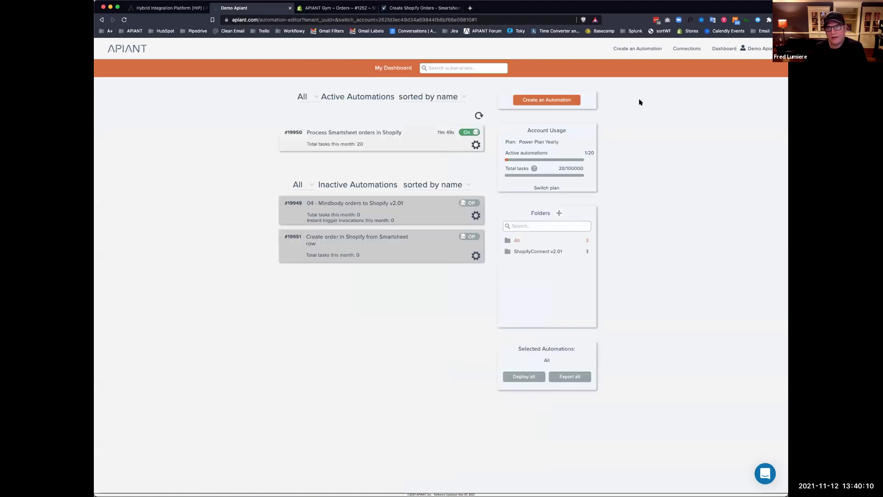
{"action": "left_click", "coordinate": [337, 143]}
{"action": "left_click", "coordinate": [476, 102]}
{"action": "left_click", "coordinate": [469, 112]}
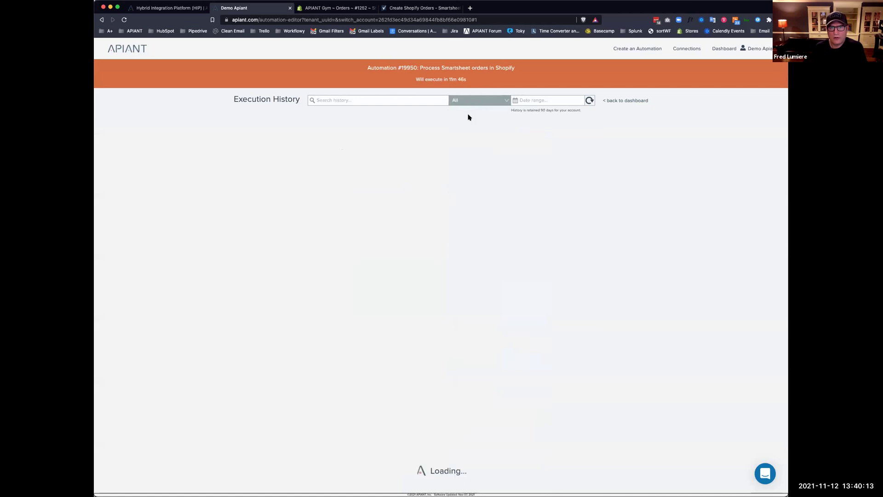
{"action": "left_click", "coordinate": [506, 166]}
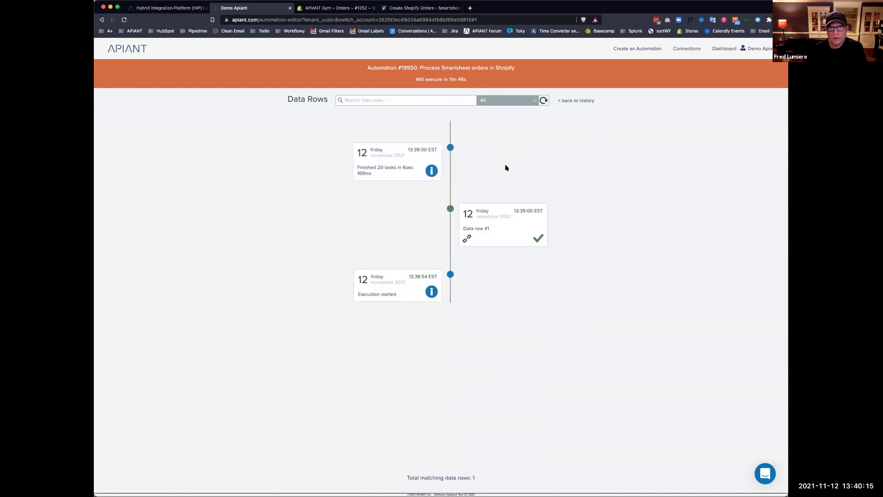
{"action": "left_click", "coordinate": [499, 217]}
Examine the inputs and outputs of the execution's Shopify actions, including discount code, inventory update, line item tax line and Order - create
{"action": "scroll", "coordinate": [429, 177], "scroll_direction": "down", "scroll_amount": 5}
{"action": "left_click", "coordinate": [416, 248]}
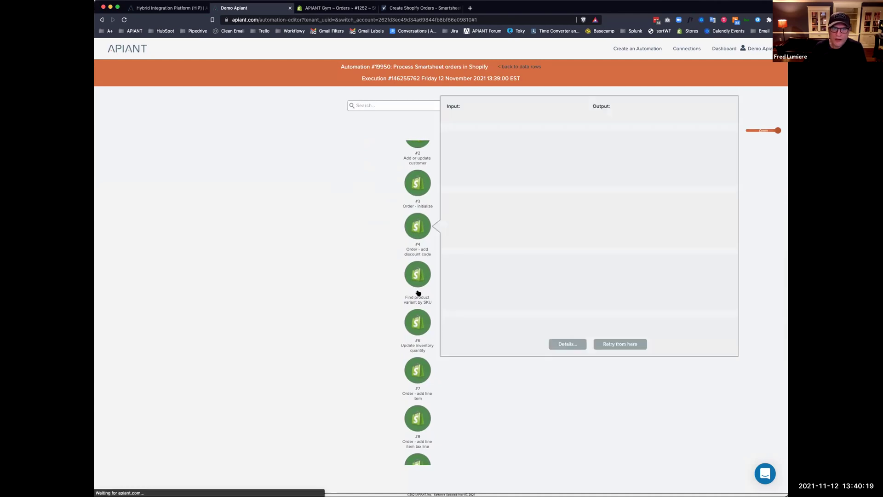
{"action": "left_click", "coordinate": [418, 293]}
{"action": "left_click", "coordinate": [418, 322]}
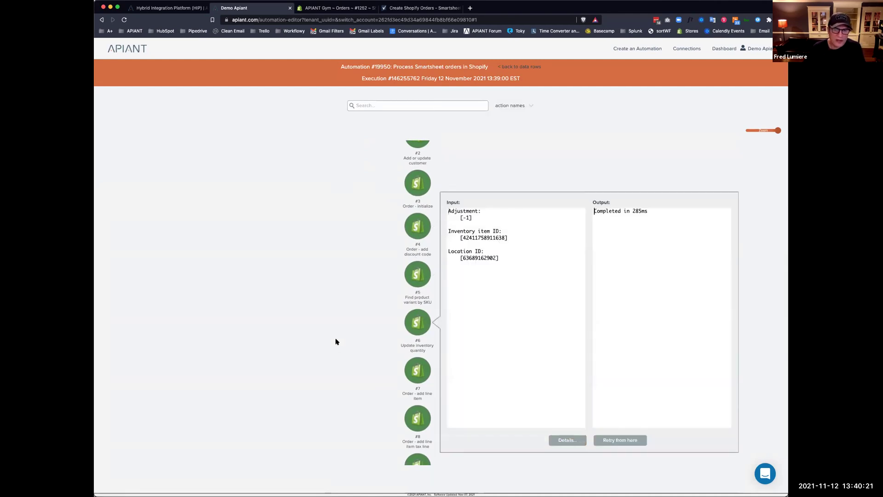
{"action": "left_click", "coordinate": [336, 342]}
{"action": "scroll", "coordinate": [469, 294], "scroll_direction": "down", "scroll_amount": 3}
{"action": "scroll", "coordinate": [469, 296], "scroll_direction": "down", "scroll_amount": 1}
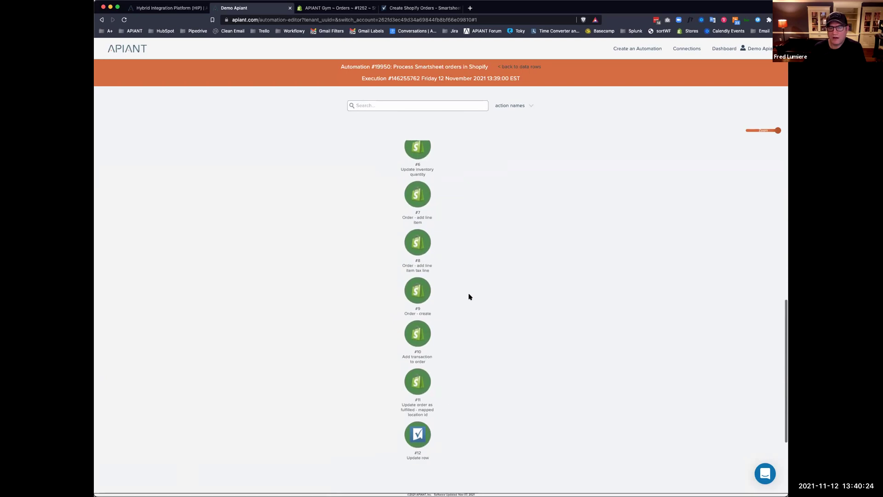
{"action": "left_click", "coordinate": [417, 243]}
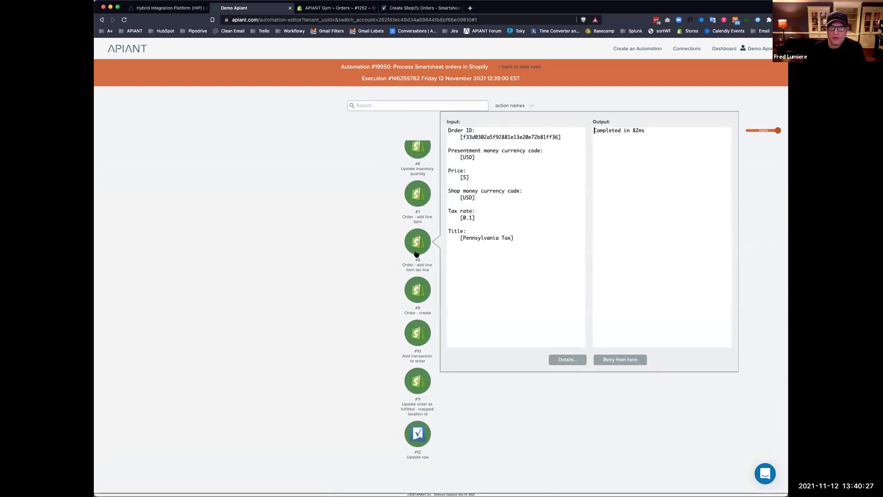
{"action": "left_click", "coordinate": [416, 288]}
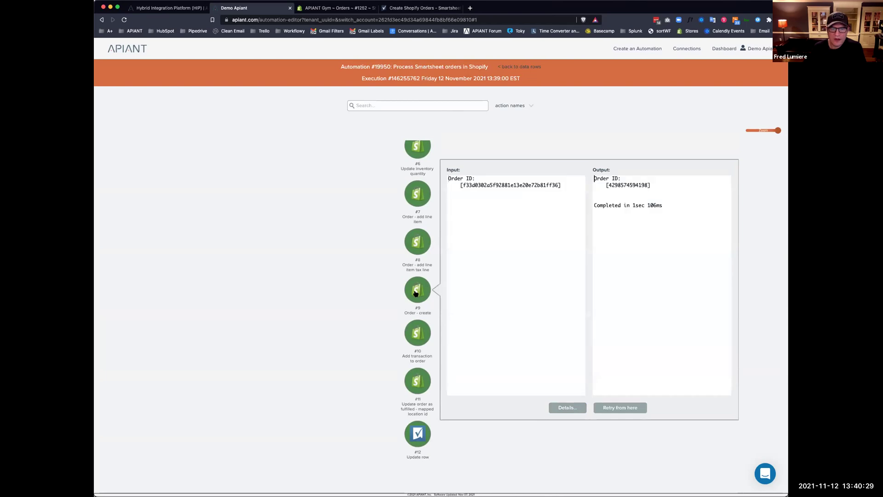
{"action": "left_click", "coordinate": [363, 331]}
{"action": "scroll", "coordinate": [487, 312], "scroll_direction": "up", "scroll_amount": 8}
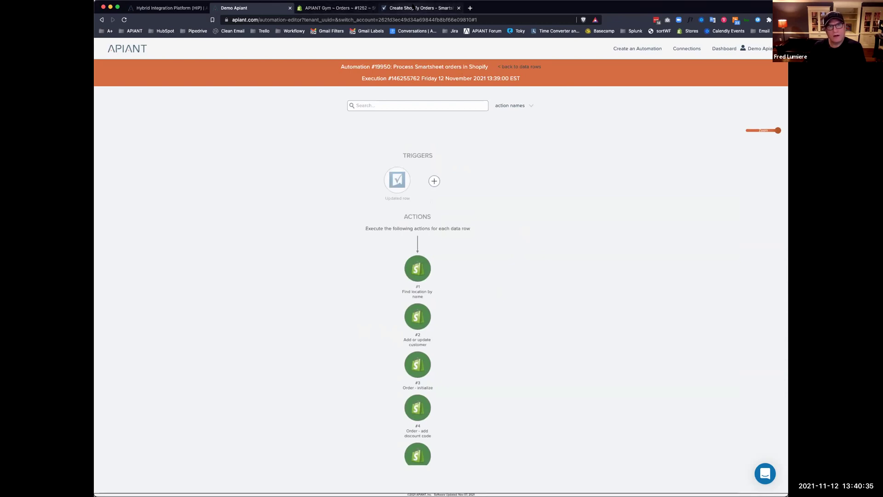
Switch to the Create Shopify Orders sheet in Smartsheet and check row 1's Process order and Processing status cells
{"action": "left_click", "coordinate": [416, 8]}
{"action": "left_click", "coordinate": [242, 116]}
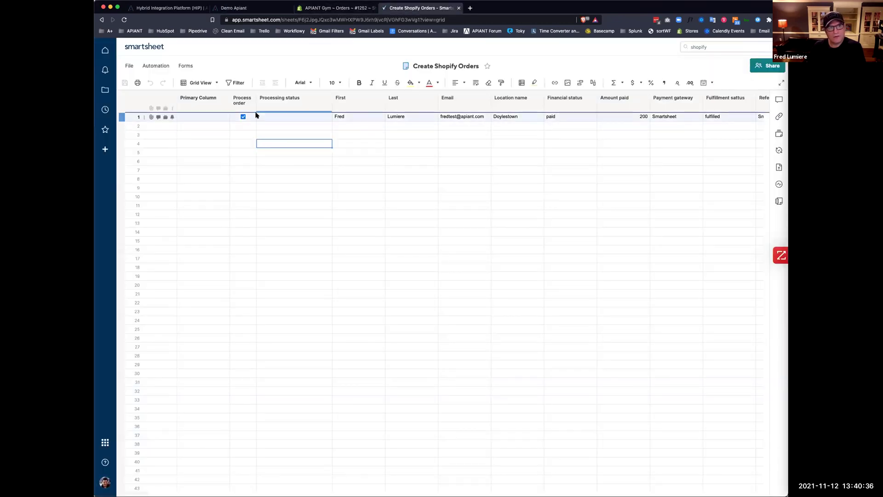
{"action": "left_click", "coordinate": [297, 118]}
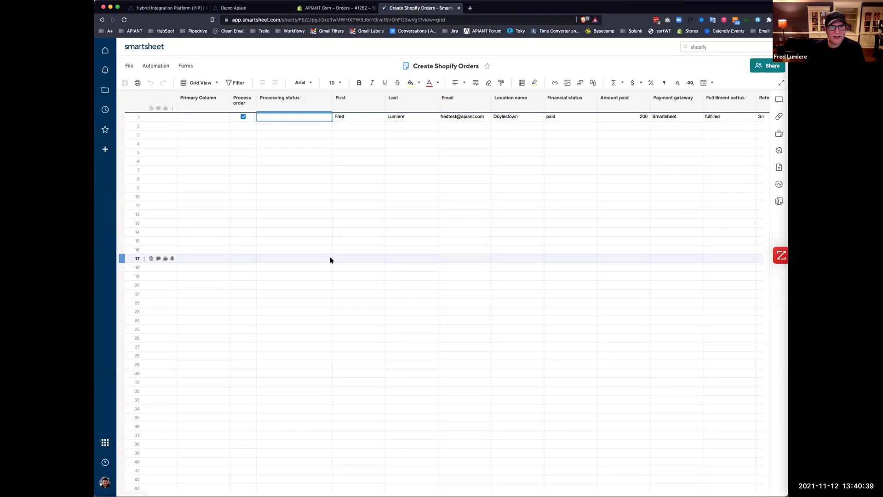
Return to the APIANT execution and inspect the input and output of the final Update row action
{"action": "left_click", "coordinate": [243, 8]}
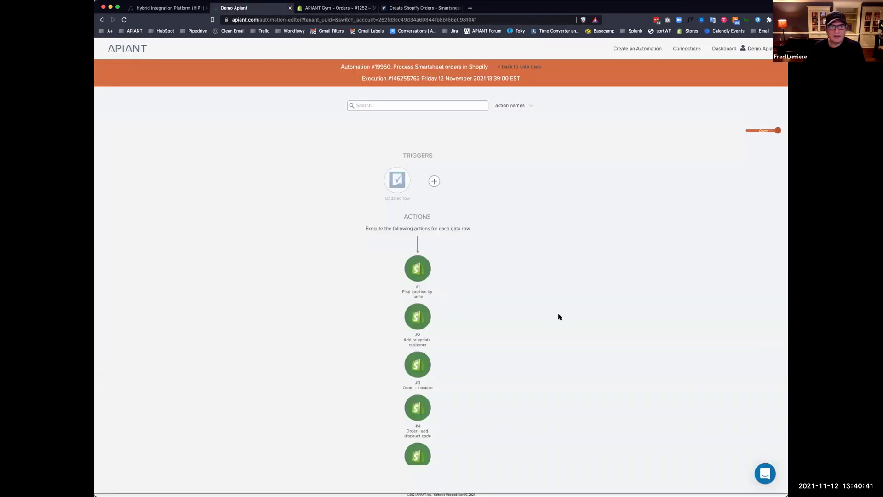
{"action": "scroll", "coordinate": [506, 358], "scroll_direction": "down", "scroll_amount": 10}
{"action": "left_click", "coordinate": [416, 394]}
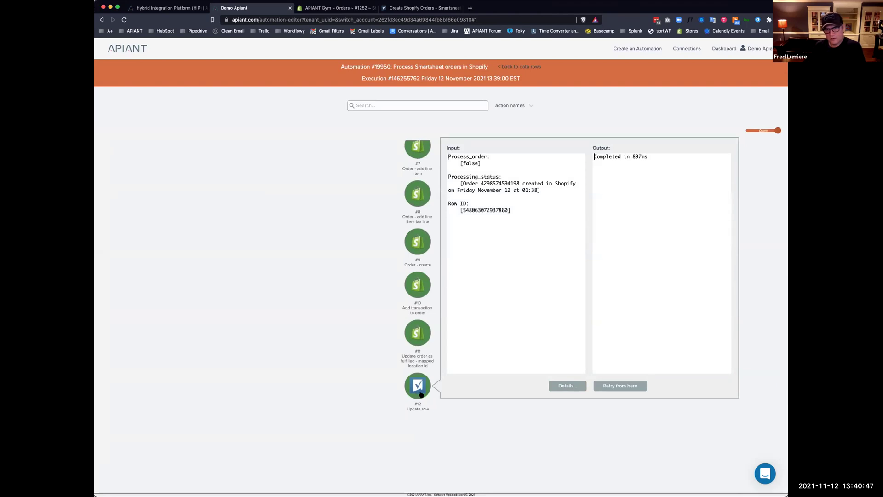
Switch to the Create Shopify Orders sheet in Smartsheet and widen the Processing status column until row 1's full text fits
{"action": "left_click", "coordinate": [419, 8]}
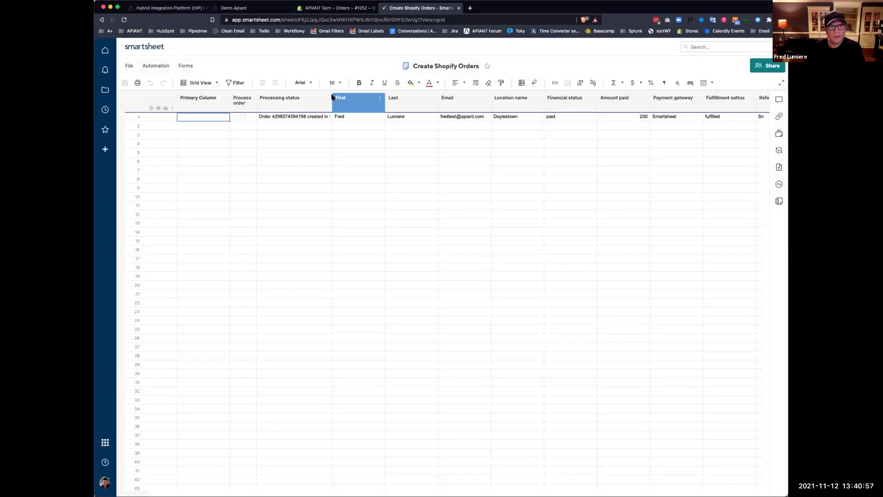
{"action": "left_click", "coordinate": [329, 97]}
{"action": "left_click_drag", "start_coordinate": [400, 100], "coordinate": [402, 107]}
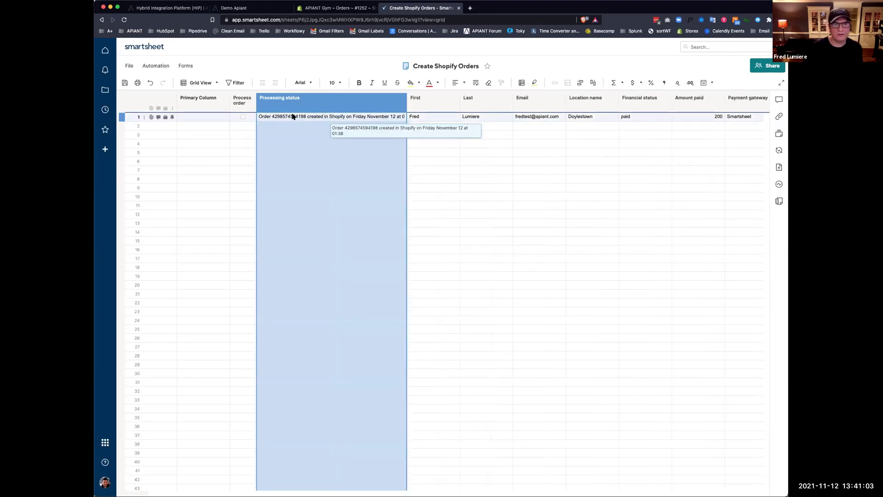
{"action": "scroll", "coordinate": [322, 117], "scroll_direction": "right", "scroll_amount": 1}
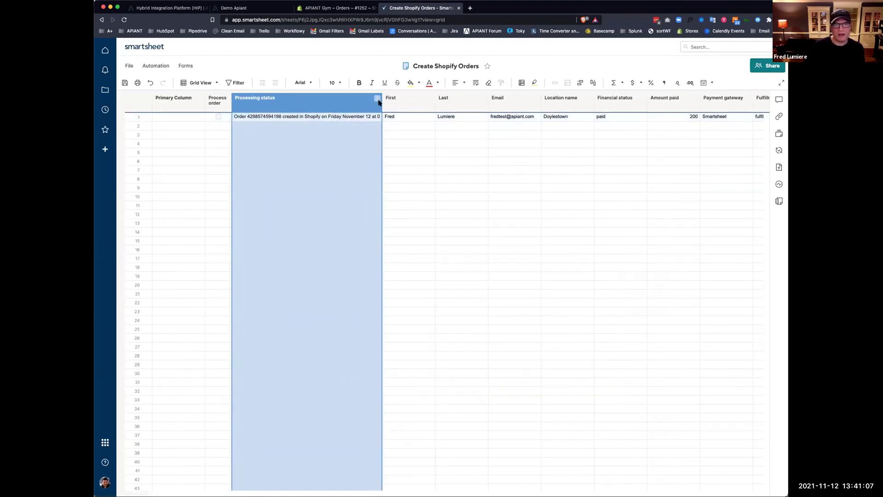
{"action": "mouse_move", "coordinate": [379, 102]}
{"action": "left_mouse_down"}
{"action": "mouse_move", "coordinate": [423, 105]}
{"action": "mouse_move", "coordinate": [394, 107]}
{"action": "left_mouse_up"}
{"action": "left_click", "coordinate": [418, 152]}
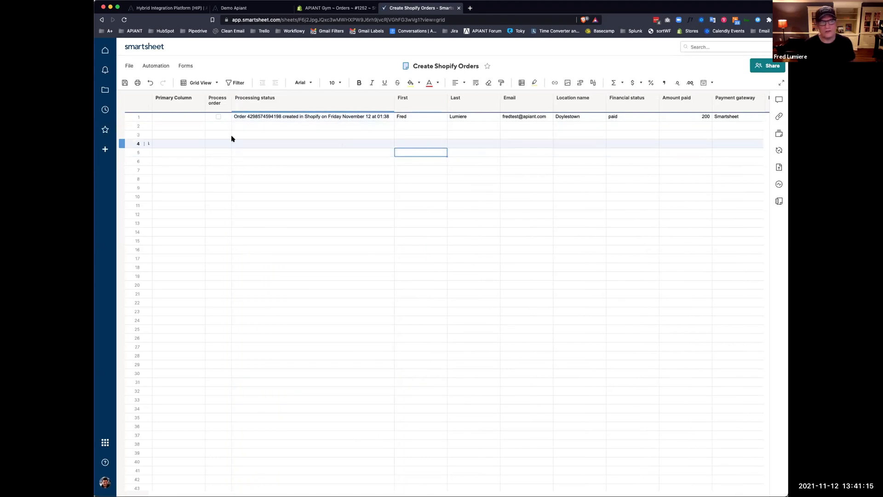
Copy row 1 into row 2 and clear the Processing status cell of the copied row
{"action": "left_click", "coordinate": [120, 116]}
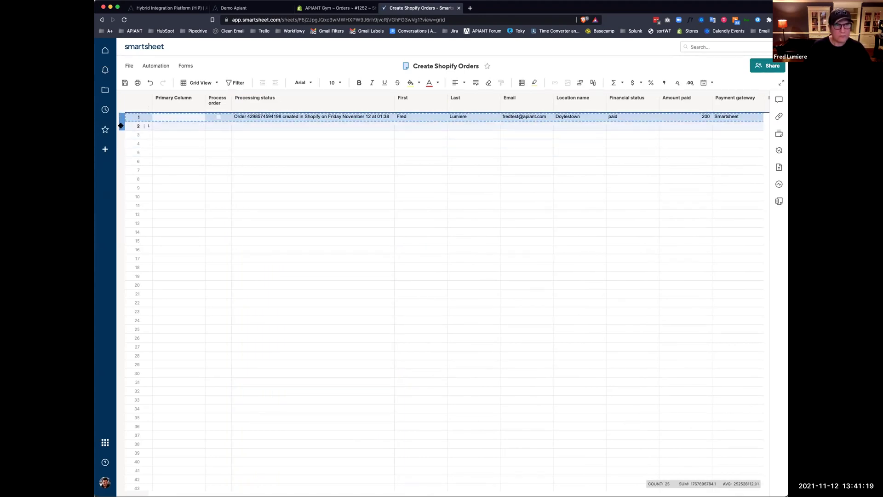
{"action": "key", "text": "super+c"}
{"action": "left_click", "coordinate": [121, 125]}
{"action": "key", "text": "super+v"}
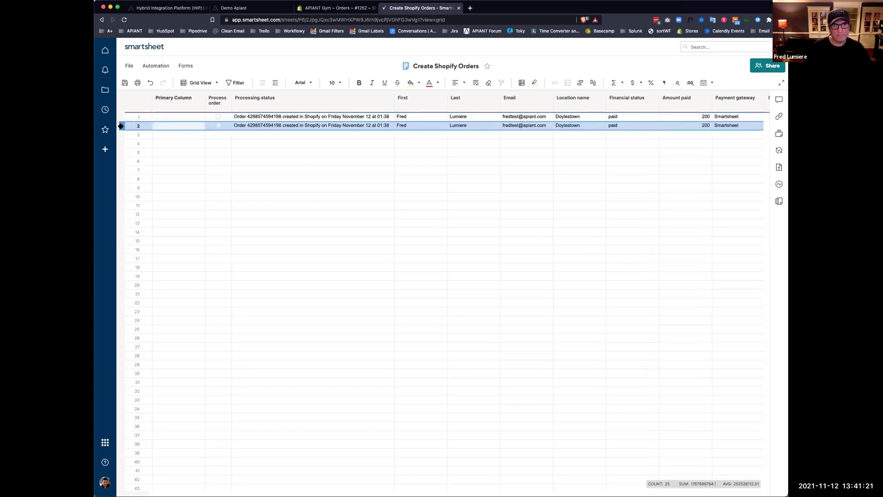
{"action": "left_click", "coordinate": [300, 144]}
{"action": "left_click", "coordinate": [289, 127]}
{"action": "key", "text": "Delete"}
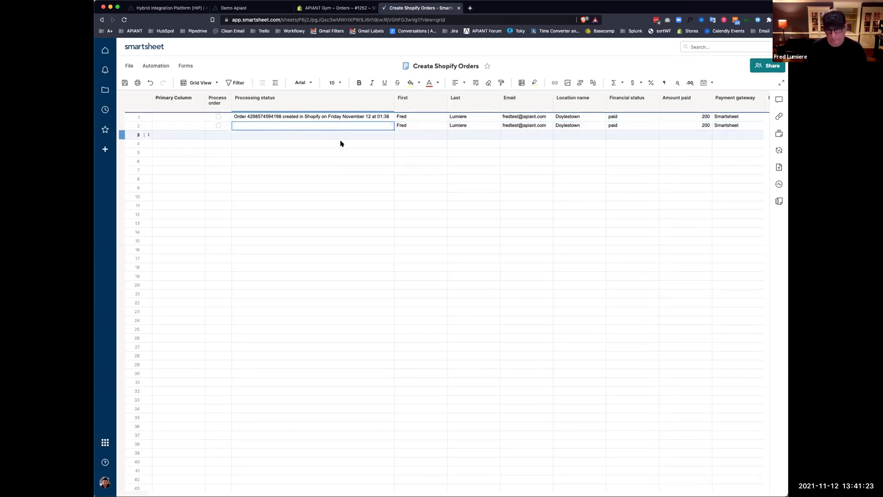
Clear the Total tax value in row 2 and go through its discount and SKU 1 cells
{"action": "left_click", "coordinate": [437, 158]}
{"action": "scroll", "coordinate": [437, 158], "scroll_direction": "right", "scroll_amount": 10}
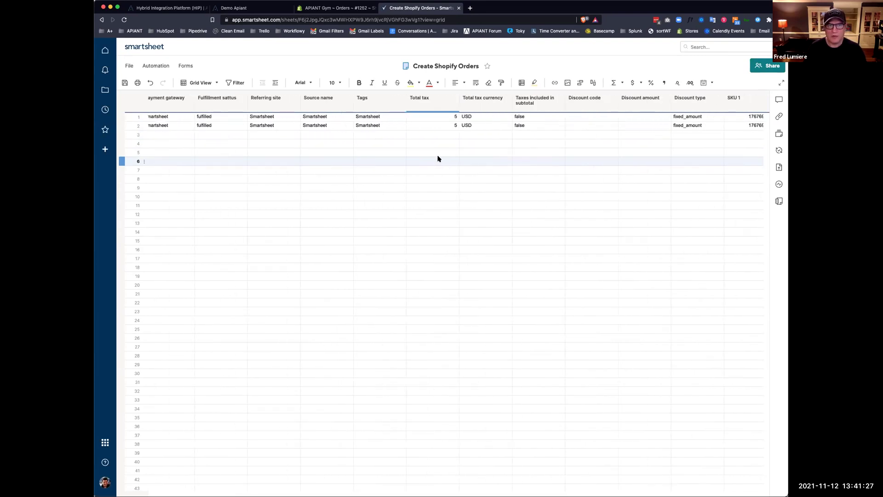
{"action": "left_click", "coordinate": [440, 125]}
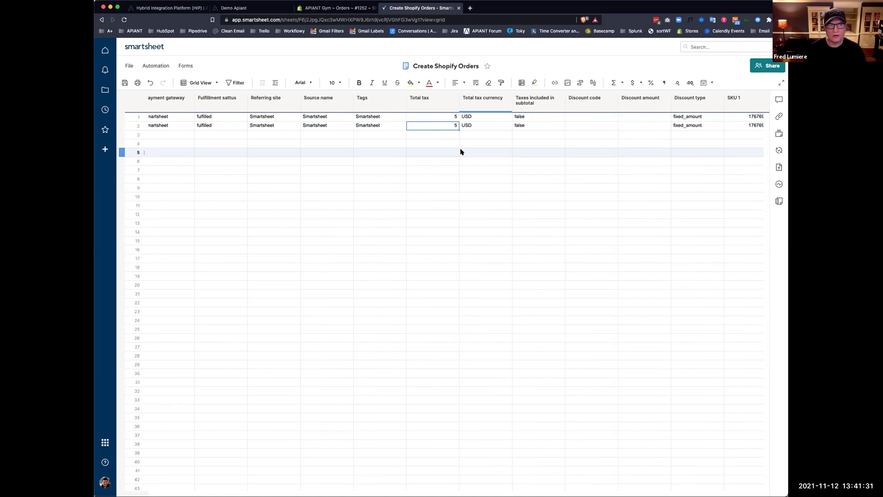
{"action": "key", "text": "Tab"}
{"action": "key", "text": "Tab"}
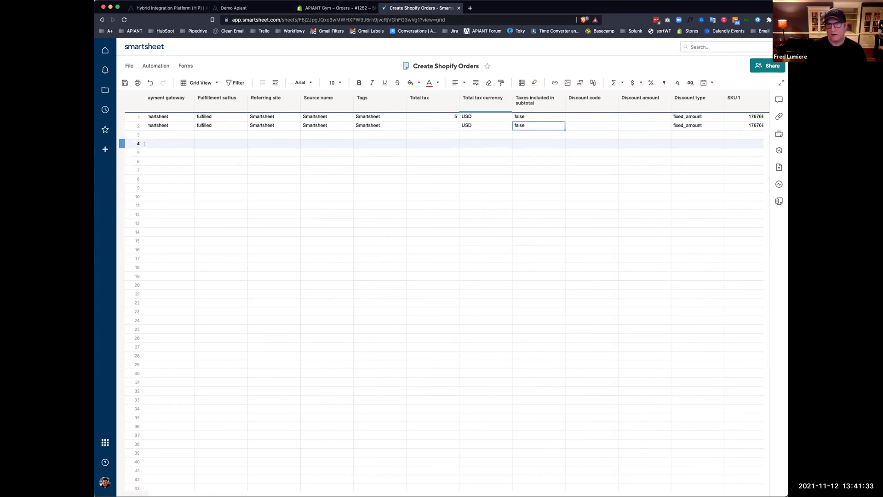
{"action": "key", "text": "Tab"}
{"action": "key", "text": "Tab"}
{"action": "key", "text": "Tab"}
{"action": "key", "text": "Tab"}
{"action": "key", "text": "Tab"}
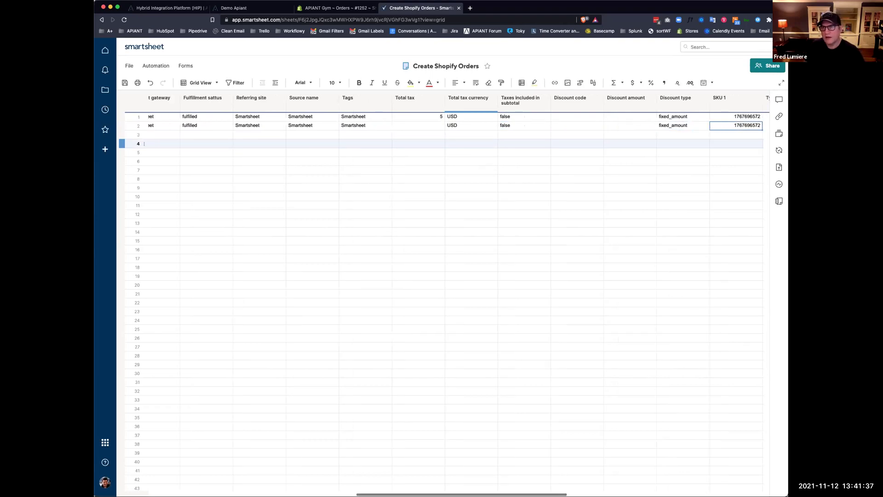
{"action": "key", "text": "Tab"}
Tick the Process order checkbox in row 2 and save the sheet
{"action": "key", "text": "shift+Tab"}
{"action": "key", "text": "shift+Tab"}
{"action": "key", "text": "shift+Tab"}
{"action": "key", "text": "shift+Tab"}
{"action": "key", "text": "shift+Tab"}
{"action": "key", "text": "shift+Tab"}
{"action": "key", "text": "shift+Tab"}
{"action": "key", "text": "shift+Tab"}
{"action": "key", "text": "shift+Tab"}
{"action": "key", "text": "shift+Tab"}
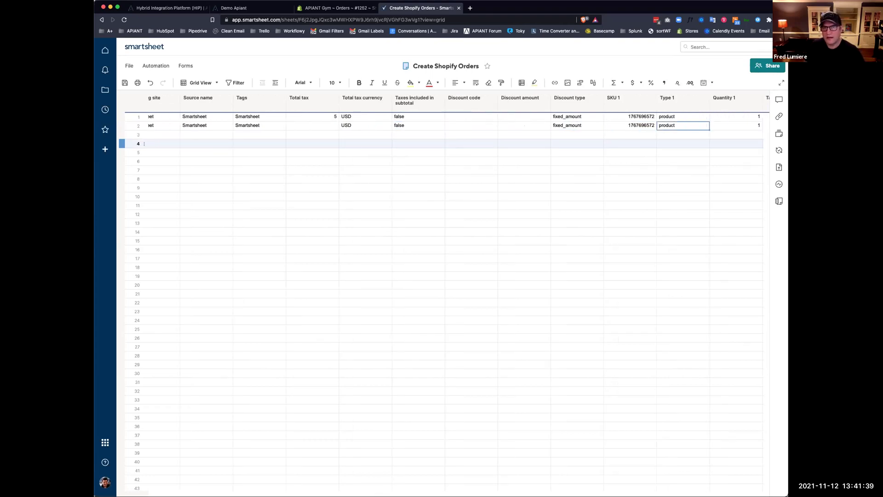
{"action": "key", "text": "shift+Tab"}
{"action": "key", "text": "shift+Tab"}
{"action": "key", "text": "shift+Tab"}
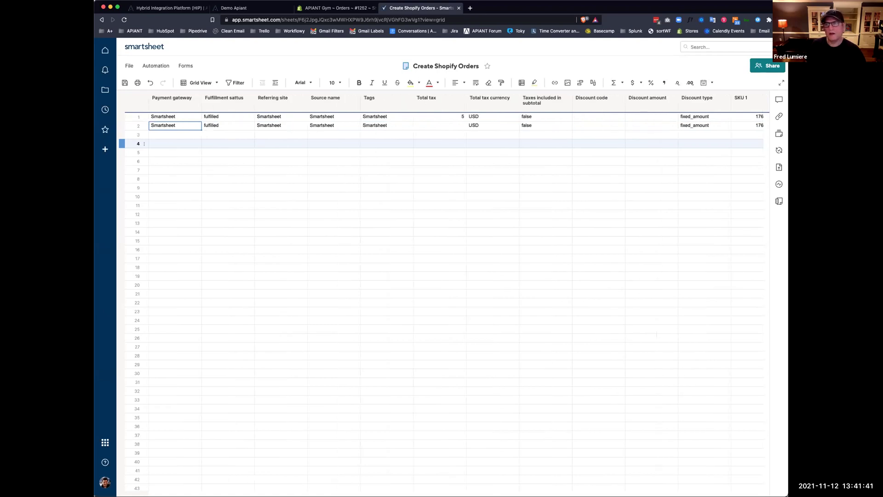
{"action": "key", "text": "shift+Tab"}
{"action": "key", "text": "shift+Tab"}
{"action": "key", "text": "shift+Tab"}
{"action": "key", "text": "shift+Tab"}
{"action": "key", "text": "shift+Tab"}
{"action": "key", "text": "shift+Tab"}
{"action": "key", "text": "shift+Tab"}
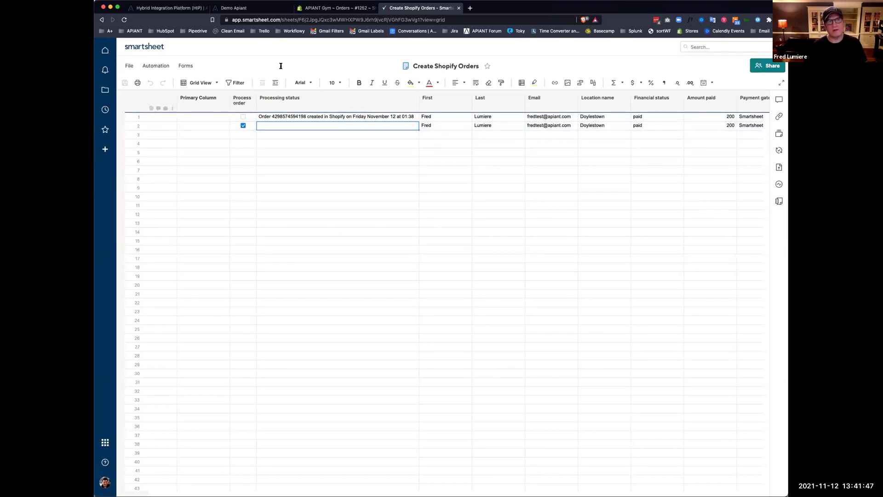
Switch to APIANT and execute automation #19950 from the dashboard in Normal mode
{"action": "left_click", "coordinate": [246, 9]}
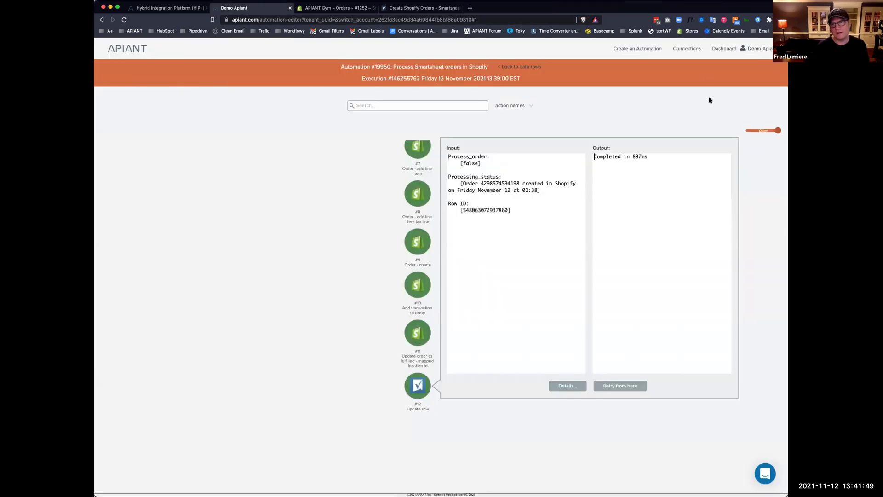
{"action": "left_click", "coordinate": [714, 52]}
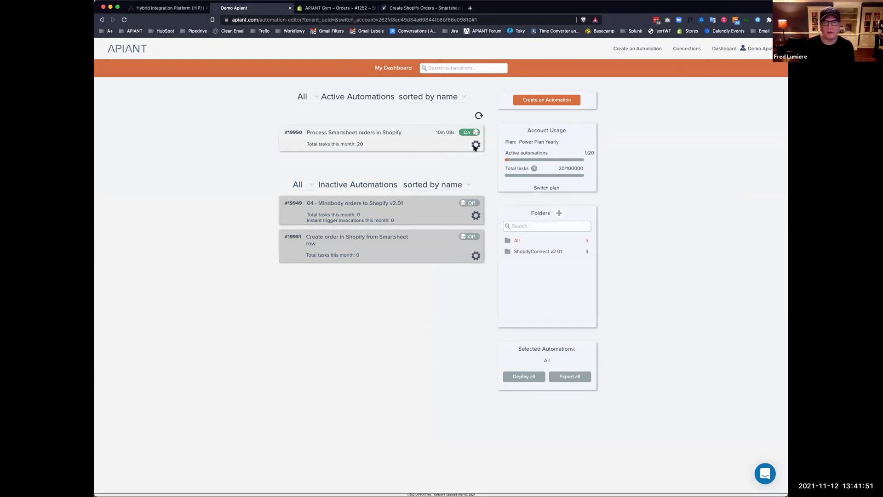
{"action": "mouse_move", "coordinate": [510, 174]}
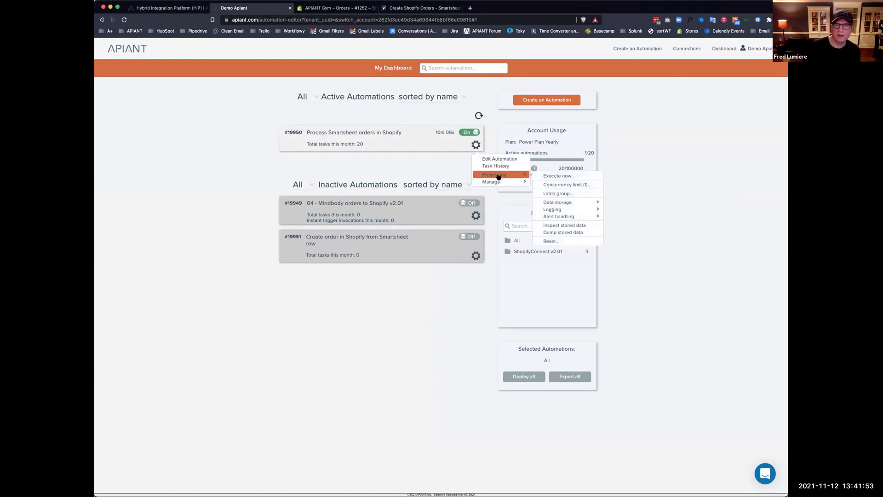
{"action": "left_click", "coordinate": [557, 177]}
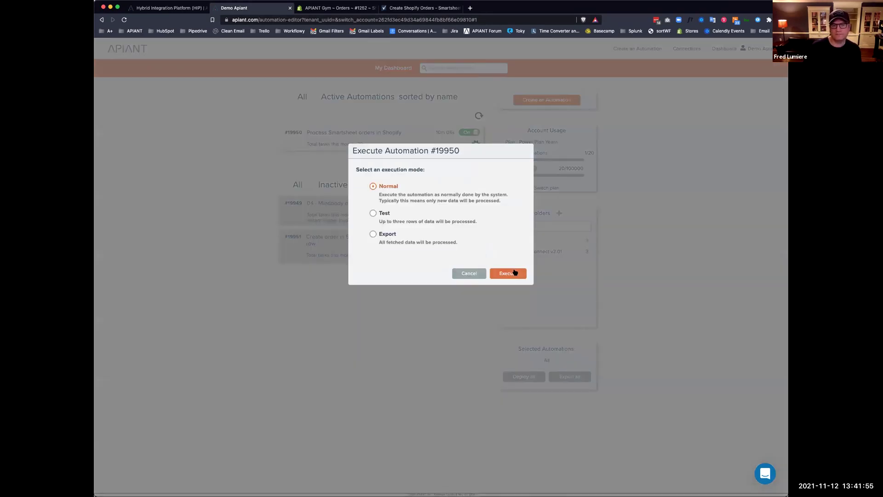
{"action": "left_click", "coordinate": [514, 271]}
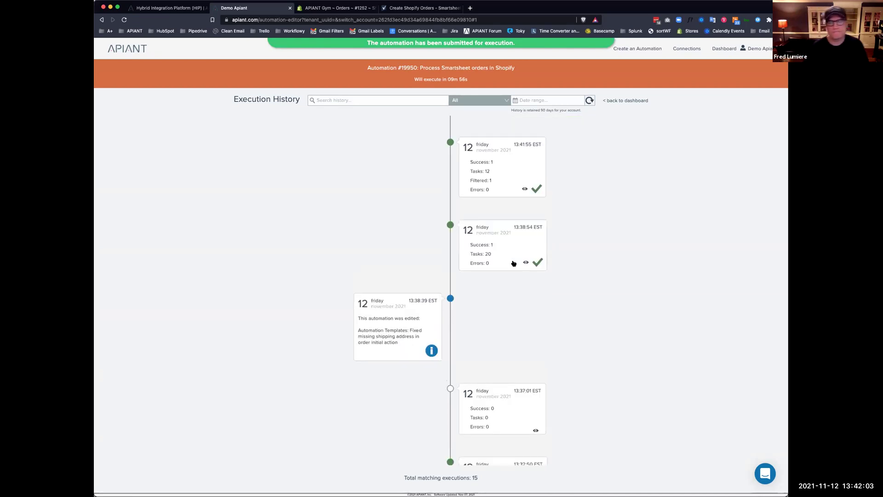
Open the data row of the newest successful execution and examine the Updated row trigger's output fields, including Total tax and the discount fields
{"action": "left_click", "coordinate": [486, 162]}
{"action": "left_click", "coordinate": [506, 232]}
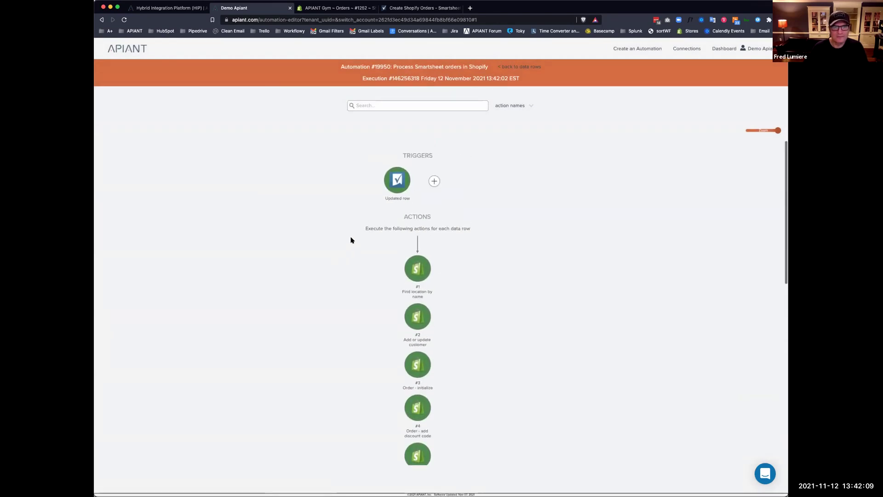
{"action": "left_click", "coordinate": [394, 183]}
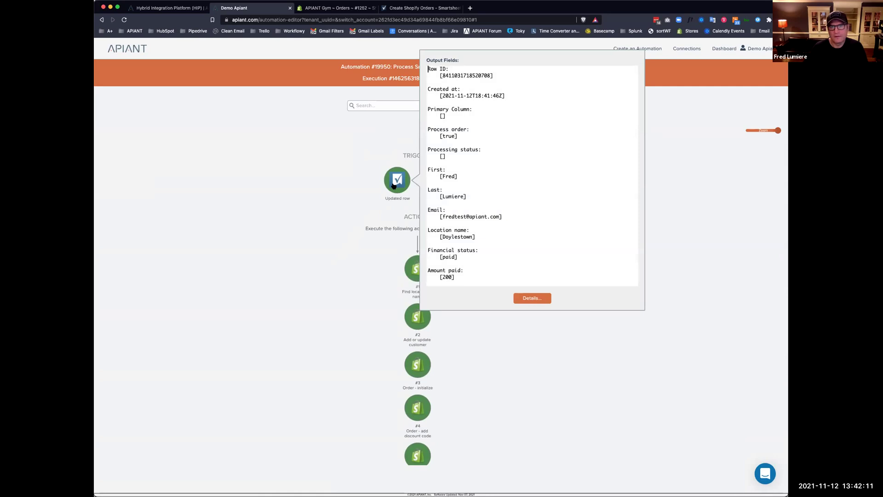
{"action": "scroll", "coordinate": [497, 182], "scroll_direction": "down", "scroll_amount": 5}
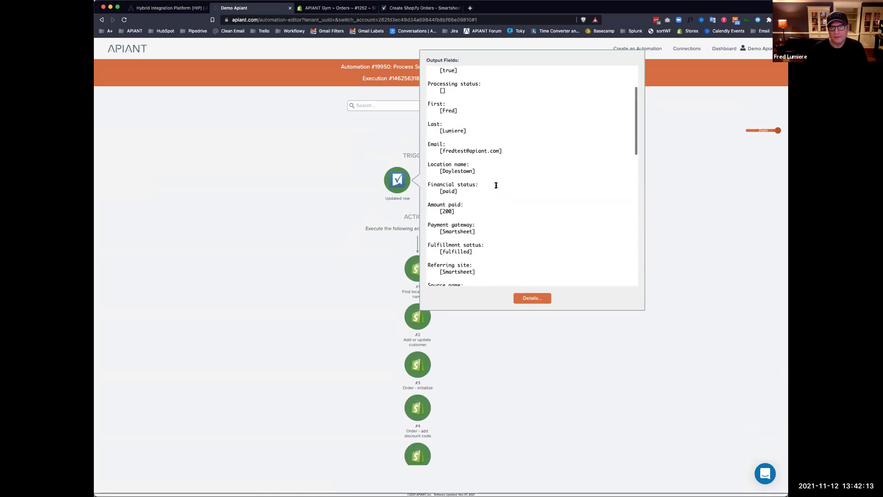
{"action": "scroll", "coordinate": [495, 185], "scroll_direction": "down", "scroll_amount": 5}
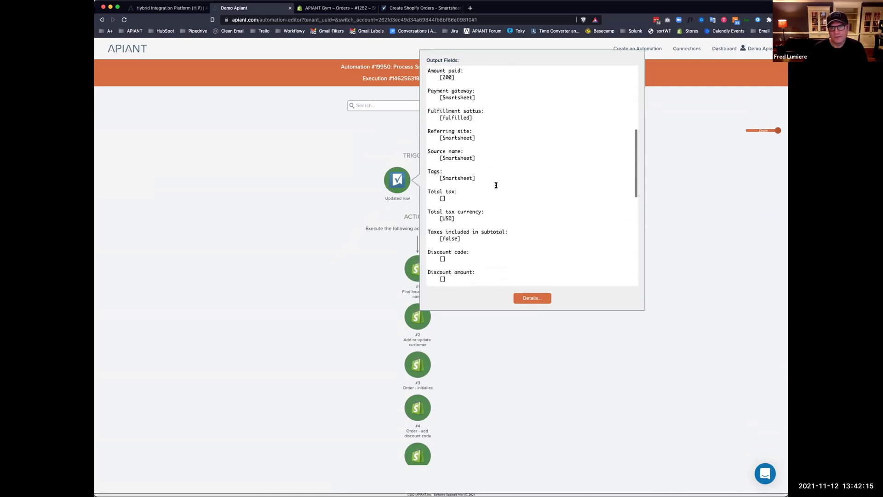
{"action": "scroll", "coordinate": [495, 185], "scroll_direction": "down", "scroll_amount": 3}
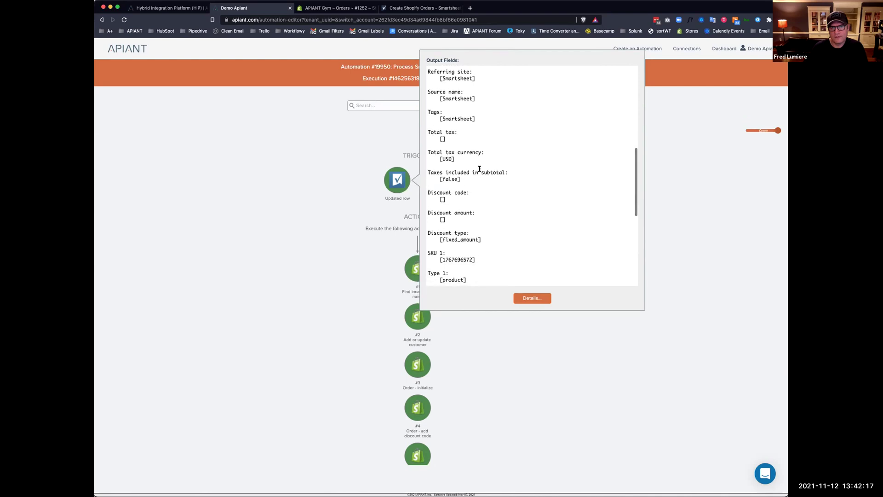
{"action": "scroll", "coordinate": [360, 293], "scroll_direction": "down", "scroll_amount": 5}
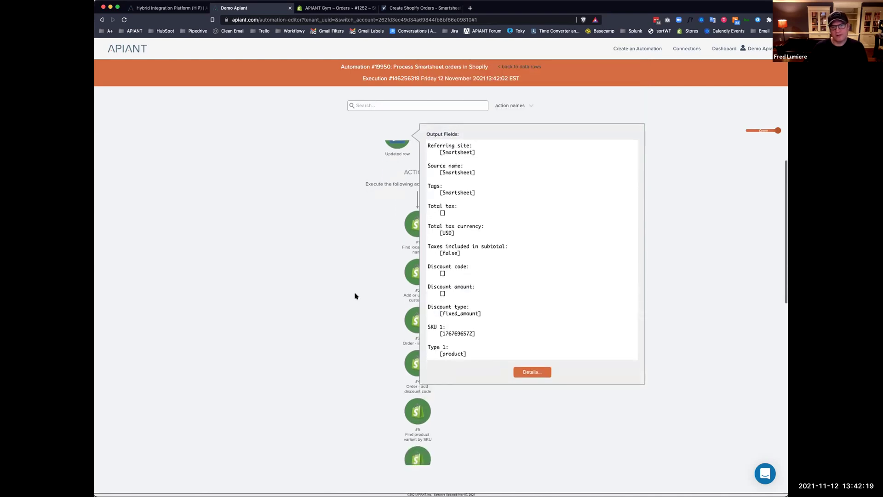
{"action": "scroll", "coordinate": [503, 363], "scroll_direction": "down", "scroll_amount": 2}
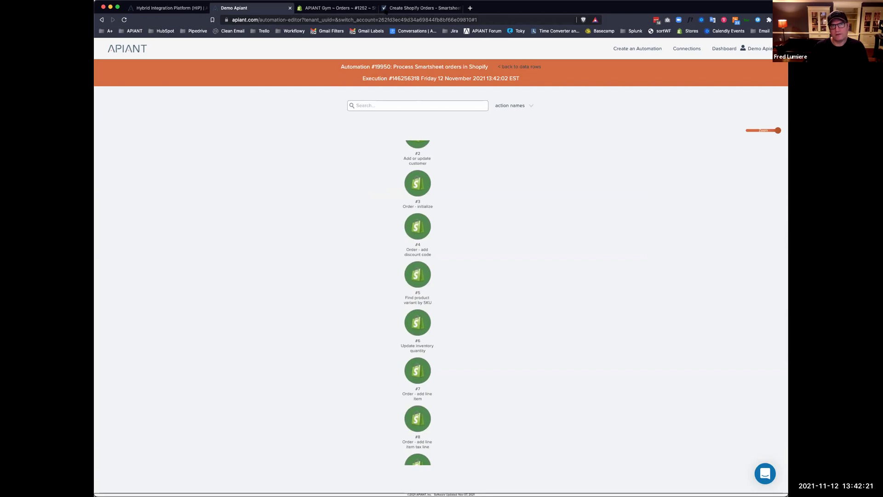
Switch back to the Smartsheet sheet and examine row 2's Processing status, Total tax, discount, SKU and line-item tax cells
{"action": "left_click", "coordinate": [428, 8]}
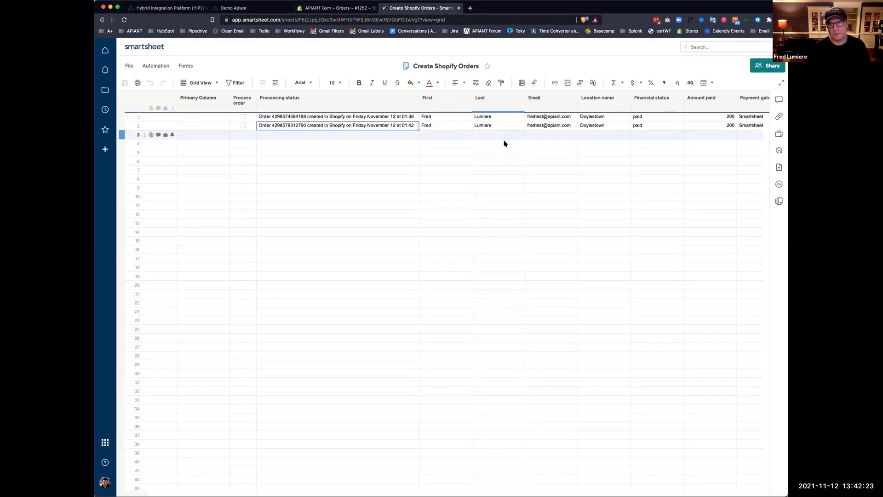
{"action": "key", "text": "Right"}
{"action": "key", "text": "Right"}
{"action": "key", "text": "Right"}
{"action": "key", "text": "Right"}
{"action": "key", "text": "Right"}
{"action": "key", "text": "Right"}
{"action": "key", "text": "Right"}
{"action": "key", "text": "Right"}
{"action": "key", "text": "Right"}
{"action": "key", "text": "Right"}
{"action": "key", "text": "Right"}
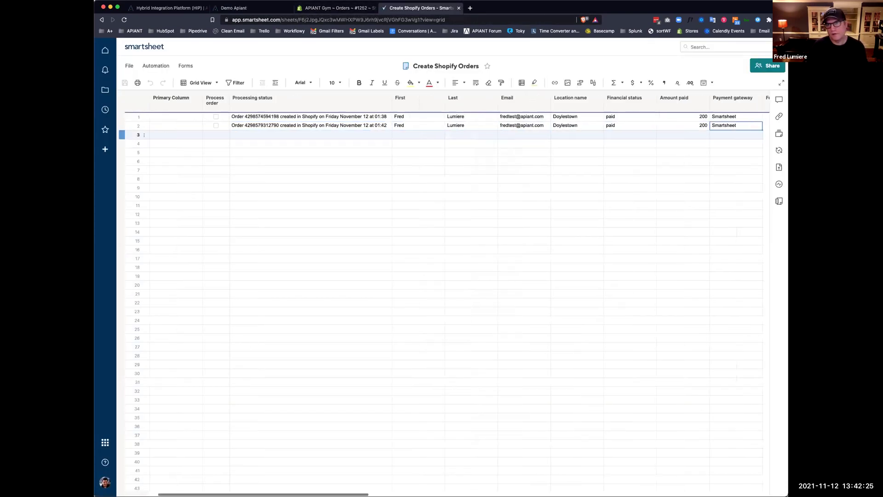
{"action": "key", "text": "Right"}
{"action": "key", "text": "Right"}
{"action": "key", "text": "Right"}
{"action": "key", "text": "Right"}
{"action": "key", "text": "Right"}
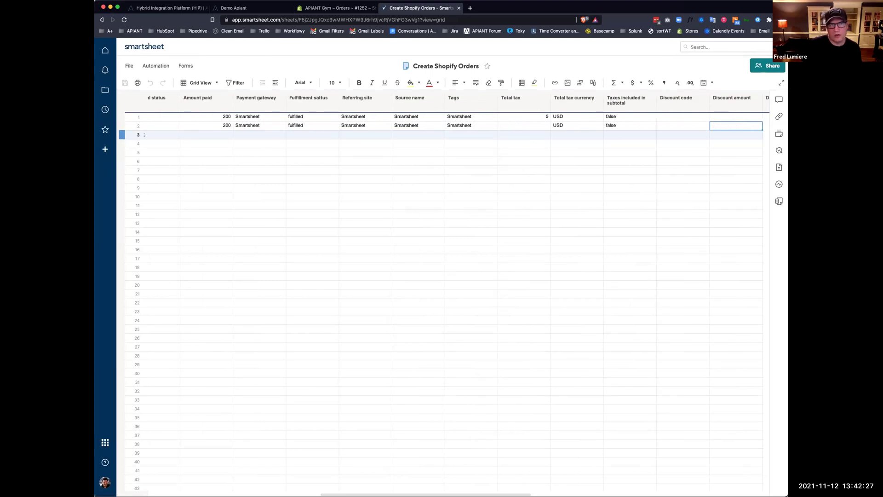
{"action": "key", "text": "Right"}
{"action": "key", "text": "Right"}
{"action": "key", "text": "Right"}
{"action": "key", "text": "Left"}
{"action": "key", "text": "Left"}
{"action": "key", "text": "Left"}
{"action": "key", "text": "Left"}
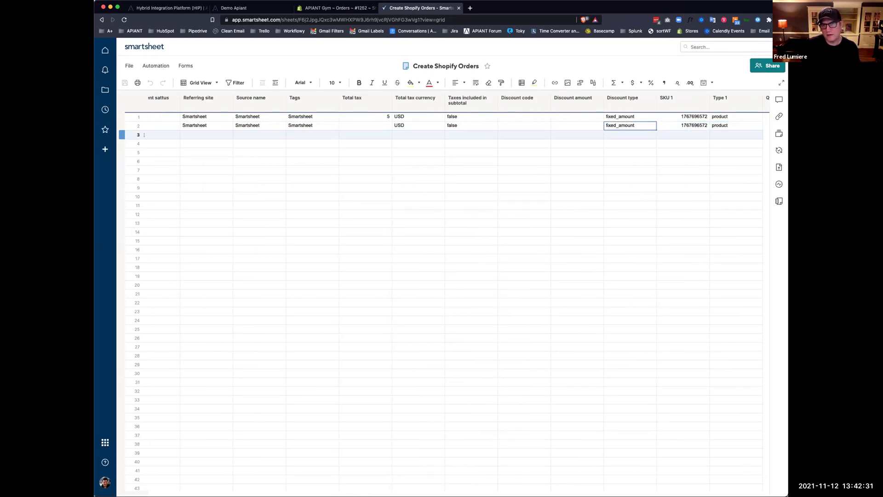
{"action": "key", "text": "Right"}
{"action": "key", "text": "Right"}
{"action": "key", "text": "Right"}
{"action": "key", "text": "Right"}
{"action": "key", "text": "Right"}
{"action": "key", "text": "Left"}
{"action": "key", "text": "Left"}
{"action": "key", "text": "Left"}
{"action": "key", "text": "Left"}
{"action": "key", "text": "Left"}
{"action": "key", "text": "Left"}
{"action": "key", "text": "Left"}
{"action": "key", "text": "Left"}
{"action": "key", "text": "Right"}
{"action": "key", "text": "Right"}
{"action": "key", "text": "Right"}
{"action": "key", "text": "Right"}
{"action": "key", "text": "Right"}
{"action": "key", "text": "Right"}
{"action": "key", "text": "Right"}
{"action": "key", "text": "Right"}
{"action": "key", "text": "Right"}
{"action": "key", "text": "Right"}
{"action": "key", "text": "Right"}
{"action": "key", "text": "Left"}
{"action": "key", "text": "Left"}
{"action": "key", "text": "Left"}
{"action": "key", "text": "Left"}
{"action": "key", "text": "Left"}
{"action": "key", "text": "Left"}
{"action": "key", "text": "Left"}
{"action": "key", "text": "Left"}
{"action": "key", "text": "Left"}
{"action": "key", "text": "Left"}
{"action": "key", "text": "Left"}
{"action": "key", "text": "Left"}
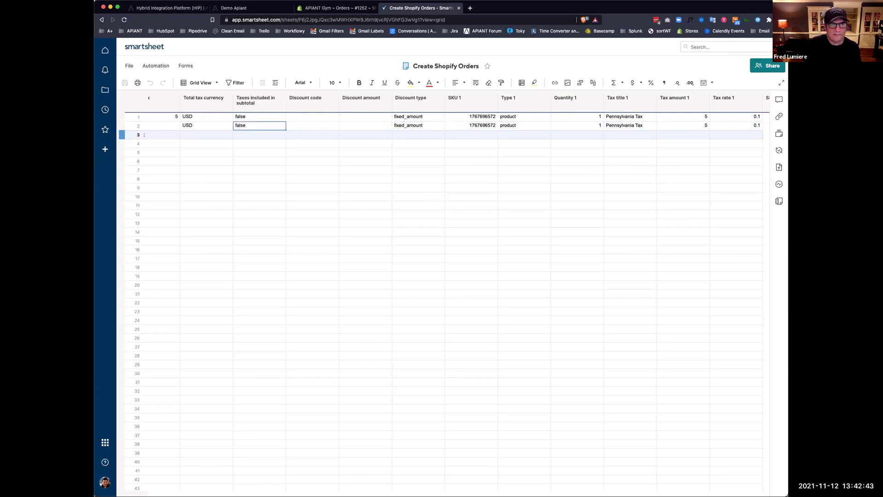
{"action": "key", "text": "Left"}
{"action": "key", "text": "Right"}
{"action": "key", "text": "Right"}
{"action": "key", "text": "Right"}
{"action": "key", "text": "Right"}
{"action": "key", "text": "Right"}
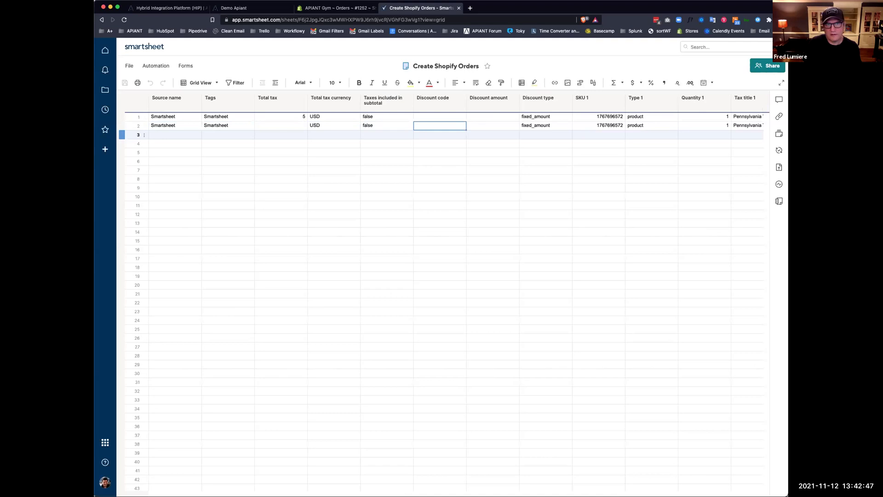
{"action": "key", "text": "Right"}
{"action": "key", "text": "Right"}
{"action": "key", "text": "Right"}
{"action": "key", "text": "Right"}
{"action": "key", "text": "Right"}
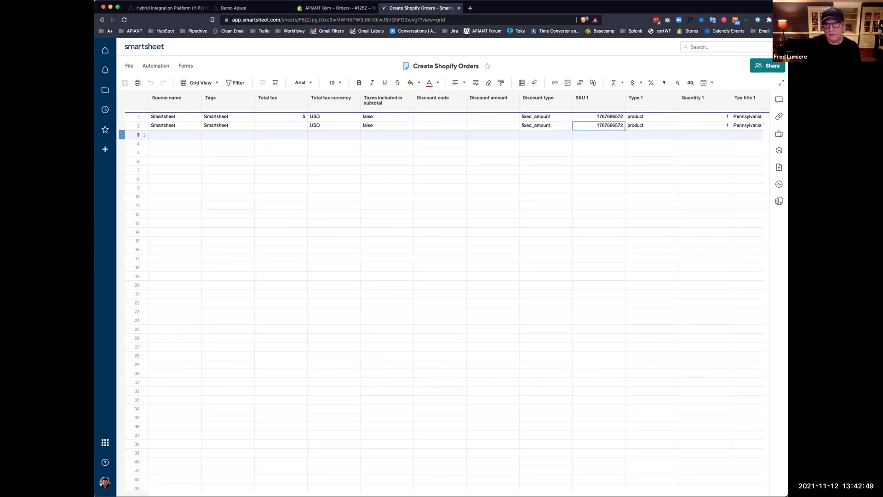
{"action": "key", "text": "Right"}
{"action": "key", "text": "Right"}
{"action": "key", "text": "Right"}
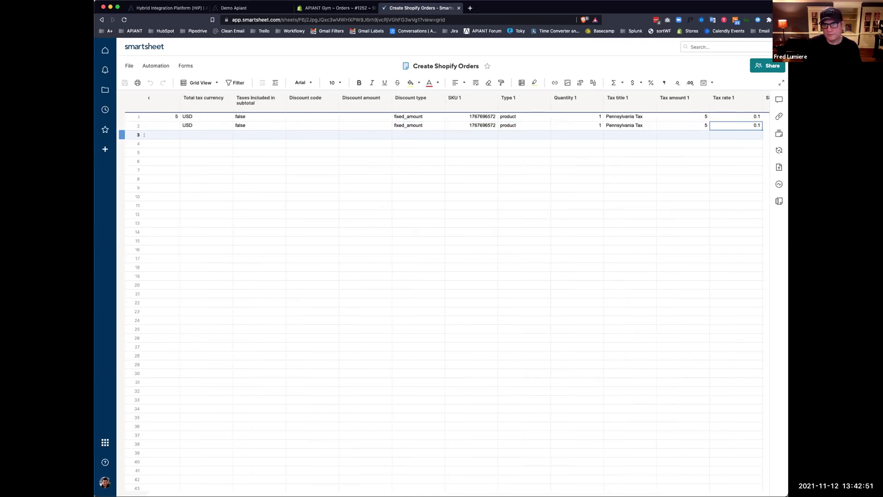
{"action": "key", "text": "Right"}
{"action": "key", "text": "Right"}
{"action": "key", "text": "Right"}
{"action": "key", "text": "Left"}
{"action": "key", "text": "Left"}
{"action": "key", "text": "Left"}
{"action": "key", "text": "Left"}
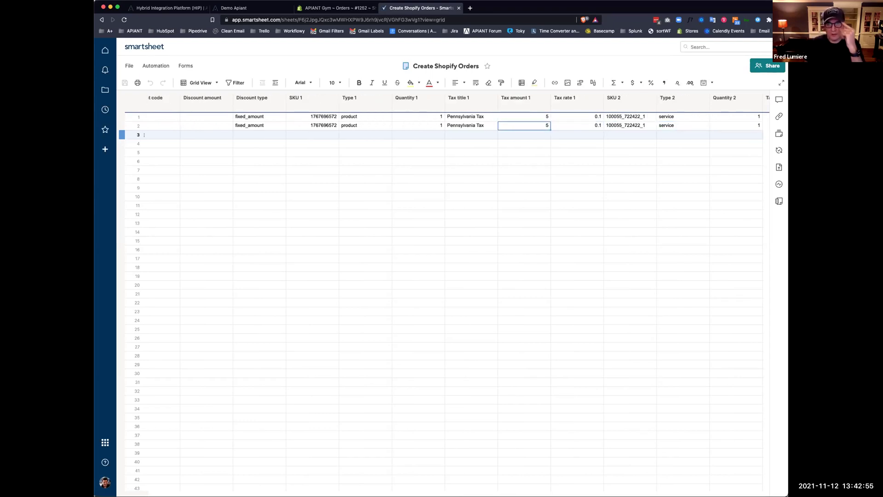
Clear the Tax amount 1 and Tax rate 1 cells in row 2 and save the sheet
{"action": "key", "text": "Right"}
{"action": "key", "text": "Delete"}
{"action": "key", "text": "Right"}
{"action": "key", "text": "super+z"}
{"action": "key", "text": "Left"}
{"action": "key", "text": "Left"}
{"action": "key", "text": "Left"}
{"action": "key", "text": "Right"}
{"action": "key", "text": "Right"}
{"action": "key", "text": "Right"}
{"action": "key", "text": "Right"}
{"action": "key", "text": "Right"}
{"action": "key", "text": "Right"}
{"action": "key", "text": "Right"}
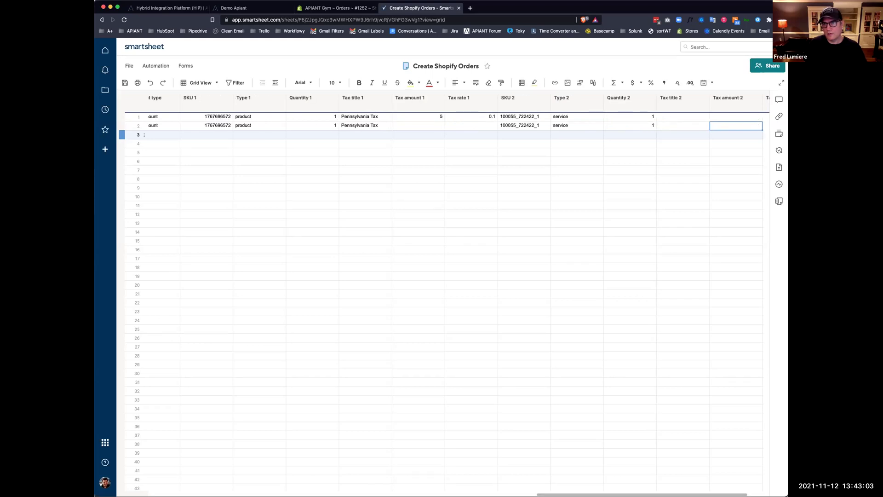
{"action": "key", "text": "Right"}
{"action": "key", "text": "Left"}
{"action": "key", "text": "Left"}
{"action": "key", "text": "Left"}
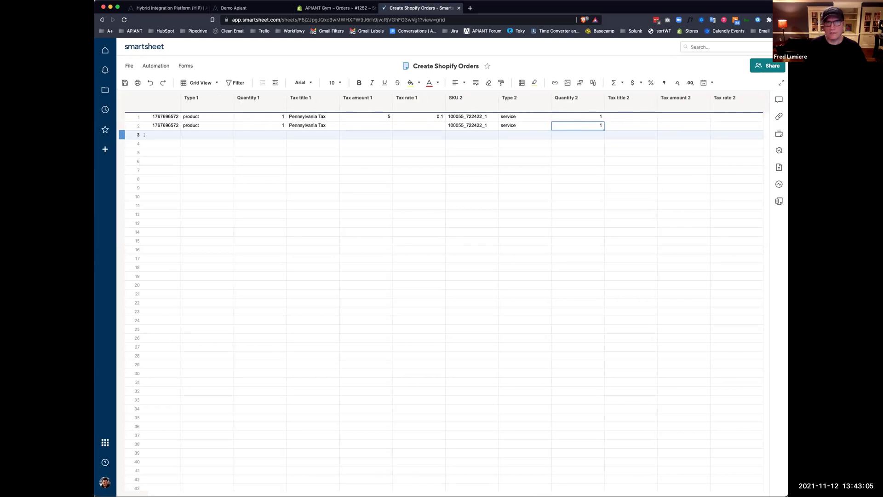
{"action": "left_click", "coordinate": [125, 83]}
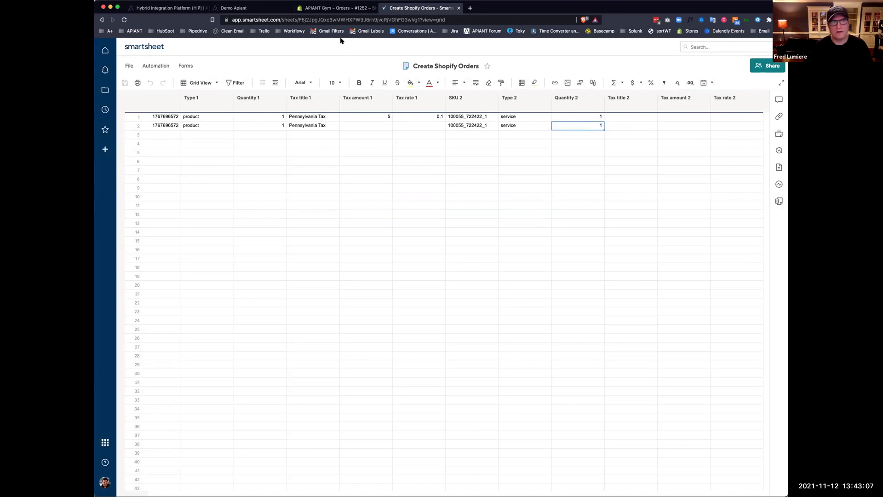
Switch to APIANT and execute automation #19950, Process Smartsheet orders in Shopify, from the dashboard
{"action": "left_click", "coordinate": [260, 11]}
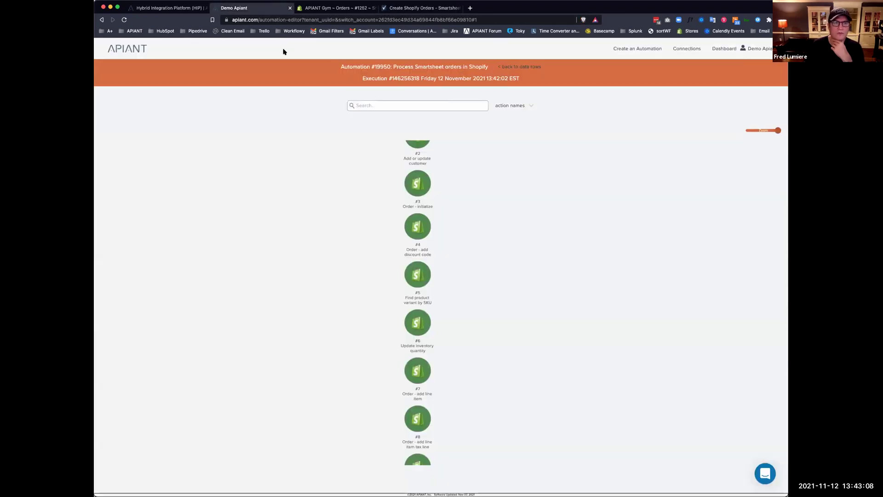
{"action": "left_click", "coordinate": [722, 52]}
{"action": "left_click", "coordinate": [475, 145]}
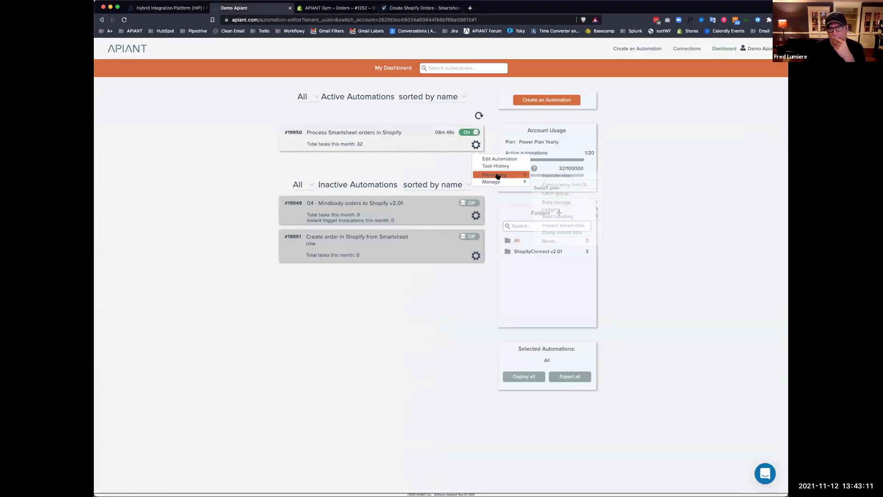
{"action": "left_click", "coordinate": [547, 183]}
{"action": "left_click", "coordinate": [508, 274]}
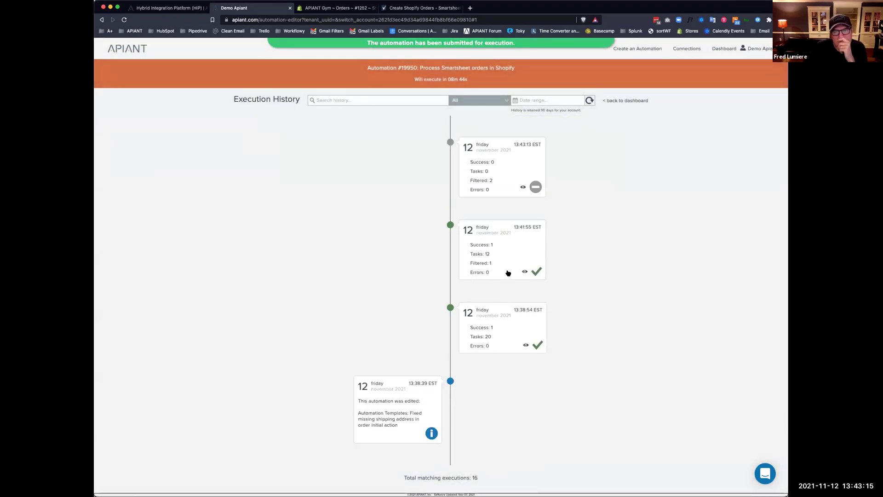
Open automation #19950 for editing and insert a conditional branch after action #3, Order - initialize
{"action": "left_click", "coordinate": [616, 102]}
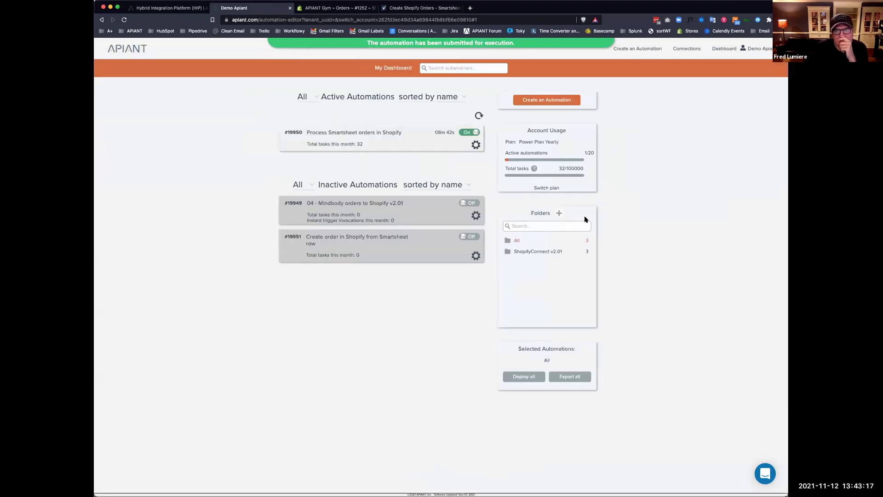
{"action": "left_click", "coordinate": [475, 145]}
{"action": "left_click", "coordinate": [499, 162]}
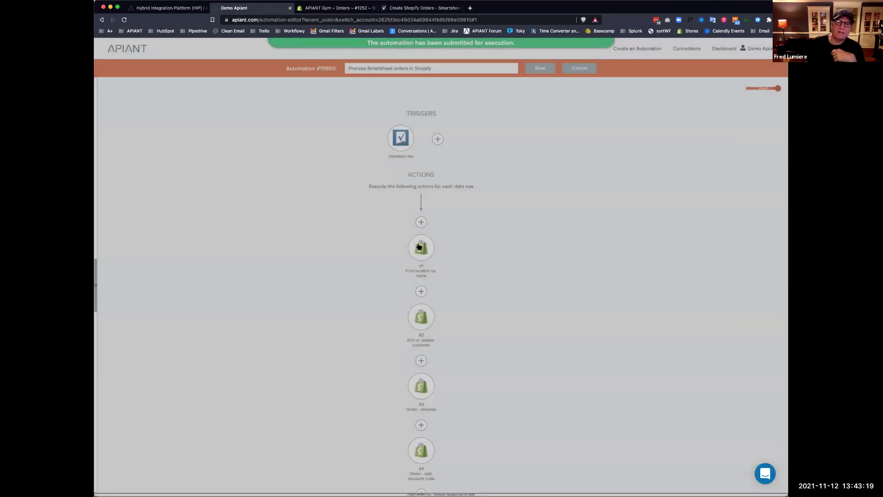
{"action": "scroll", "coordinate": [536, 237], "scroll_direction": "down", "scroll_amount": 5}
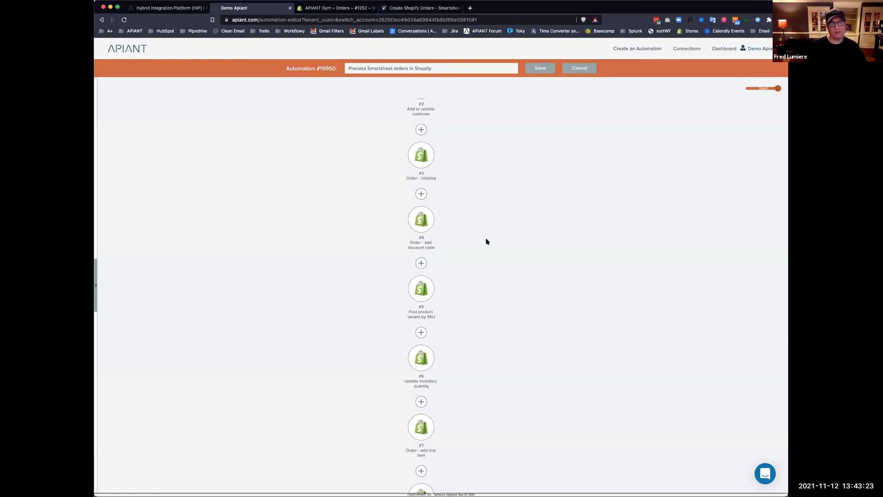
{"action": "scroll", "coordinate": [478, 227], "scroll_direction": "up", "scroll_amount": 1}
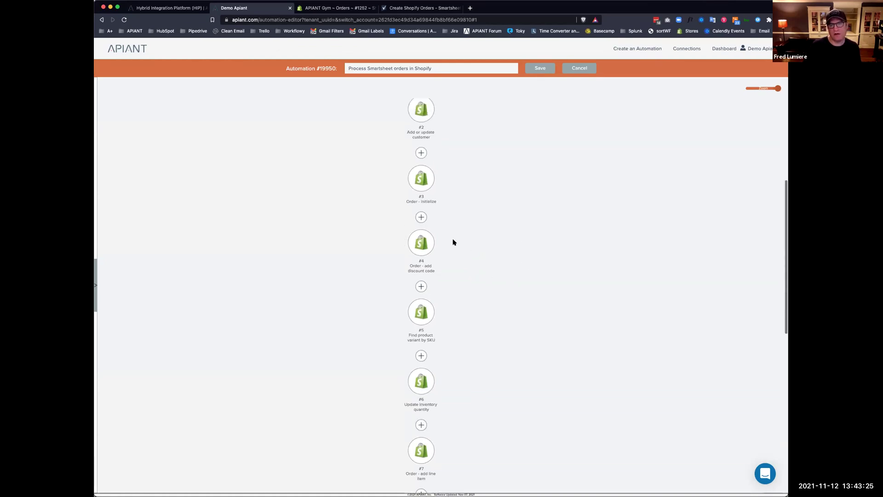
{"action": "left_click", "coordinate": [421, 217]}
{"action": "left_click", "coordinate": [468, 234]}
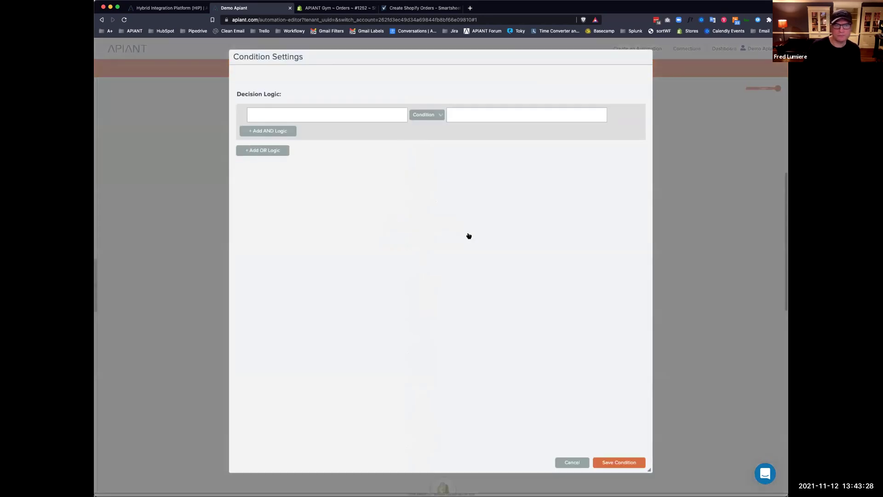
Map the Updated row trigger's Discount code field as the value the condition tests
{"action": "left_click", "coordinate": [352, 114]}
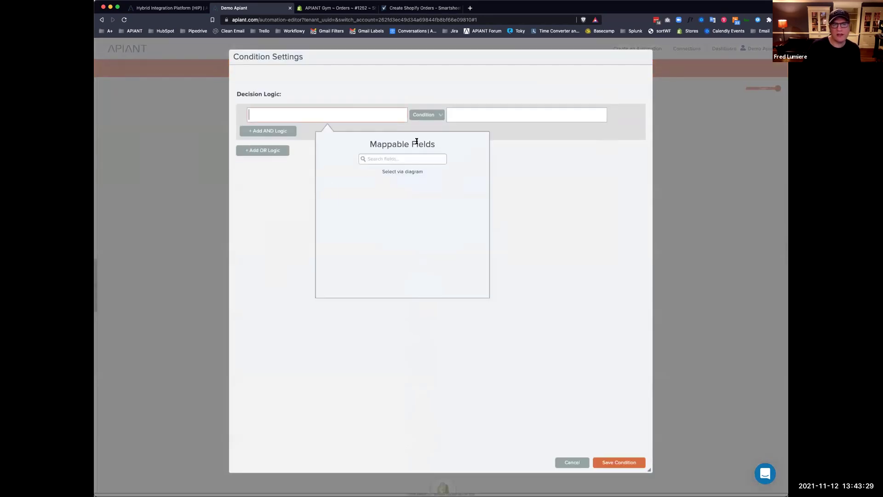
{"action": "left_click", "coordinate": [414, 171]}
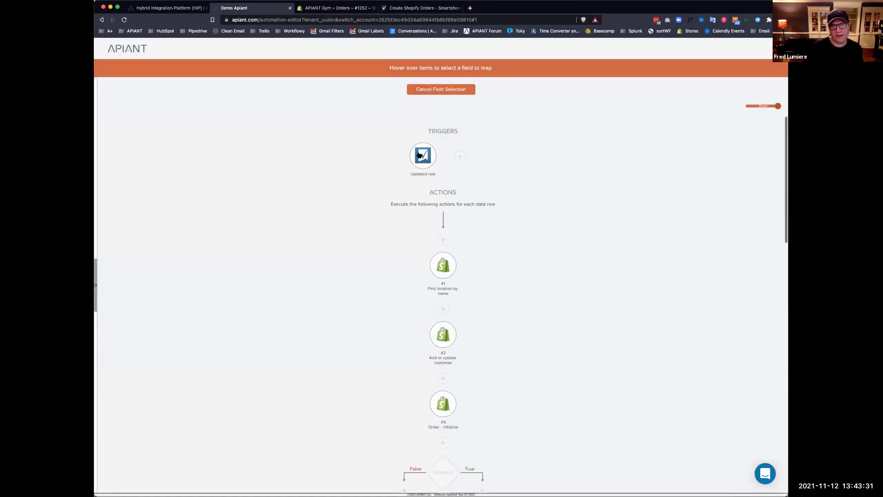
{"action": "mouse_move", "coordinate": [419, 155]}
{"action": "left_click", "coordinate": [557, 171]}
{"action": "type", "text": "discou"}
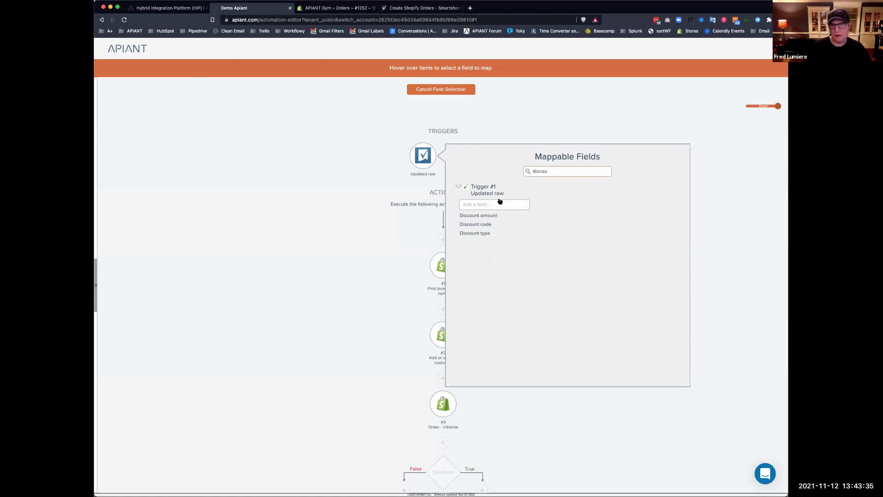
{"action": "left_click", "coordinate": [483, 224]}
Set the condition to "is not empty" and save it without moving the subsequent steps into a branch
{"action": "left_click", "coordinate": [428, 116]}
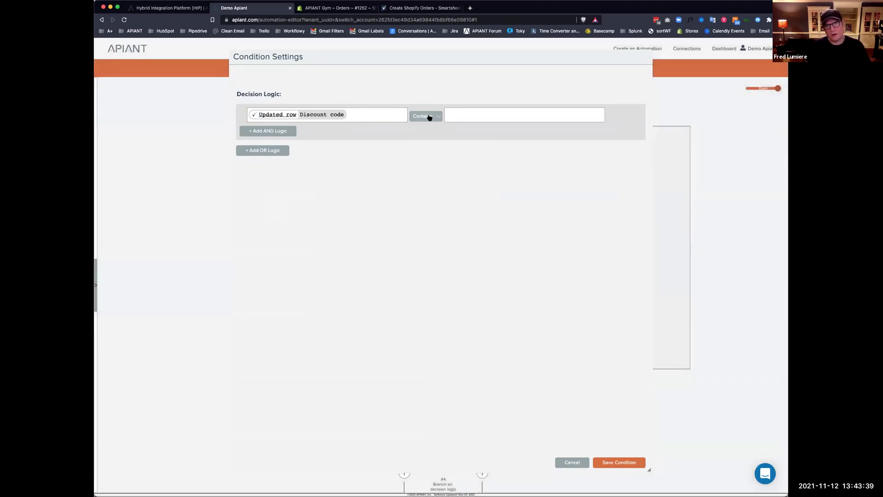
{"action": "left_click", "coordinate": [429, 117]}
{"action": "left_click", "coordinate": [438, 190]}
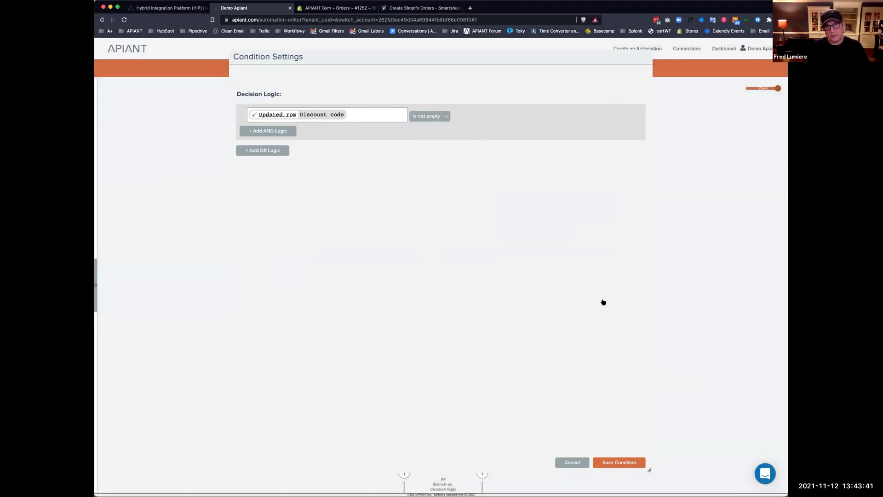
{"action": "left_click", "coordinate": [620, 463]}
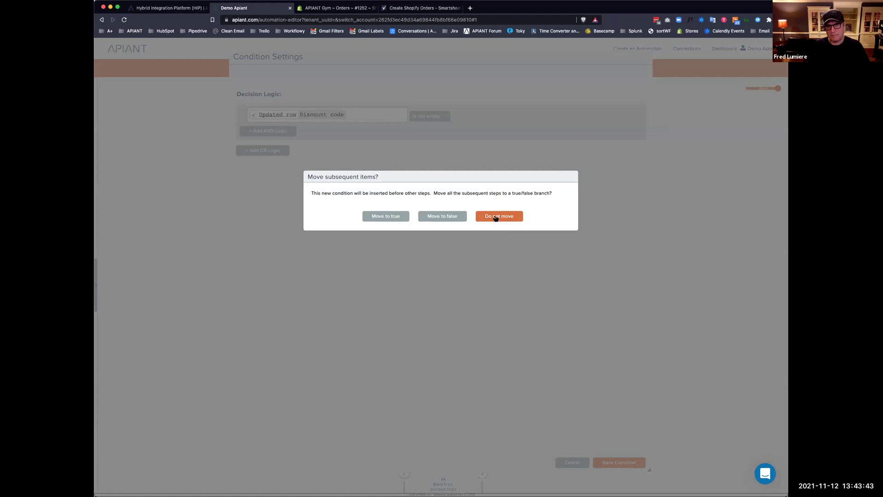
{"action": "left_click", "coordinate": [495, 216]}
Move the "Order - add discount code" action into the condition's true branch
{"action": "scroll", "coordinate": [514, 315], "scroll_direction": "down", "scroll_amount": 6}
{"action": "scroll", "coordinate": [515, 313], "scroll_direction": "up", "scroll_amount": 2}
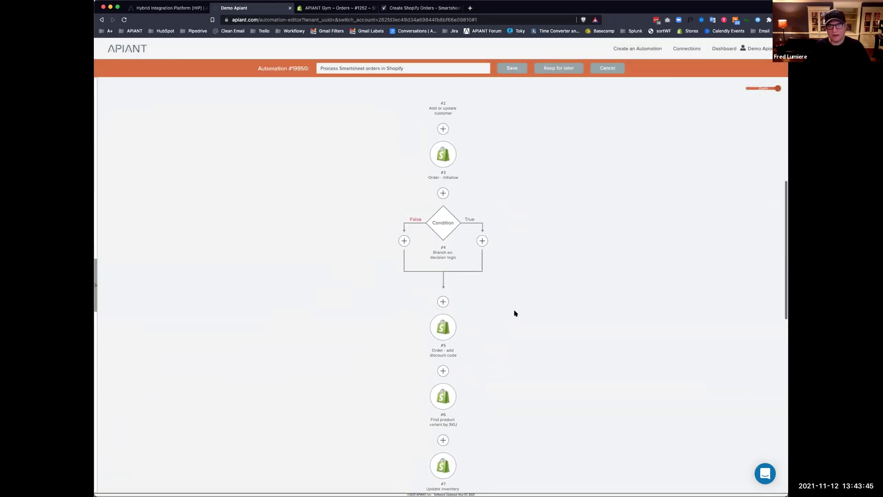
{"action": "left_click", "coordinate": [425, 323]}
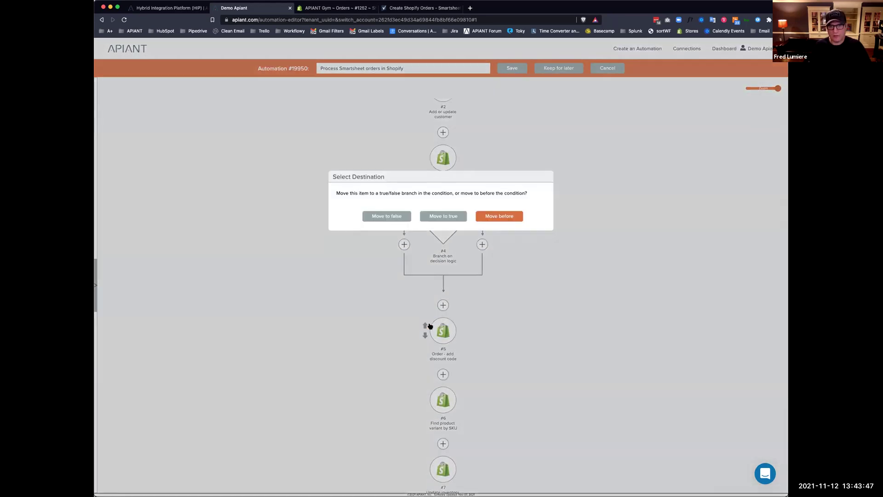
{"action": "left_click", "coordinate": [455, 216]}
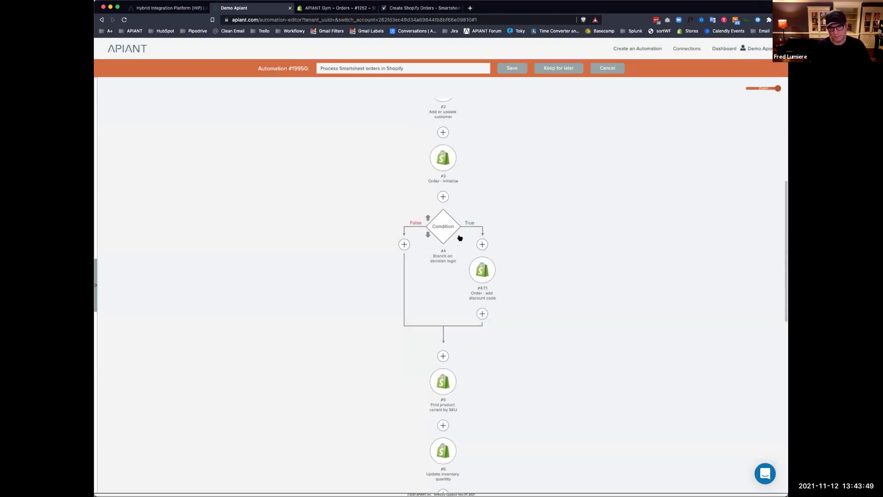
Rename the condition step as "Discount code is not empty"
{"action": "left_click", "coordinate": [437, 224]}
{"action": "left_click", "coordinate": [457, 244]}
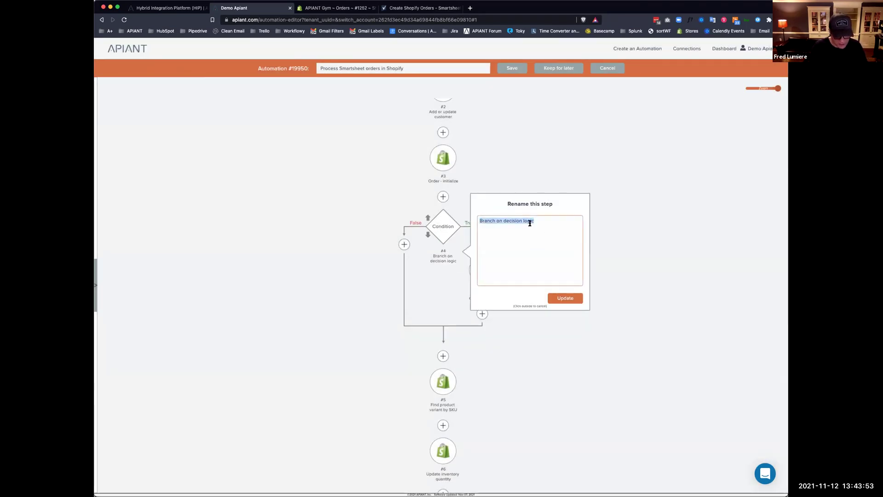
{"action": "type", "text": "Discount code is "}
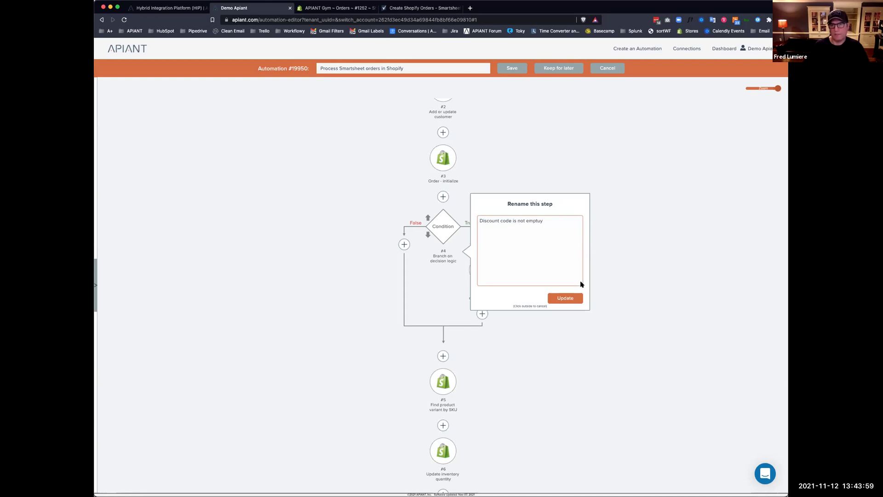
{"action": "type", "text": "not emptuy"}
{"action": "key", "text": "BackSpace"}
{"action": "key", "text": "BackSpace"}
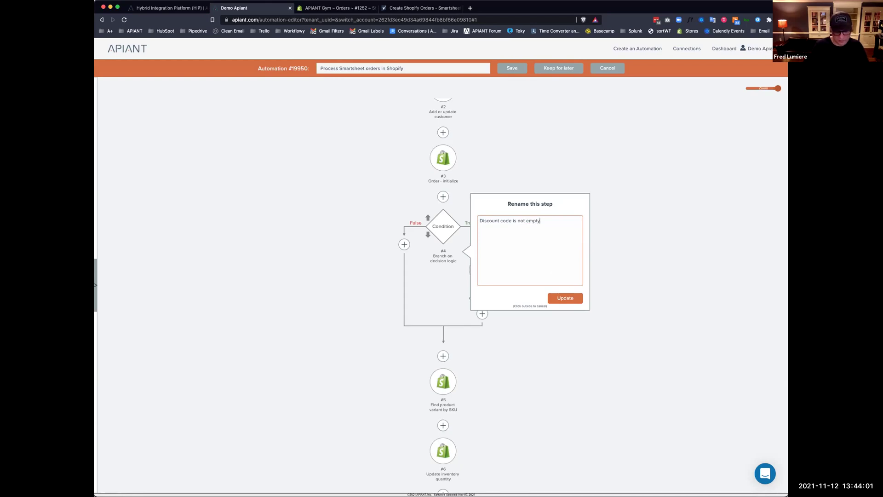
{"action": "left_click", "coordinate": [566, 299]}
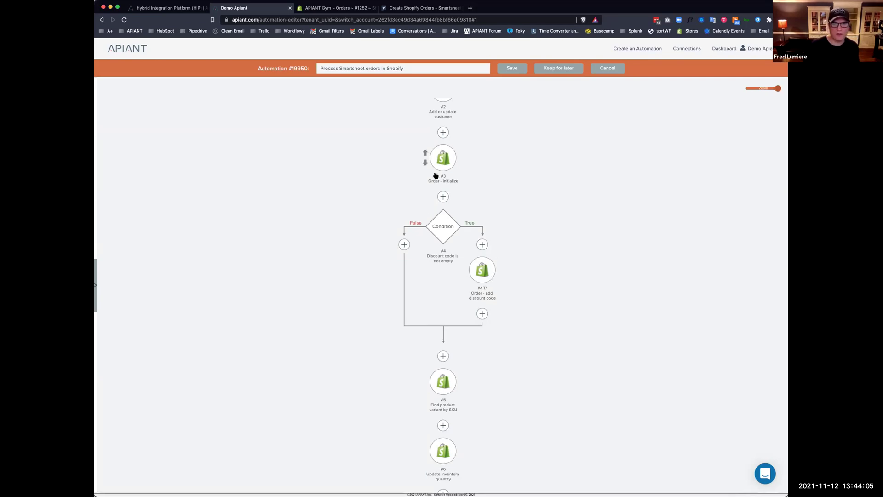
Examine the discount condition's branches and the item types that can be added after the discount code action
{"action": "scroll", "coordinate": [525, 302], "scroll_direction": "up", "scroll_amount": 3}
{"action": "scroll", "coordinate": [526, 305], "scroll_direction": "down", "scroll_amount": 3}
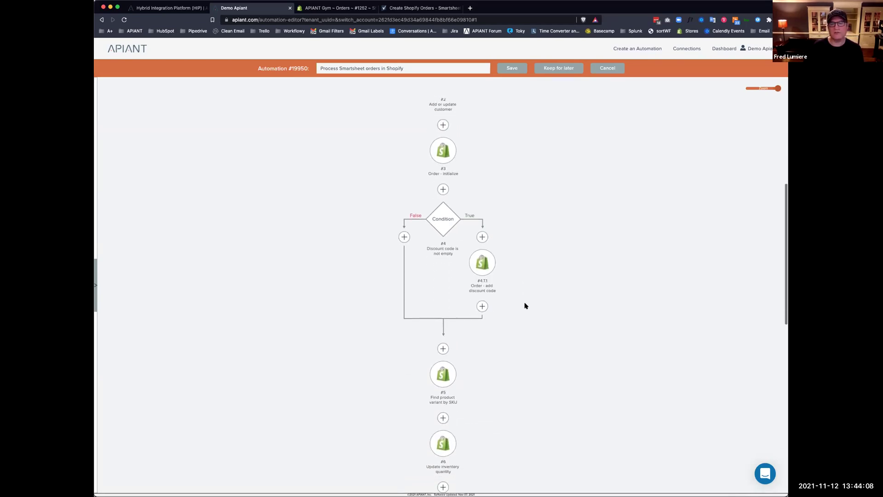
{"action": "left_click", "coordinate": [483, 304]}
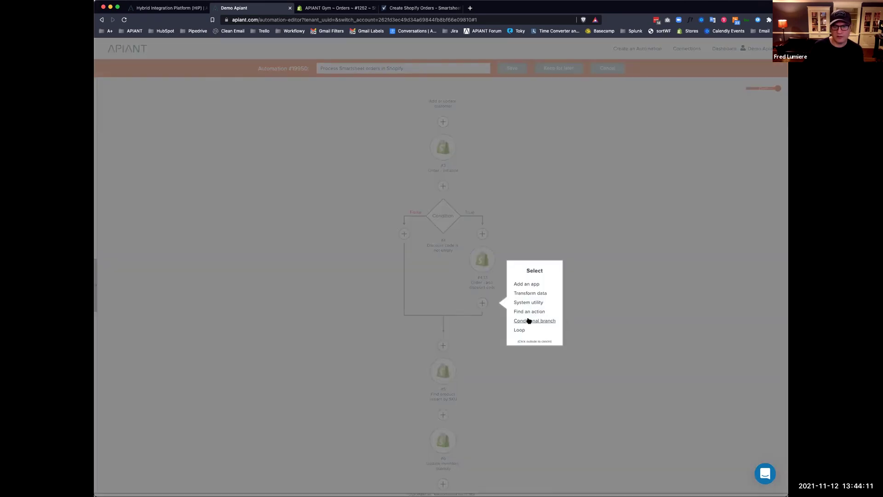
{"action": "left_click", "coordinate": [578, 235]}
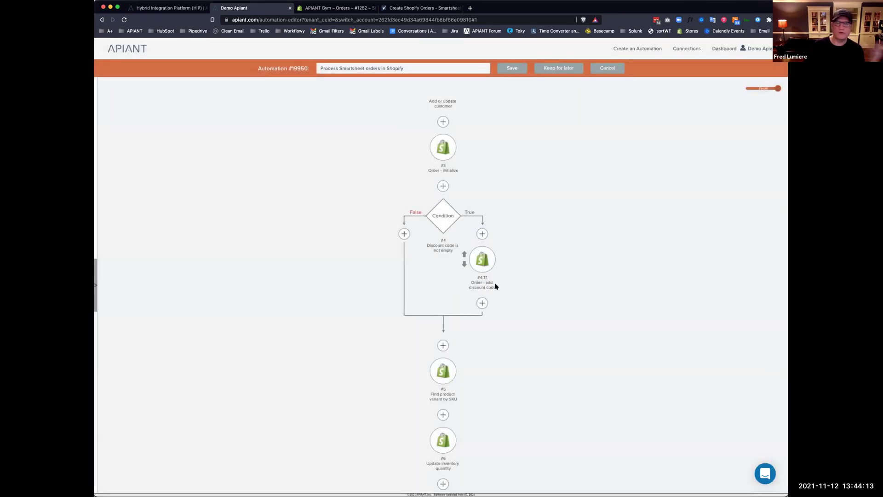
{"action": "scroll", "coordinate": [515, 288], "scroll_direction": "up", "scroll_amount": 3}
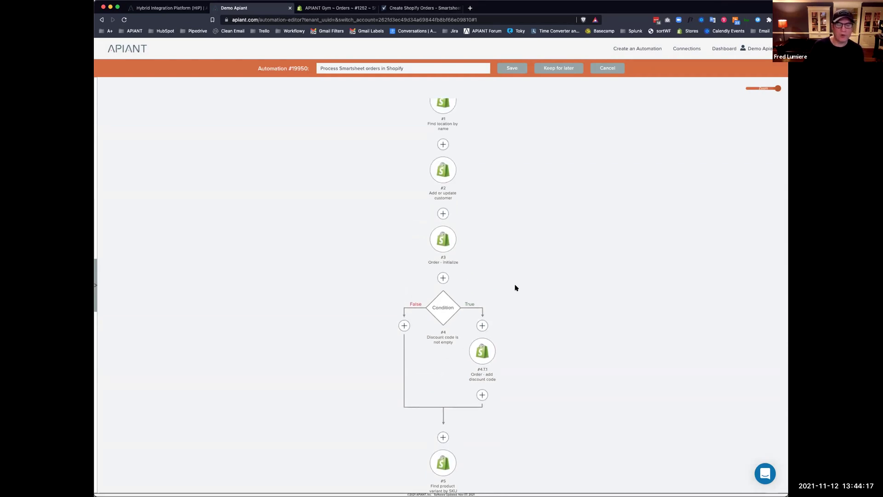
{"action": "scroll", "coordinate": [515, 288], "scroll_direction": "down", "scroll_amount": 3}
{"action": "left_click", "coordinate": [481, 307]}
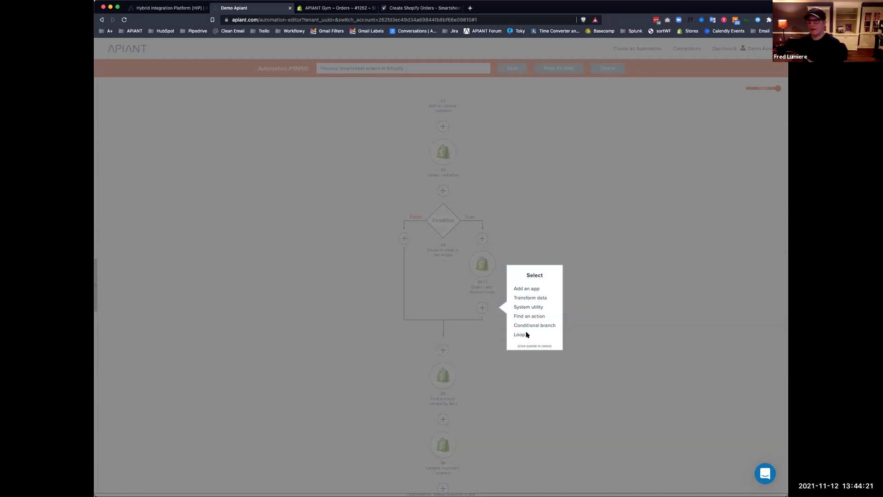
{"action": "left_click", "coordinate": [514, 214]}
Save the edited automation as a new version with version information
{"action": "scroll", "coordinate": [561, 245], "scroll_direction": "down", "scroll_amount": 2}
{"action": "left_click", "coordinate": [512, 69]}
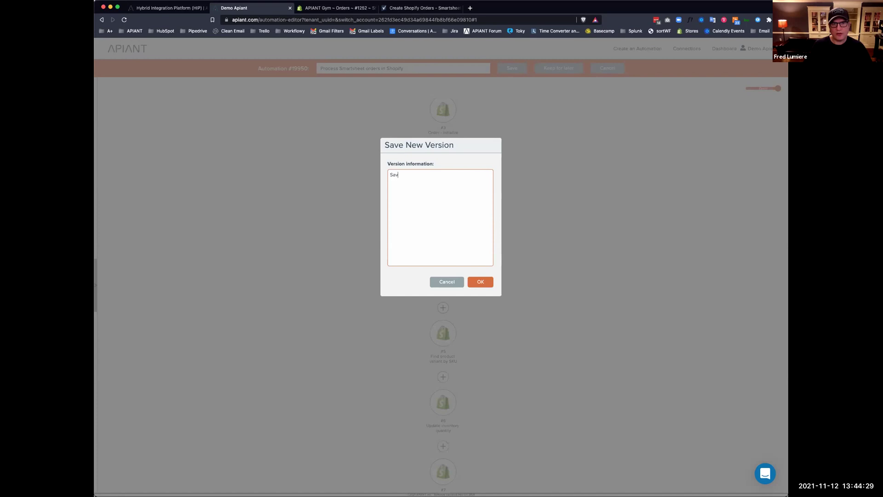
{"action": "left_click", "coordinate": [481, 281]}
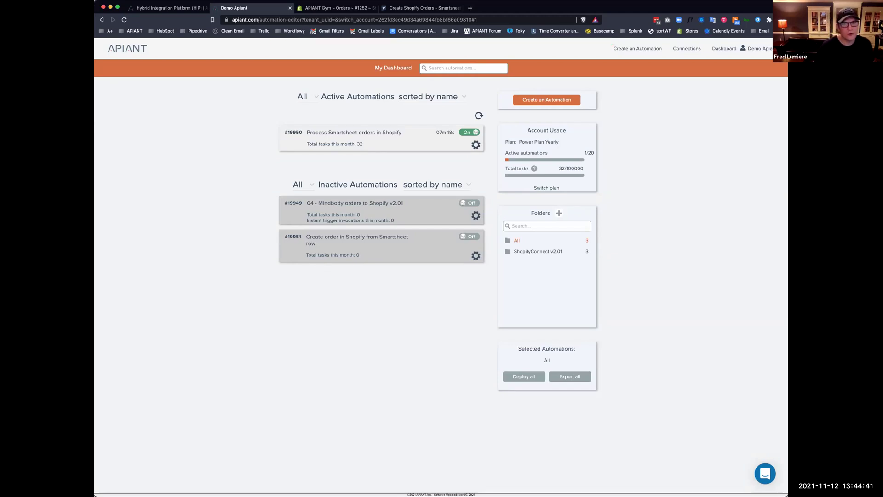
Switch to the Shopify admin, reload the list of all orders and open the newest Smartsheet order's details
{"action": "left_click", "coordinate": [336, 7]}
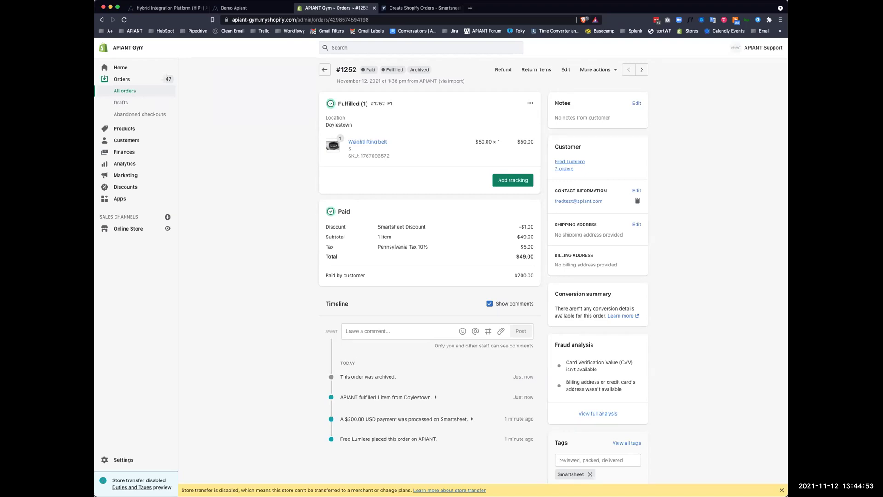
{"action": "left_click", "coordinate": [132, 95]}
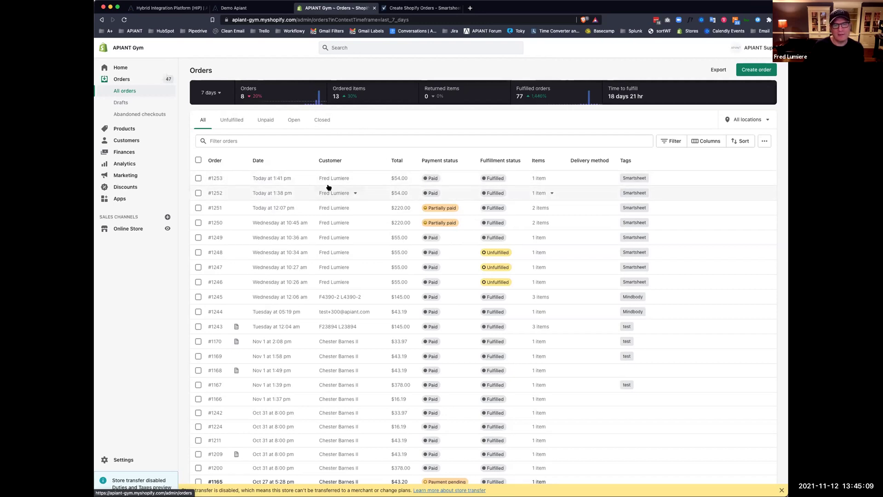
{"action": "left_click", "coordinate": [124, 19]}
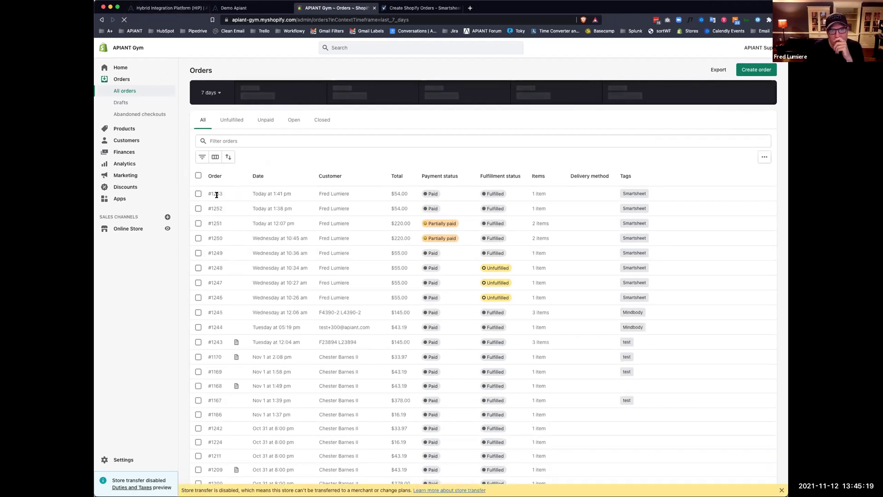
{"action": "left_click", "coordinate": [215, 178]}
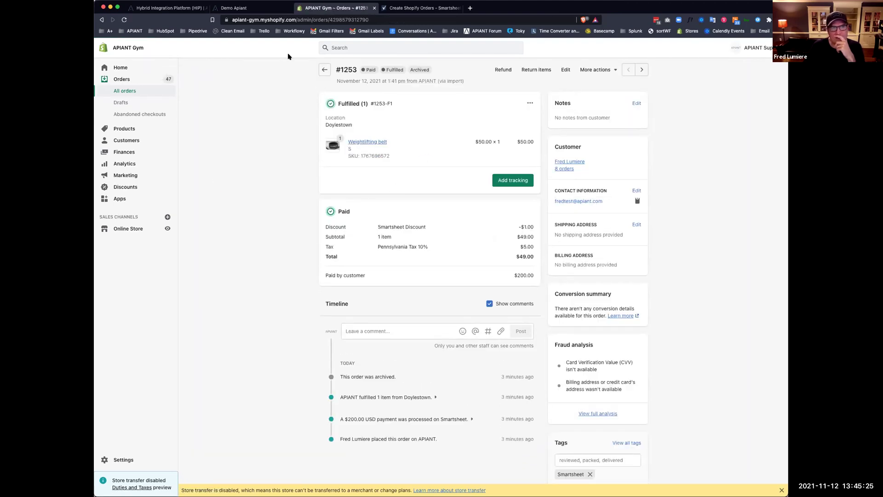
Switch back to APIANT and open the "Process Smartsheet orders in Shopify" automation for editing
{"action": "left_click", "coordinate": [234, 7]}
{"action": "left_click", "coordinate": [476, 145]}
{"action": "left_click", "coordinate": [491, 159]}
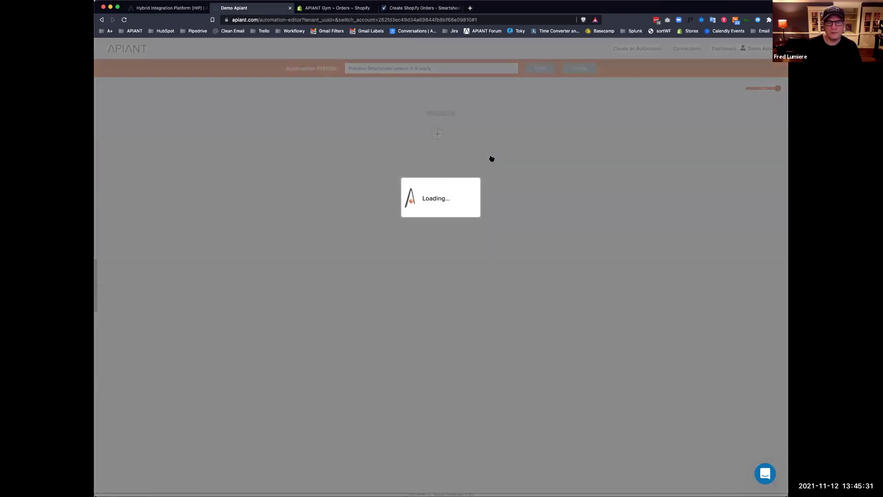
{"action": "scroll", "coordinate": [524, 258], "scroll_direction": "down", "scroll_amount": 2}
{"action": "scroll", "coordinate": [525, 258], "scroll_direction": "down", "scroll_amount": 7}
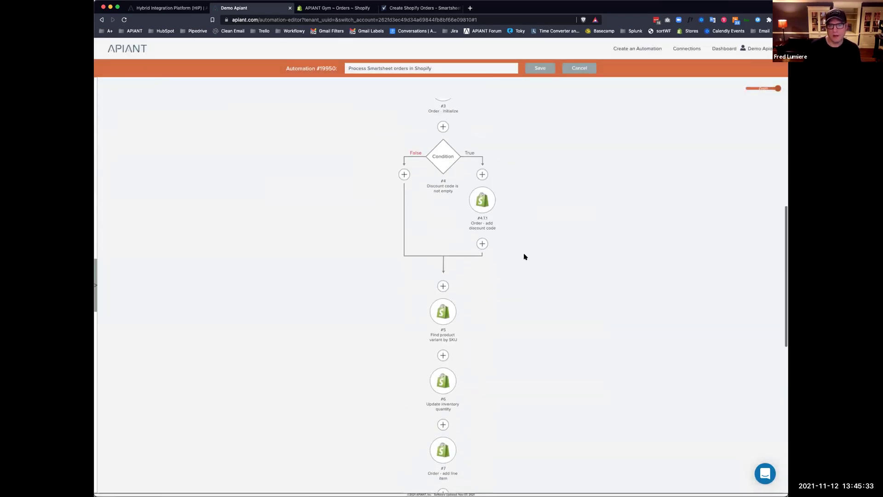
{"action": "scroll", "coordinate": [525, 257], "scroll_direction": "down", "scroll_amount": 2}
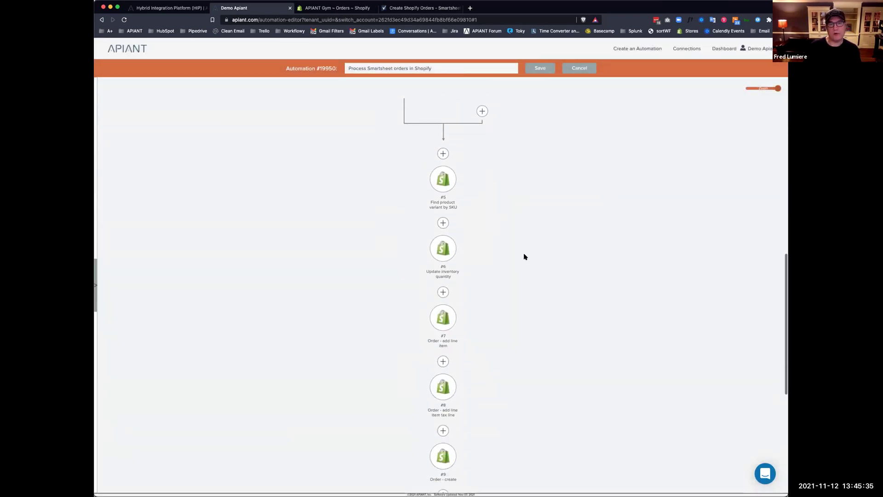
{"action": "scroll", "coordinate": [497, 247], "scroll_direction": "down", "scroll_amount": 1}
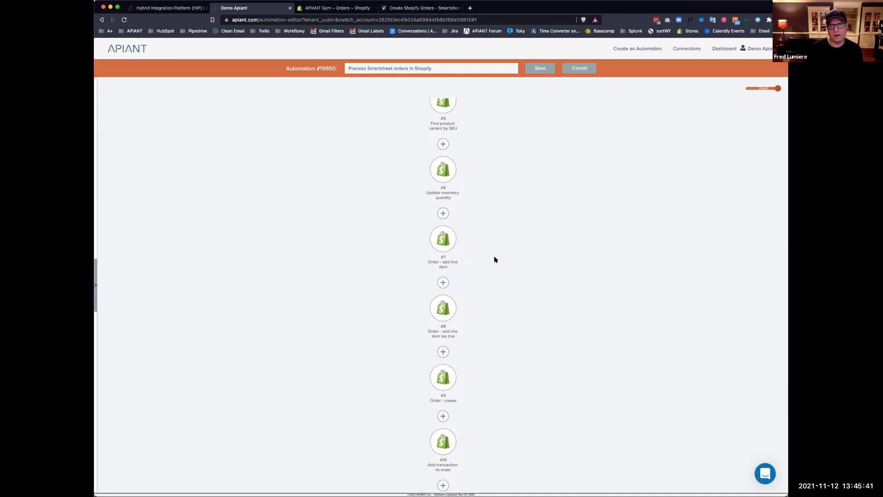
{"action": "scroll", "coordinate": [494, 259], "scroll_direction": "up", "scroll_amount": 2}
{"action": "scroll", "coordinate": [473, 173], "scroll_direction": "up", "scroll_amount": 1}
Rename the product variant lookup, step #5, as "Find product variant by SKU 1"
{"action": "mouse_move", "coordinate": [443, 192]}
{"action": "mouse_move", "coordinate": [442, 251]}
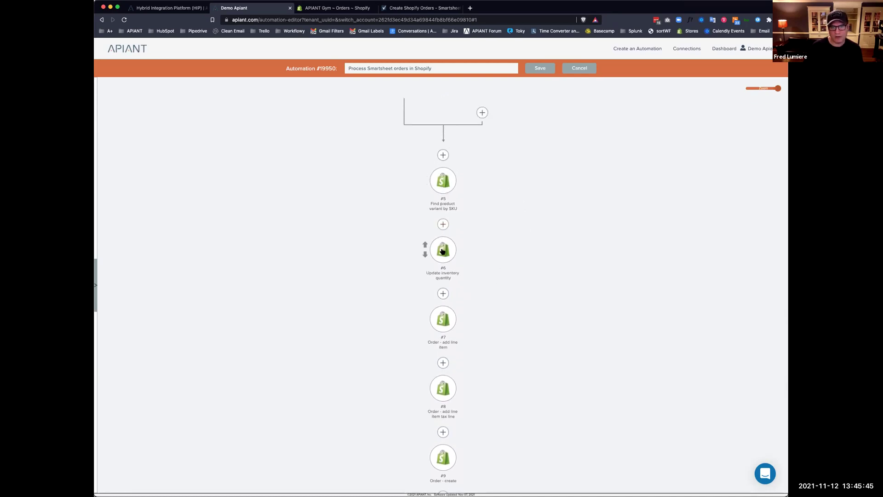
{"action": "right_click", "coordinate": [440, 178]}
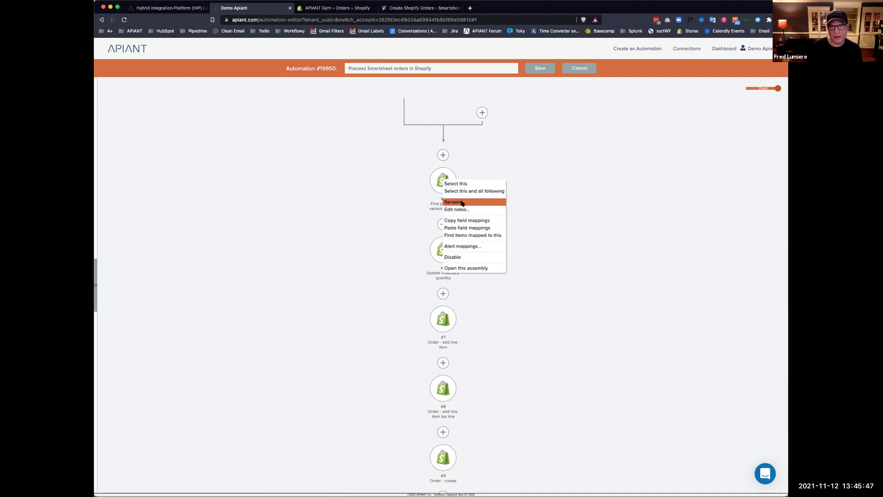
{"action": "left_click", "coordinate": [469, 200]}
{"action": "left_click", "coordinate": [551, 173]}
{"action": "type", "text": "1"}
{"action": "left_click", "coordinate": [570, 247]}
Rename the inventory update, step #6, as "Update inventory quantity 1"
{"action": "right_click", "coordinate": [437, 251]}
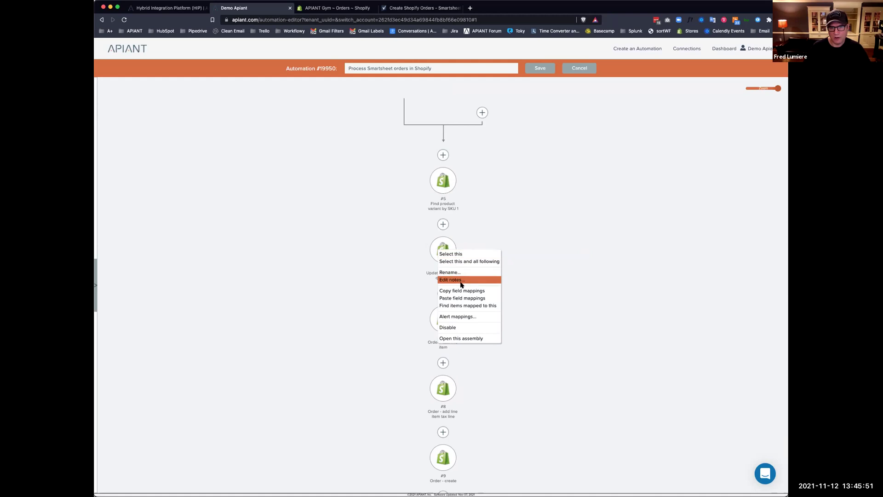
{"action": "left_click", "coordinate": [457, 272]}
{"action": "left_click", "coordinate": [551, 244]}
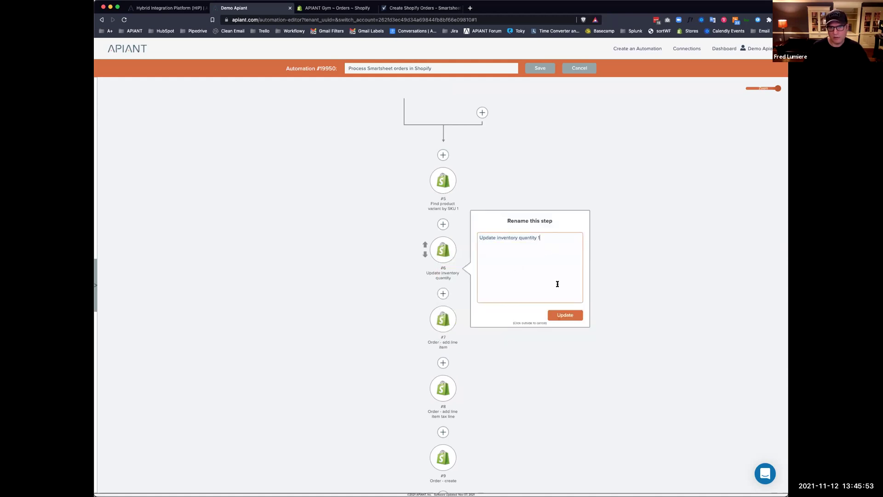
{"action": "left_click", "coordinate": [565, 315]}
Rename the order's line item action, step #7, as "Order - add line item 1"
{"action": "right_click", "coordinate": [441, 318]}
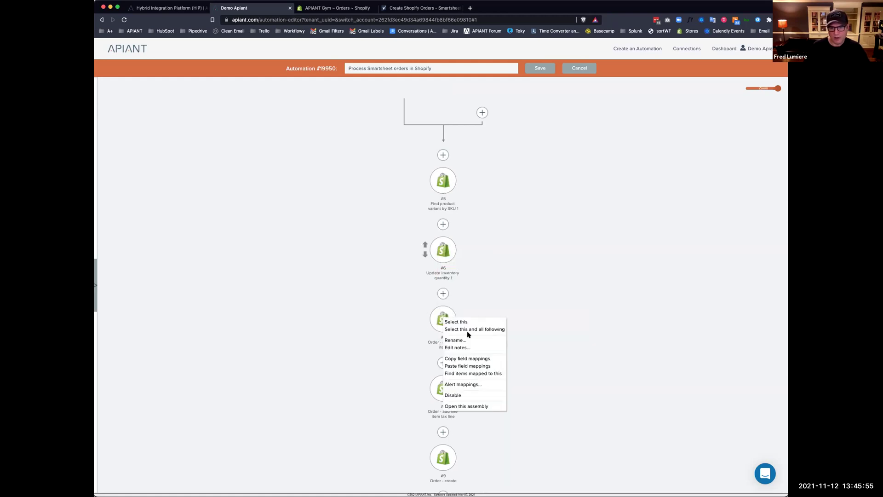
{"action": "left_click", "coordinate": [463, 340]}
{"action": "left_click", "coordinate": [538, 339]}
{"action": "type", "text": "1"}
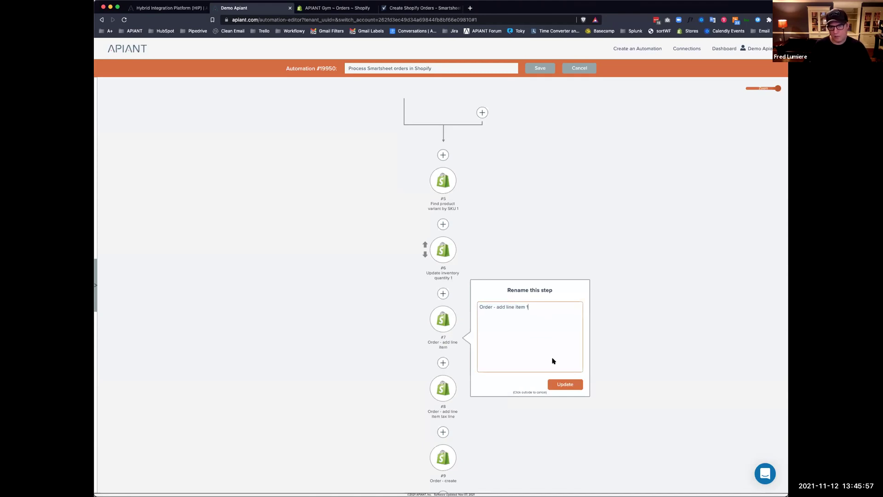
{"action": "left_click", "coordinate": [564, 383]}
Rename the line item tax action, step #8, as "Order - add line item tax line 1"
{"action": "scroll", "coordinate": [495, 257], "scroll_direction": "down", "scroll_amount": 5}
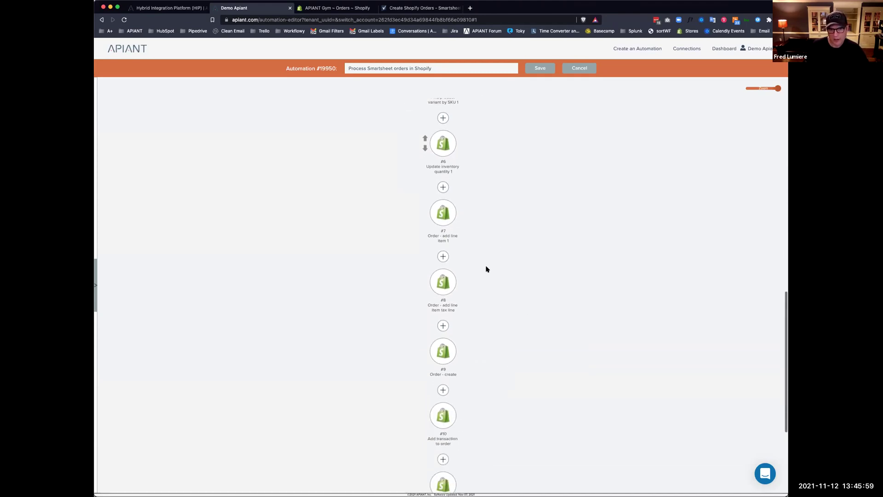
{"action": "right_click", "coordinate": [453, 280]}
{"action": "left_click", "coordinate": [453, 300]}
{"action": "left_click", "coordinate": [545, 275]}
{"action": "type", "text": "1"}
{"action": "left_click", "coordinate": [561, 334]}
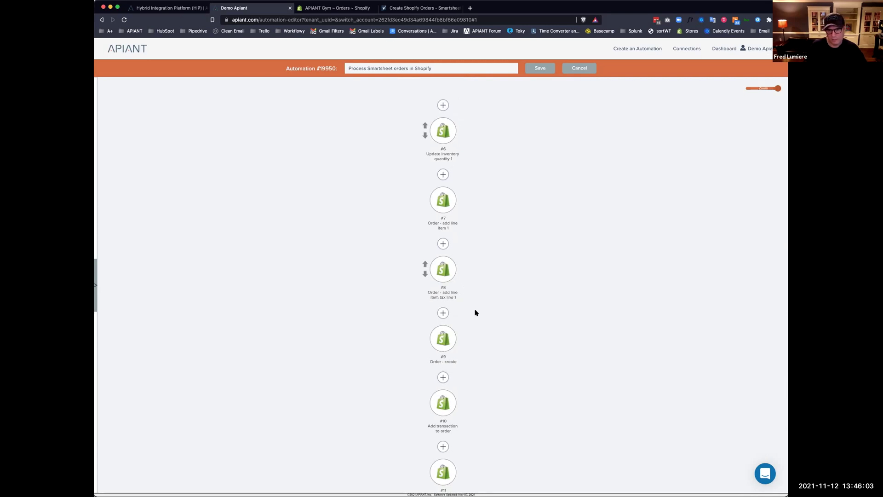
Insert a conditional branch before the "Order - create" step and map the Updated row trigger's Quantity 2 field as its first operand
{"action": "scroll", "coordinate": [468, 310], "scroll_direction": "down", "scroll_amount": 1}
{"action": "scroll", "coordinate": [469, 310], "scroll_direction": "up", "scroll_amount": 7}
{"action": "scroll", "coordinate": [468, 310], "scroll_direction": "down", "scroll_amount": 8}
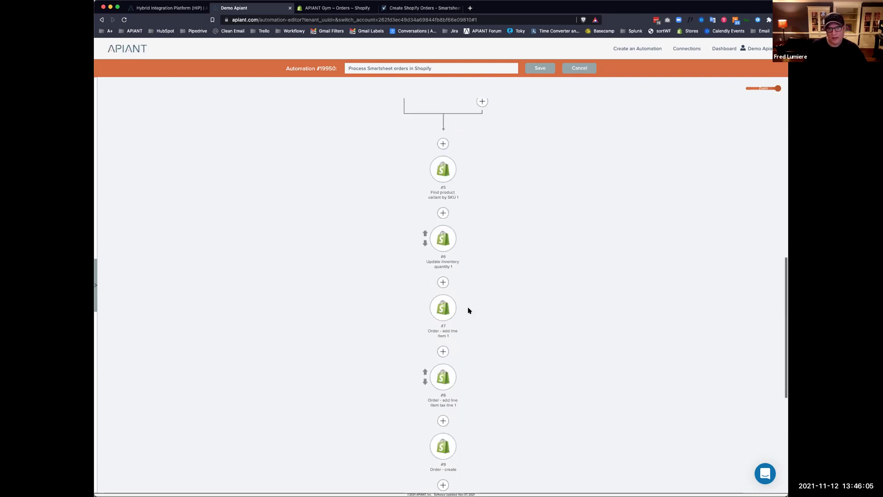
{"action": "left_click", "coordinate": [442, 263]}
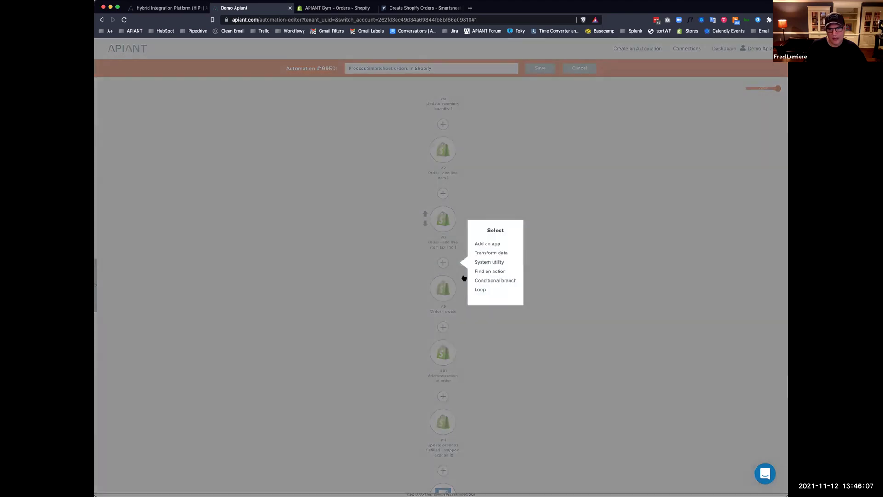
{"action": "left_click", "coordinate": [490, 283]}
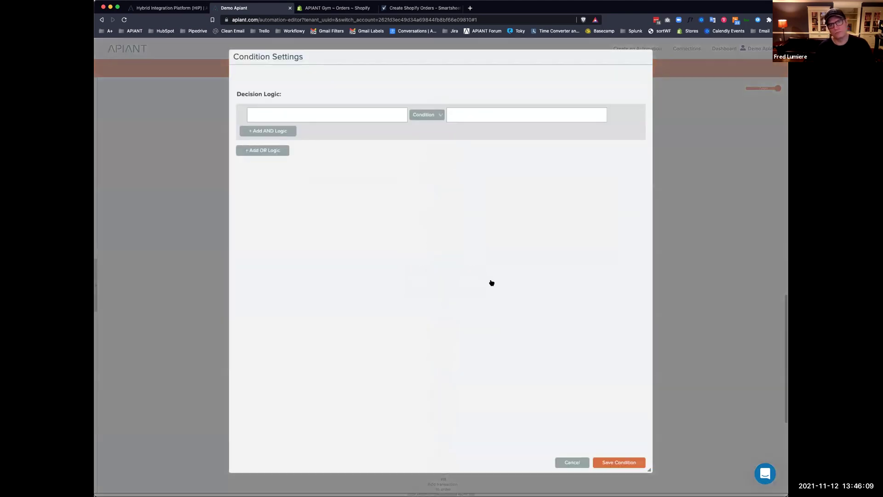
{"action": "left_click", "coordinate": [318, 111]}
{"action": "left_click", "coordinate": [401, 171]}
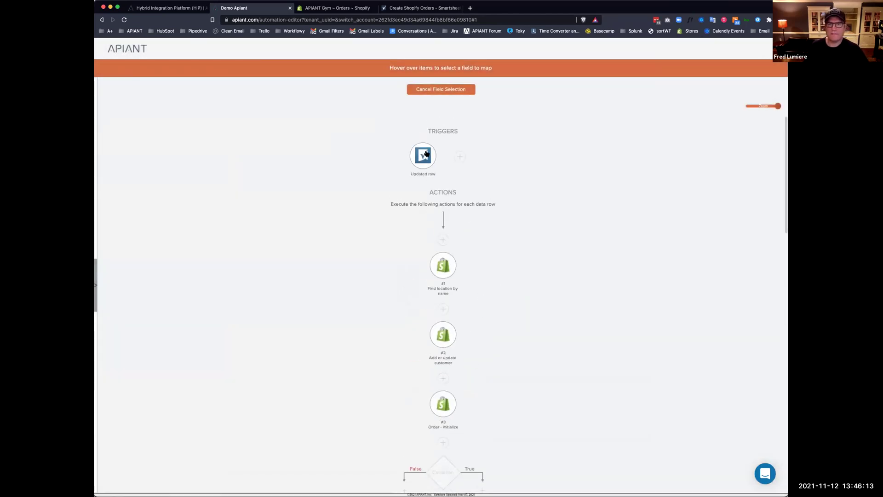
{"action": "mouse_move", "coordinate": [427, 154]}
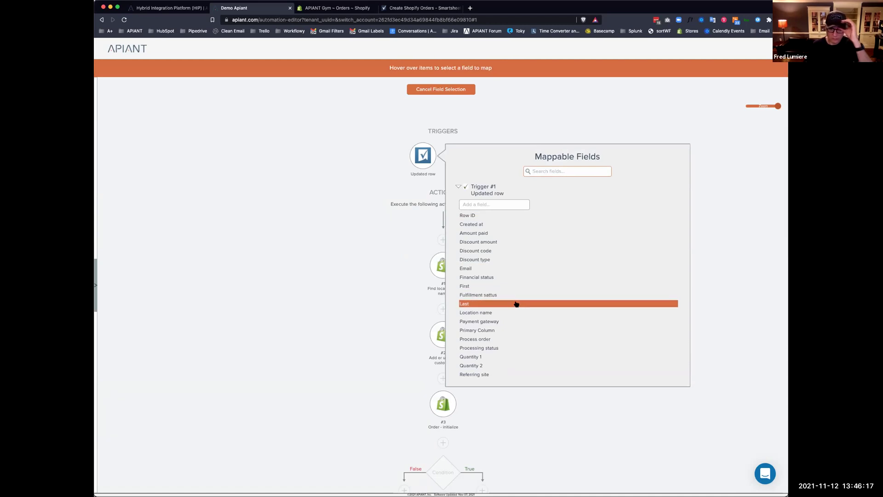
{"action": "scroll", "coordinate": [516, 304], "scroll_direction": "down", "scroll_amount": 5}
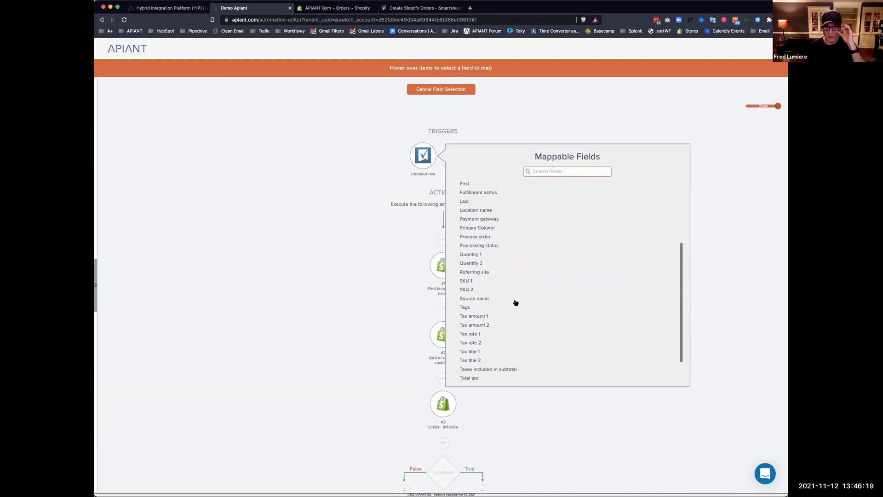
{"action": "scroll", "coordinate": [515, 303], "scroll_direction": "down", "scroll_amount": 2}
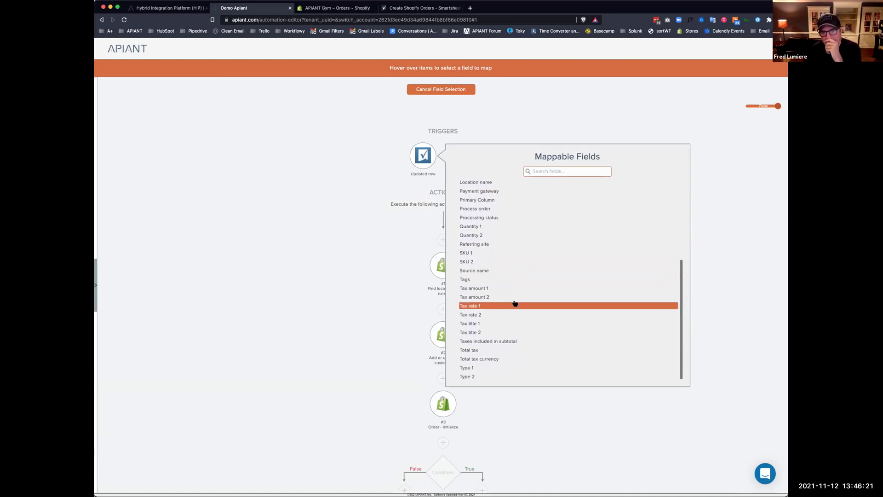
{"action": "scroll", "coordinate": [491, 331], "scroll_direction": "up", "scroll_amount": 3}
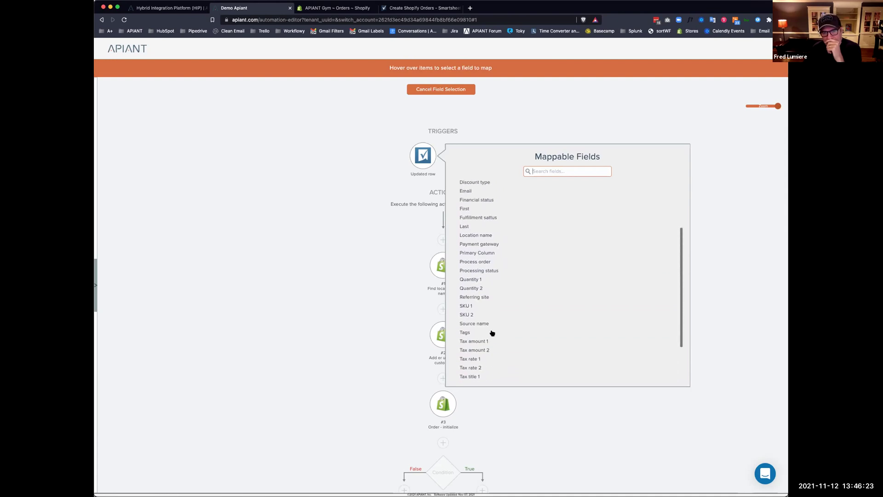
{"action": "left_click", "coordinate": [479, 290]}
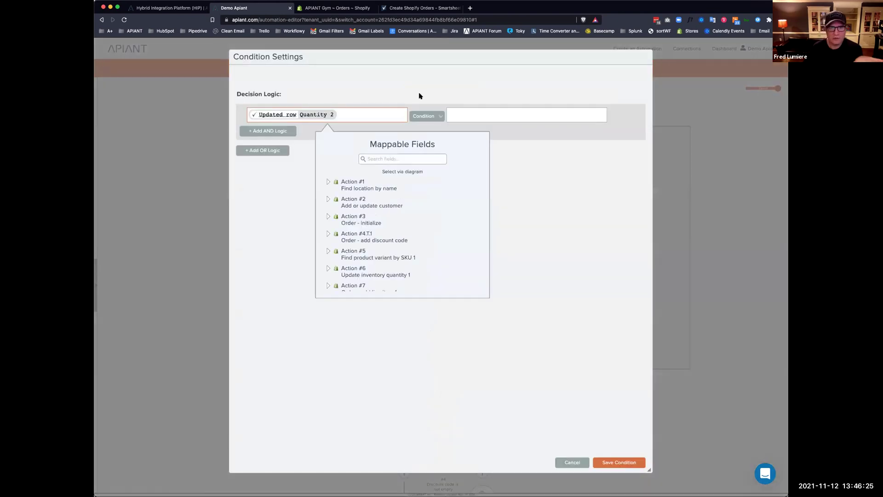
Set the Quantity 2 condition to "Is not empty" and save it without moving the subsequent steps into a branch
{"action": "left_click", "coordinate": [418, 116]}
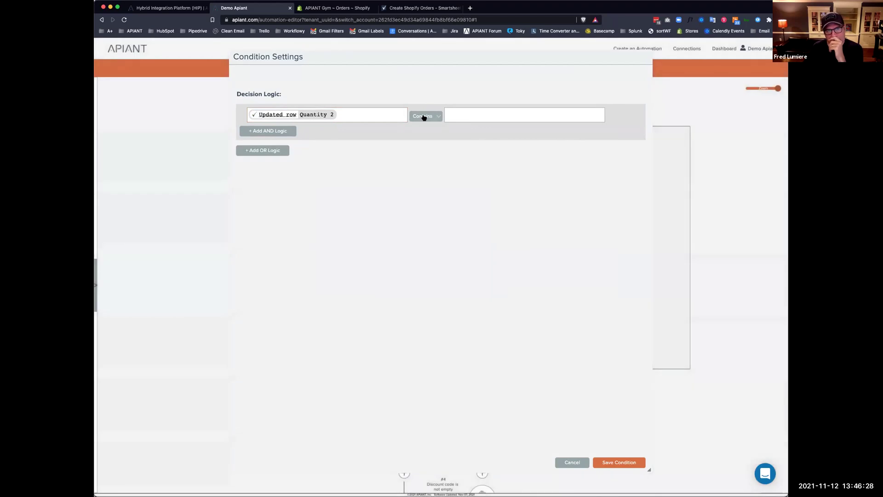
{"action": "left_click", "coordinate": [424, 117]}
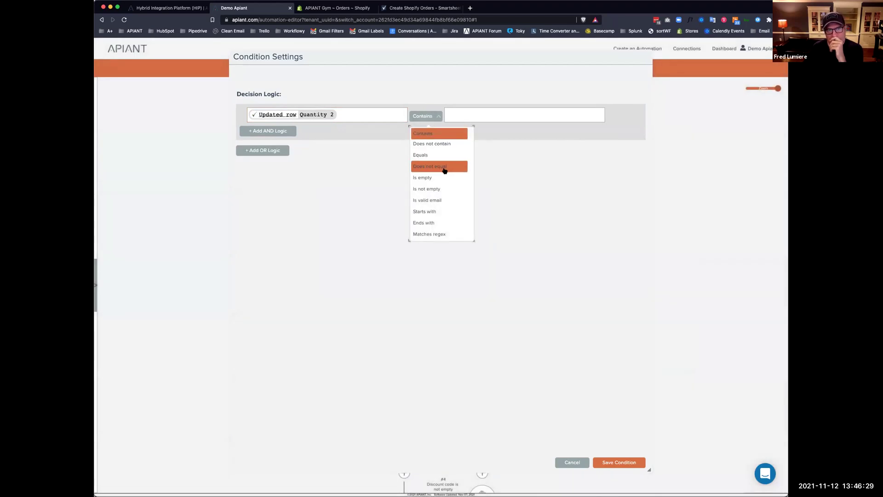
{"action": "left_click", "coordinate": [441, 189]}
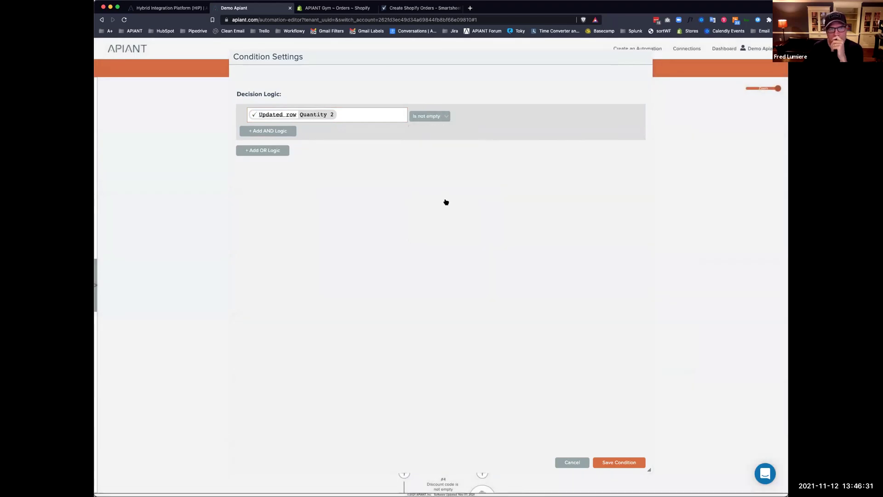
{"action": "left_click", "coordinate": [613, 463]}
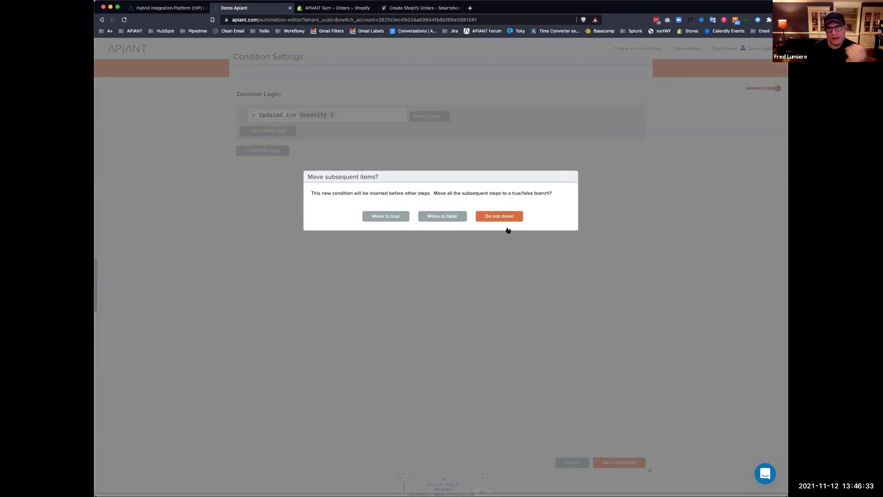
{"action": "left_click", "coordinate": [515, 216]}
Check the second item's columns in Smartsheet, return to APIANT and rename the new condition as "Has second item"
{"action": "left_click", "coordinate": [419, 8]}
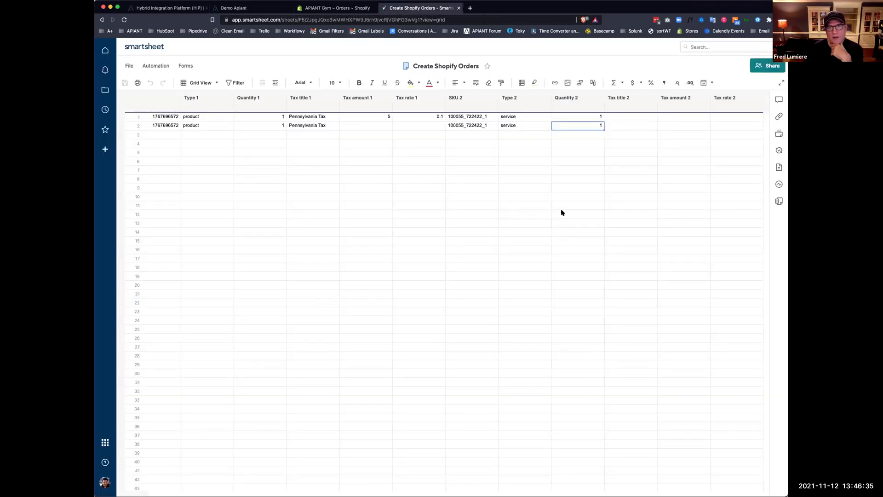
{"action": "key", "text": "super+2"}
{"action": "scroll", "coordinate": [536, 348], "scroll_direction": "down", "scroll_amount": 15}
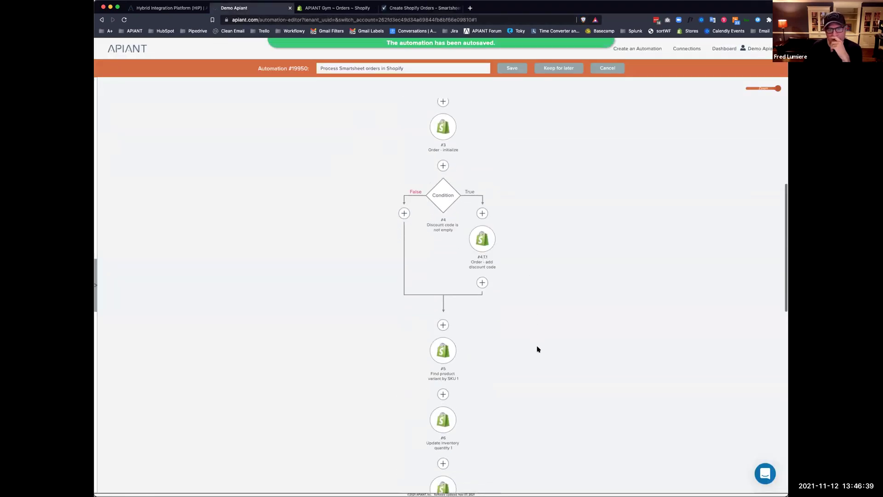
{"action": "left_click", "coordinate": [442, 208]}
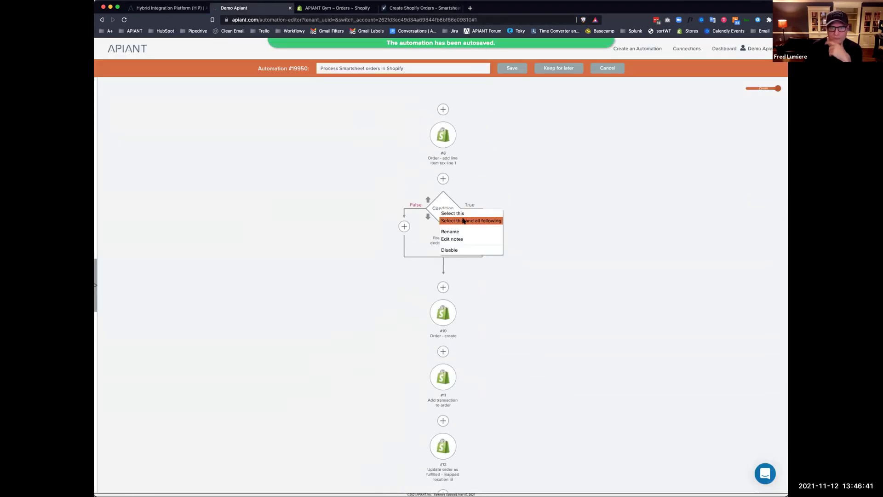
{"action": "left_click", "coordinate": [457, 231]}
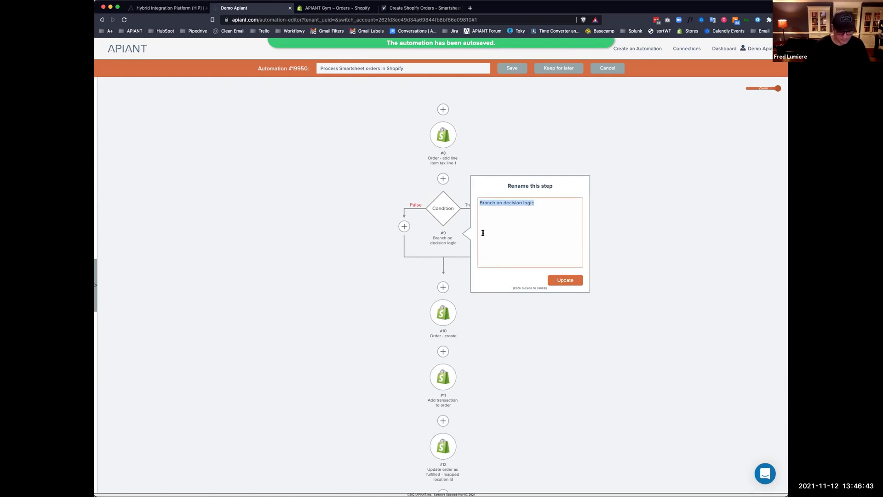
{"action": "type", "text": "Has second item"}
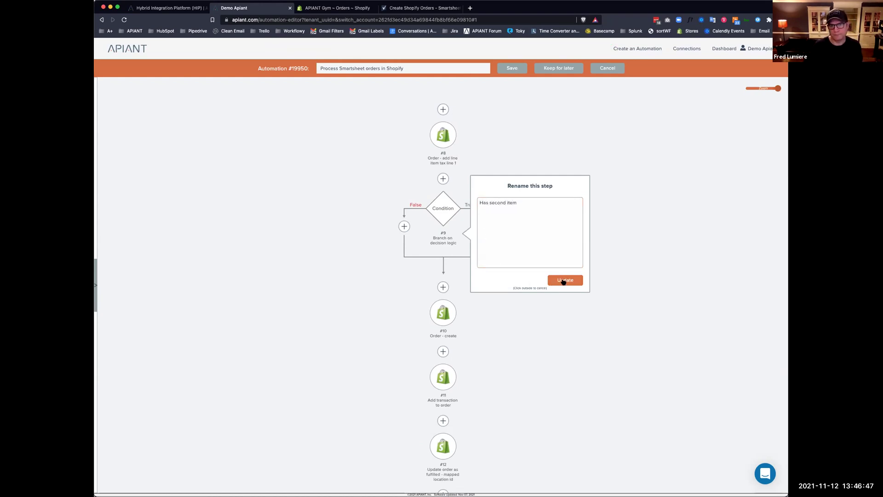
{"action": "left_click", "coordinate": [563, 280]}
Copy steps #5 to #8 for the first line item into the True branch of the "Has second item" condition
{"action": "scroll", "coordinate": [490, 300], "scroll_direction": "down", "scroll_amount": 1}
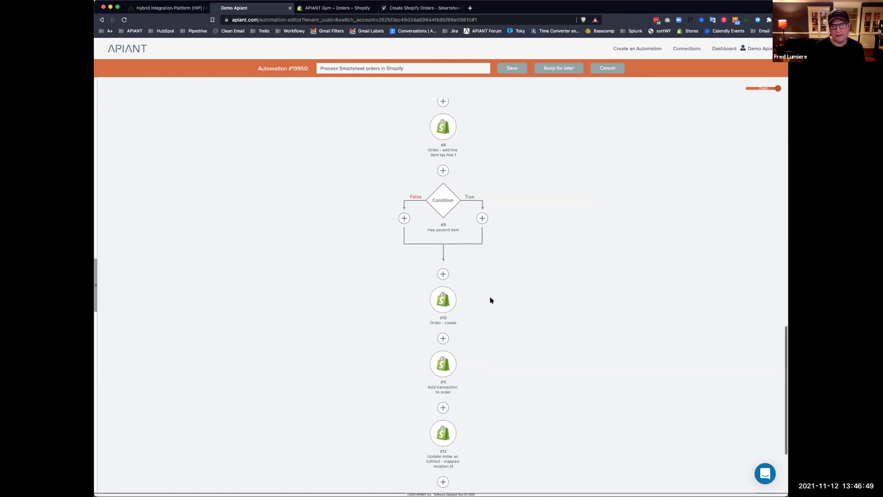
{"action": "scroll", "coordinate": [490, 300], "scroll_direction": "up", "scroll_amount": 5}
{"action": "left_click", "coordinate": [443, 190]}
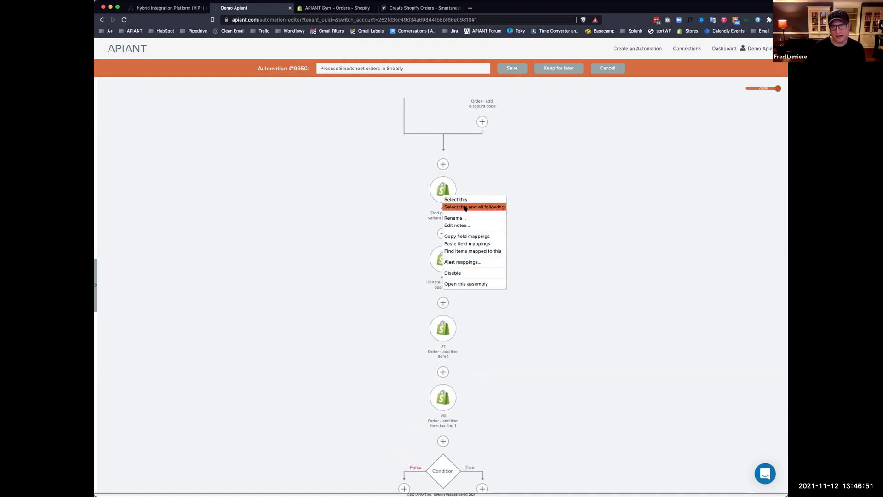
{"action": "left_click", "coordinate": [466, 207]}
{"action": "scroll", "coordinate": [510, 276], "scroll_direction": "down", "scroll_amount": 3}
{"action": "left_click", "coordinate": [444, 299]}
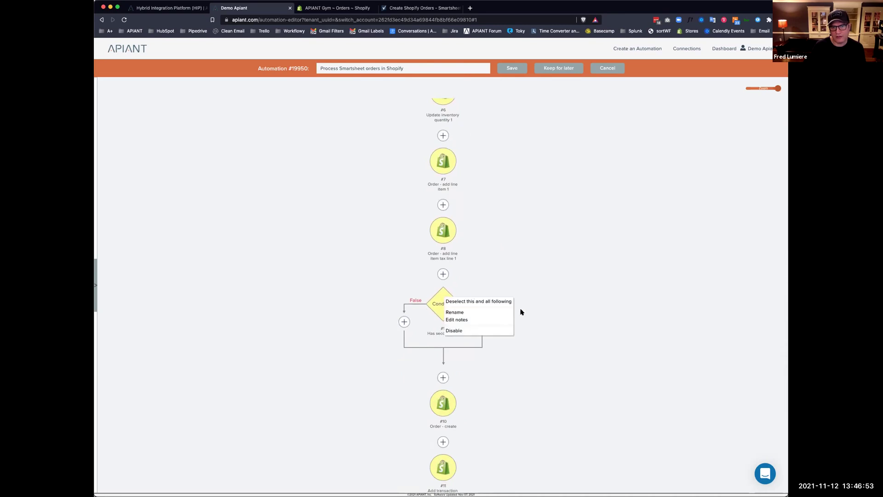
{"action": "left_click", "coordinate": [483, 303]}
{"action": "left_click", "coordinate": [482, 321]}
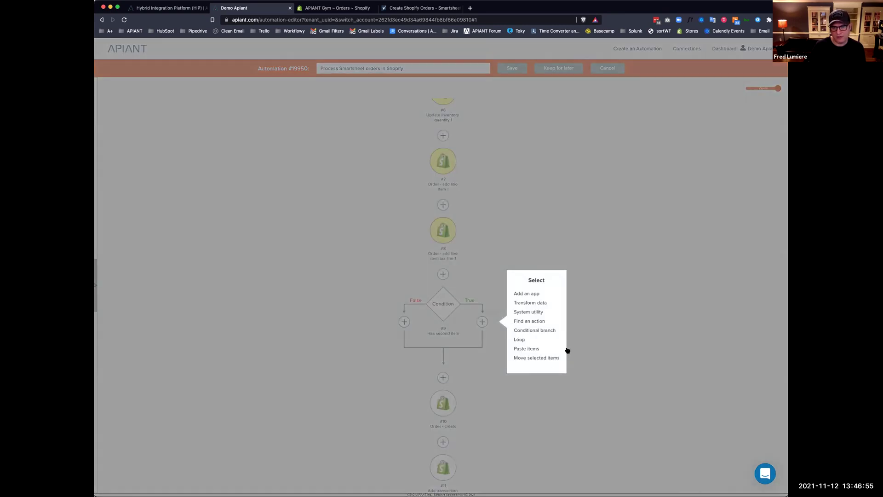
{"action": "left_click", "coordinate": [526, 349]}
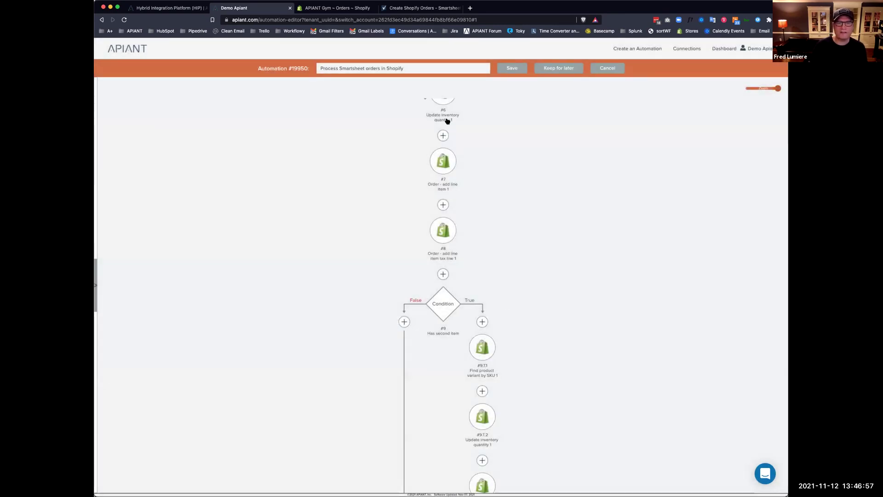
Rename the copied step #9.T.1 in the True branch as "Find product variant by SKU 2"
{"action": "scroll", "coordinate": [534, 272], "scroll_direction": "down", "scroll_amount": 5}
{"action": "scroll", "coordinate": [534, 271], "scroll_direction": "up", "scroll_amount": 3}
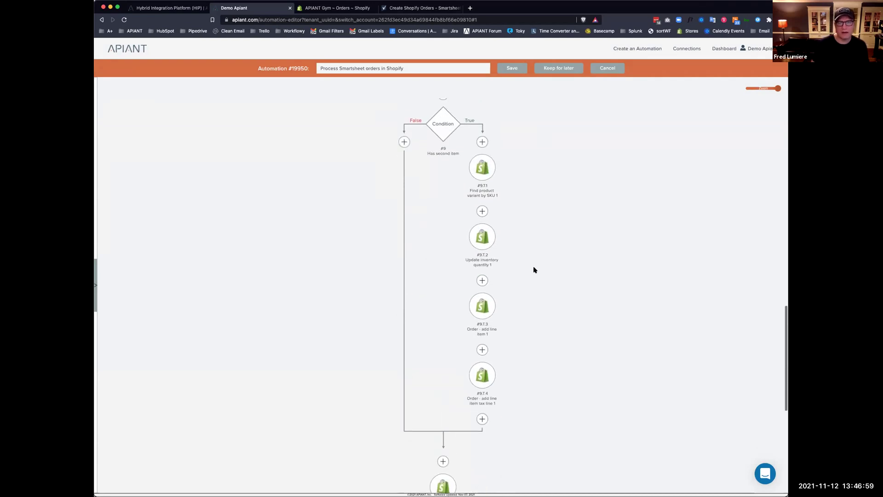
{"action": "left_click", "coordinate": [483, 171]}
{"action": "left_click", "coordinate": [571, 182]}
{"action": "right_click", "coordinate": [481, 174]}
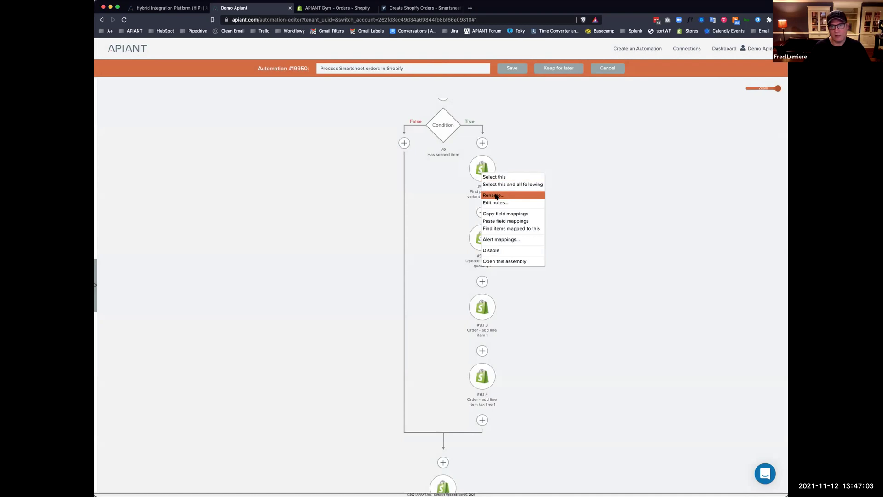
{"action": "left_click", "coordinate": [496, 195]}
{"action": "left_click", "coordinate": [601, 165]}
{"action": "type", "text": "2"}
{"action": "left_click", "coordinate": [601, 234]}
Rename step #9.T.2 as "Update inventory quantity 2" and step #9.T.3 as "Order - add line item 2"
{"action": "right_click", "coordinate": [482, 239]}
{"action": "left_click", "coordinate": [524, 265]}
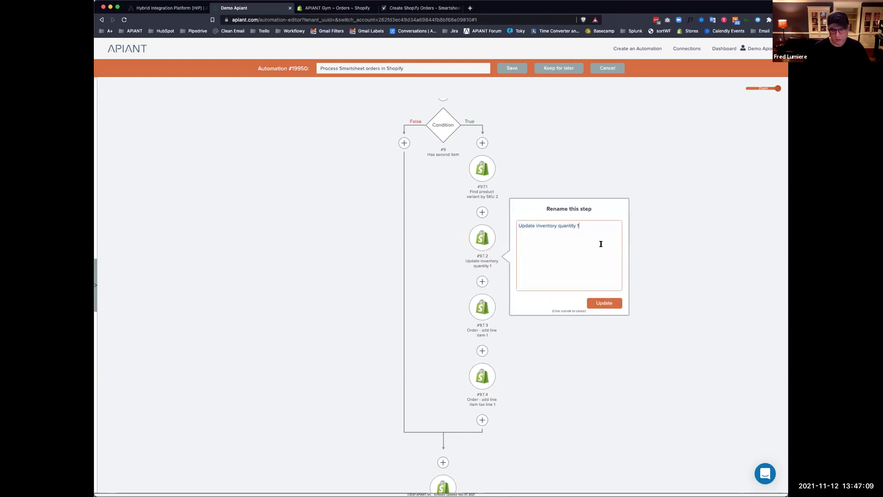
{"action": "type", "text": "2"}
{"action": "left_click", "coordinate": [603, 303]}
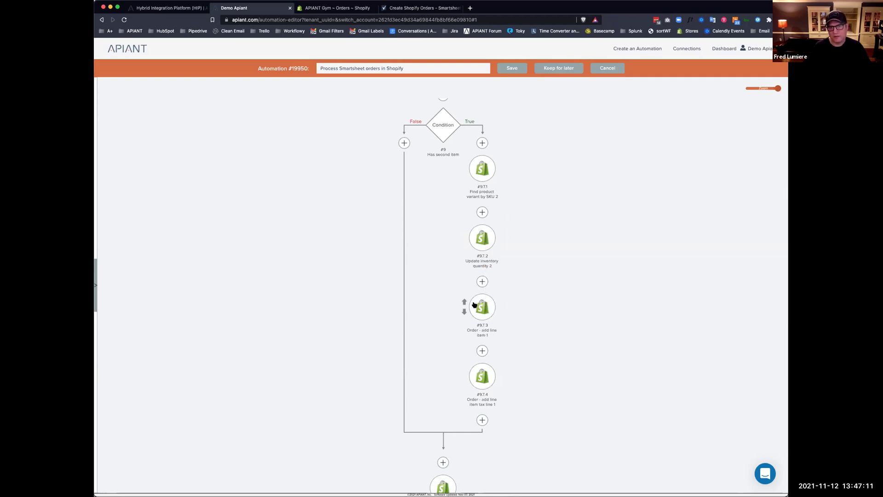
{"action": "right_click", "coordinate": [478, 305]}
{"action": "left_click", "coordinate": [502, 330]}
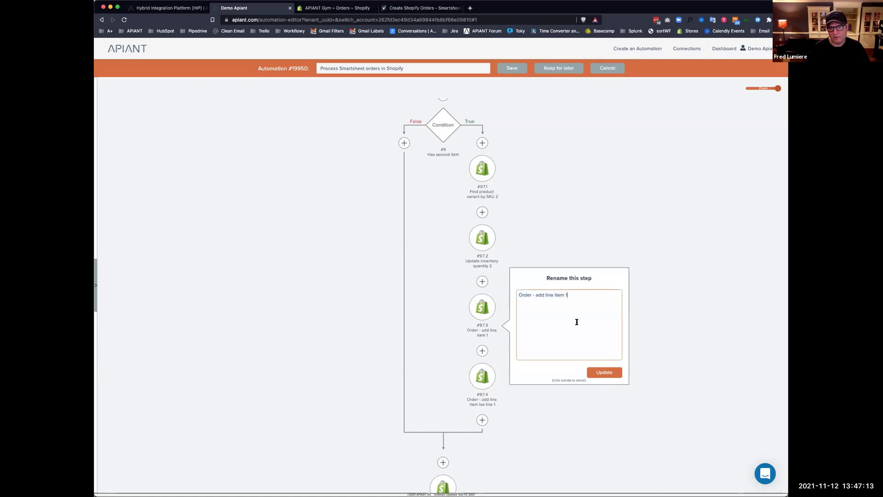
{"action": "type", "text": "2"}
{"action": "left_click", "coordinate": [600, 372]}
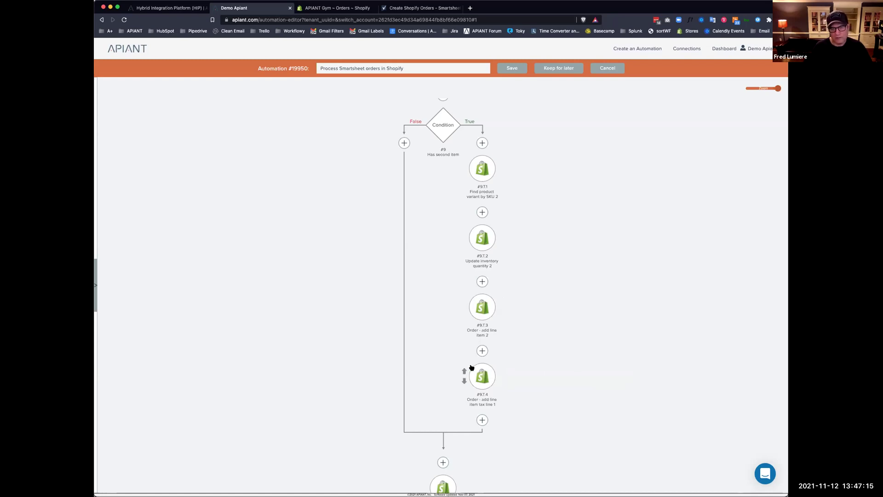
Rename the copied step #9.T.4 as "Order - add line item tax line 2"
{"action": "right_click", "coordinate": [472, 367]}
{"action": "left_click", "coordinate": [494, 389]}
{"action": "left_click", "coordinate": [580, 377]}
{"action": "type", "text": "2"}
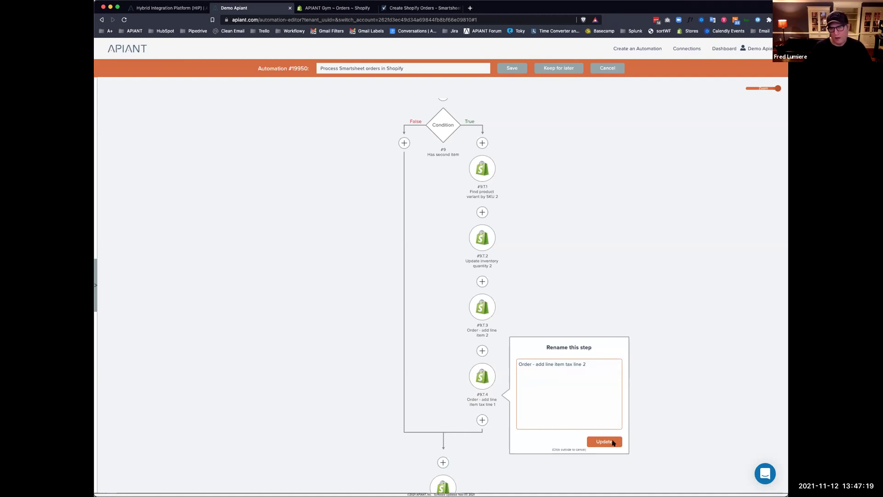
{"action": "left_click", "coordinate": [604, 442]}
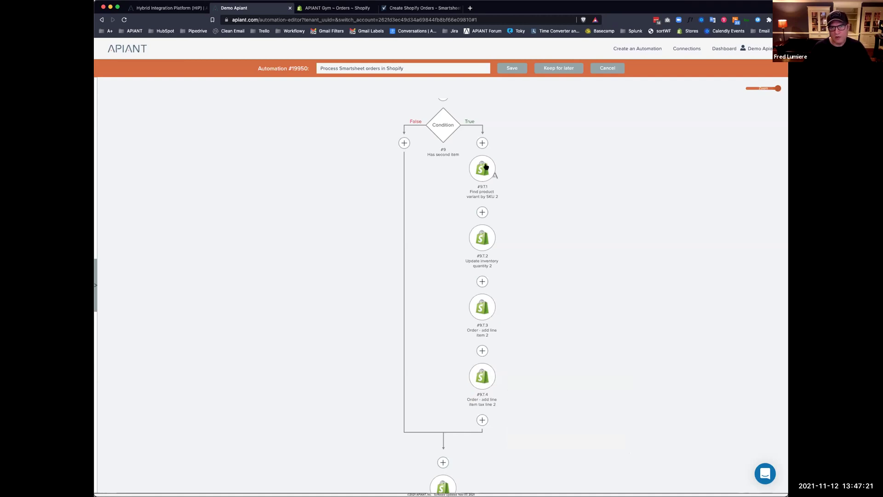
Map the Product variant SKU of step #9.T.1 to the Updated row trigger's SKU 2 field and save the action
{"action": "left_click", "coordinate": [486, 167]}
{"action": "left_click", "coordinate": [301, 224]}
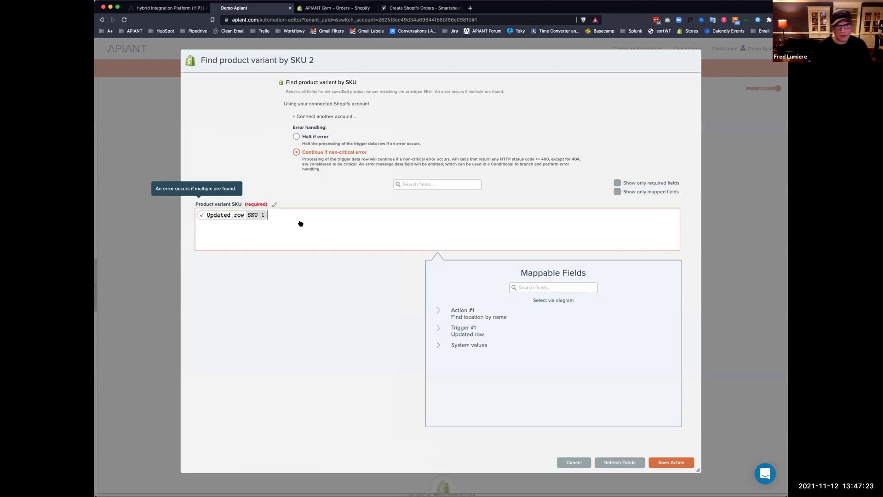
{"action": "key", "text": "BackSpace"}
{"action": "left_click", "coordinate": [530, 287]}
{"action": "type", "text": "sku"}
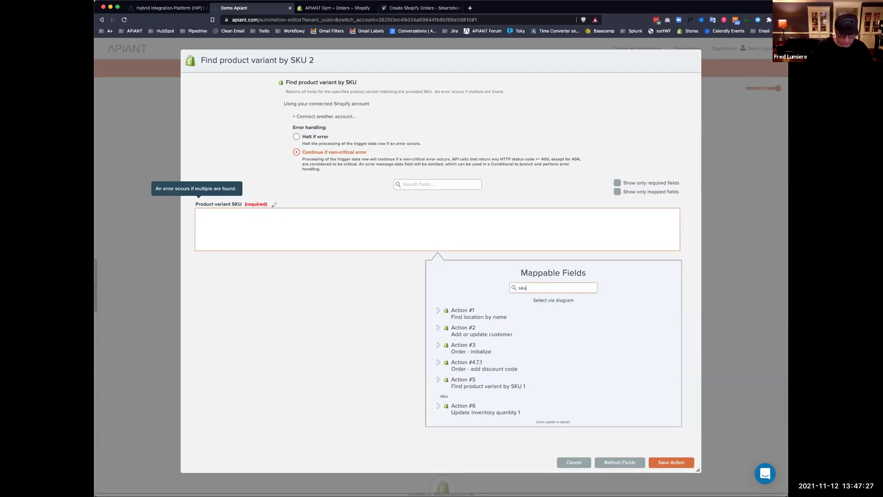
{"action": "scroll", "coordinate": [501, 363], "scroll_direction": "down", "scroll_amount": 3}
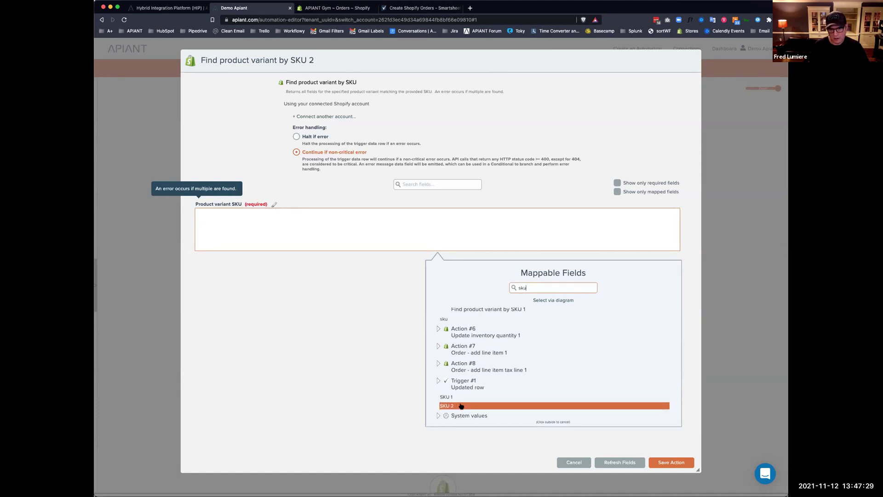
{"action": "left_click", "coordinate": [462, 405]}
{"action": "left_click", "coordinate": [670, 462]}
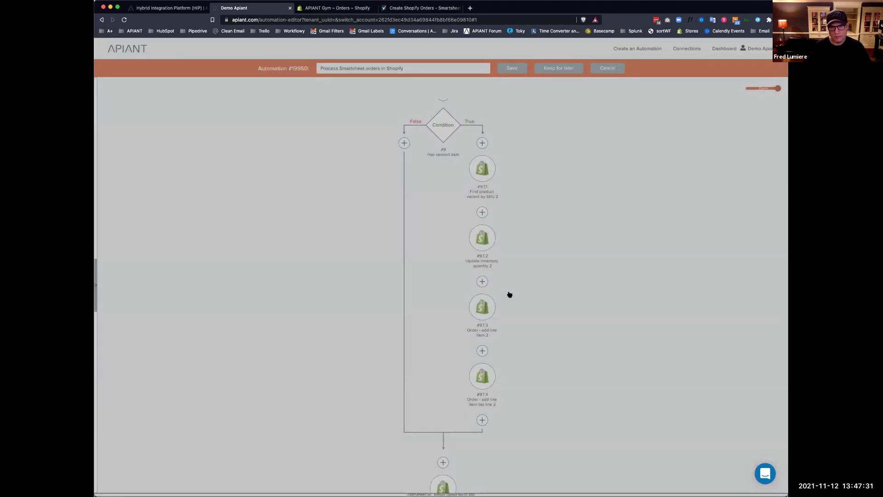
Review the field mappings of "Update inventory quantity 2" and compare the True branch with the original first-item steps
{"action": "left_click", "coordinate": [483, 249]}
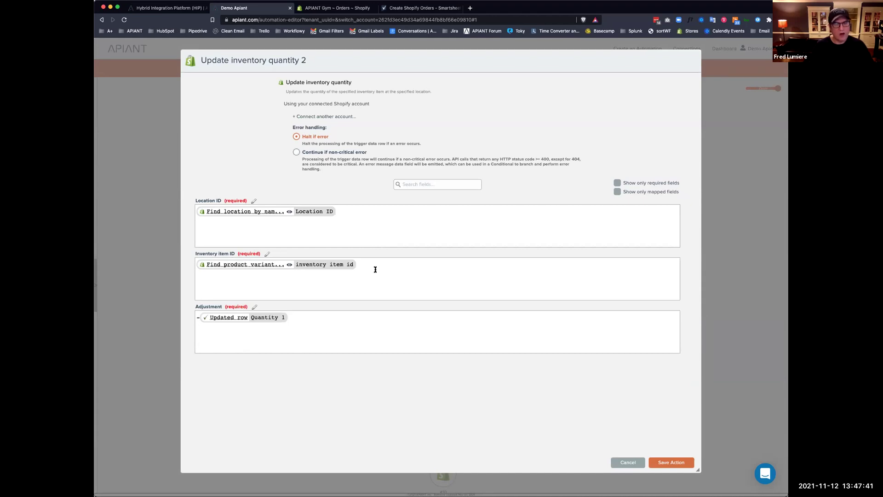
{"action": "left_click", "coordinate": [665, 461]}
{"action": "scroll", "coordinate": [567, 286], "scroll_direction": "up", "scroll_amount": 10}
{"action": "scroll", "coordinate": [568, 288], "scroll_direction": "up", "scroll_amount": 4}
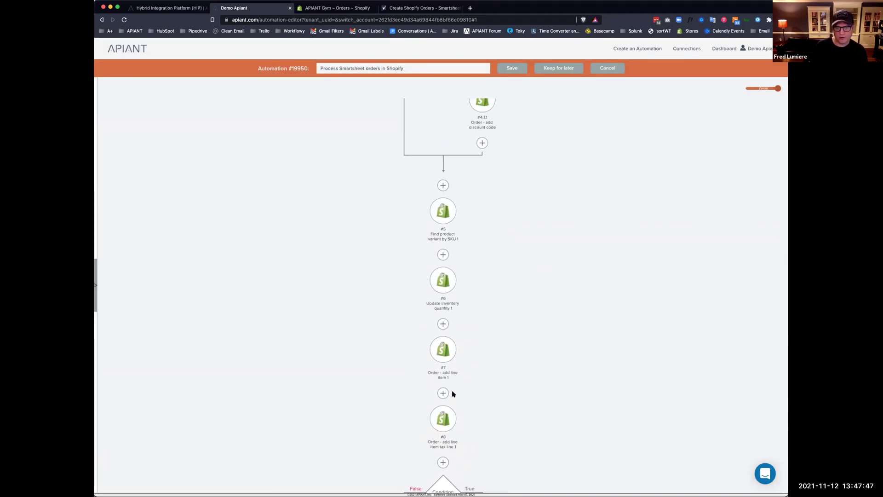
{"action": "scroll", "coordinate": [524, 298], "scroll_direction": "down", "scroll_amount": 10}
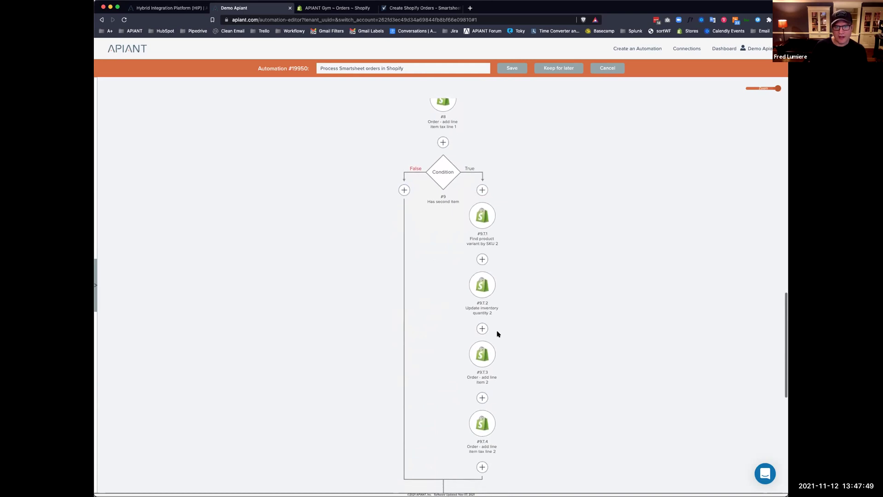
{"action": "scroll", "coordinate": [523, 317], "scroll_direction": "down", "scroll_amount": 1}
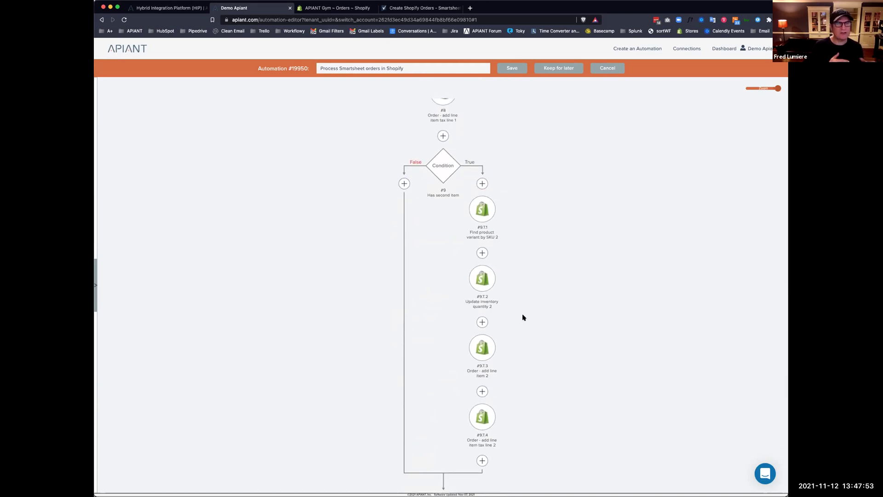
{"action": "scroll", "coordinate": [514, 309], "scroll_direction": "up", "scroll_amount": 10}
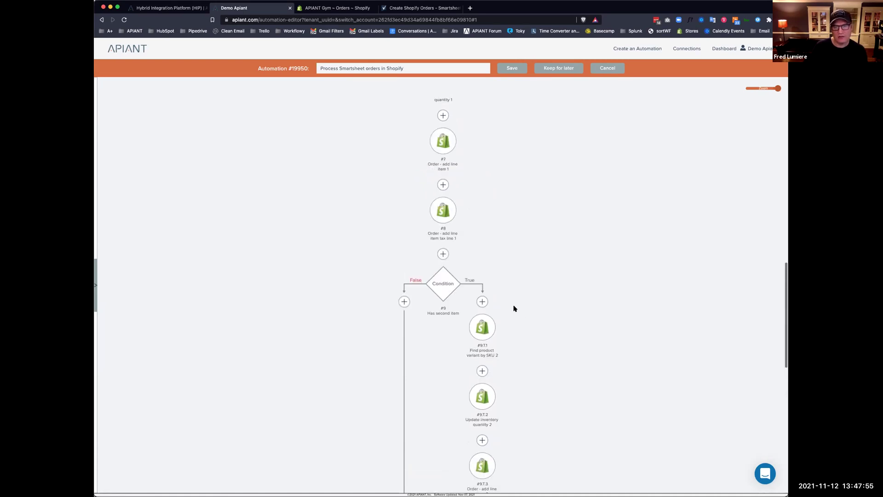
Find the items mapped to step #5 "Find product variant by SKU 1" and dismiss the highlighting
{"action": "right_click", "coordinate": [441, 208]}
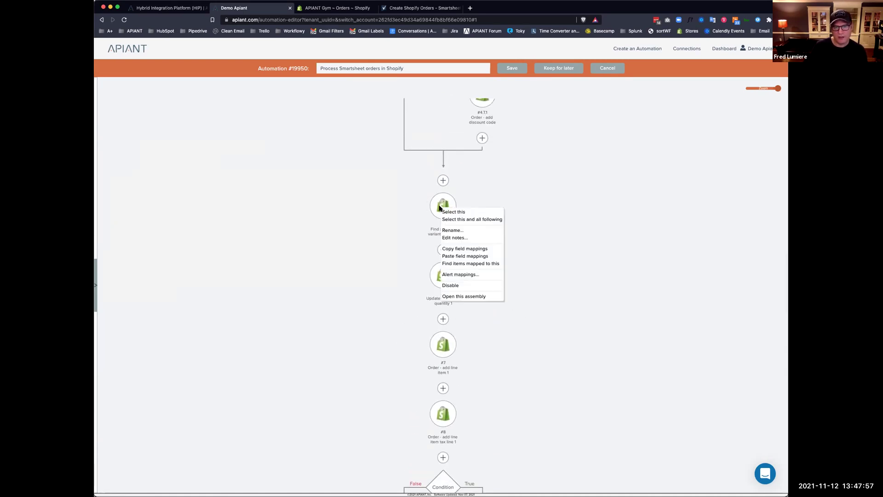
{"action": "left_click", "coordinate": [461, 264]}
{"action": "scroll", "coordinate": [506, 251], "scroll_direction": "up", "scroll_amount": 3}
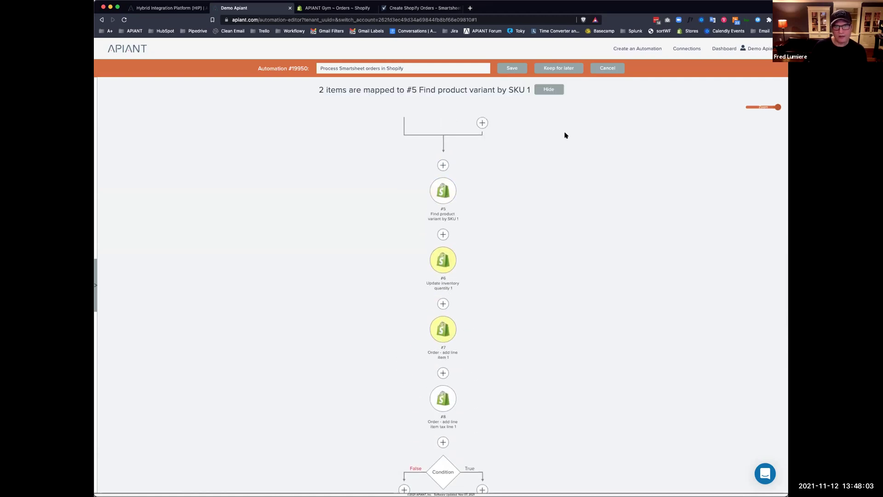
{"action": "left_click", "coordinate": [550, 89]}
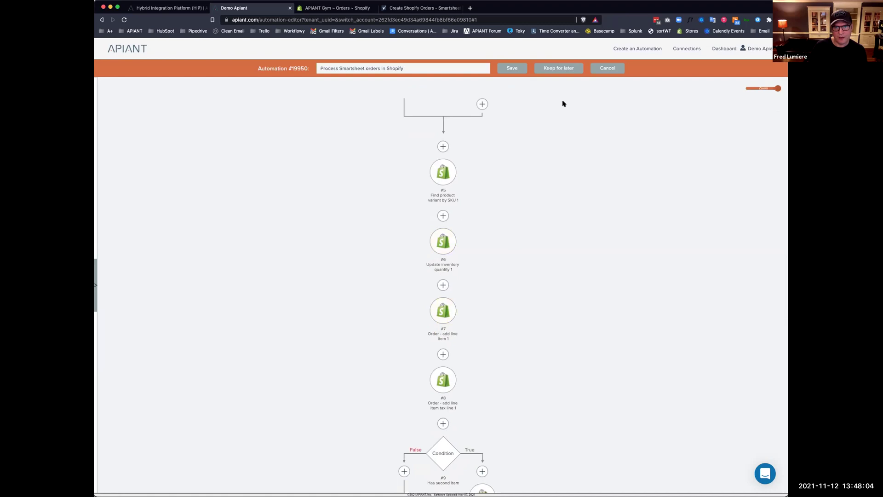
Trace the source of the Inventory item ID mapping in "Update inventory quantity 1" on the diagram and close the action without saving
{"action": "left_click", "coordinate": [443, 245]}
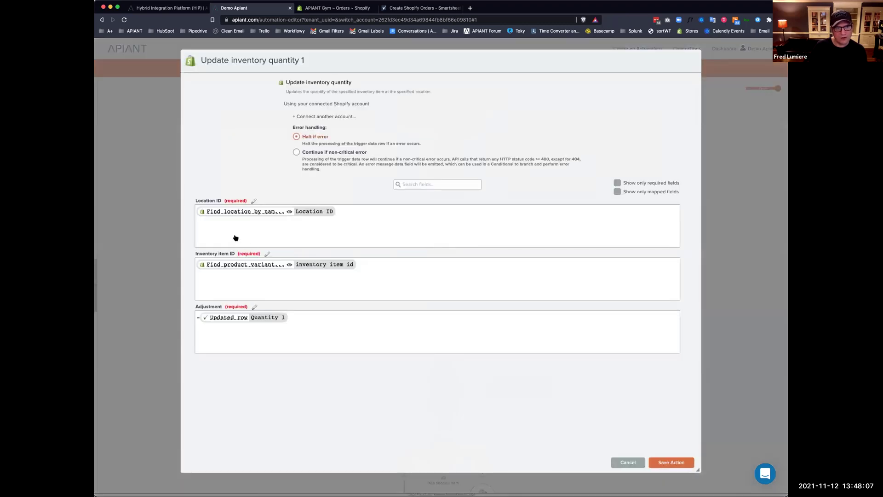
{"action": "left_click", "coordinate": [289, 265]}
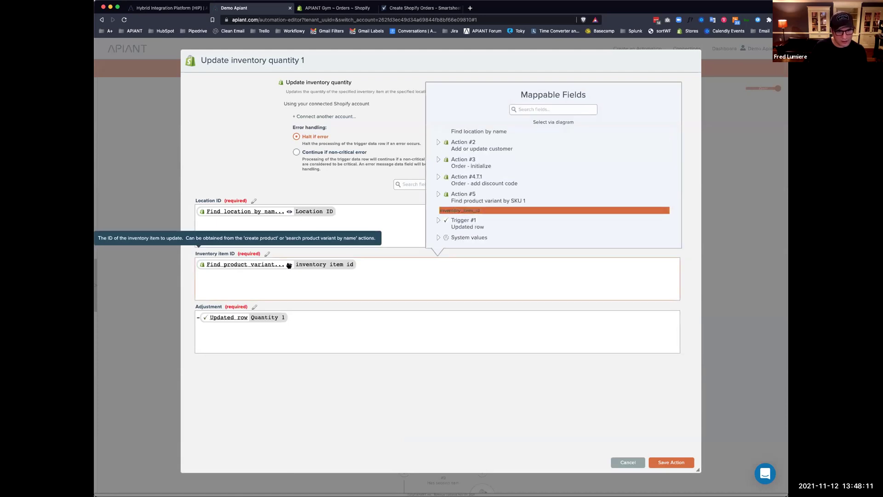
{"action": "left_click", "coordinate": [288, 265]}
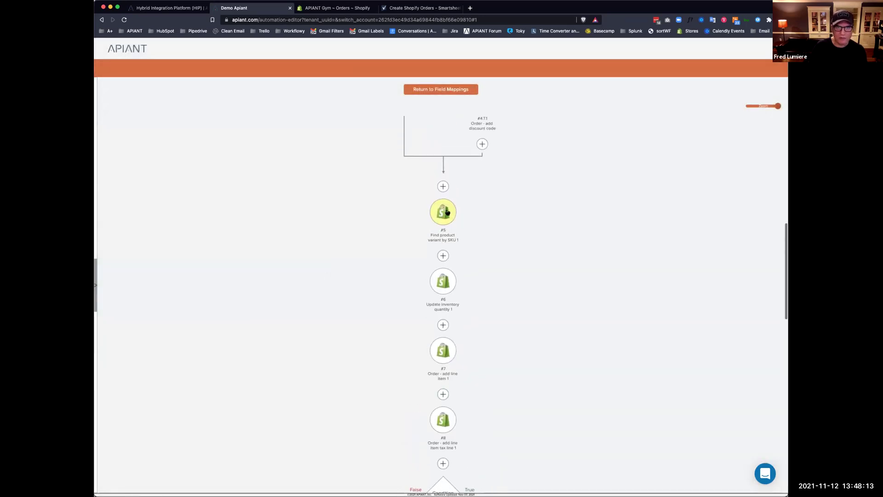
{"action": "left_click", "coordinate": [434, 90]}
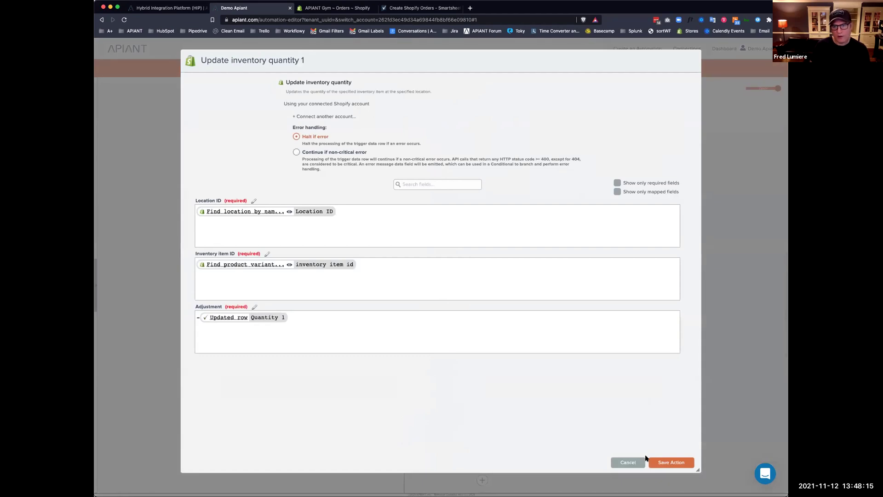
{"action": "left_click", "coordinate": [633, 461]}
Find the items mapped to step #9.T.1 "Find product variant by SKU 2" and examine them across both item sequences
{"action": "scroll", "coordinate": [525, 233], "scroll_direction": "down", "scroll_amount": 5}
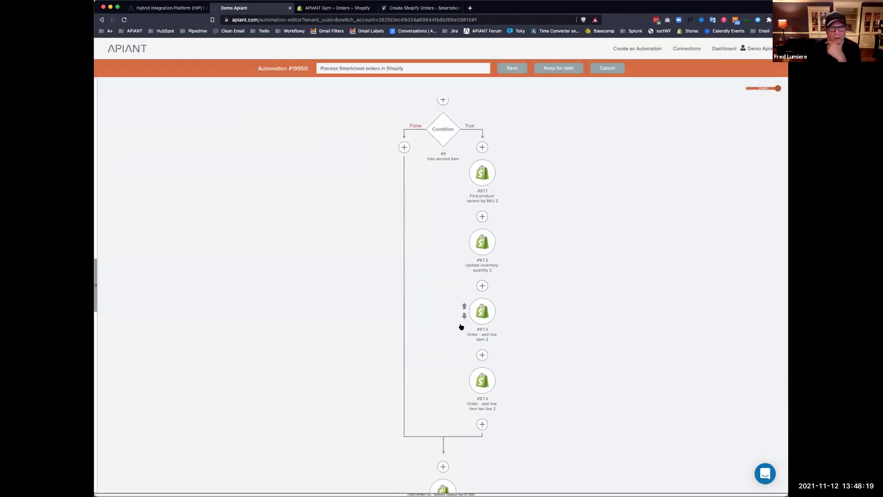
{"action": "right_click", "coordinate": [480, 174]}
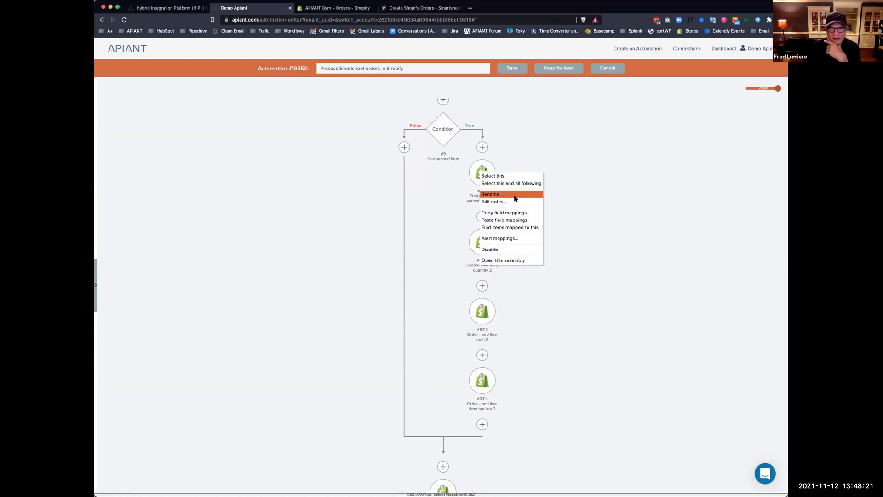
{"action": "left_click", "coordinate": [511, 227]}
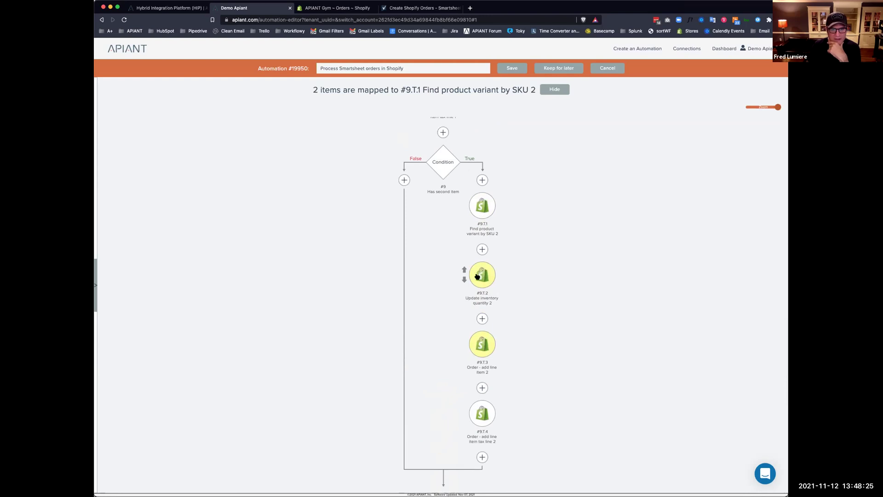
{"action": "scroll", "coordinate": [552, 281], "scroll_direction": "up", "scroll_amount": 10}
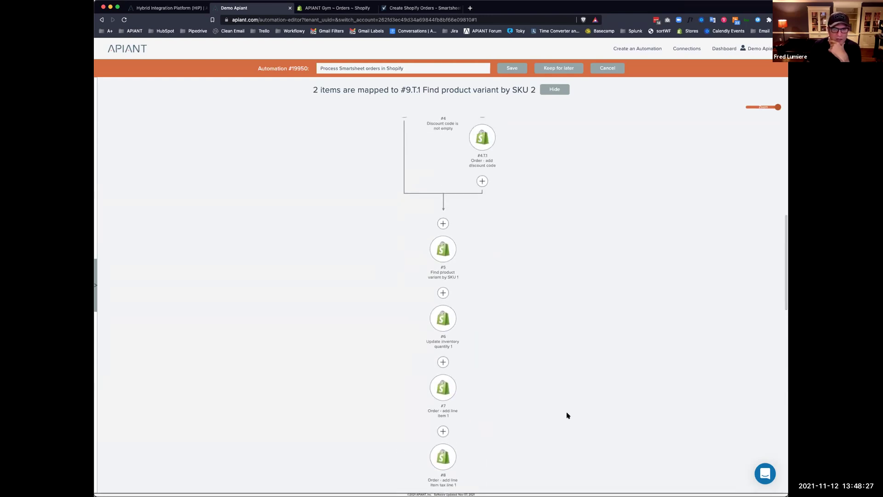
{"action": "scroll", "coordinate": [522, 299], "scroll_direction": "down", "scroll_amount": 7}
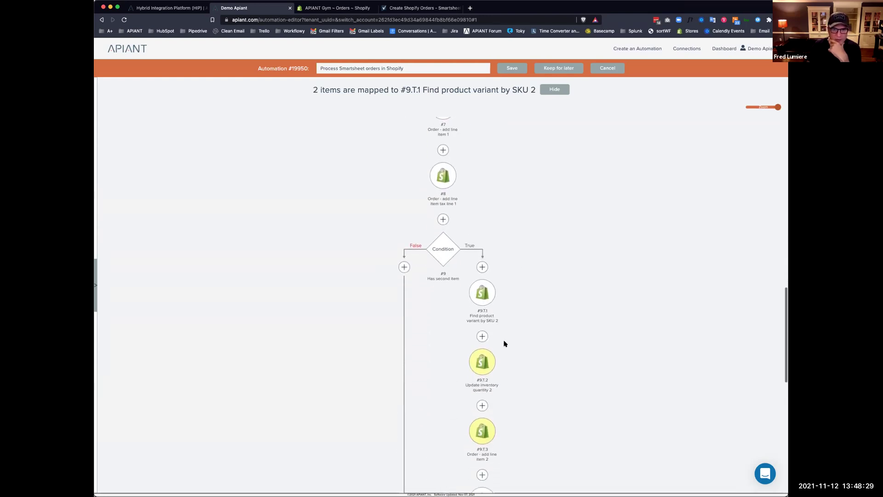
{"action": "scroll", "coordinate": [538, 280], "scroll_direction": "down", "scroll_amount": 3}
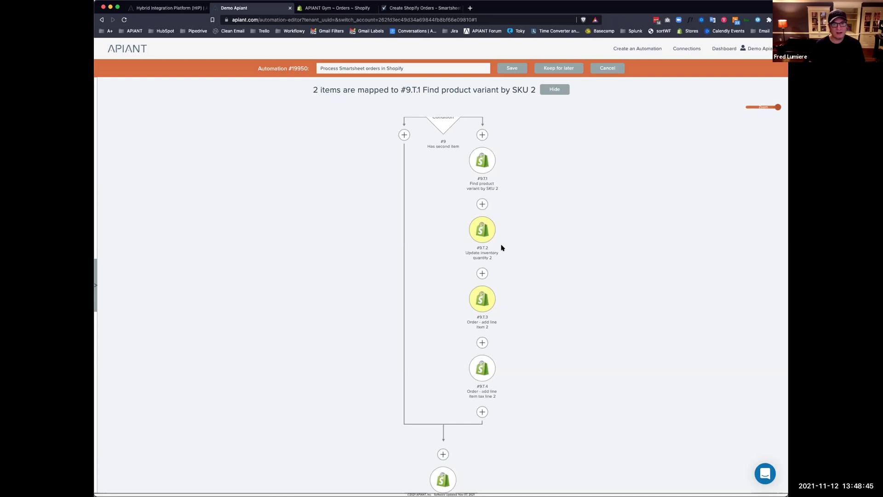
{"action": "scroll", "coordinate": [522, 203], "scroll_direction": "up", "scroll_amount": 3}
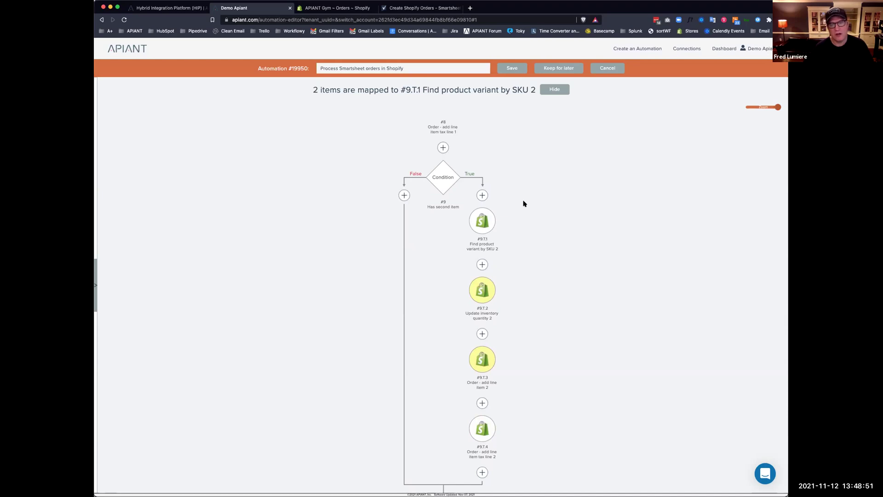
{"action": "scroll", "coordinate": [522, 223], "scroll_direction": "down", "scroll_amount": 2}
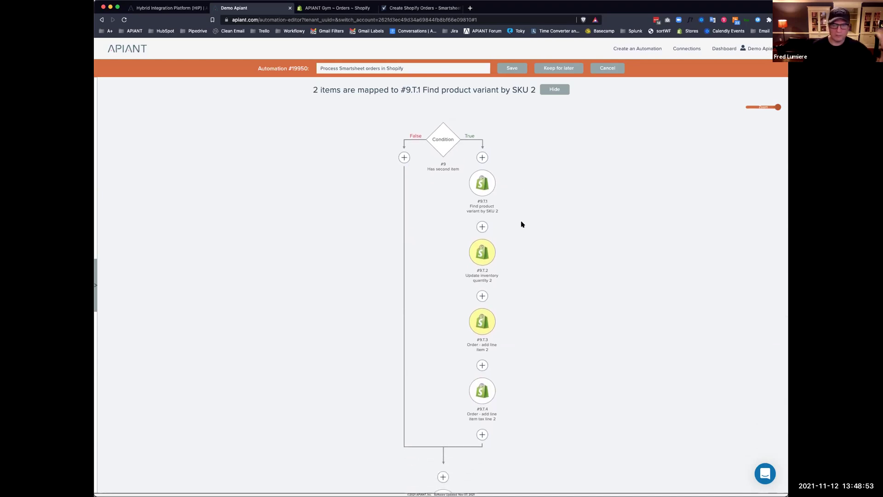
Remap the Adjustment of "Update inventory quantity 2" to the updated row's Quantity 2, keeping the minus sign, and save the action
{"action": "left_click", "coordinate": [483, 252]}
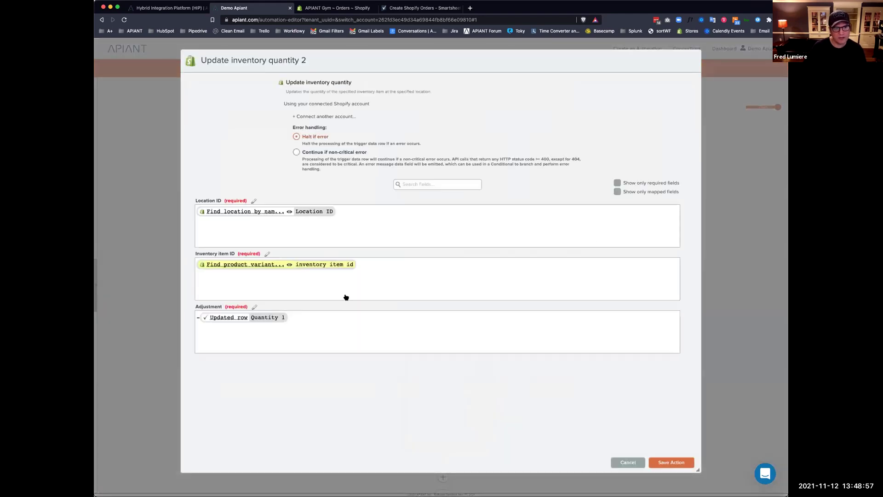
{"action": "left_click", "coordinate": [324, 317]}
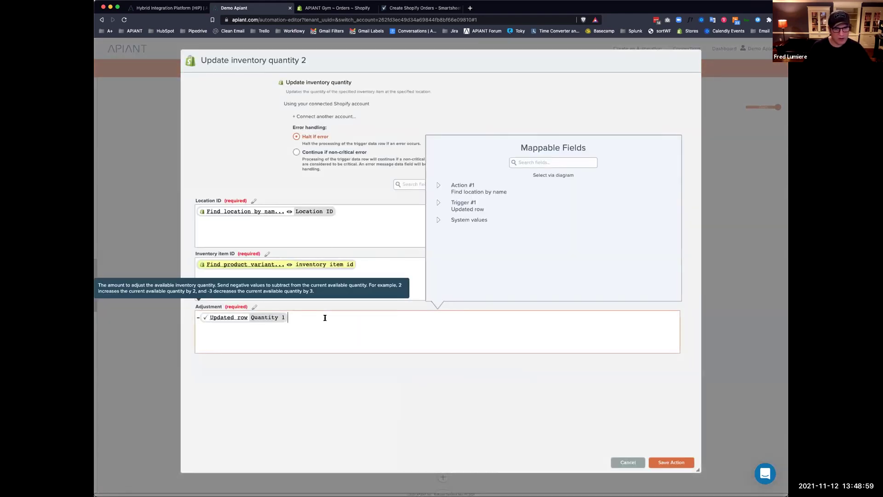
{"action": "key", "text": "BackSpace"}
{"action": "type", "text": "quan"}
{"action": "scroll", "coordinate": [505, 230], "scroll_direction": "down", "scroll_amount": 5}
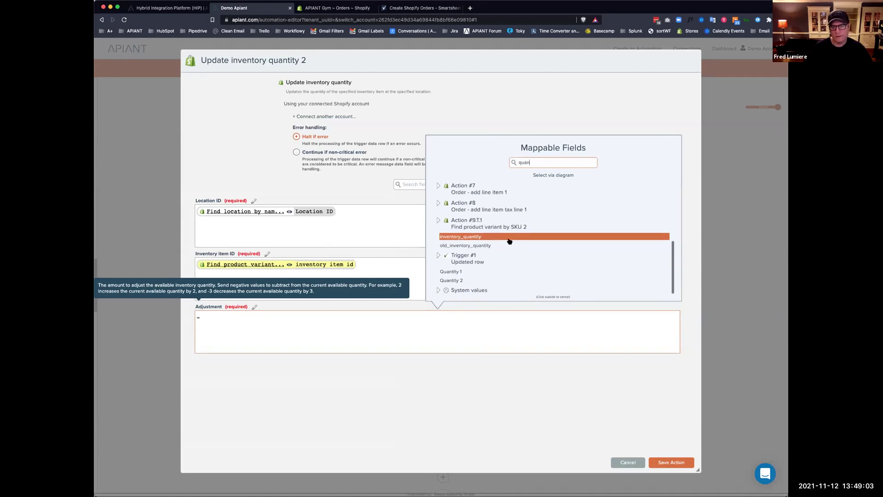
{"action": "left_click", "coordinate": [478, 280]}
{"action": "left_click", "coordinate": [669, 463]}
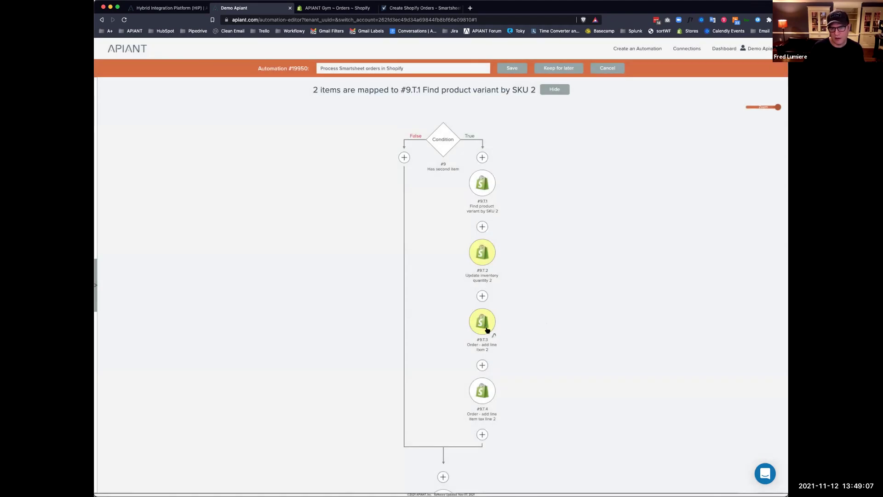
{"action": "left_click", "coordinate": [483, 322]}
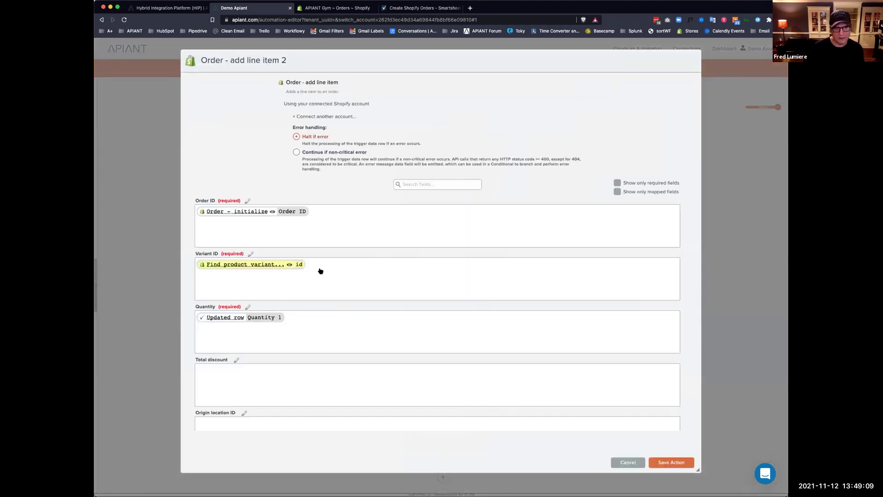
{"action": "left_click", "coordinate": [309, 318]}
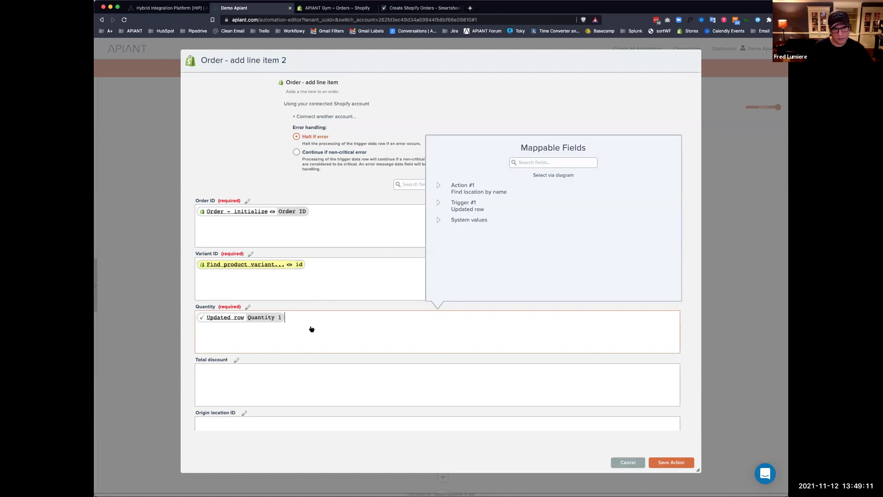
{"action": "key", "text": "BackSpace"}
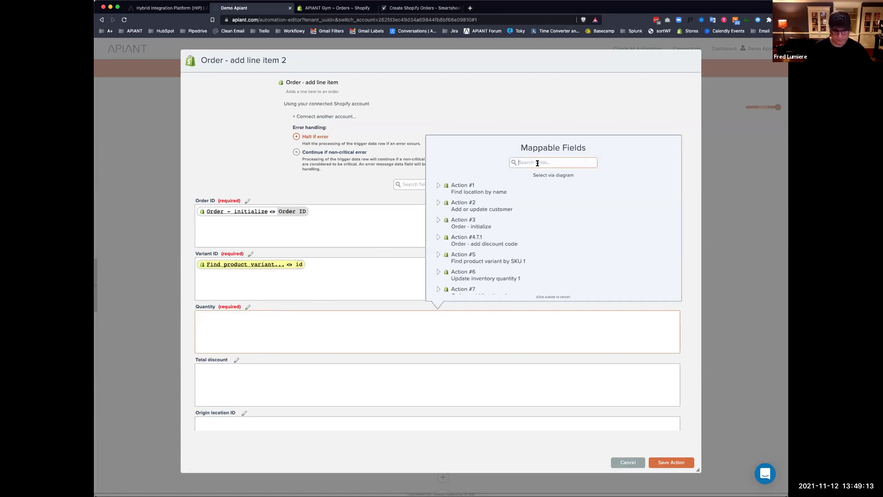
{"action": "type", "text": "tax"}
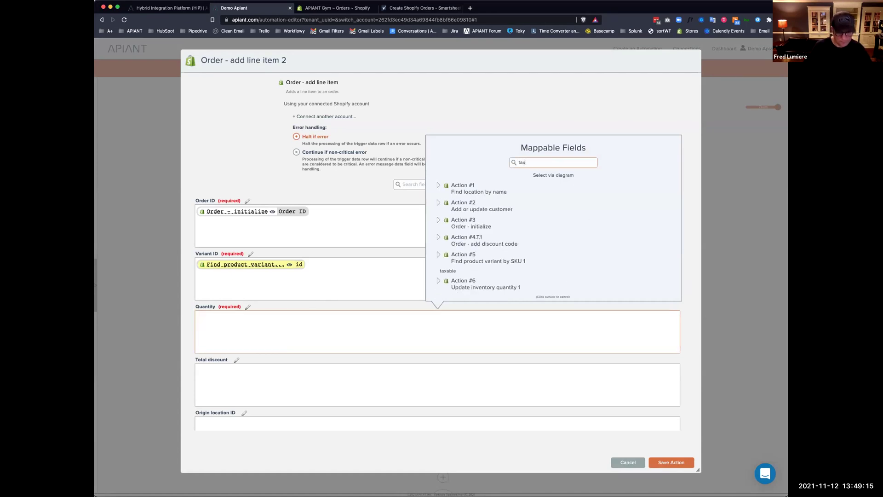
{"action": "scroll", "coordinate": [543, 247], "scroll_direction": "down", "scroll_amount": 5}
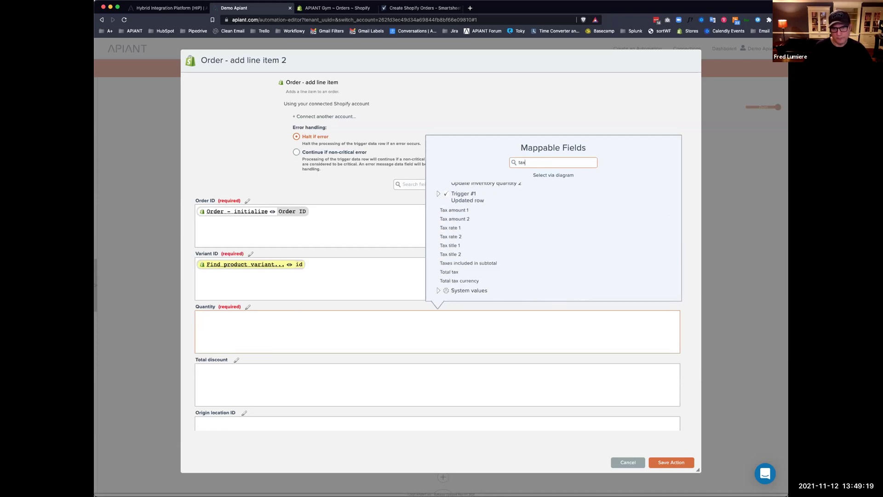
{"action": "left_click", "coordinate": [628, 462]}
Examine the first-item and second-item sequences on the diagram and dismiss the mapping highlighting
{"action": "right_click", "coordinate": [552, 274]}
{"action": "left_click", "coordinate": [548, 226]}
{"action": "scroll", "coordinate": [547, 227], "scroll_direction": "up", "scroll_amount": 15}
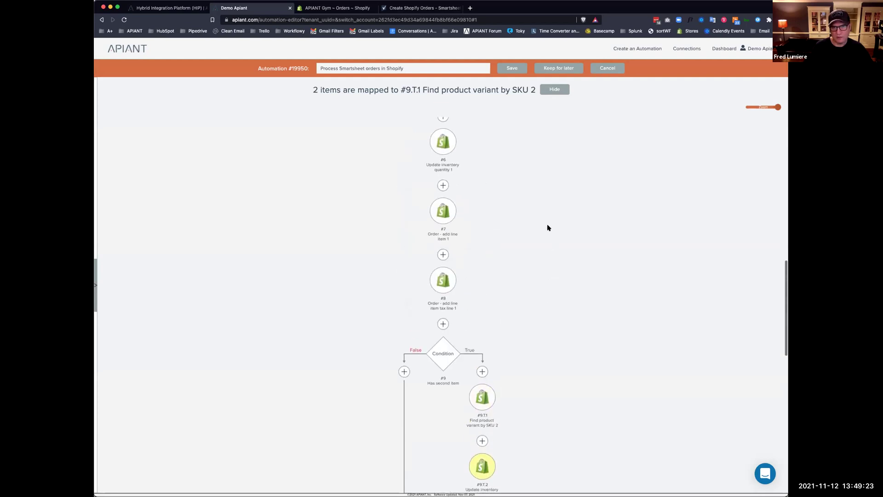
{"action": "scroll", "coordinate": [547, 227], "scroll_direction": "down", "scroll_amount": 15}
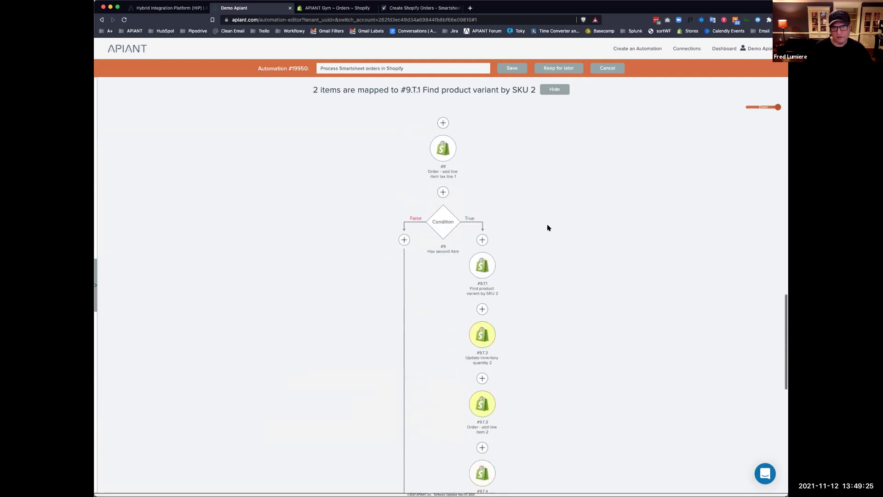
{"action": "right_click", "coordinate": [518, 263]}
{"action": "left_click", "coordinate": [507, 241]}
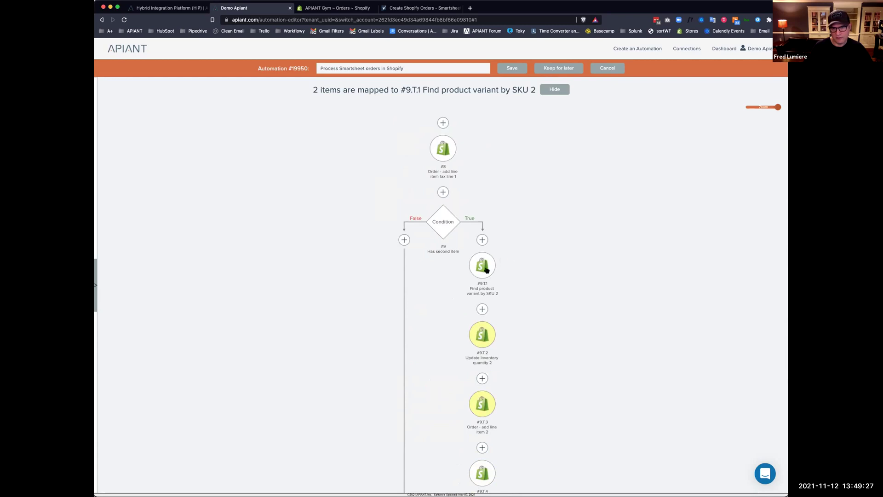
{"action": "right_click", "coordinate": [481, 271]}
{"action": "left_click", "coordinate": [508, 282]}
{"action": "right_click", "coordinate": [484, 247]}
{"action": "left_click", "coordinate": [509, 251]}
{"action": "scroll", "coordinate": [559, 311], "scroll_direction": "down", "scroll_amount": 3}
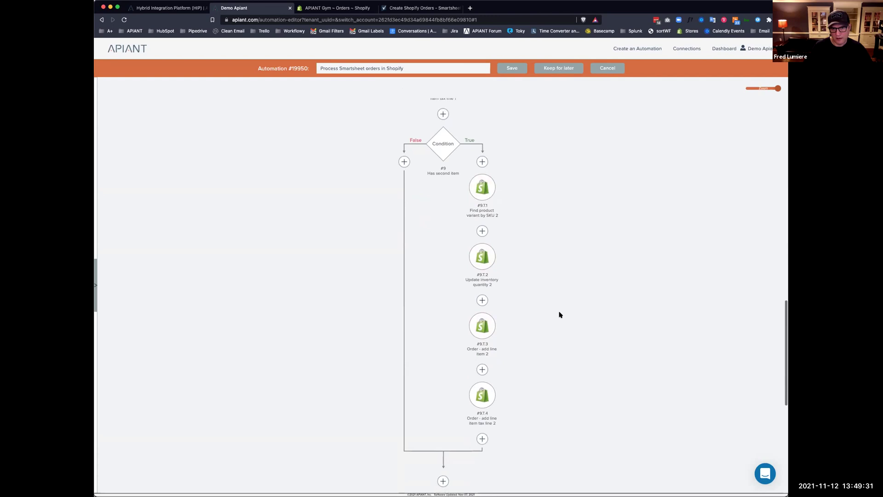
Remap the Quantity of "Order - add line item 2" to the updated row's Quantity 2
{"action": "left_click", "coordinate": [483, 327]}
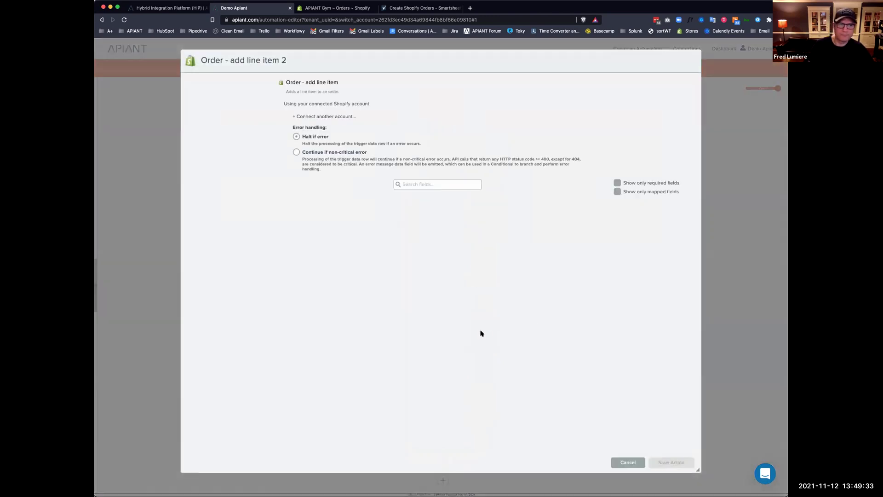
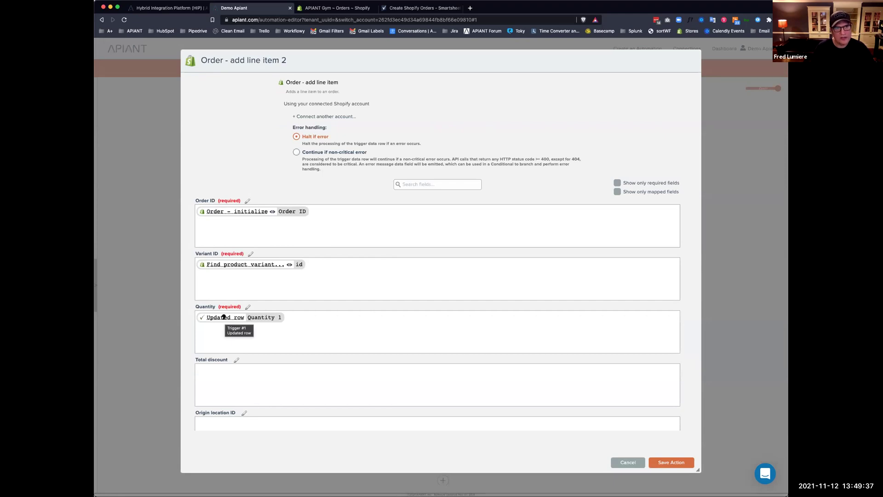
{"action": "left_click", "coordinate": [294, 317]}
{"action": "key", "text": "BackSpace"}
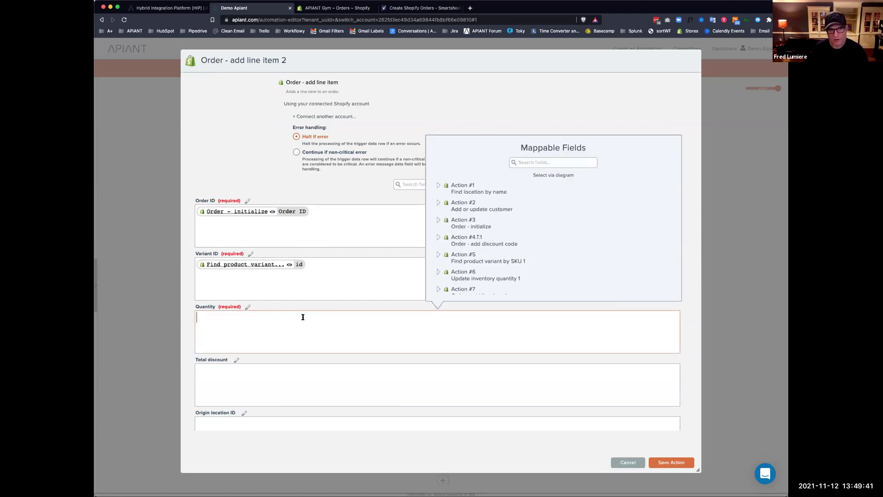
{"action": "left_click", "coordinate": [530, 163]}
{"action": "type", "text": "quan"}
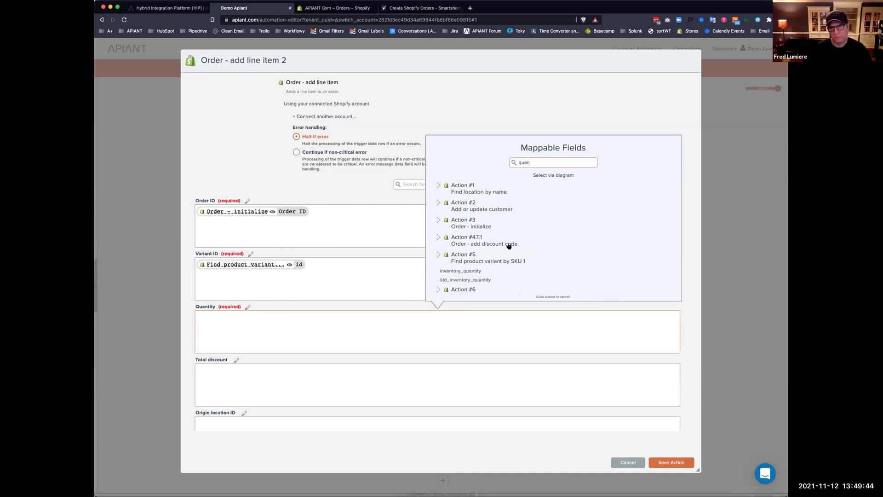
{"action": "scroll", "coordinate": [509, 246], "scroll_direction": "down", "scroll_amount": 5}
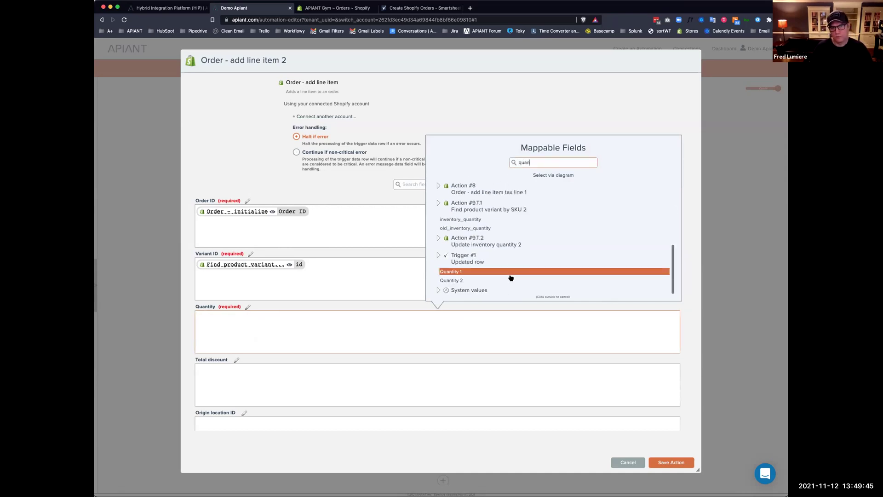
{"action": "left_click", "coordinate": [474, 280]}
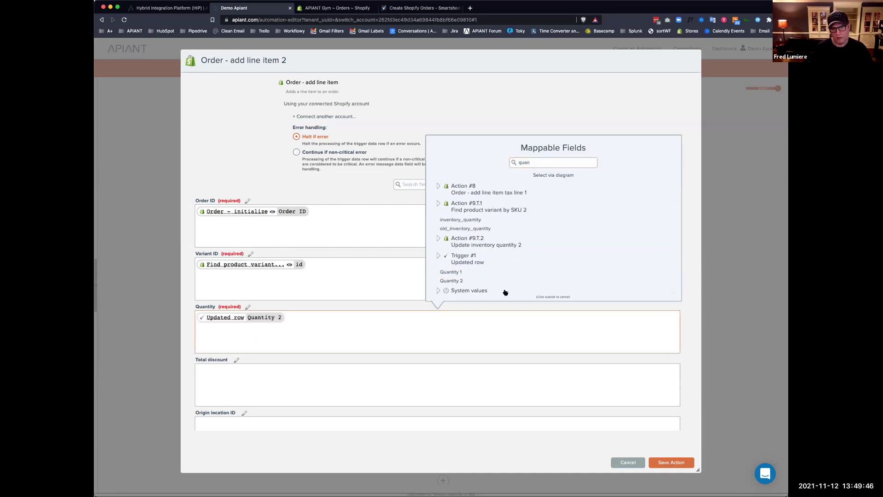
{"action": "left_click", "coordinate": [222, 161]}
Check the mapped-only and required-only field views of "Order - add line item 2" and save the action
{"action": "left_click", "coordinate": [617, 192]}
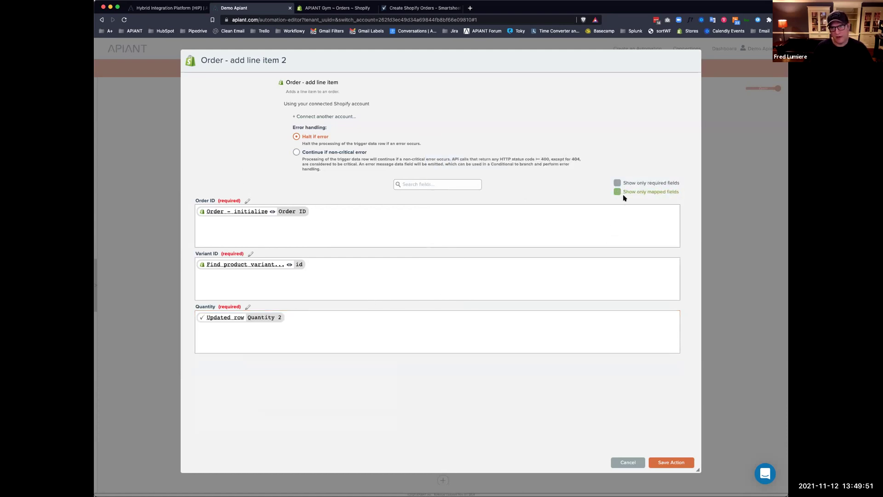
{"action": "left_click", "coordinate": [624, 191]}
{"action": "left_click", "coordinate": [618, 182]}
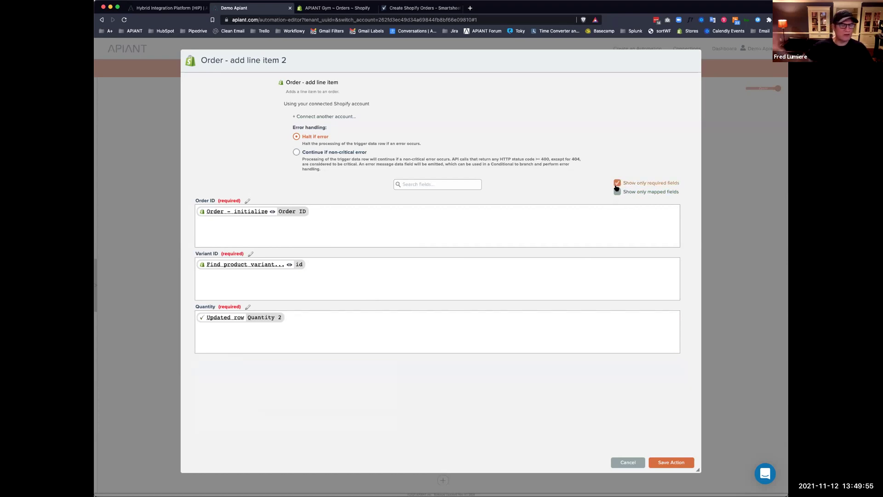
{"action": "left_click", "coordinate": [665, 463]}
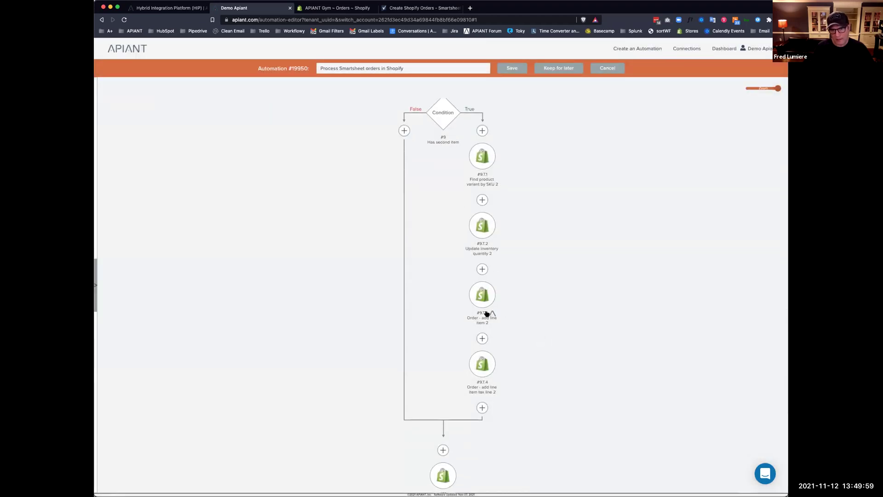
{"action": "left_click", "coordinate": [487, 314]}
{"action": "left_click", "coordinate": [669, 461]}
Open "Order - add line item tax line 2" and add the updated row's Tax title 2 to the Title mapping
{"action": "left_click", "coordinate": [478, 368]}
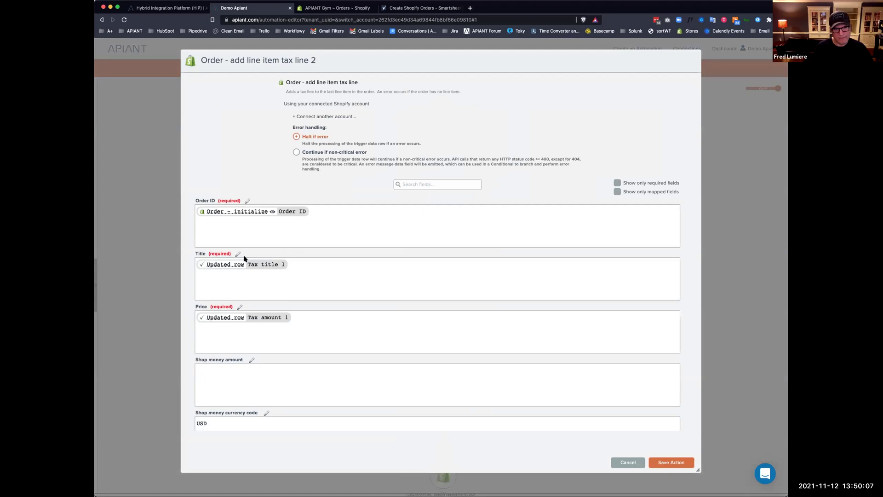
{"action": "left_click", "coordinate": [301, 263]}
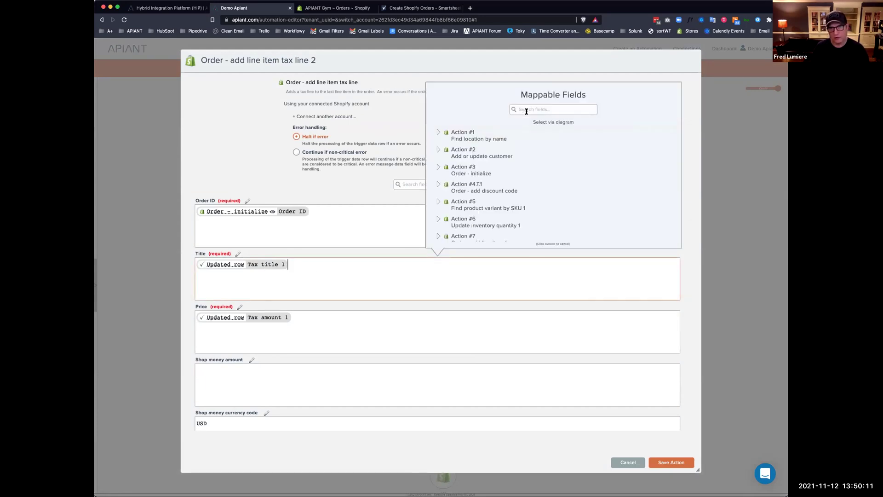
{"action": "type", "text": "tax"}
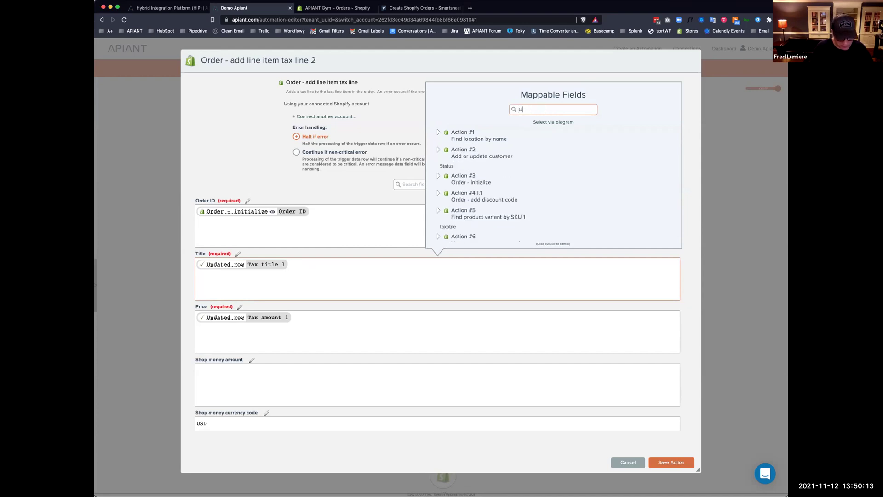
{"action": "scroll", "coordinate": [521, 198], "scroll_direction": "down", "scroll_amount": 5}
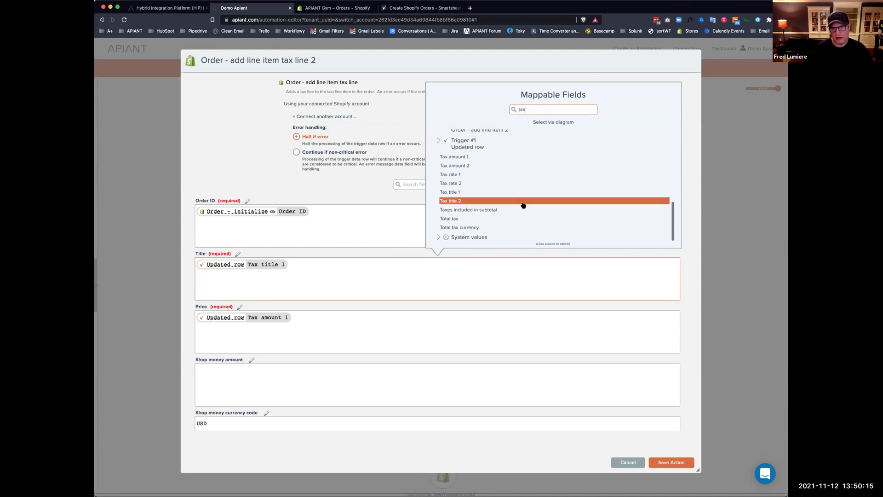
{"action": "left_click", "coordinate": [465, 201]}
Add the updated row's Tax amount 2 to the Price mapping of the second tax line
{"action": "left_click", "coordinate": [309, 318]}
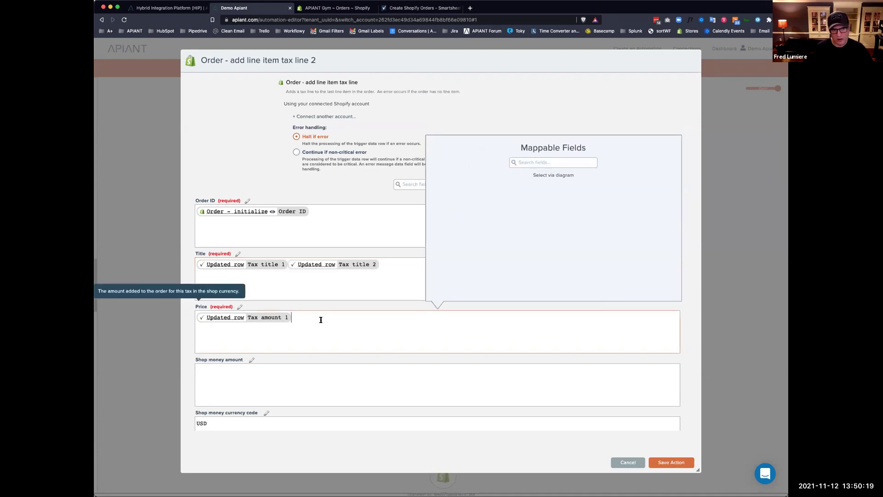
{"action": "type", "text": "tax"}
{"action": "scroll", "coordinate": [536, 259], "scroll_direction": "down", "scroll_amount": 10}
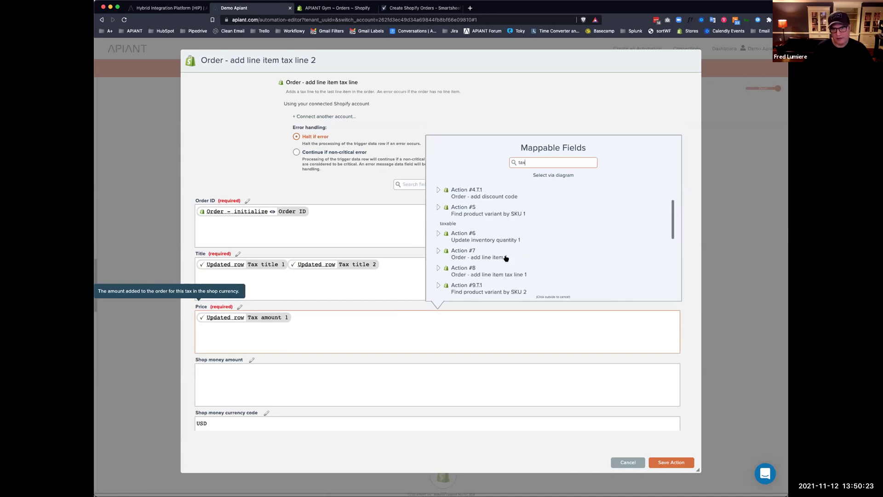
{"action": "left_click", "coordinate": [475, 218]}
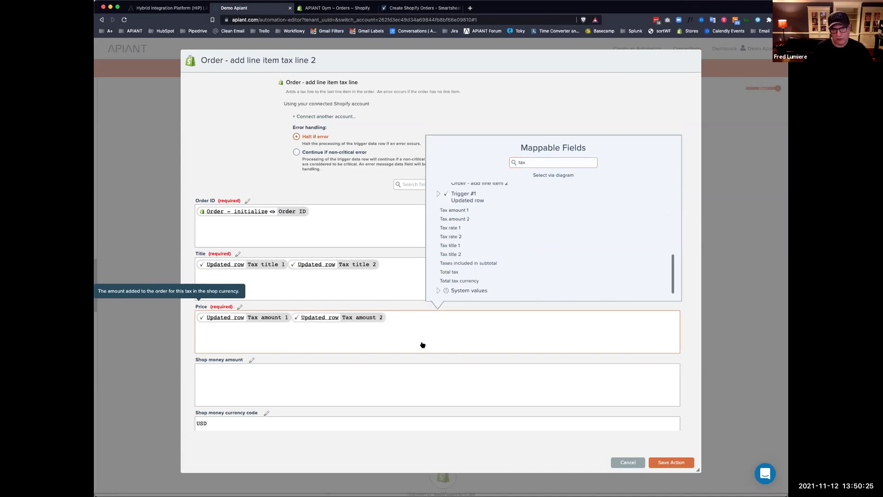
Remove the Tax title 1 mapping from Title and the Tax amount 1 mapping from Price
{"action": "left_click", "coordinate": [395, 261]}
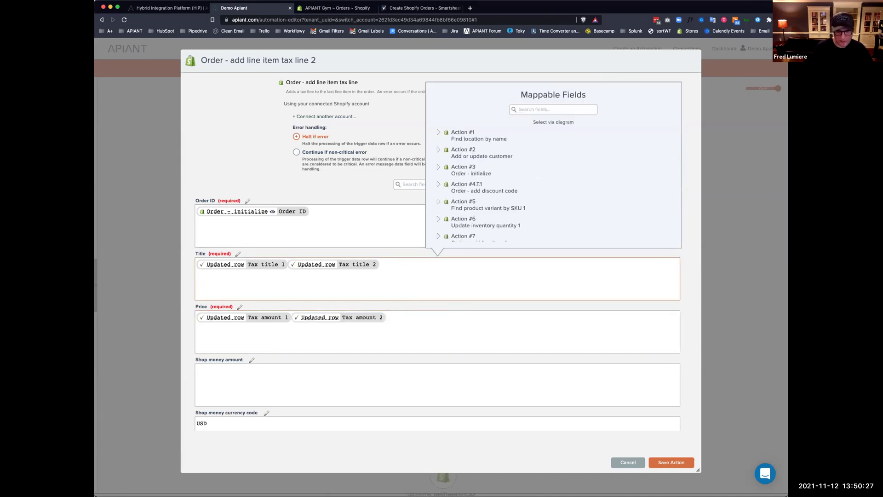
{"action": "key", "text": "BackSpace"}
{"action": "left_click", "coordinate": [404, 317]}
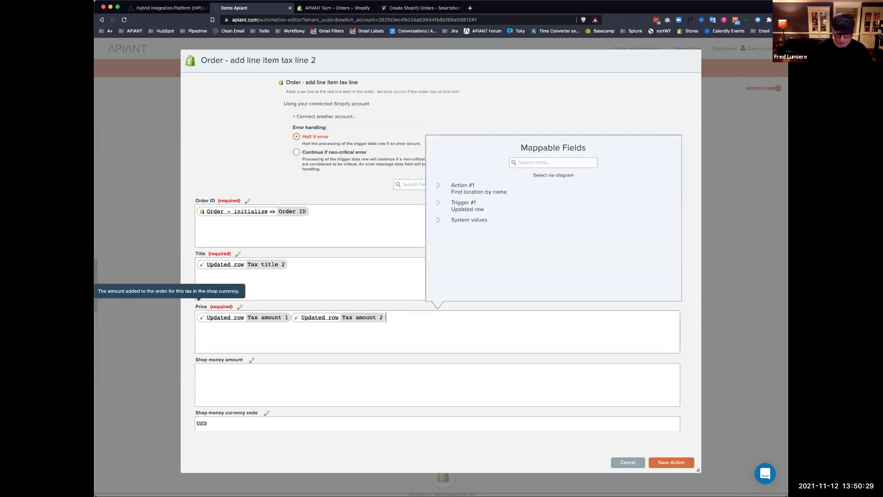
{"action": "key", "text": "Left"}
{"action": "key", "text": "BackSpace"}
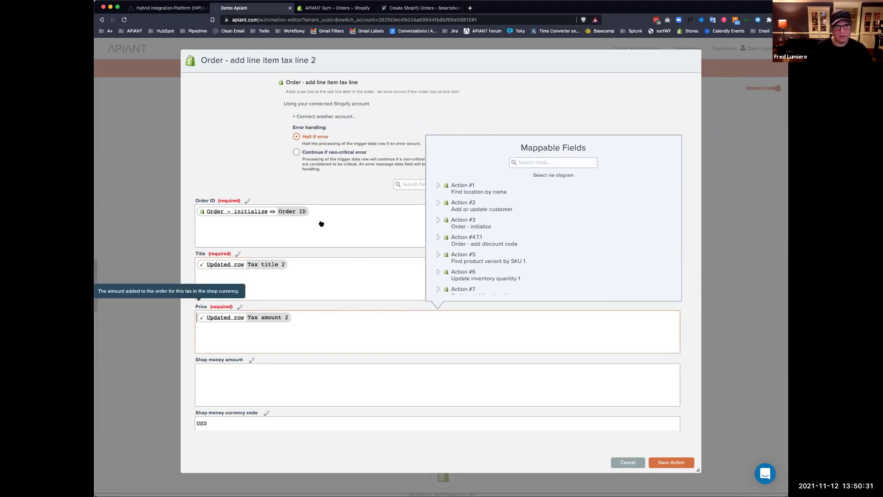
{"action": "left_click", "coordinate": [380, 189]}
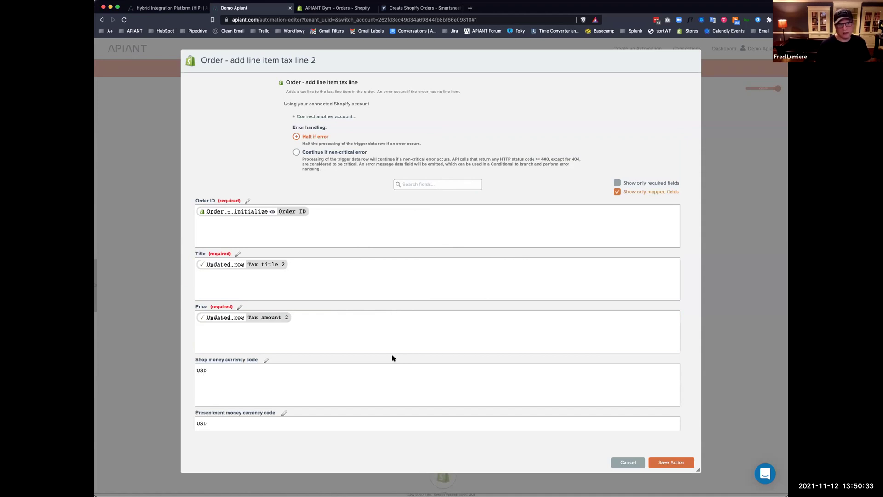
Replace the second tax line's Tax rate mapping with the updated row's Tax rate 2 field and save the action
{"action": "scroll", "coordinate": [368, 362], "scroll_direction": "down", "scroll_amount": 2}
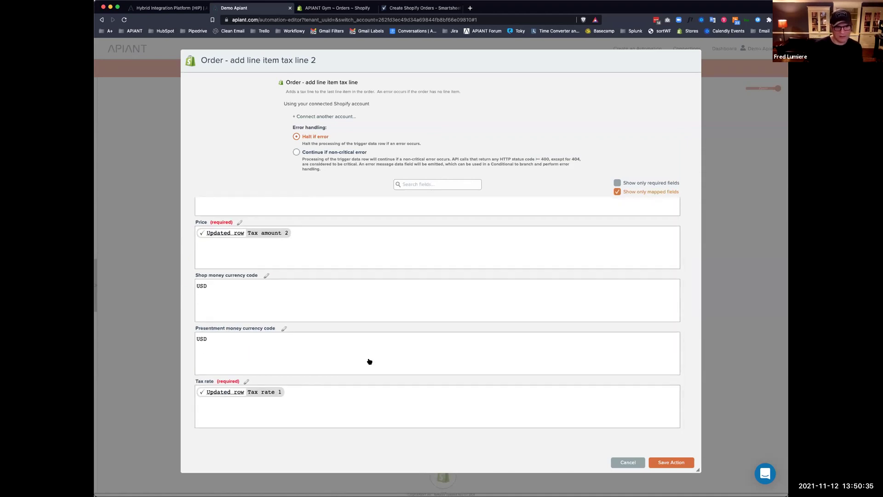
{"action": "scroll", "coordinate": [369, 361], "scroll_direction": "up", "scroll_amount": 3}
{"action": "scroll", "coordinate": [369, 361], "scroll_direction": "down", "scroll_amount": 3}
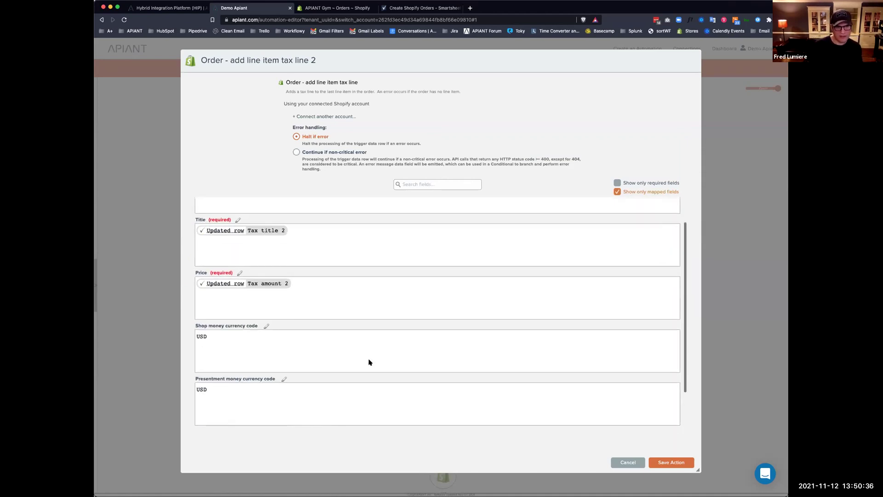
{"action": "left_click", "coordinate": [316, 409]}
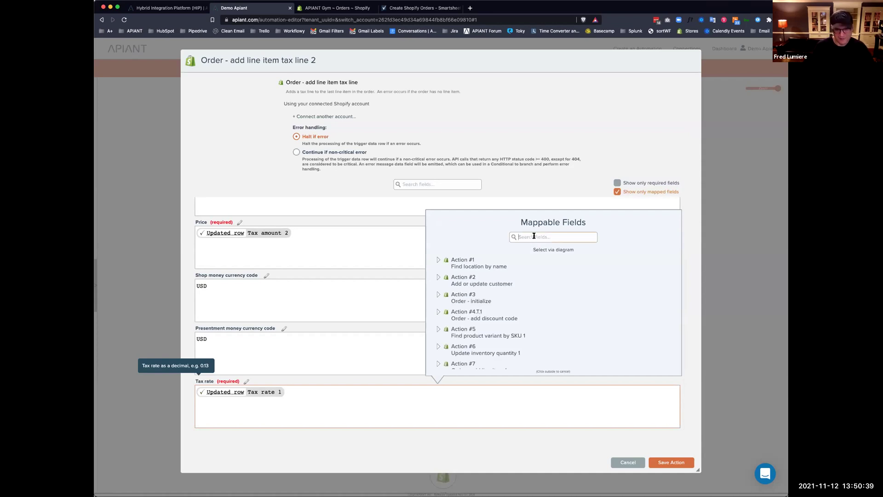
{"action": "type", "text": "rate"}
{"action": "scroll", "coordinate": [526, 299], "scroll_direction": "down", "scroll_amount": 5}
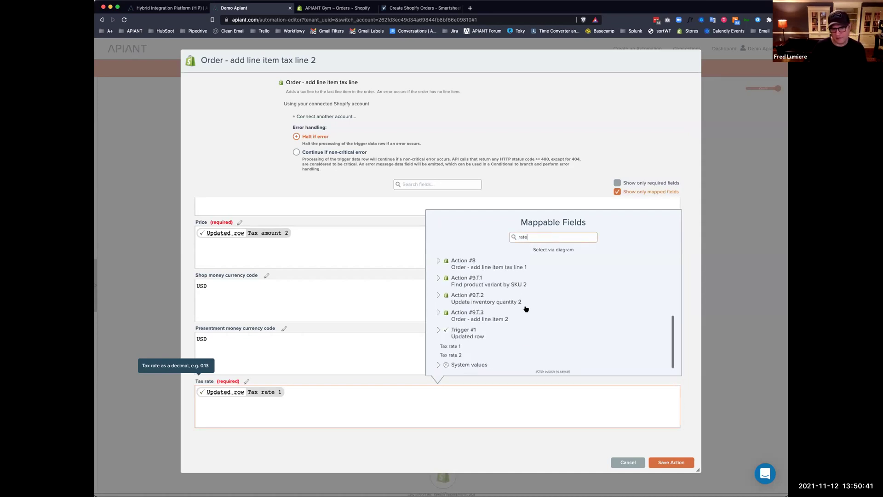
{"action": "left_click", "coordinate": [474, 355]}
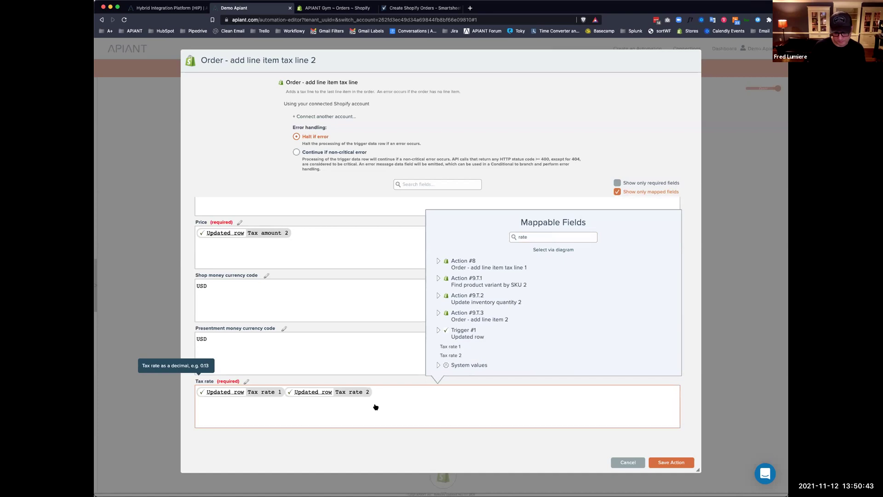
{"action": "key", "text": "BackSpace"}
{"action": "left_click", "coordinate": [665, 462]}
Save the automation as a new version with the note "Added support for second item"
{"action": "scroll", "coordinate": [426, 179], "scroll_direction": "up", "scroll_amount": 2}
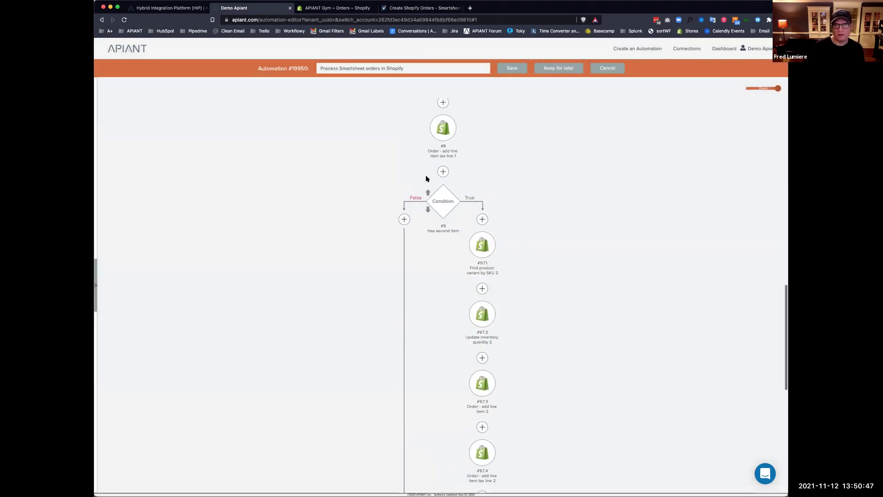
{"action": "scroll", "coordinate": [547, 284], "scroll_direction": "down", "scroll_amount": 3}
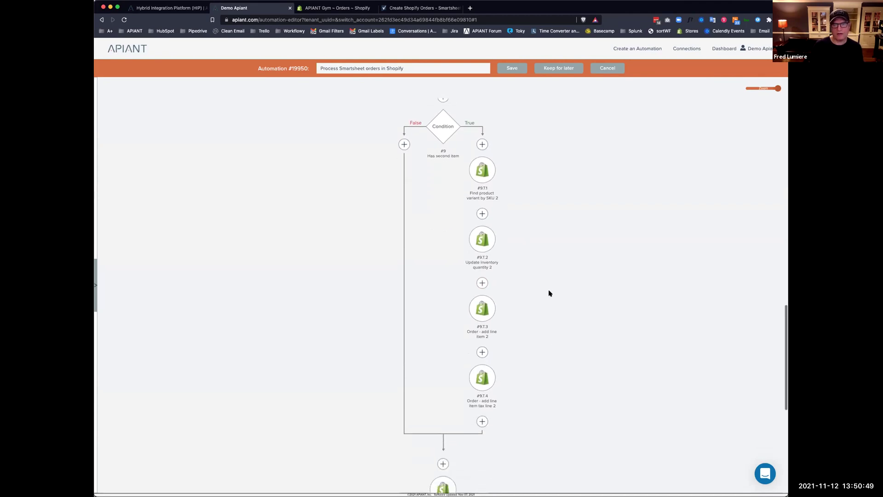
{"action": "scroll", "coordinate": [547, 292], "scroll_direction": "up", "scroll_amount": 4}
{"action": "left_click", "coordinate": [512, 69]}
{"action": "type", "text": "Added support for second item"}
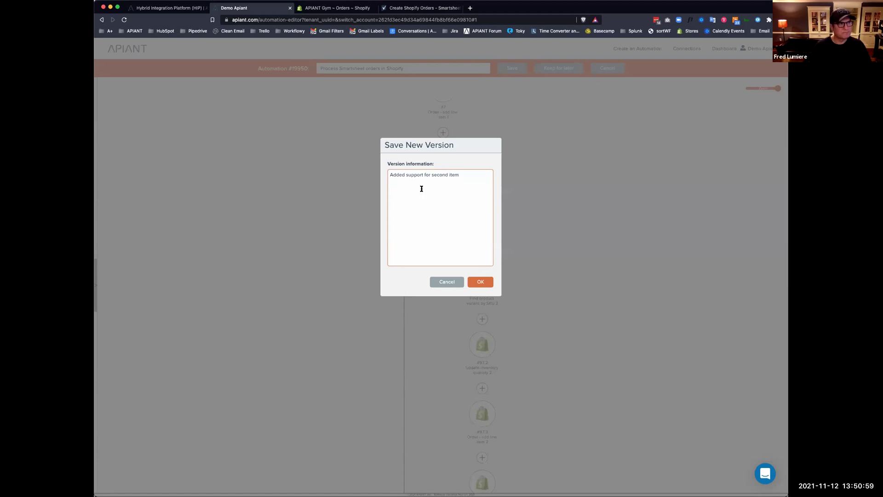
{"action": "left_click", "coordinate": [481, 282]}
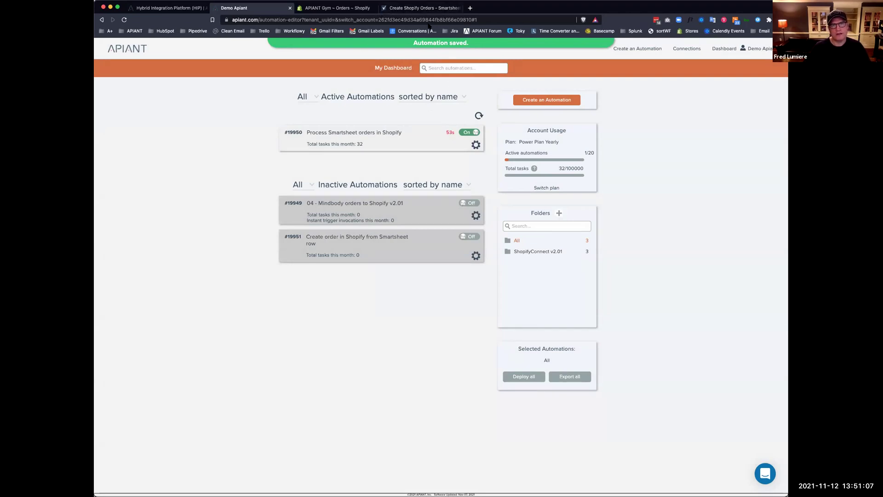
Switch to the Create Shopify Orders sheet in Smartsheet and tick Process order for row 2
{"action": "left_click", "coordinate": [407, 8]}
{"action": "scroll", "coordinate": [376, 166], "scroll_direction": "left", "scroll_amount": 5}
{"action": "scroll", "coordinate": [376, 167], "scroll_direction": "left", "scroll_amount": 4}
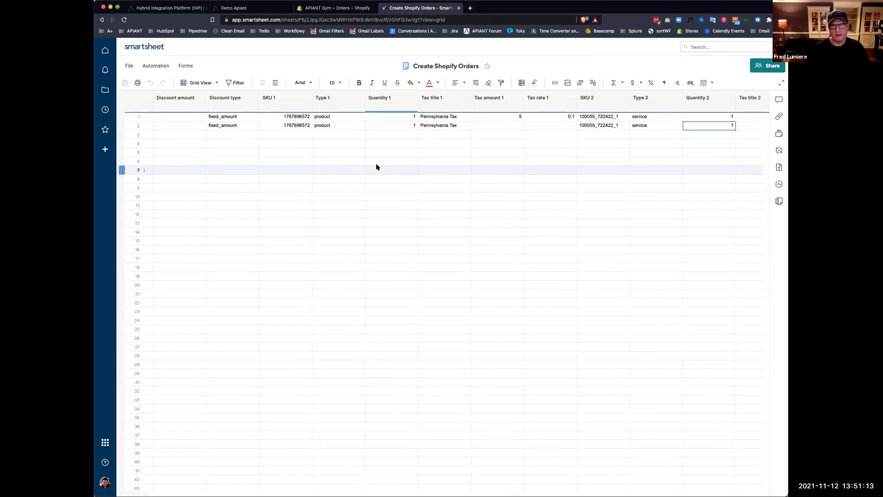
{"action": "scroll", "coordinate": [376, 167], "scroll_direction": "left", "scroll_amount": 20}
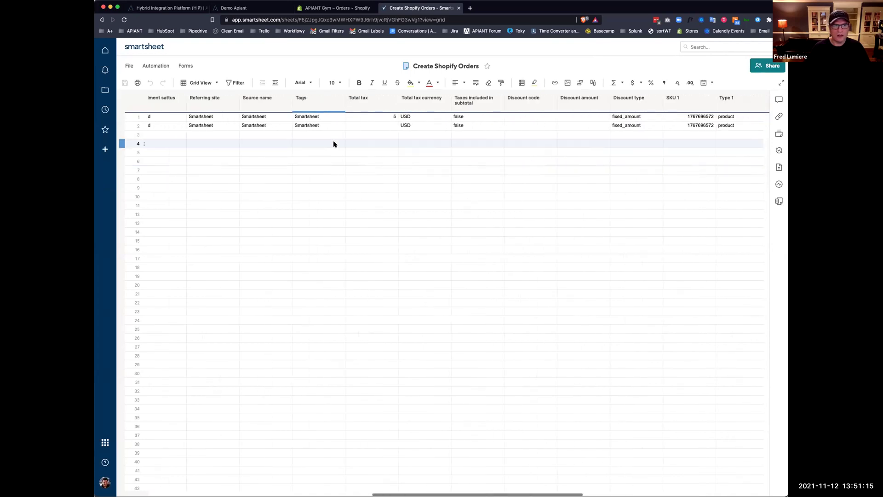
{"action": "scroll", "coordinate": [347, 135], "scroll_direction": "left", "scroll_amount": 10}
{"action": "left_click", "coordinate": [243, 125]}
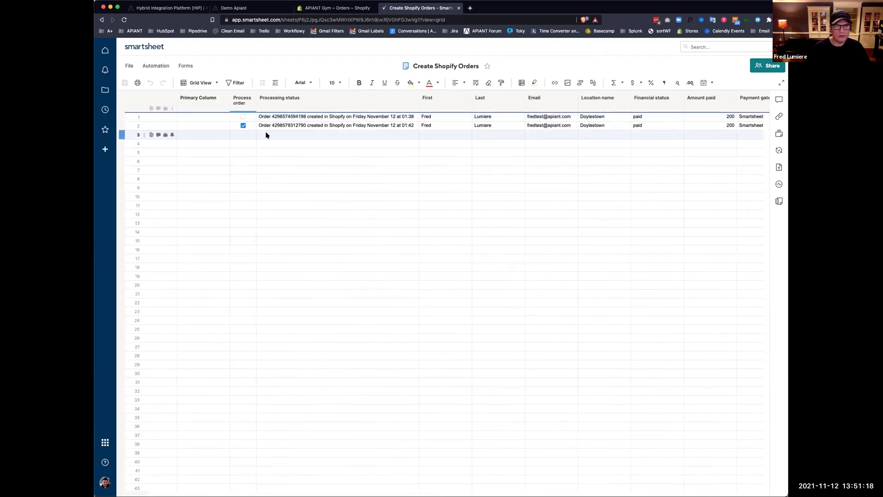
Clear the Processing status of row 2 and save the sheet
{"action": "left_click", "coordinate": [300, 126]}
{"action": "key", "text": "Delete"}
{"action": "key", "text": "Down"}
{"action": "key", "text": "Down"}
{"action": "key", "text": "Down"}
{"action": "key", "text": "Down"}
{"action": "key", "text": "Down"}
{"action": "key", "text": "Down"}
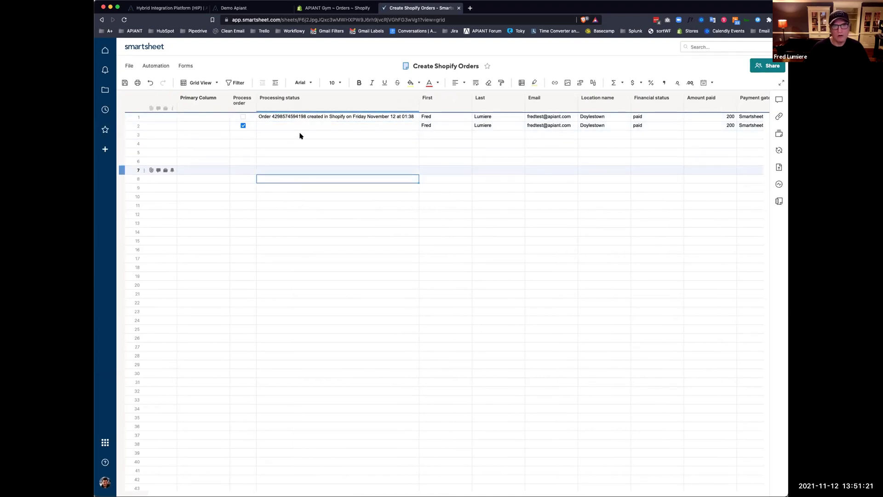
{"action": "left_click", "coordinate": [124, 82]}
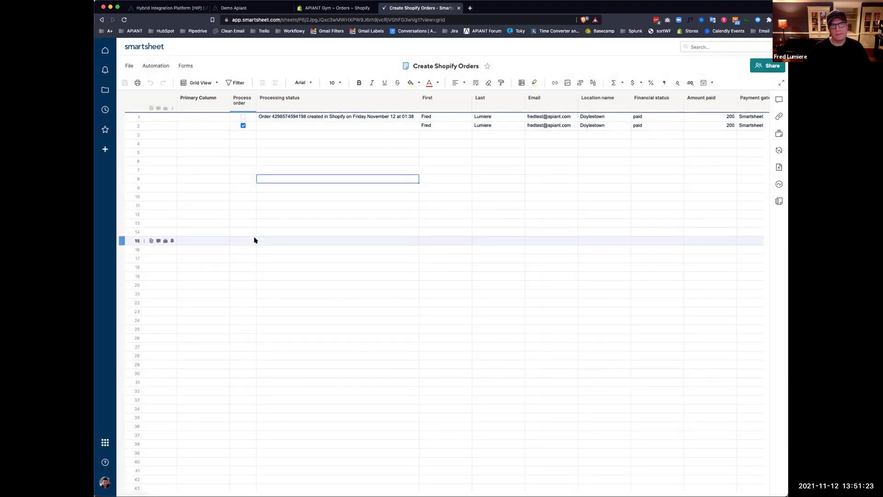
Return to APIANT and execute the Process Smartsheet orders in Shopify automation in Normal mode
{"action": "left_click", "coordinate": [244, 8]}
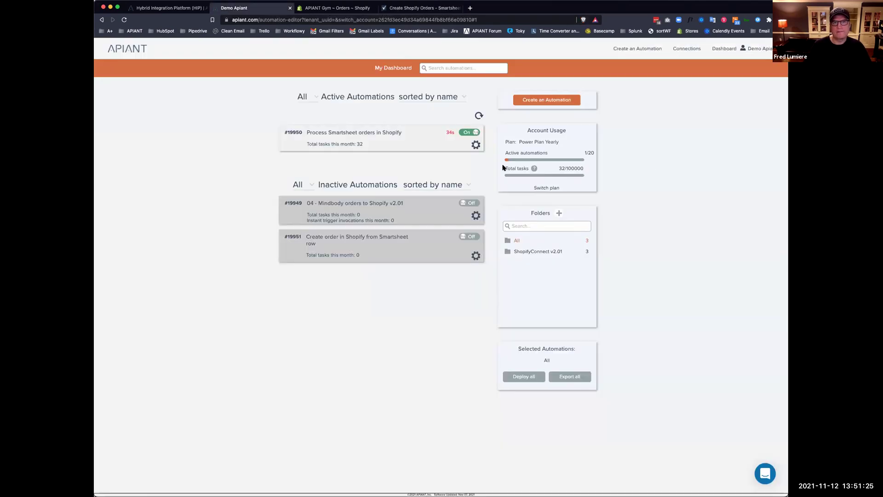
{"action": "left_click", "coordinate": [475, 145]}
{"action": "mouse_move", "coordinate": [499, 175]}
{"action": "left_click", "coordinate": [571, 177]}
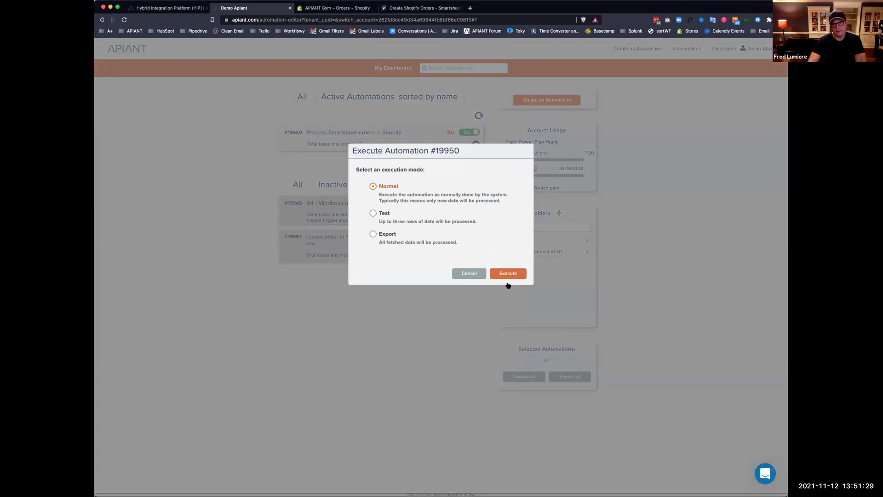
{"action": "left_click", "coordinate": [510, 273]}
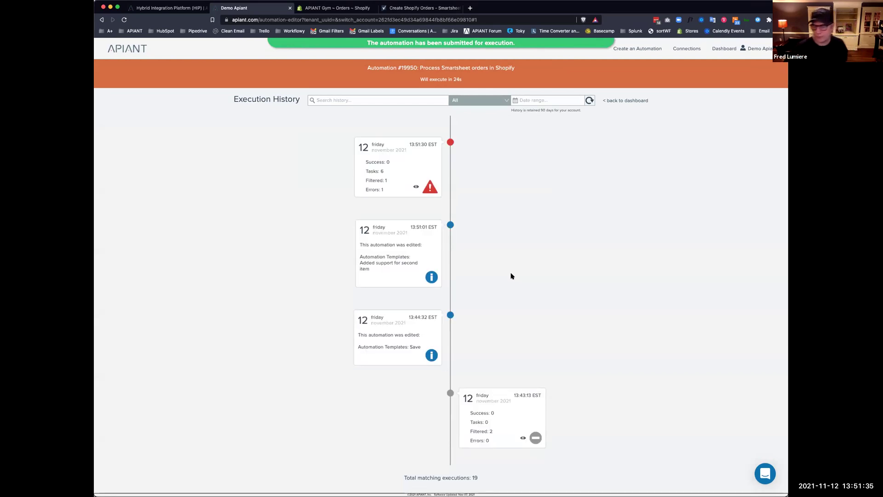
Open the failed data row of the latest execution and examine the input and output of its failed action
{"action": "left_click", "coordinate": [395, 162]}
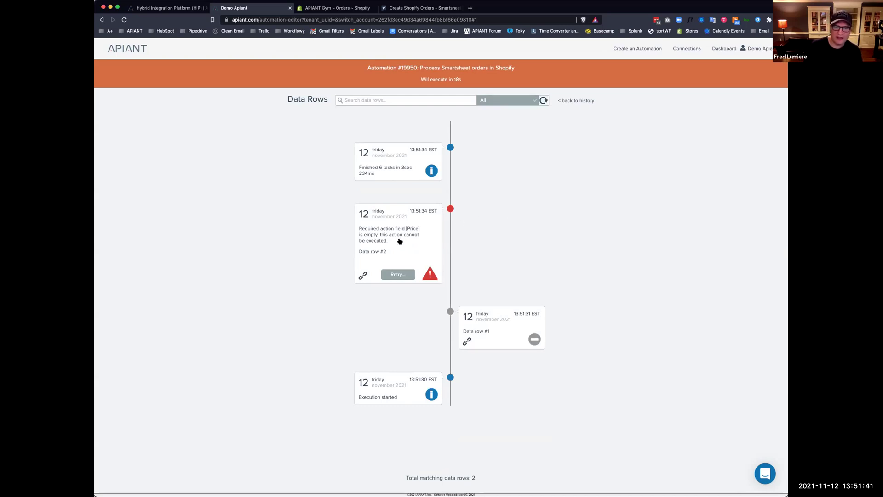
{"action": "left_click", "coordinate": [394, 237]}
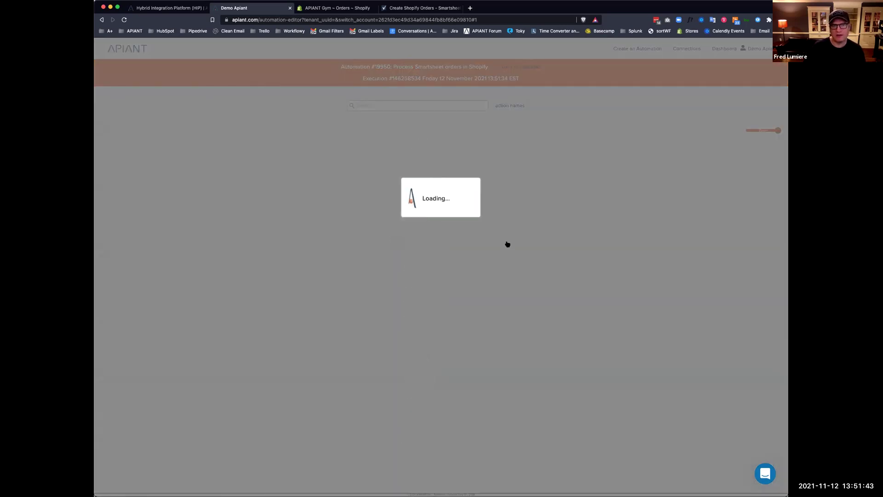
{"action": "scroll", "coordinate": [221, 215], "scroll_direction": "down", "scroll_amount": 10}
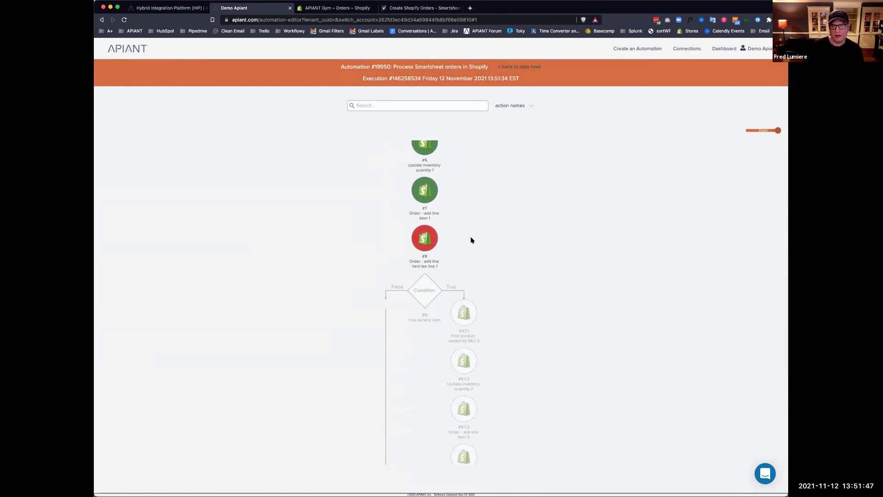
{"action": "left_click", "coordinate": [421, 240]}
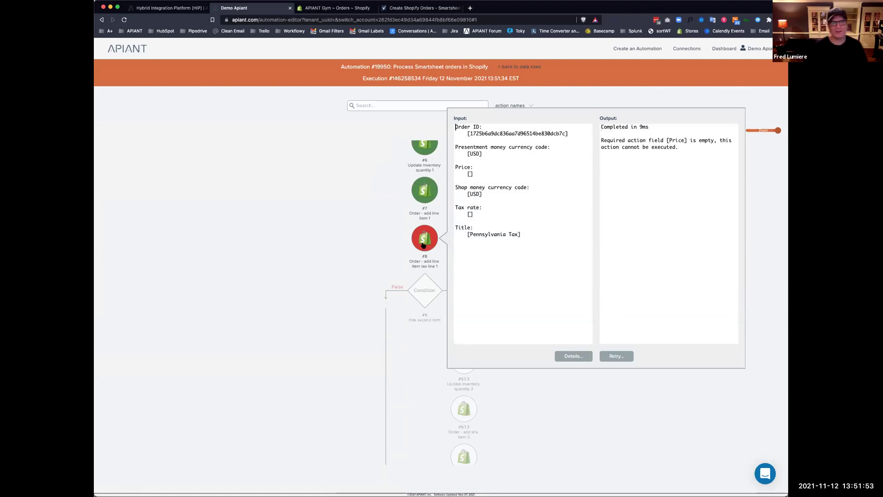
{"action": "left_click", "coordinate": [302, 244]}
{"action": "left_click", "coordinate": [428, 246]}
{"action": "left_click", "coordinate": [313, 258]}
Open the details of the failed "Order - add line item tax line 1" action and review only its mapped fields
{"action": "left_click", "coordinate": [421, 8]}
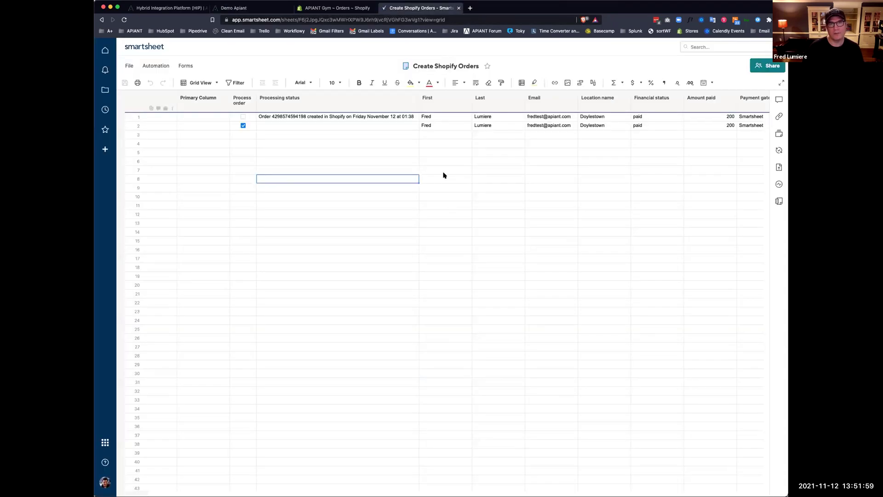
{"action": "key", "text": "super+2"}
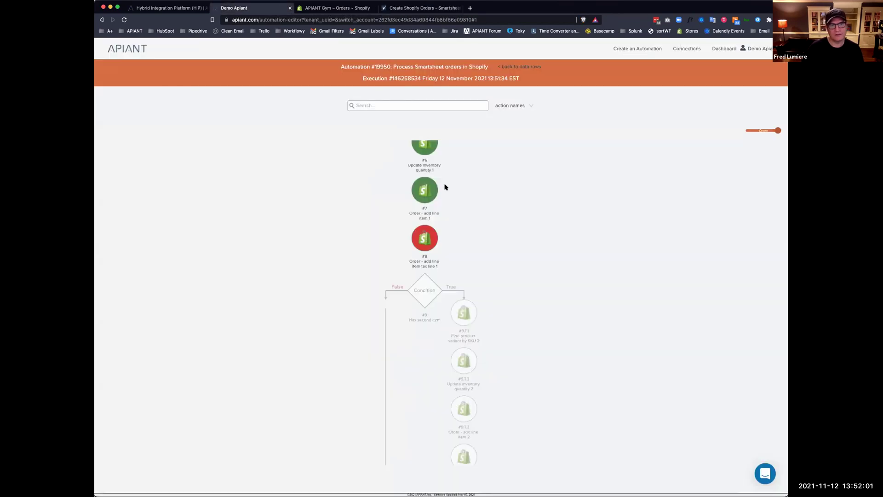
{"action": "double_click", "coordinate": [421, 246]}
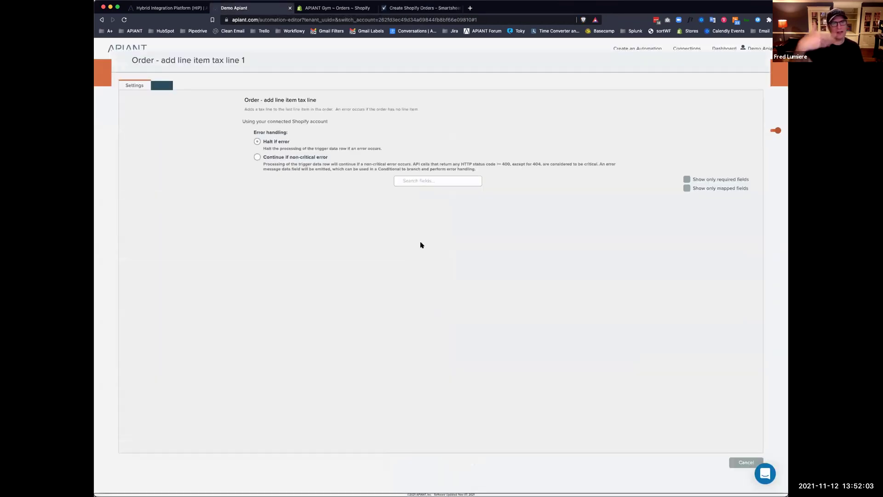
{"action": "left_click", "coordinate": [686, 187]}
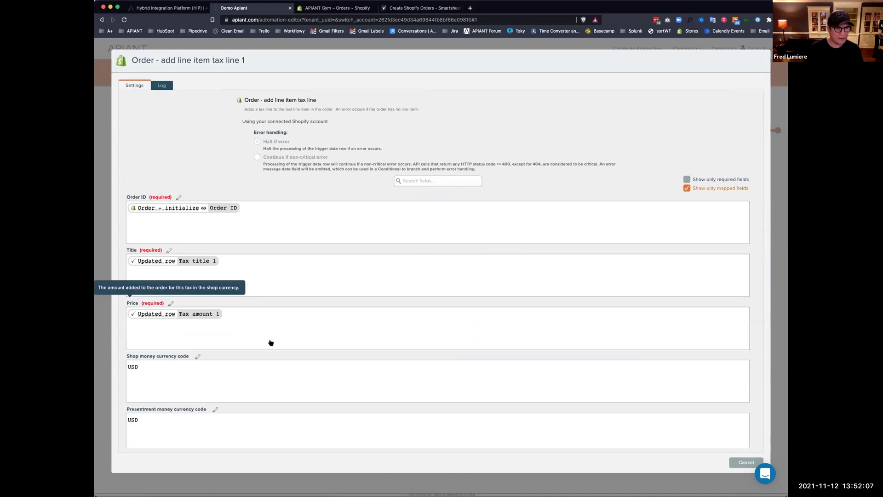
{"action": "scroll", "coordinate": [271, 343], "scroll_direction": "down", "scroll_amount": 5}
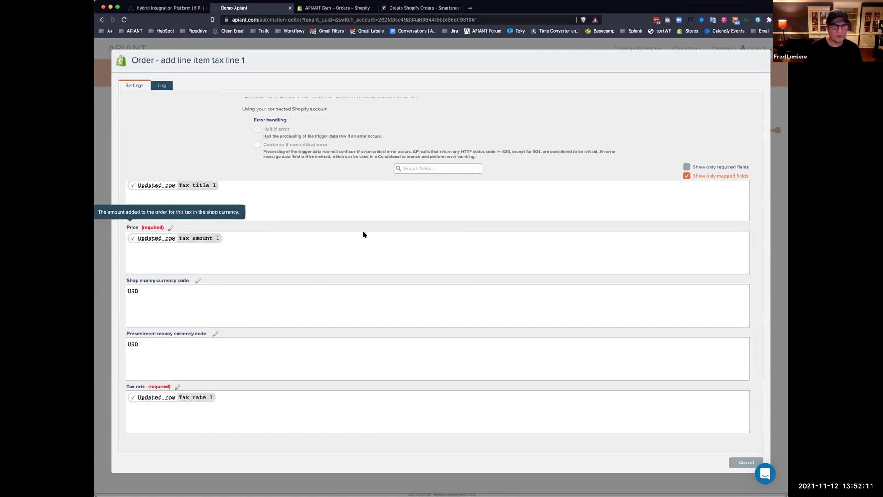
Switch to the Smartsheet order sheet and examine row 2 across to its Tax amount 1 and Tax rate 1 columns
{"action": "left_click", "coordinate": [420, 8]}
{"action": "left_click", "coordinate": [481, 126]}
{"action": "key", "text": "Right"}
{"action": "key", "text": "Right"}
{"action": "key", "text": "Right"}
{"action": "key", "text": "Right"}
{"action": "key", "text": "Right"}
{"action": "key", "text": "Right"}
{"action": "key", "text": "Right"}
{"action": "key", "text": "Right"}
{"action": "key", "text": "Right"}
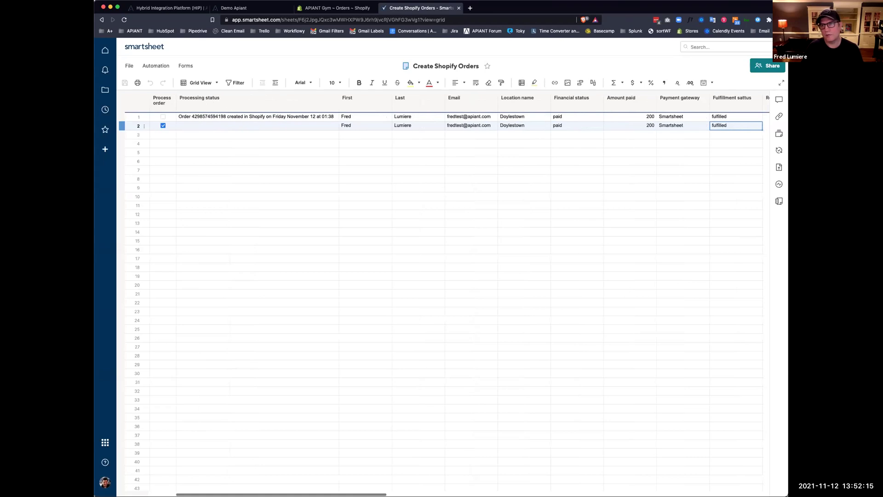
{"action": "key", "text": "Right"}
{"action": "key", "text": "Right"}
{"action": "key", "text": "Right"}
{"action": "key", "text": "Right"}
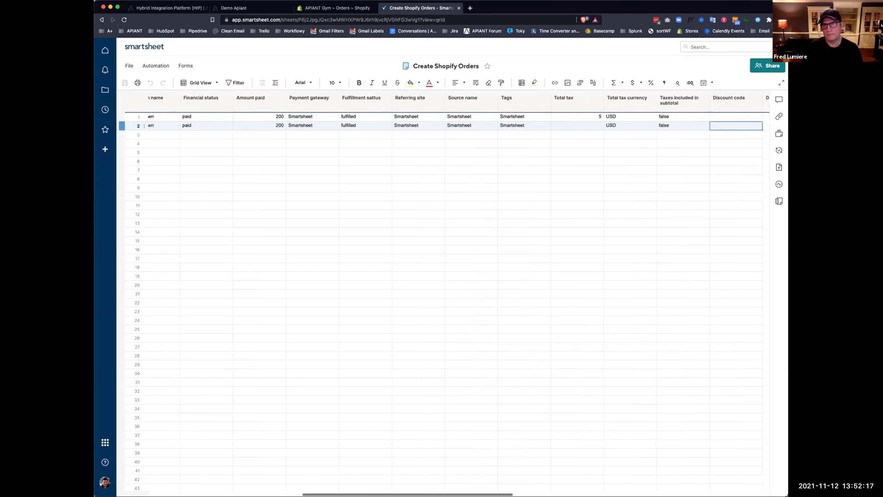
{"action": "key", "text": "Right"}
{"action": "key", "text": "Right"}
{"action": "key", "text": "Right"}
{"action": "key", "text": "Right"}
{"action": "key", "text": "Right"}
{"action": "key", "text": "Right"}
{"action": "key", "text": "Right"}
{"action": "key", "text": "Right"}
{"action": "key", "text": "Right"}
{"action": "key", "text": "Right"}
{"action": "key", "text": "Left"}
{"action": "key", "text": "Left"}
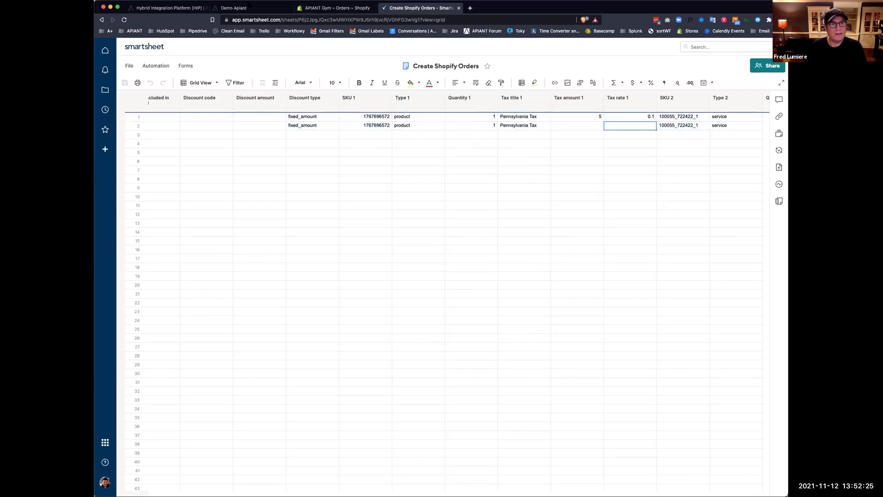
Back in APIANT, close the action details and open the Process Smartsheet orders in Shopify automation for editing from the dashboard
{"action": "left_click", "coordinate": [247, 10]}
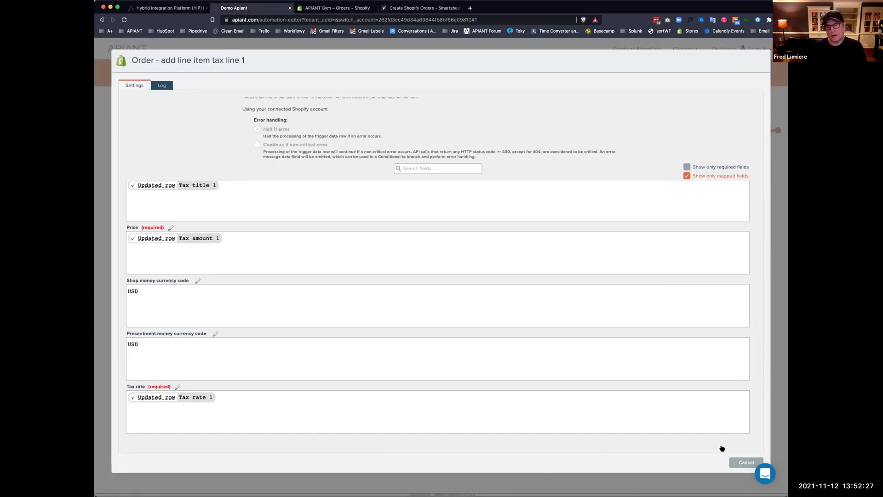
{"action": "left_click", "coordinate": [742, 462]}
{"action": "left_click", "coordinate": [723, 49]}
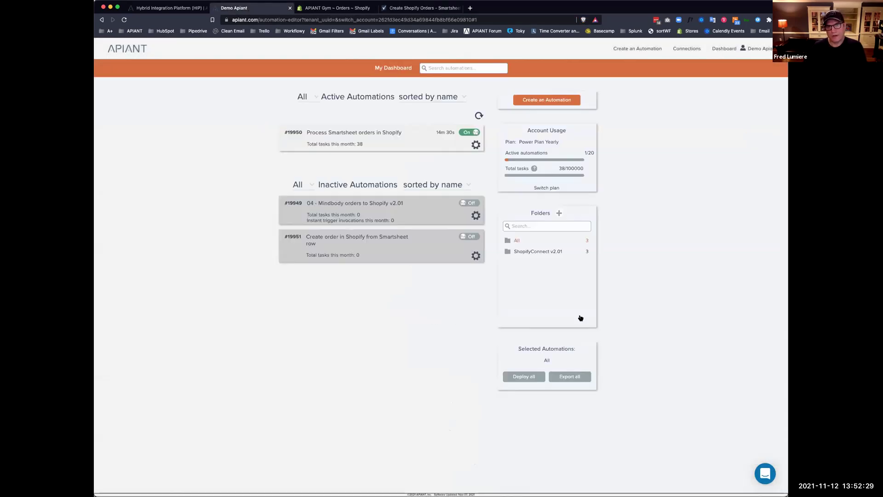
{"action": "left_click", "coordinate": [475, 145]}
{"action": "left_click", "coordinate": [494, 160]}
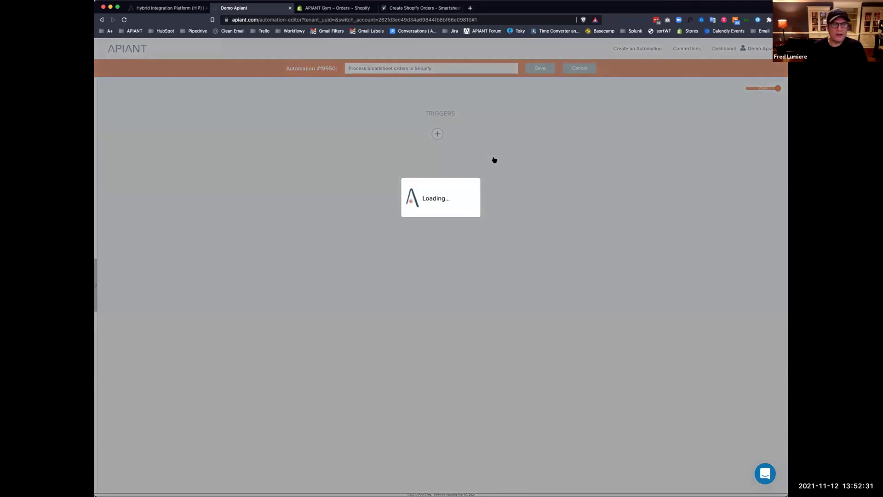
Insert a conditional branch between the "Order - add line item 1" and "Order - add line item tax line 1" actions
{"action": "scroll", "coordinate": [515, 264], "scroll_direction": "down", "scroll_amount": 6}
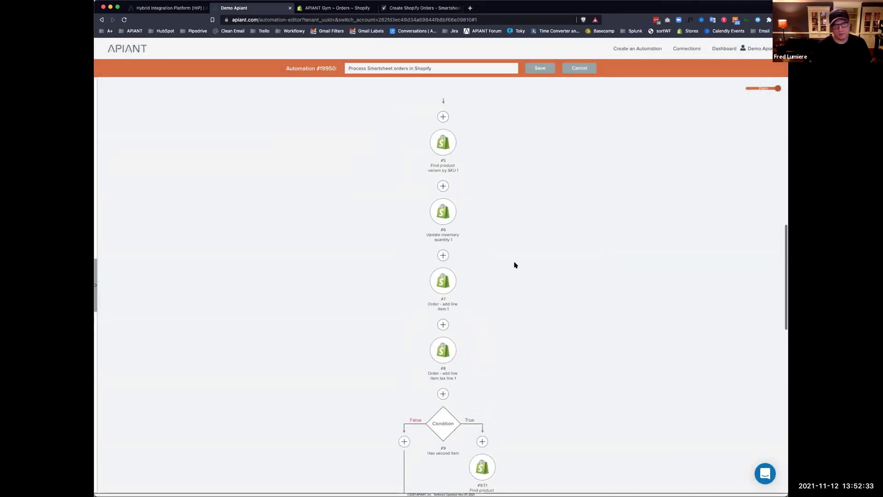
{"action": "scroll", "coordinate": [514, 264], "scroll_direction": "down", "scroll_amount": 5}
{"action": "scroll", "coordinate": [513, 265], "scroll_direction": "up", "scroll_amount": 3}
{"action": "scroll", "coordinate": [512, 264], "scroll_direction": "up", "scroll_amount": 1}
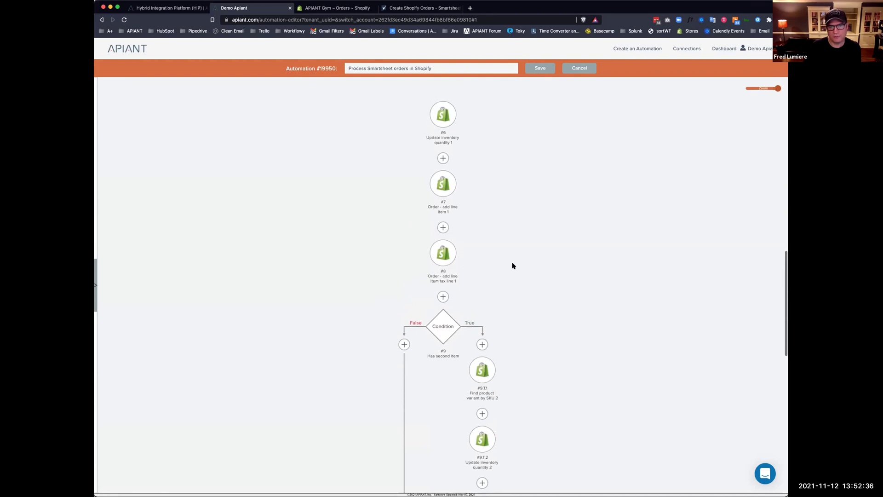
{"action": "left_click", "coordinate": [443, 231]}
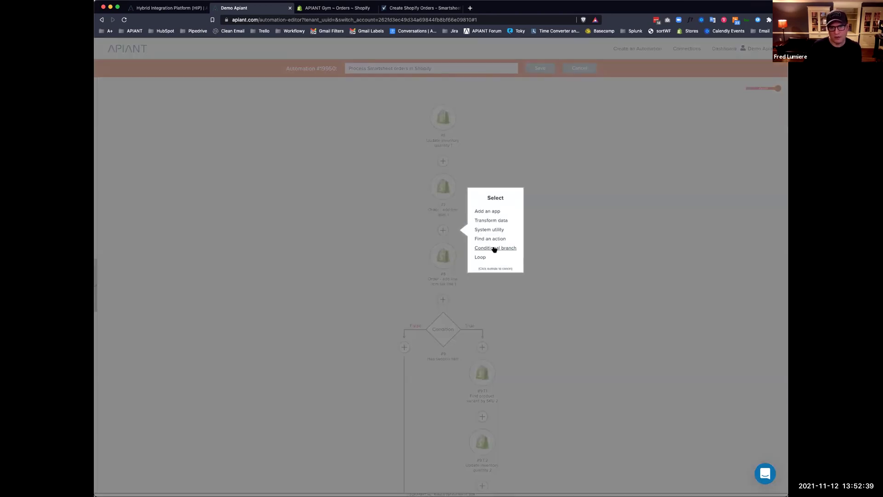
{"action": "left_click", "coordinate": [494, 248]}
{"action": "left_click", "coordinate": [446, 242]}
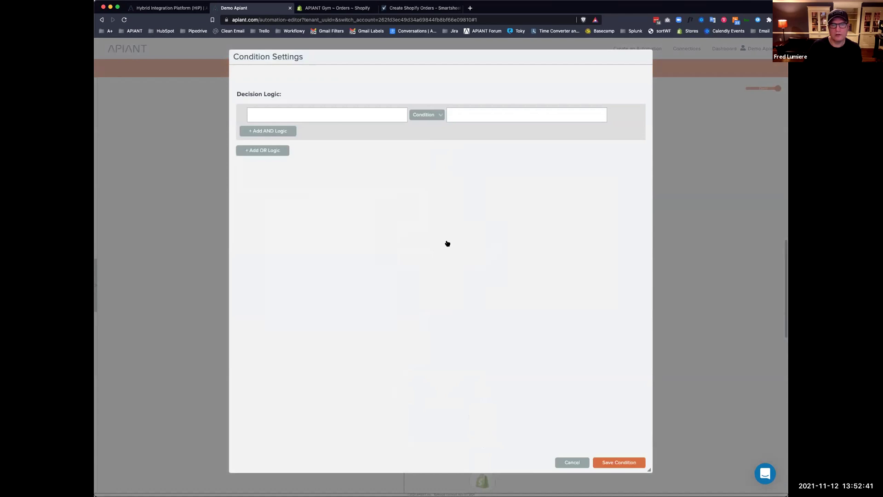
Set the condition to Updated row "Tax rate 1" Is not empty and save it without moving the subsequent steps
{"action": "left_click", "coordinate": [318, 114]}
{"action": "type", "text": "tax"}
{"action": "scroll", "coordinate": [393, 266], "scroll_direction": "down", "scroll_amount": 3}
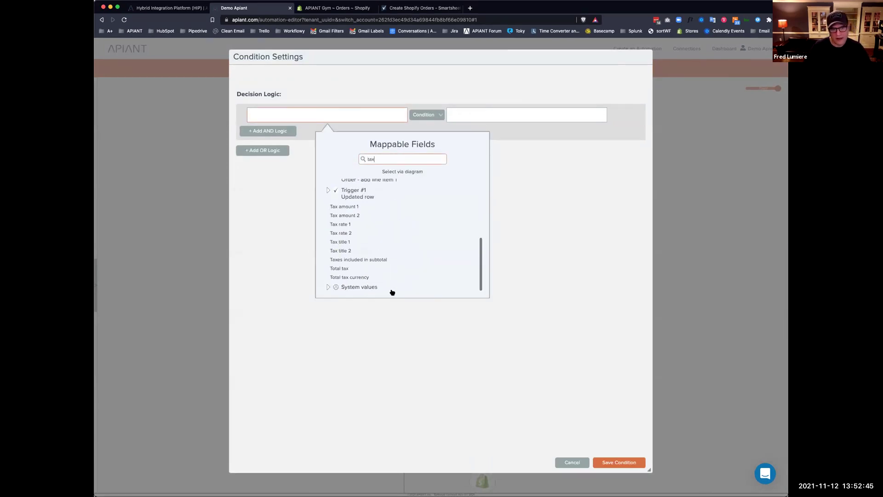
{"action": "left_click", "coordinate": [342, 225]}
{"action": "left_click", "coordinate": [429, 118]}
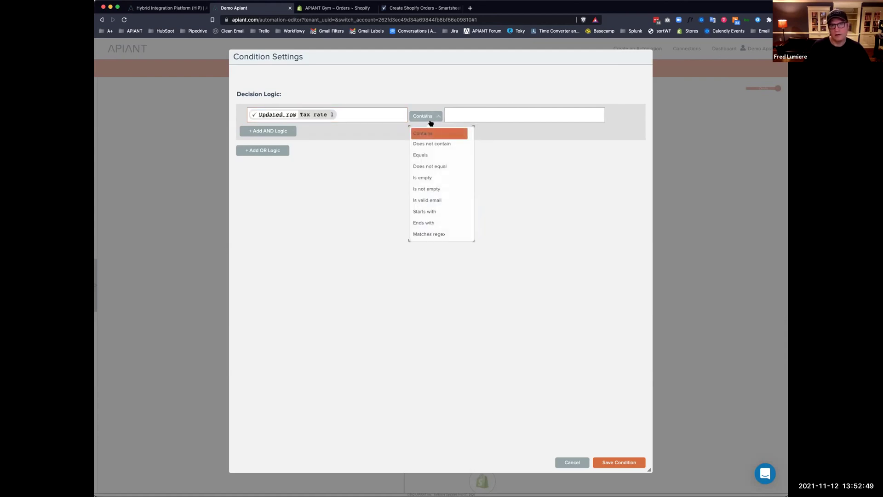
{"action": "left_click", "coordinate": [444, 189]}
{"action": "left_click", "coordinate": [615, 463]}
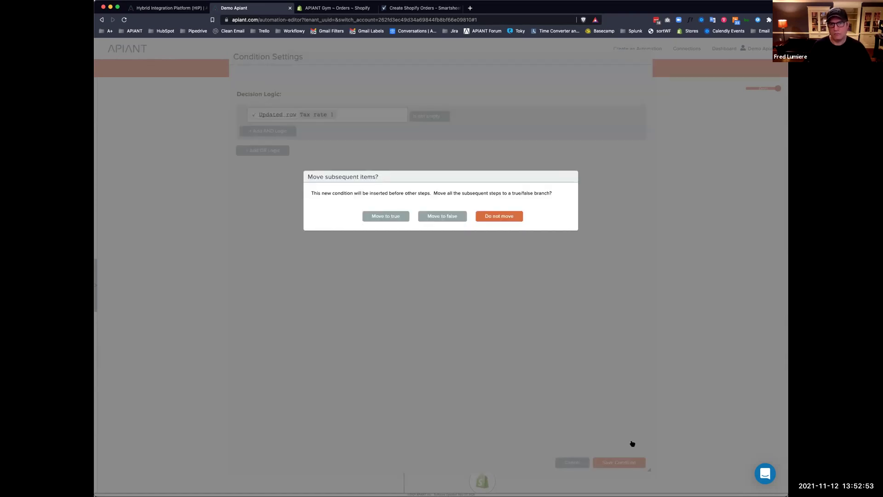
{"action": "left_click", "coordinate": [493, 217]}
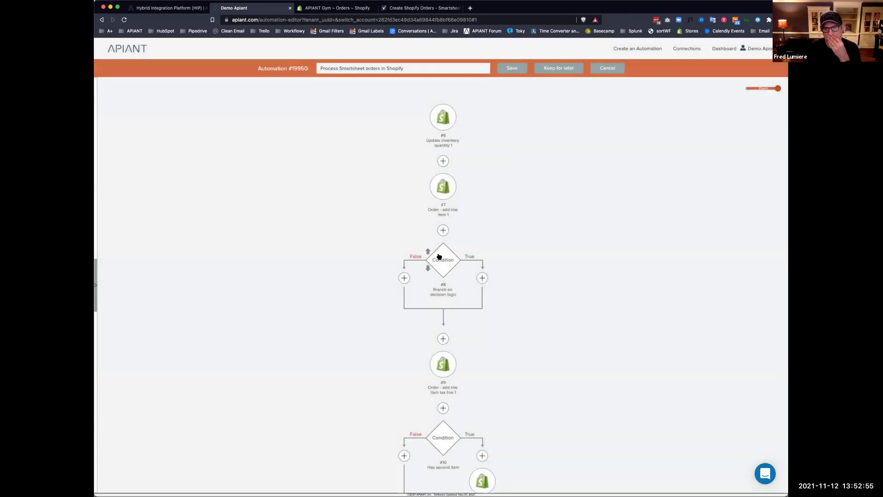
Rename the new condition as "Has tax 1" and move "Order - add line item tax line 1" into its true branch
{"action": "left_click", "coordinate": [449, 266]}
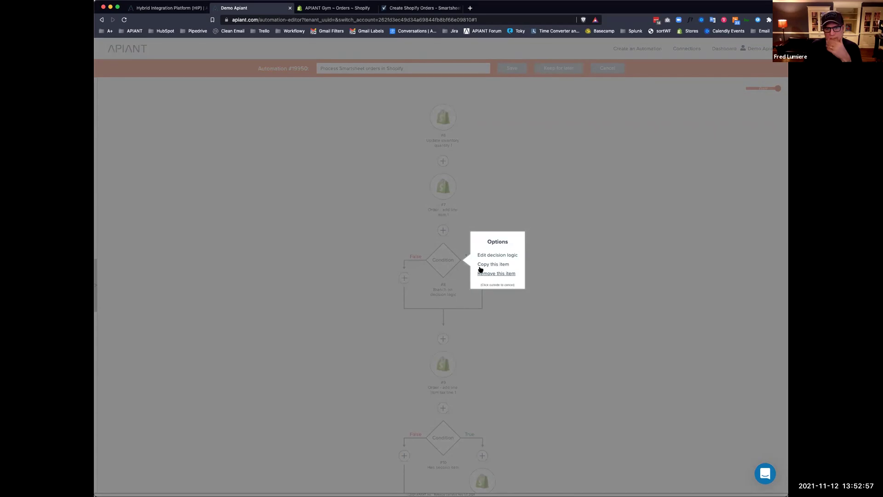
{"action": "left_click", "coordinate": [442, 259]}
{"action": "right_click", "coordinate": [441, 261]}
{"action": "left_click", "coordinate": [459, 285]}
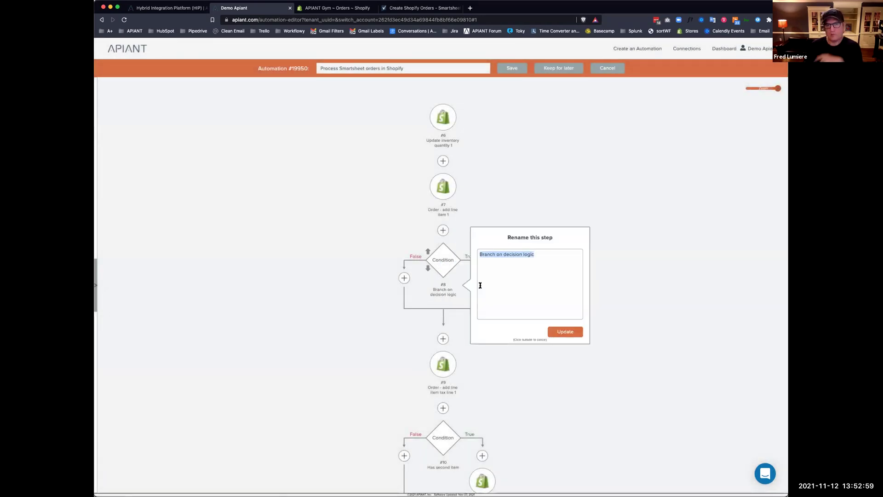
{"action": "type", "text": "Has tax 1"}
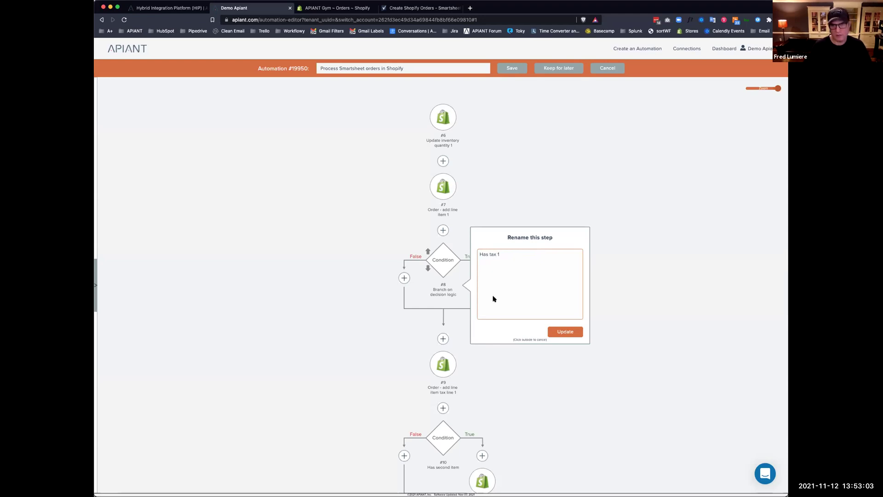
{"action": "left_click", "coordinate": [565, 332]}
{"action": "left_click", "coordinate": [425, 354]}
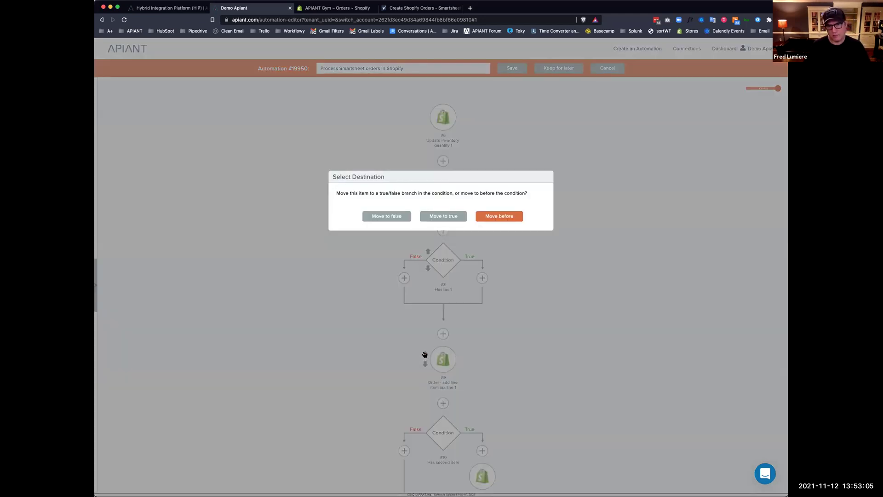
{"action": "left_click", "coordinate": [442, 218]}
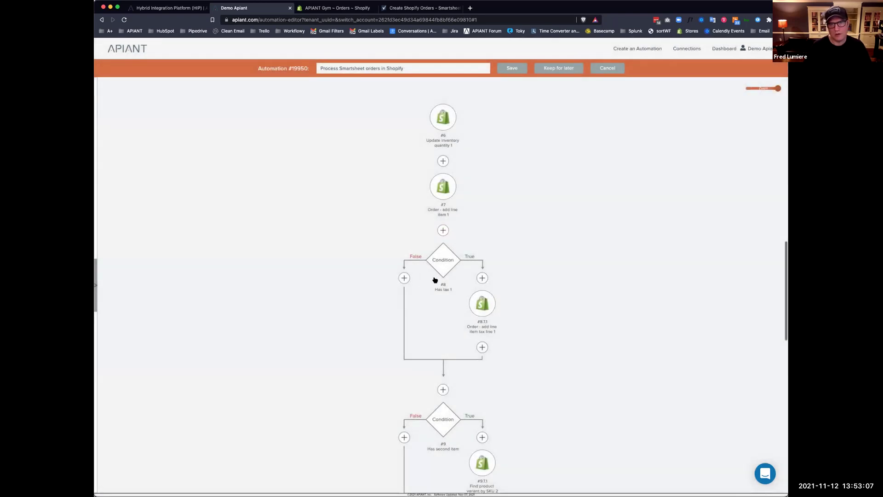
Try pasting a copy of the "Has tax 1" condition after "Order - add line item 2", and remove the pasted copy
{"action": "scroll", "coordinate": [508, 295], "scroll_direction": "down", "scroll_amount": 5}
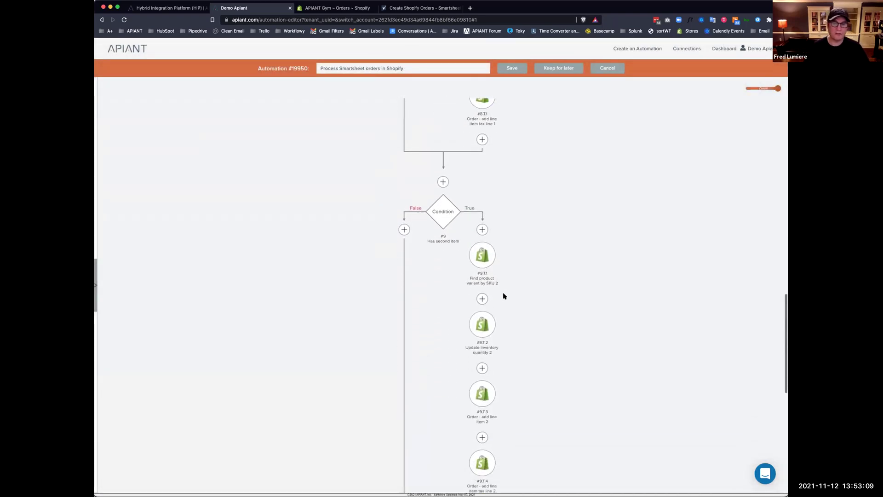
{"action": "scroll", "coordinate": [451, 265], "scroll_direction": "down", "scroll_amount": 4}
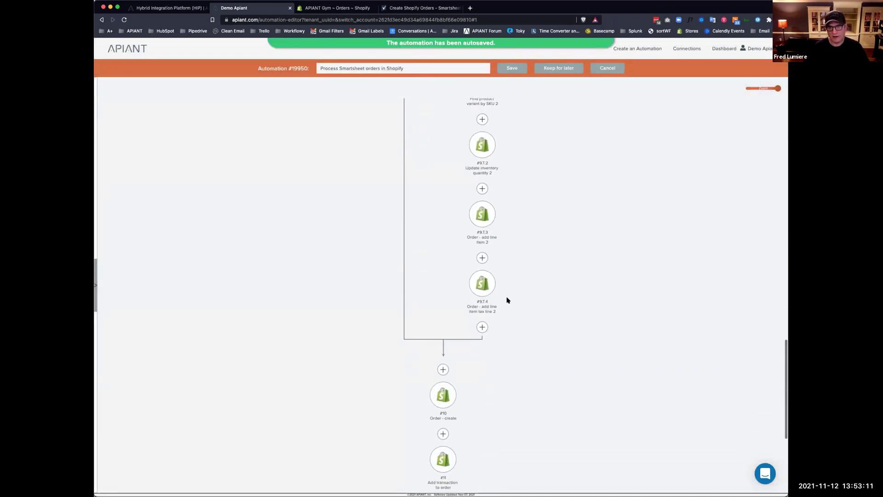
{"action": "scroll", "coordinate": [530, 270], "scroll_direction": "up", "scroll_amount": 9}
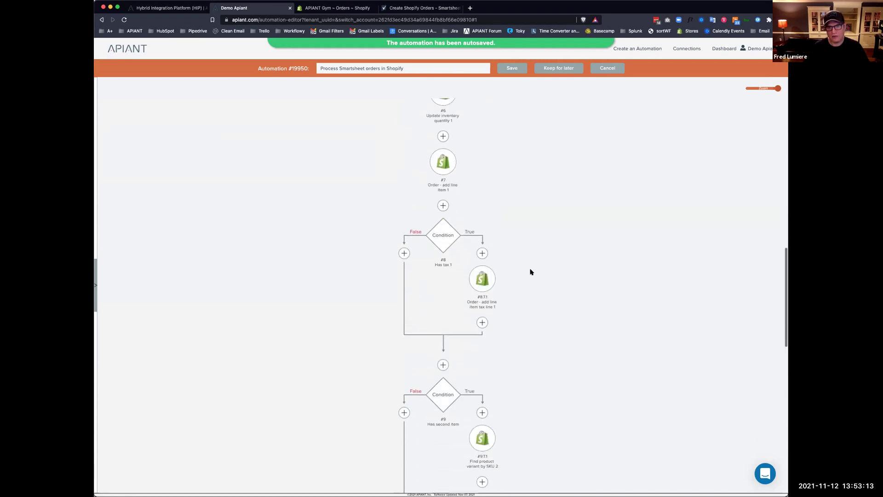
{"action": "scroll", "coordinate": [460, 239], "scroll_direction": "down", "scroll_amount": 1}
{"action": "left_click", "coordinate": [442, 207]}
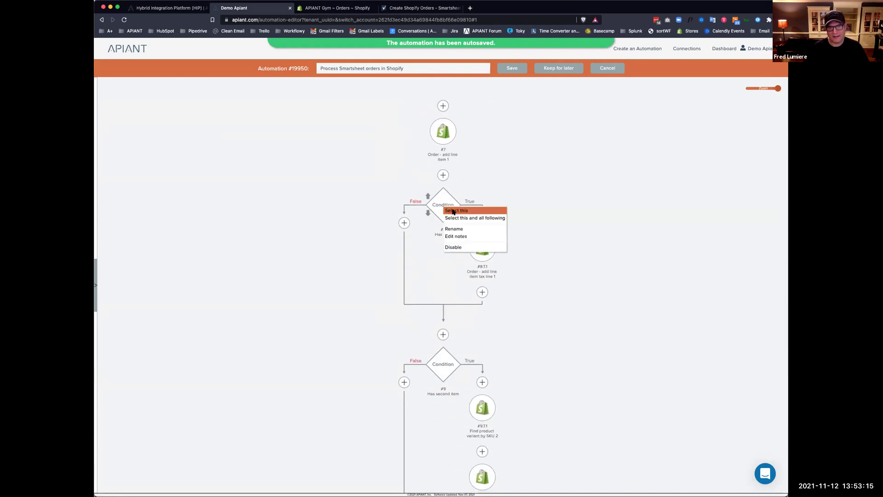
{"action": "left_click", "coordinate": [461, 213]}
{"action": "scroll", "coordinate": [573, 287], "scroll_direction": "down", "scroll_amount": 2}
{"action": "scroll", "coordinate": [572, 287], "scroll_direction": "down", "scroll_amount": 5}
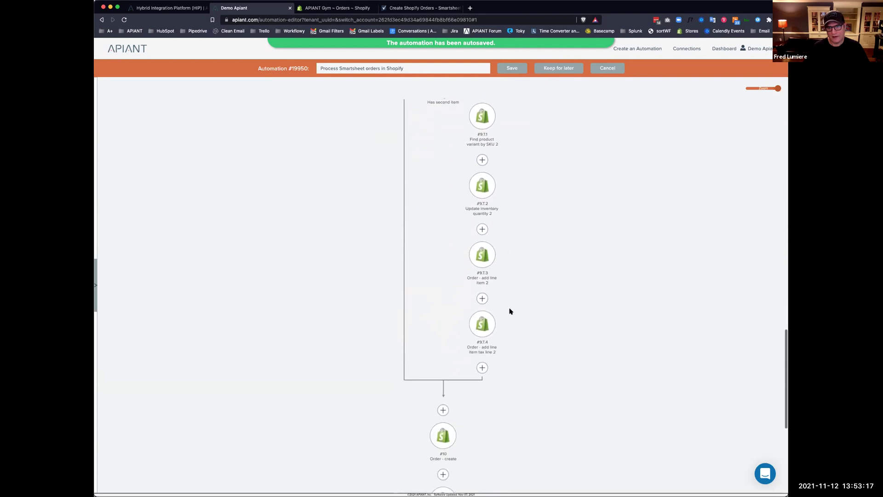
{"action": "left_click", "coordinate": [482, 299]}
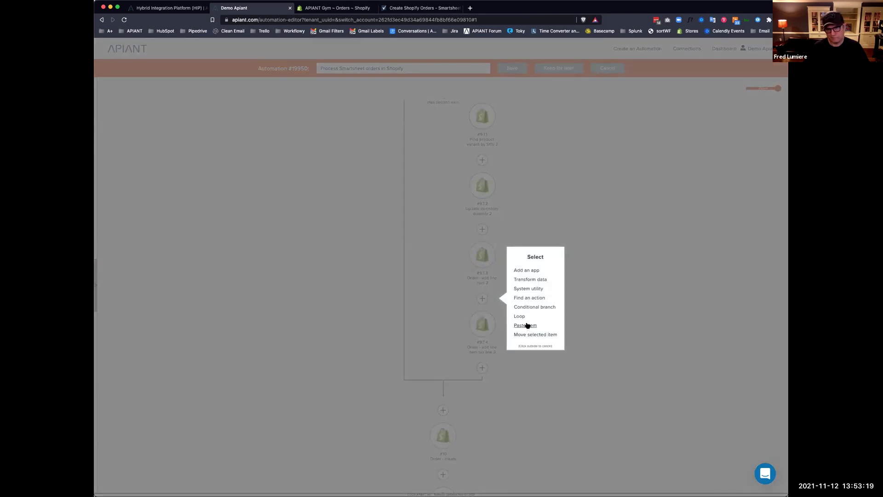
{"action": "left_click", "coordinate": [525, 325]}
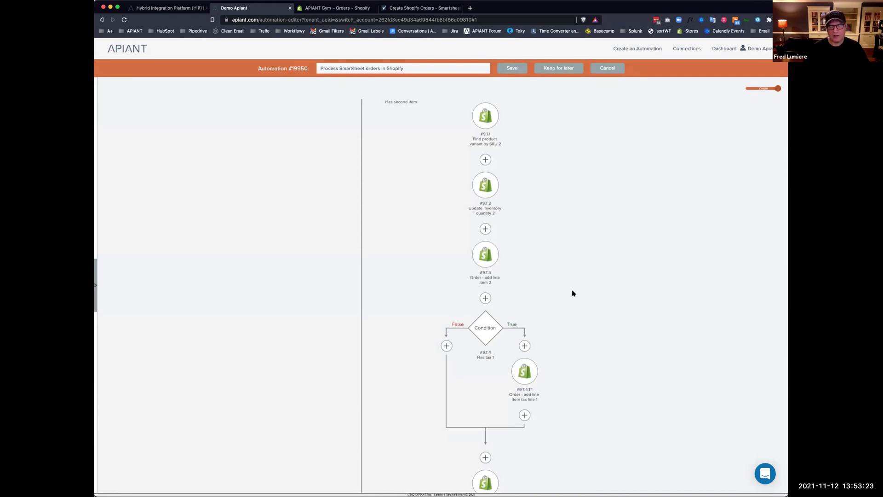
{"action": "scroll", "coordinate": [572, 291], "scroll_direction": "down", "scroll_amount": 2}
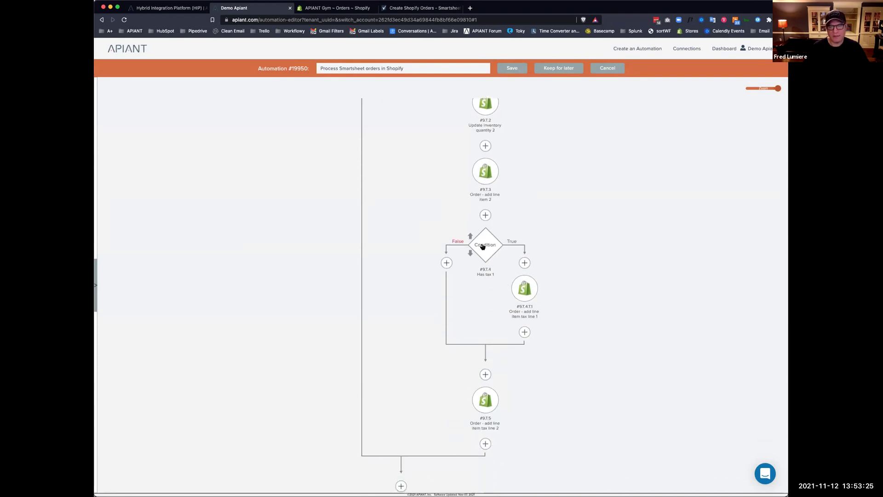
{"action": "left_click", "coordinate": [483, 246]}
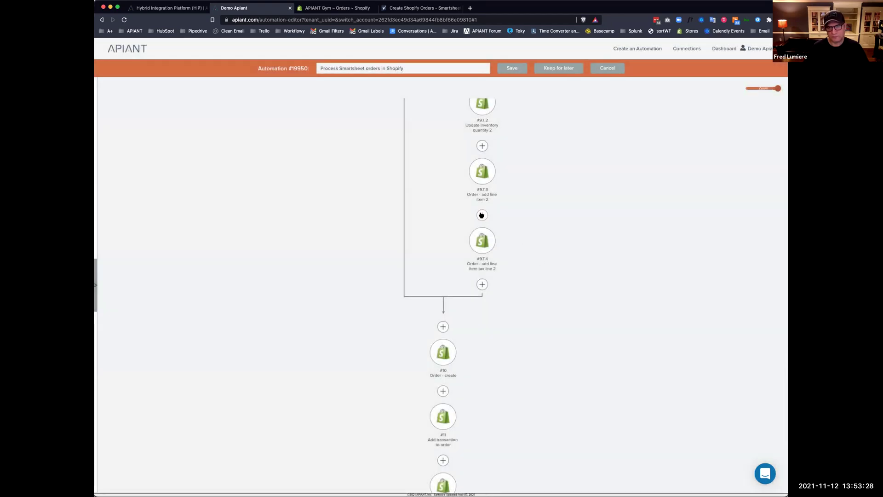
Insert a conditional branch between the "Order - add line item 2" and "Order - add line item tax line 2" actions
{"action": "left_click", "coordinate": [482, 215]}
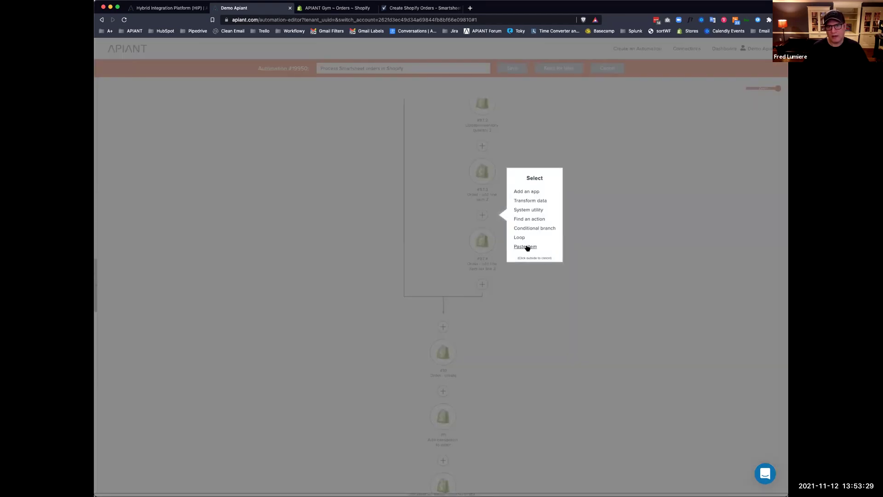
{"action": "left_click", "coordinate": [527, 229]}
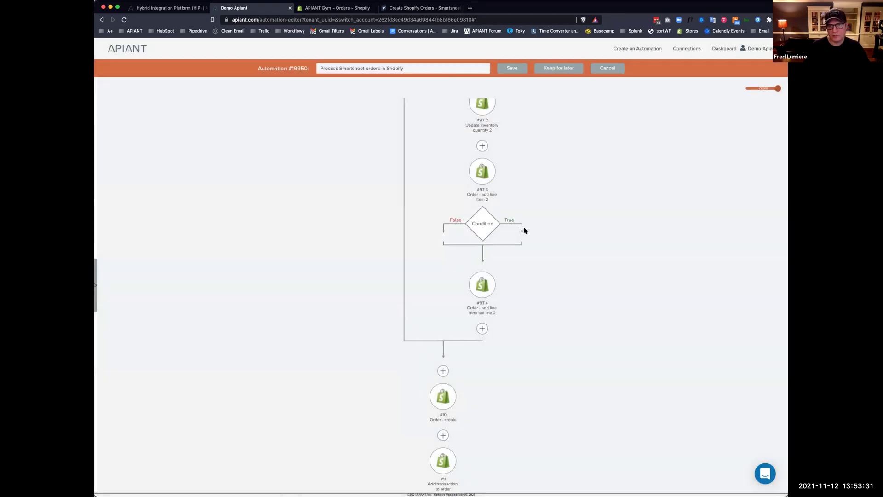
{"action": "left_click", "coordinate": [493, 233]}
Set the condition to Updated row "Tax rate 2" Is not empty and save it without moving the subsequent steps
{"action": "left_click", "coordinate": [299, 115]}
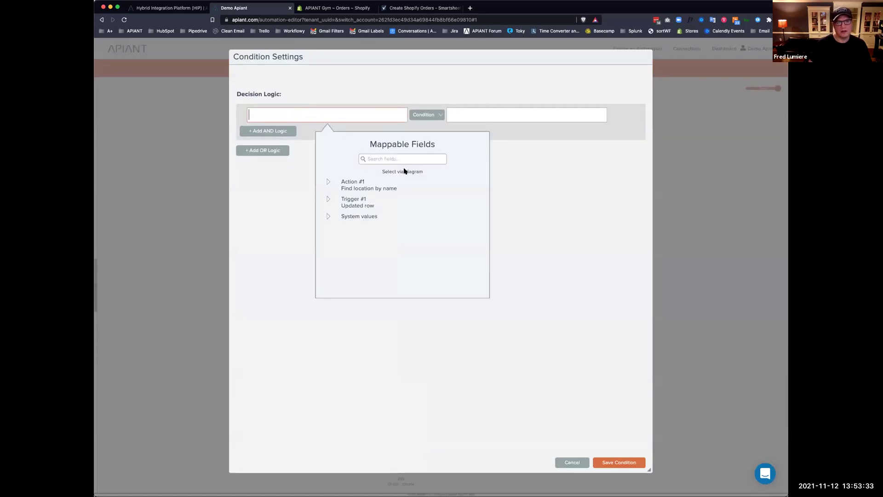
{"action": "left_click", "coordinate": [384, 159]}
{"action": "type", "text": "tax"}
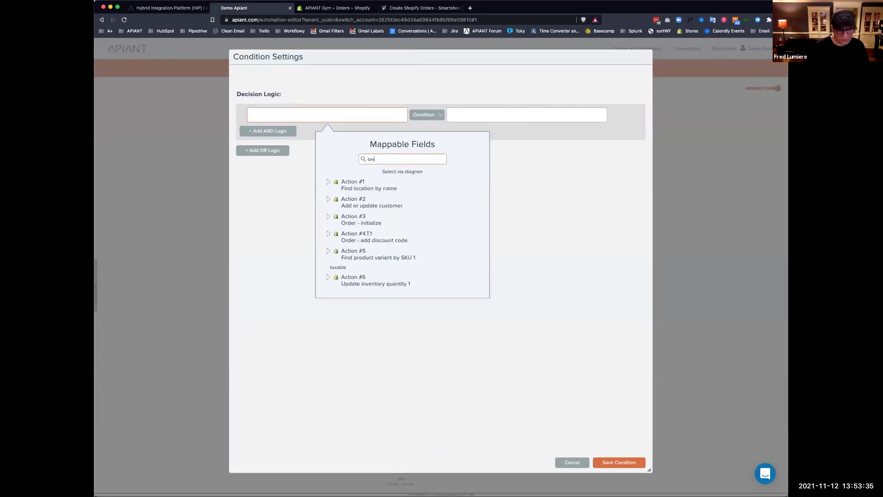
{"action": "scroll", "coordinate": [388, 233], "scroll_direction": "down", "scroll_amount": 5}
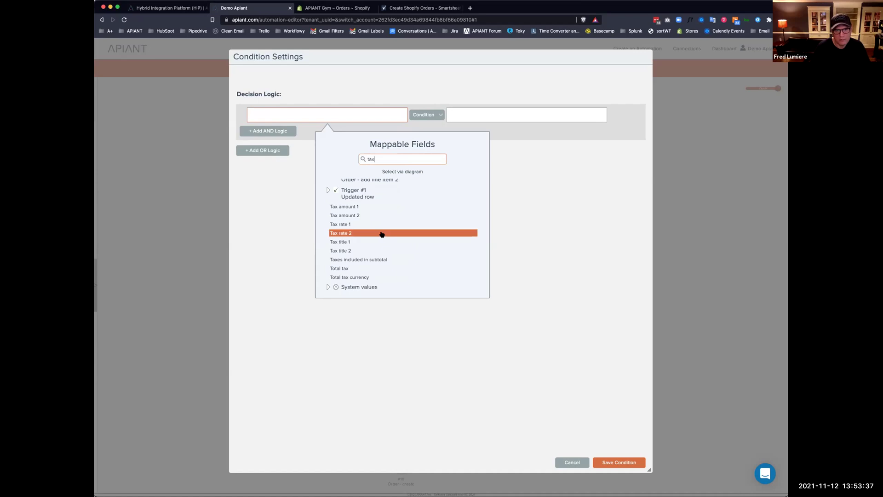
{"action": "left_click", "coordinate": [370, 233]}
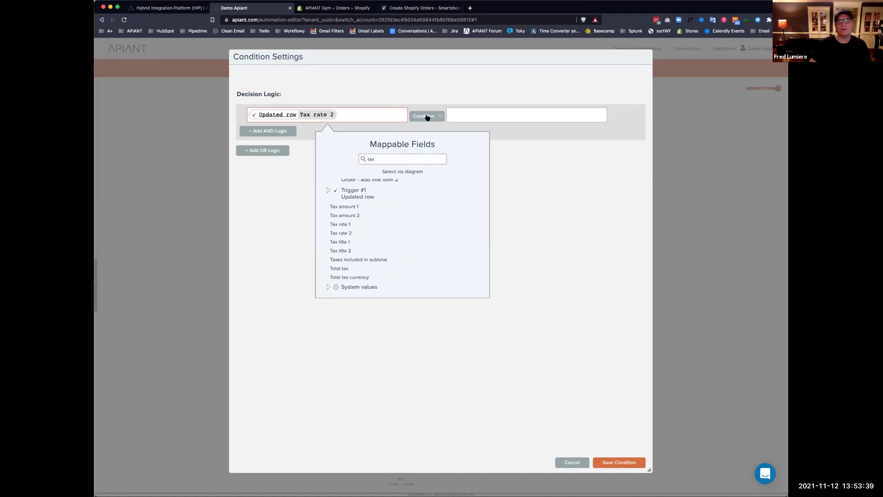
{"action": "left_click", "coordinate": [427, 117]}
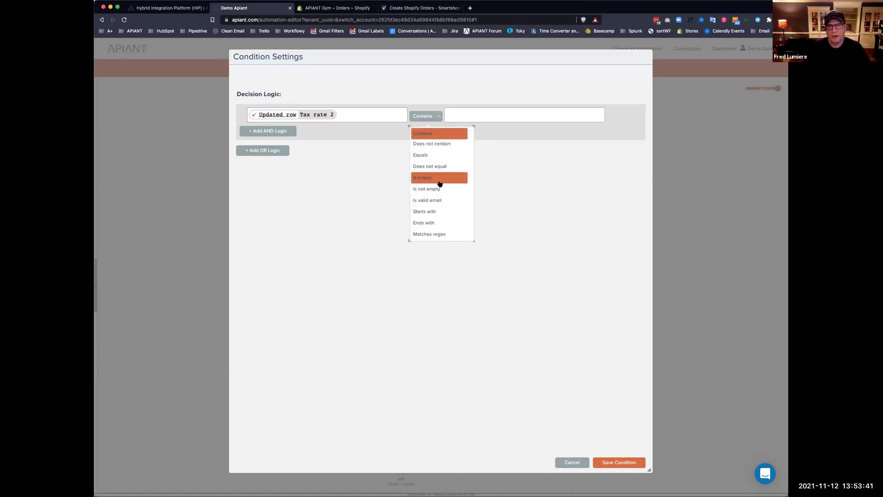
{"action": "left_click", "coordinate": [439, 189]}
{"action": "left_click", "coordinate": [609, 464]}
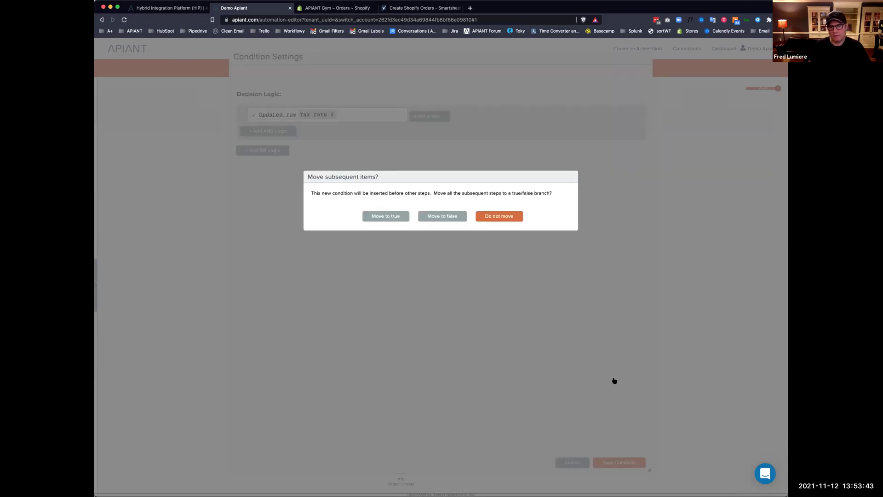
{"action": "left_click", "coordinate": [494, 219]}
Rename the new condition in the second-item branch as "Has tax 2"
{"action": "left_click", "coordinate": [481, 252]}
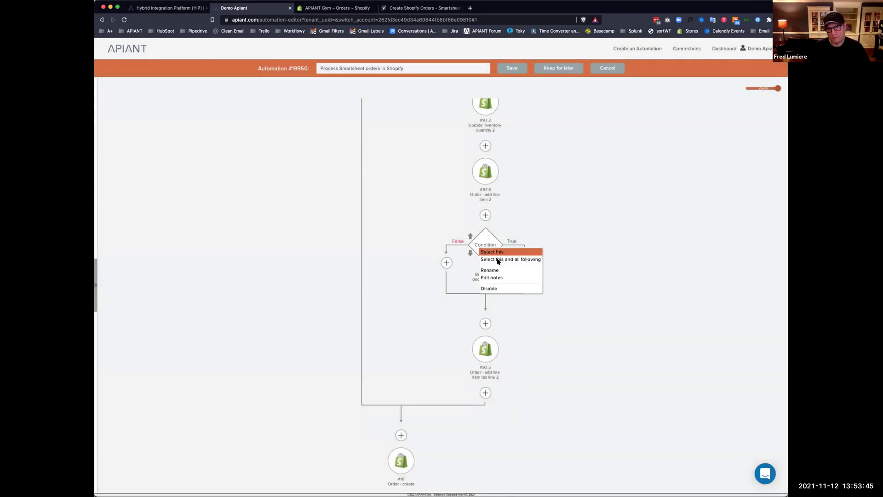
{"action": "left_click", "coordinate": [508, 272]}
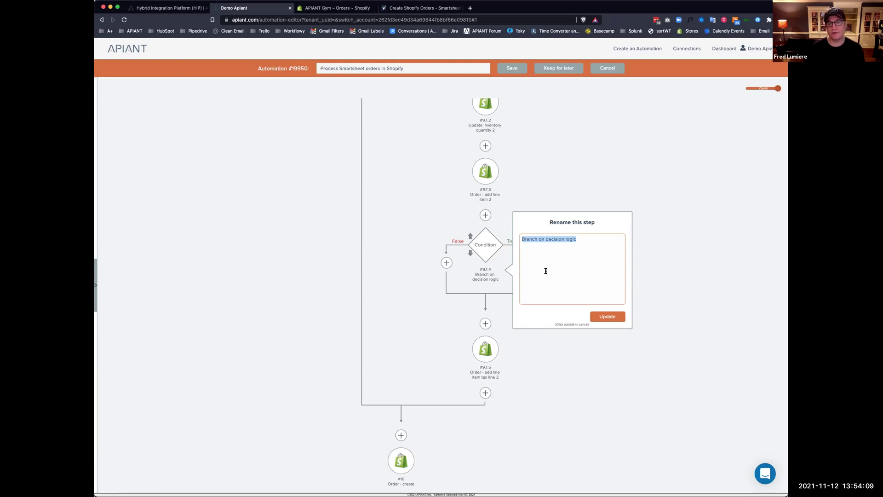
{"action": "type", "text": "Has tax 2"}
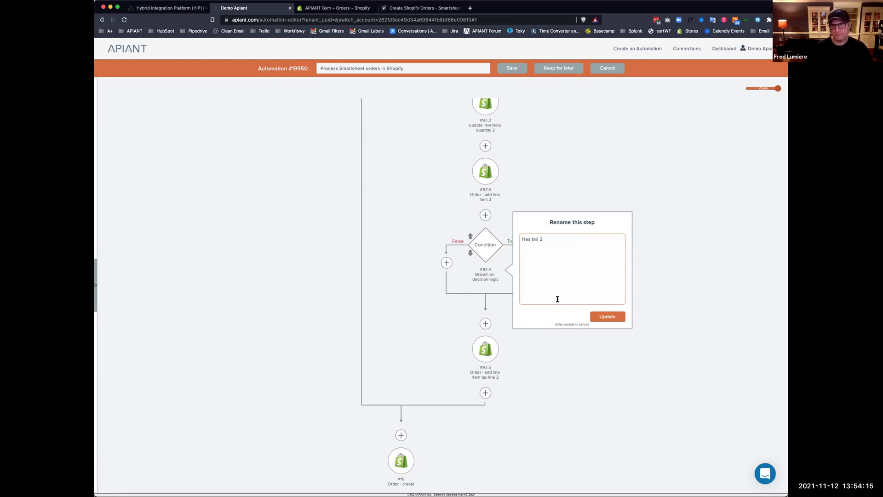
{"action": "left_click", "coordinate": [607, 317]}
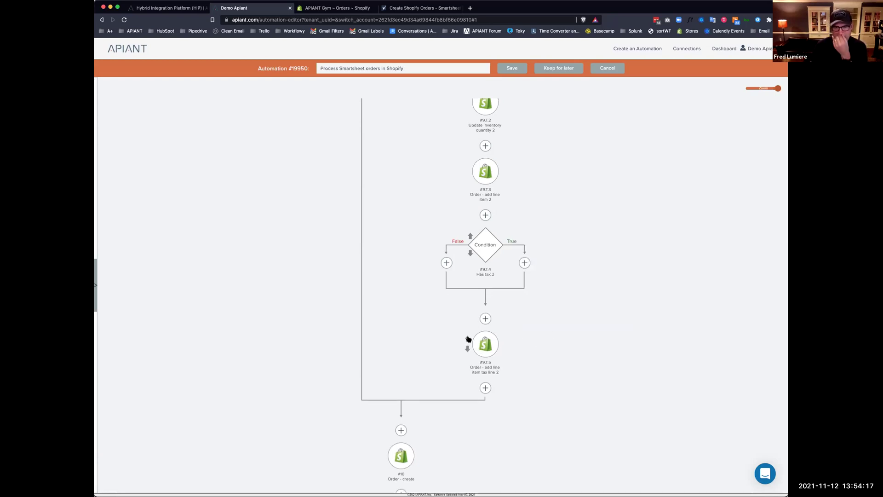
Move "Order - add line item tax line 2" into the "Has tax 2" true branch and save the automation as version "Added conditional to check for tax"
{"action": "left_click", "coordinate": [467, 339]}
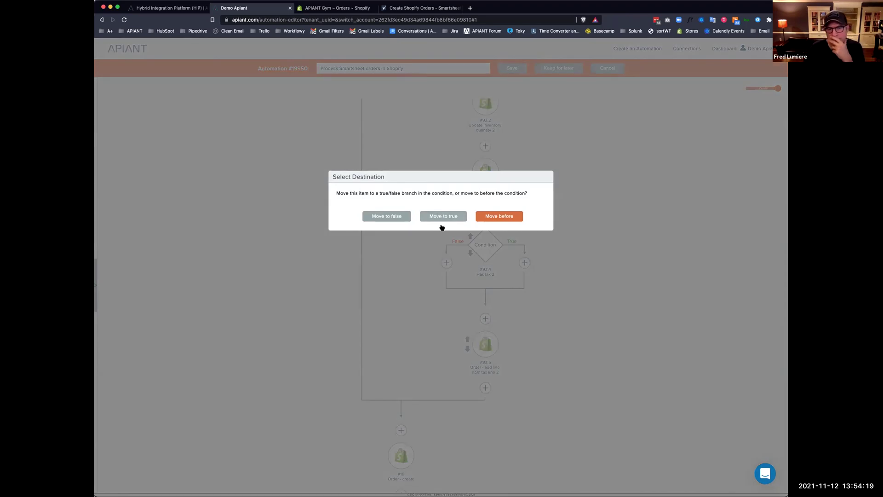
{"action": "left_click", "coordinate": [442, 220]}
{"action": "left_click", "coordinate": [510, 68]}
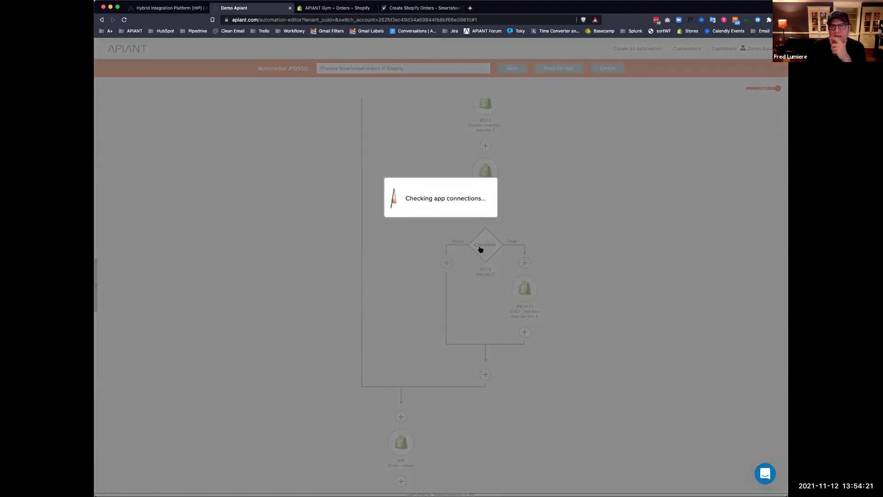
{"action": "type", "text": "A"}
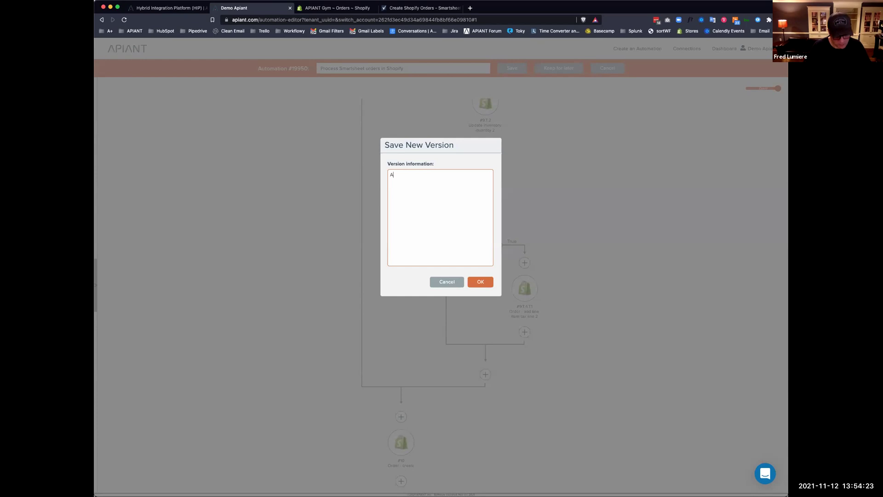
{"action": "type", "text": "dded conditional to check for tax"}
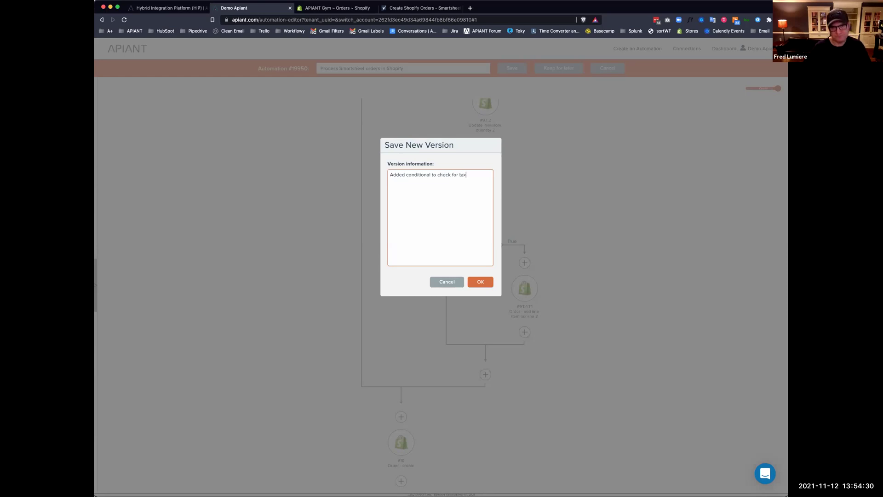
{"action": "left_click", "coordinate": [491, 283]}
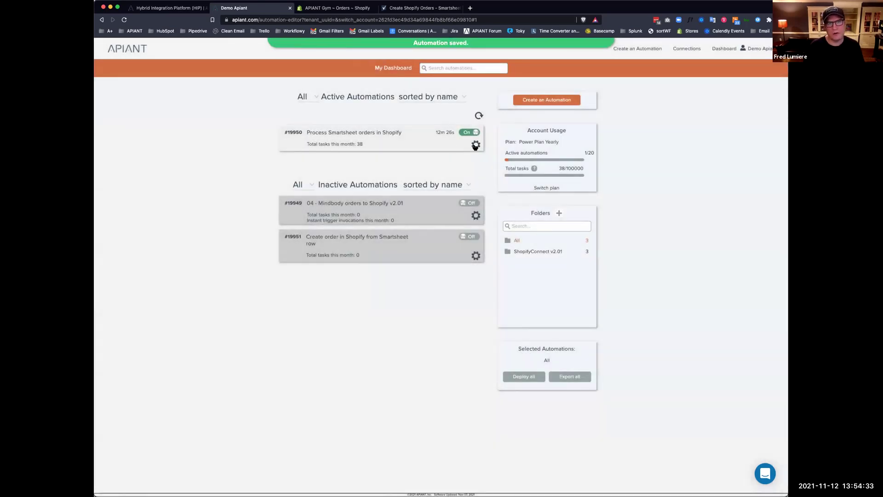
Review the version history of the "Process Smartsheet orders in Shopify" automation and close it
{"action": "left_click", "coordinate": [476, 144]}
{"action": "mouse_move", "coordinate": [491, 183]}
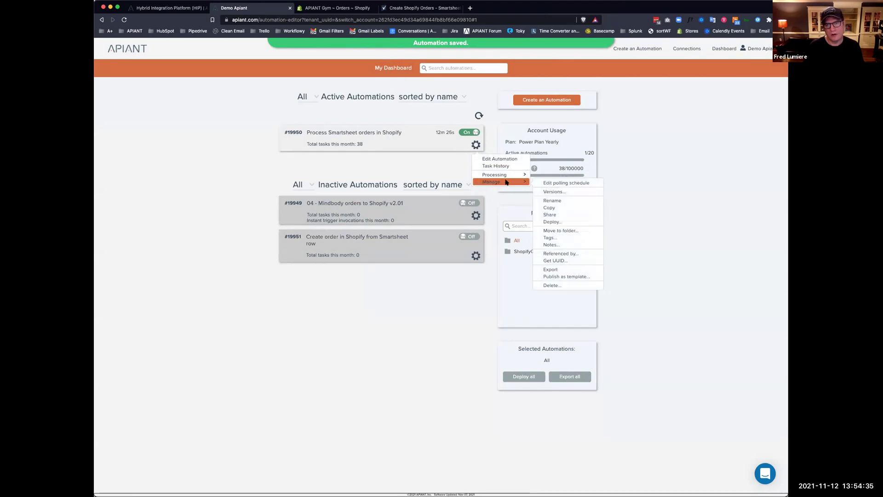
{"action": "left_click", "coordinate": [554, 192]}
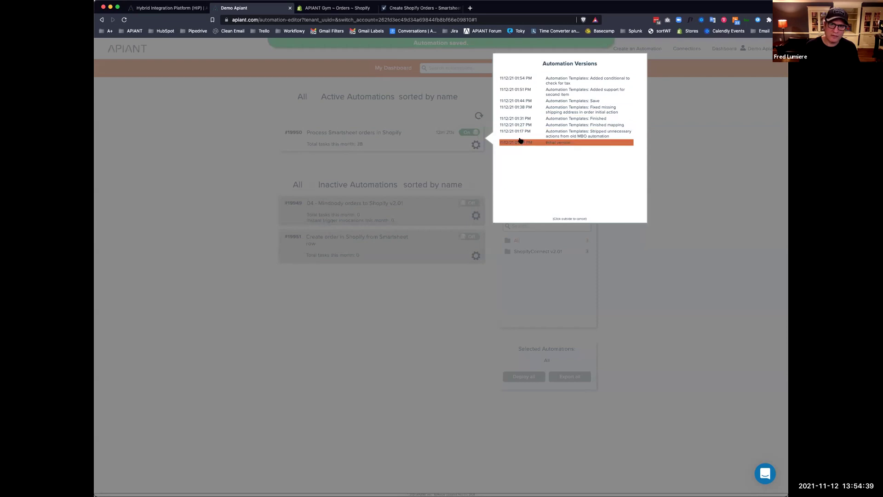
{"action": "left_click", "coordinate": [708, 174]}
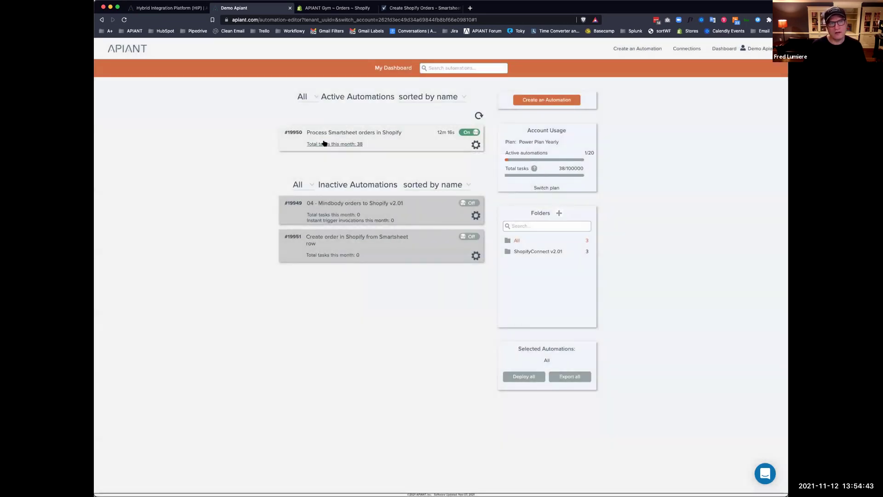
Filter the automation's execution history to Errors and open the data rows of the failed 13:51:30 execution
{"action": "left_click", "coordinate": [357, 143]}
{"action": "left_click", "coordinate": [471, 102]}
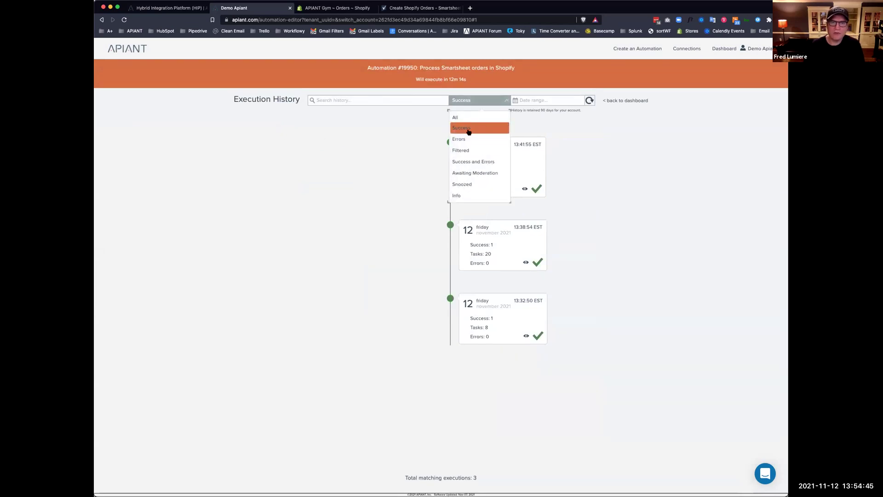
{"action": "left_click", "coordinate": [466, 138]}
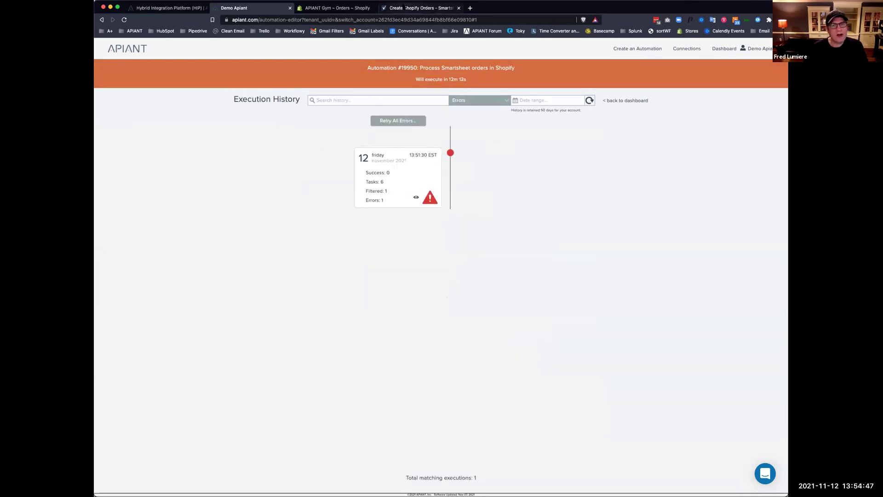
{"action": "left_click", "coordinate": [385, 177]}
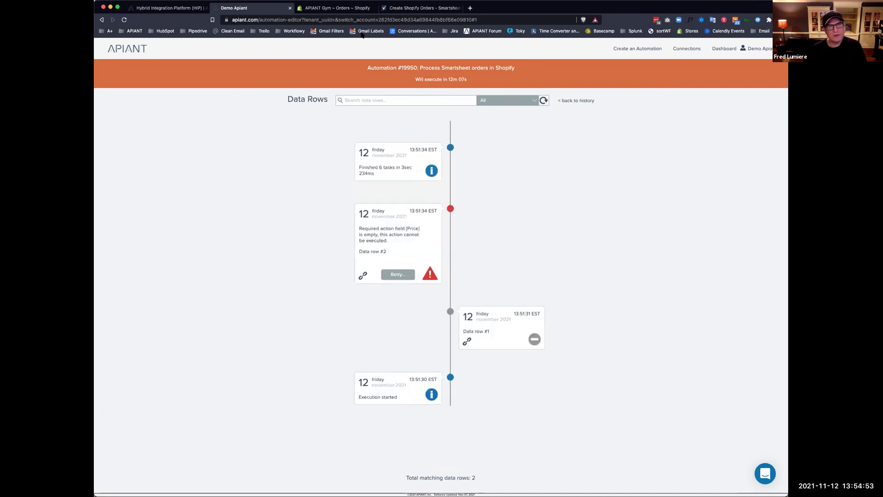
Retry the failed data row #2 by re-using the stored data and starting at the first action
{"action": "left_click", "coordinate": [397, 274]}
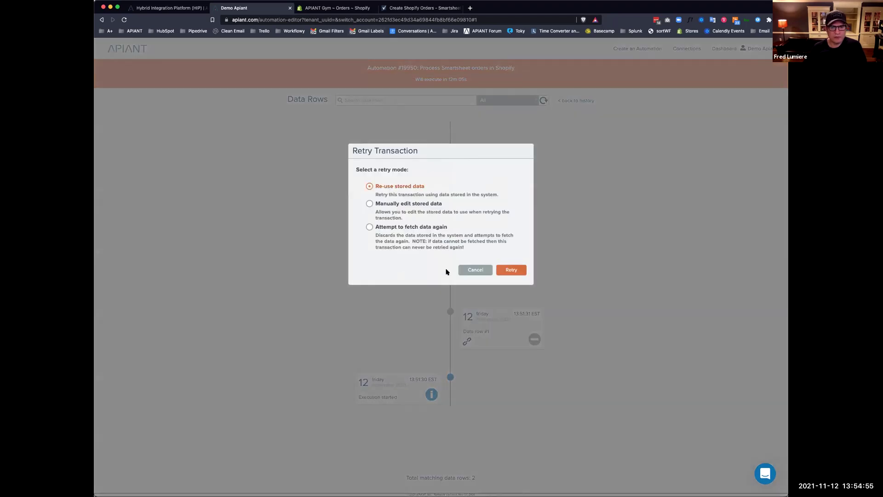
{"action": "left_click", "coordinate": [508, 269]}
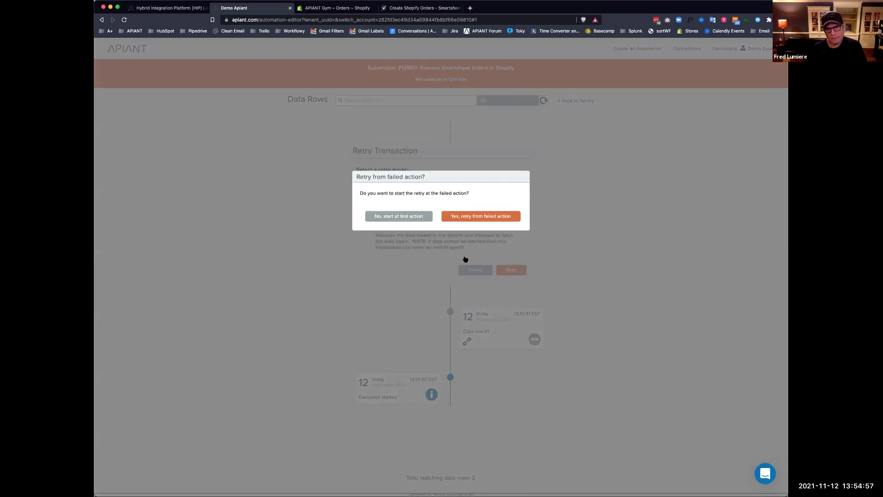
{"action": "left_click", "coordinate": [395, 216]}
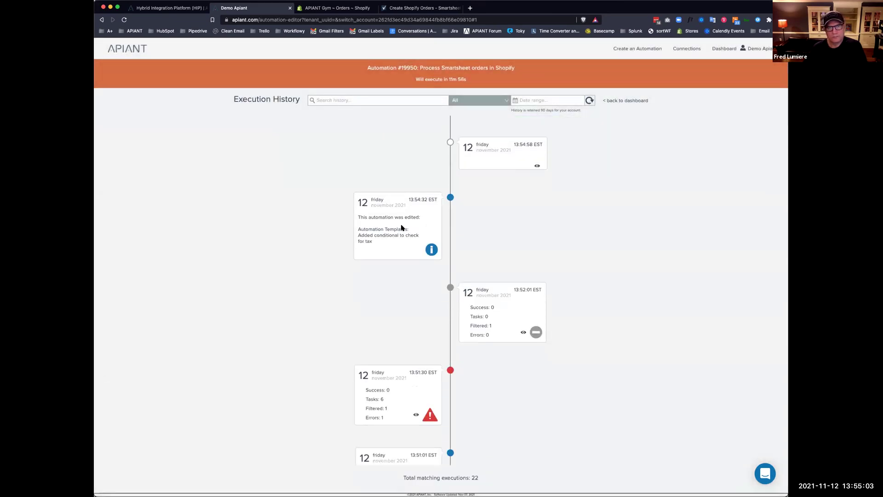
Open the retried execution's failed data row and examine the details of "Find product variant by SKU 2" and "Update inventory quantity 2"
{"action": "left_click", "coordinate": [382, 169]}
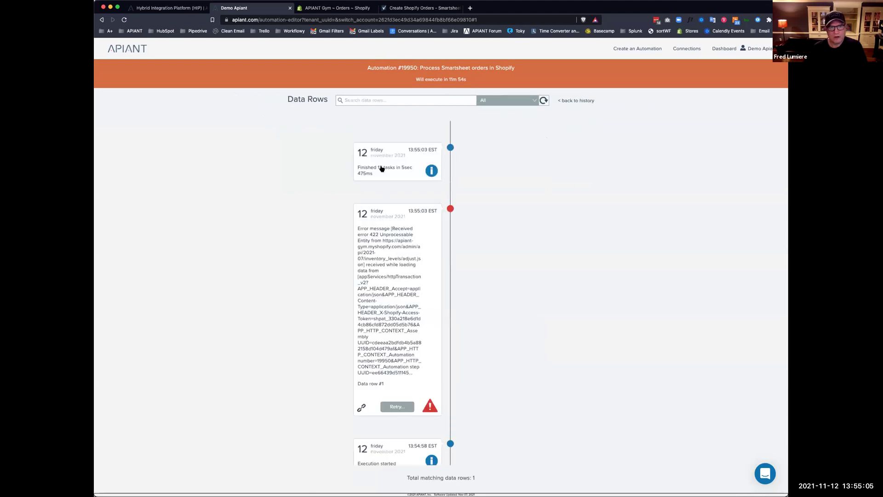
{"action": "left_click", "coordinate": [388, 292]}
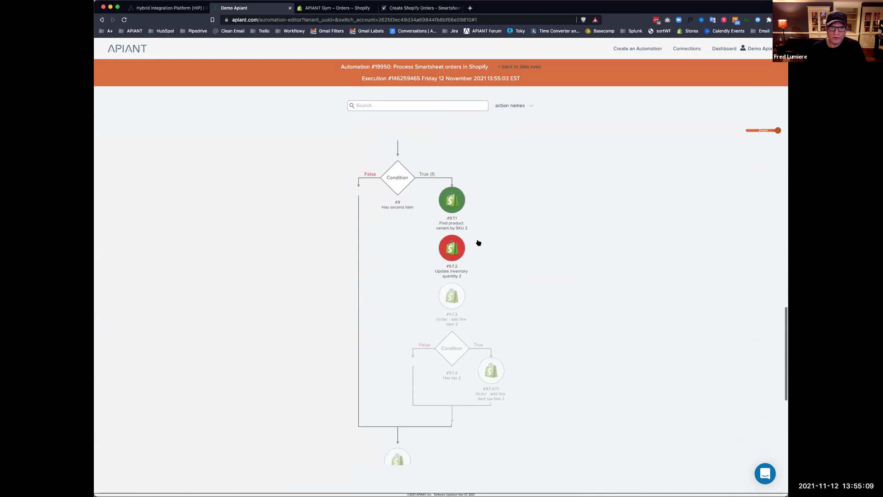
{"action": "left_click", "coordinate": [450, 198]}
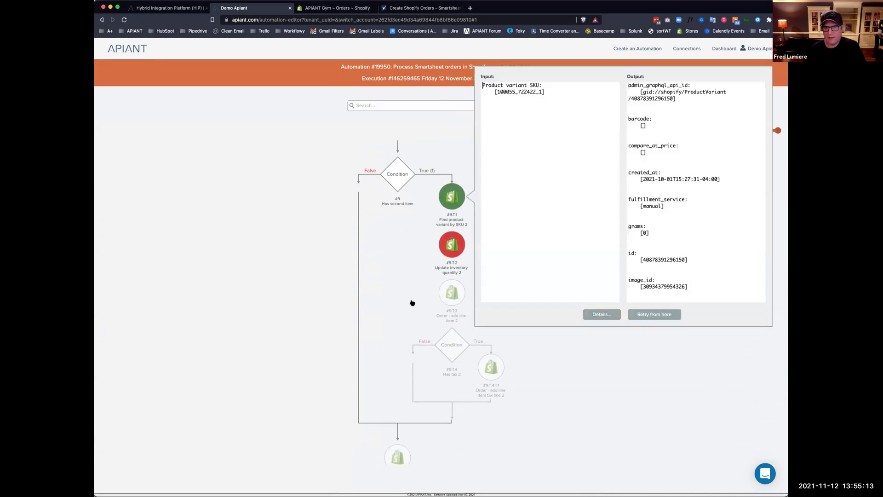
{"action": "left_click", "coordinate": [451, 245]}
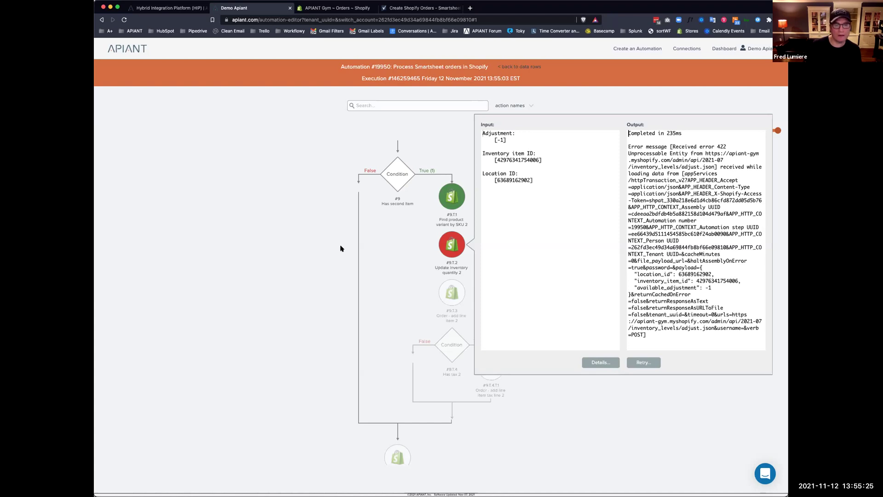
{"action": "left_click", "coordinate": [311, 254]}
Copy the product variant SKU from the input data of "Find product variant by SKU 2"
{"action": "scroll", "coordinate": [525, 222], "scroll_direction": "up", "scroll_amount": 1}
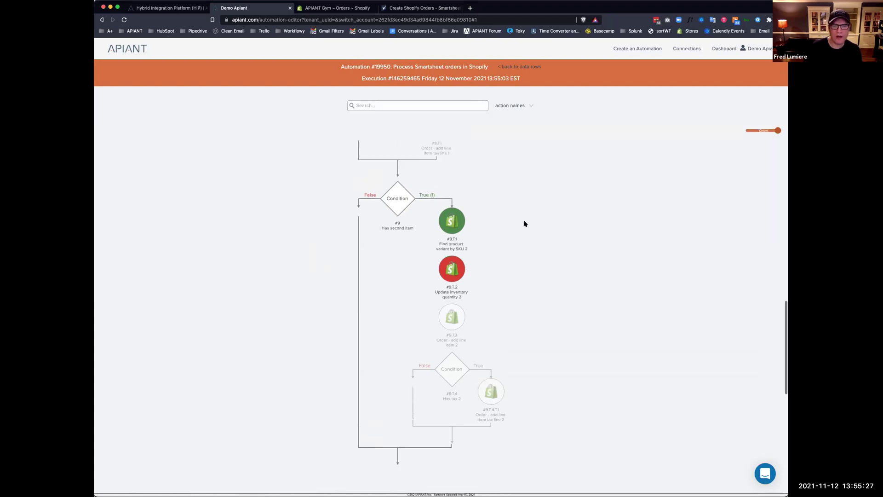
{"action": "left_click", "coordinate": [457, 228]}
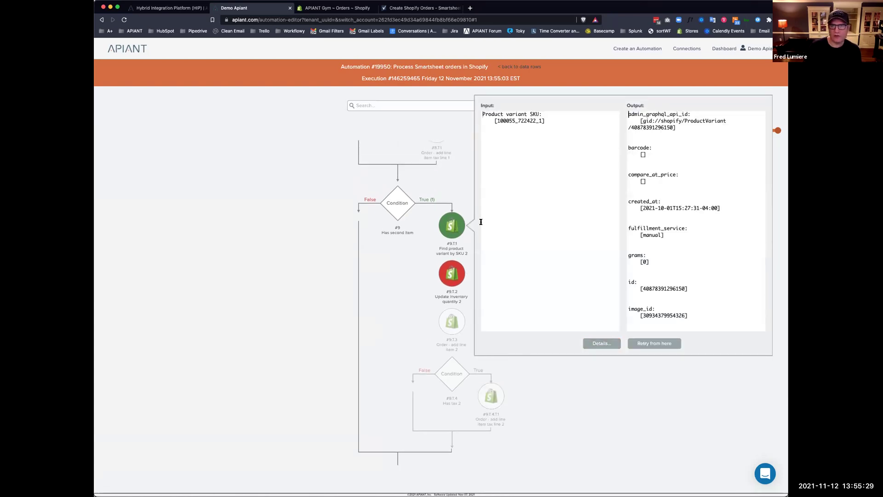
{"action": "left_click_drag", "start_coordinate": [544, 120], "coordinate": [496, 121]}
{"action": "key", "text": "super+c"}
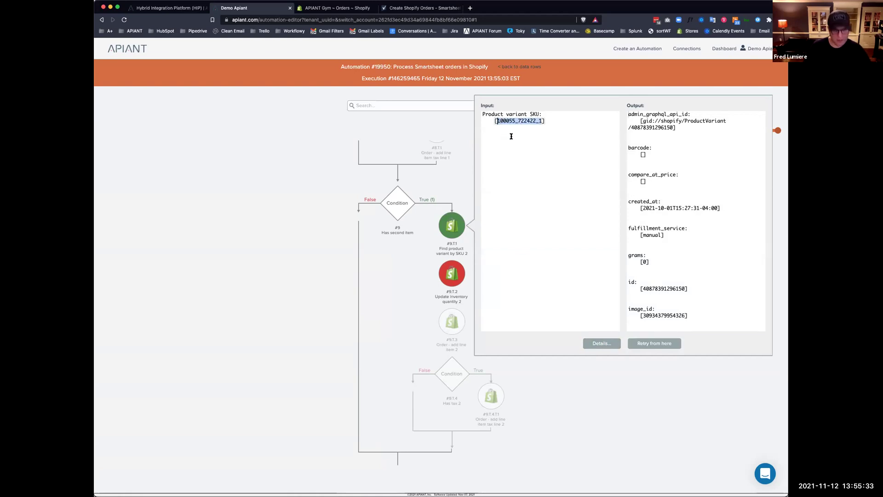
Open Shopify's product list in a new tab, search for SKU 100055_722422_1 and open the "5 Class Pack" product
{"action": "left_click", "coordinate": [329, 13]}
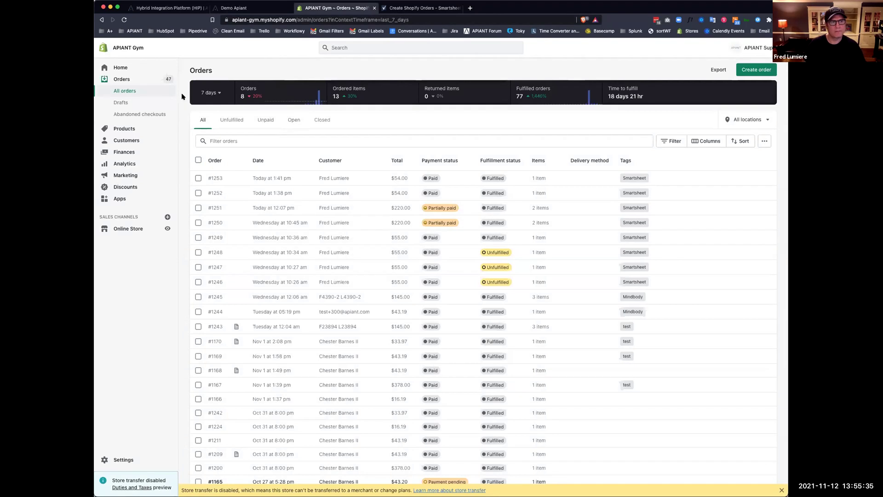
{"action": "left_click", "coordinate": [120, 131], "text": "super"}
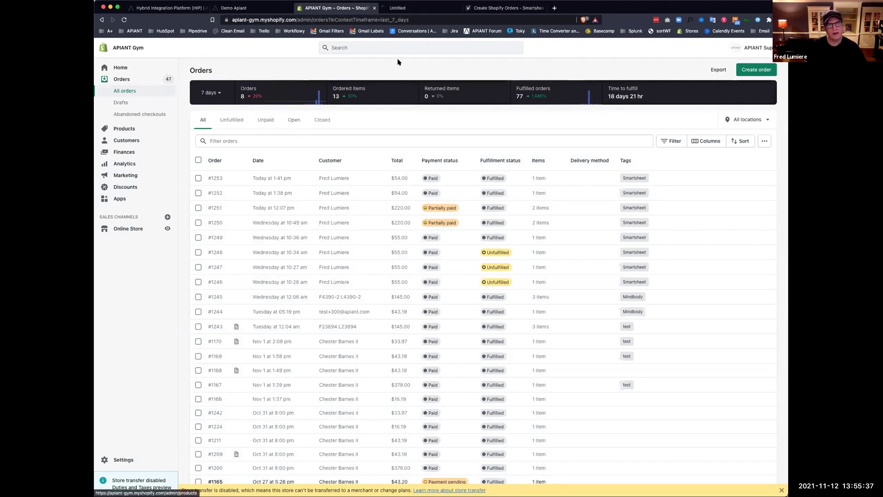
{"action": "left_click", "coordinate": [415, 10]}
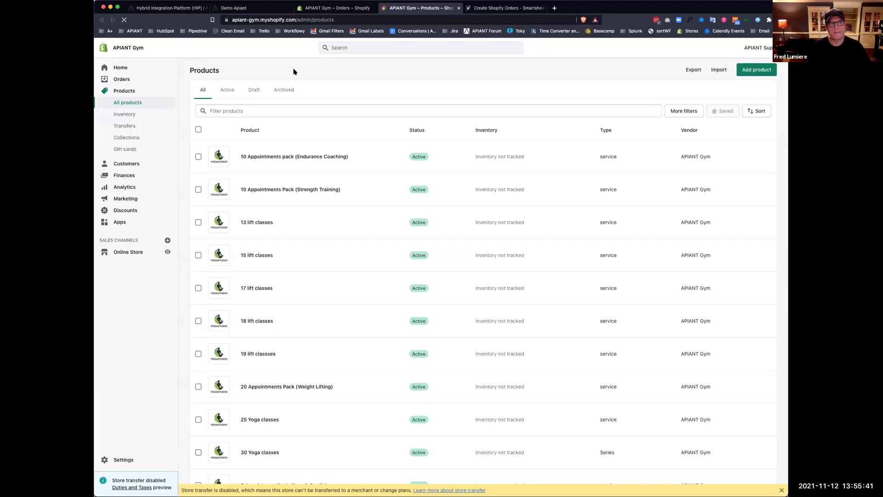
{"action": "left_click", "coordinate": [252, 111]}
{"action": "key", "text": "super+v"}
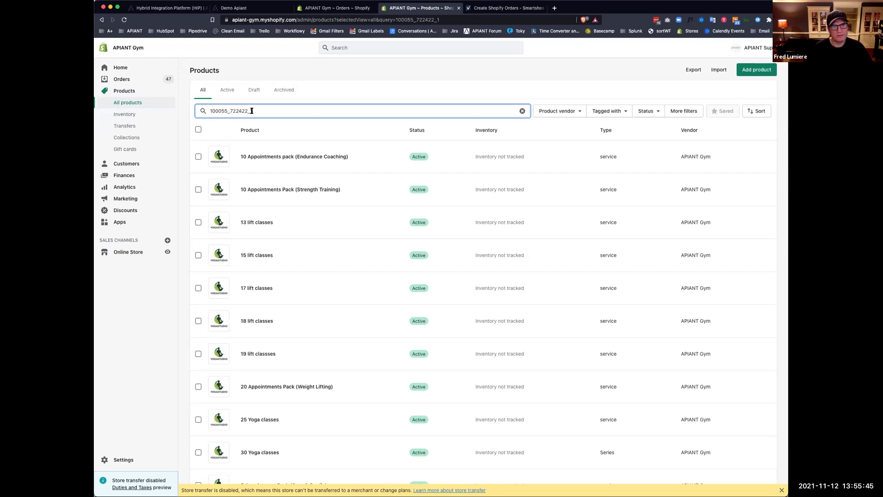
{"action": "left_click", "coordinate": [253, 157]}
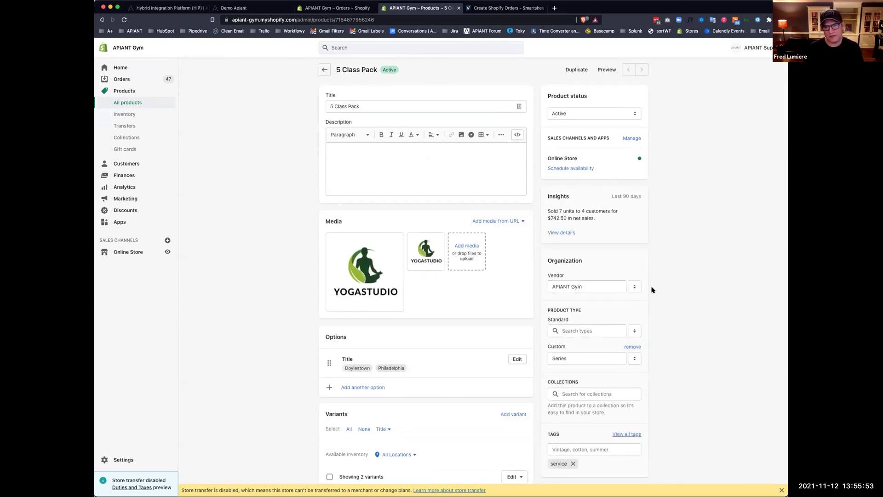
Open the Doylestown variant with SKU 100055_722422_1 and check its inventory and quantity tracking settings
{"action": "scroll", "coordinate": [651, 290], "scroll_direction": "down", "scroll_amount": 5}
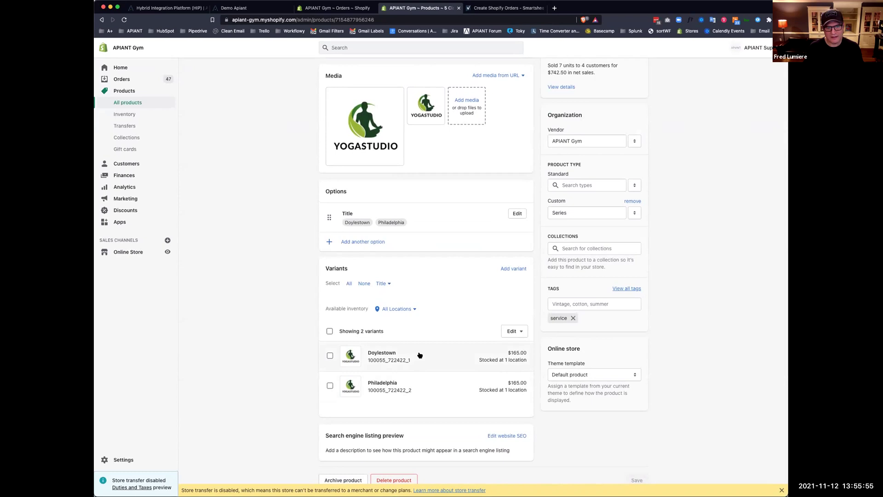
{"action": "left_click", "coordinate": [440, 358]}
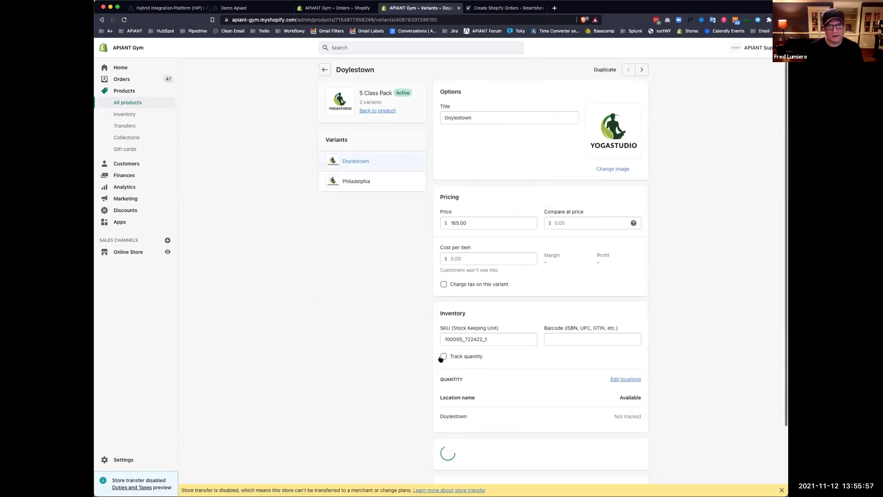
{"action": "scroll", "coordinate": [525, 325], "scroll_direction": "down", "scroll_amount": 1}
{"action": "scroll", "coordinate": [524, 324], "scroll_direction": "down", "scroll_amount": 1}
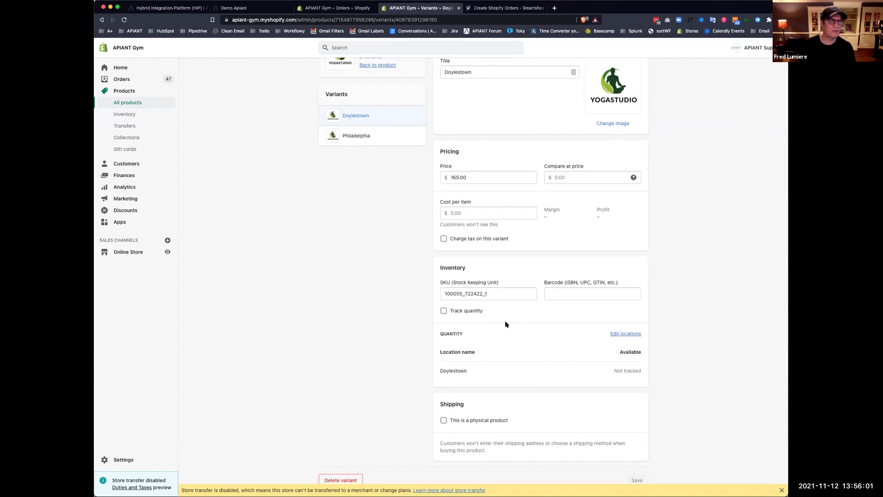
{"action": "scroll", "coordinate": [513, 329], "scroll_direction": "up", "scroll_amount": 2}
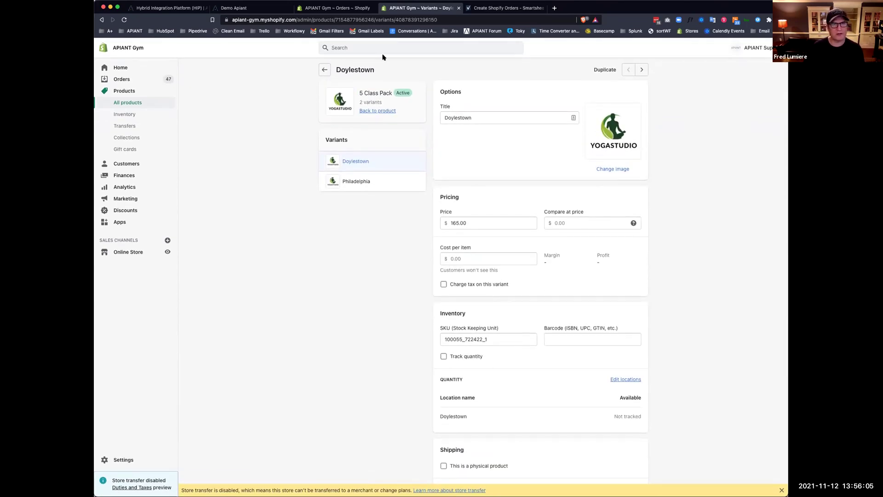
Switch back to the APIANT execution view and reopen the details of "Find product variant by SKU 2"
{"action": "left_click", "coordinate": [237, 10]}
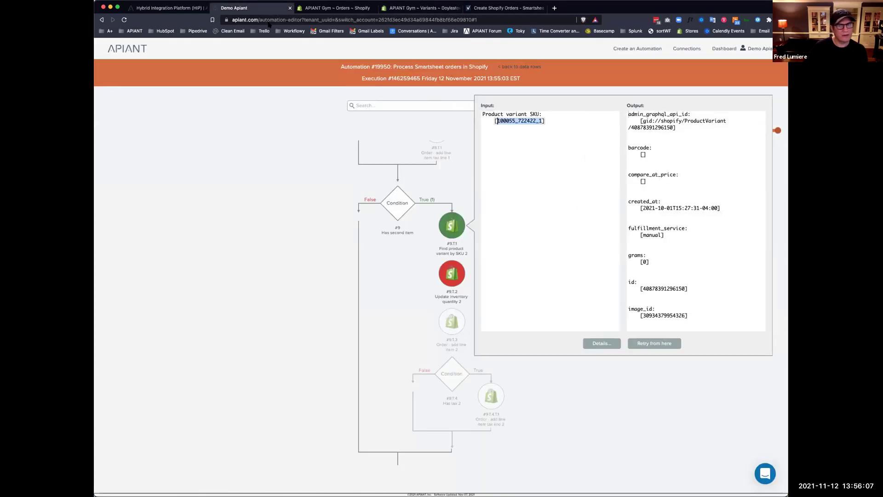
{"action": "left_click", "coordinate": [593, 389]}
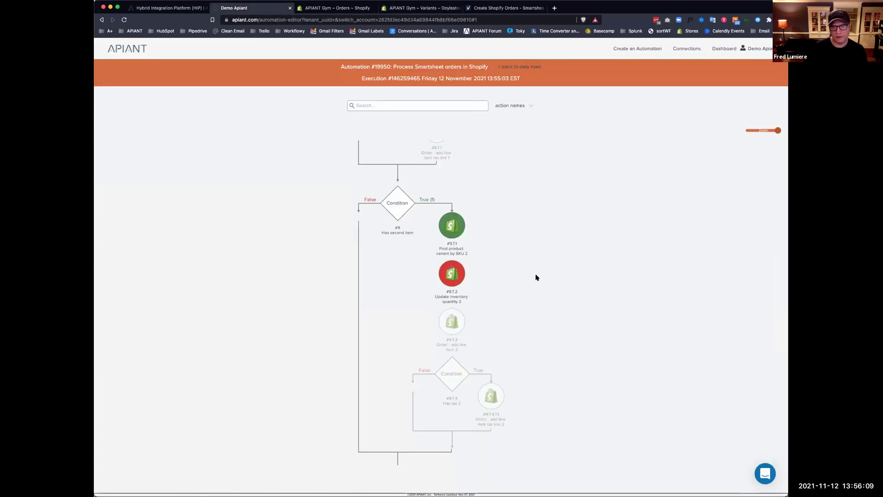
{"action": "left_click", "coordinate": [458, 230]}
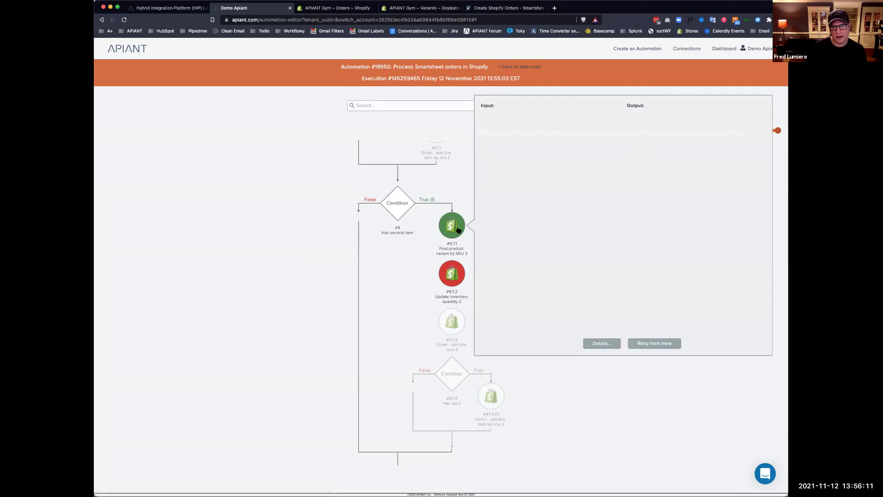
Switch to the "Create Shopify Orders" sheet in Smartsheet and check the second-item values in row 2, including SKU 2 and Type 2
{"action": "left_click", "coordinate": [488, 9]}
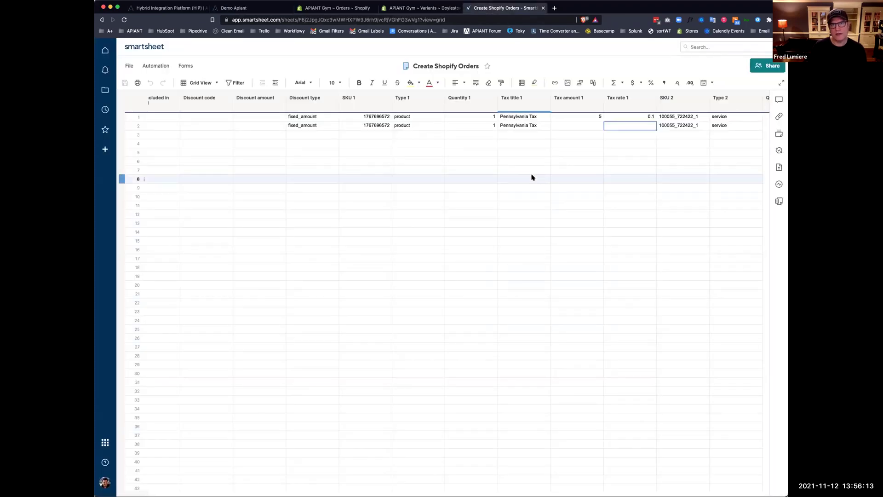
{"action": "key", "text": "Right"}
{"action": "key", "text": "Left"}
{"action": "key", "text": "Right"}
{"action": "key", "text": "Right"}
{"action": "key", "text": "Right"}
{"action": "key", "text": "Right"}
{"action": "key", "text": "Right"}
{"action": "key", "text": "Left"}
{"action": "key", "text": "Left"}
{"action": "key", "text": "Left"}
{"action": "key", "text": "Left"}
{"action": "key", "text": "Right"}
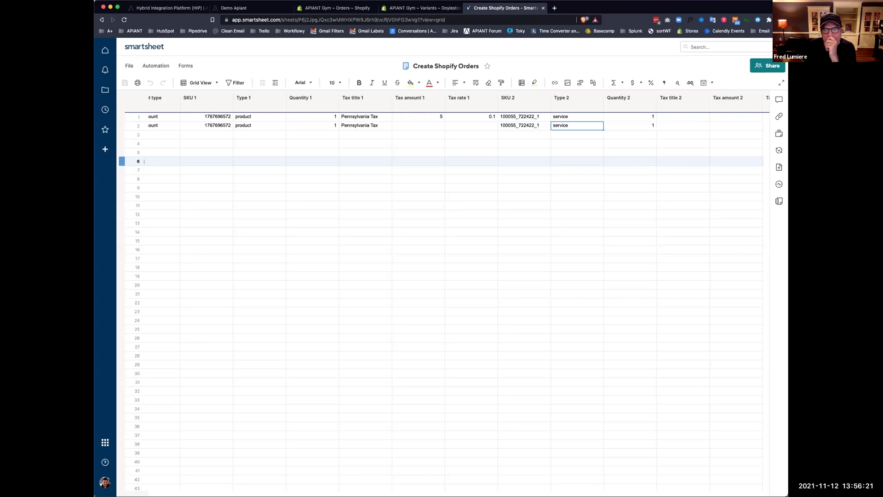
Compare the first item's SKU, type, quantity and tax values in row 2 with SKU 2 and Type 2
{"action": "key", "text": "Up"}
{"action": "key", "text": "Down"}
{"action": "key", "text": "Left"}
{"action": "key", "text": "Left"}
{"action": "key", "text": "Left"}
{"action": "key", "text": "Left"}
{"action": "key", "text": "Left"}
{"action": "key", "text": "Left"}
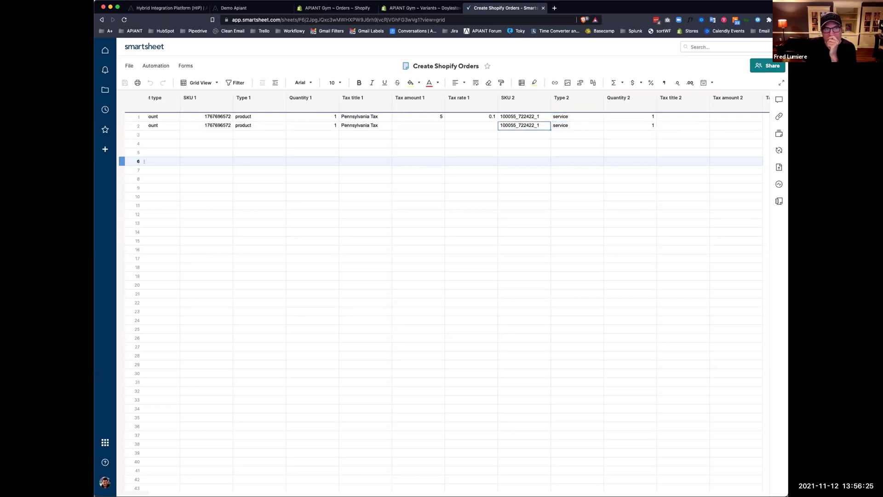
{"action": "key", "text": "Right"}
{"action": "key", "text": "Right"}
{"action": "key", "text": "Right"}
{"action": "key", "text": "Right"}
{"action": "key", "text": "Right"}
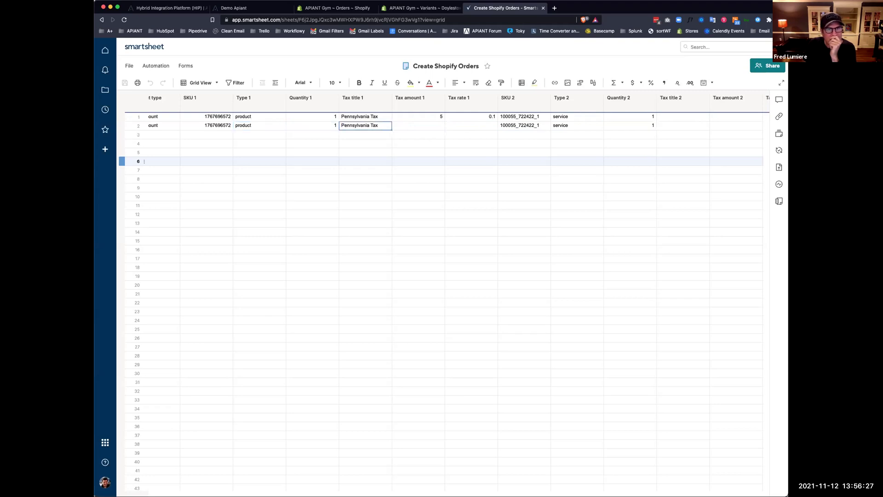
{"action": "key", "text": "Right"}
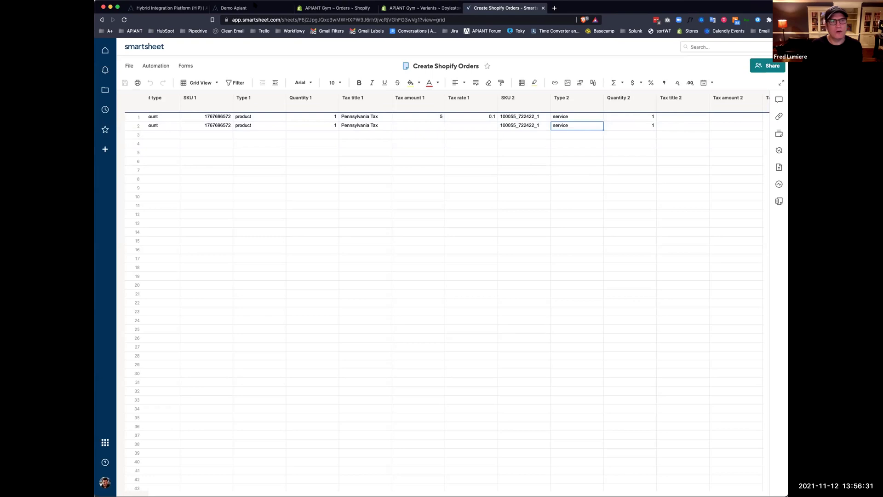
Switch back to APIANT, close the variant lookup details and open the "Process Smartsheet orders in Shopify" automation for editing
{"action": "left_click", "coordinate": [247, 8]}
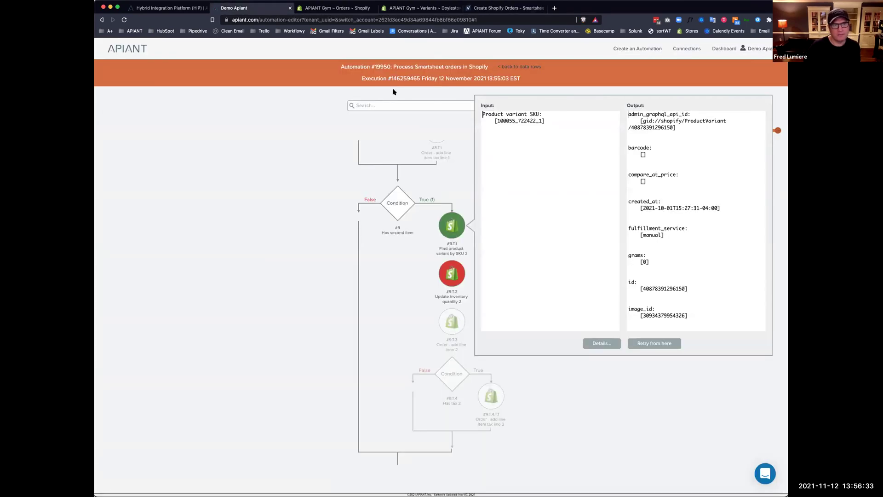
{"action": "left_click", "coordinate": [275, 317]}
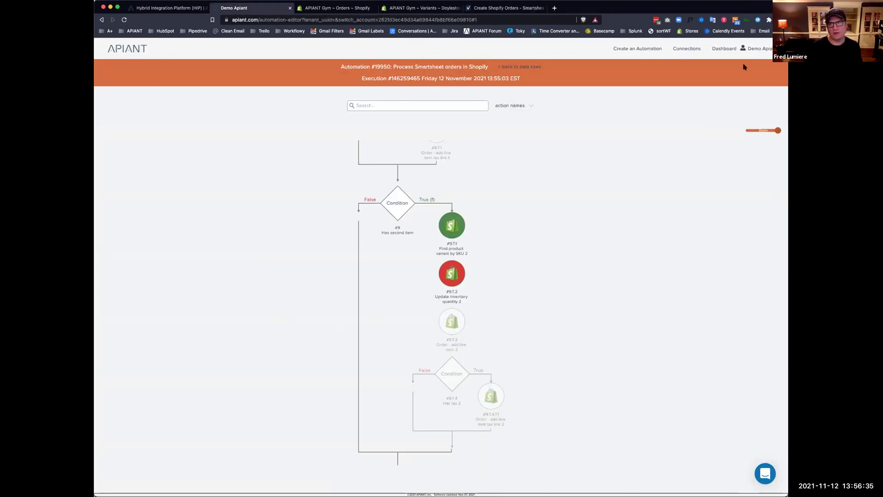
{"action": "left_click", "coordinate": [749, 48]}
{"action": "left_click", "coordinate": [473, 145]}
{"action": "left_click", "coordinate": [488, 156]}
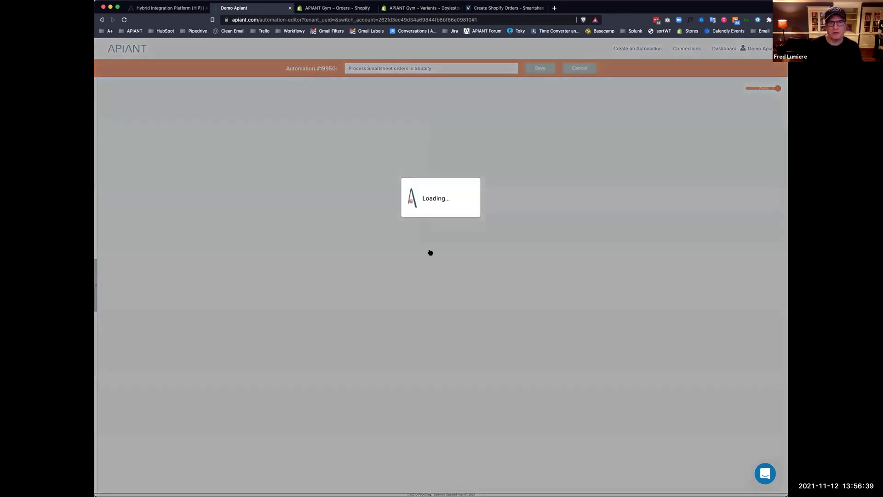
Insert a conditional branch between "Find product variant by SKU 1" and "Update inventory quantity 1"
{"action": "scroll", "coordinate": [433, 265], "scroll_direction": "down", "scroll_amount": 10}
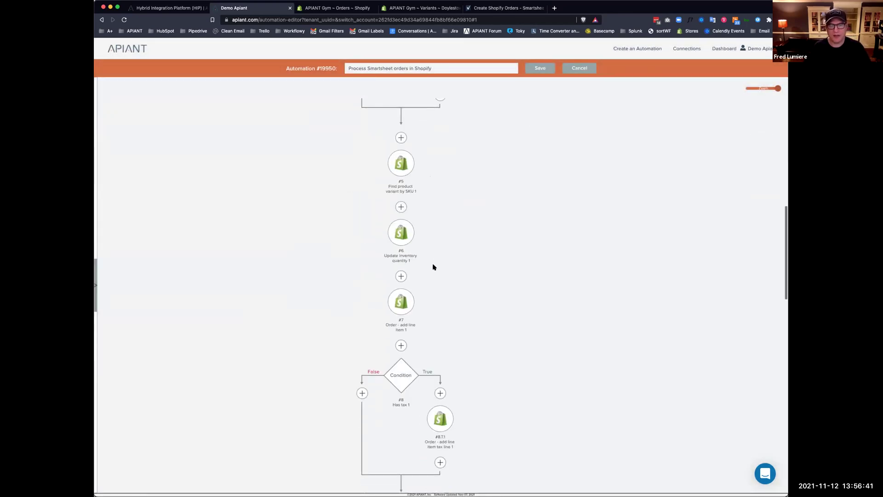
{"action": "scroll", "coordinate": [433, 266], "scroll_direction": "up", "scroll_amount": 10}
{"action": "scroll", "coordinate": [432, 266], "scroll_direction": "down", "scroll_amount": 9}
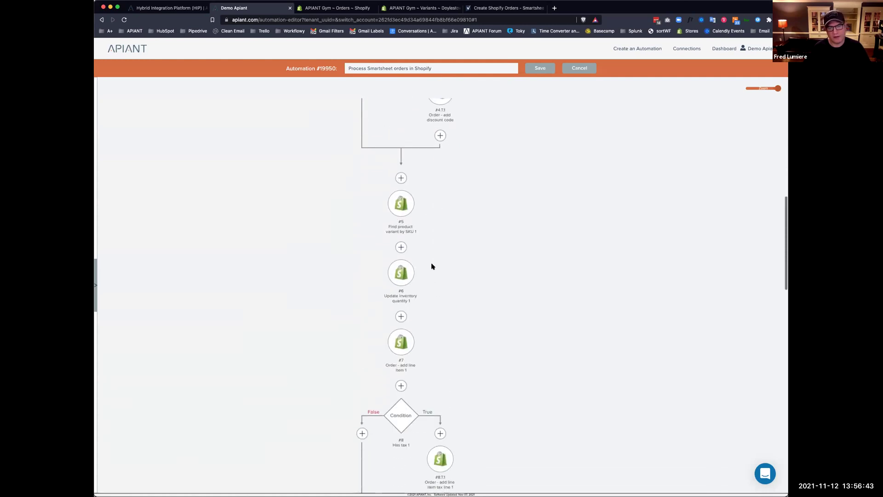
{"action": "scroll", "coordinate": [432, 266], "scroll_direction": "down", "scroll_amount": 1}
{"action": "scroll", "coordinate": [433, 266], "scroll_direction": "up", "scroll_amount": 5}
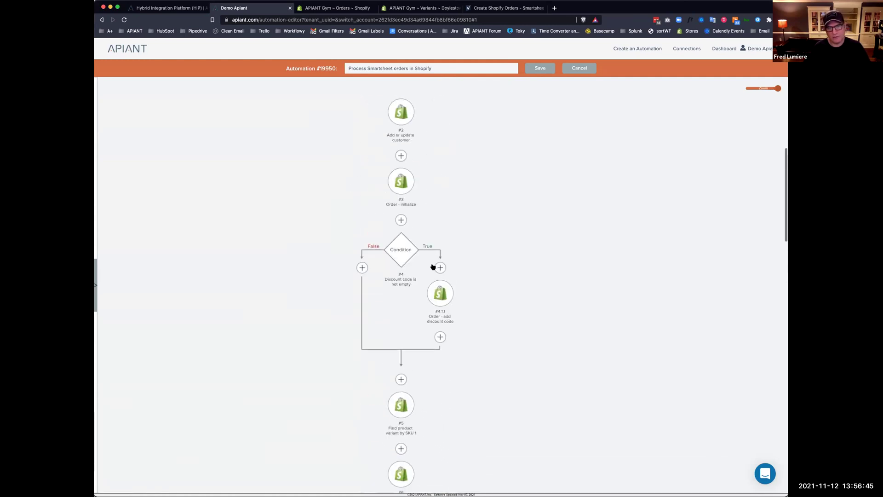
{"action": "scroll", "coordinate": [433, 266], "scroll_direction": "down", "scroll_amount": 5}
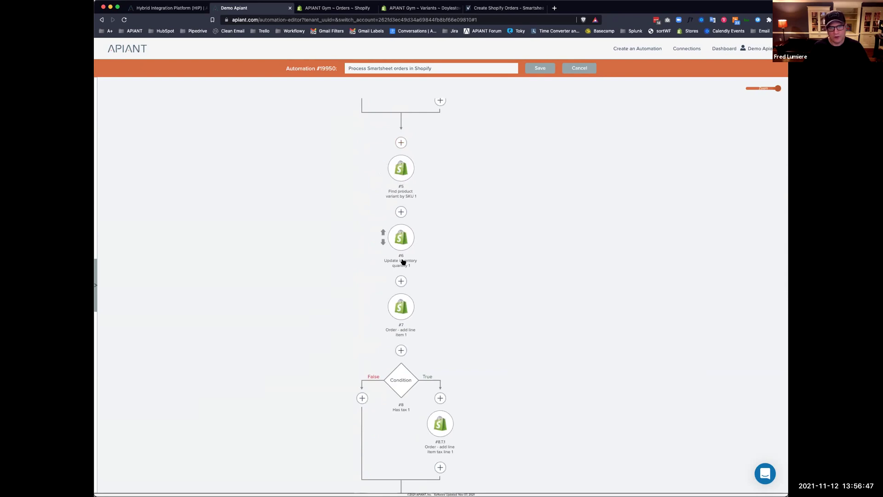
{"action": "left_click", "coordinate": [401, 210]}
{"action": "left_click", "coordinate": [458, 226]}
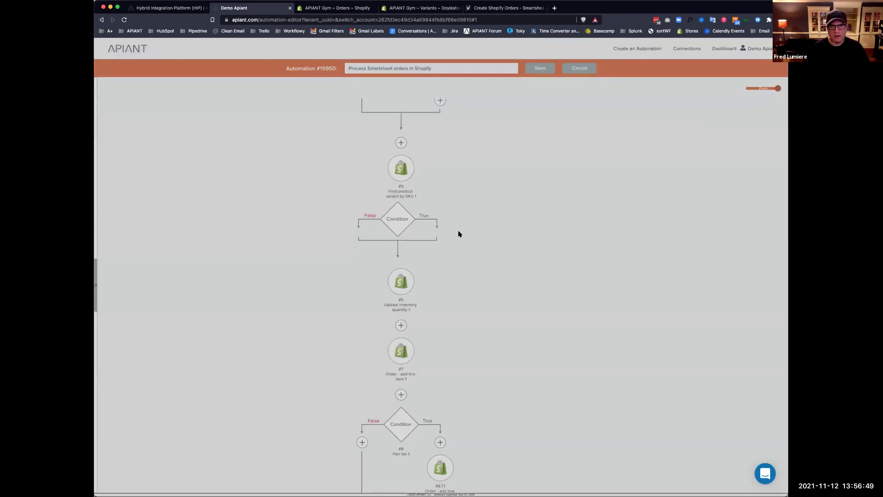
Map the trigger's Type 1 field from the updated row as the value the new condition tests
{"action": "left_click", "coordinate": [400, 223]}
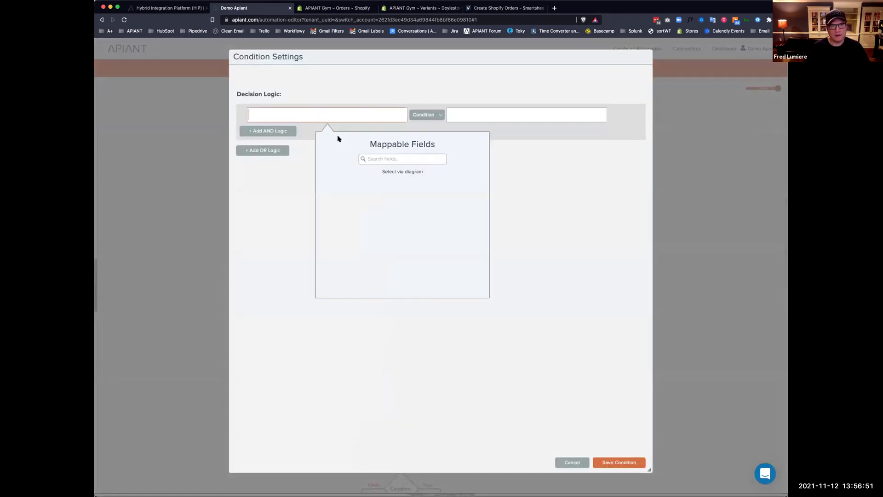
{"action": "left_click", "coordinate": [401, 171]}
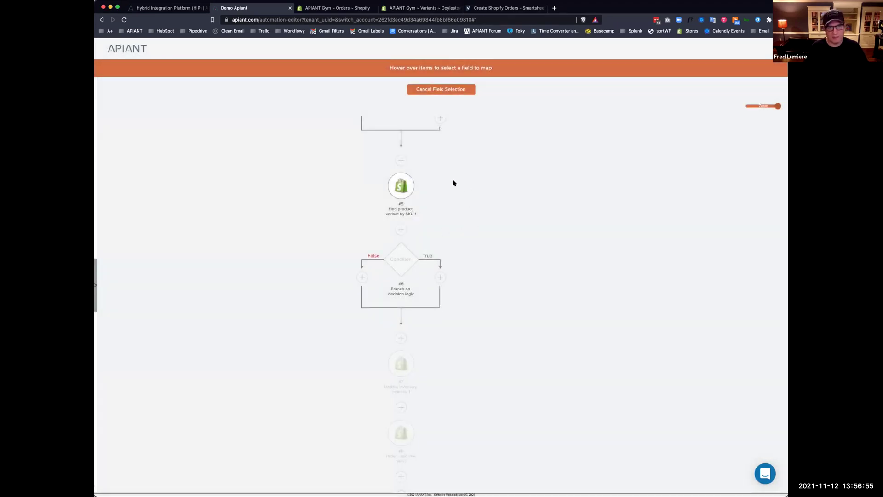
{"action": "scroll", "coordinate": [453, 183], "scroll_direction": "up", "scroll_amount": 10}
{"action": "mouse_move", "coordinate": [387, 157]}
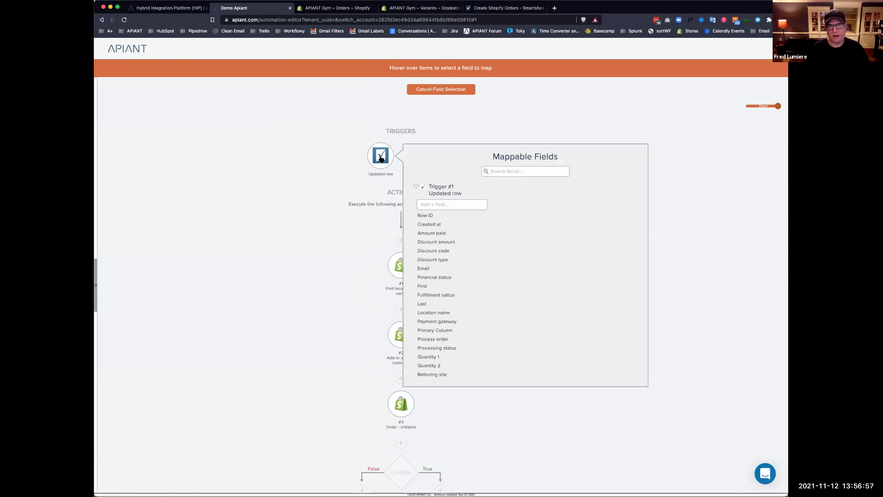
{"action": "type", "text": "type"}
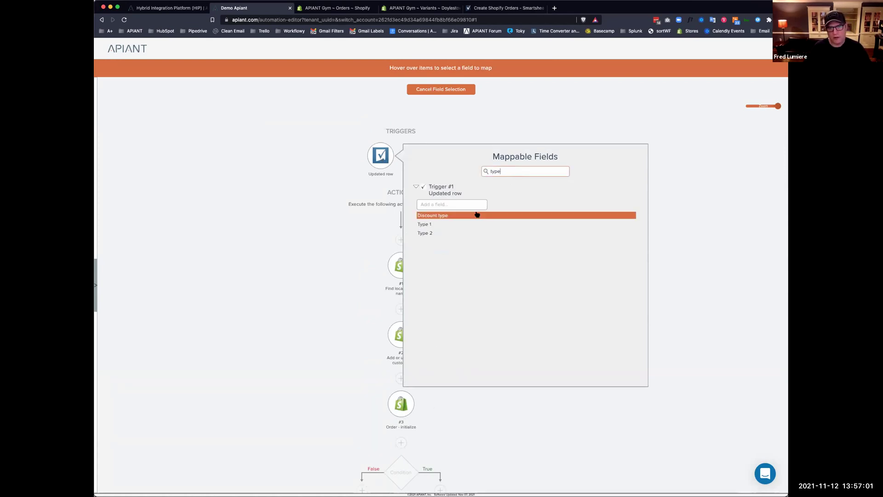
{"action": "left_click", "coordinate": [433, 224]}
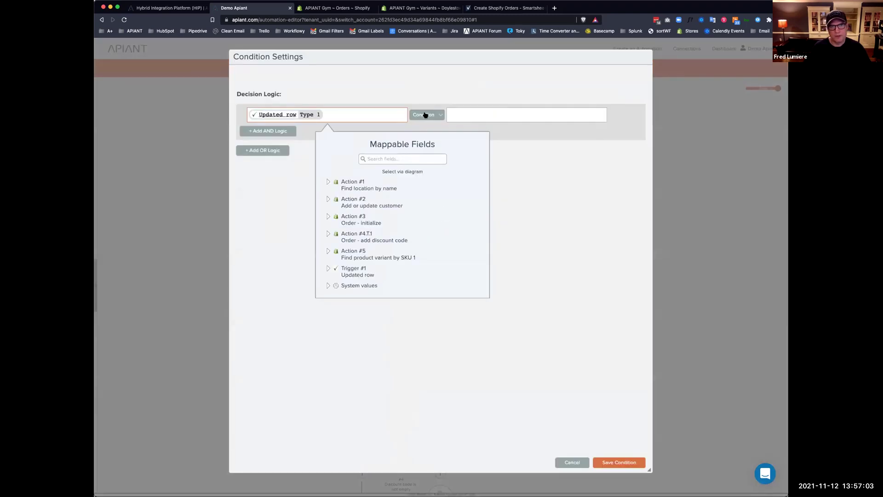
Set the condition to Contains "product" and save it without moving the subsequent steps into a branch
{"action": "left_click", "coordinate": [425, 115]}
{"action": "left_click", "coordinate": [467, 110]}
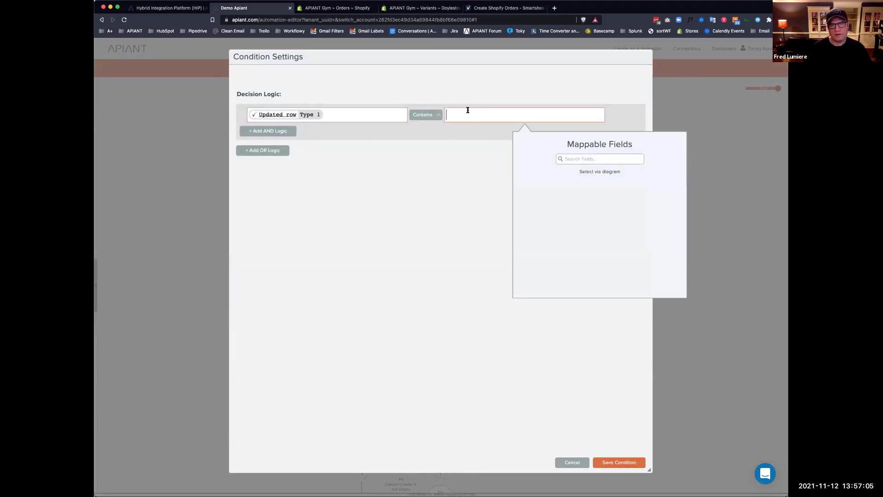
{"action": "type", "text": "service"}
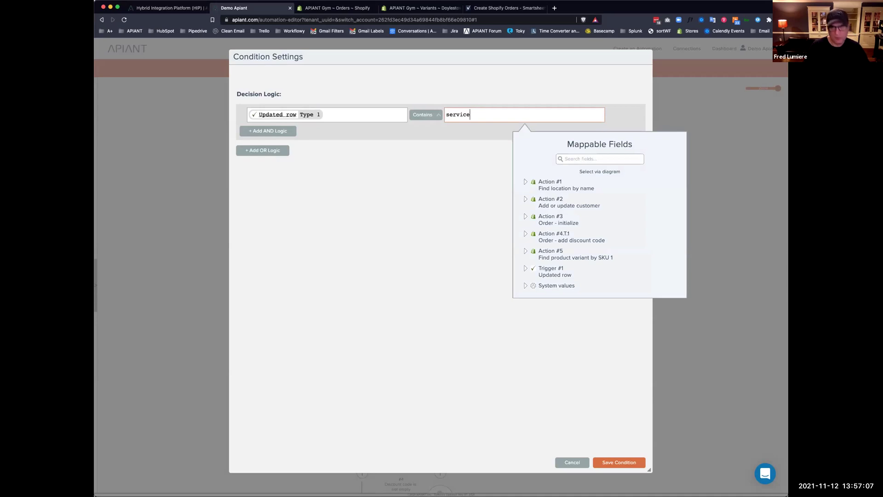
{"action": "double_click", "coordinate": [450, 114]}
{"action": "type", "text": "product"}
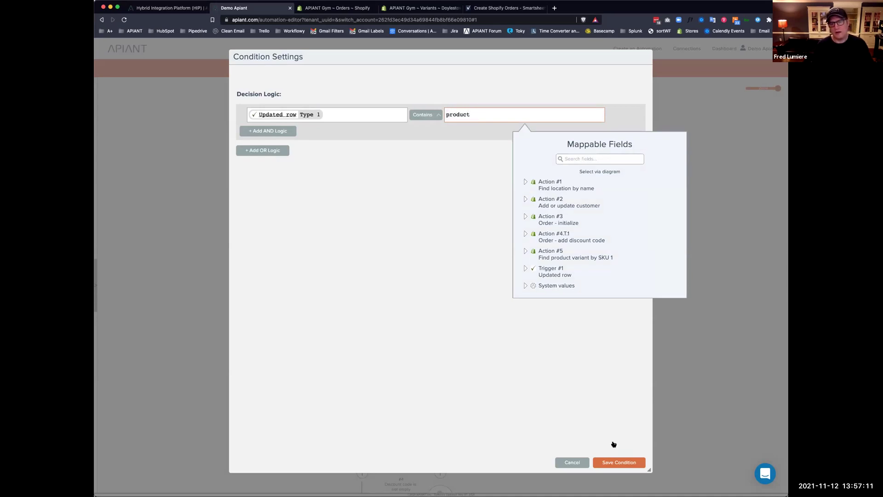
{"action": "left_click", "coordinate": [617, 462]}
{"action": "left_click", "coordinate": [494, 215]}
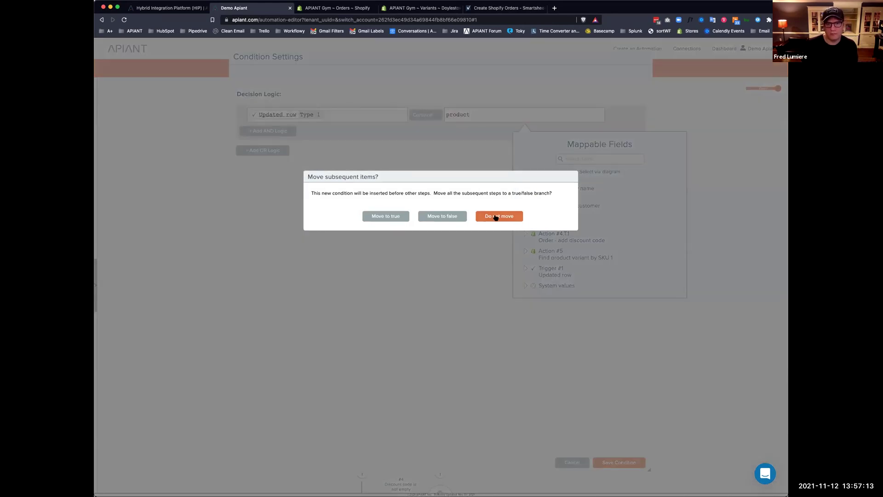
Rename the new condition below "Find product variant by SKU 1" as "Is a product"
{"action": "scroll", "coordinate": [537, 269], "scroll_direction": "down", "scroll_amount": 10}
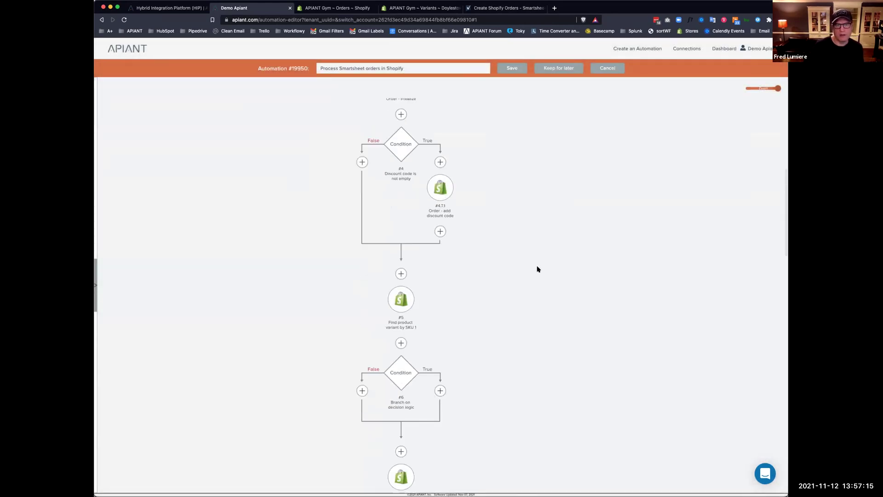
{"action": "scroll", "coordinate": [537, 270], "scroll_direction": "down", "scroll_amount": 1}
{"action": "left_click", "coordinate": [395, 243]}
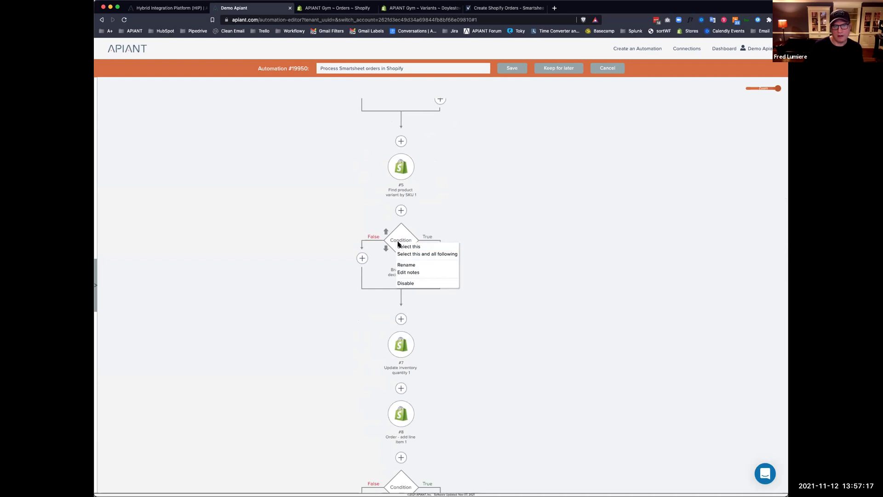
{"action": "left_click", "coordinate": [423, 266]}
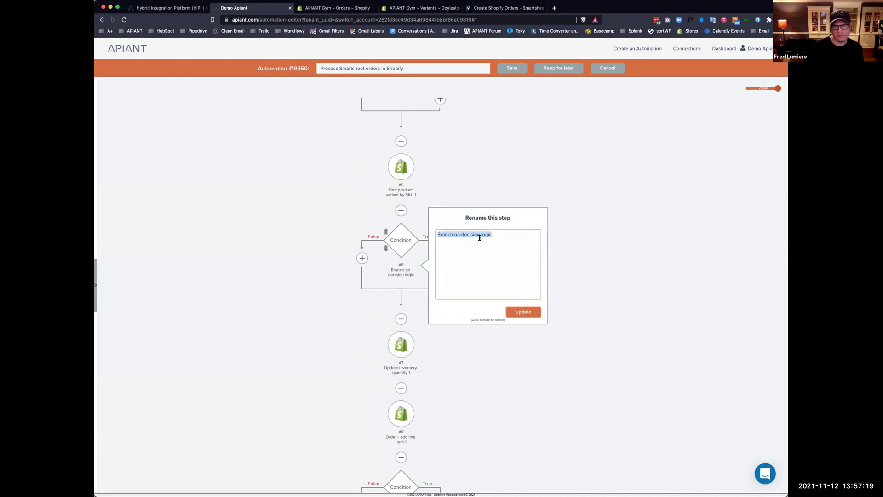
{"action": "type", "text": "Is a producty"}
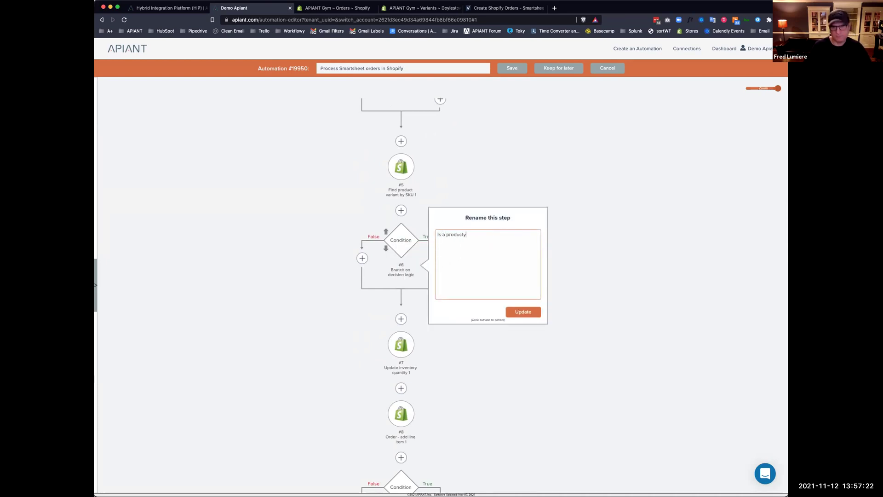
{"action": "left_click", "coordinate": [523, 311]}
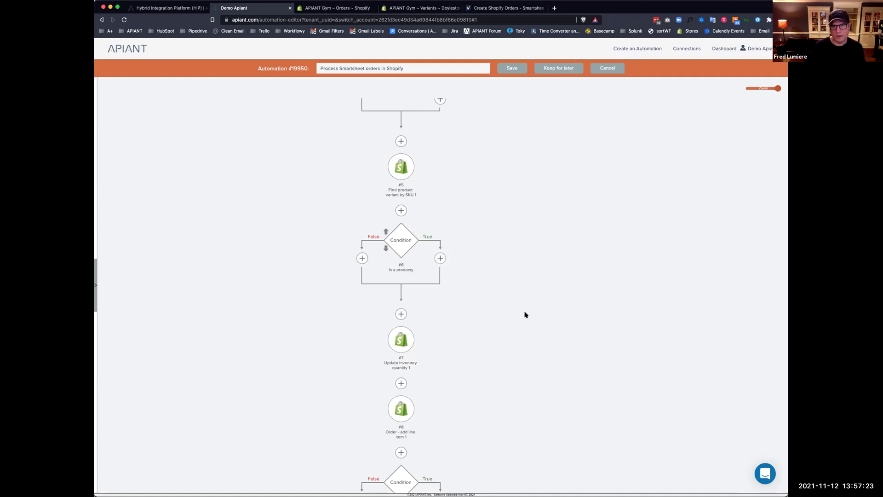
{"action": "left_click", "coordinate": [407, 264]}
{"action": "left_click", "coordinate": [422, 267]}
{"action": "left_click", "coordinate": [507, 239]}
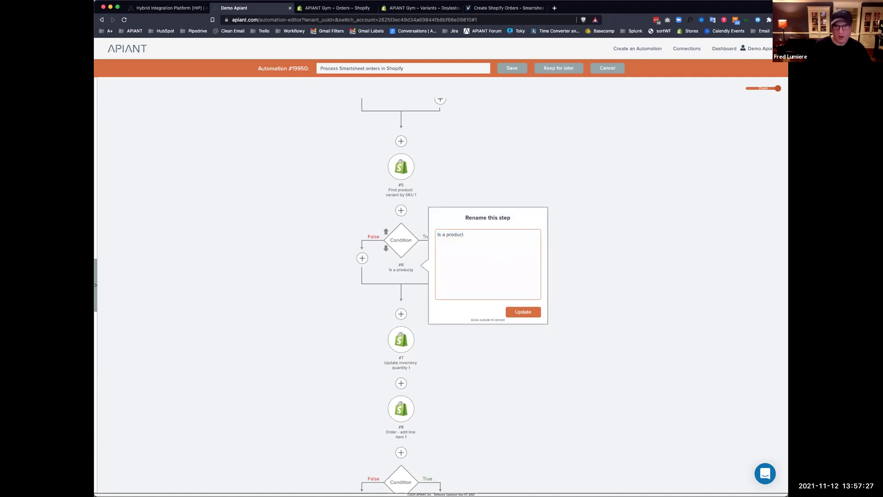
{"action": "left_click", "coordinate": [525, 311]}
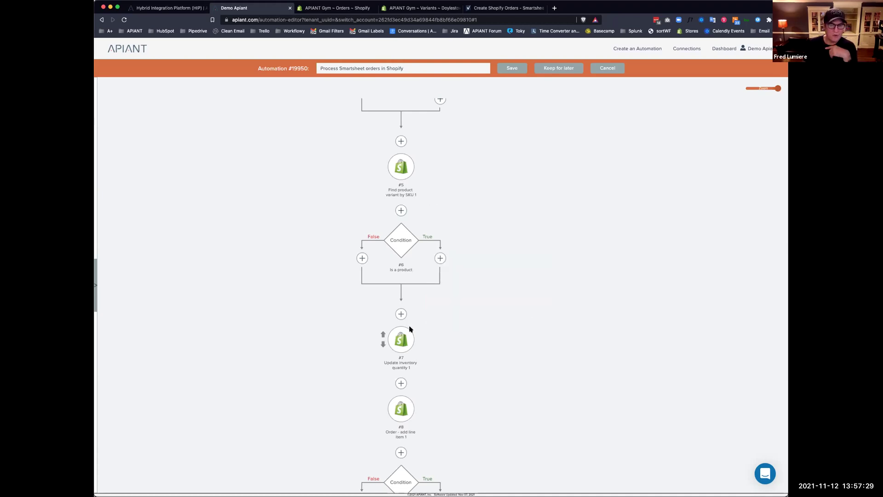
Copy the "Is a product" condition and paste the copied items after "Find product variant by SKU 2" in the second-item branch
{"action": "left_click", "coordinate": [404, 239]}
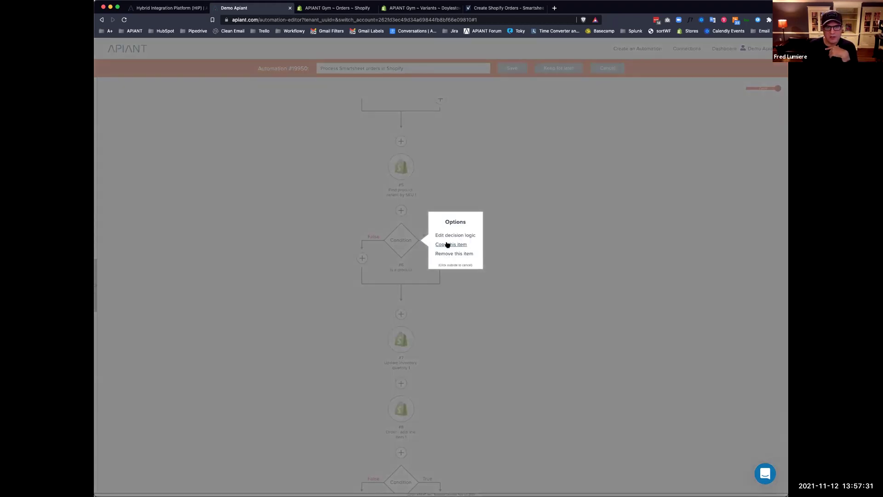
{"action": "left_click", "coordinate": [447, 245]}
{"action": "scroll", "coordinate": [494, 295], "scroll_direction": "down", "scroll_amount": 10}
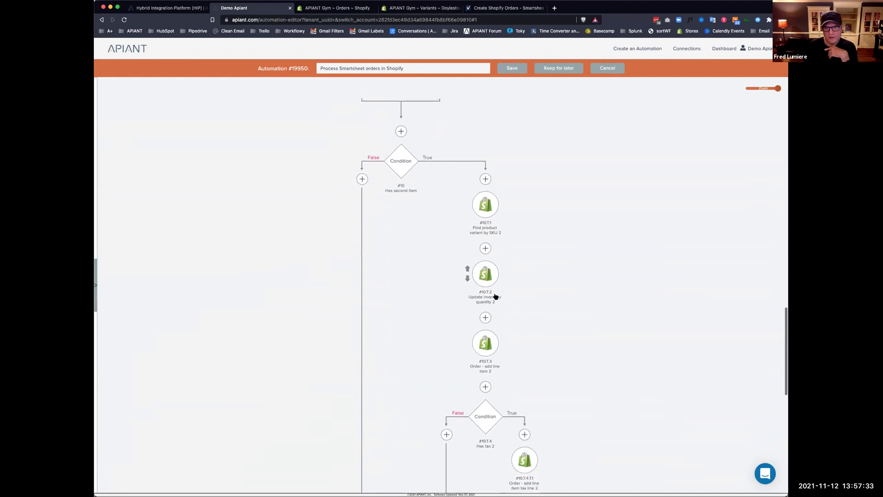
{"action": "left_click", "coordinate": [485, 219]}
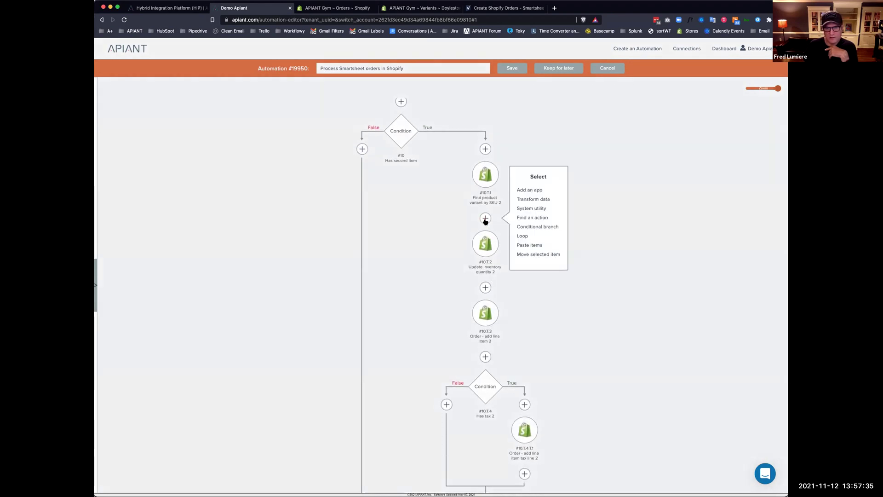
{"action": "left_click", "coordinate": [530, 245]}
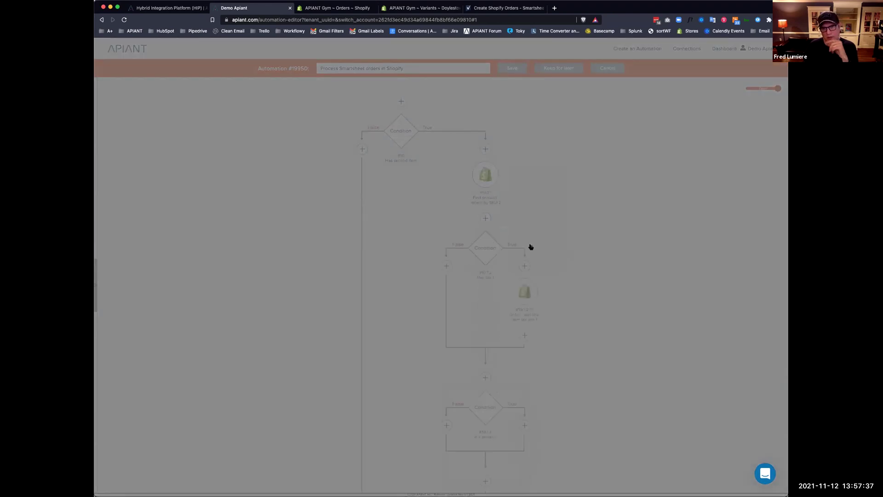
{"action": "scroll", "coordinate": [496, 310], "scroll_direction": "down", "scroll_amount": 5}
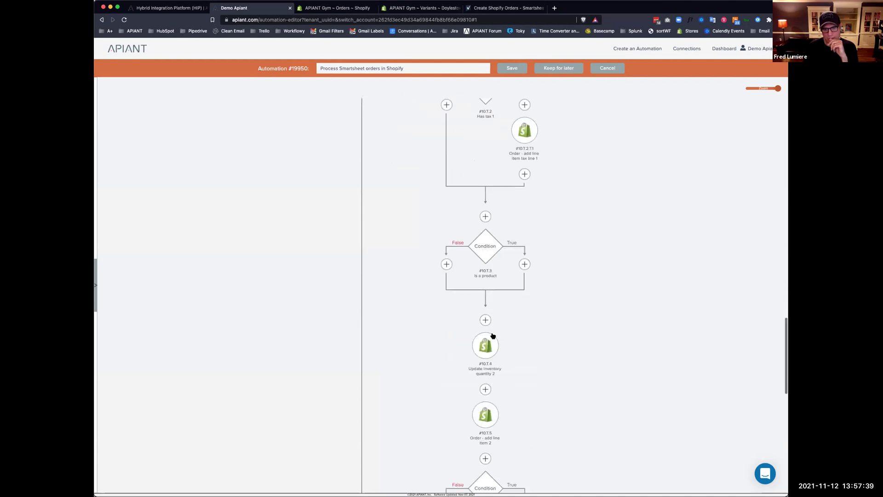
Move "Update inventory quantity 1" into the true branch of the first item's "Is a product" condition
{"action": "scroll", "coordinate": [444, 213], "scroll_direction": "up", "scroll_amount": 10}
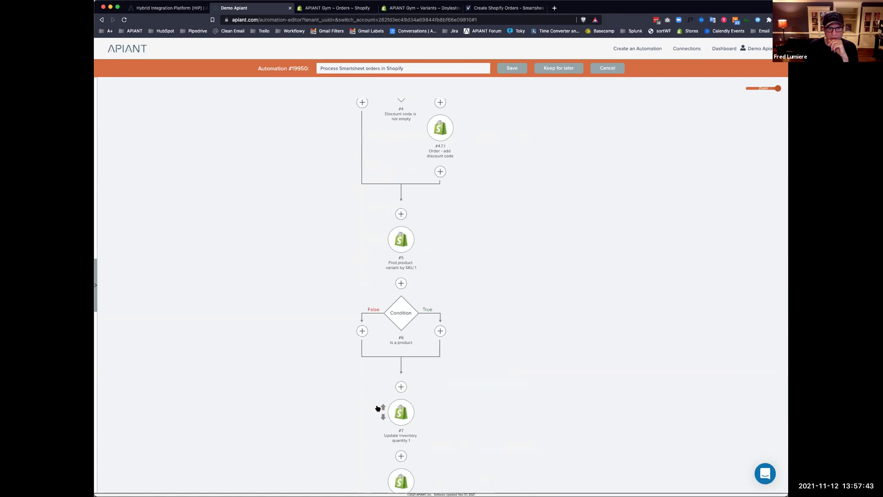
{"action": "left_click", "coordinate": [382, 408]}
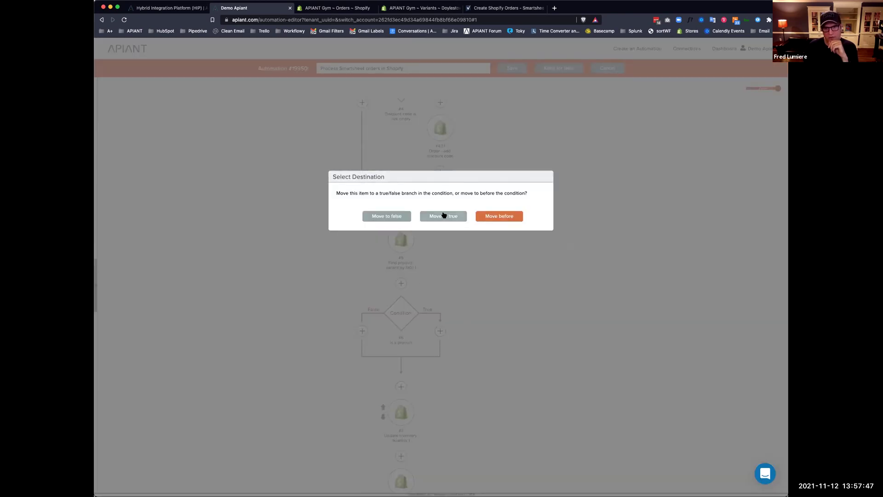
{"action": "left_click", "coordinate": [501, 219]}
{"action": "scroll", "coordinate": [513, 232], "scroll_direction": "down", "scroll_amount": 10}
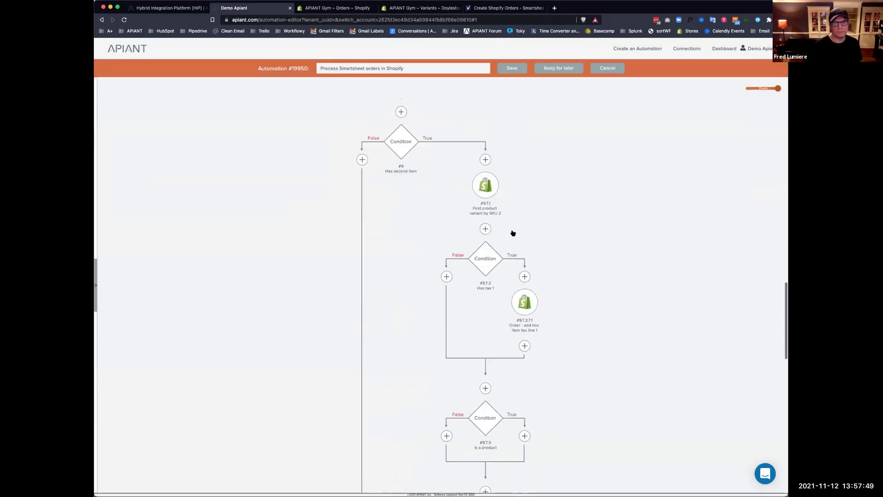
Change the second item's "Is a product" condition to check the updated row's Type 2 field instead of Type 1, and save it
{"action": "scroll", "coordinate": [492, 352], "scroll_direction": "down", "scroll_amount": 5}
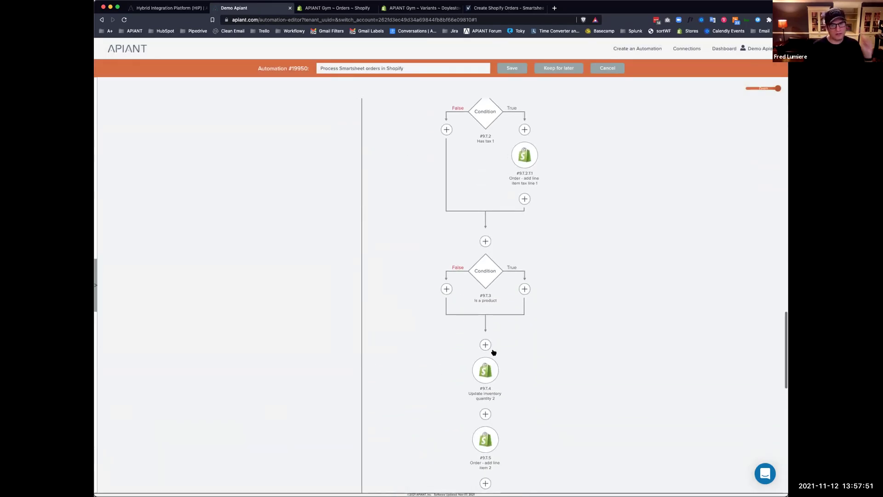
{"action": "scroll", "coordinate": [493, 353], "scroll_direction": "down", "scroll_amount": 1}
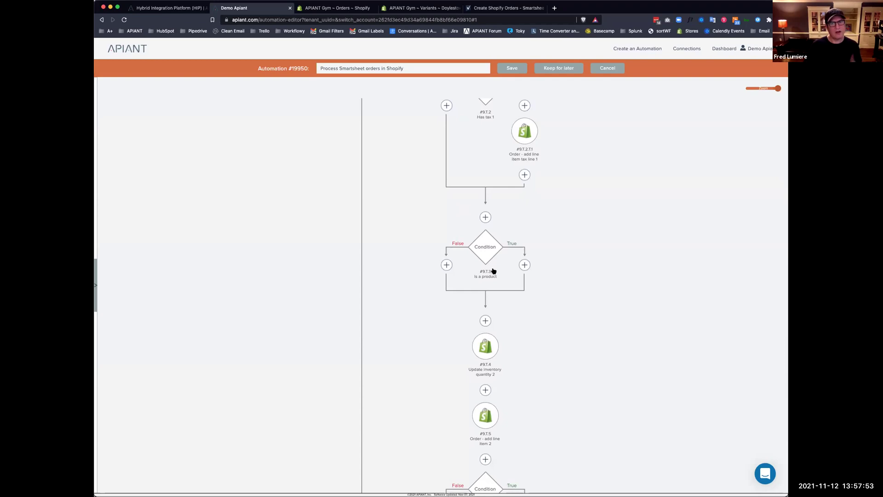
{"action": "left_click", "coordinate": [487, 250]}
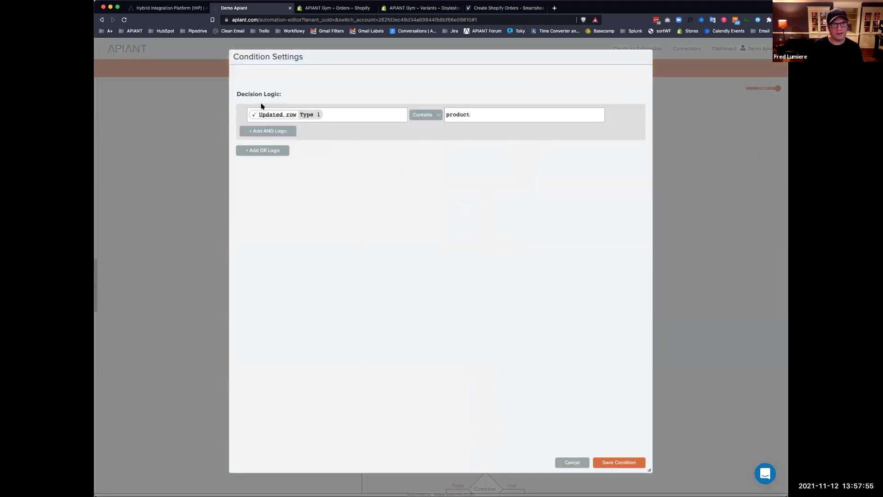
{"action": "left_click", "coordinate": [338, 115]}
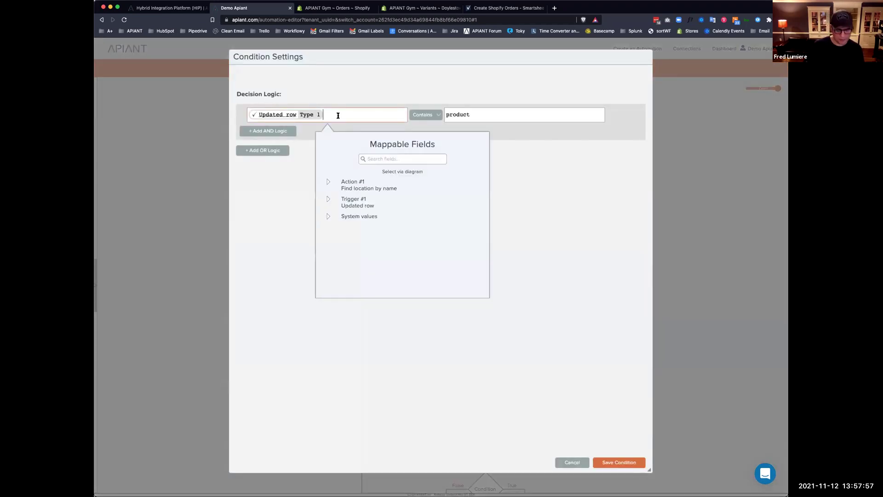
{"action": "left_click", "coordinate": [383, 158]}
{"action": "type", "text": "type"}
{"action": "scroll", "coordinate": [354, 230], "scroll_direction": "down", "scroll_amount": 5}
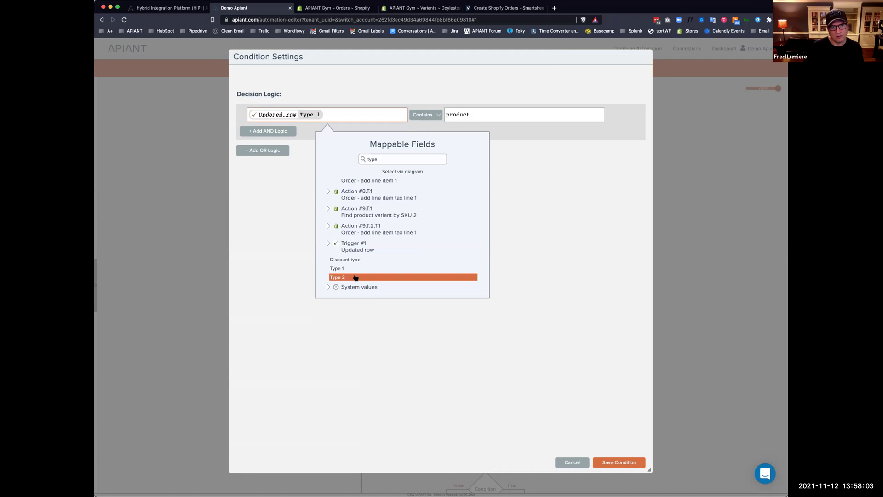
{"action": "left_click", "coordinate": [355, 278]}
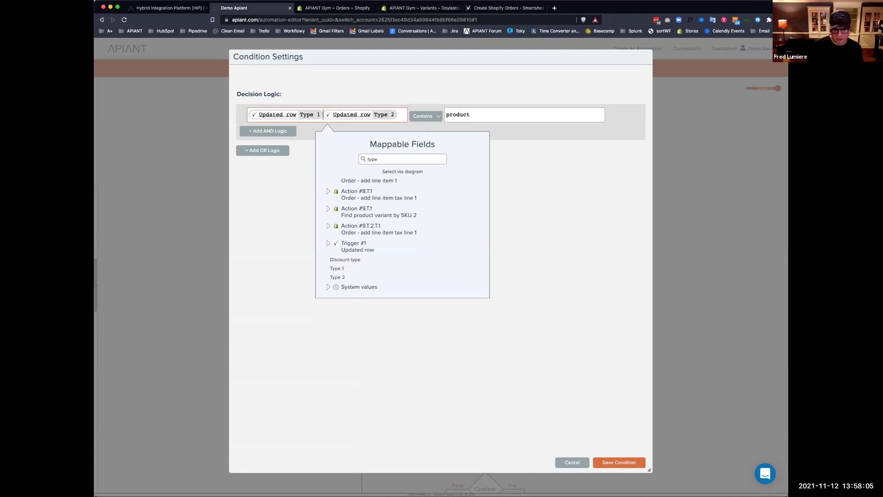
{"action": "key", "text": "BackSpace"}
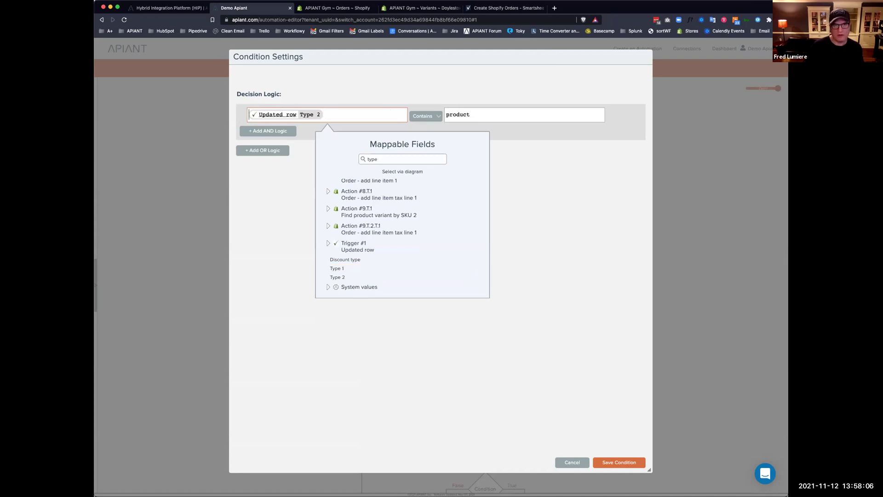
{"action": "left_click", "coordinate": [617, 462]}
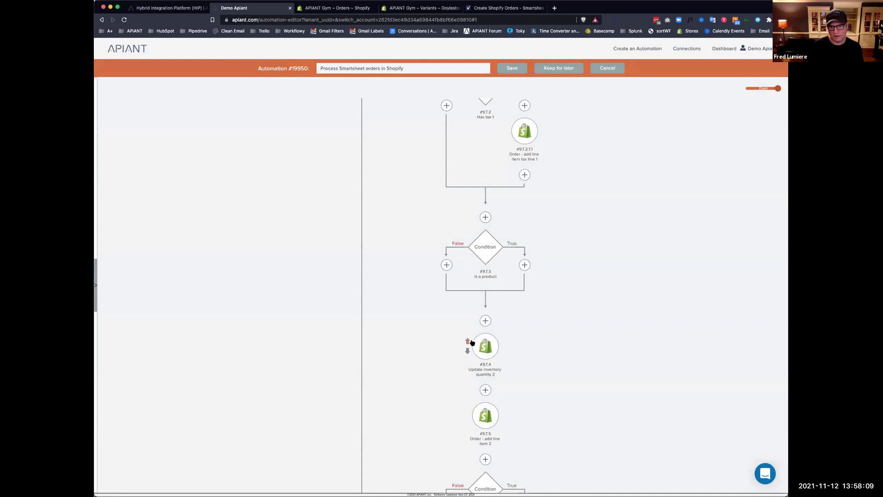
Move "Update inventory quantity 2" into the true branch of the second item's "Is a product" condition
{"action": "left_click", "coordinate": [469, 341]}
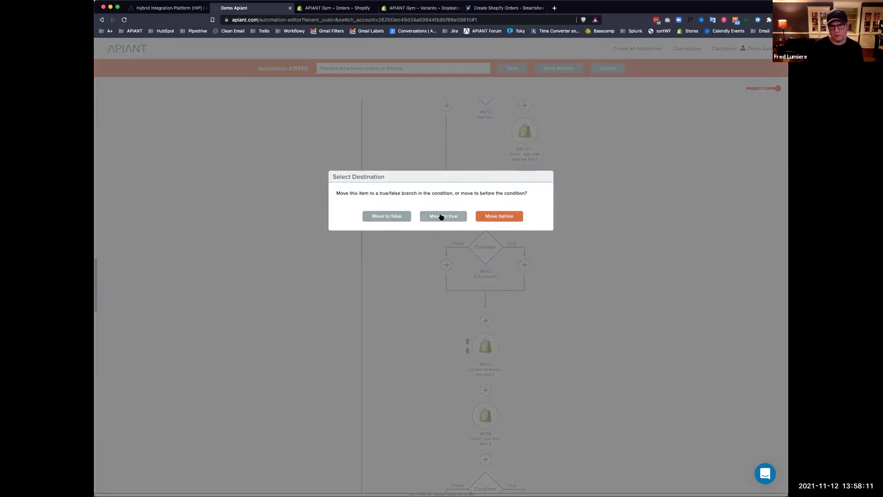
{"action": "left_click", "coordinate": [460, 266]}
{"action": "scroll", "coordinate": [451, 280], "scroll_direction": "up", "scroll_amount": 10}
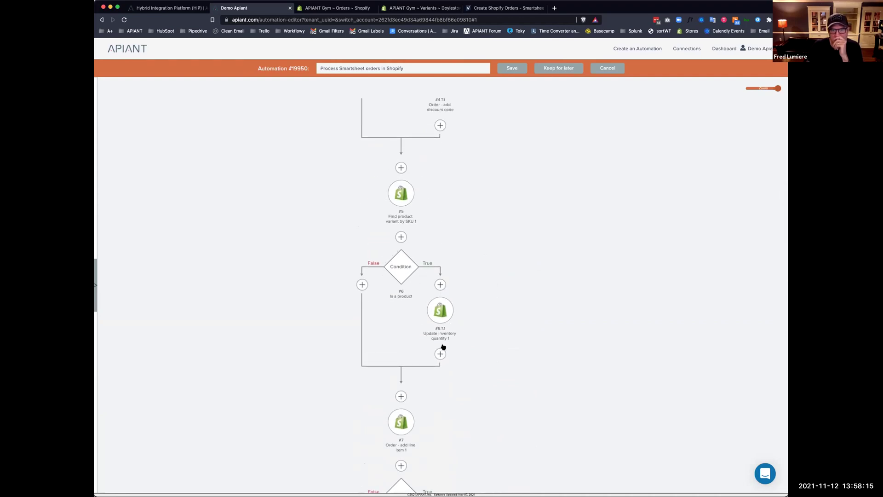
{"action": "scroll", "coordinate": [433, 365], "scroll_direction": "down", "scroll_amount": 10}
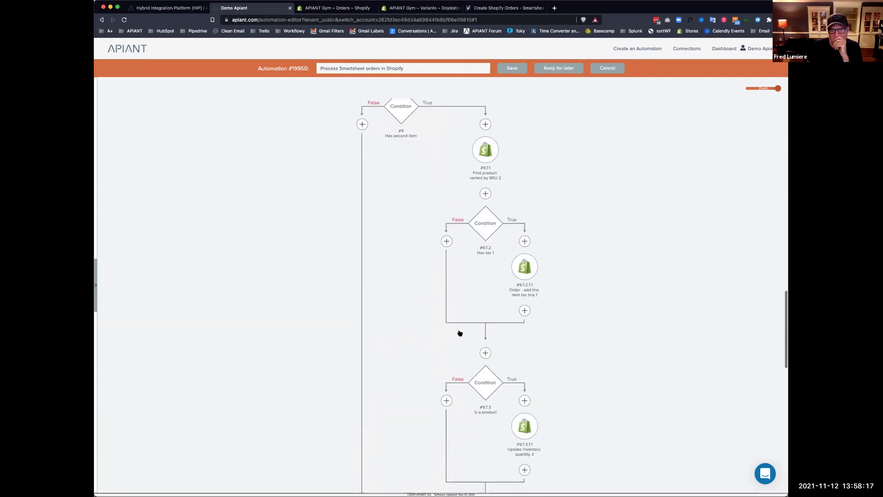
Save the automation with the version note "added conditional to check if type is product so I can adjust inventory"
{"action": "left_click", "coordinate": [512, 68]}
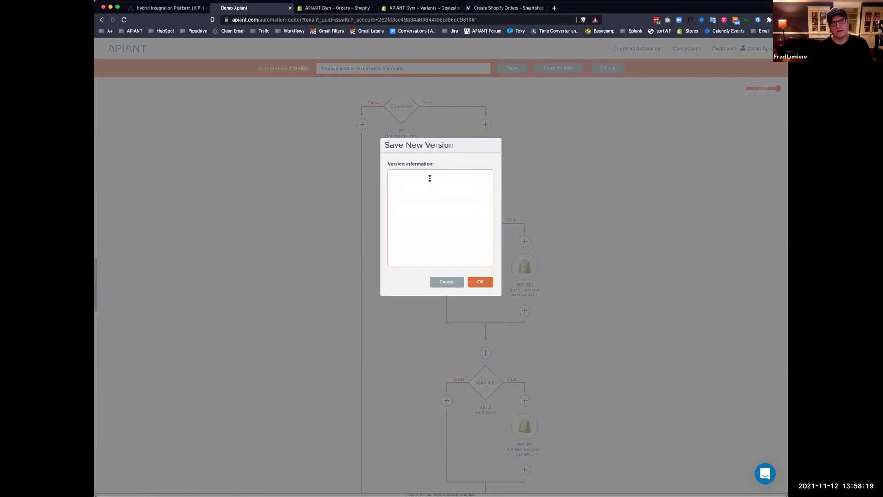
{"action": "type", "text": "added conditional to che"}
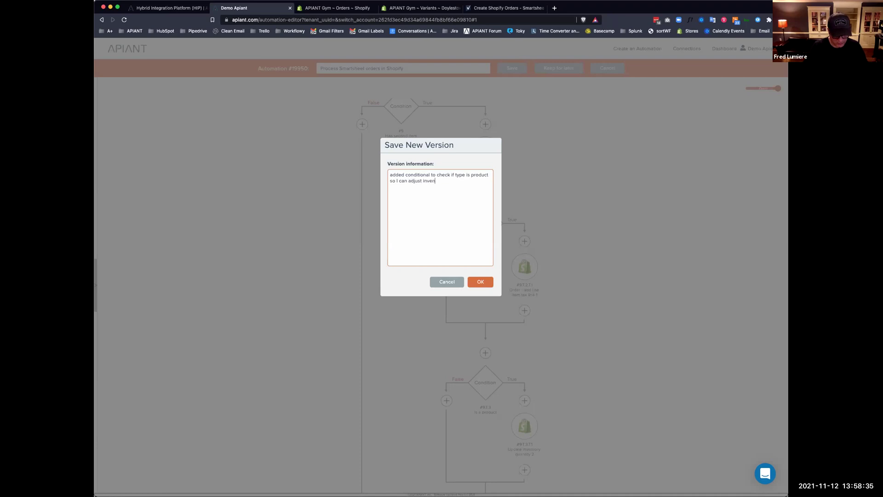
{"action": "left_click", "coordinate": [480, 281]}
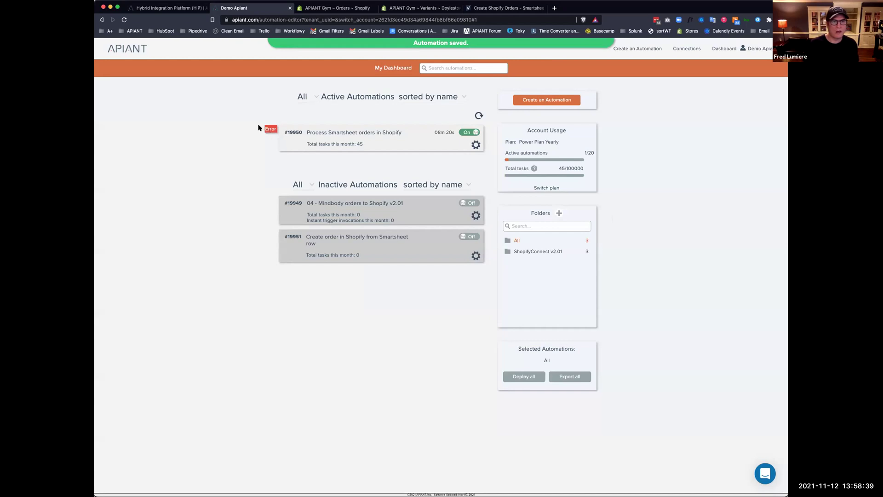
Open the automation's 13:54:58 error execution and retry its failed data row, starting at the first action
{"action": "left_click", "coordinate": [270, 129]}
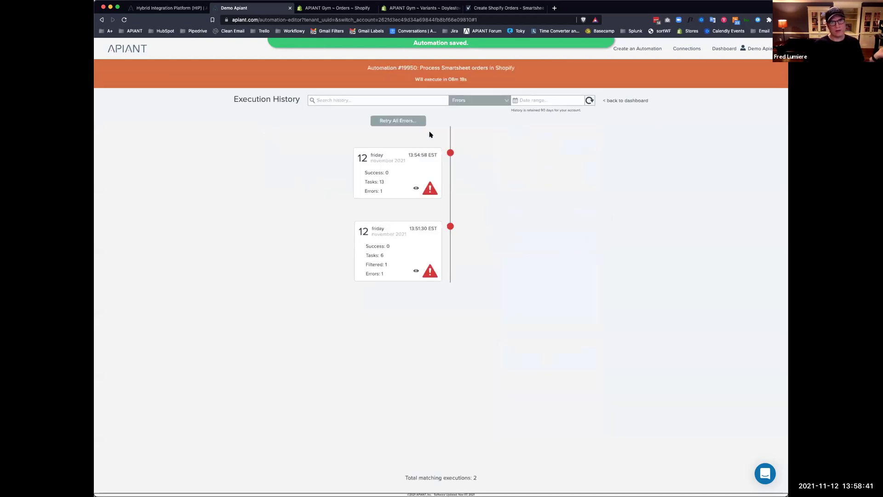
{"action": "left_click", "coordinate": [400, 179]}
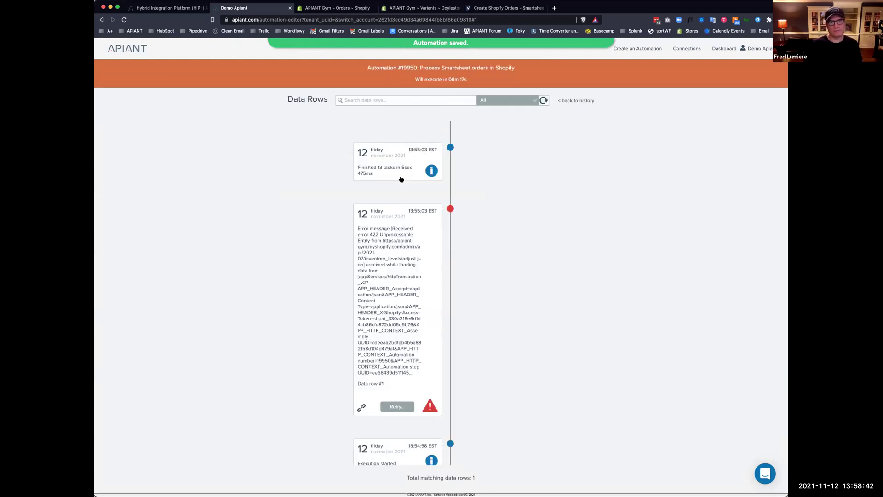
{"action": "left_click", "coordinate": [583, 101]}
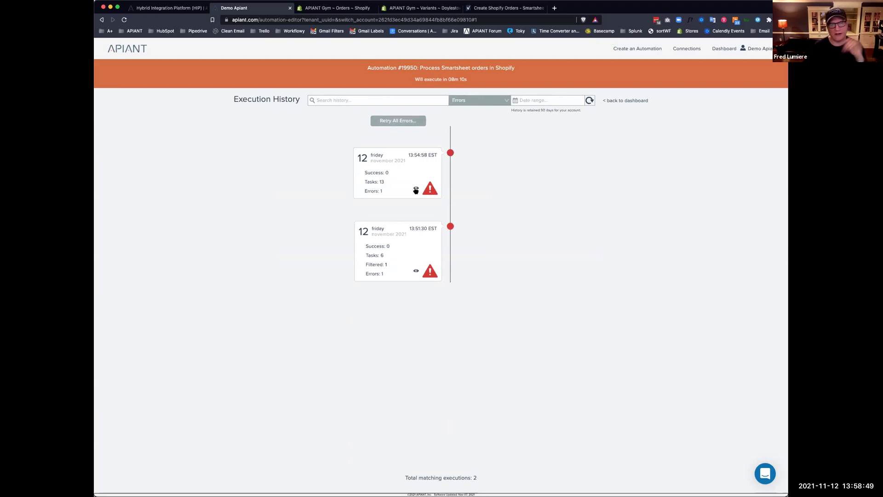
{"action": "left_click", "coordinate": [390, 178]}
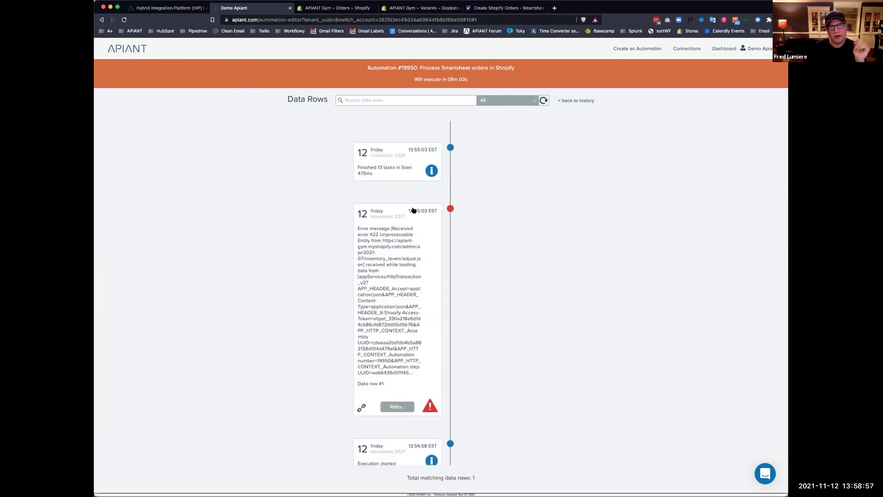
{"action": "left_click", "coordinate": [411, 409]}
{"action": "left_click", "coordinate": [513, 270]}
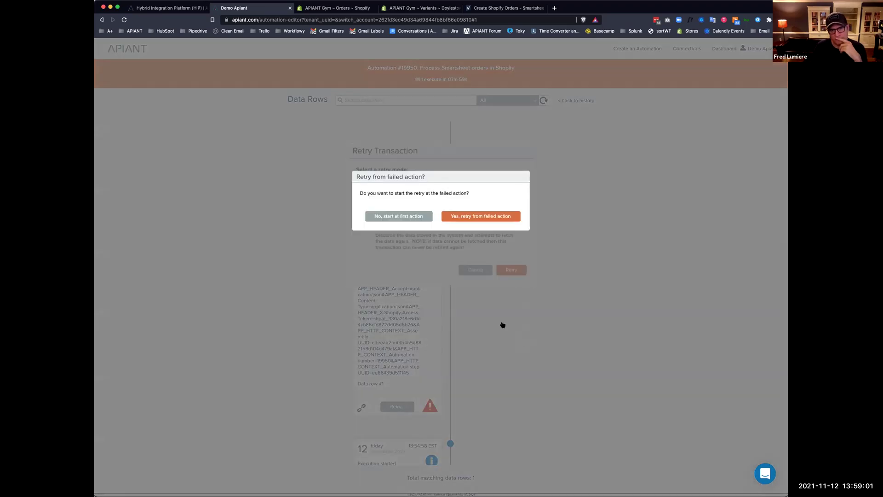
{"action": "left_click", "coordinate": [397, 216]}
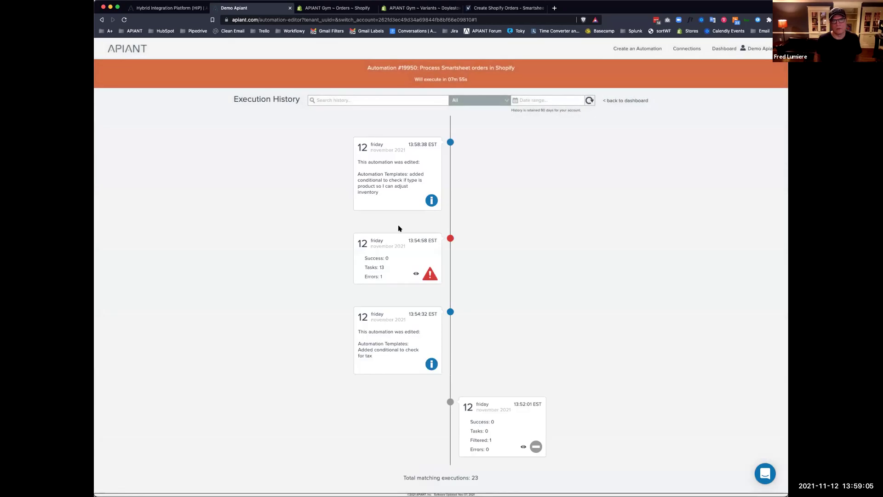
Show all entries in the automation's execution history and open the diagram of the newest 13:59:11 execution's data row
{"action": "left_click", "coordinate": [643, 102]}
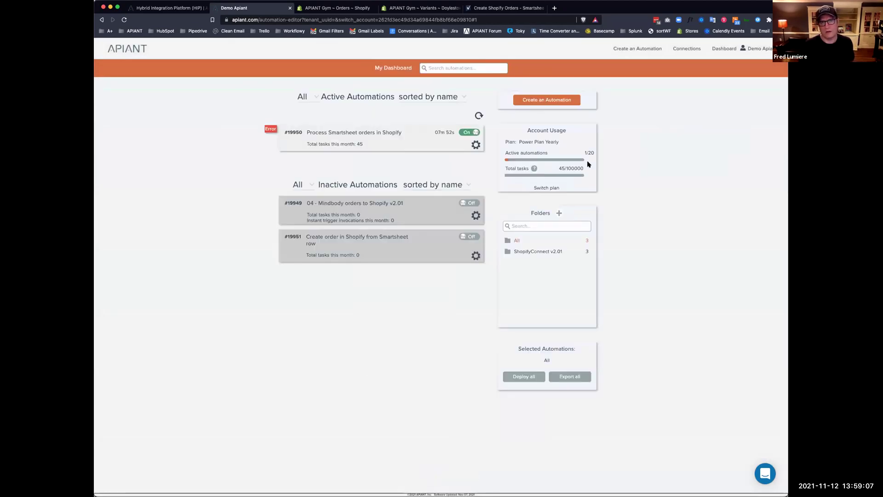
{"action": "left_click", "coordinate": [286, 134]}
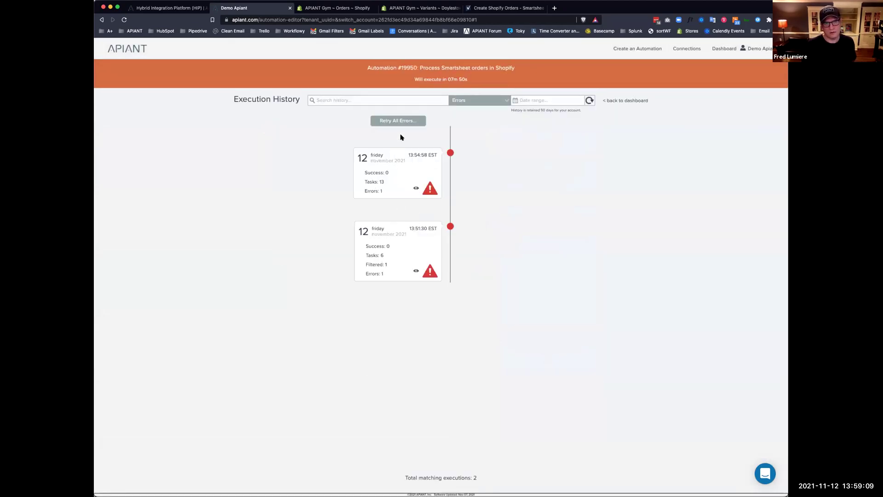
{"action": "left_click", "coordinate": [478, 105]}
{"action": "left_click", "coordinate": [473, 118]}
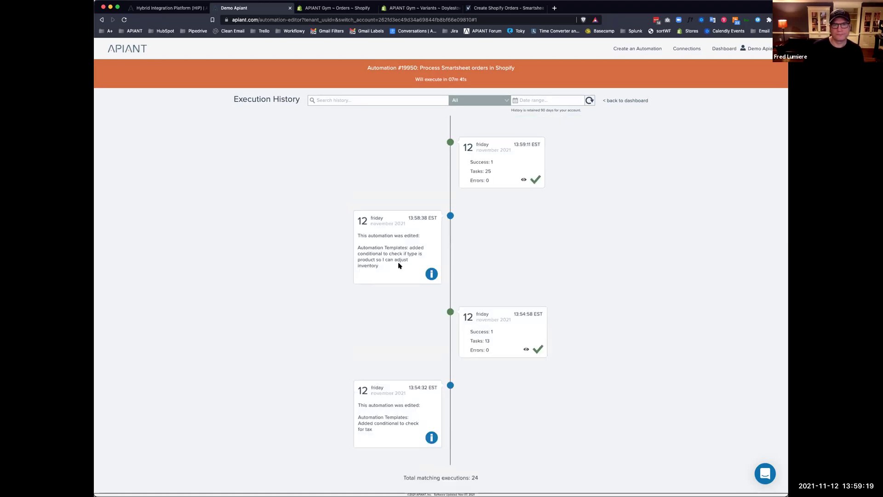
{"action": "left_click", "coordinate": [504, 161]}
{"action": "left_click", "coordinate": [508, 226]}
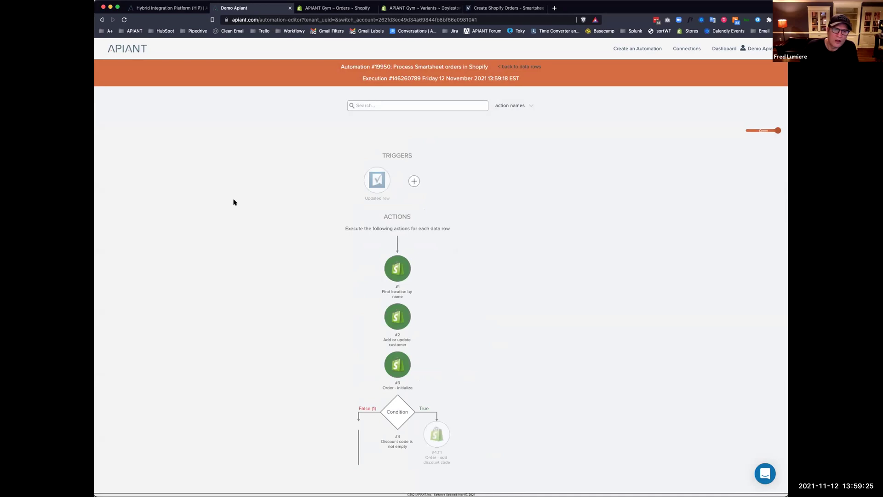
Examine the input and output data of the "Find location by name" and "Add or update customer" actions
{"action": "scroll", "coordinate": [233, 201], "scroll_direction": "down", "scroll_amount": 3}
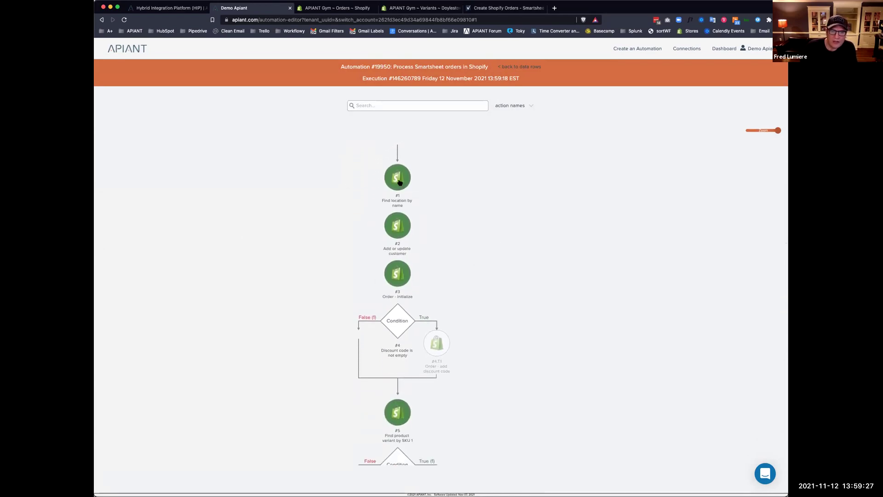
{"action": "left_click", "coordinate": [398, 181]}
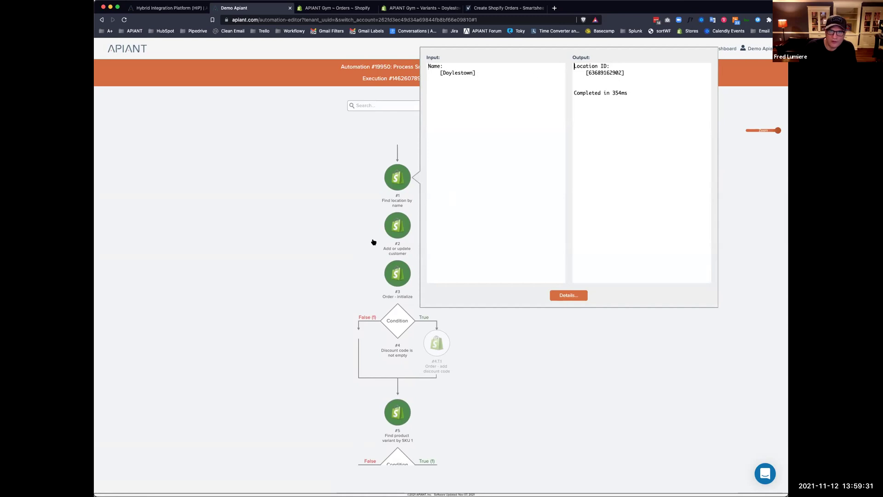
{"action": "left_click", "coordinate": [341, 270]}
{"action": "scroll", "coordinate": [510, 250], "scroll_direction": "down", "scroll_amount": 2}
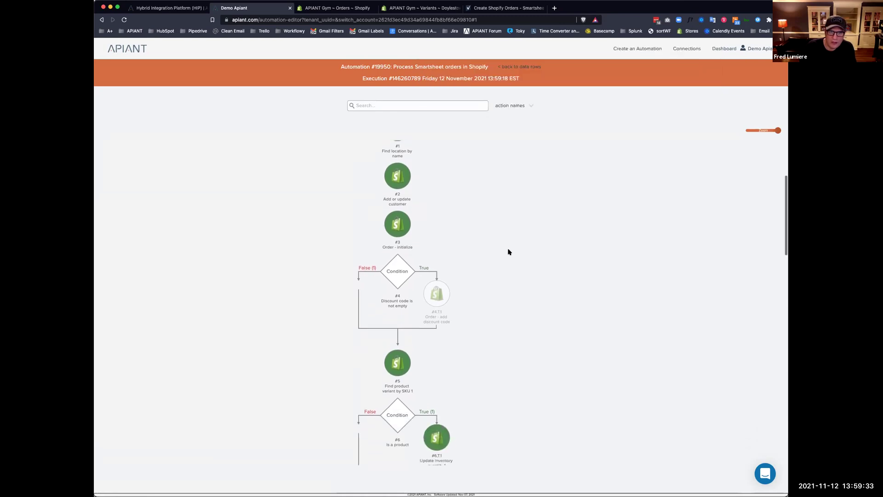
{"action": "left_click", "coordinate": [394, 175]}
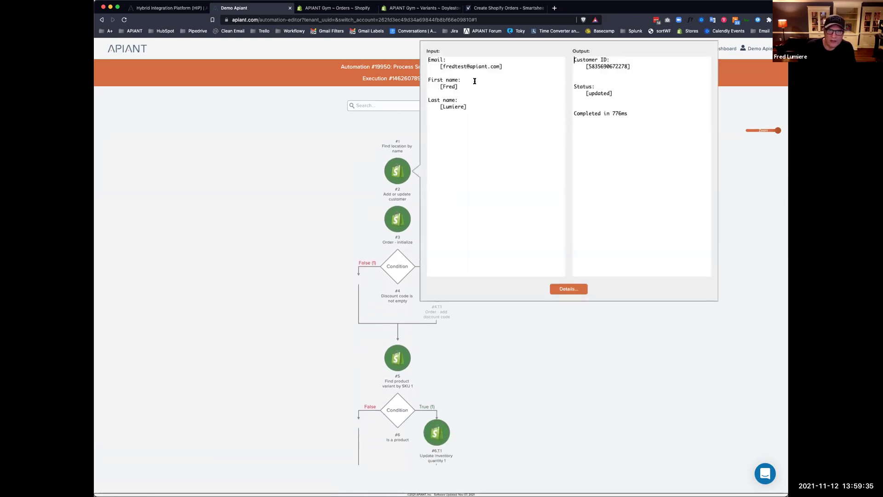
{"action": "left_click", "coordinate": [398, 174]}
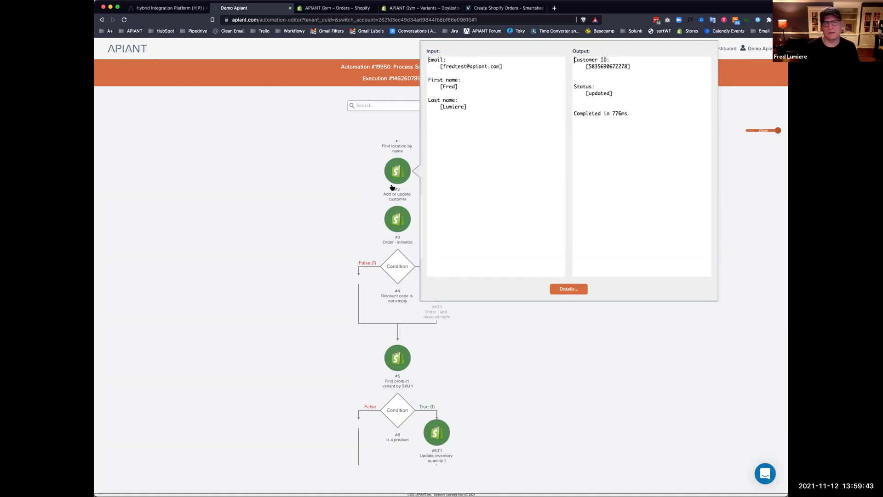
{"action": "left_click", "coordinate": [309, 223]}
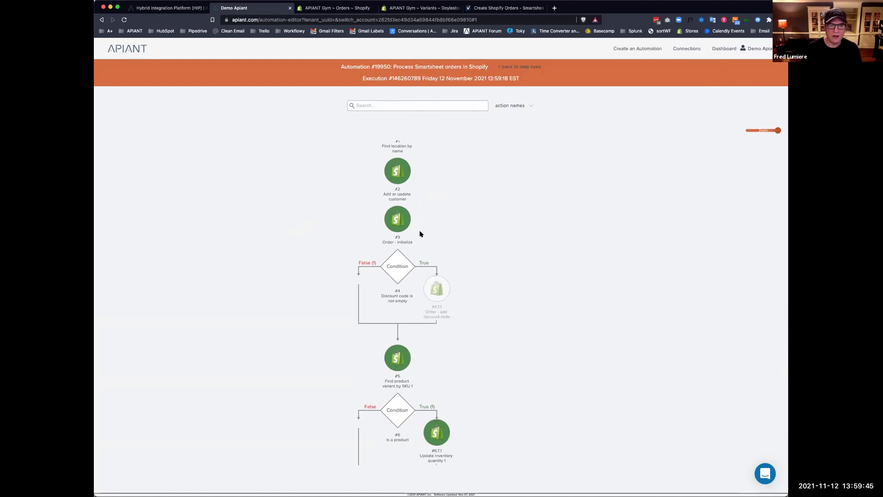
Examine the data of the "Order - initialize" action and the "Discount code is not empty" condition
{"action": "left_click", "coordinate": [398, 224]}
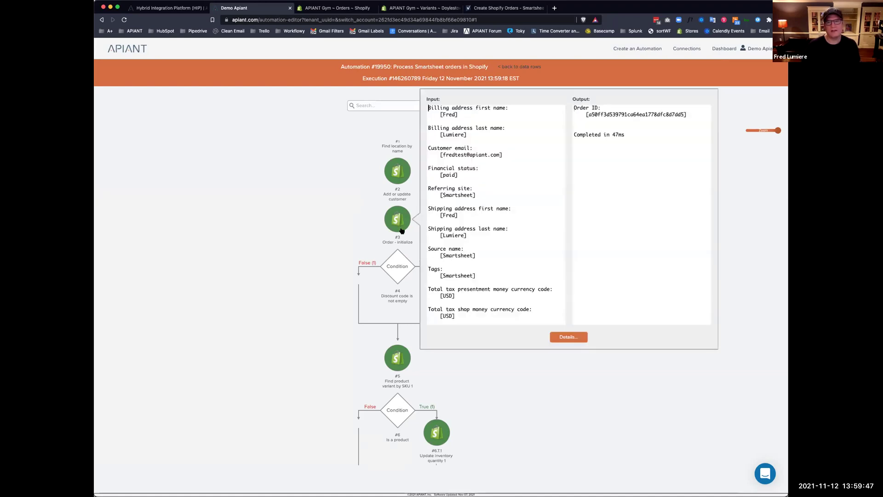
{"action": "scroll", "coordinate": [496, 216], "scroll_direction": "down", "scroll_amount": 1}
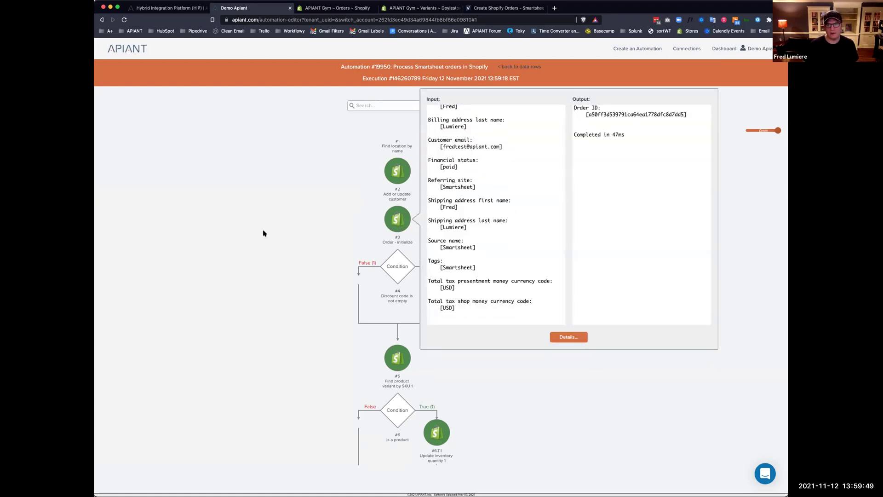
{"action": "left_click", "coordinate": [284, 237]}
{"action": "scroll", "coordinate": [529, 229], "scroll_direction": "down", "scroll_amount": 3}
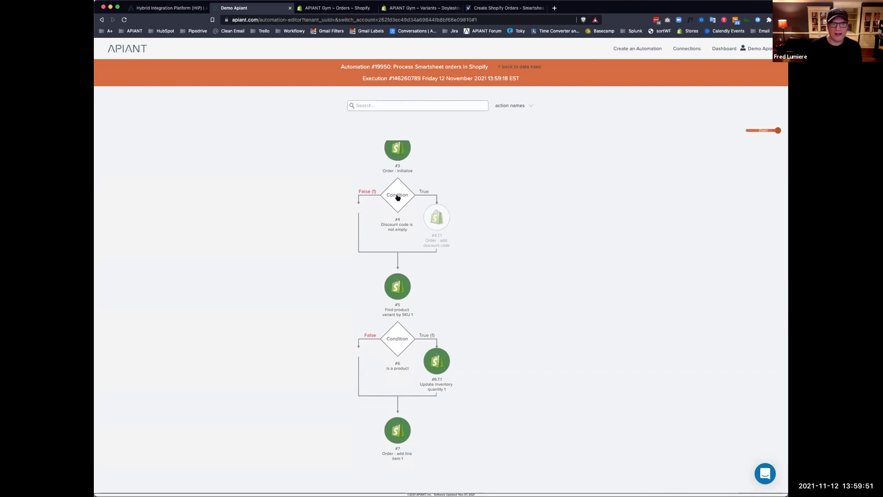
{"action": "left_click", "coordinate": [397, 196]}
{"action": "left_click", "coordinate": [298, 207]}
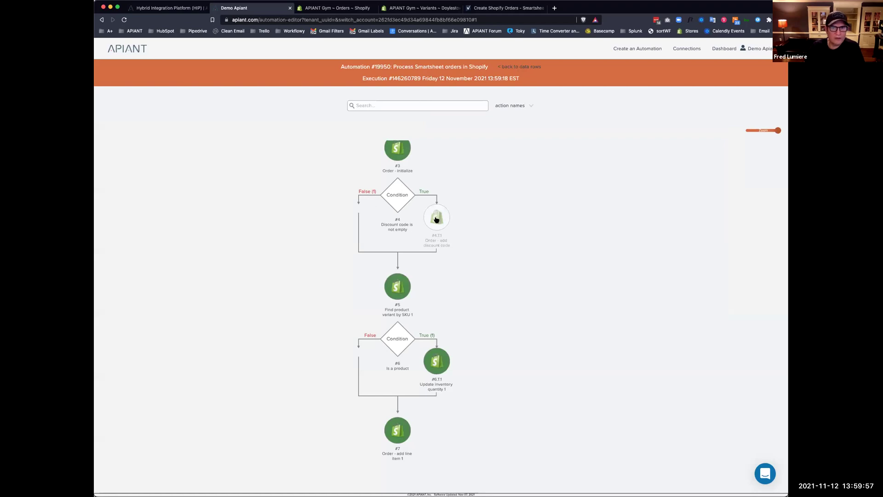
{"action": "scroll", "coordinate": [277, 227], "scroll_direction": "down", "scroll_amount": 5}
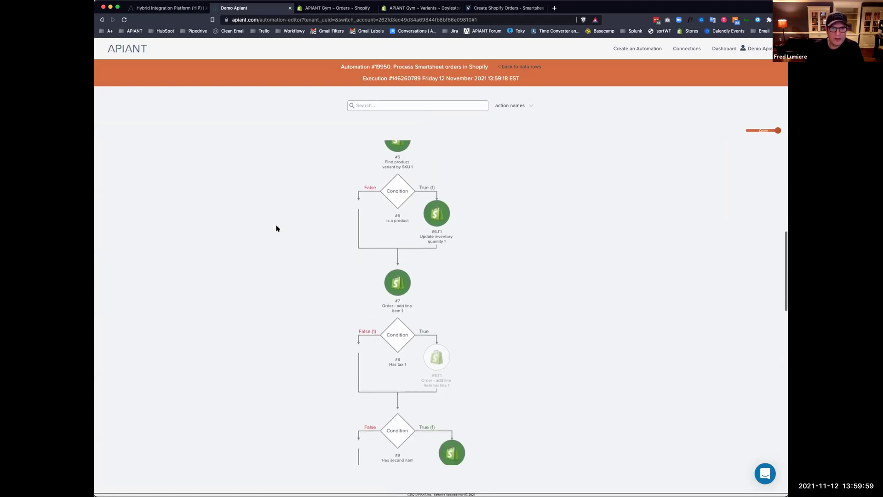
Examine the "Find product variant by SKU 1" action, plus the criteria and decision logic of the "Is a product" condition following it
{"action": "left_click", "coordinate": [396, 184]}
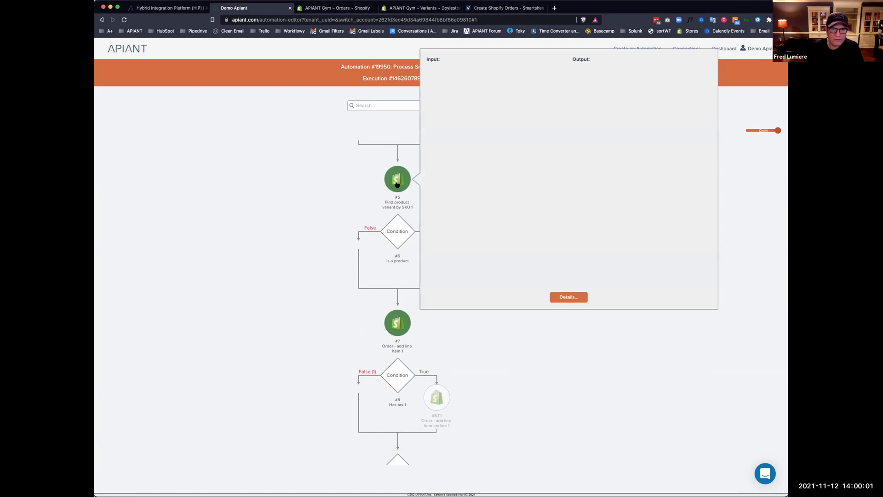
{"action": "left_click", "coordinate": [277, 207]}
{"action": "scroll", "coordinate": [321, 263], "scroll_direction": "down", "scroll_amount": 2}
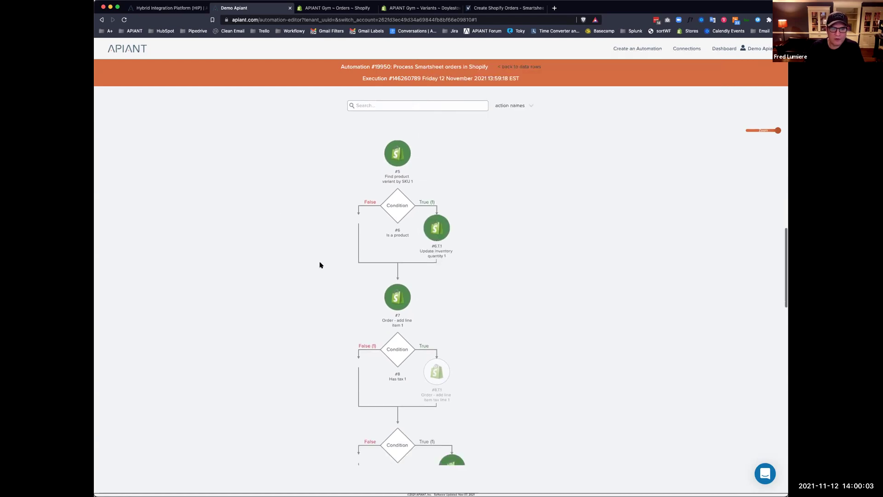
{"action": "left_click", "coordinate": [398, 205]}
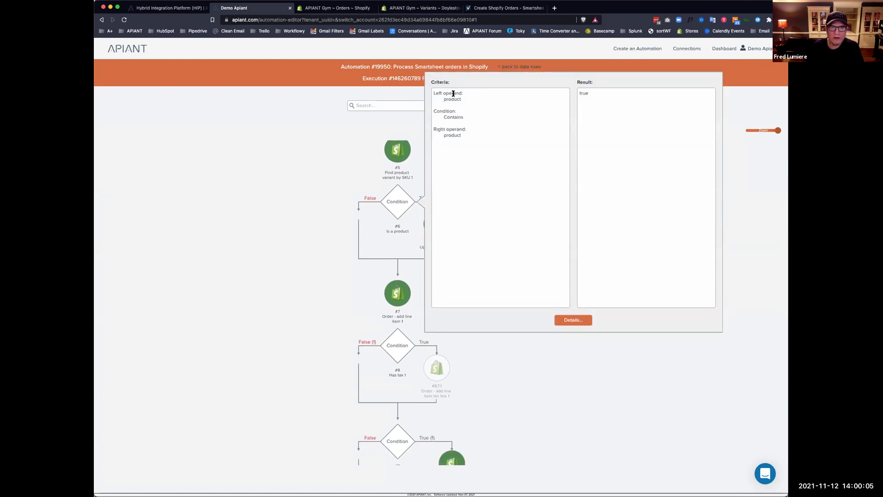
{"action": "left_click", "coordinate": [398, 203]}
{"action": "left_click", "coordinate": [398, 203]}
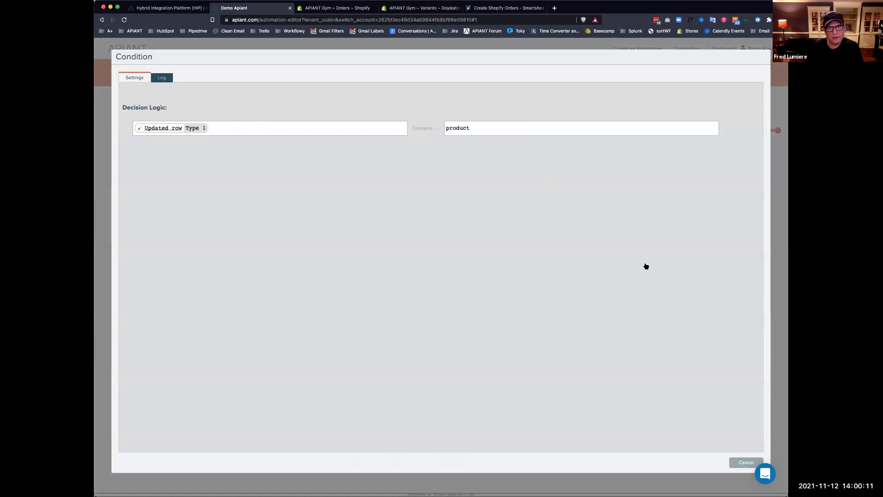
{"action": "left_click", "coordinate": [742, 465]}
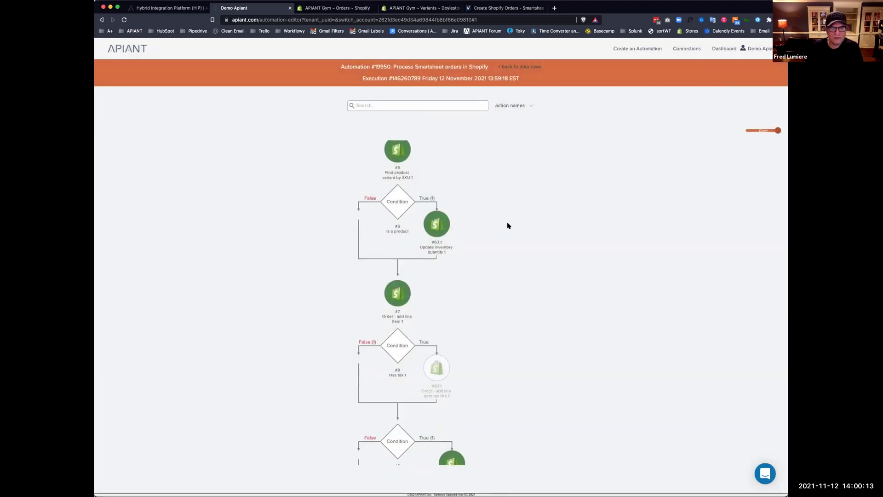
Examine the input and output data of the "Update inventory quantity 1" and "Order - add line item 1" actions
{"action": "scroll", "coordinate": [503, 226], "scroll_direction": "down", "scroll_amount": 1}
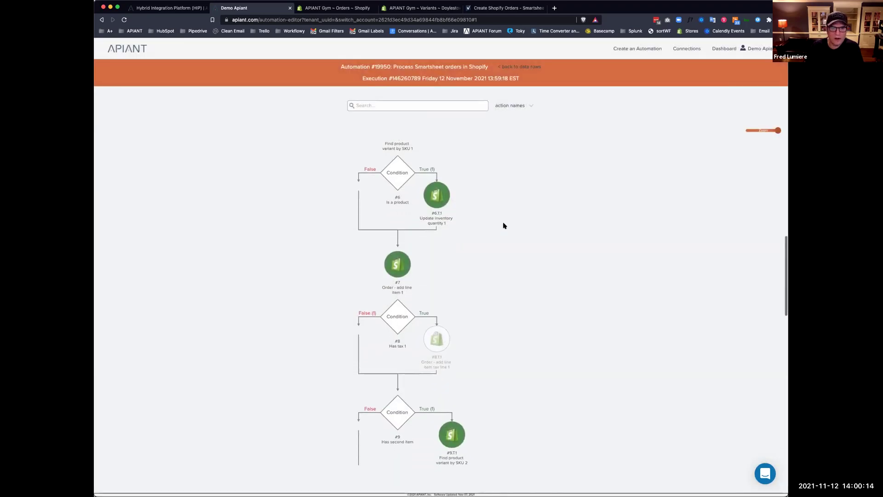
{"action": "left_click", "coordinate": [440, 201]}
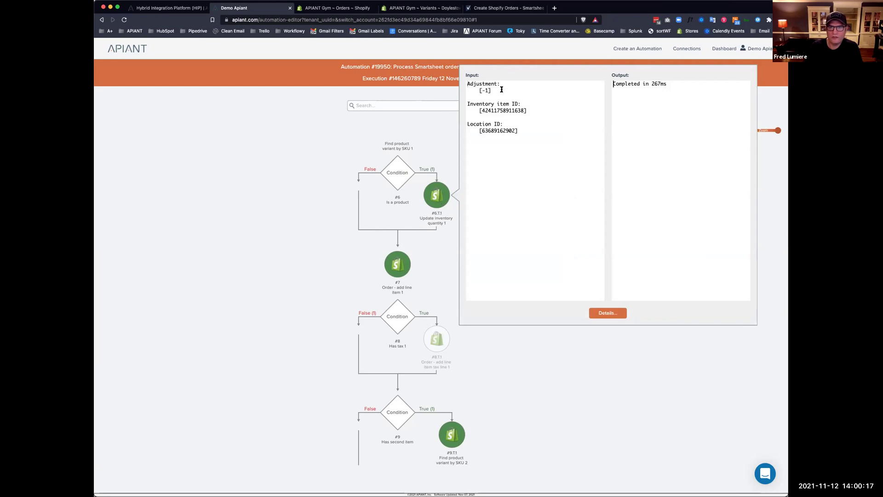
{"action": "left_click", "coordinate": [536, 421]}
{"action": "scroll", "coordinate": [473, 268], "scroll_direction": "down", "scroll_amount": 3}
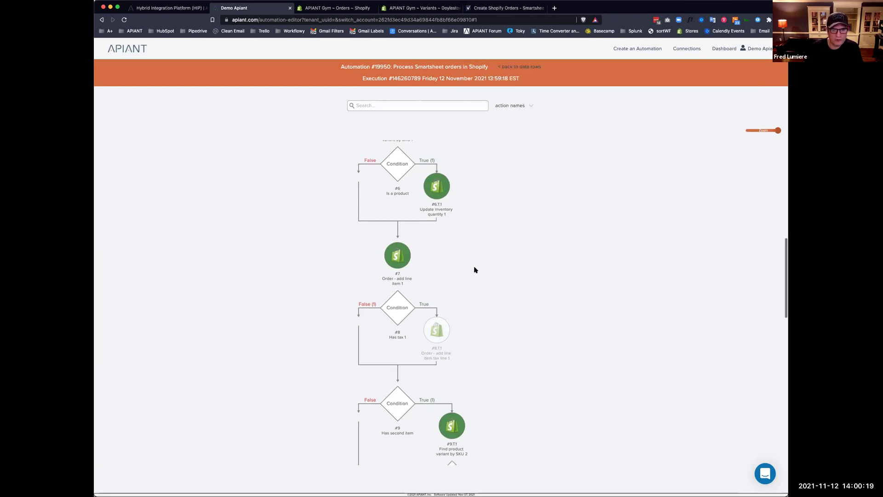
{"action": "left_click", "coordinate": [398, 211]}
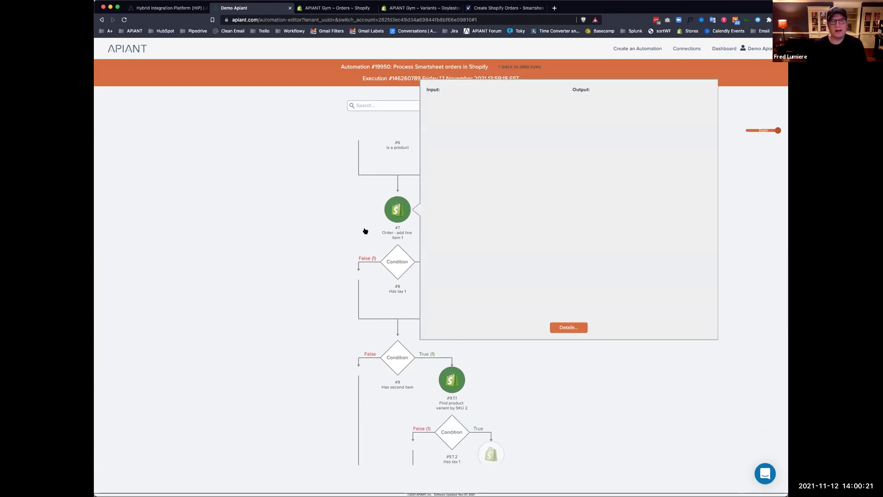
{"action": "left_click", "coordinate": [276, 262]}
{"action": "scroll", "coordinate": [533, 259], "scroll_direction": "down", "scroll_amount": 3}
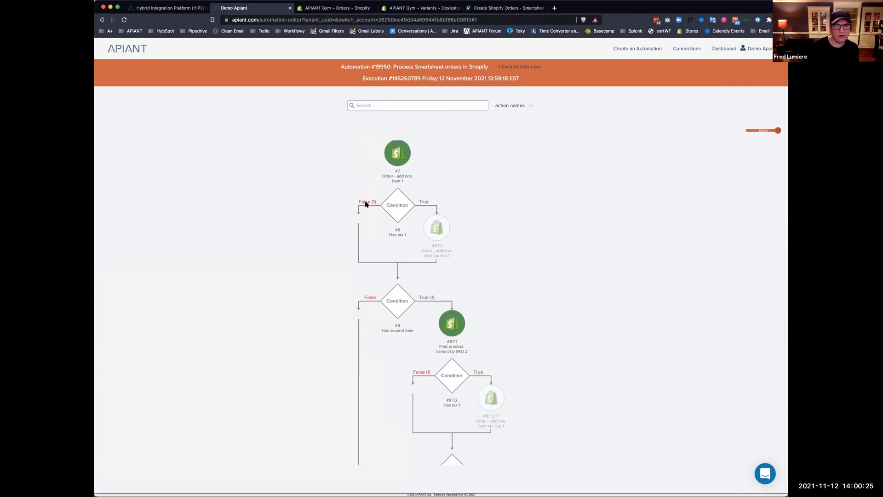
Examine the data of the "Find product variant by SKU 2" action in the "Has second item" branch
{"action": "scroll", "coordinate": [299, 284], "scroll_direction": "down", "scroll_amount": 5}
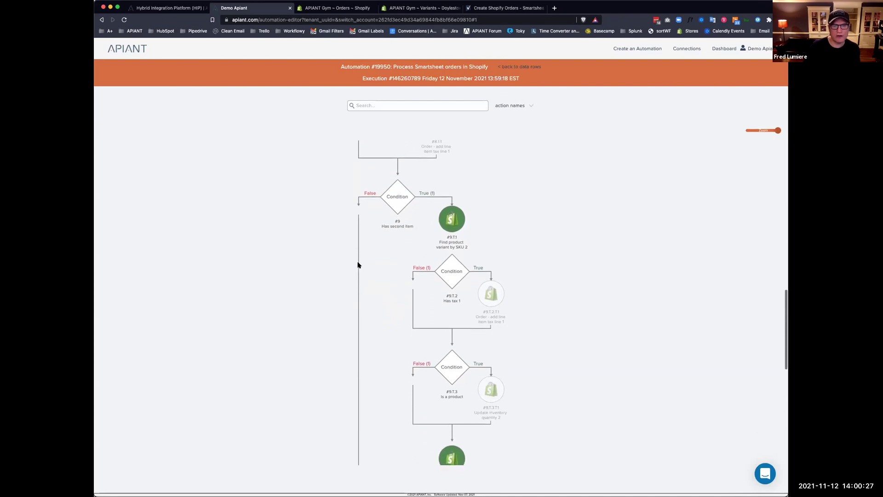
{"action": "left_click", "coordinate": [451, 217]}
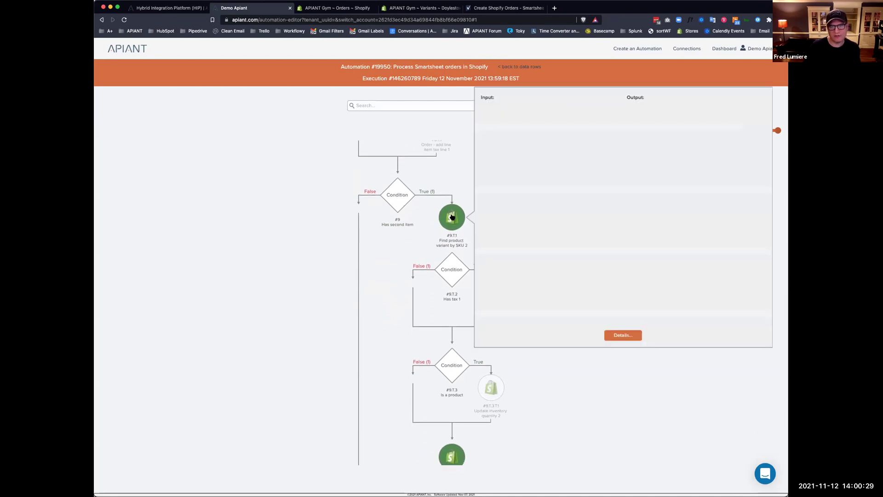
{"action": "left_click", "coordinate": [272, 320]}
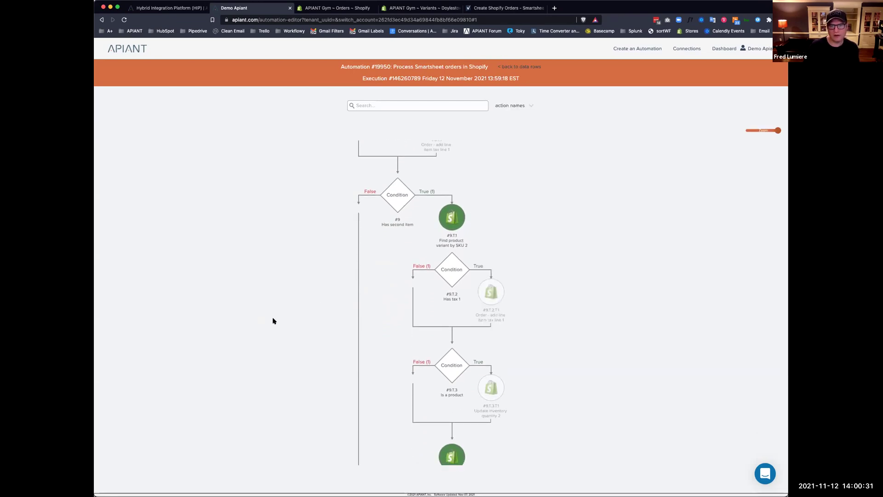
Examine the "Update inventory quantity 2" action and the criteria of the second item's "Is a product" condition
{"action": "scroll", "coordinate": [548, 301], "scroll_direction": "down", "scroll_amount": 5}
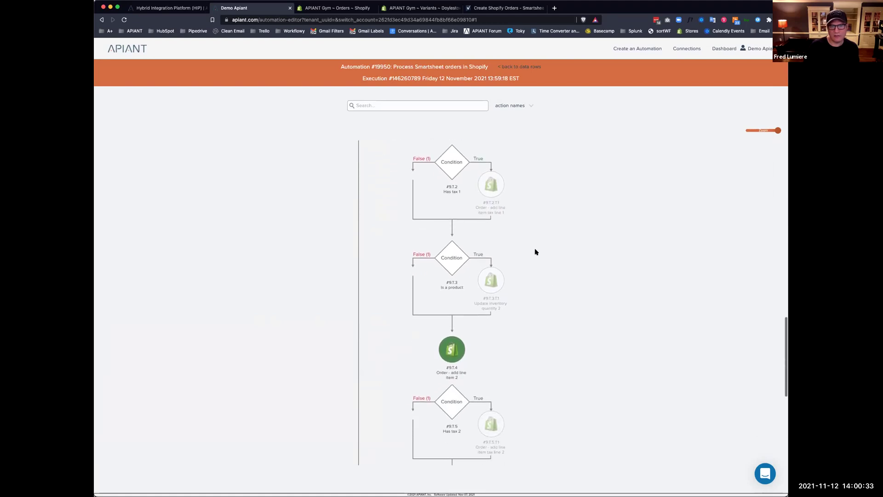
{"action": "left_click", "coordinate": [491, 277]}
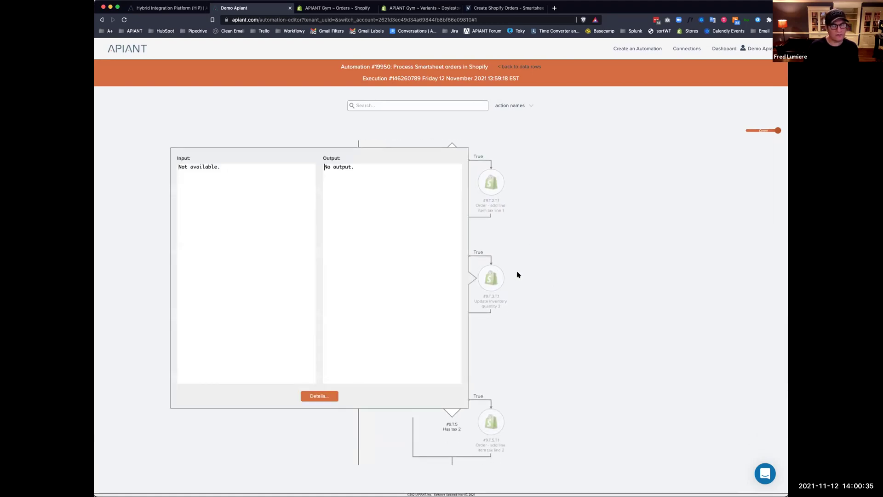
{"action": "left_click", "coordinate": [566, 259]}
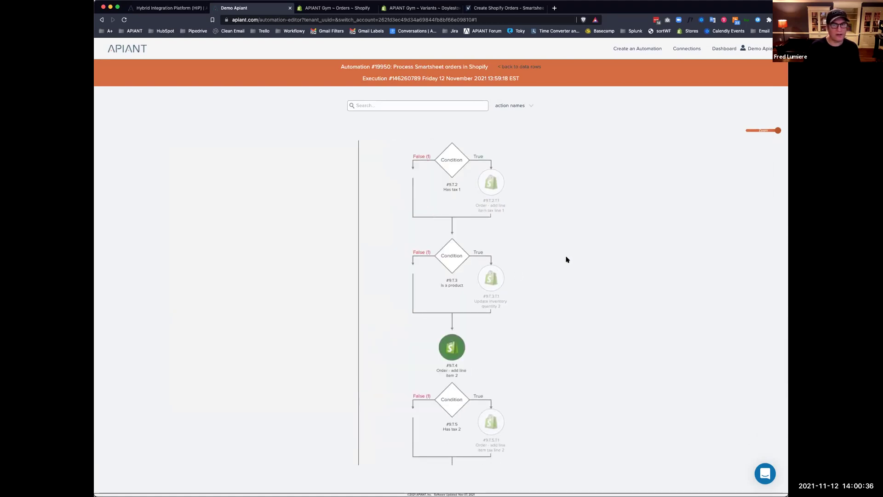
{"action": "left_click", "coordinate": [448, 261]}
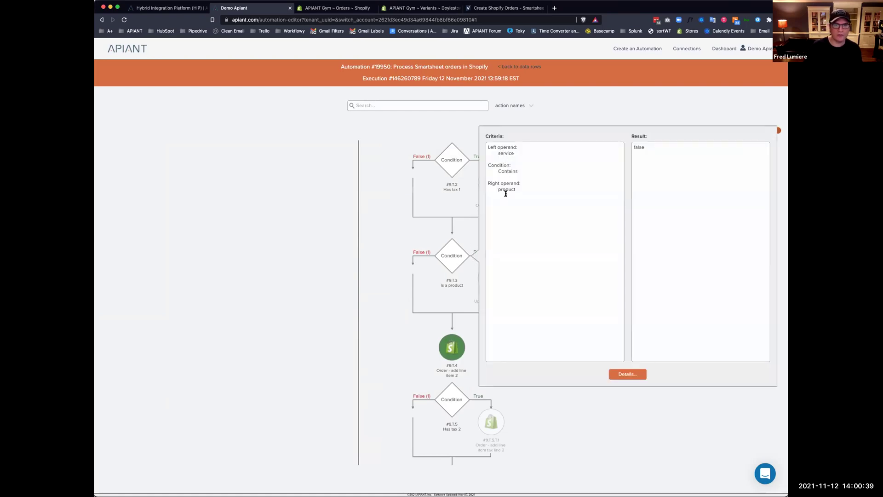
{"action": "left_click", "coordinate": [283, 280]}
{"action": "scroll", "coordinate": [381, 329], "scroll_direction": "down", "scroll_amount": 2}
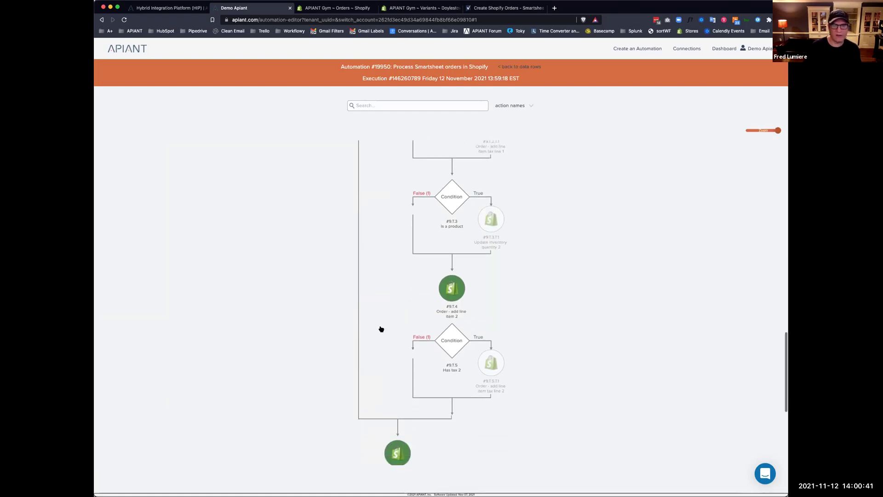
Examine the data of the "Order - add line item 2" action
{"action": "left_click", "coordinate": [455, 228]}
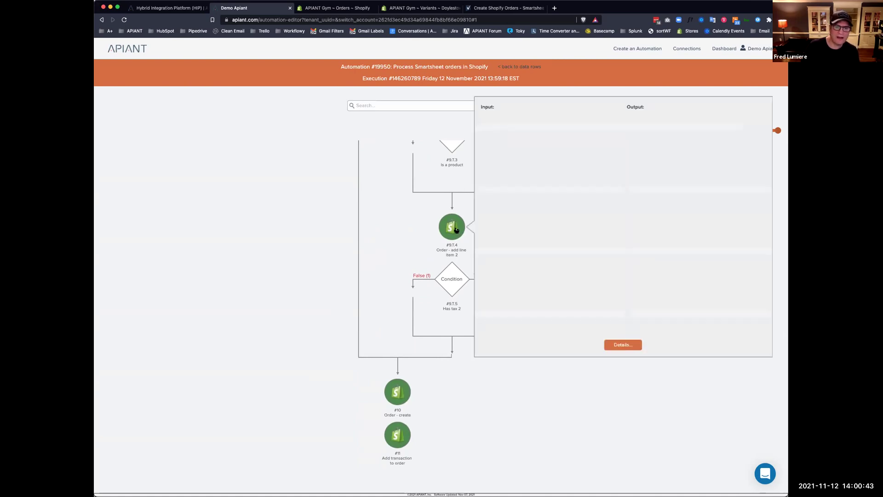
{"action": "left_click", "coordinate": [262, 285]}
{"action": "scroll", "coordinate": [260, 285], "scroll_direction": "down", "scroll_amount": 2}
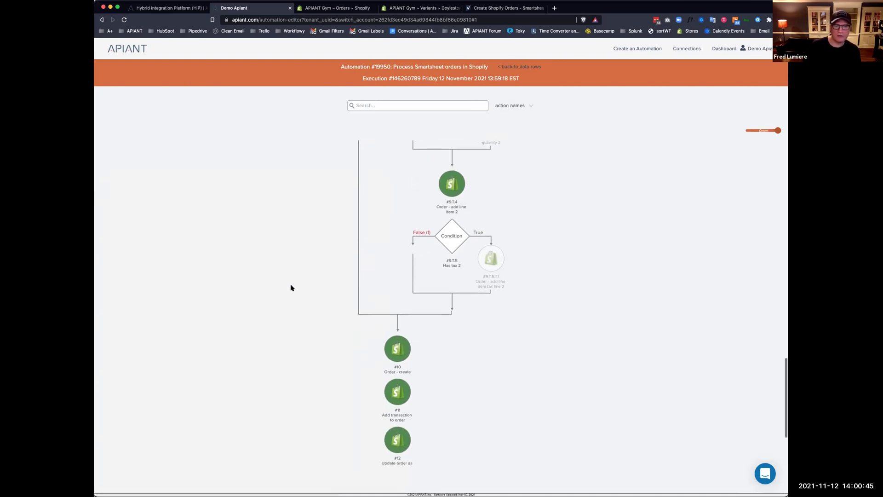
Examine the data of the final "Update order as fulfilled - mapped location id" and "Update row" actions
{"action": "scroll", "coordinate": [291, 288], "scroll_direction": "down", "scroll_amount": 3}
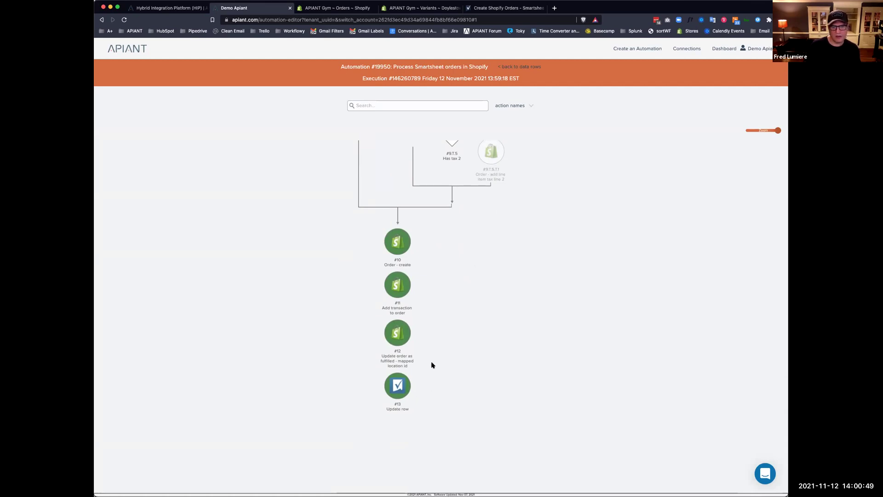
{"action": "left_click", "coordinate": [399, 332]}
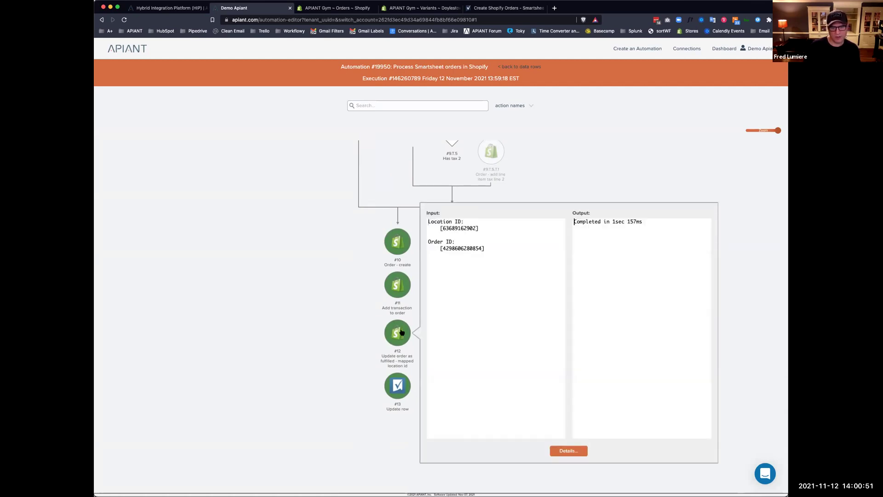
{"action": "left_click", "coordinate": [393, 385]}
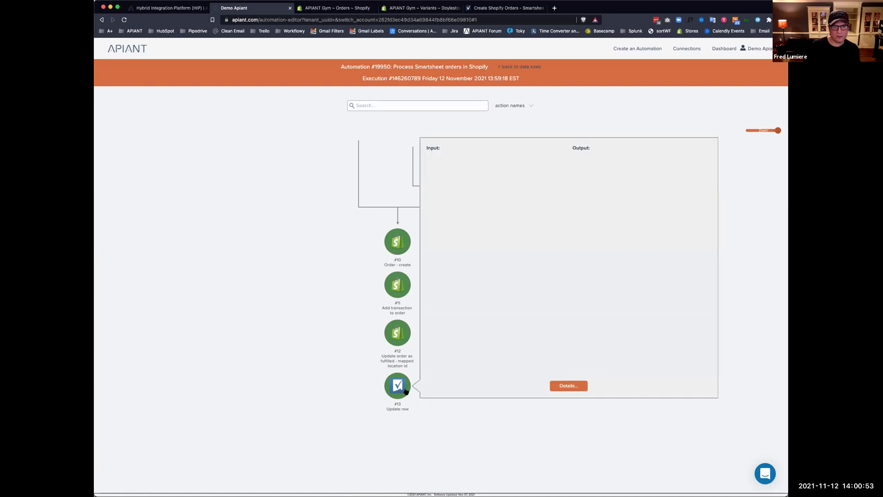
{"action": "left_click", "coordinate": [347, 144]}
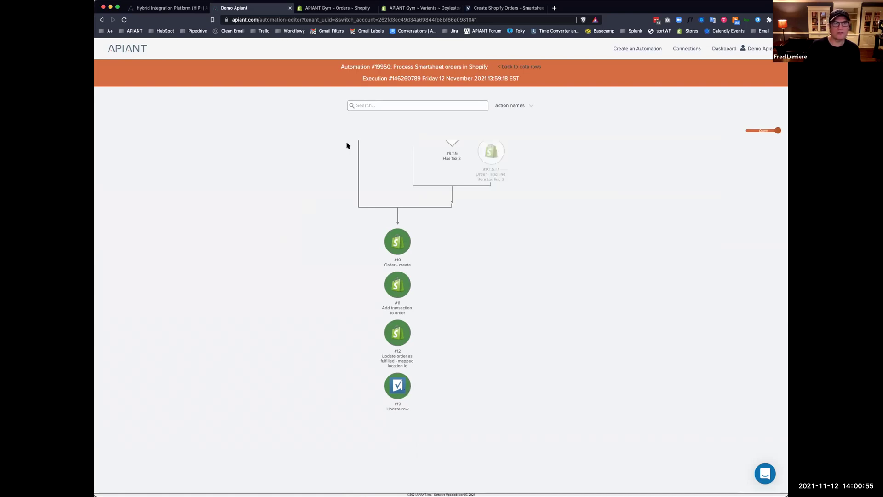
Switch to the Create Shopify Orders sheet in Smartsheet, reload it, and widen the Processing status column
{"action": "left_click", "coordinate": [500, 9]}
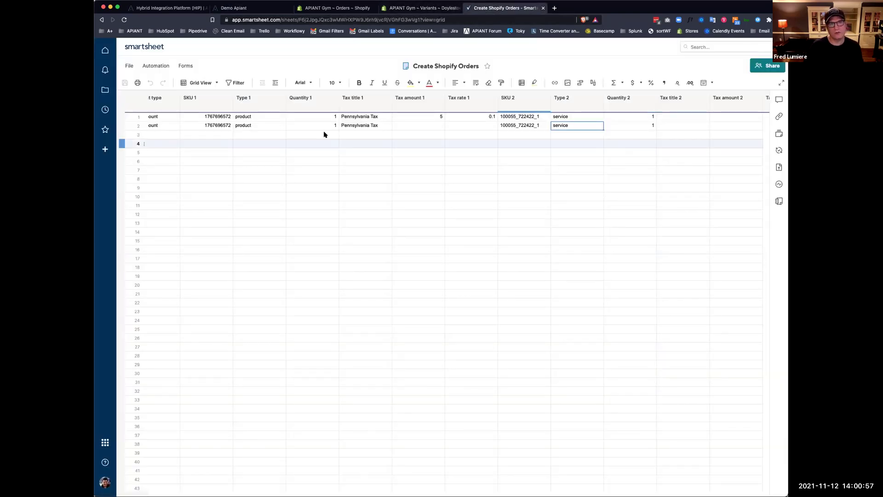
{"action": "scroll", "coordinate": [353, 164], "scroll_direction": "left", "scroll_amount": 15}
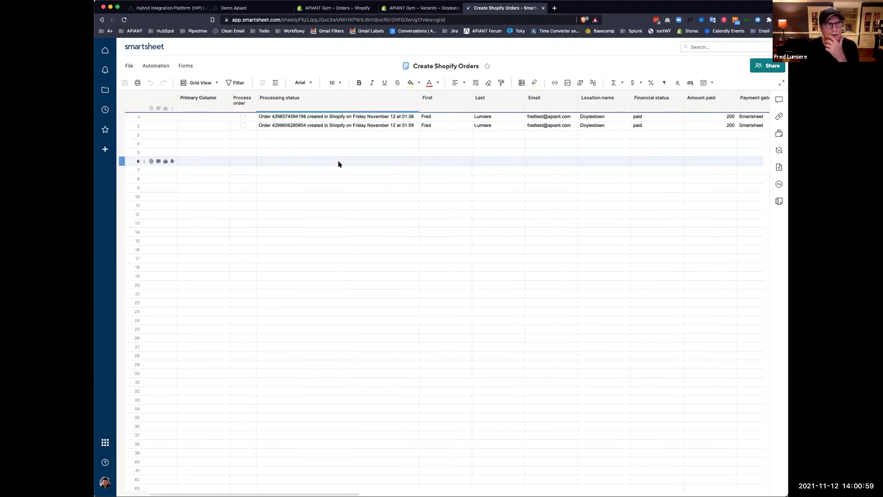
{"action": "left_click", "coordinate": [124, 20]}
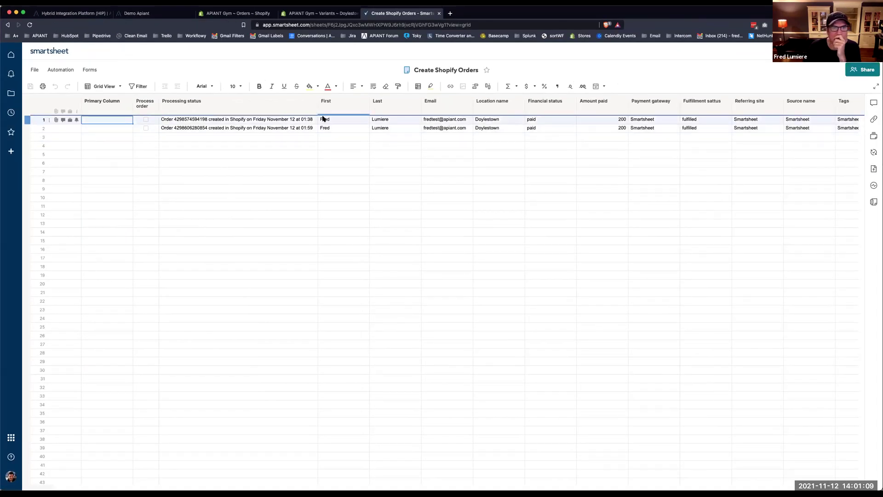
{"action": "left_click", "coordinate": [356, 100]}
{"action": "left_click_drag", "start_coordinate": [364, 111], "coordinate": [238, 136]}
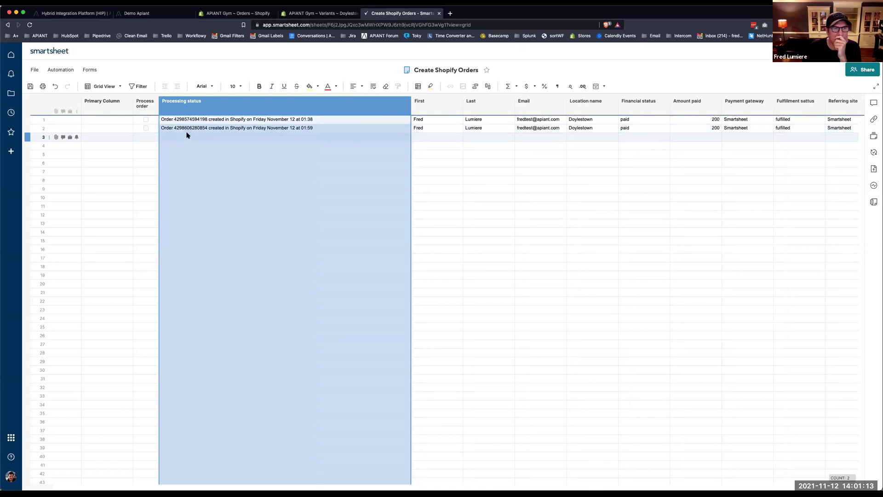
{"action": "left_click", "coordinate": [188, 134]}
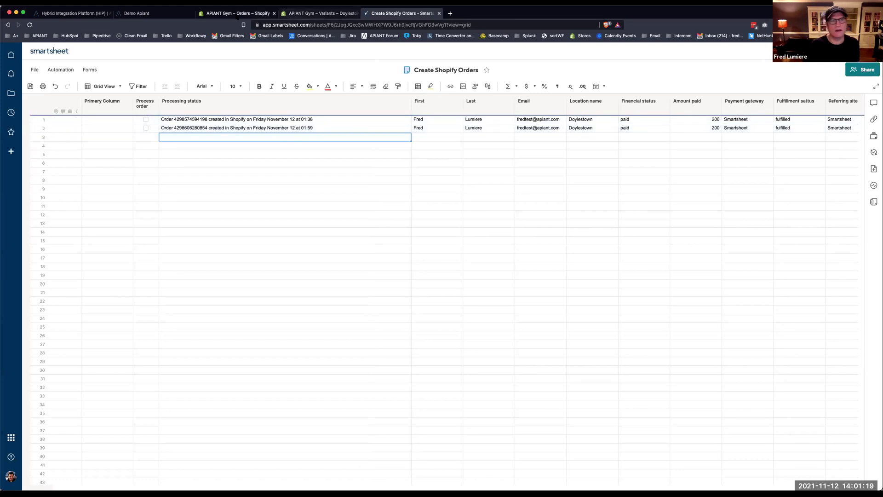
Switch to the Shopify admin, reload the orders list, and open order #1253
{"action": "left_click", "coordinate": [223, 14]}
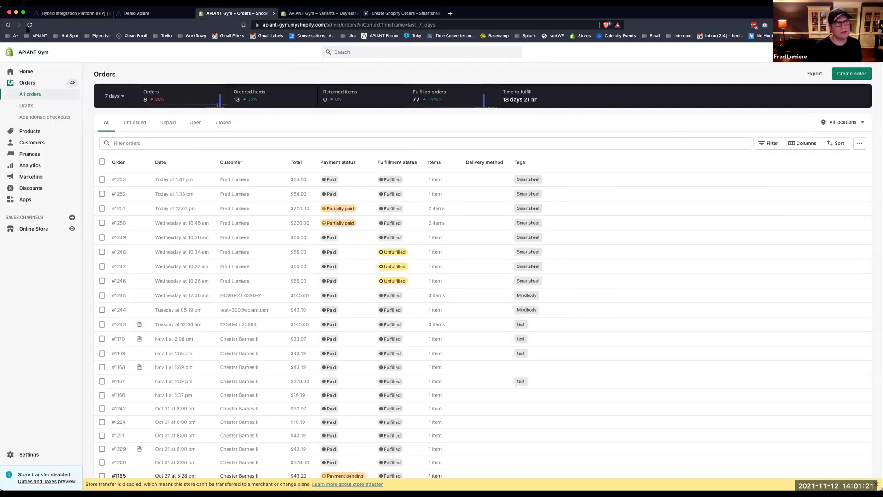
{"action": "left_click", "coordinate": [29, 26]}
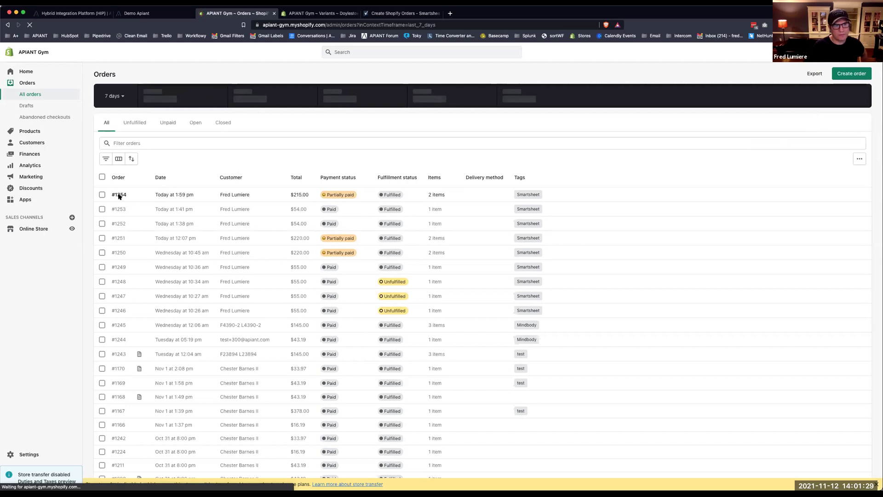
{"action": "left_click", "coordinate": [119, 195]}
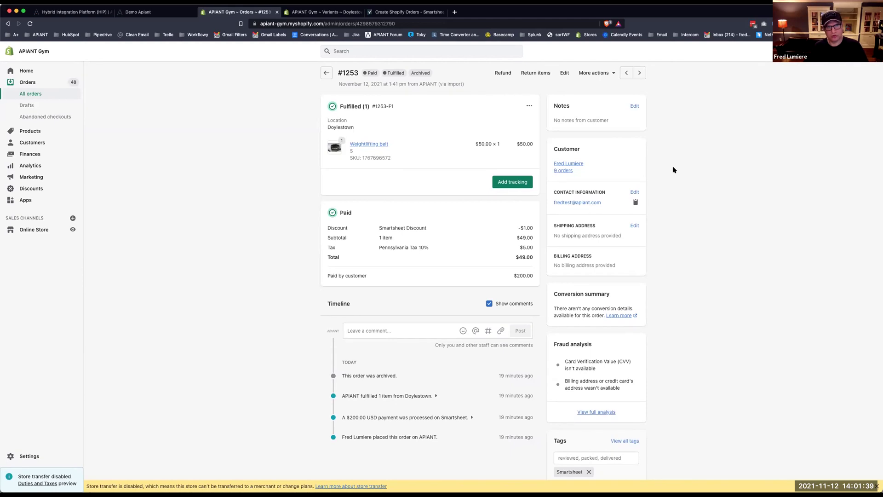
Reload the Shopify orders list and check the second row's processing status in the Create Shopify Orders sheet in Smartsheet
{"action": "left_click", "coordinate": [7, 24]}
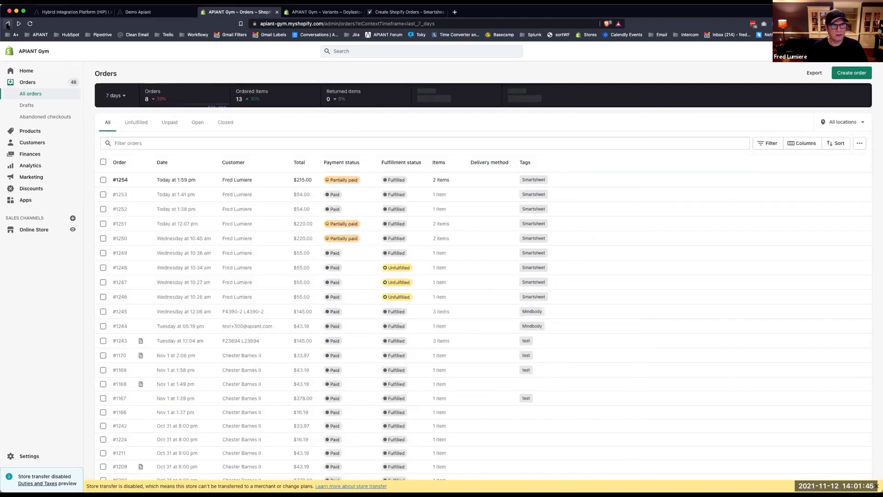
{"action": "left_click", "coordinate": [29, 24]}
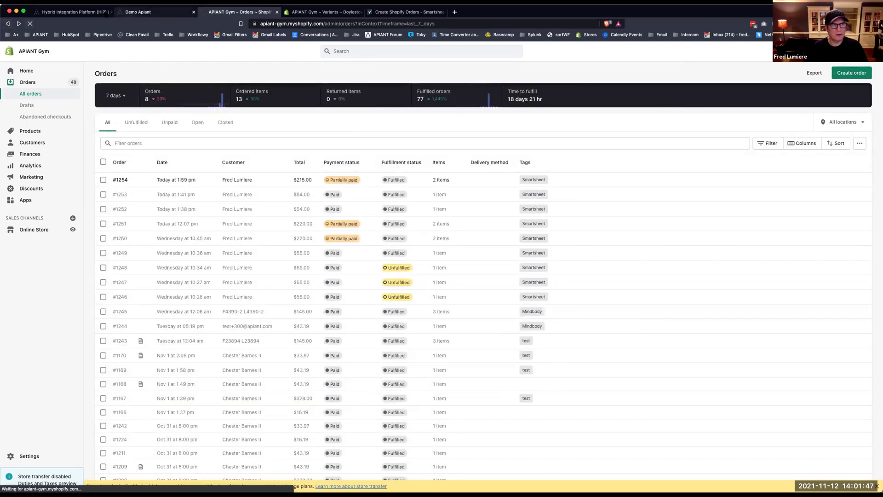
{"action": "left_click", "coordinate": [405, 12]}
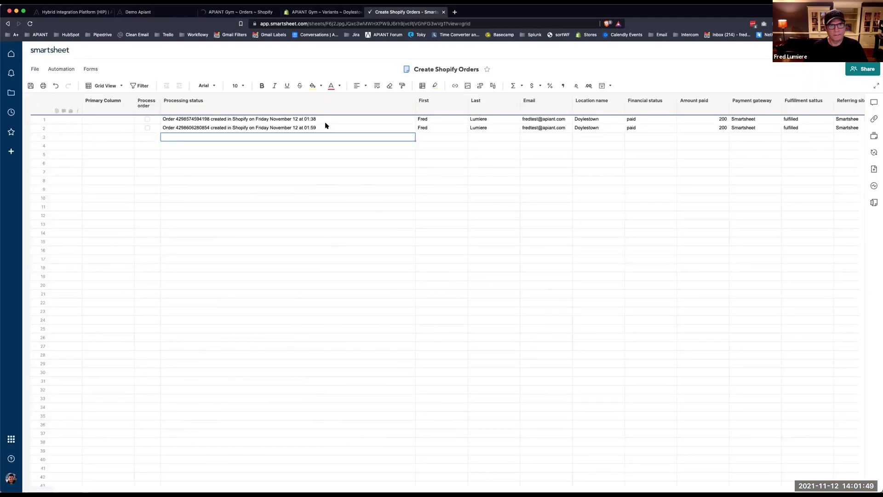
{"action": "double_click", "coordinate": [185, 127]}
{"action": "double_click", "coordinate": [184, 127]}
{"action": "left_click", "coordinate": [209, 180]}
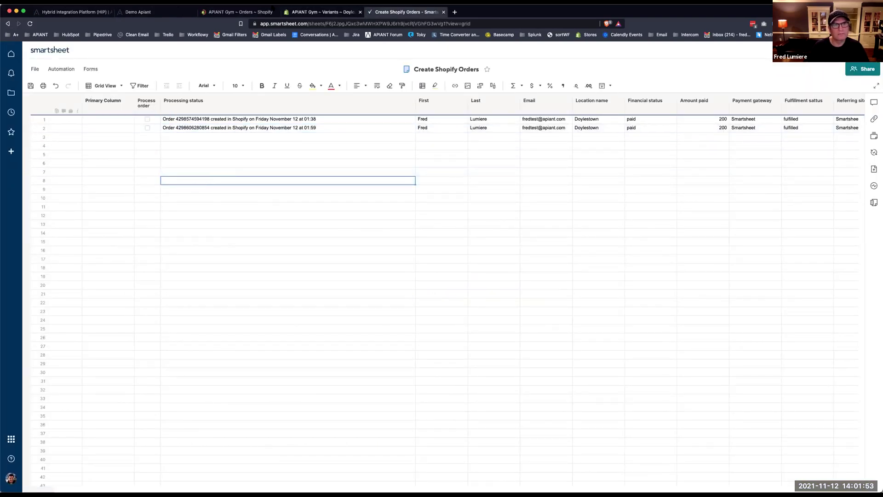
Switch back to the Shopify orders list and open the newest order, placed today at 1:59 pm
{"action": "left_click", "coordinate": [316, 12]}
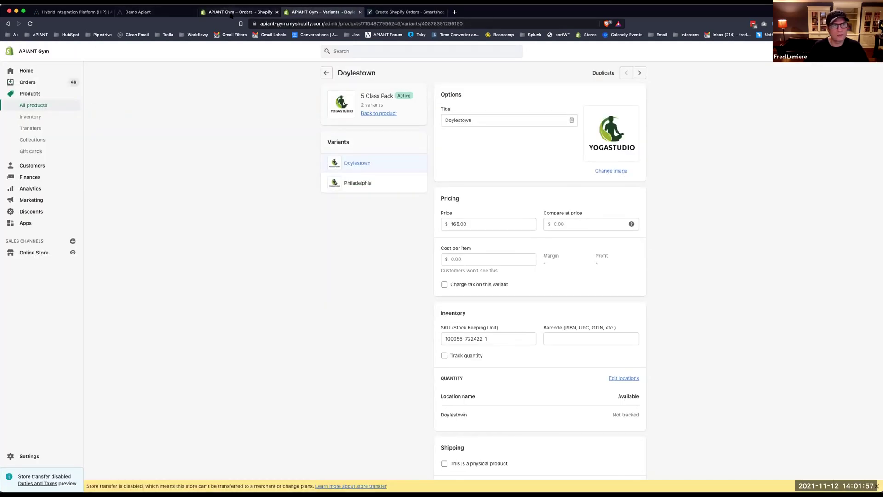
{"action": "left_click", "coordinate": [236, 11]}
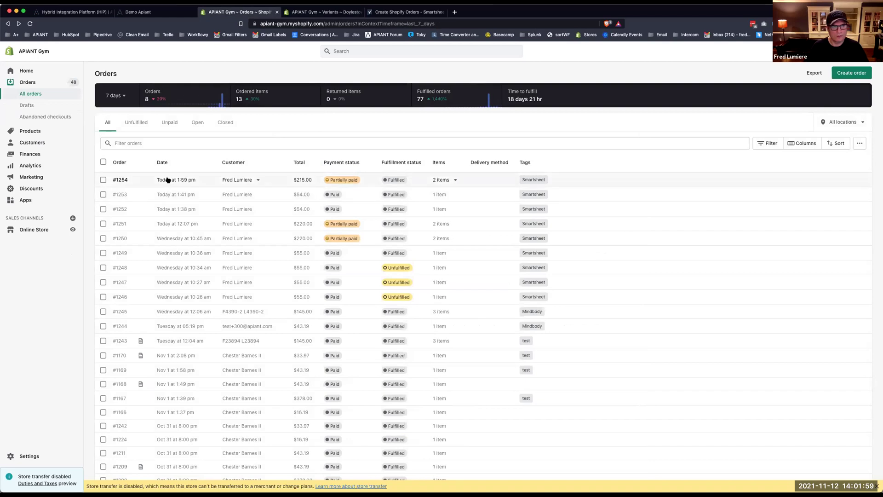
{"action": "left_click", "coordinate": [122, 180]}
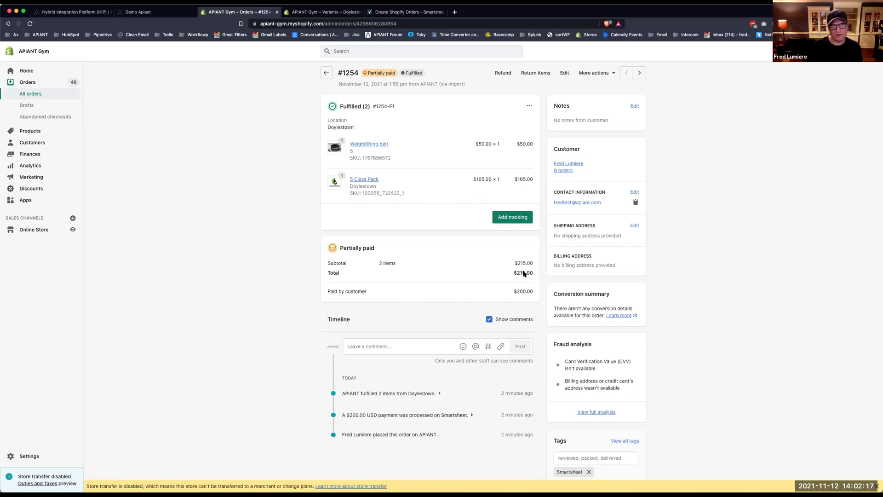
Switch to the Create Shopify Orders sheet and examine row 2's payment, tax, discount and line item values through the Tax rate 2 column
{"action": "left_click", "coordinate": [432, 12]}
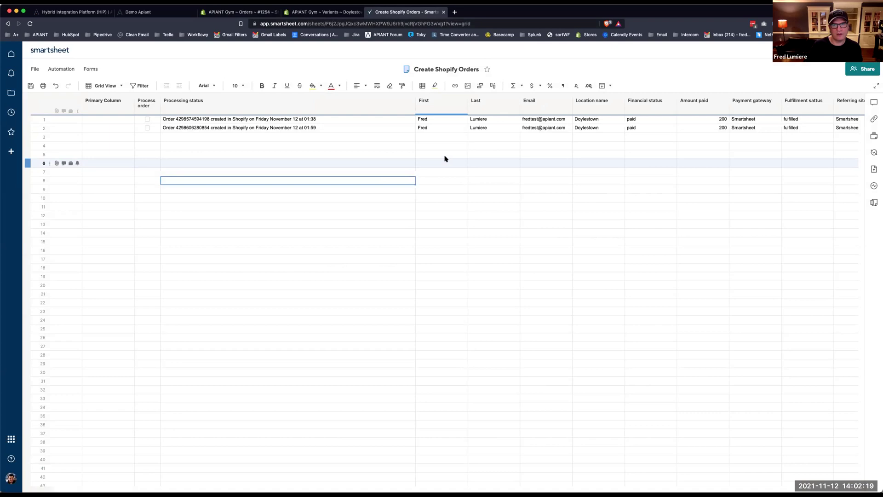
{"action": "left_click", "coordinate": [581, 128]}
{"action": "key", "text": "Right"}
{"action": "key", "text": "Right"}
{"action": "key", "text": "Right"}
{"action": "key", "text": "Right"}
{"action": "key", "text": "Left"}
{"action": "key", "text": "Left"}
{"action": "key", "text": "Left"}
{"action": "key", "text": "Right"}
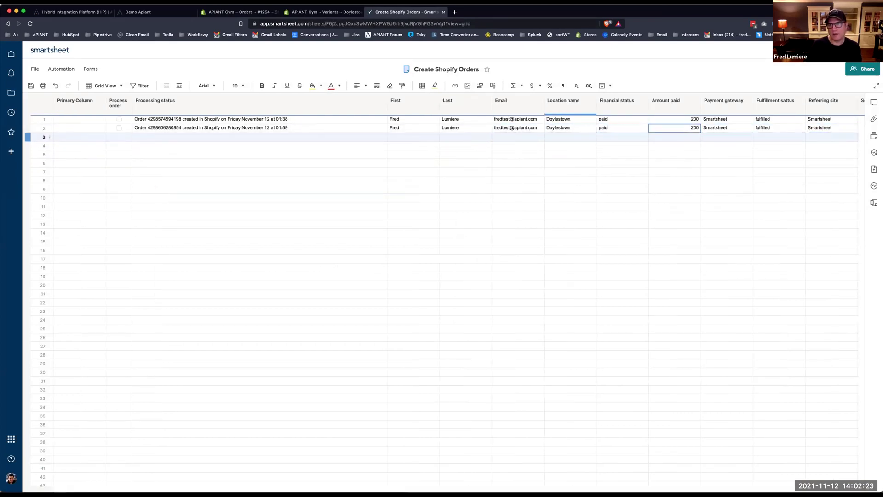
{"action": "key", "text": "Right"}
{"action": "key", "text": "Right"}
{"action": "key", "text": "Right"}
{"action": "key", "text": "Right"}
{"action": "key", "text": "Right"}
{"action": "key", "text": "Right"}
{"action": "key", "text": "Right"}
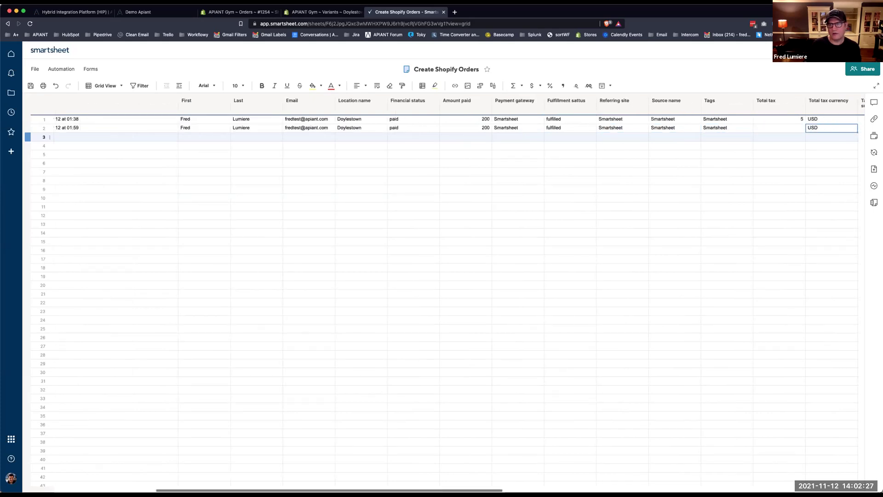
{"action": "key", "text": "Right"}
{"action": "key", "text": "Right"}
{"action": "key", "text": "Right"}
{"action": "key", "text": "Right"}
{"action": "key", "text": "Right"}
{"action": "key", "text": "Right"}
{"action": "key", "text": "Right"}
{"action": "key", "text": "Right"}
{"action": "key", "text": "Right"}
{"action": "key", "text": "Right"}
{"action": "key", "text": "Right"}
{"action": "key", "text": "Right"}
{"action": "key", "text": "Right"}
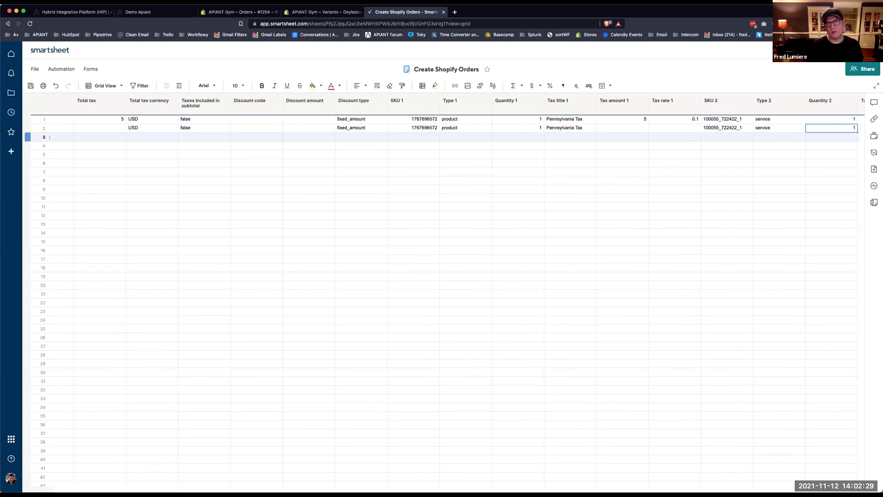
{"action": "key", "text": "Right"}
{"action": "key", "text": "Right"}
{"action": "key", "text": "Right"}
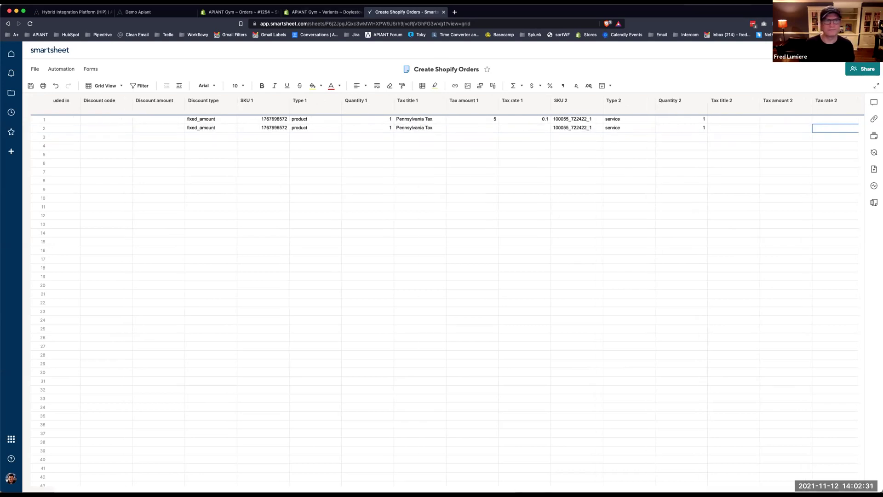
Recheck the newest order in Shopify, and examine the "Add transaction to order" action's input and output in the APIANT execution
{"action": "left_click", "coordinate": [322, 12]}
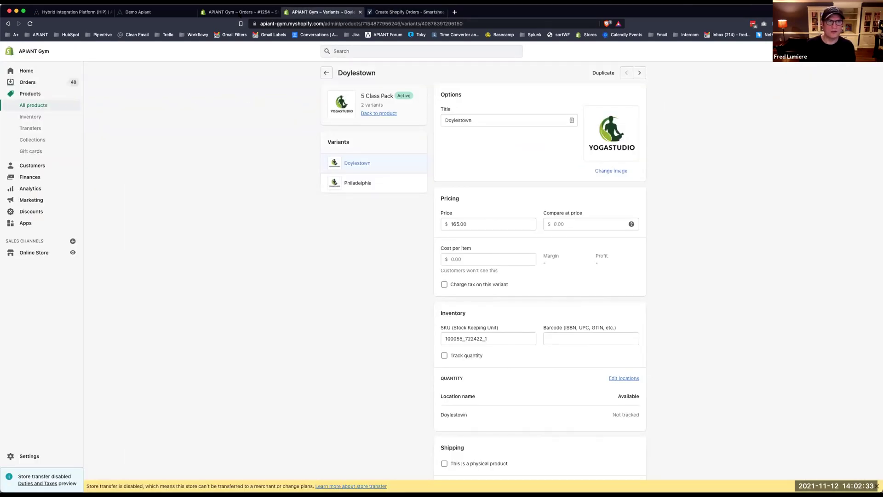
{"action": "left_click", "coordinate": [239, 12]}
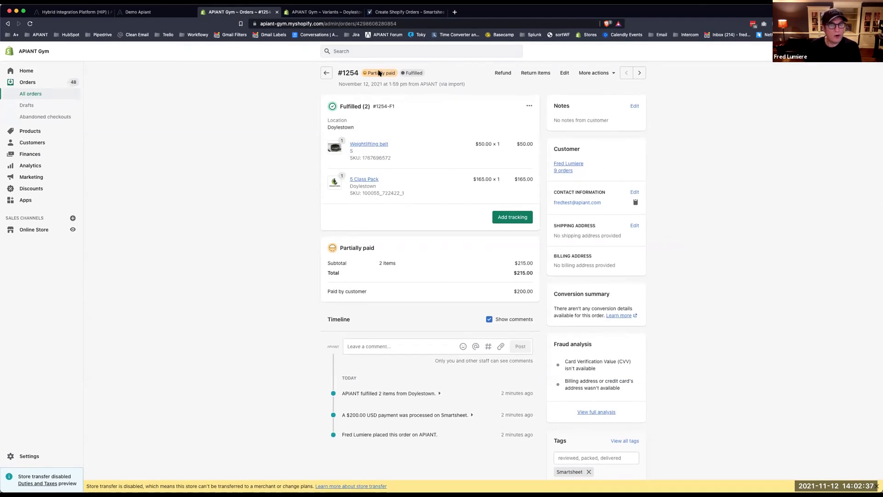
{"action": "left_click", "coordinate": [138, 12]}
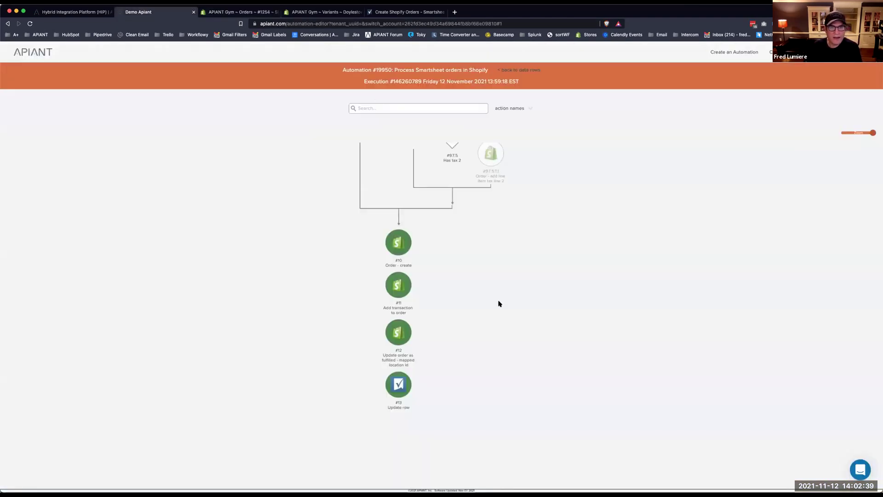
{"action": "left_click", "coordinate": [396, 332]}
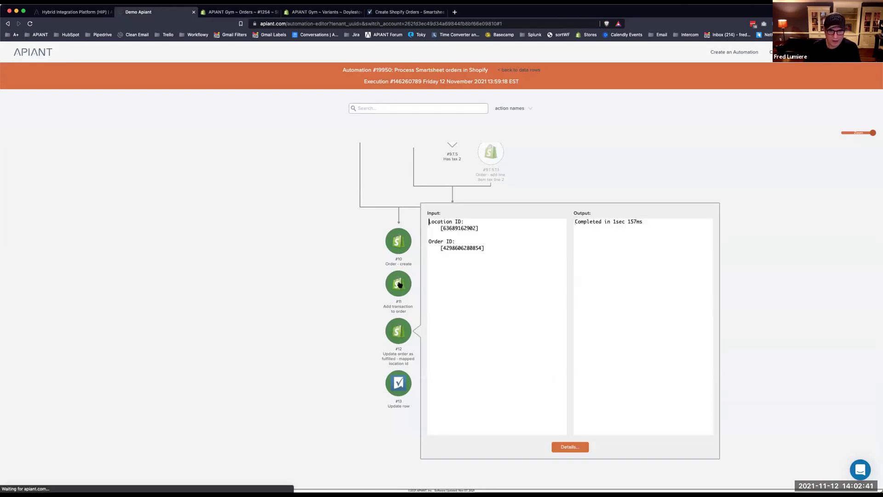
{"action": "left_click", "coordinate": [399, 284]}
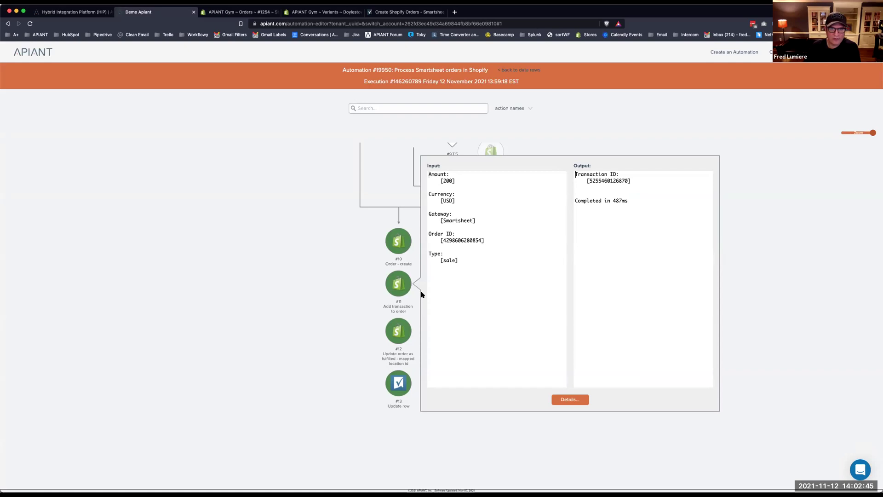
{"action": "left_click", "coordinate": [398, 282]}
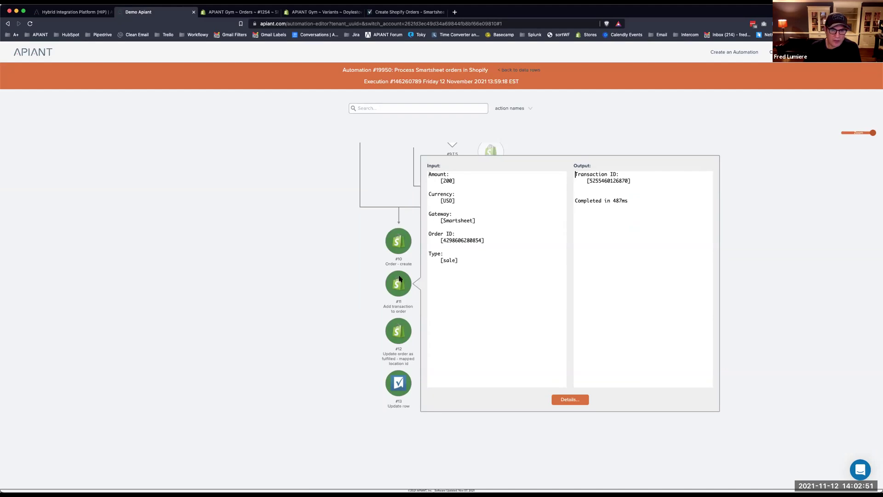
{"action": "left_click", "coordinate": [398, 283]}
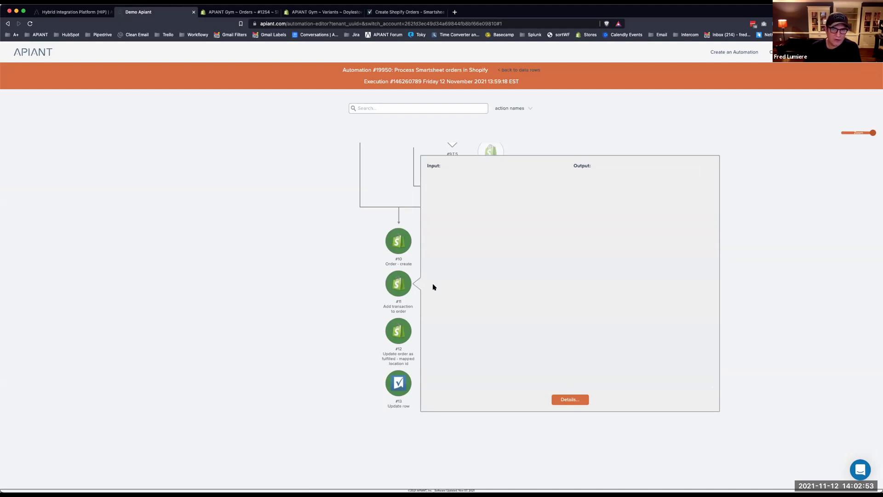
{"action": "left_click", "coordinate": [394, 287]}
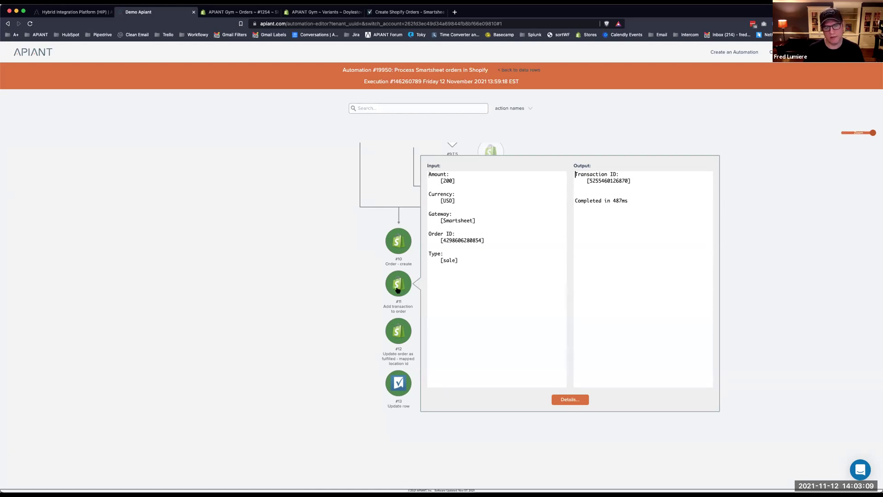
{"action": "left_click", "coordinate": [323, 324]}
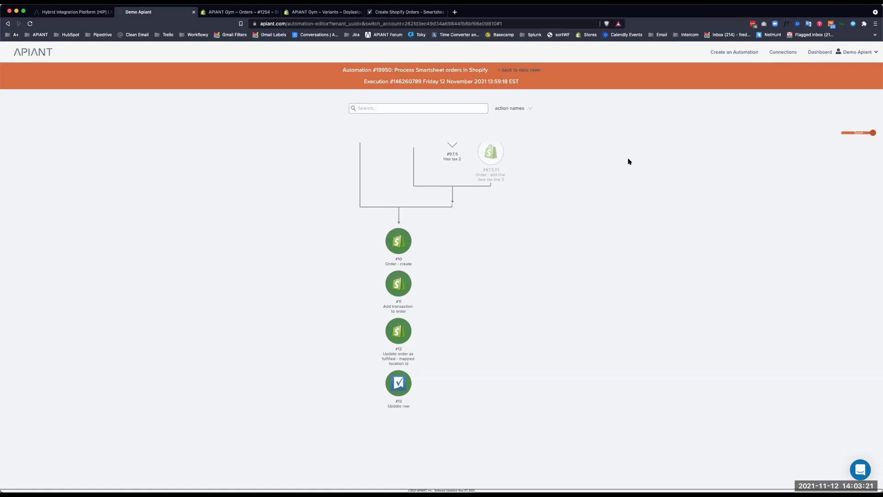
View the execution history of the "Process Smartsheet orders in Shopify" automation and return to the dashboard
{"action": "left_click", "coordinate": [812, 52]}
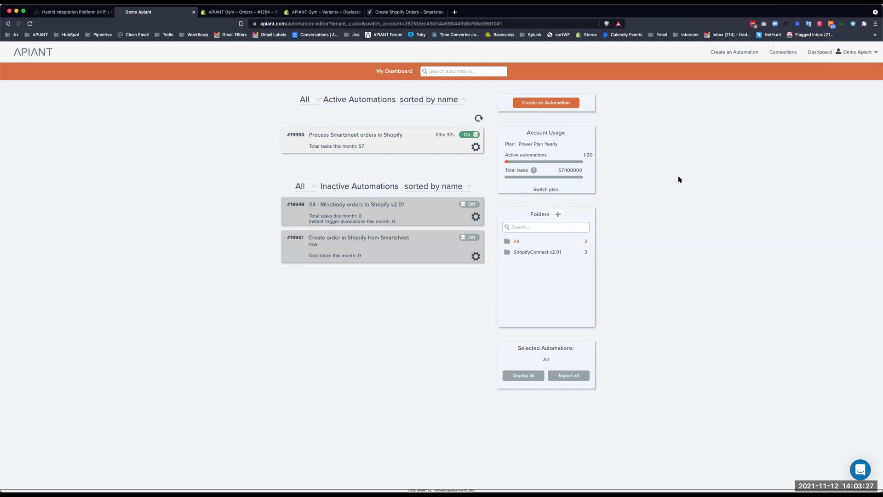
{"action": "left_click", "coordinate": [328, 146]}
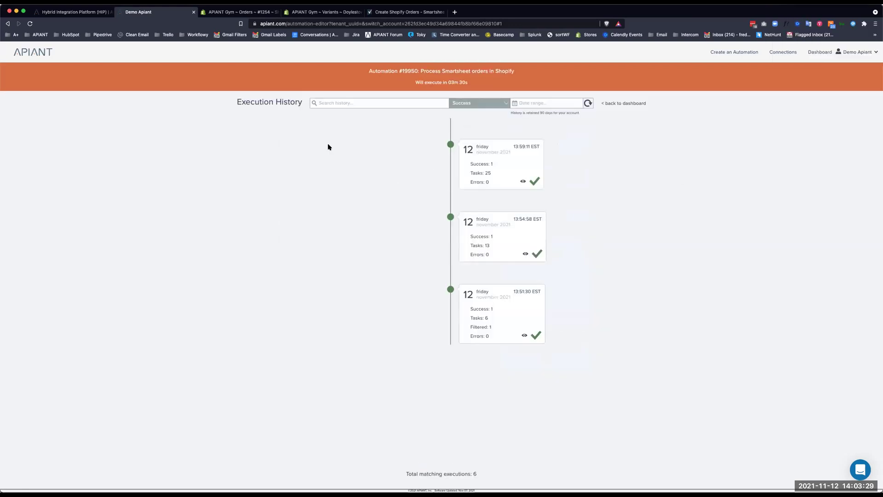
{"action": "left_click", "coordinate": [616, 104]}
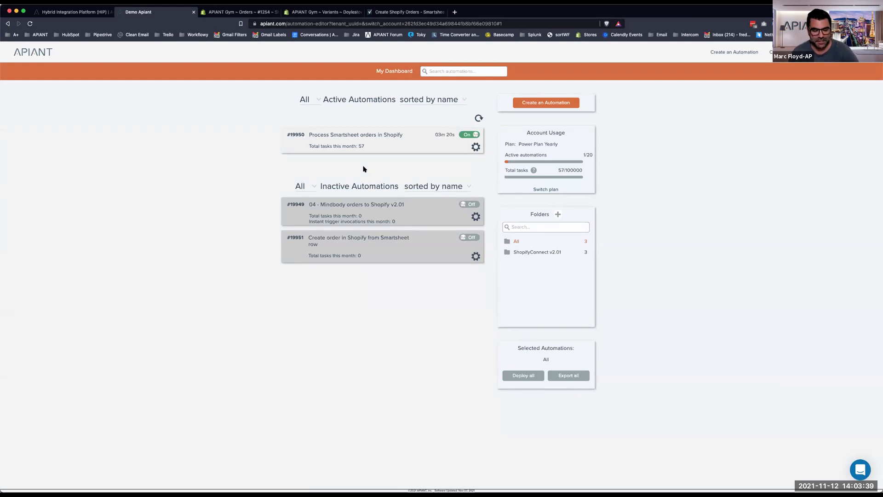
Reopen the 13:59 execution of "Process Smartsheet orders in Shopify" and examine the path taken through its triggers, conditions and actions
{"action": "left_click", "coordinate": [339, 146]}
{"action": "left_click", "coordinate": [489, 163]}
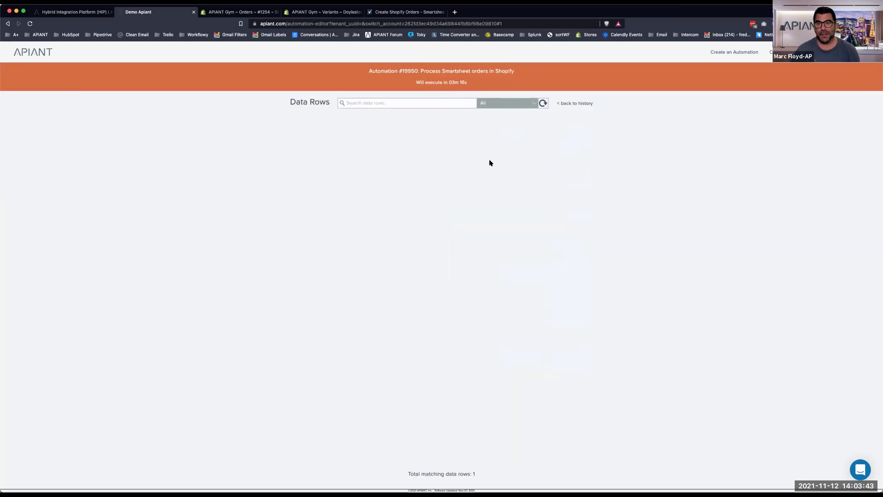
{"action": "left_click", "coordinate": [487, 228]}
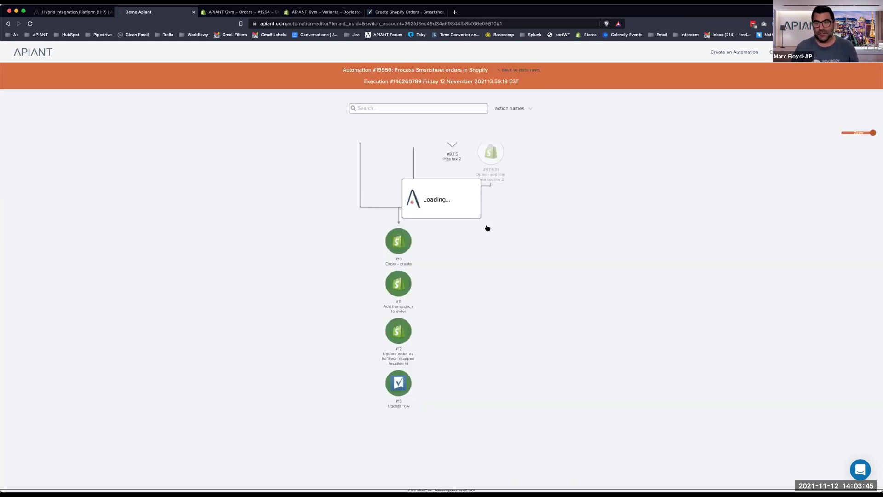
{"action": "scroll", "coordinate": [302, 232], "scroll_direction": "down", "scroll_amount": 5}
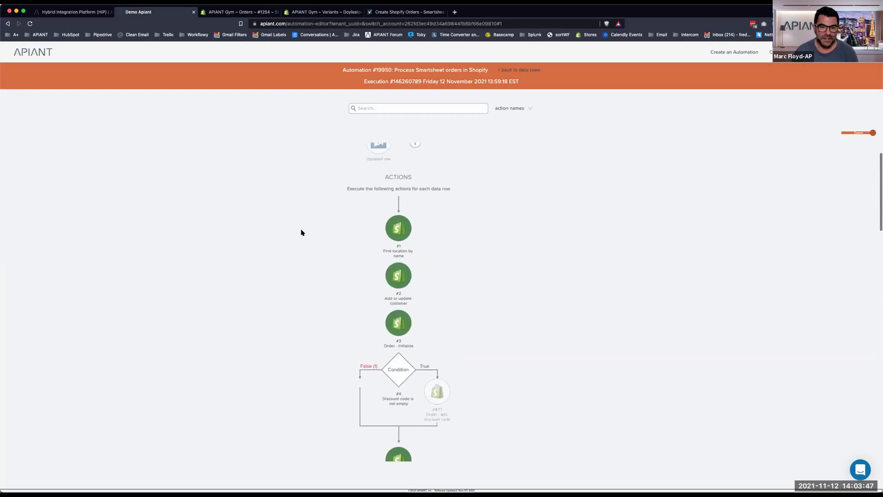
{"action": "scroll", "coordinate": [301, 232], "scroll_direction": "down", "scroll_amount": 5}
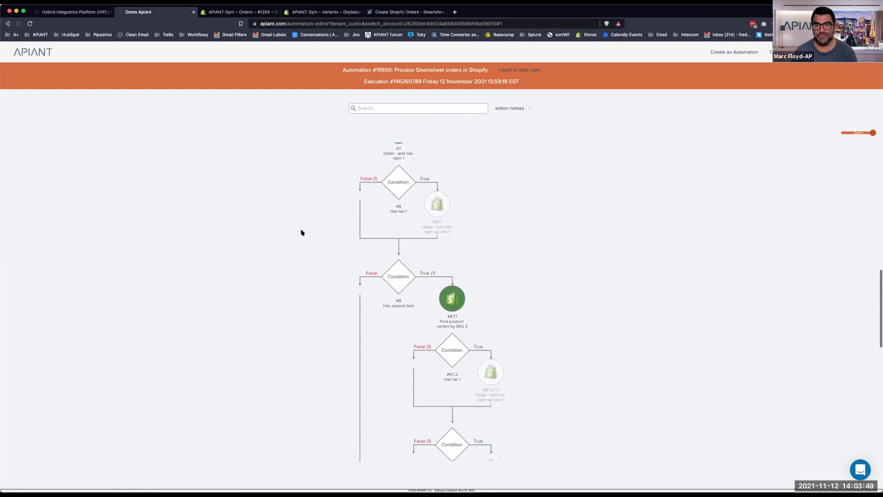
{"action": "scroll", "coordinate": [302, 232], "scroll_direction": "down", "scroll_amount": 5}
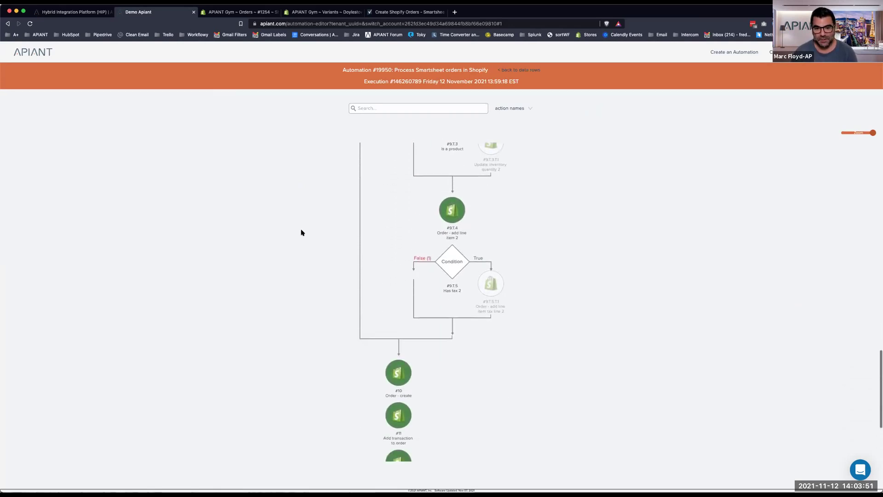
{"action": "scroll", "coordinate": [301, 232], "scroll_direction": "down", "scroll_amount": 3}
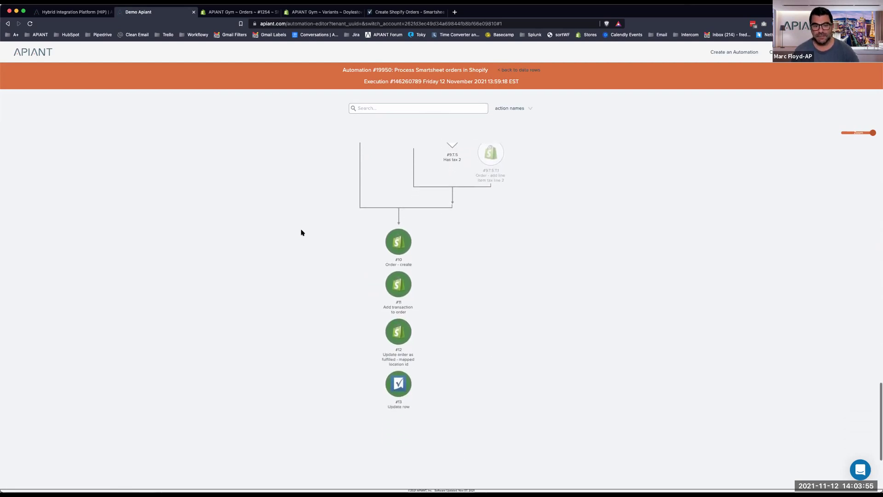
{"action": "scroll", "coordinate": [302, 232], "scroll_direction": "up", "scroll_amount": 5}
{"action": "scroll", "coordinate": [301, 232], "scroll_direction": "up", "scroll_amount": 3}
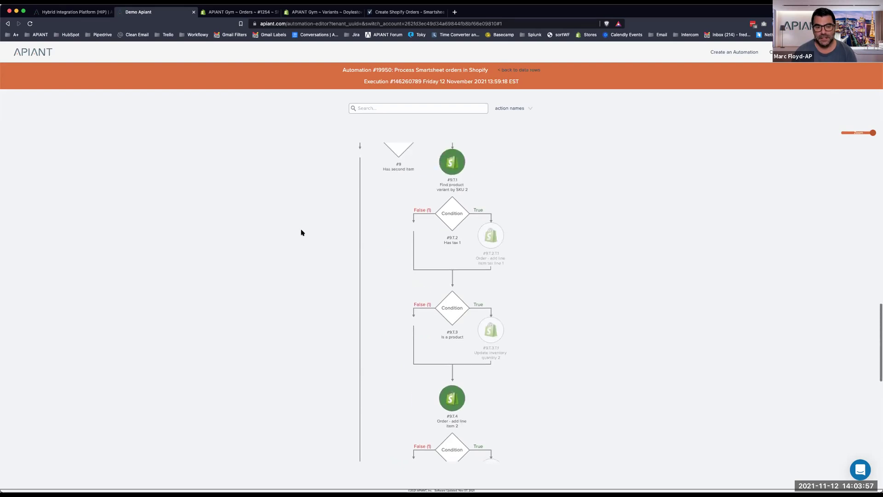
{"action": "scroll", "coordinate": [302, 232], "scroll_direction": "up", "scroll_amount": 3}
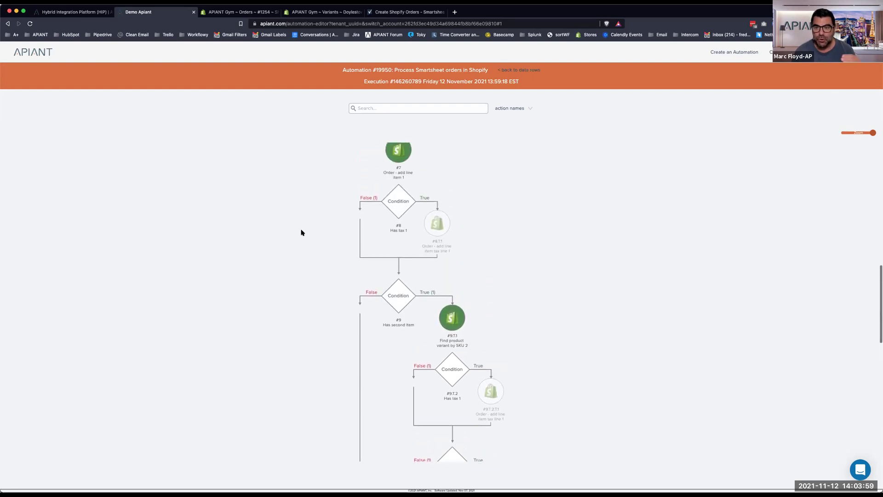
{"action": "scroll", "coordinate": [301, 232], "scroll_direction": "up", "scroll_amount": 3}
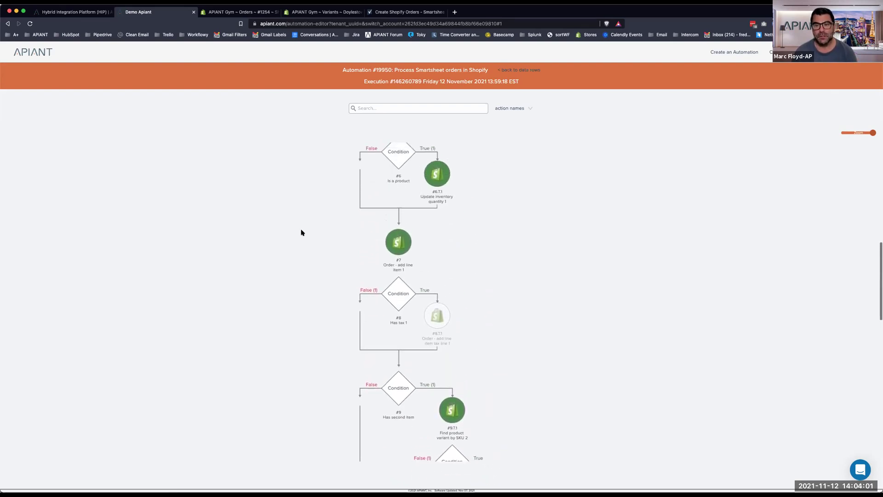
{"action": "scroll", "coordinate": [301, 232], "scroll_direction": "up", "scroll_amount": 3}
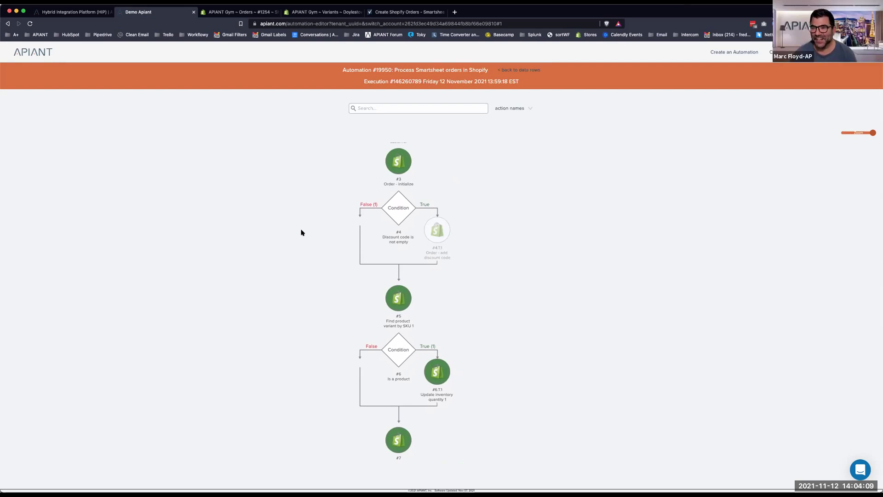
{"action": "scroll", "coordinate": [301, 233], "scroll_direction": "up", "scroll_amount": 5}
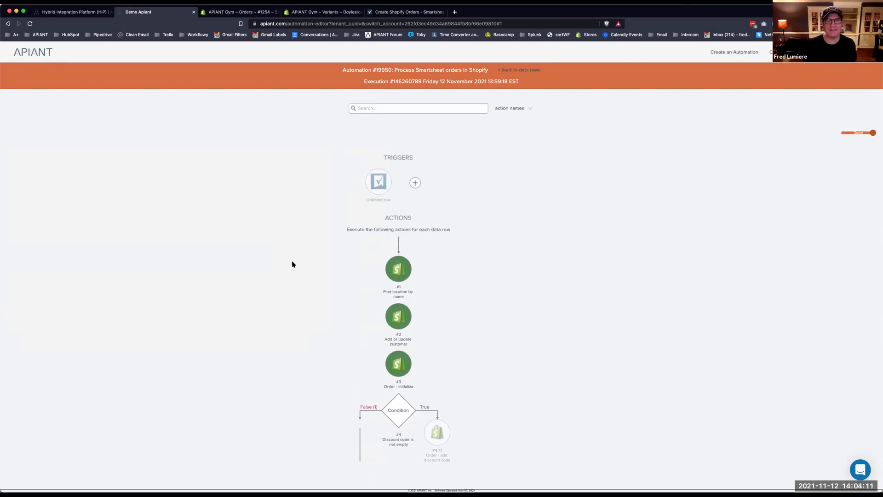
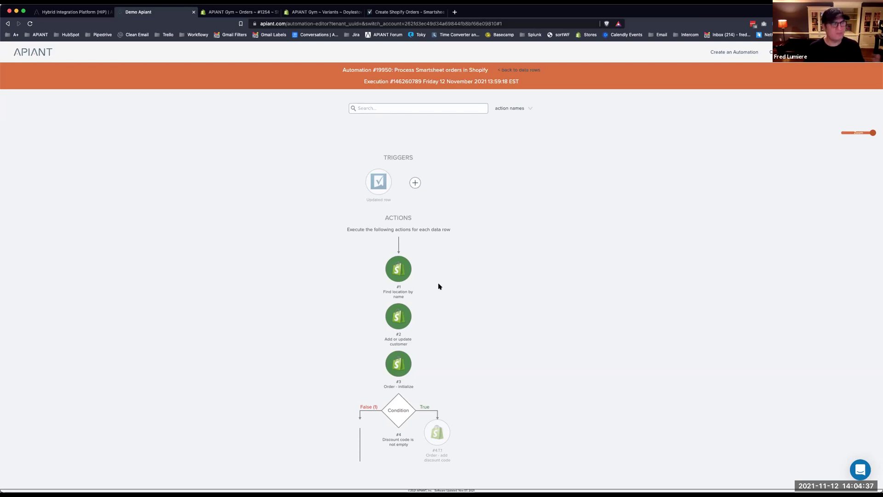
Examine the execution path from the location lookup down to the second line item's tax and product conditions
{"action": "scroll", "coordinate": [468, 286], "scroll_direction": "down", "scroll_amount": 3}
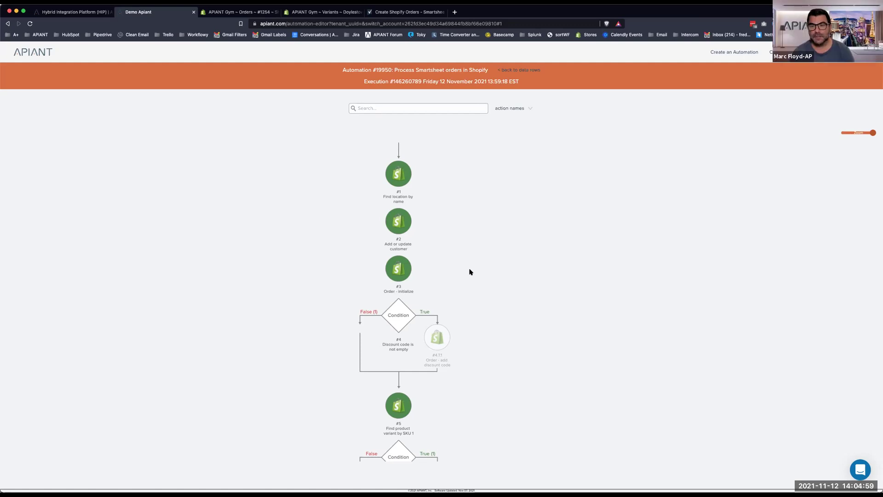
{"action": "scroll", "coordinate": [468, 288], "scroll_direction": "down", "scroll_amount": 6}
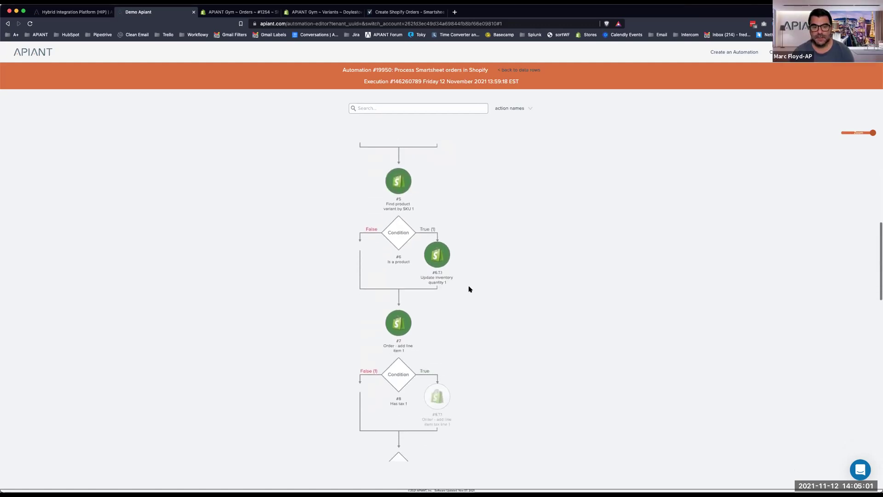
{"action": "scroll", "coordinate": [480, 311], "scroll_direction": "down", "scroll_amount": 3}
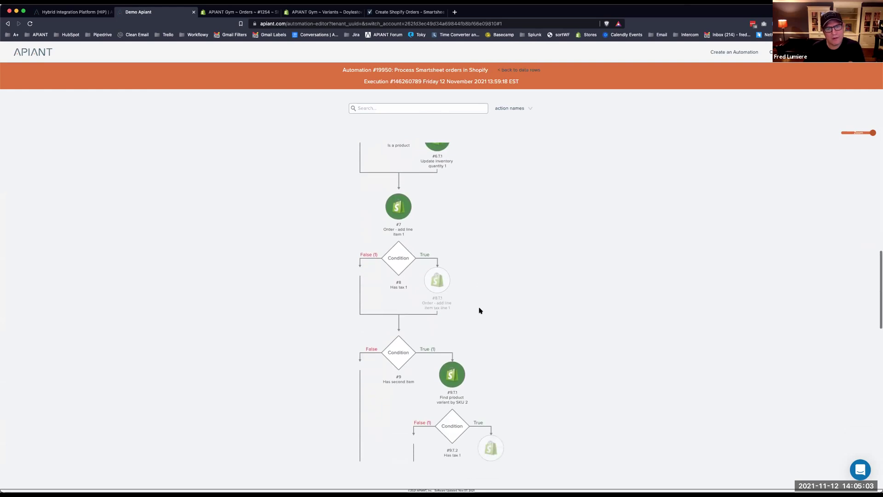
{"action": "scroll", "coordinate": [480, 311], "scroll_direction": "down", "scroll_amount": 2}
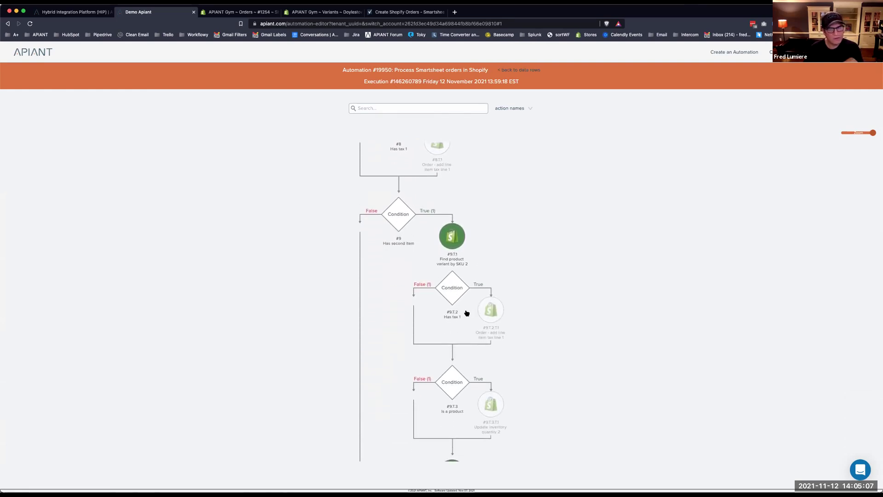
{"action": "scroll", "coordinate": [464, 325], "scroll_direction": "down", "scroll_amount": 2}
{"action": "scroll", "coordinate": [463, 324], "scroll_direction": "up", "scroll_amount": 15}
{"action": "scroll", "coordinate": [463, 323], "scroll_direction": "down", "scroll_amount": 3}
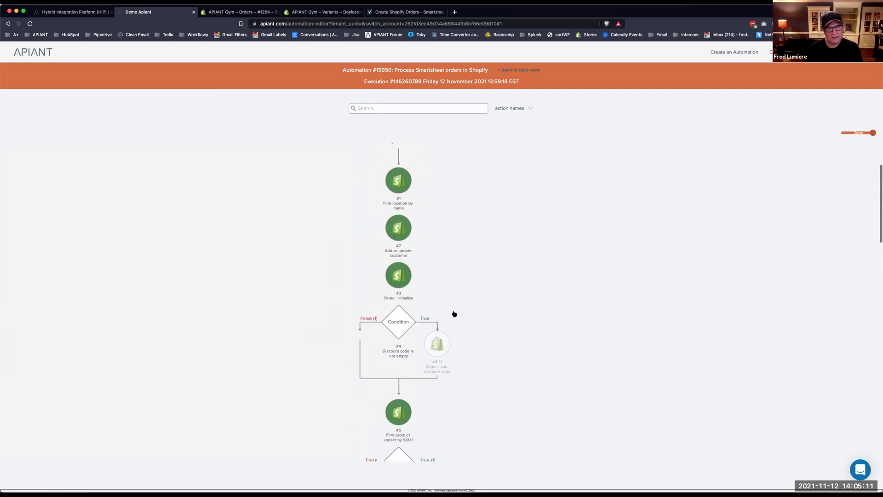
Search the switchable accounts for "mindbody", clear the search and switch back to the original account
{"action": "left_click", "coordinate": [804, 52]}
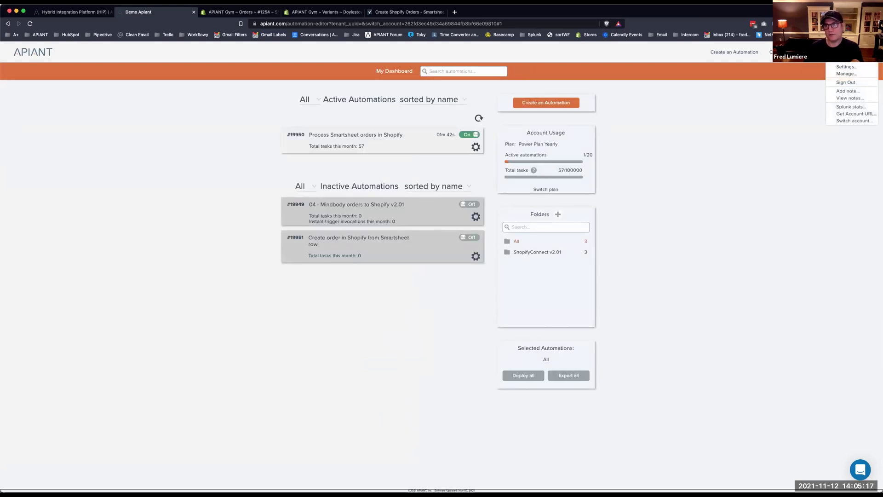
{"action": "left_click", "coordinate": [851, 121]}
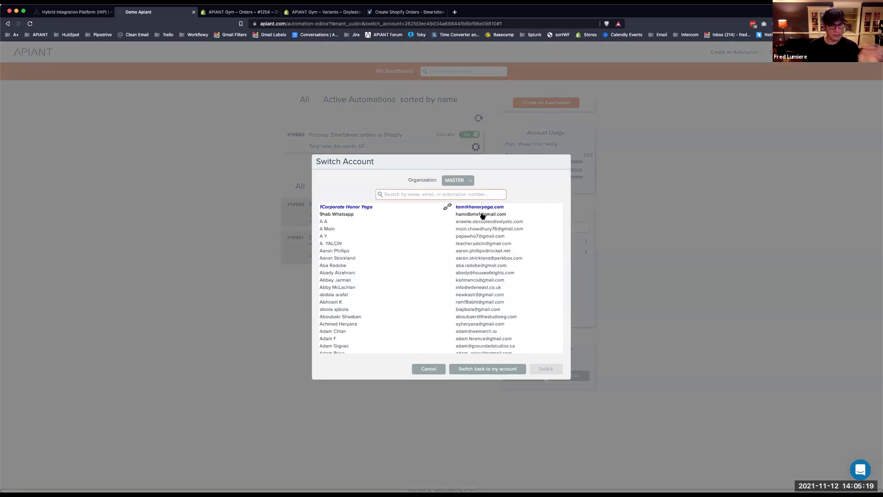
{"action": "type", "text": "mindbody"}
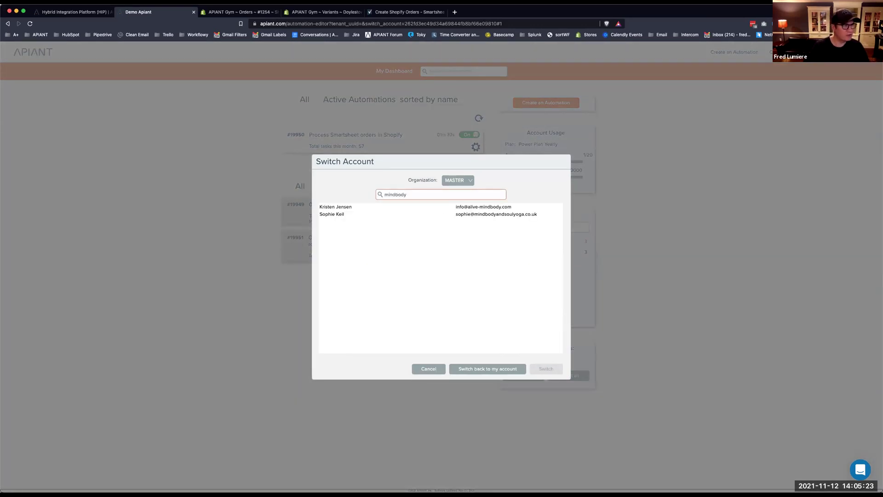
{"action": "key", "text": "BackSpace"}
{"action": "key", "text": "BackSpace"}
{"action": "key", "text": "BackSpace"}
{"action": "key", "text": "BackSpace"}
{"action": "key", "text": "BackSpace"}
{"action": "key", "text": "BackSpace"}
{"action": "key", "text": "BackSpace"}
{"action": "left_click", "coordinate": [479, 369]}
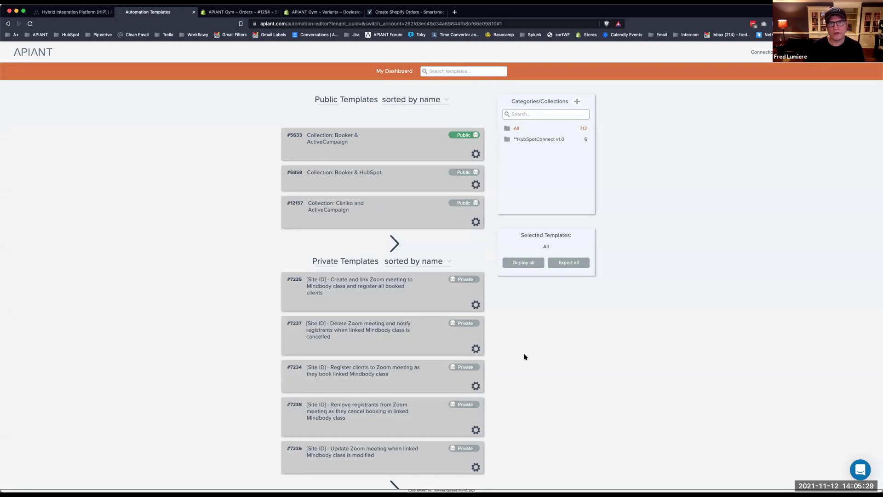
Filter the template collections by "zoom" and display the templates in ZoomConnect v4.0 (Site)
{"action": "left_click", "coordinate": [532, 115]}
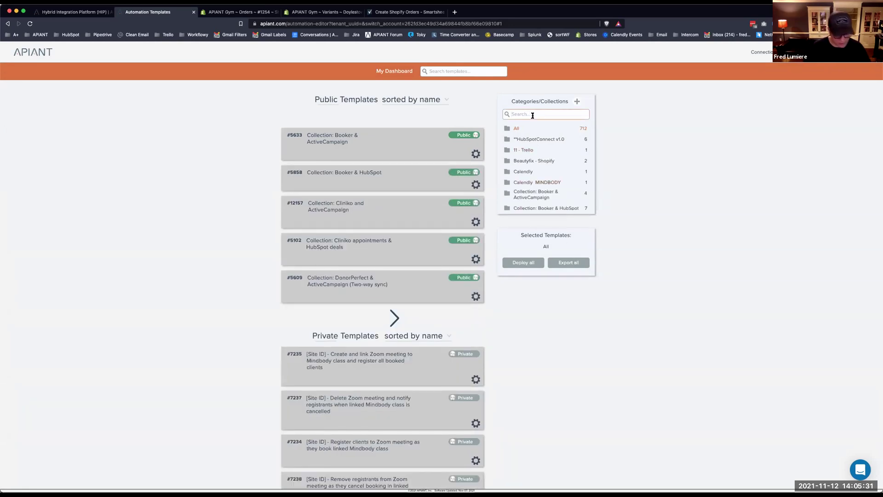
{"action": "type", "text": "zoom"}
{"action": "scroll", "coordinate": [565, 164], "scroll_direction": "down", "scroll_amount": 5}
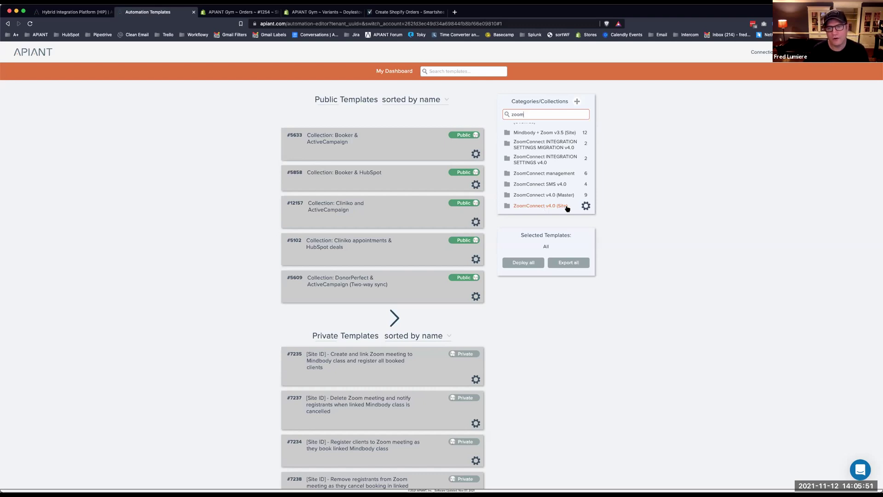
{"action": "left_click", "coordinate": [543, 196]}
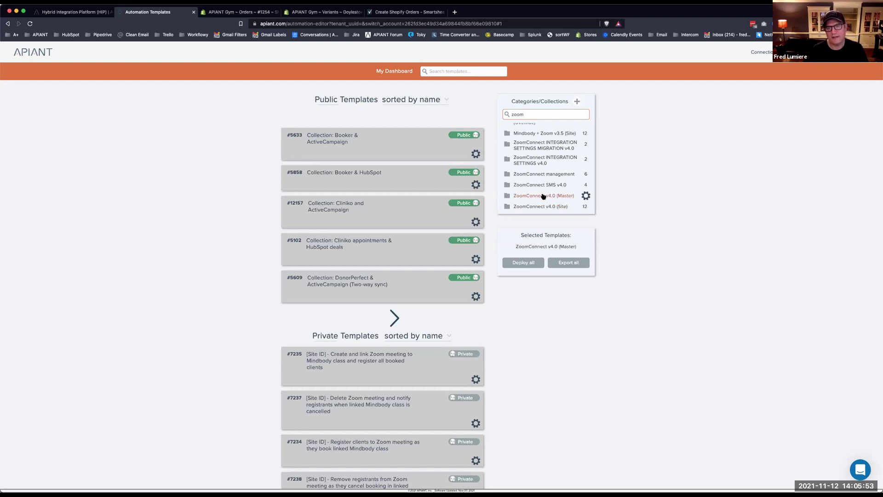
{"action": "left_click", "coordinate": [544, 206]}
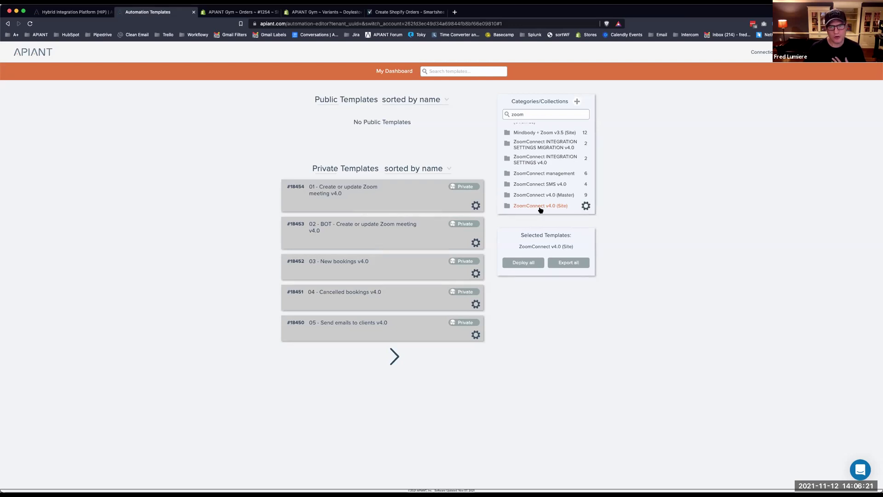
{"action": "mouse_move", "coordinate": [536, 212]}
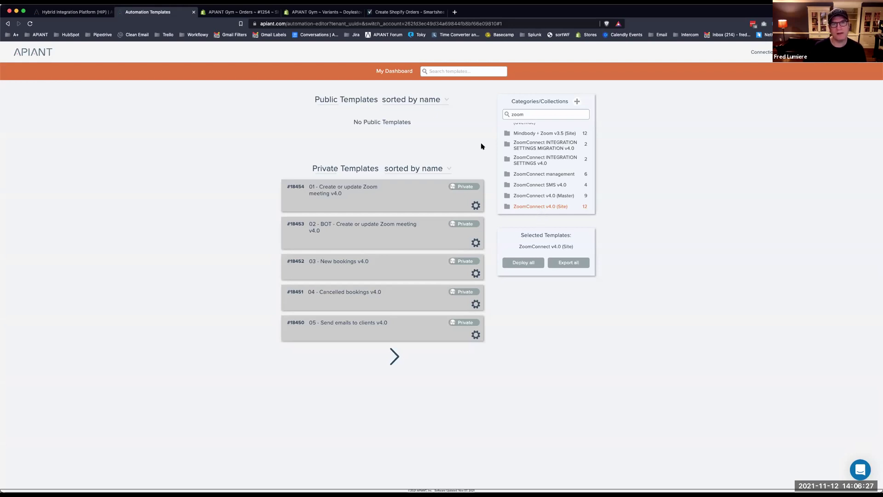
Search the web for "mindbody zoom" in a new browser tab and open APIANT's Mindbody + Zoom integration page
{"action": "left_click", "coordinate": [454, 12]}
{"action": "type", "text": "m"}
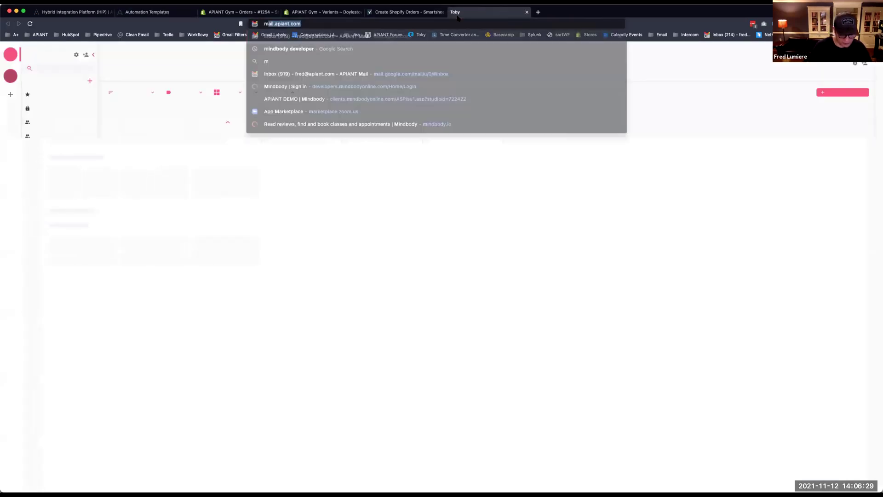
{"action": "type", "text": "indbody zoom"}
{"action": "key", "text": "Return"}
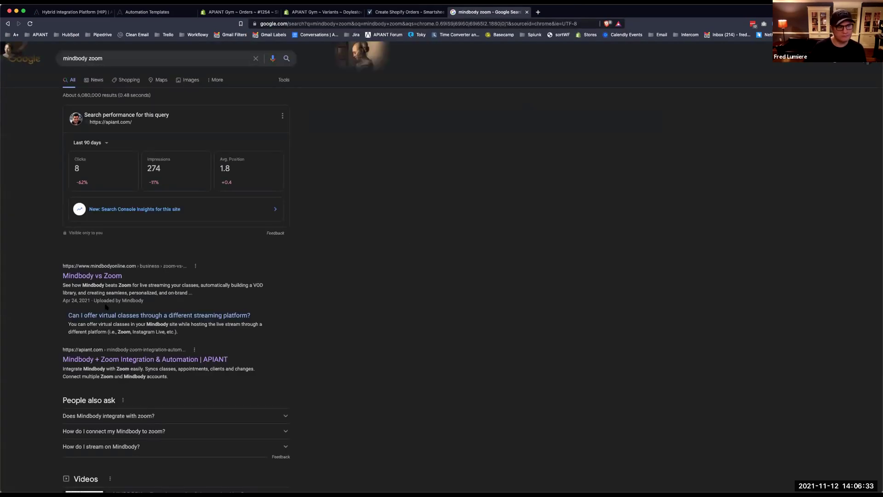
{"action": "scroll", "coordinate": [106, 308], "scroll_direction": "down", "scroll_amount": 1}
{"action": "left_click", "coordinate": [138, 339]}
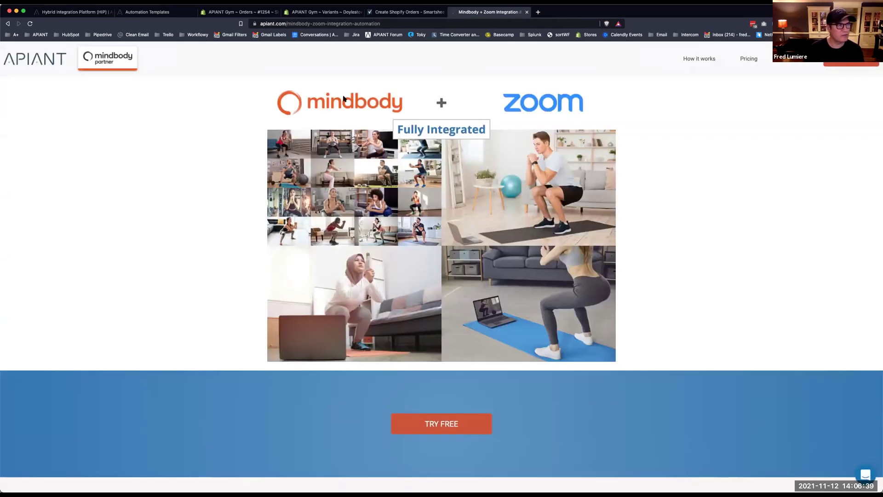
Go to the page's How it works overview and view the Custom Branded Emails sample enlarged
{"action": "left_click", "coordinate": [699, 60]}
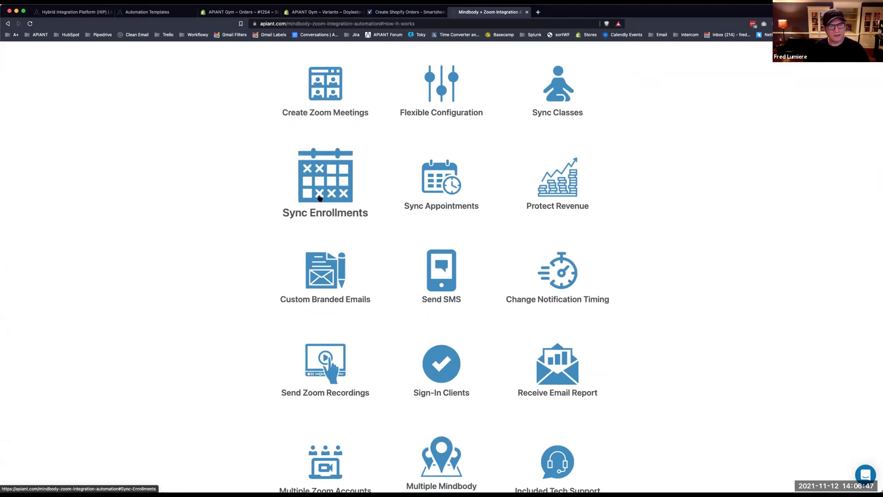
{"action": "left_click", "coordinate": [326, 278]}
{"action": "scroll", "coordinate": [326, 279], "scroll_direction": "down", "scroll_amount": 1}
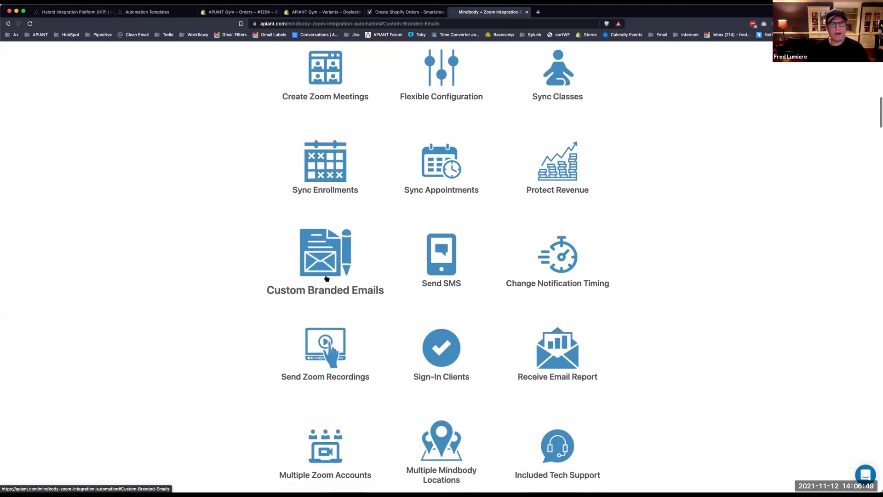
{"action": "scroll", "coordinate": [351, 186], "scroll_direction": "up", "scroll_amount": 1}
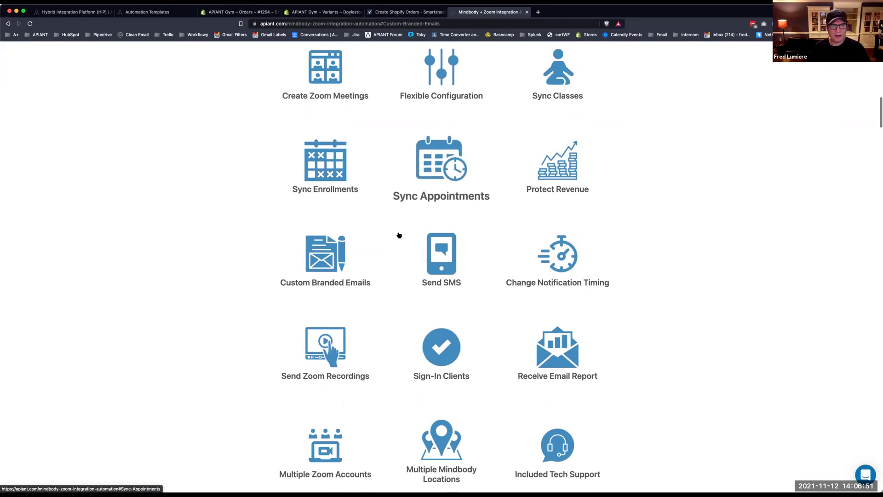
{"action": "scroll", "coordinate": [332, 256], "scroll_direction": "down", "scroll_amount": 15}
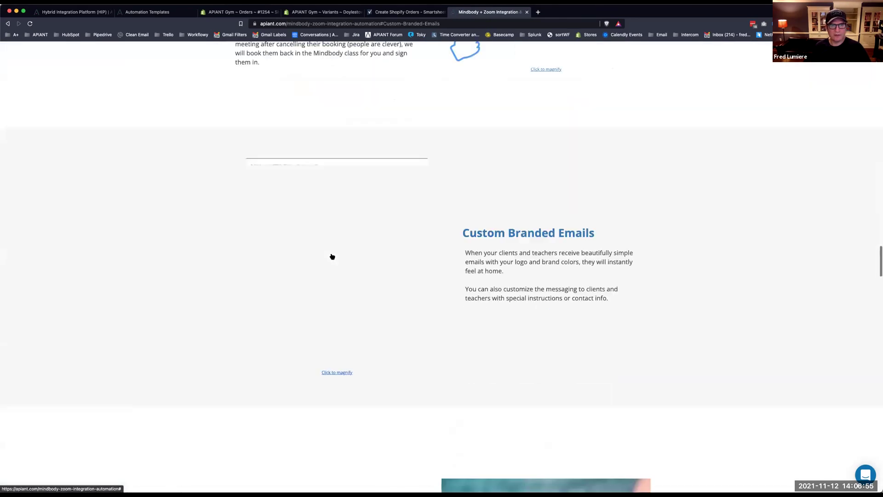
{"action": "left_click", "coordinate": [331, 253]}
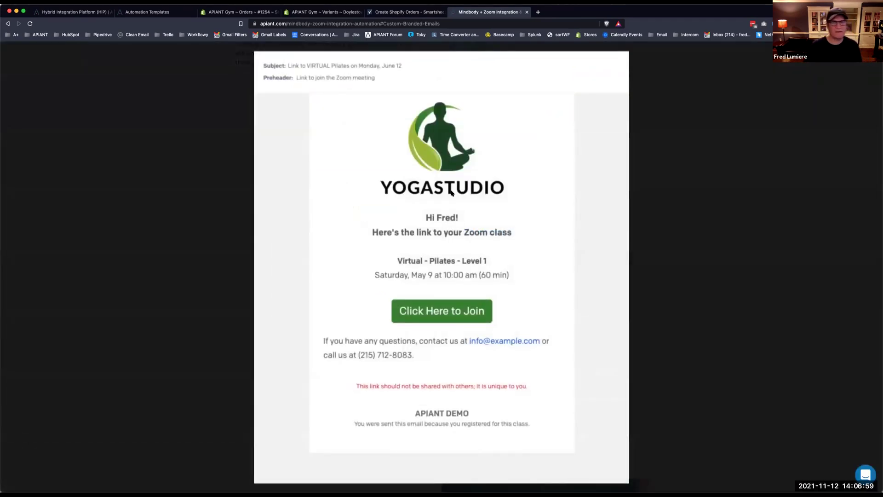
{"action": "left_click", "coordinate": [669, 152]}
Return to the feature overview and view the Send SMS sample image enlarged
{"action": "scroll", "coordinate": [548, 162], "scroll_direction": "up", "scroll_amount": 20}
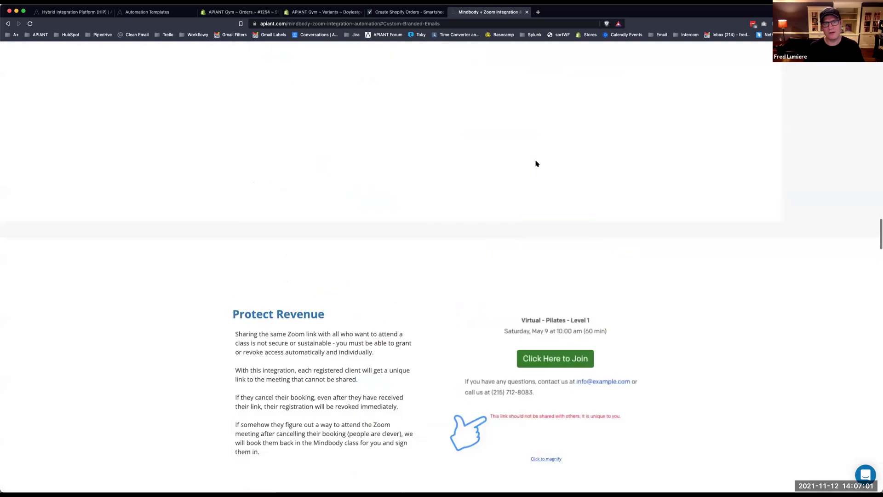
{"action": "scroll", "coordinate": [536, 164], "scroll_direction": "up", "scroll_amount": 8}
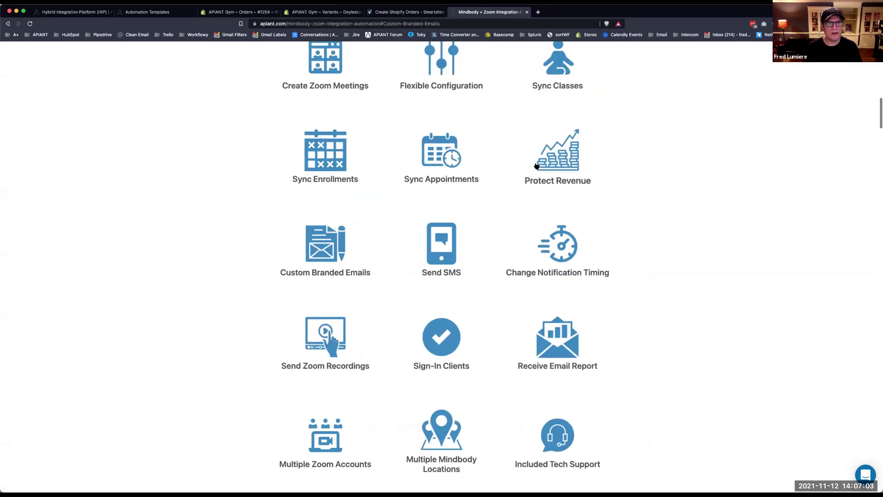
{"action": "left_click", "coordinate": [447, 249]}
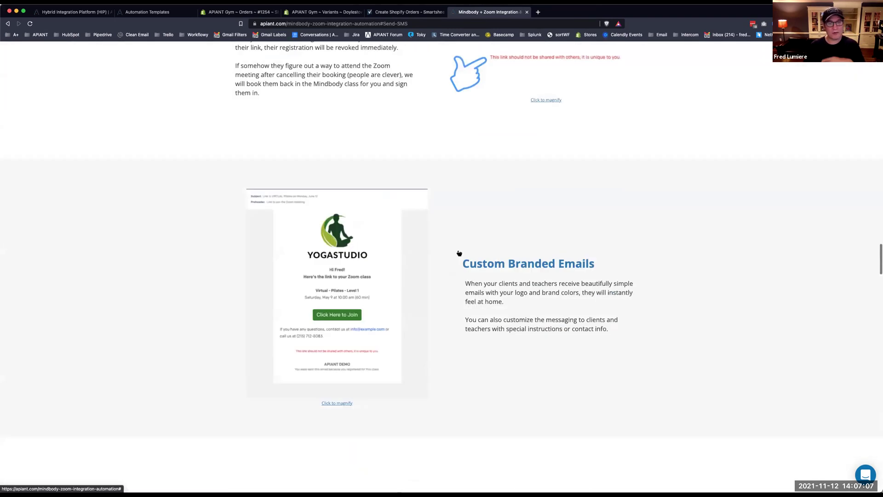
{"action": "left_click", "coordinate": [522, 250]}
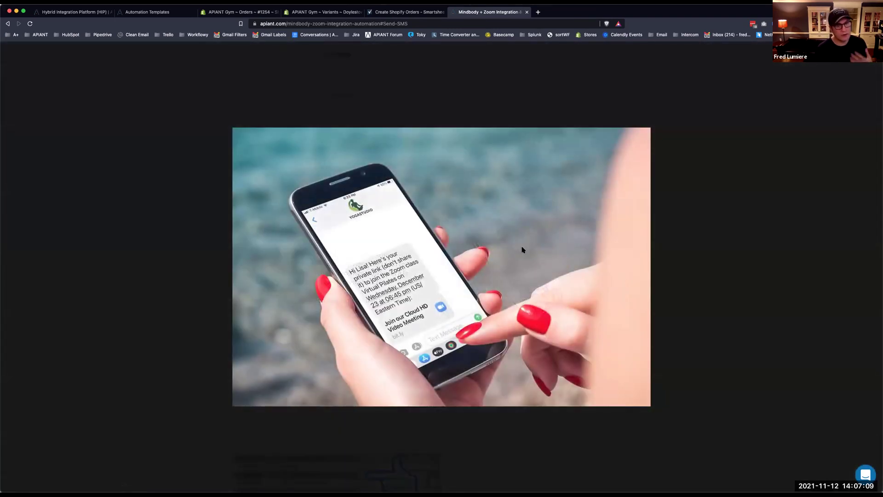
{"action": "left_click", "coordinate": [745, 95]}
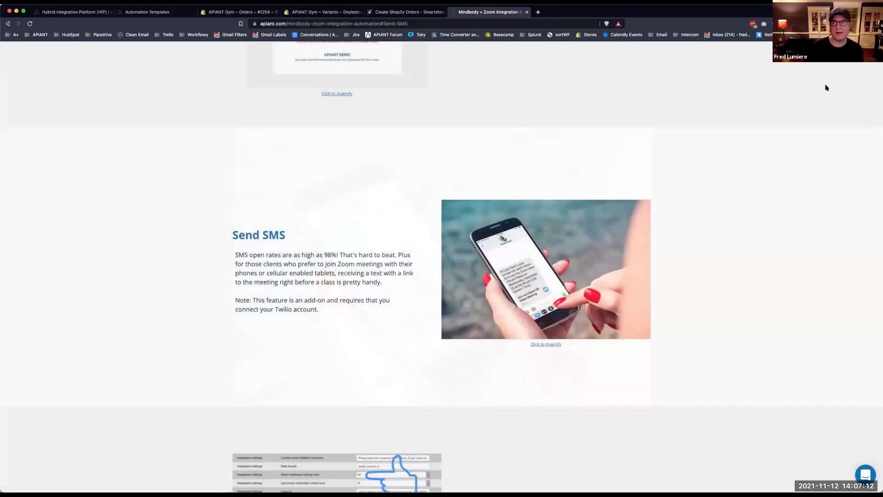
Switch back to the APIANT templates and open "01 - Create or update Zoom meeting v4.0" for editing
{"action": "left_click", "coordinate": [163, 12]}
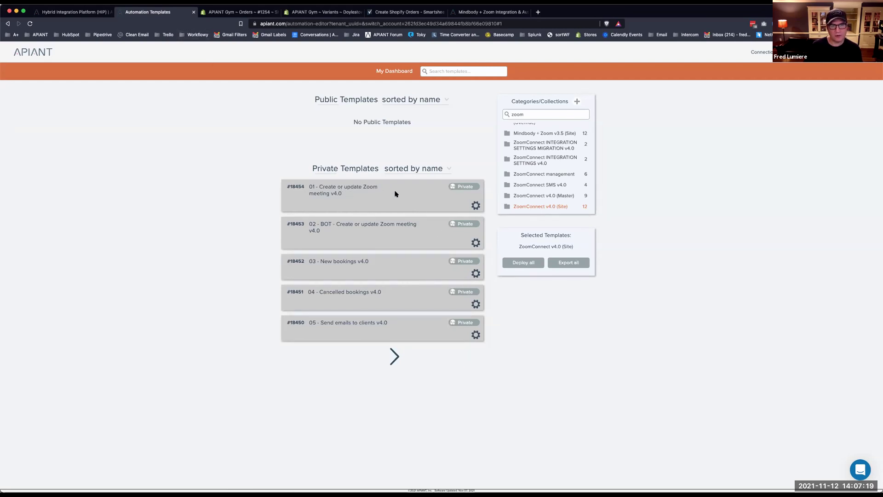
{"action": "left_click", "coordinate": [476, 206]}
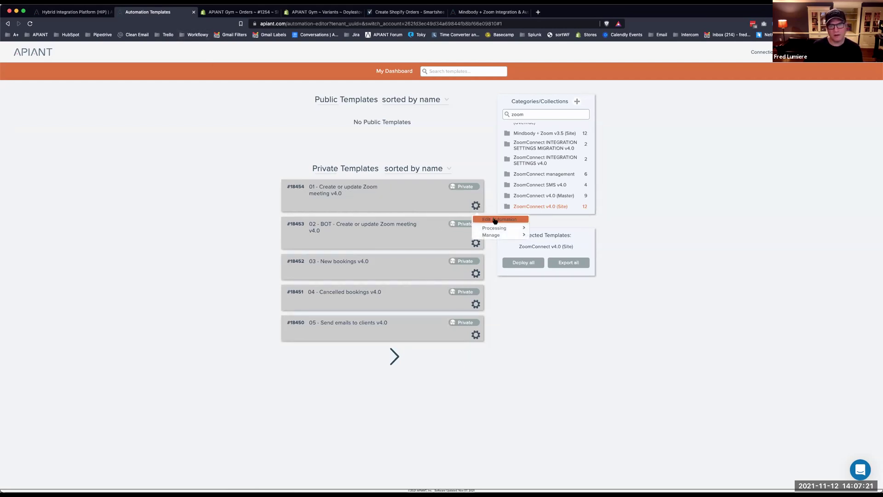
{"action": "left_click", "coordinate": [494, 221]}
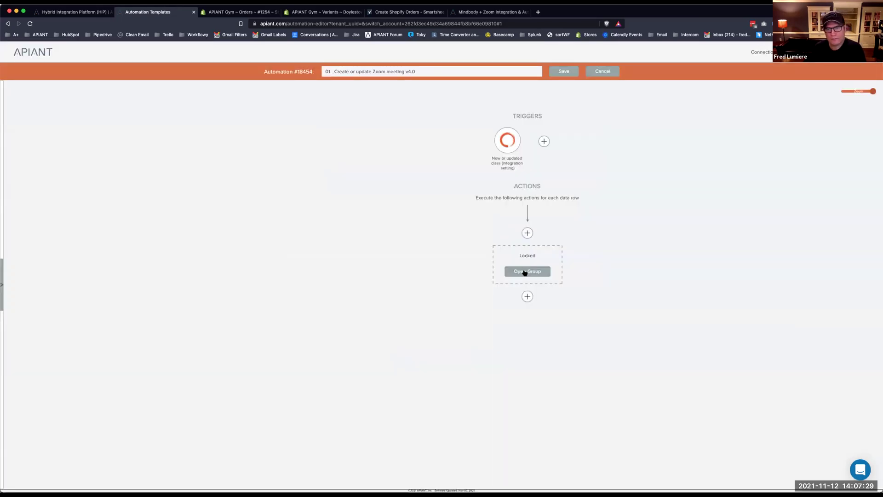
Expand the Locked action group and examine its nested groups, conditions and Zoom meeting actions, zooming out for an overview
{"action": "left_click", "coordinate": [525, 272]}
{"action": "scroll", "coordinate": [431, 270], "scroll_direction": "down", "scroll_amount": 5}
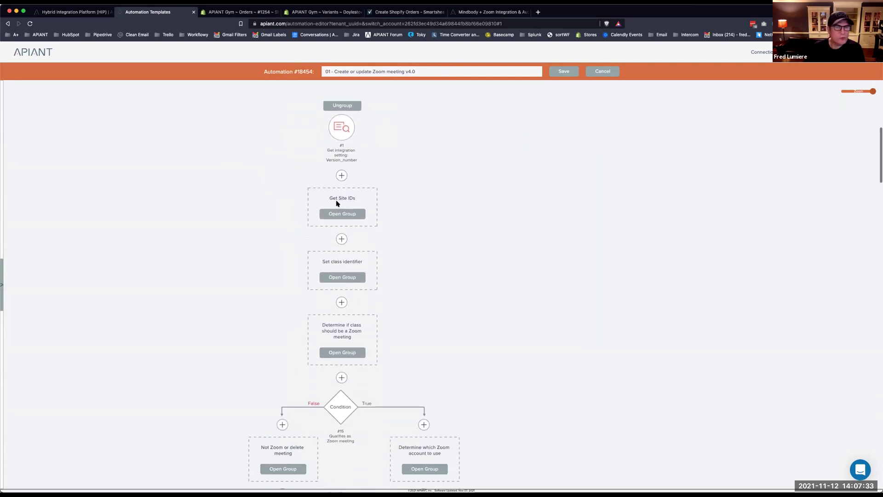
{"action": "scroll", "coordinate": [470, 320], "scroll_direction": "down", "scroll_amount": 2}
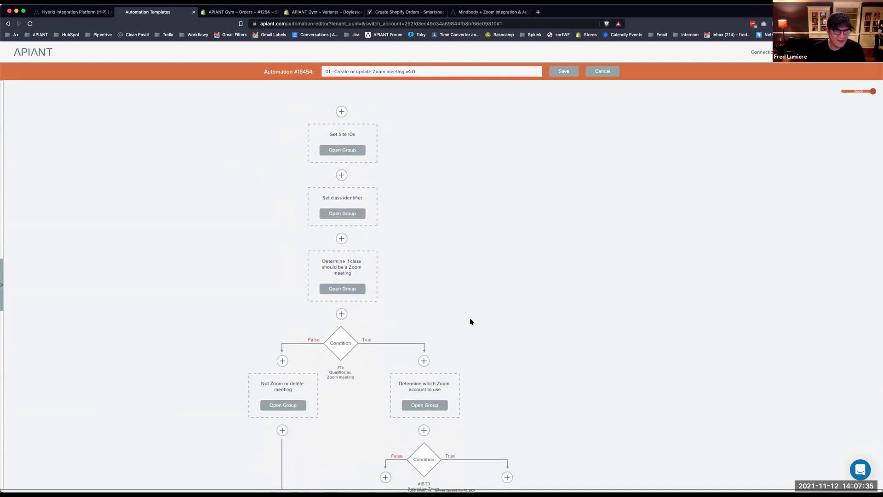
{"action": "scroll", "coordinate": [471, 320], "scroll_direction": "down", "scroll_amount": 9}
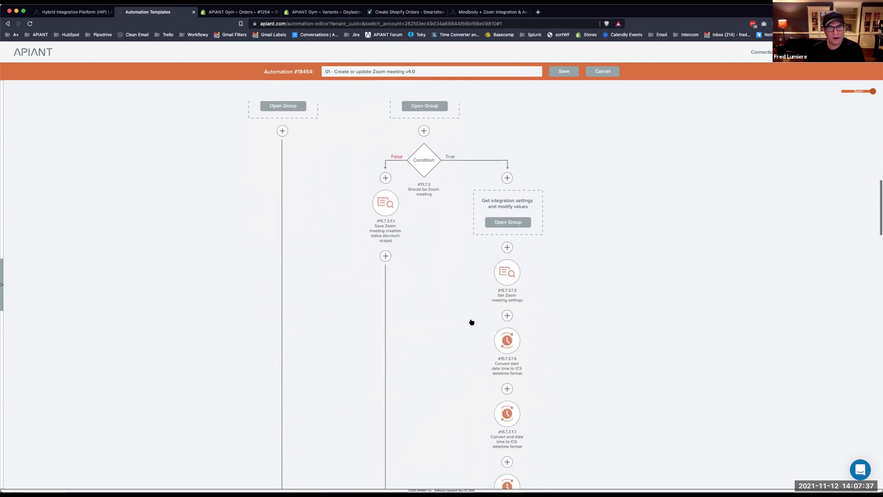
{"action": "scroll", "coordinate": [471, 322], "scroll_direction": "down", "scroll_amount": 15}
{"action": "scroll", "coordinate": [471, 322], "scroll_direction": "up", "scroll_amount": 20}
{"action": "left_click_drag", "start_coordinate": [873, 90], "coordinate": [862, 93]}
{"action": "left_click", "coordinate": [857, 92]}
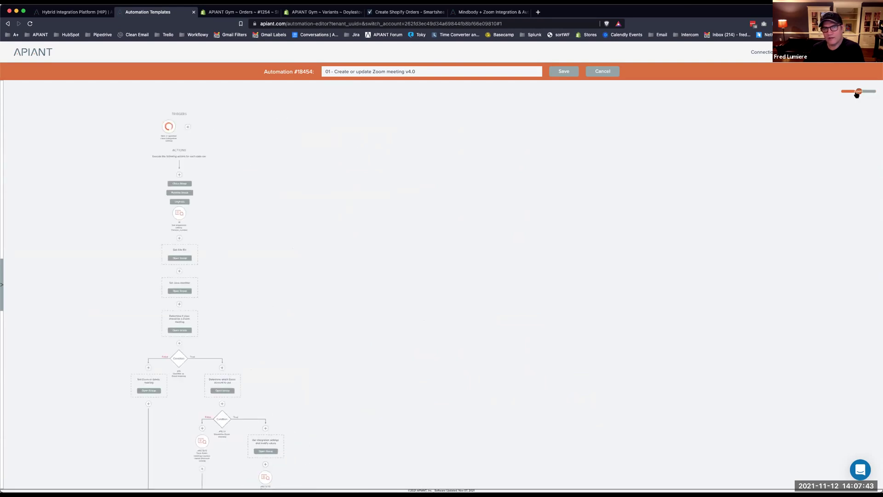
Look over the zoomed-out Zoom meeting workflow, restore it to full zoom, and open all of its groups
{"action": "scroll", "coordinate": [325, 260], "scroll_direction": "down", "scroll_amount": 10}
{"action": "scroll", "coordinate": [330, 264], "scroll_direction": "down", "scroll_amount": 15}
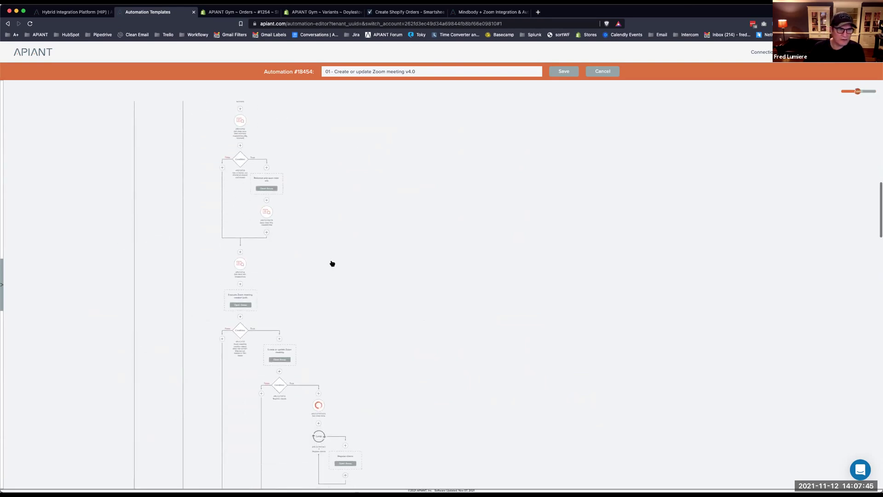
{"action": "scroll", "coordinate": [333, 262], "scroll_direction": "up", "scroll_amount": 20}
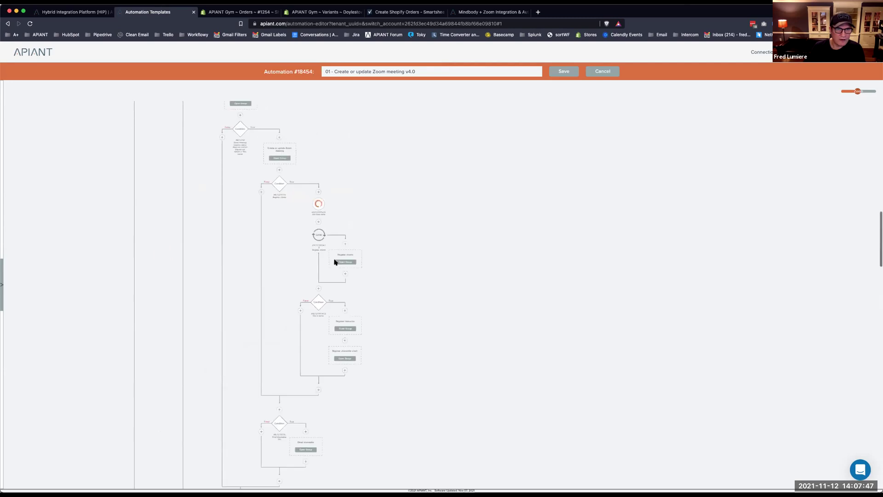
{"action": "left_click_drag", "start_coordinate": [856, 92], "coordinate": [873, 91]}
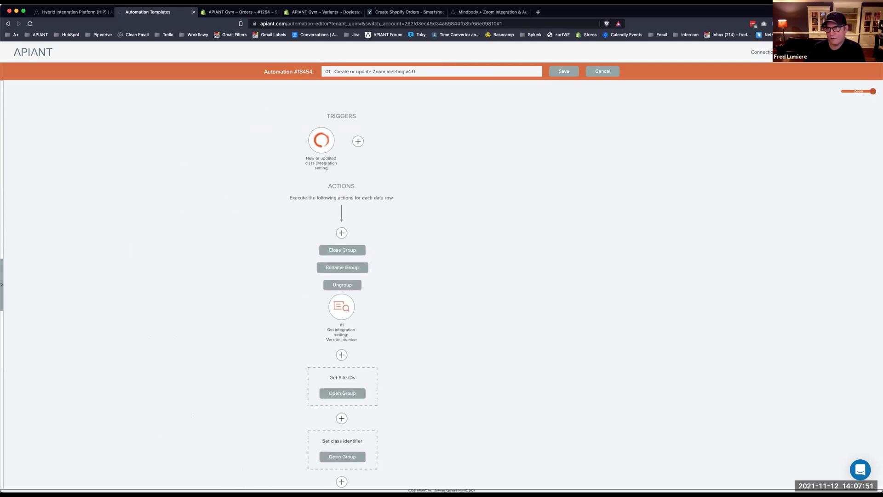
{"action": "right_click", "coordinate": [432, 247]}
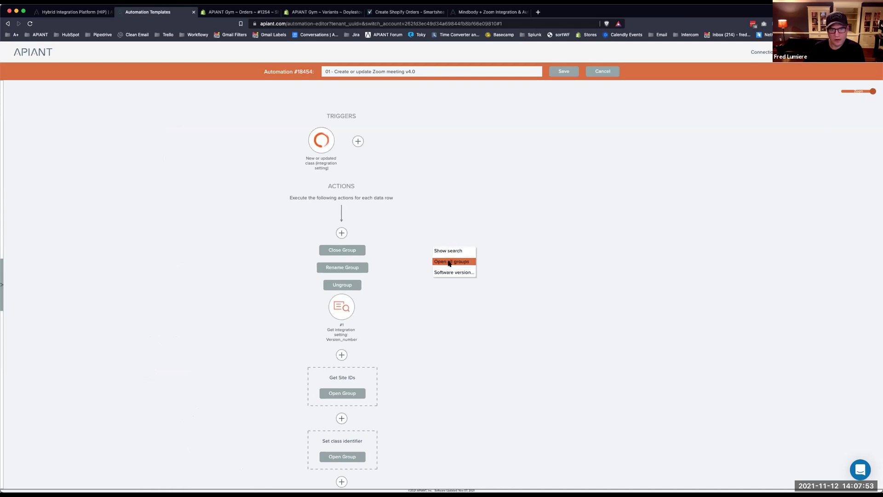
{"action": "left_click", "coordinate": [450, 262]}
Examine the expanded workflow from the class identifier conditions through the Zoom account mapping and date-time conversion actions
{"action": "scroll", "coordinate": [423, 260], "scroll_direction": "down", "scroll_amount": 15}
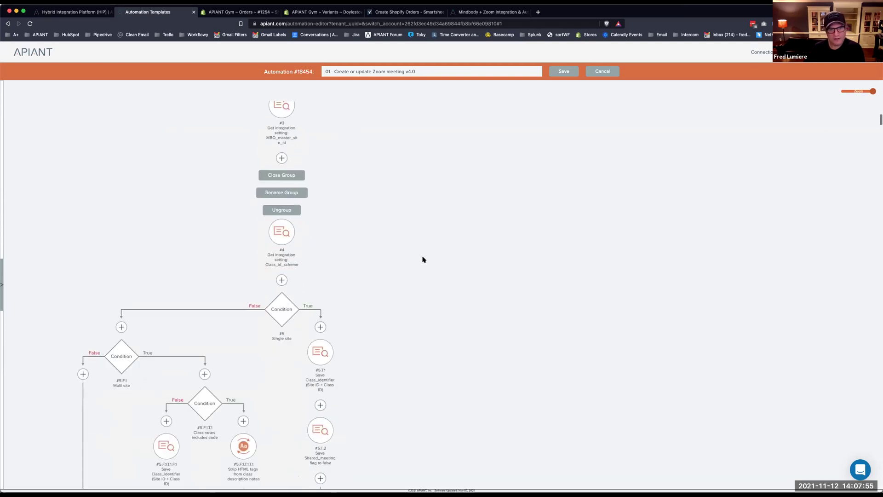
{"action": "scroll", "coordinate": [422, 259], "scroll_direction": "down", "scroll_amount": 15}
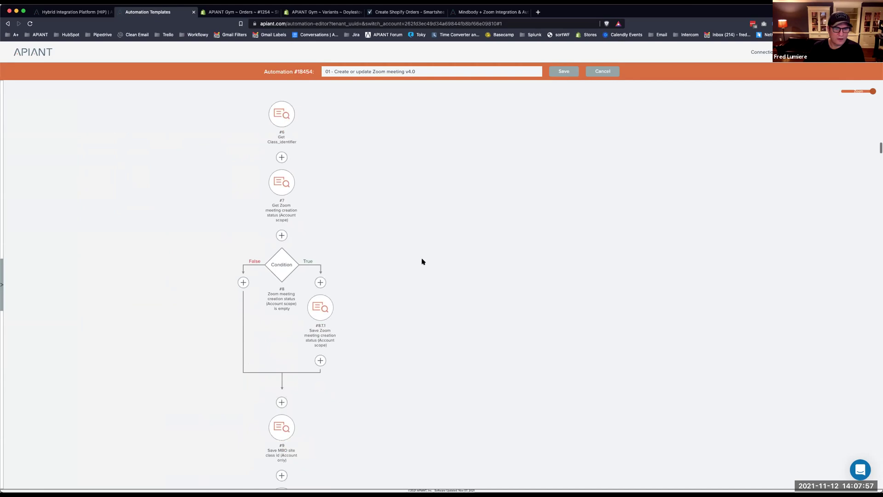
{"action": "scroll", "coordinate": [403, 244], "scroll_direction": "down", "scroll_amount": 10}
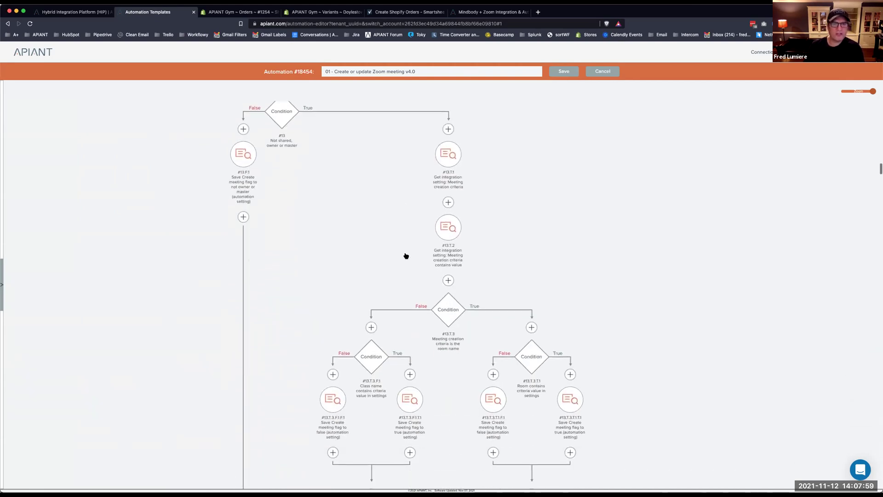
{"action": "scroll", "coordinate": [644, 221], "scroll_direction": "down", "scroll_amount": 10}
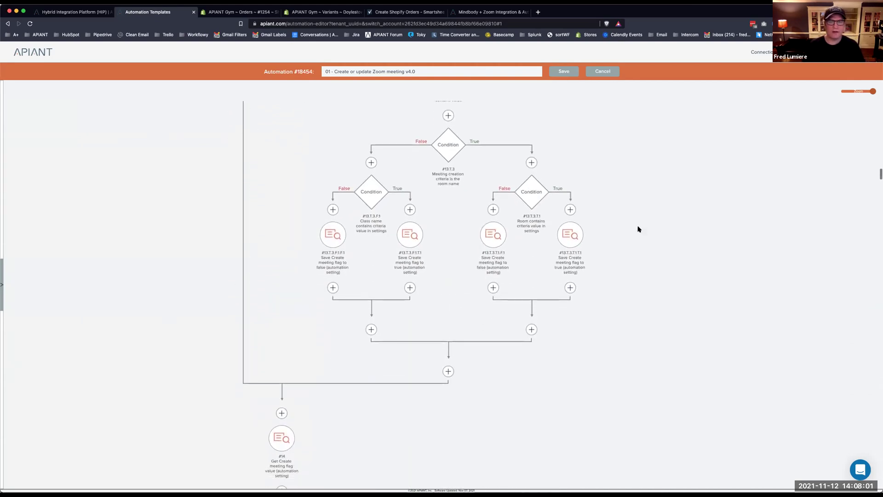
{"action": "scroll", "coordinate": [460, 270], "scroll_direction": "down", "scroll_amount": 8}
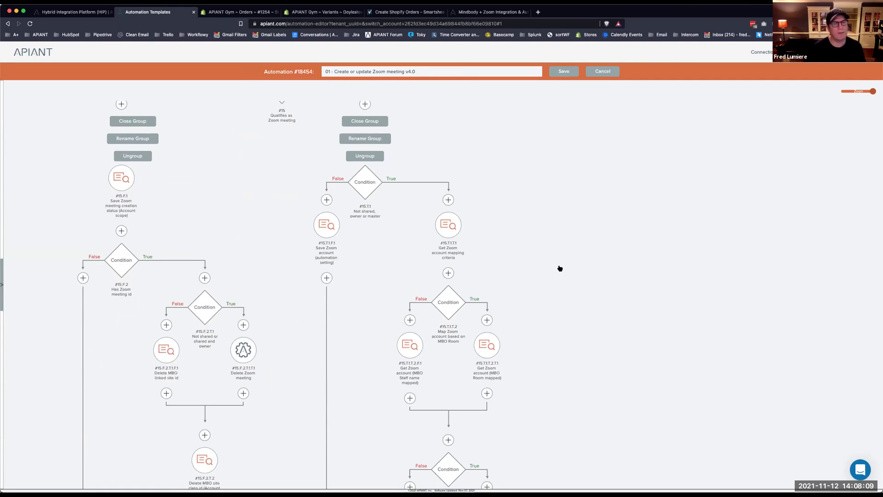
{"action": "scroll", "coordinate": [560, 274], "scroll_direction": "down", "scroll_amount": 6}
{"action": "scroll", "coordinate": [537, 275], "scroll_direction": "down", "scroll_amount": 15}
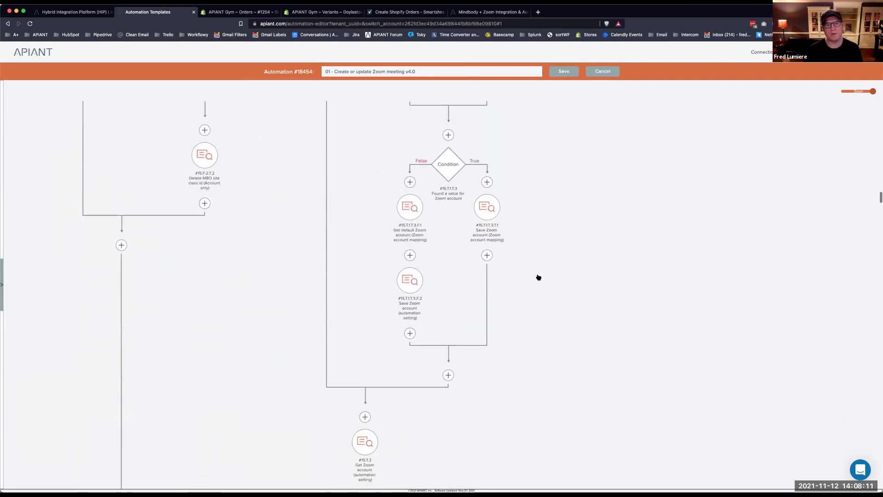
{"action": "scroll", "coordinate": [536, 279], "scroll_direction": "down", "scroll_amount": 20}
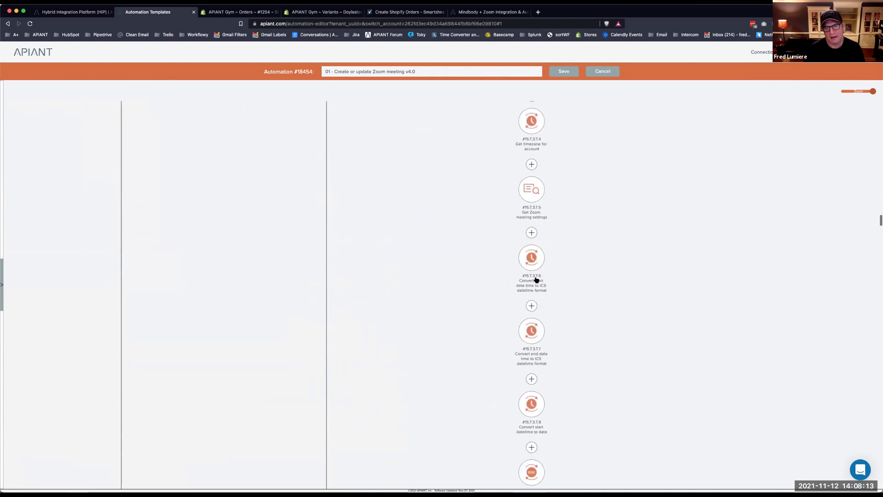
{"action": "scroll", "coordinate": [537, 281], "scroll_direction": "down", "scroll_amount": 20}
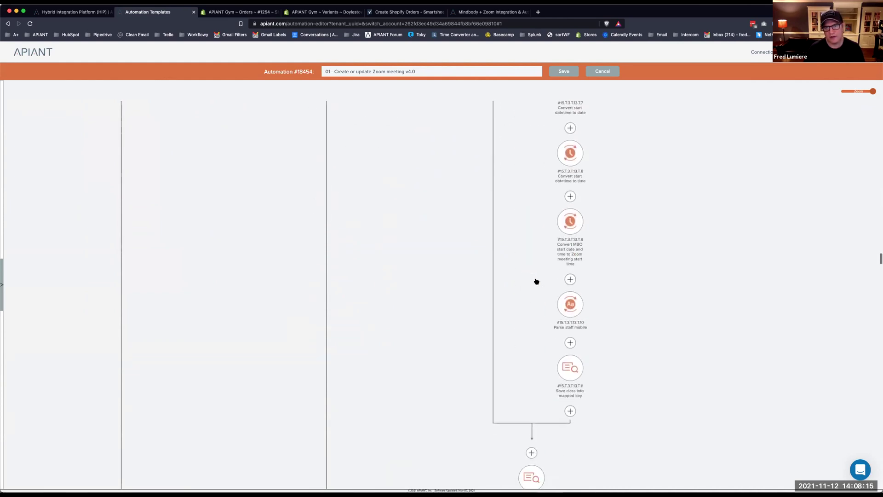
{"action": "scroll", "coordinate": [536, 280], "scroll_direction": "down", "scroll_amount": 10}
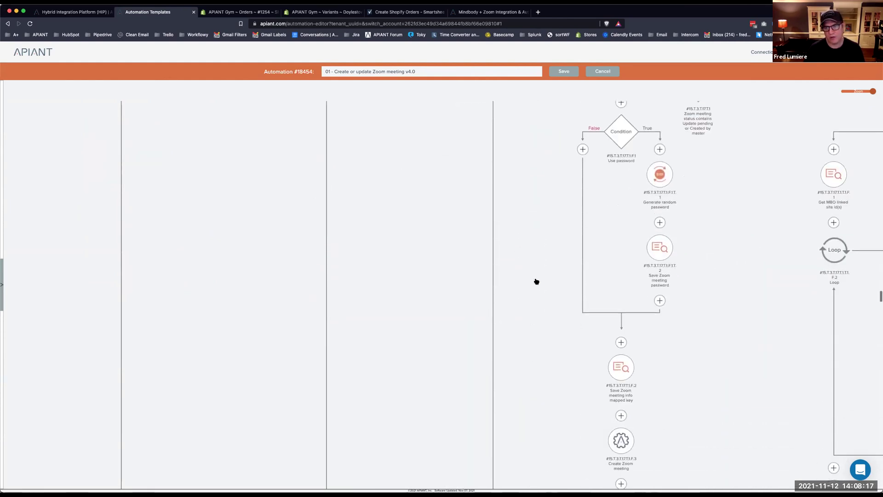
Examine the nested branches for creating and updating the Zoom meeting, including the password condition and the linked-site loop
{"action": "scroll", "coordinate": [536, 280], "scroll_direction": "up", "scroll_amount": 10}
{"action": "scroll", "coordinate": [539, 278], "scroll_direction": "down", "scroll_amount": 10}
{"action": "scroll", "coordinate": [539, 278], "scroll_direction": "right", "scroll_amount": 5}
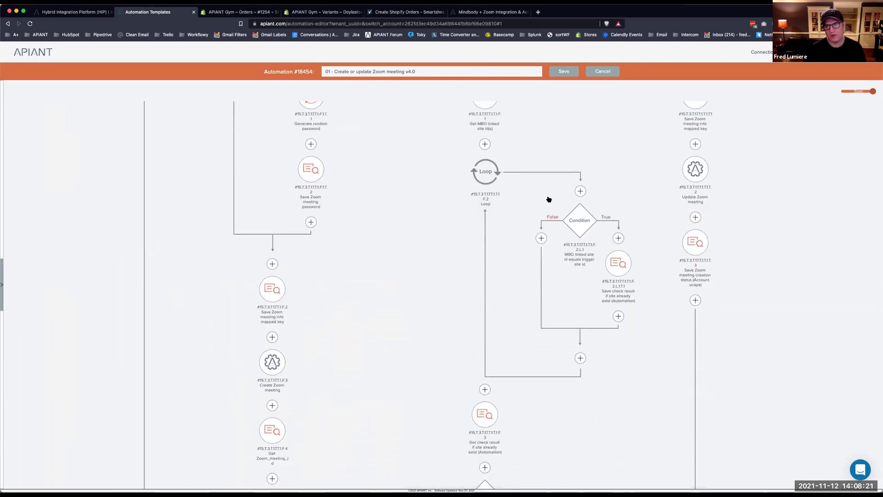
{"action": "scroll", "coordinate": [524, 207], "scroll_direction": "up", "scroll_amount": 15}
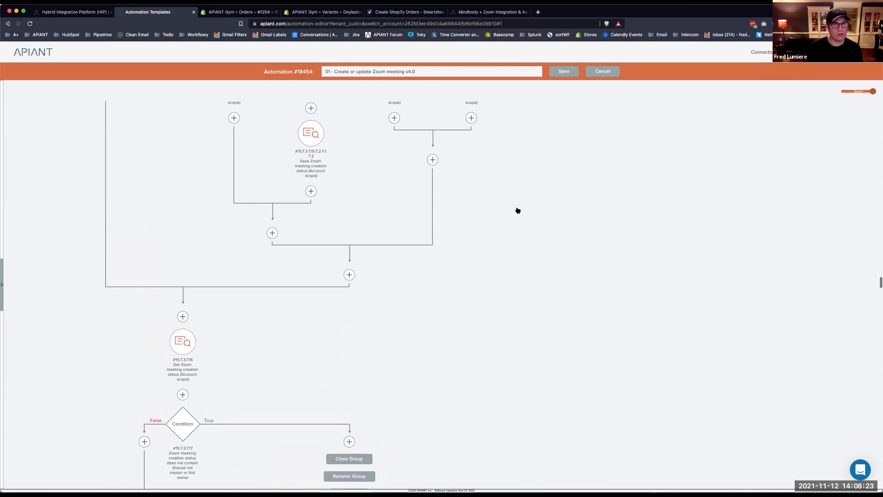
{"action": "scroll", "coordinate": [515, 210], "scroll_direction": "down", "scroll_amount": 10}
{"action": "scroll", "coordinate": [490, 238], "scroll_direction": "down", "scroll_amount": 1}
{"action": "mouse_move", "coordinate": [692, 275]}
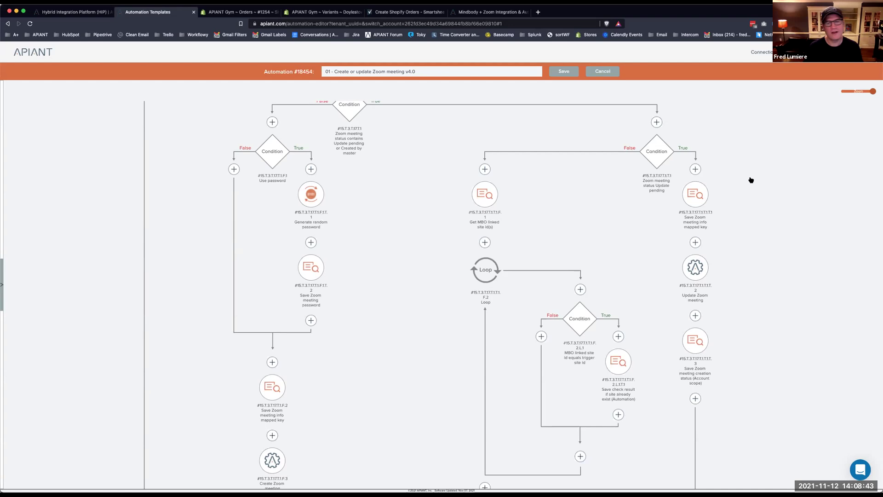
Leave the template editor without saving and clear the "zoom" filter from the template categories
{"action": "left_click", "coordinate": [600, 70]}
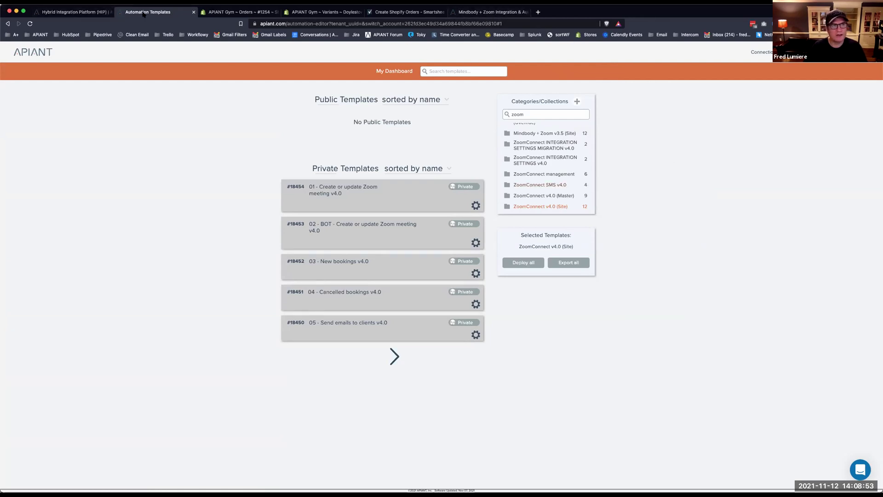
{"action": "left_click", "coordinate": [100, 12]}
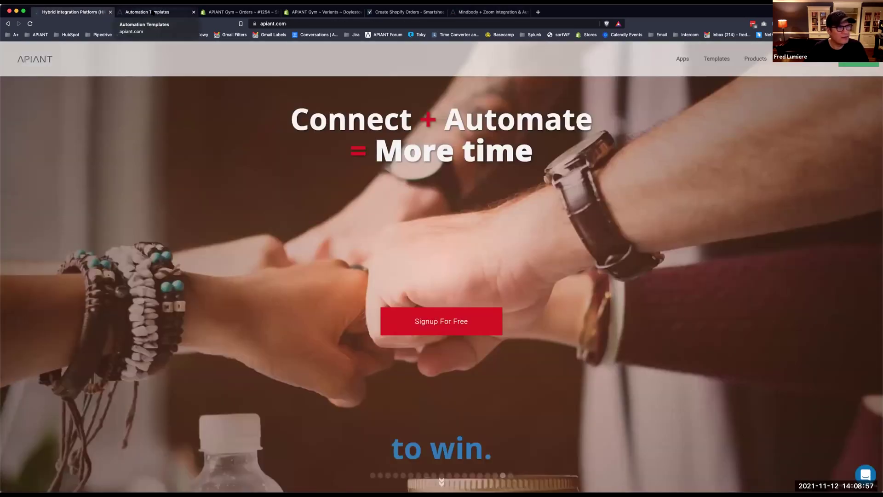
{"action": "left_click", "coordinate": [152, 12]}
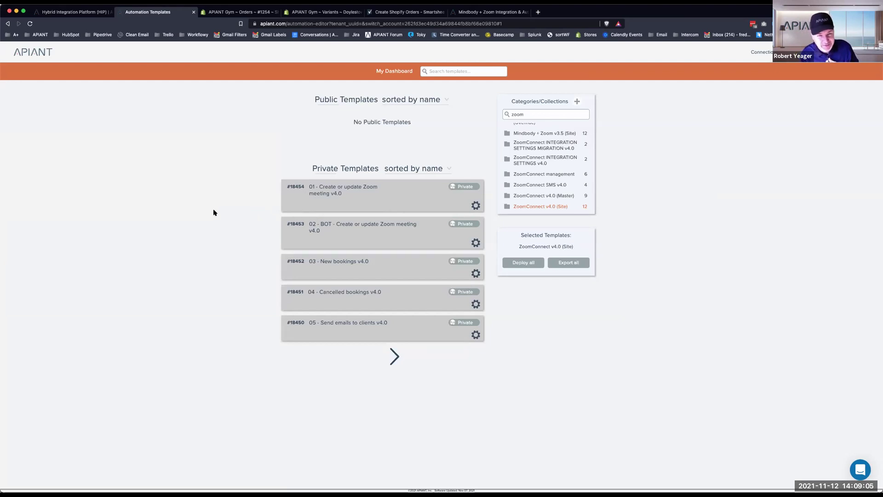
{"action": "double_click", "coordinate": [534, 111]}
{"action": "key", "text": "BackSpace"}
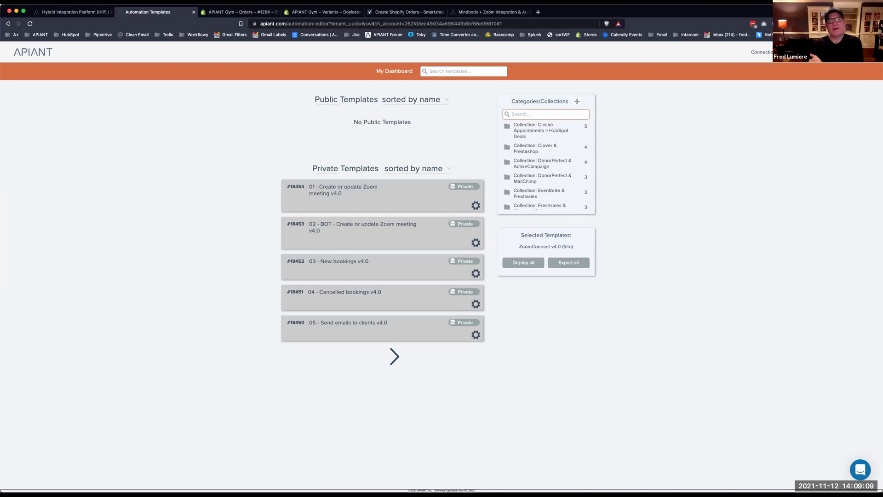
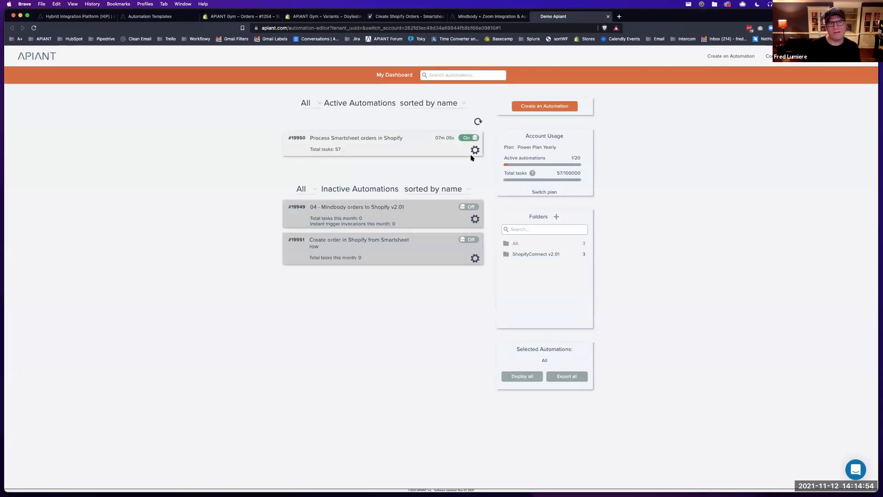
Open the "Process Smartsheet orders in Shopify" automation for editing and review its trigger, Shopify actions and conditions
{"action": "left_click", "coordinate": [474, 151]}
{"action": "left_click", "coordinate": [487, 166]}
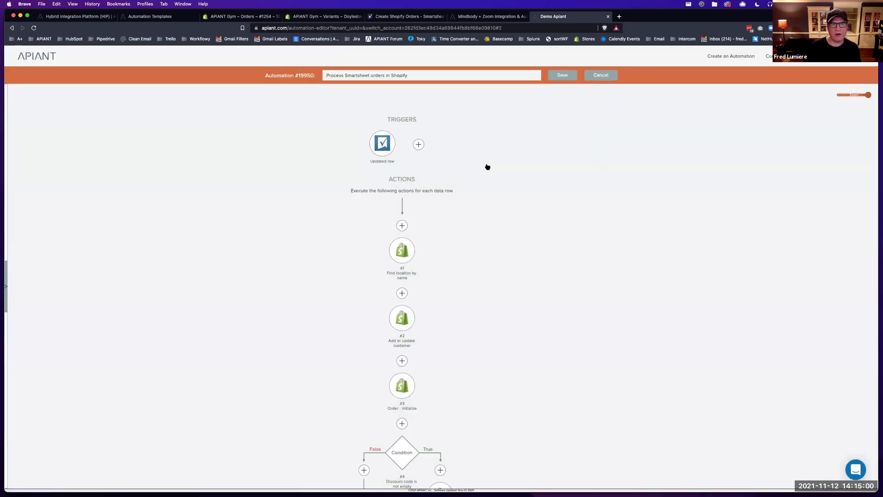
{"action": "scroll", "coordinate": [366, 311], "scroll_direction": "down", "scroll_amount": 10}
{"action": "scroll", "coordinate": [367, 311], "scroll_direction": "up", "scroll_amount": 10}
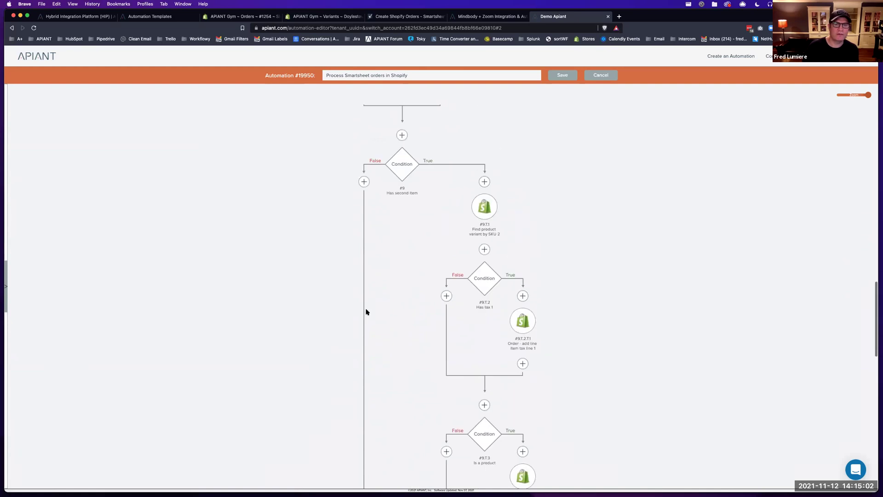
{"action": "scroll", "coordinate": [366, 312], "scroll_direction": "up", "scroll_amount": 3}
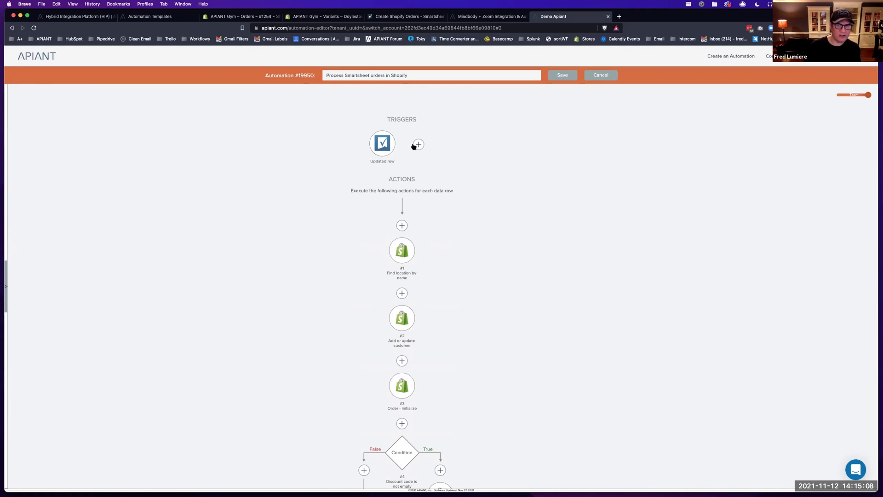
{"action": "scroll", "coordinate": [403, 251], "scroll_direction": "down", "scroll_amount": 2}
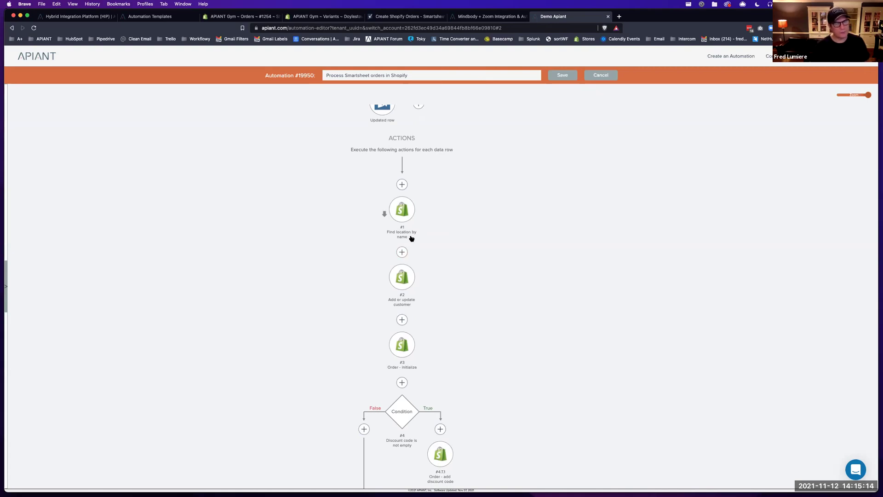
{"action": "scroll", "coordinate": [444, 233], "scroll_direction": "up", "scroll_amount": 2}
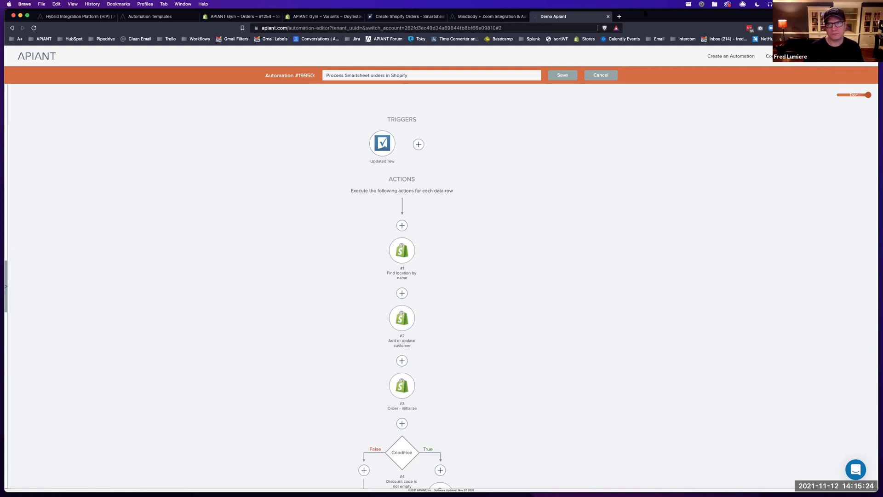
Open apiant.com in a new browser tab and view the triggers and actions of MINDBODY from the supported apps
{"action": "left_click", "coordinate": [619, 17]}
{"action": "type", "text": "apian"}
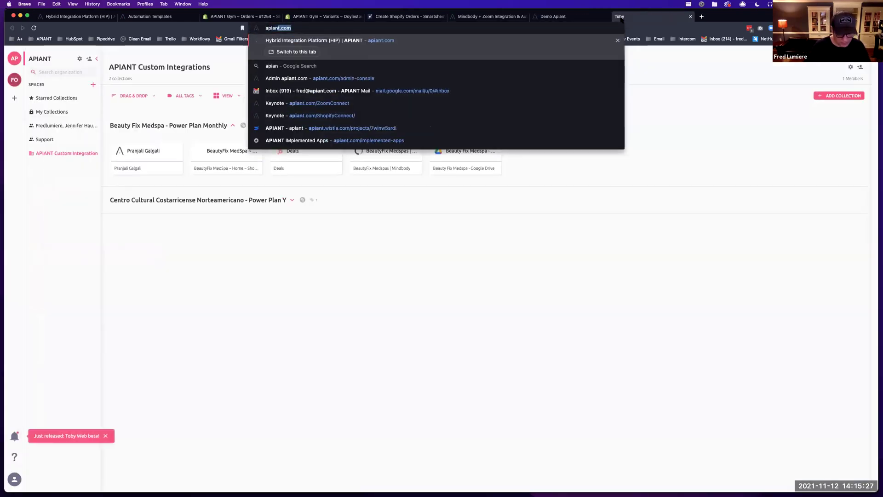
{"action": "key", "text": "Return"}
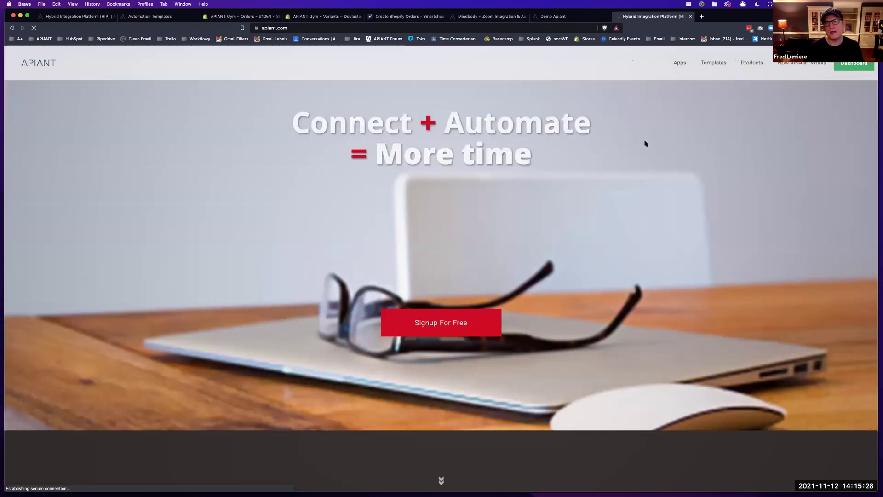
{"action": "left_click", "coordinate": [681, 63]}
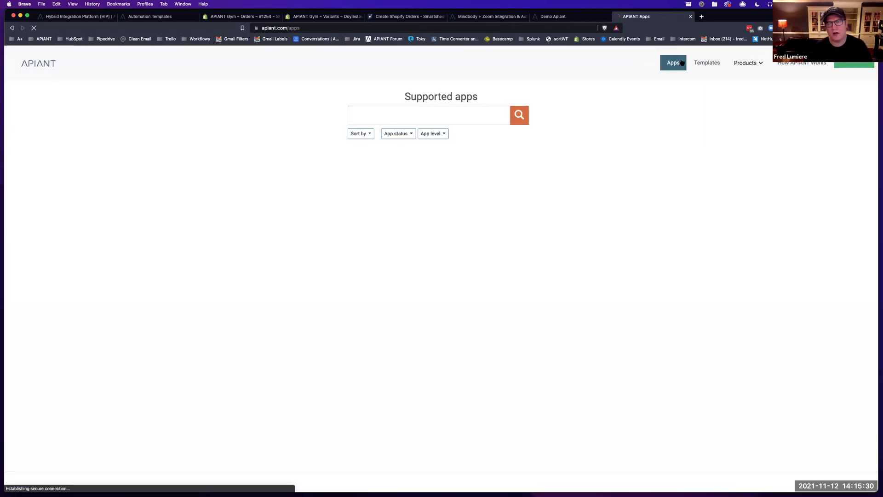
{"action": "scroll", "coordinate": [279, 235], "scroll_direction": "down", "scroll_amount": 1}
{"action": "scroll", "coordinate": [278, 235], "scroll_direction": "up", "scroll_amount": 1}
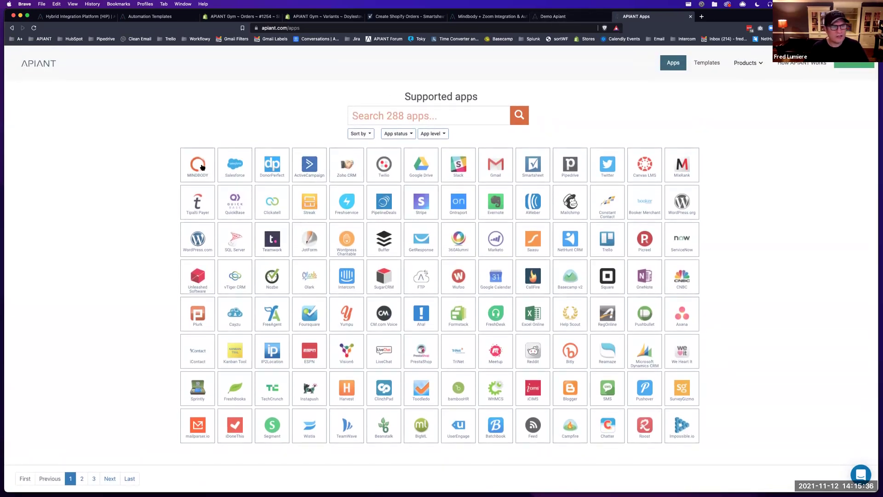
{"action": "left_click", "coordinate": [202, 166]}
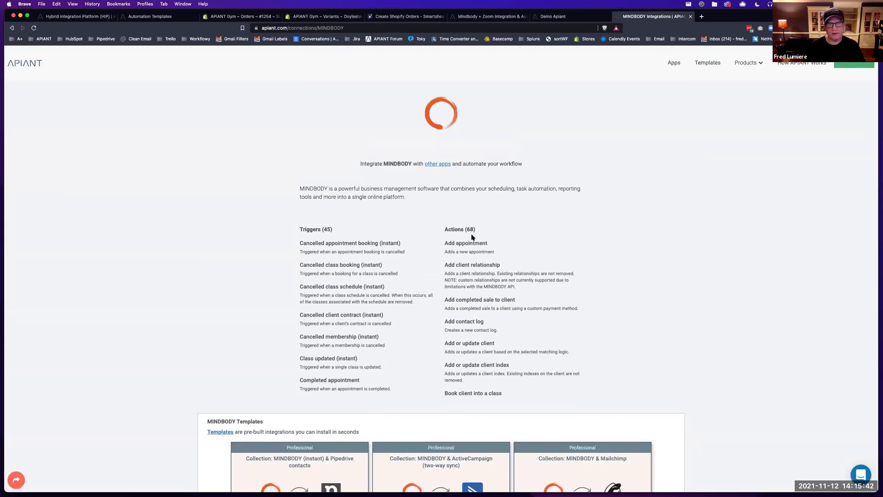
Return from the MINDBODY page to the supported apps list and switch back to the Smartsheet orders automation
{"action": "left_click", "coordinate": [570, 17]}
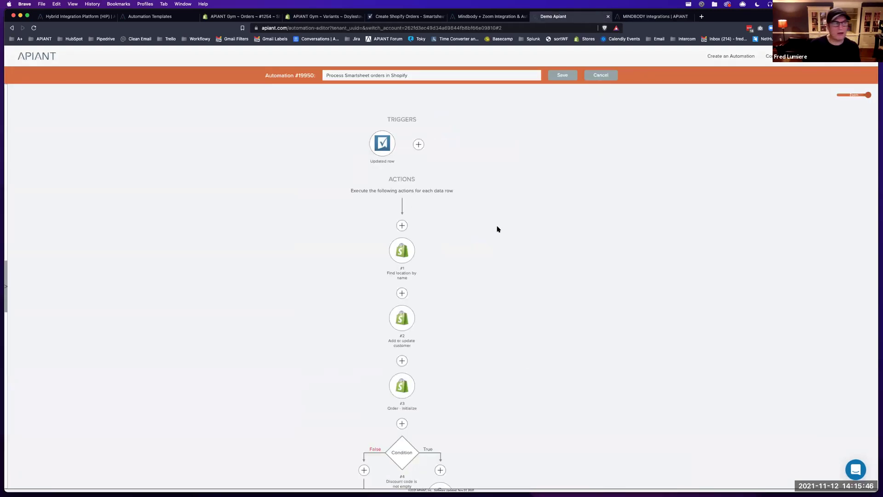
{"action": "left_click", "coordinate": [674, 17]}
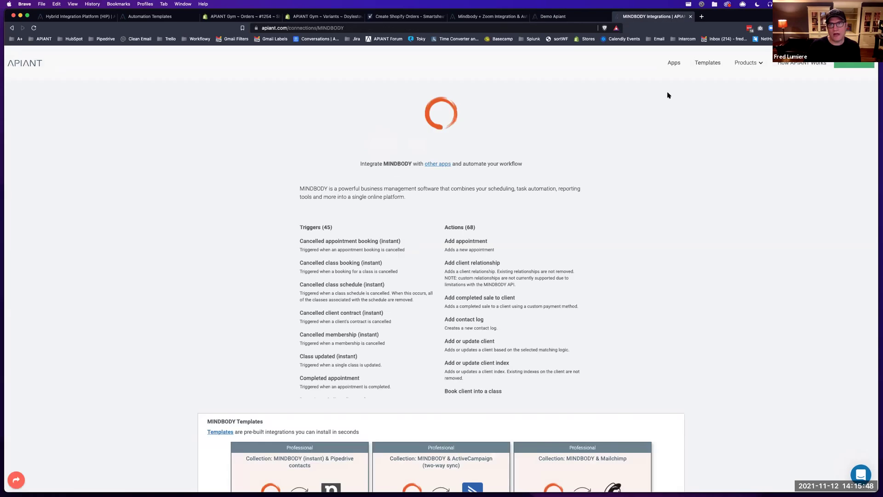
{"action": "left_click", "coordinate": [12, 28]}
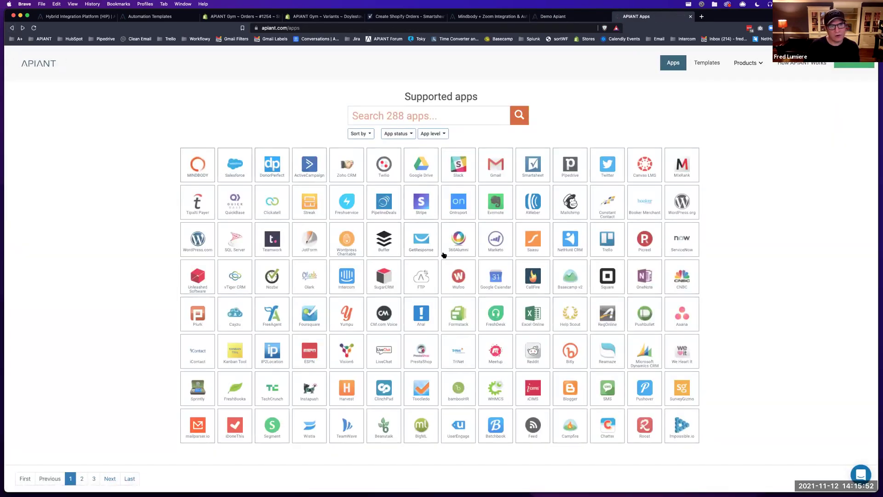
{"action": "left_click", "coordinate": [558, 17]}
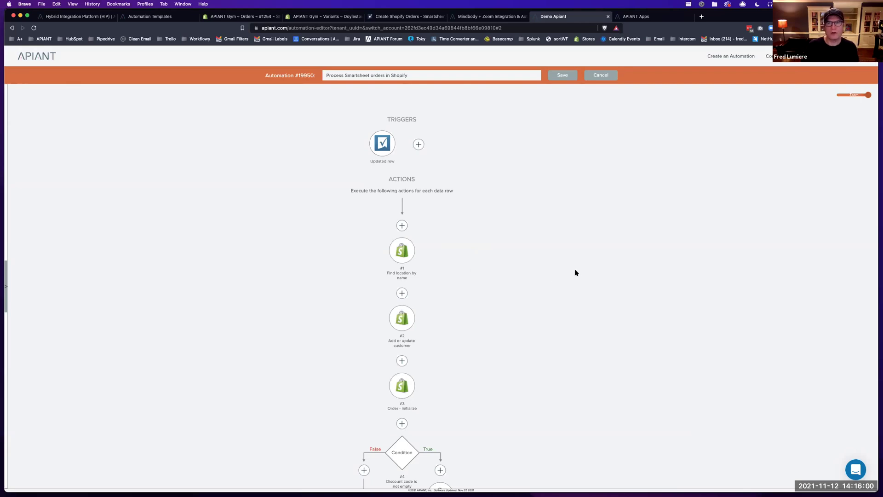
Open the assembly behind the "Order - add line item tax line 1" action in the Has tax 1 condition's True branch
{"action": "right_click", "coordinate": [406, 248]}
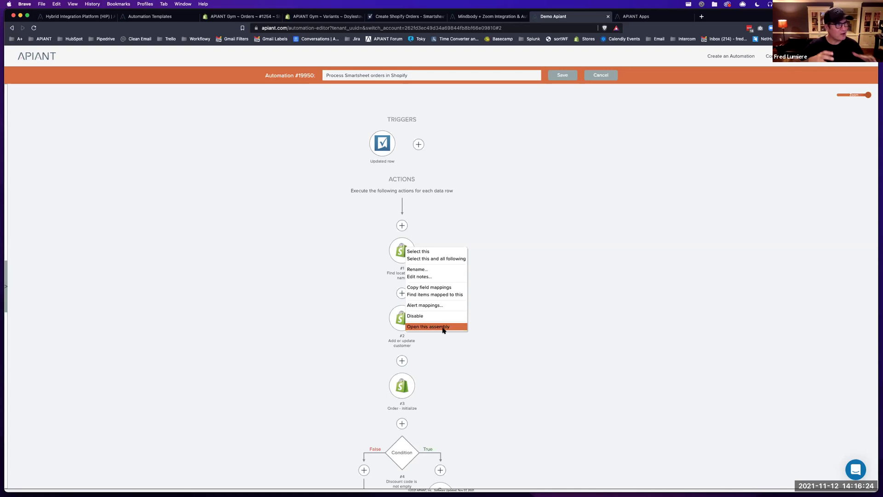
{"action": "left_click", "coordinate": [510, 261]}
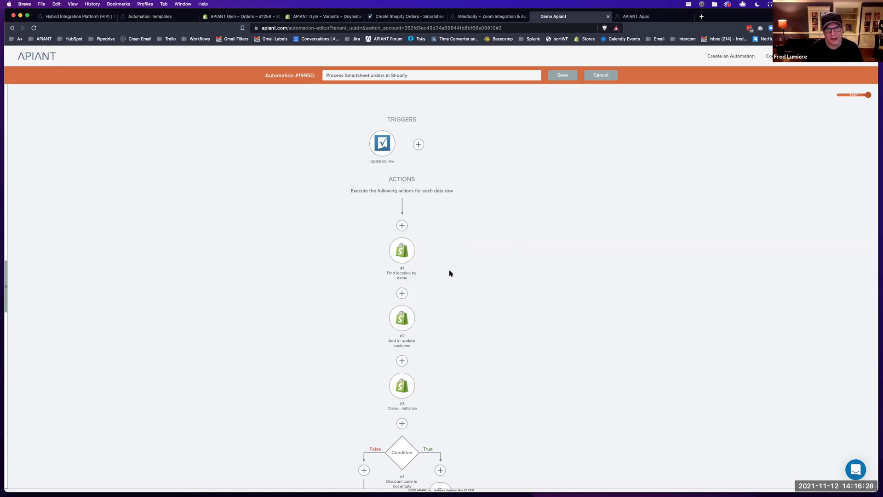
{"action": "scroll", "coordinate": [449, 274], "scroll_direction": "down", "scroll_amount": 10}
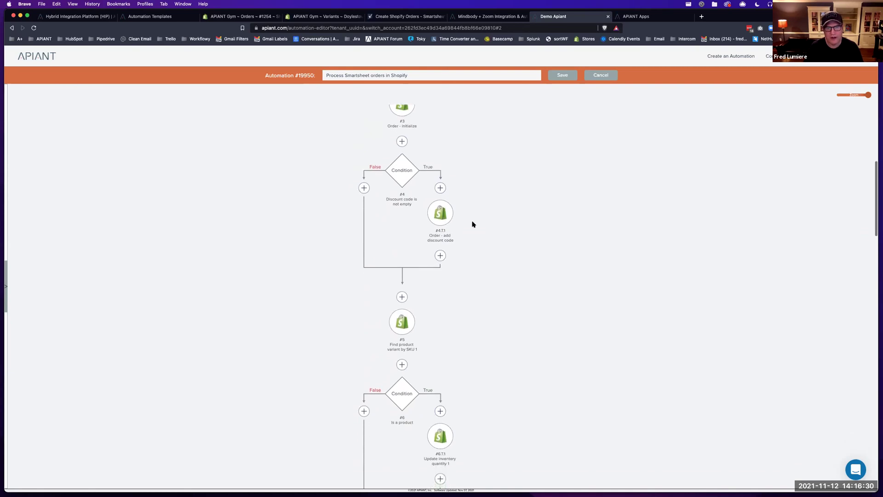
{"action": "scroll", "coordinate": [469, 225], "scroll_direction": "down", "scroll_amount": 9}
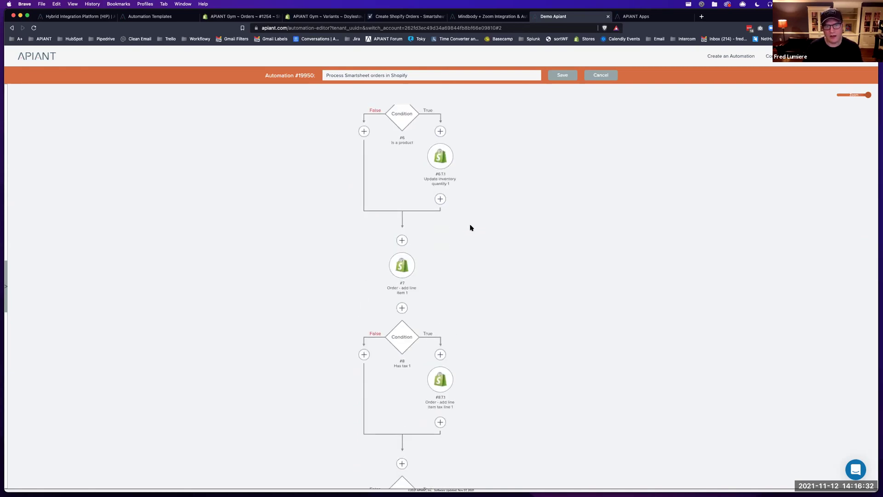
{"action": "scroll", "coordinate": [470, 227], "scroll_direction": "down", "scroll_amount": 4}
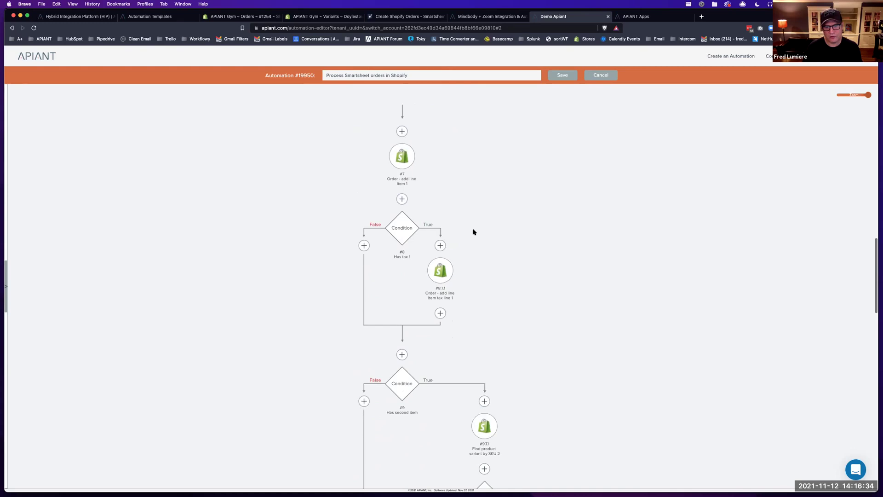
{"action": "mouse_move", "coordinate": [445, 300]}
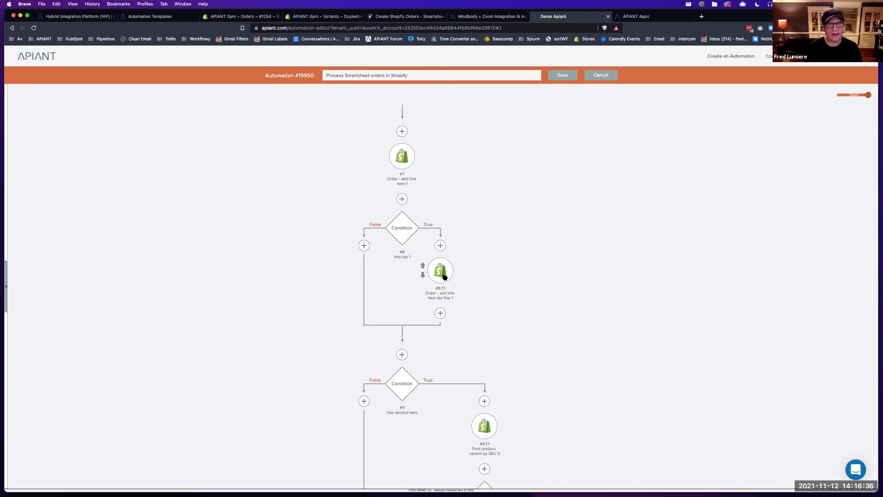
{"action": "right_click", "coordinate": [443, 272]}
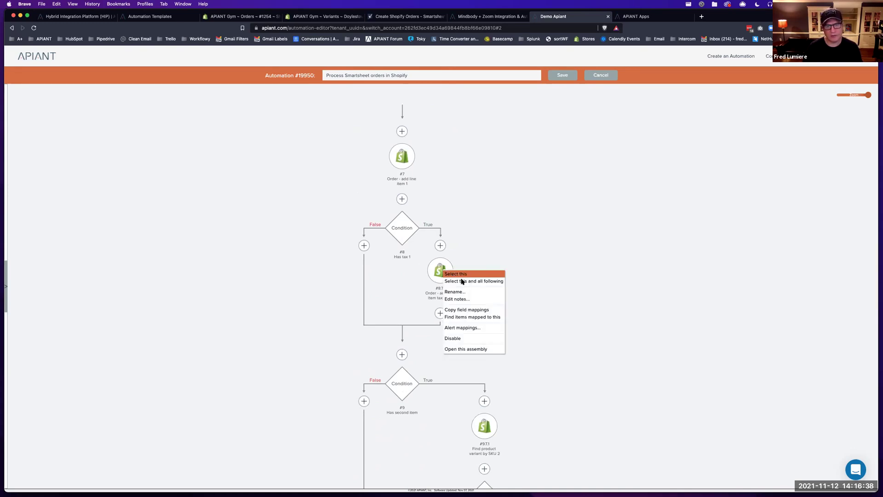
{"action": "left_click", "coordinate": [476, 349]}
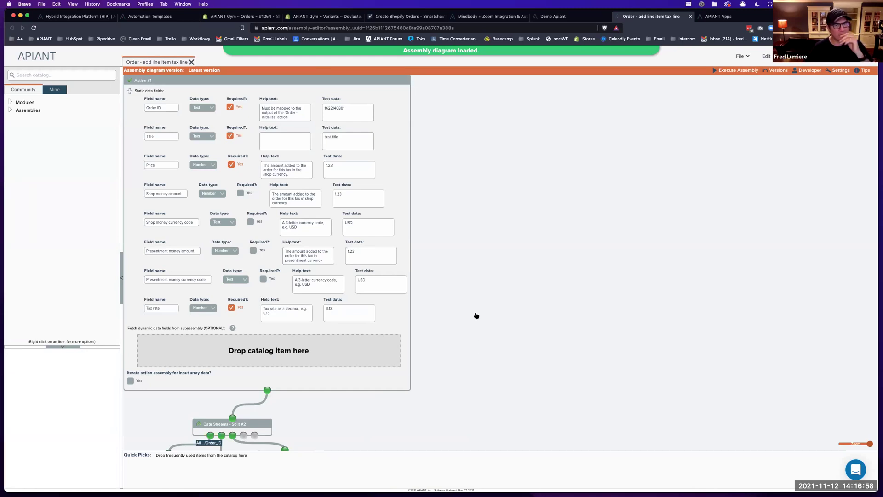
Examine the tax line assembly's connected modules from Action to Simple DB INSERT, shifting the Action and JSON Builder modules slightly
{"action": "scroll", "coordinate": [475, 315], "scroll_direction": "down", "scroll_amount": 7}
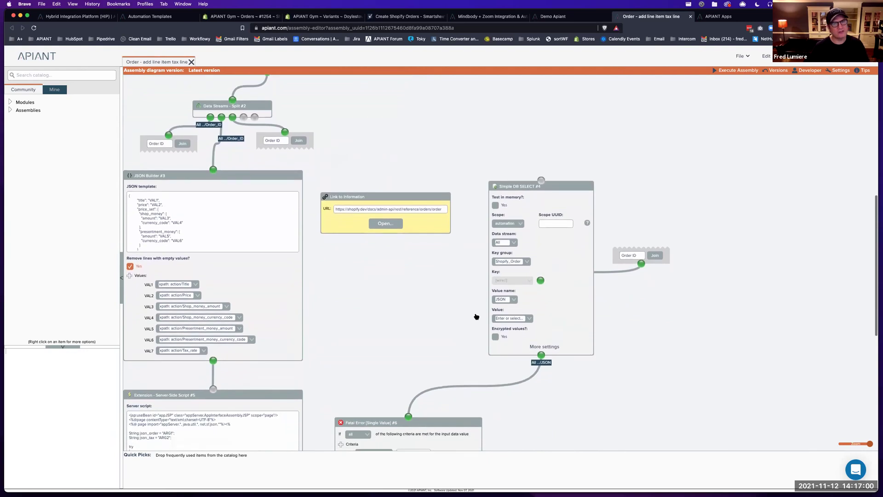
{"action": "scroll", "coordinate": [475, 317], "scroll_direction": "down", "scroll_amount": 2}
{"action": "scroll", "coordinate": [429, 307], "scroll_direction": "up", "scroll_amount": 2}
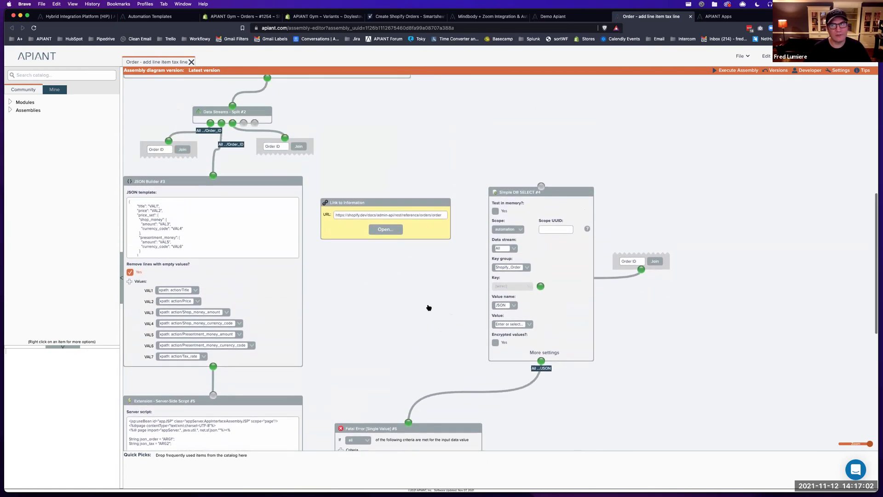
{"action": "scroll", "coordinate": [428, 307], "scroll_direction": "up", "scroll_amount": 3}
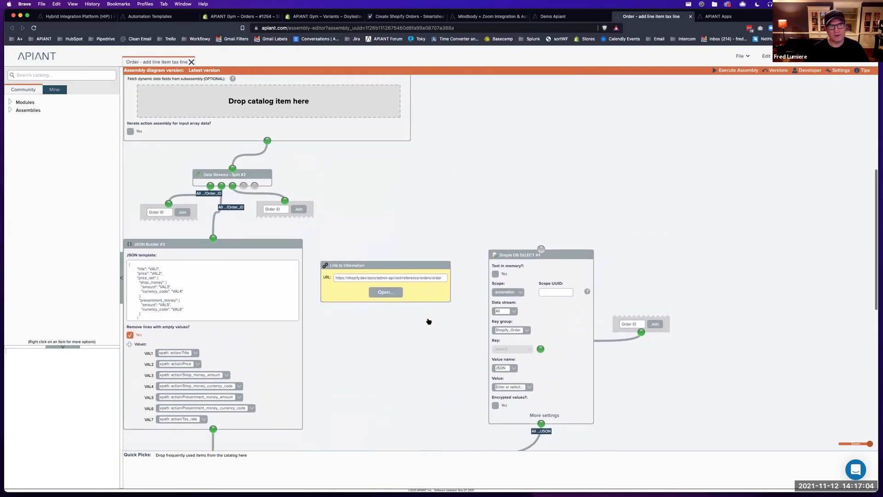
{"action": "scroll", "coordinate": [428, 321], "scroll_direction": "up", "scroll_amount": 6}
{"action": "left_click_drag", "start_coordinate": [302, 79], "coordinate": [306, 82]}
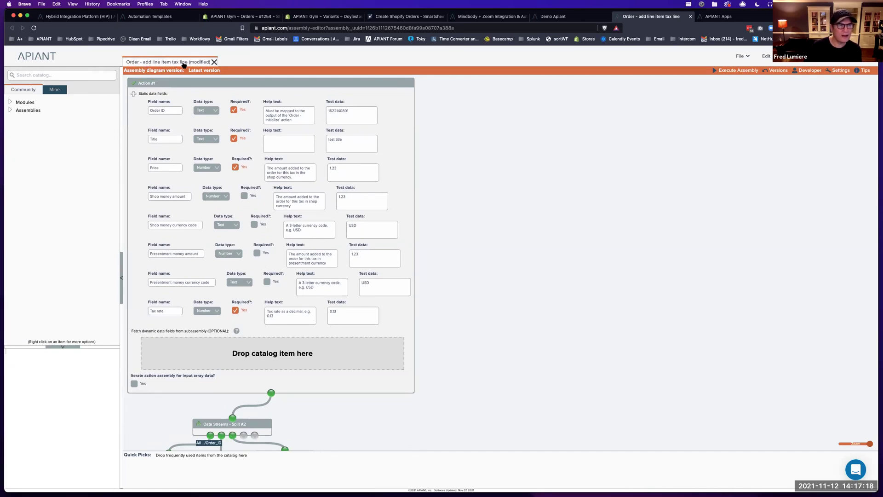
{"action": "scroll", "coordinate": [495, 243], "scroll_direction": "down", "scroll_amount": 5}
{"action": "scroll", "coordinate": [495, 244], "scroll_direction": "down", "scroll_amount": 10}
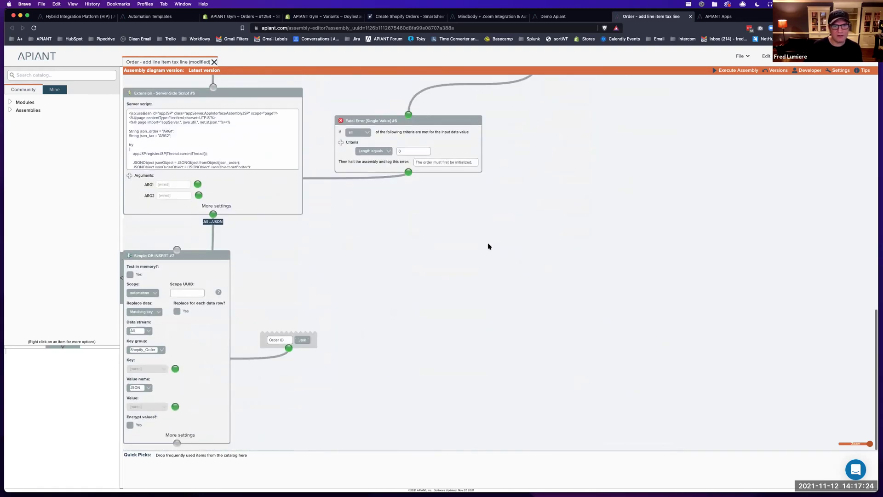
{"action": "scroll", "coordinate": [489, 247], "scroll_direction": "up", "scroll_amount": 12}
{"action": "scroll", "coordinate": [488, 246], "scroll_direction": "down", "scroll_amount": 2}
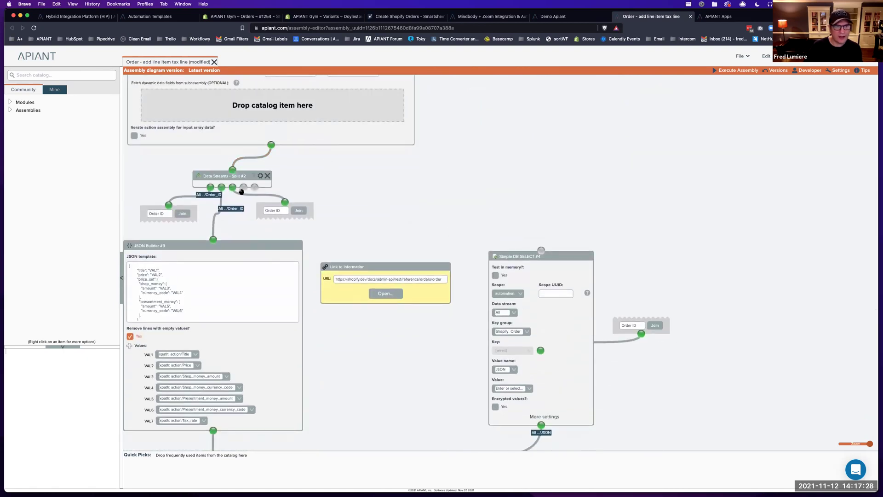
{"action": "left_click_drag", "start_coordinate": [235, 247], "coordinate": [240, 245]}
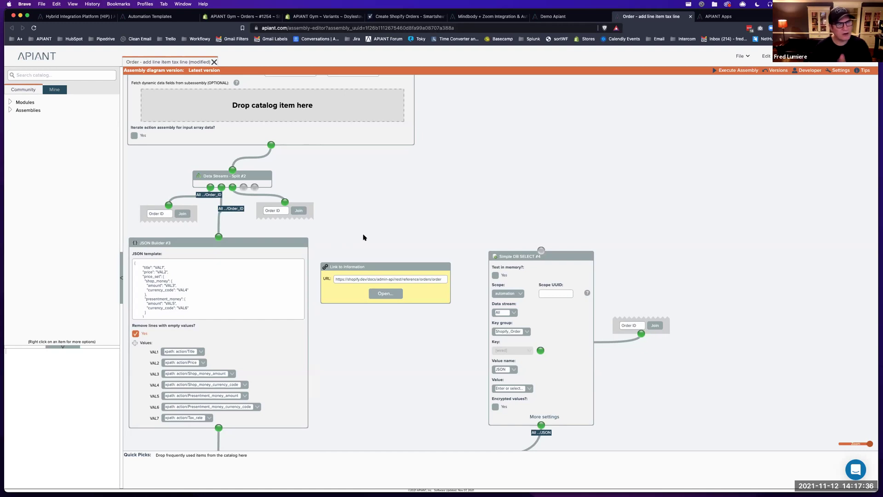
Expand the community catalog's Modules list and its Other category to view the available modules
{"action": "scroll", "coordinate": [410, 237], "scroll_direction": "up", "scroll_amount": 5}
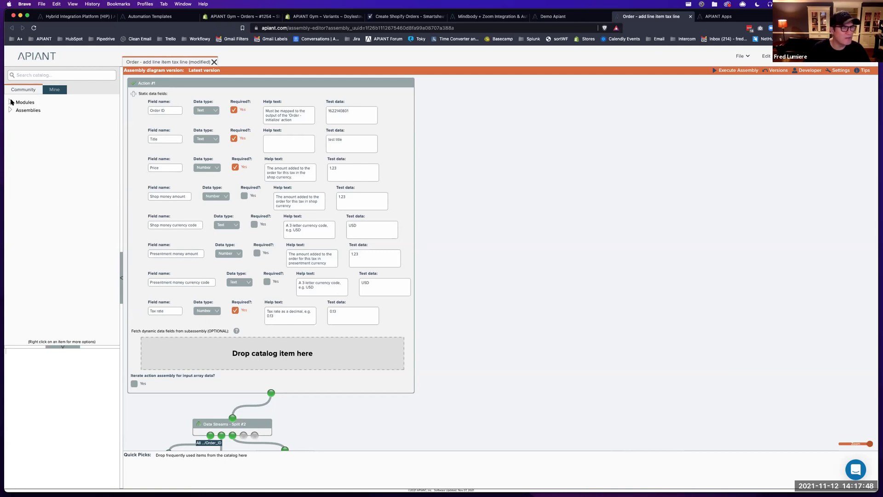
{"action": "left_click", "coordinate": [10, 102]}
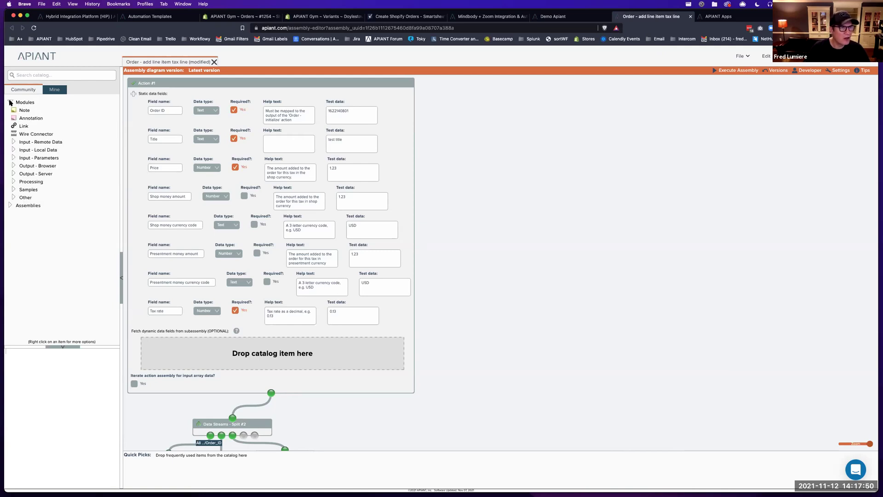
{"action": "left_click", "coordinate": [14, 198]}
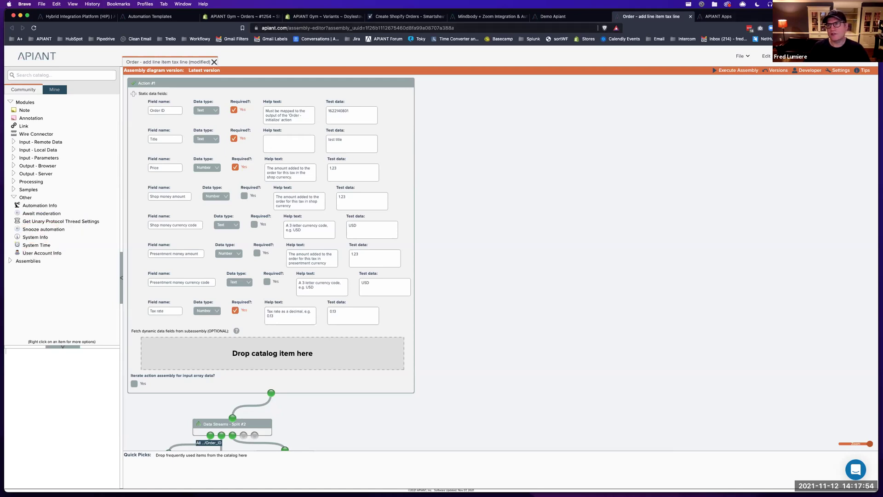
Open dev.apiant.com in a new browser tab
{"action": "key", "text": "super+t"}
{"action": "type", "text": "dev"}
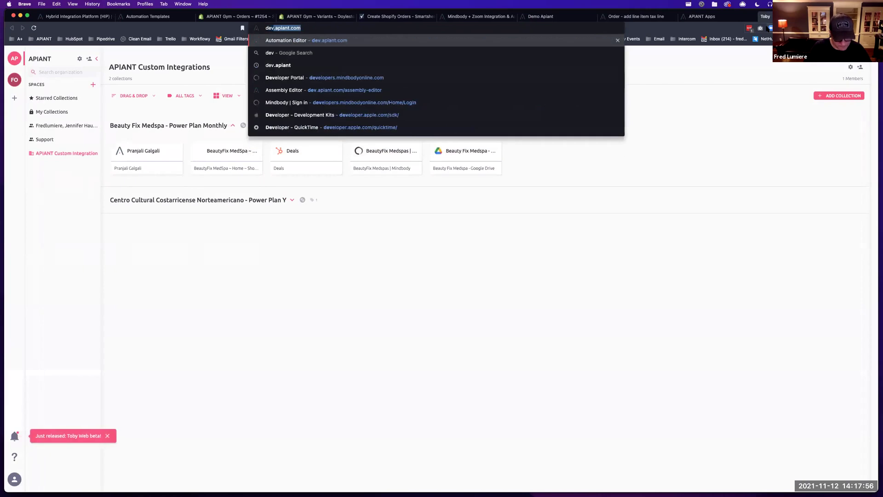
{"action": "key", "text": "Return"}
Close the "Order - add line item tax line" assembly without saving its changes and switch to the dev.apiant.com dashboard
{"action": "left_click", "coordinate": [715, 17]}
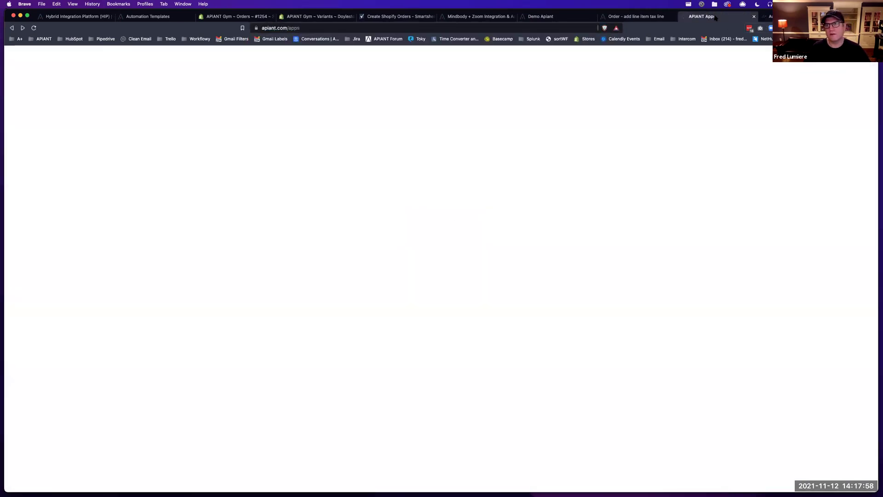
{"action": "left_click", "coordinate": [635, 17]}
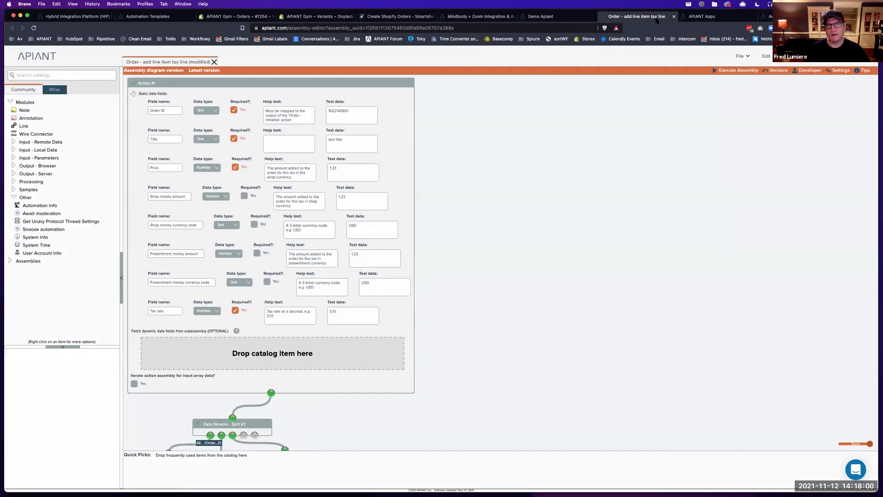
{"action": "left_click", "coordinate": [674, 17]}
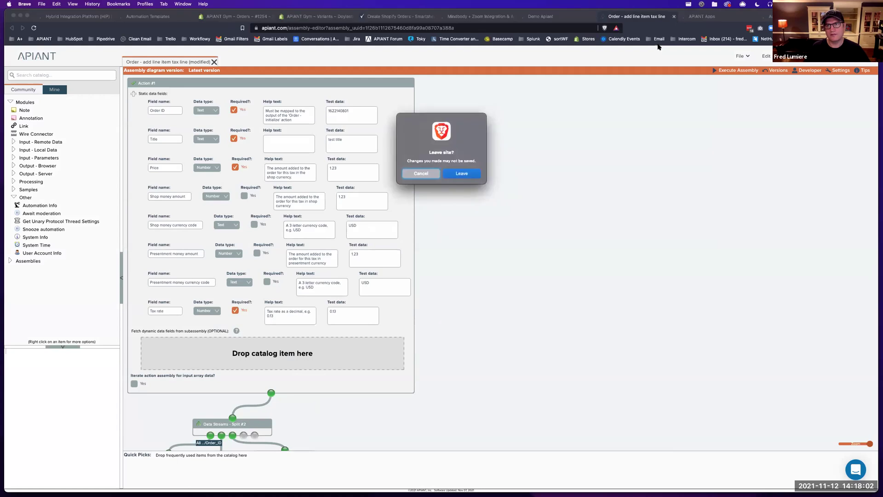
{"action": "left_click", "coordinate": [462, 176]}
{"action": "key", "text": "ctrl+Tab"}
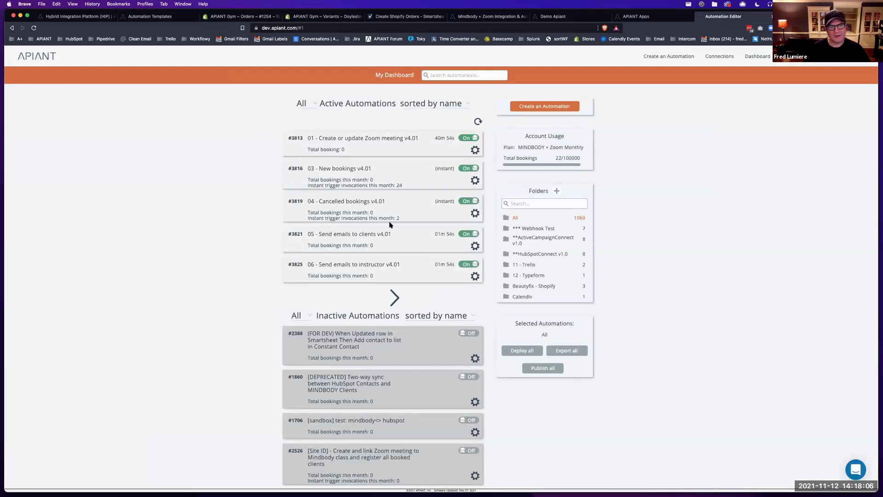
Open the "01 - Create or update Zoom meeting v4.01" automation for editing and look through its trigger and actions
{"action": "left_click", "coordinate": [474, 151]}
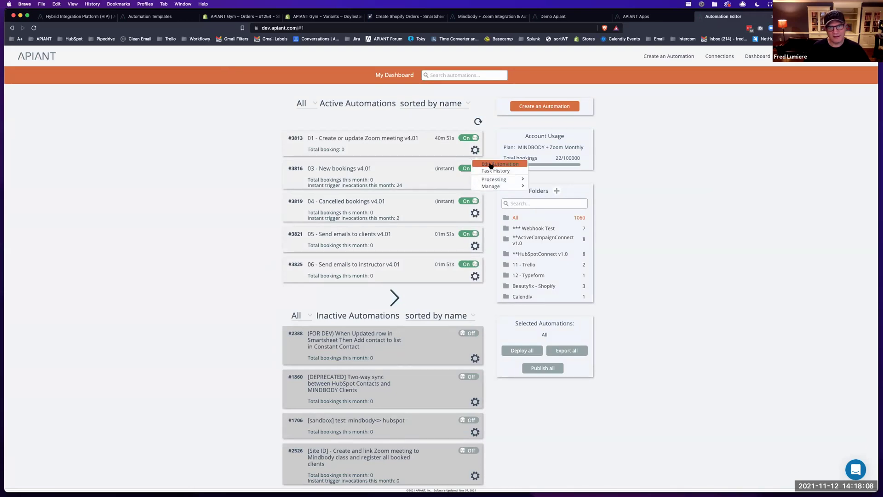
{"action": "left_click", "coordinate": [491, 165]}
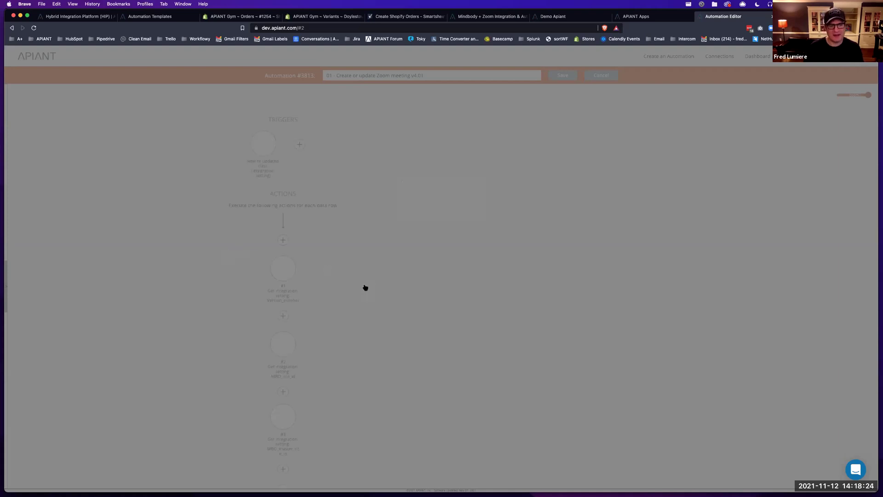
{"action": "scroll", "coordinate": [361, 292], "scroll_direction": "down", "scroll_amount": 10}
{"action": "scroll", "coordinate": [361, 293], "scroll_direction": "down", "scroll_amount": 15}
{"action": "scroll", "coordinate": [361, 296], "scroll_direction": "down", "scroll_amount": 3}
{"action": "scroll", "coordinate": [360, 292], "scroll_direction": "up", "scroll_amount": 20}
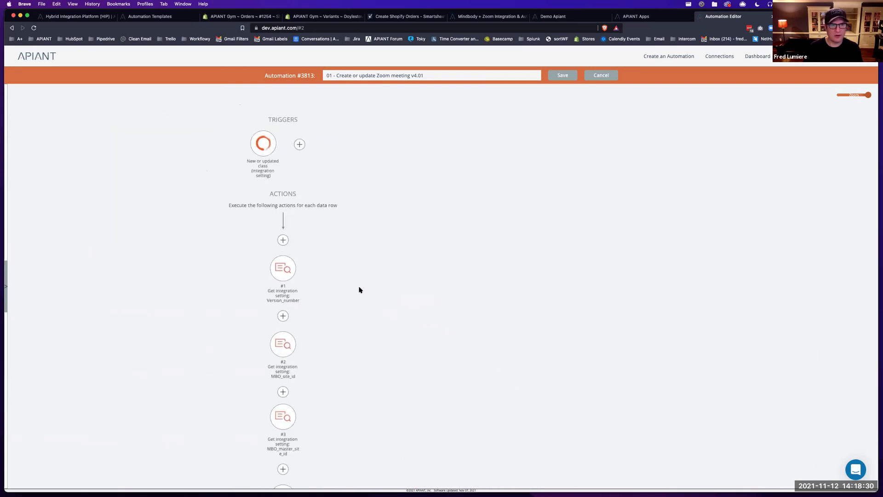
Open the assembly of the "New or updated class (integration setting)" trigger, loading the original instead of the autosaved version
{"action": "left_click", "coordinate": [265, 146]}
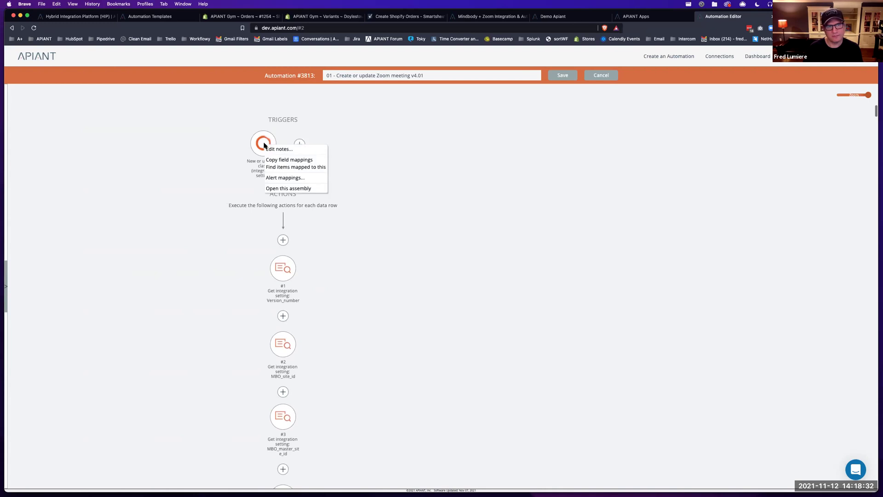
{"action": "left_click", "coordinate": [289, 189]}
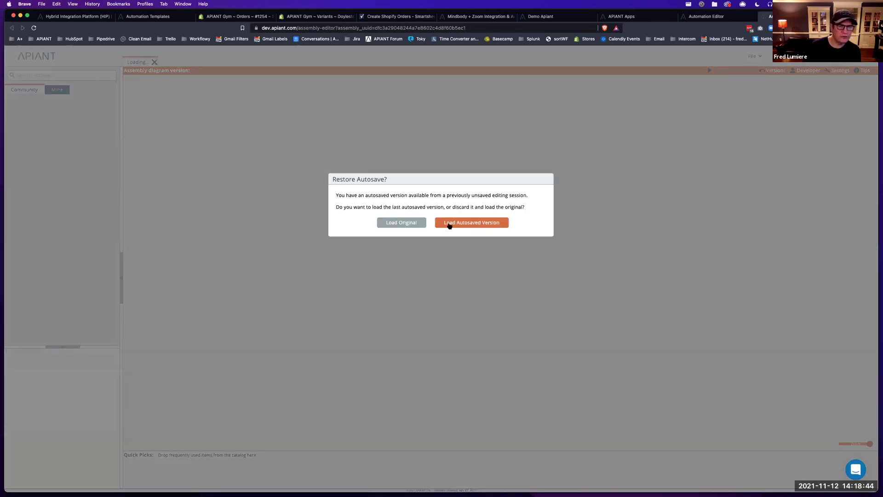
{"action": "left_click", "coordinate": [395, 224]}
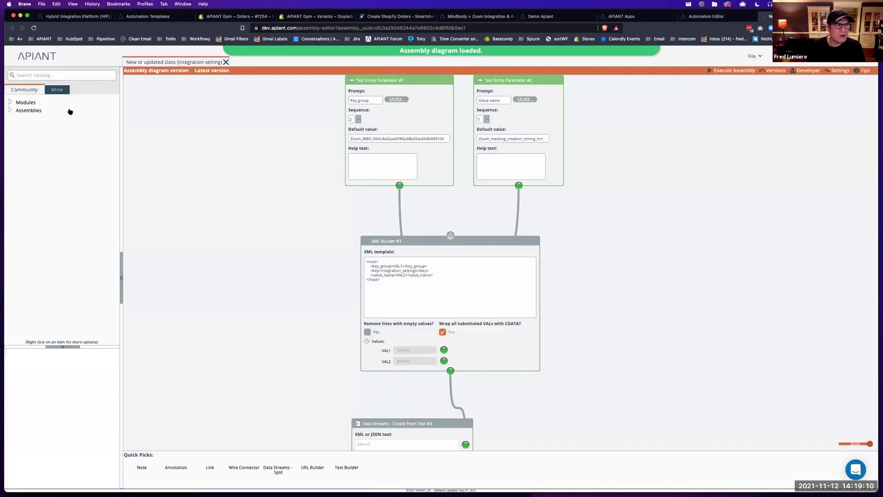
Search the module catalog for "oauth" and place an OAuth v2.0 Workflow module beside the Text Entry Parameter modules
{"action": "left_click", "coordinate": [34, 76]}
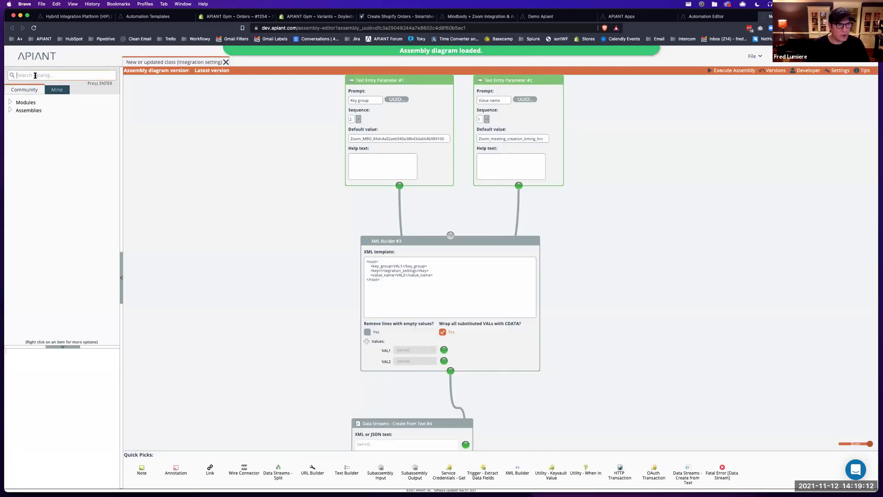
{"action": "type", "text": "oa"}
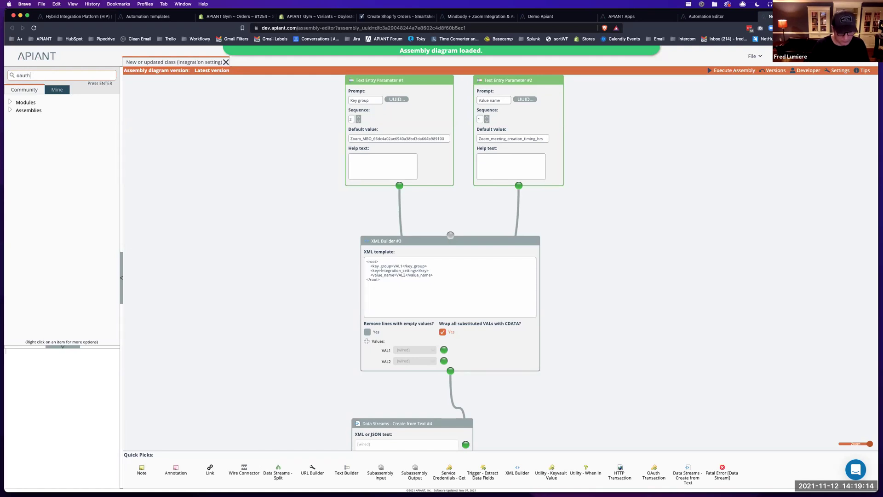
{"action": "type", "text": "uth"}
{"action": "key", "text": "Return"}
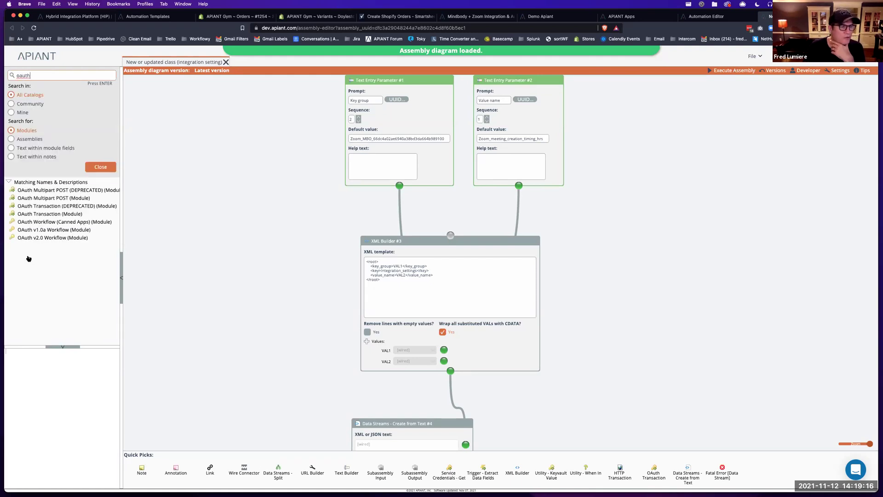
{"action": "left_click", "coordinate": [30, 238]}
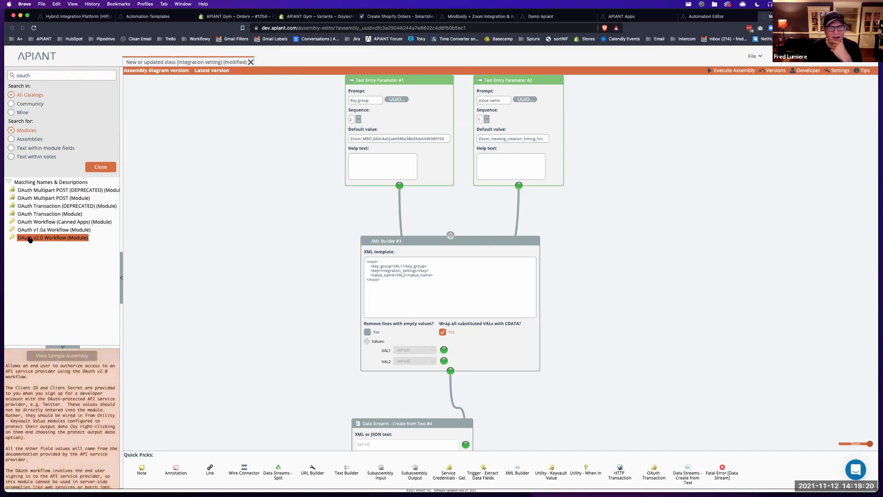
{"action": "left_click_drag", "start_coordinate": [30, 238], "coordinate": [245, 144]}
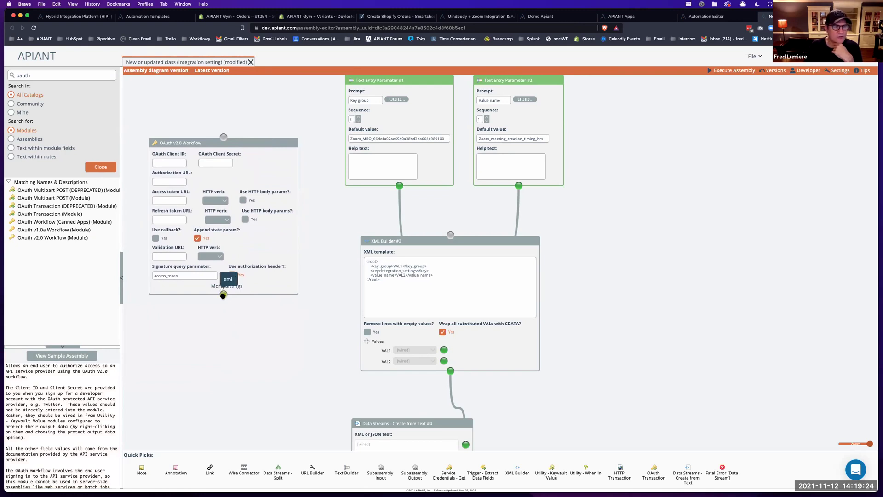
{"action": "left_click_drag", "start_coordinate": [223, 294], "coordinate": [252, 334]}
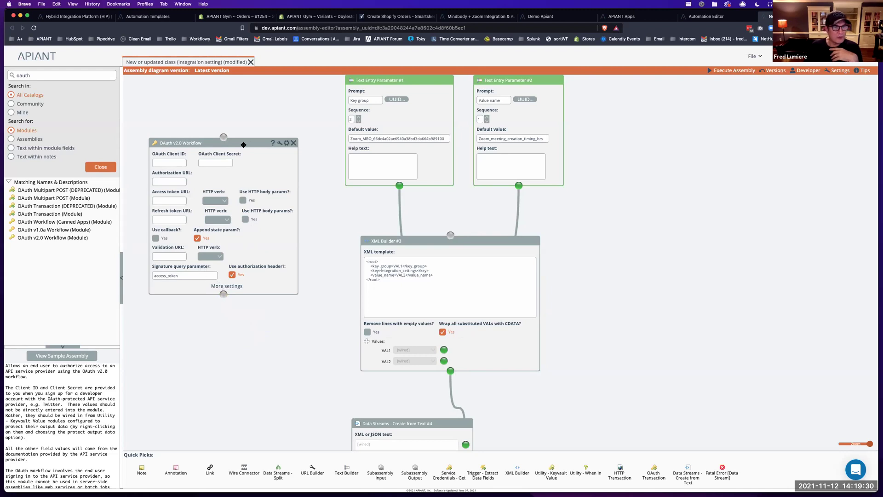
Shift the OAuth v2.0 Workflow module slightly on the canvas, and remove it from the assembly diagram
{"action": "left_click_drag", "start_coordinate": [244, 140], "coordinate": [245, 151]}
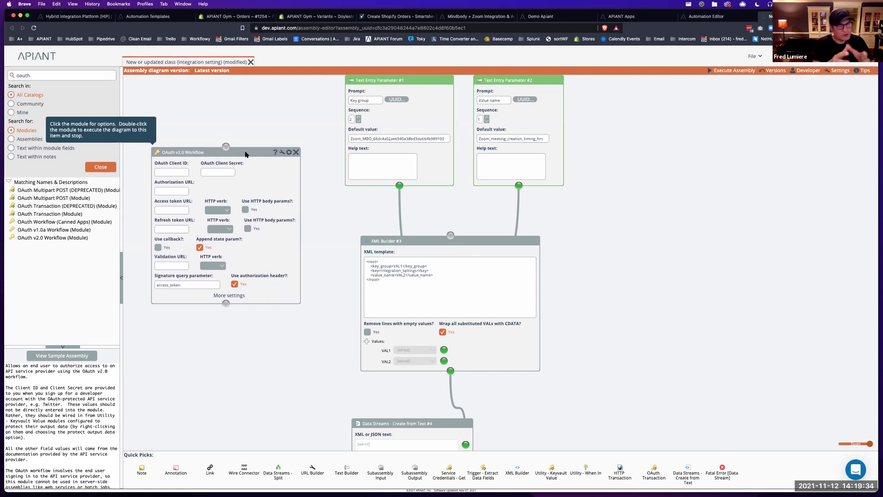
{"action": "left_click_drag", "start_coordinate": [246, 152], "coordinate": [249, 155]}
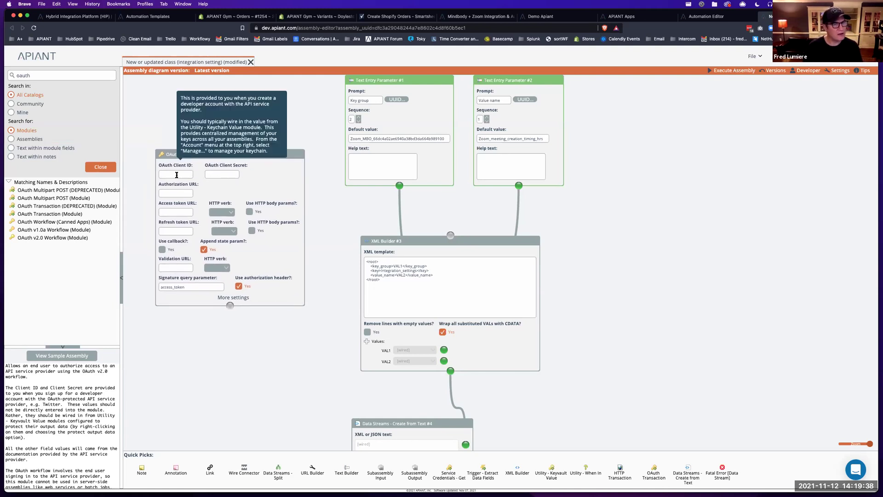
{"action": "left_click_drag", "start_coordinate": [254, 154], "coordinate": [254, 151]}
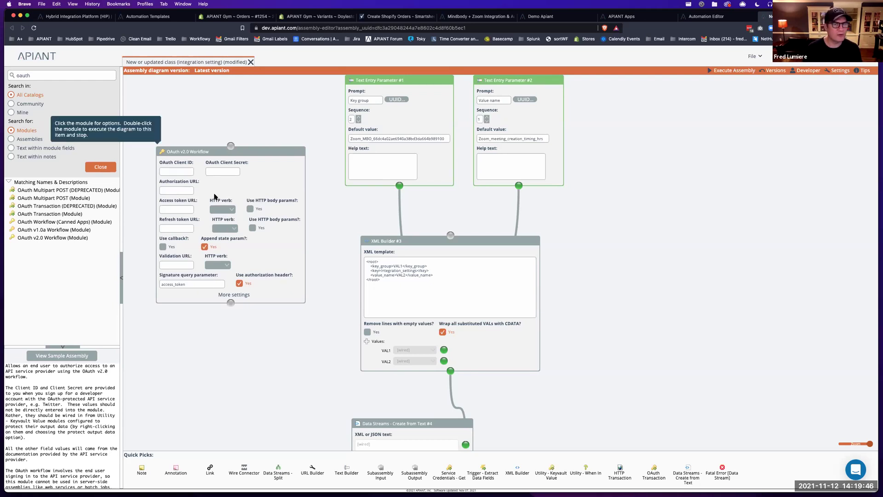
{"action": "left_click", "coordinate": [302, 151]}
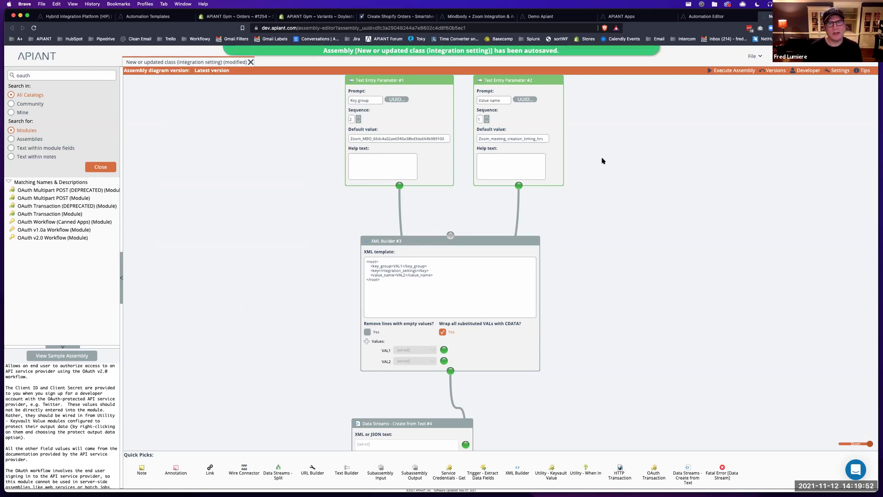
Look through the assembly's modules from the JavaScript extensions to the Data Rows loop, nudging the Fetch Paginated Results iterator slightly sideways
{"action": "scroll", "coordinate": [598, 174], "scroll_direction": "down", "scroll_amount": 5}
{"action": "scroll", "coordinate": [597, 174], "scroll_direction": "down", "scroll_amount": 8}
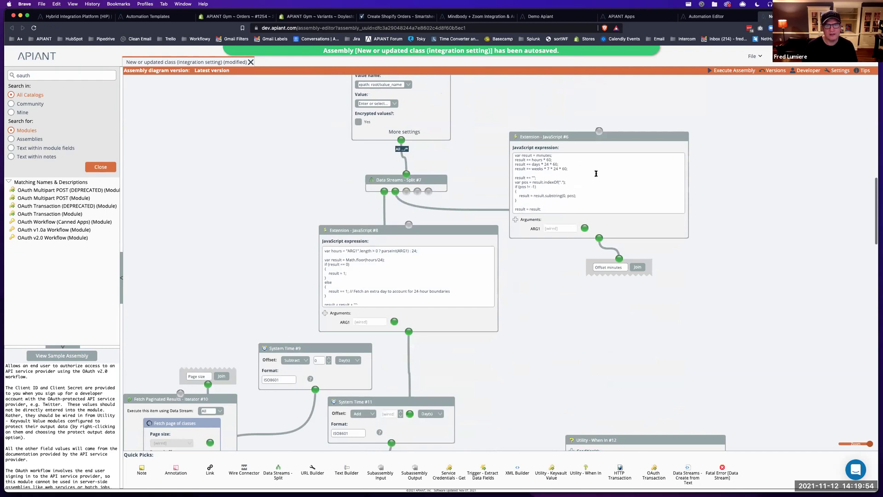
{"action": "scroll", "coordinate": [538, 316], "scroll_direction": "down", "scroll_amount": 2}
{"action": "scroll", "coordinate": [537, 316], "scroll_direction": "down", "scroll_amount": 10}
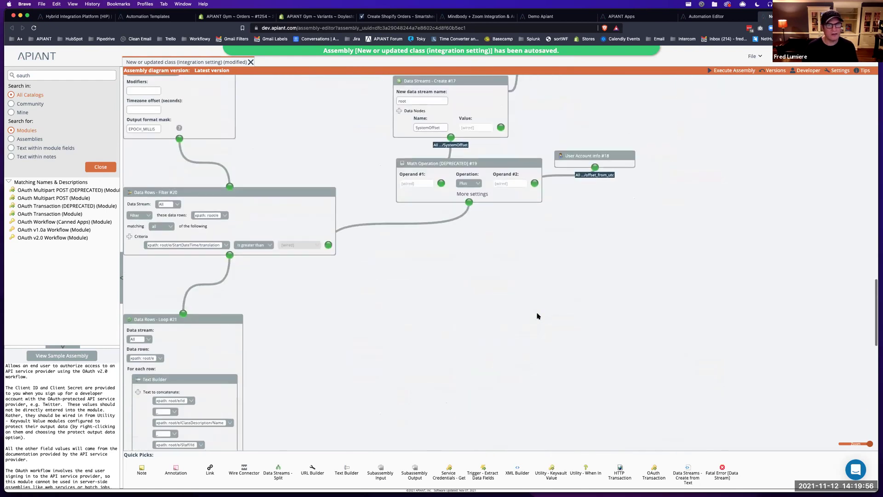
{"action": "scroll", "coordinate": [537, 316], "scroll_direction": "up", "scroll_amount": 8}
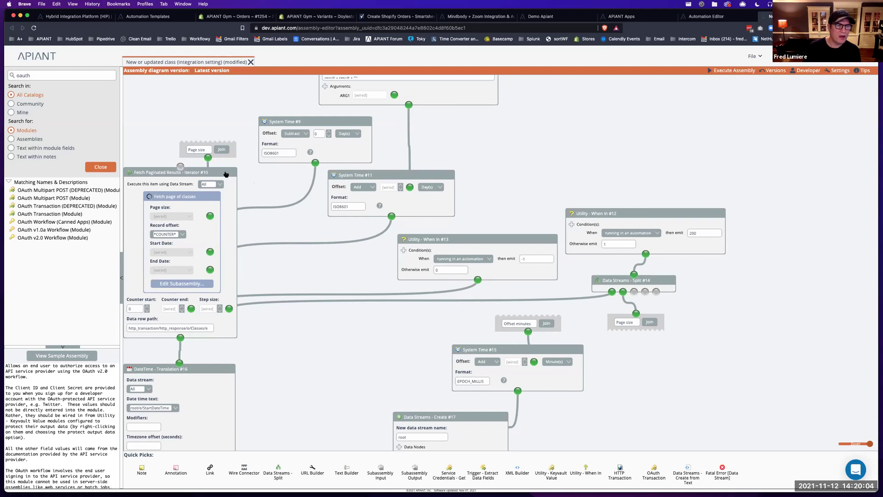
{"action": "left_click_drag", "start_coordinate": [217, 173], "coordinate": [227, 174]}
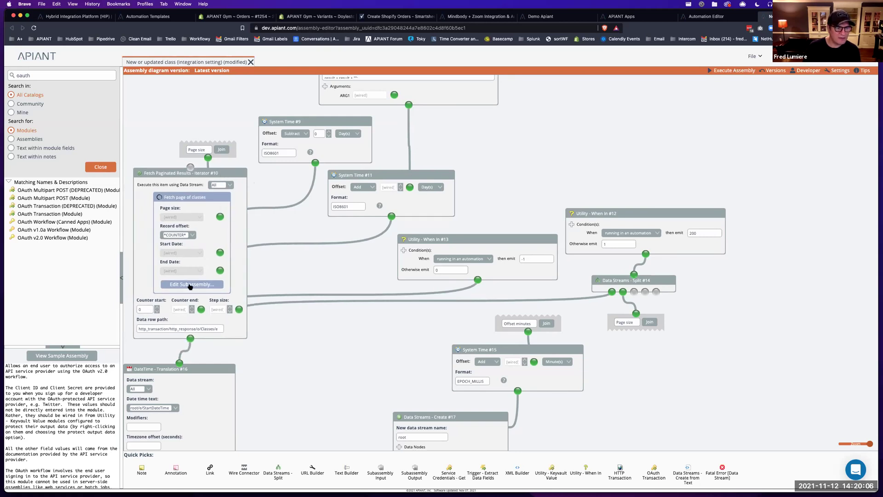
{"action": "scroll", "coordinate": [310, 245], "scroll_direction": "down", "scroll_amount": 10}
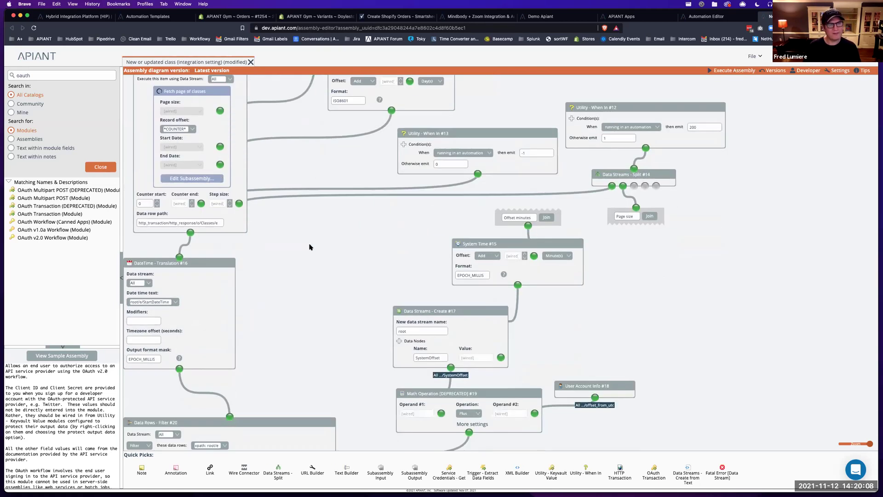
{"action": "scroll", "coordinate": [310, 247], "scroll_direction": "up", "scroll_amount": 20}
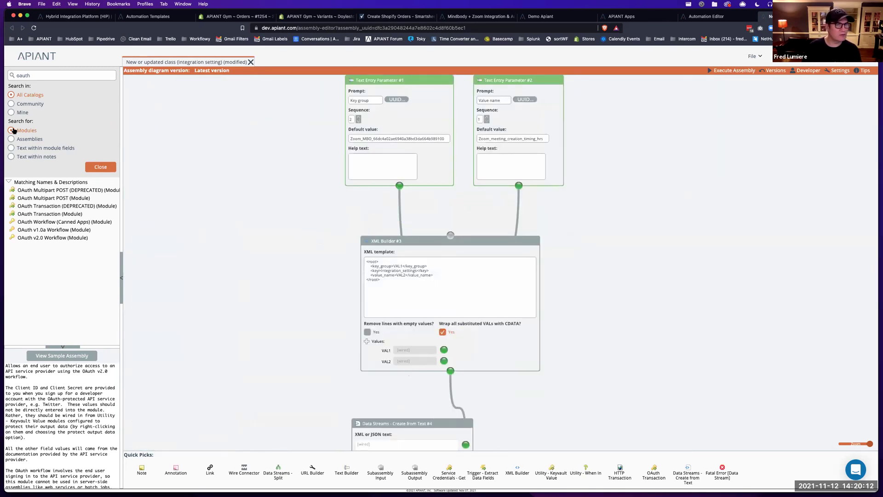
Search the module catalog for "two", place a Trigger Two-Way Sync module beside the Text Entry Parameter modules, and view its trigger type options
{"action": "left_click", "coordinate": [42, 75]}
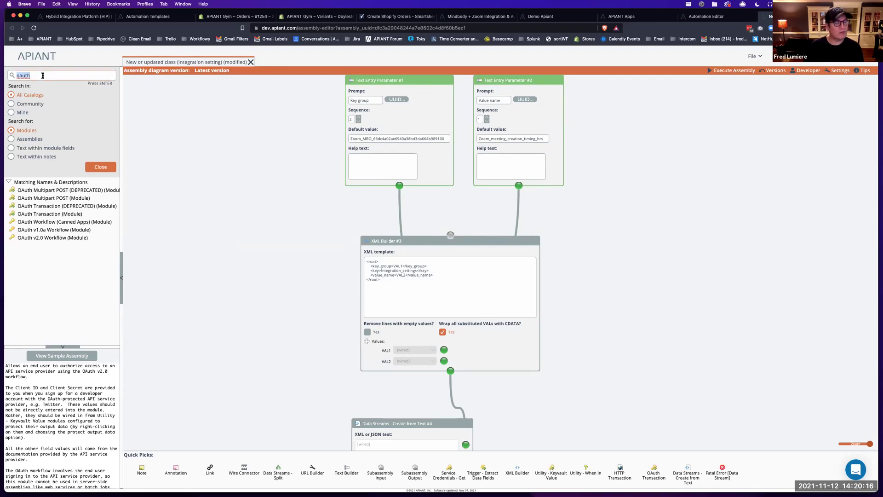
{"action": "type", "text": "two"}
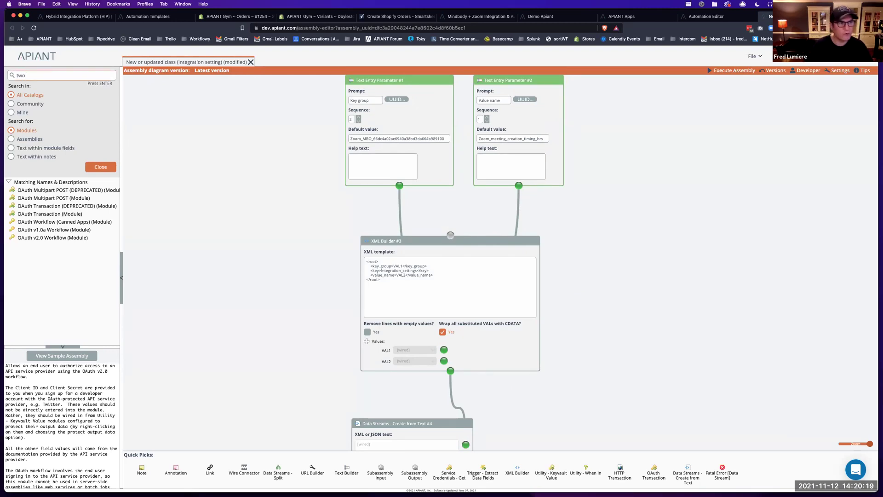
{"action": "key", "text": "Return"}
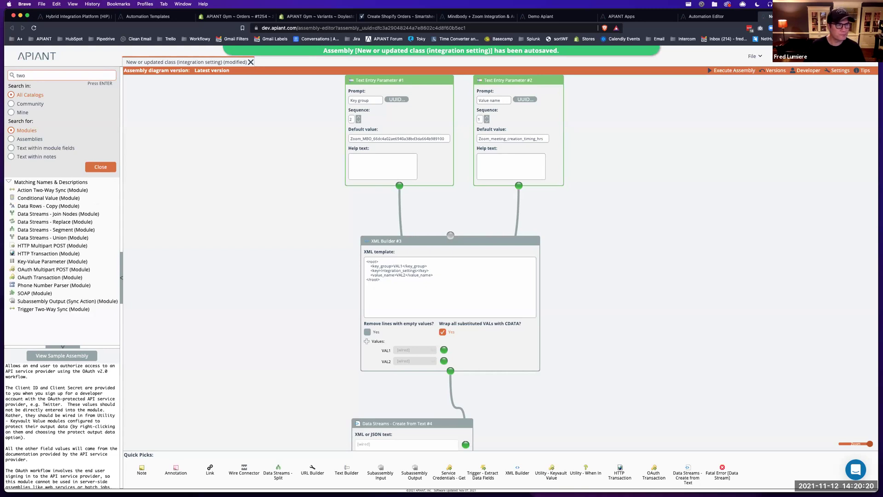
{"action": "left_click", "coordinate": [34, 310]}
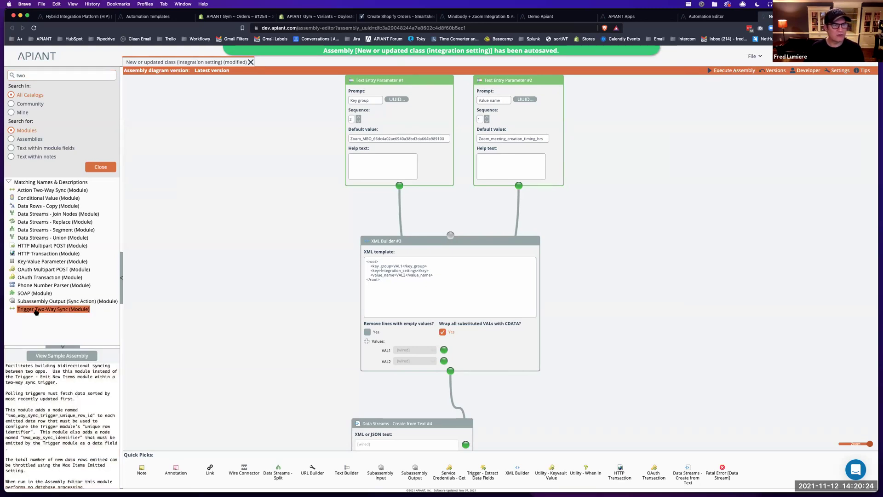
{"action": "double_click", "coordinate": [36, 310]}
{"action": "left_click_drag", "start_coordinate": [175, 309], "coordinate": [211, 148]}
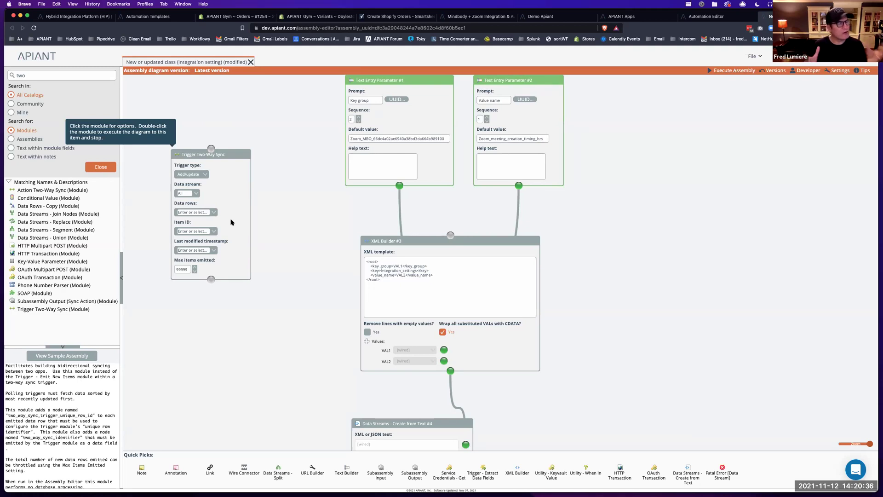
{"action": "left_click", "coordinate": [203, 174]}
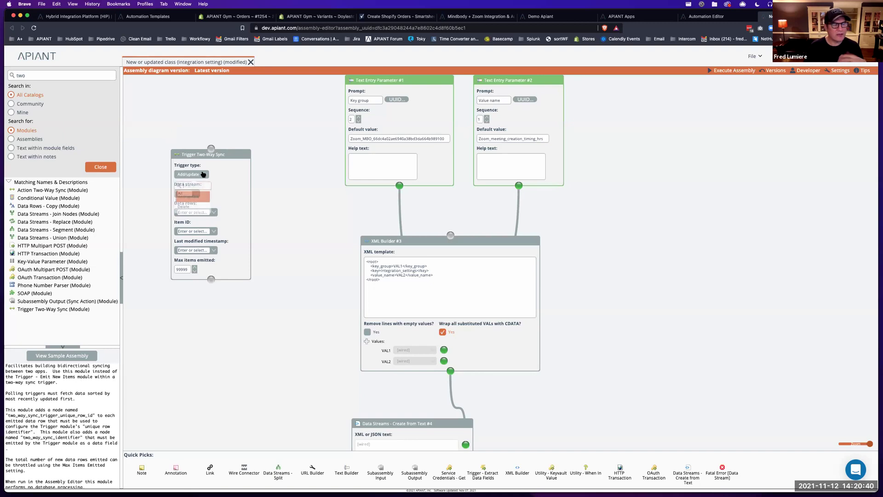
{"action": "left_click", "coordinate": [231, 178]}
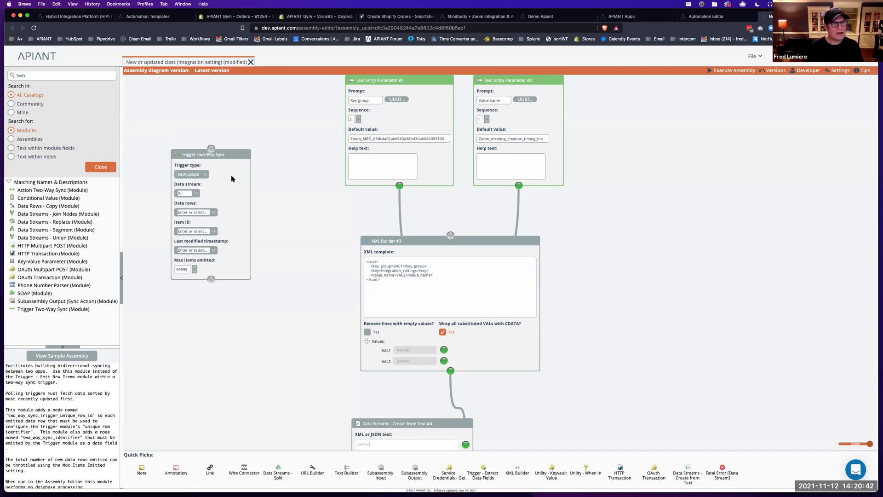
Open MINDBODY from the supported apps page and look through its full lists of triggers and actions
{"action": "left_click", "coordinate": [552, 17]}
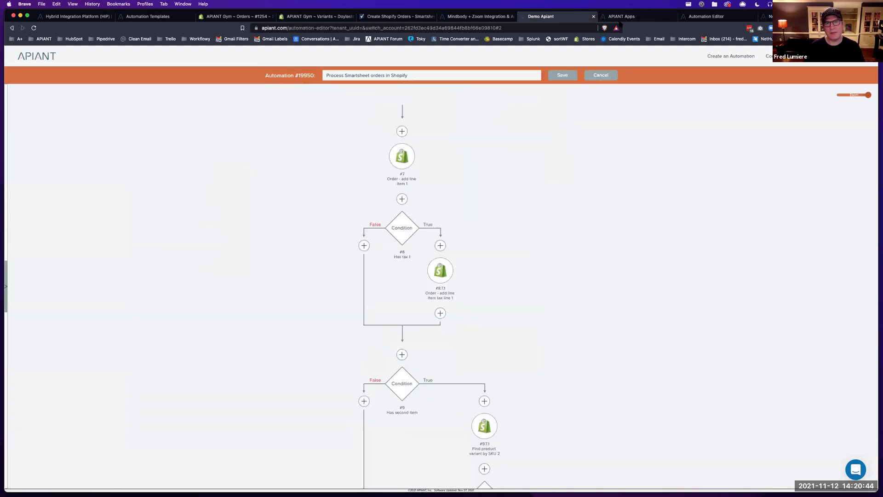
{"action": "left_click", "coordinate": [621, 17]}
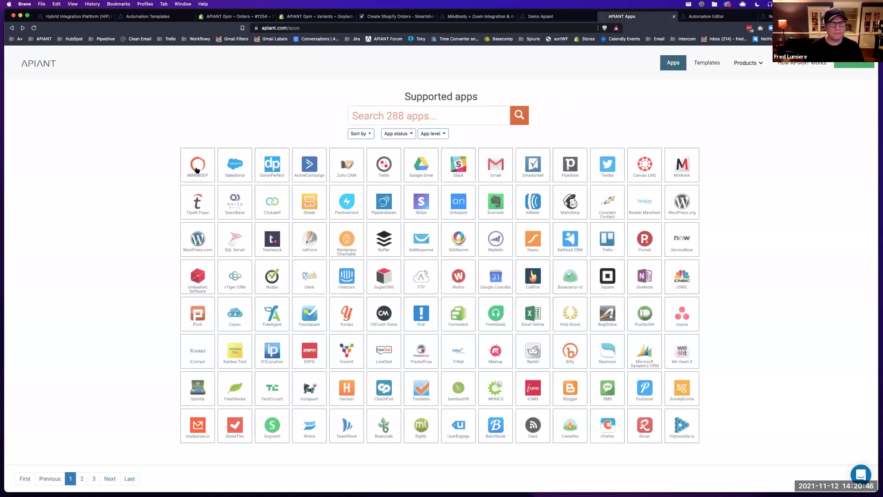
{"action": "left_click", "coordinate": [197, 170]}
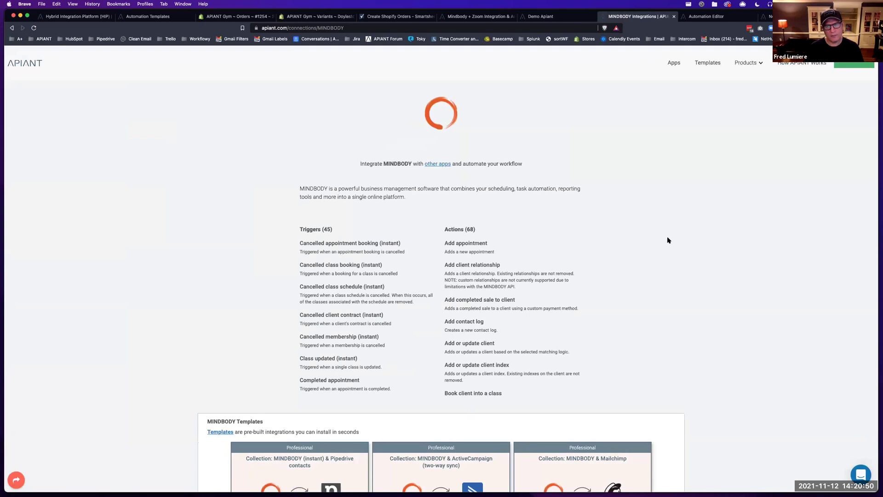
{"action": "scroll", "coordinate": [668, 240], "scroll_direction": "down", "scroll_amount": 4}
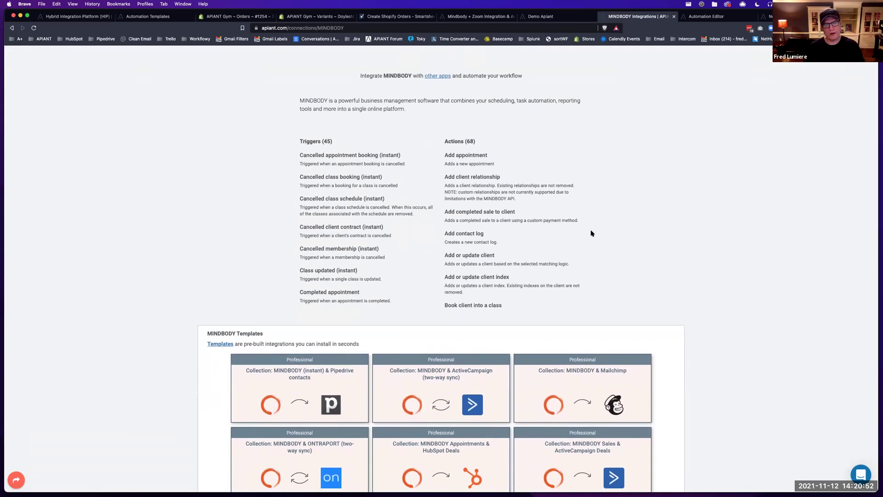
{"action": "scroll", "coordinate": [338, 253], "scroll_direction": "down", "scroll_amount": 10}
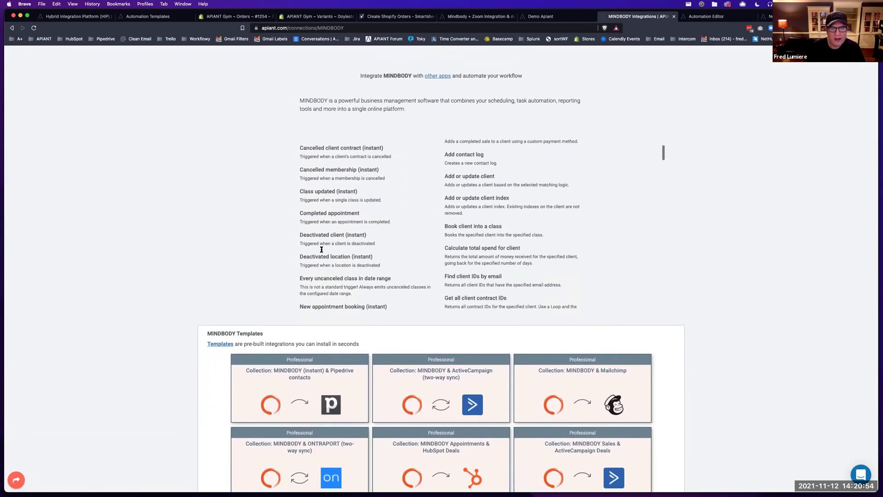
{"action": "scroll", "coordinate": [338, 257], "scroll_direction": "down", "scroll_amount": 15}
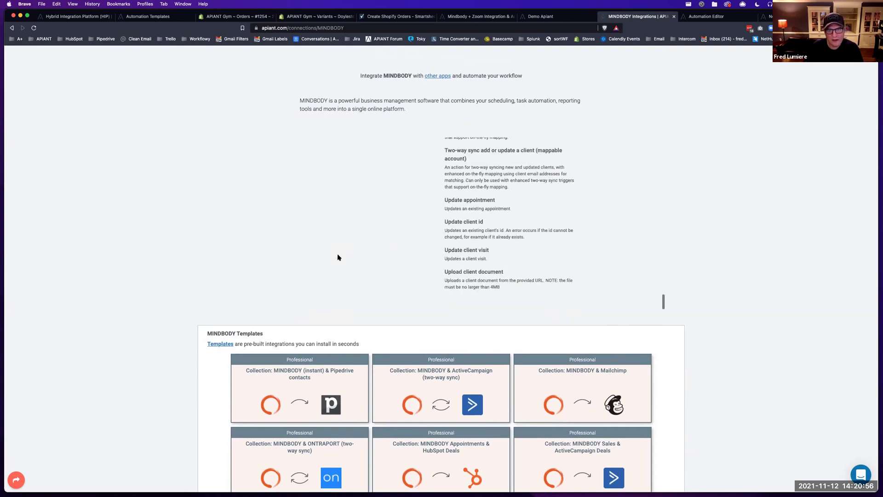
{"action": "scroll", "coordinate": [338, 257], "scroll_direction": "down", "scroll_amount": 10}
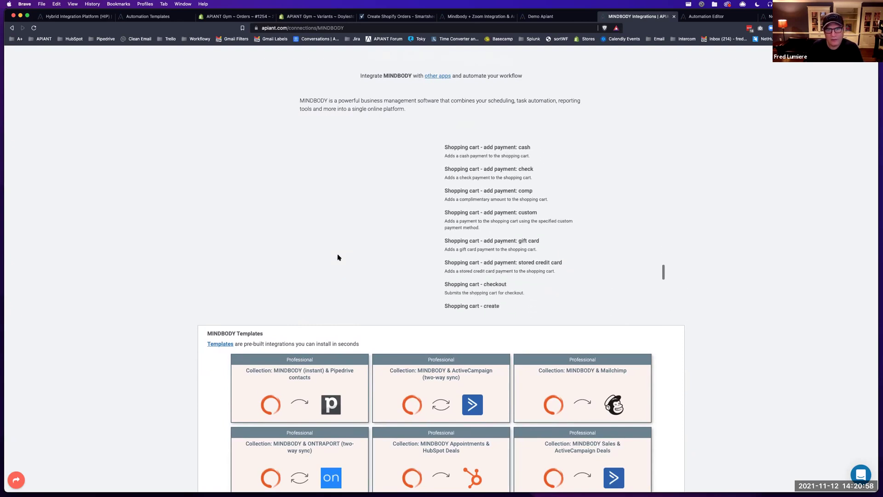
{"action": "scroll", "coordinate": [338, 258], "scroll_direction": "down", "scroll_amount": 4}
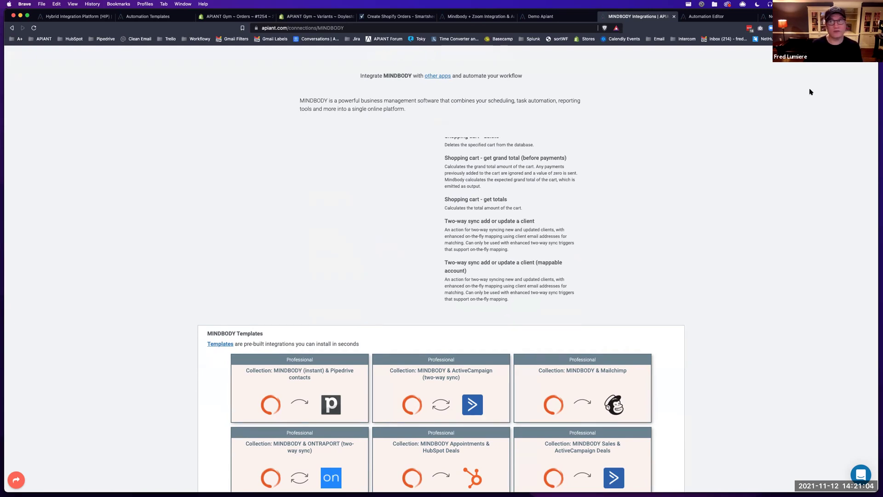
Return to the assembly editor and move the Trigger Two-Way Sync module slightly higher on the canvas
{"action": "key", "text": "ctrl+Tab"}
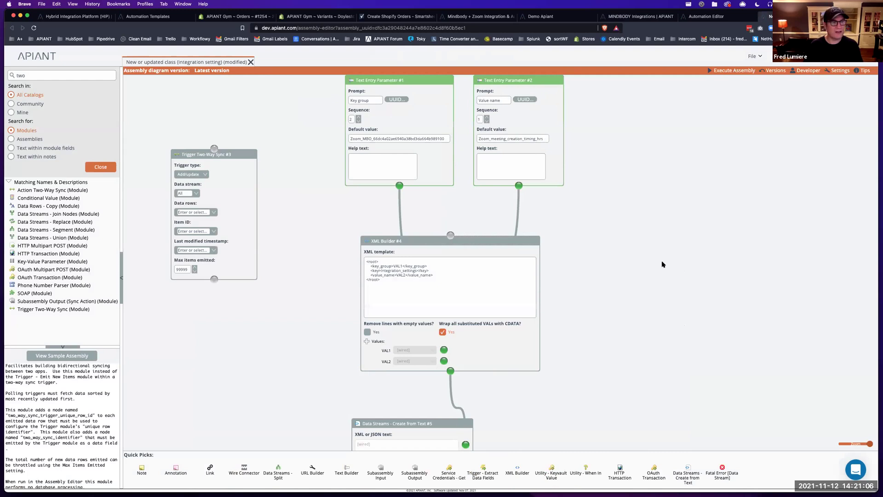
{"action": "left_click_drag", "start_coordinate": [231, 154], "coordinate": [232, 134]}
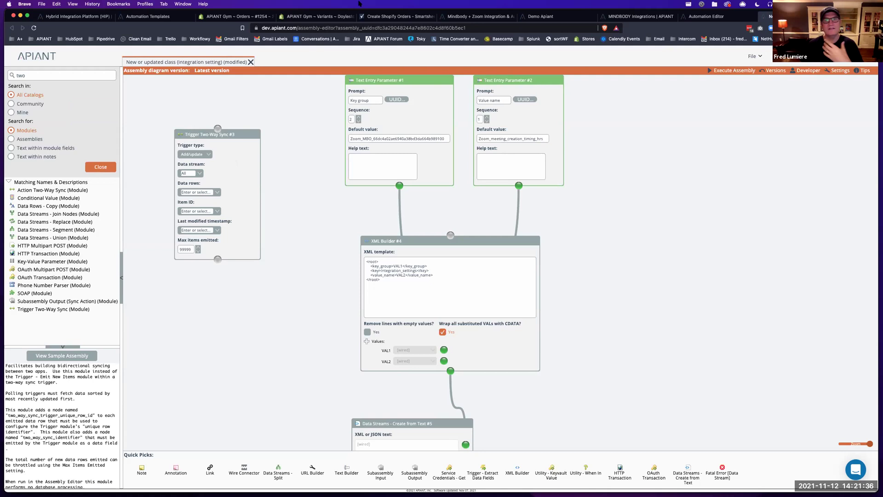
View the start of the Mindbody + Zoom integration page, and return to the MINDBODY integrations page
{"action": "left_click", "coordinate": [467, 17]}
{"action": "scroll", "coordinate": [498, 208], "scroll_direction": "up", "scroll_amount": 20}
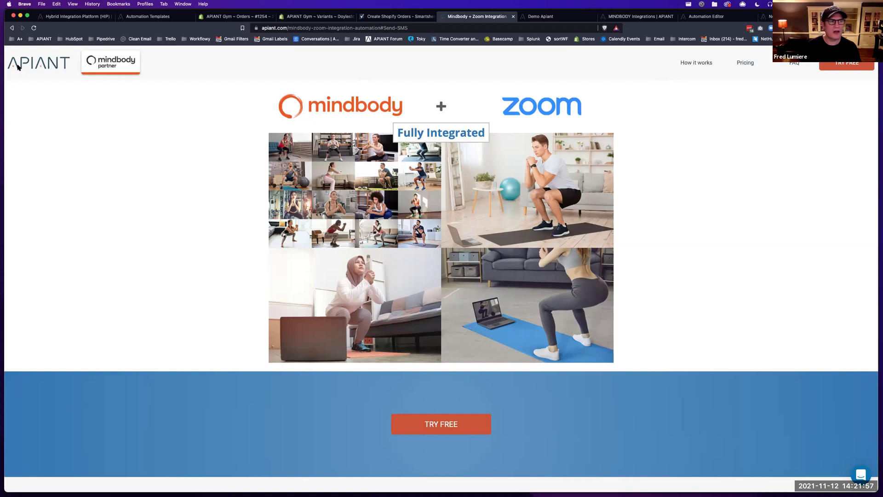
{"action": "left_click", "coordinate": [551, 16]}
{"action": "left_click", "coordinate": [639, 16]}
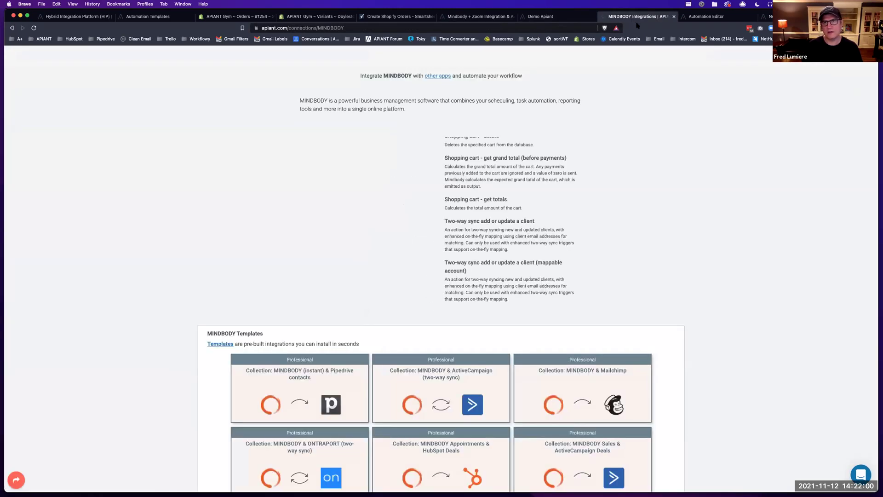
Open DonorPerfect from the supported apps list and look over its triggers, actions and templates
{"action": "left_click", "coordinate": [672, 62]}
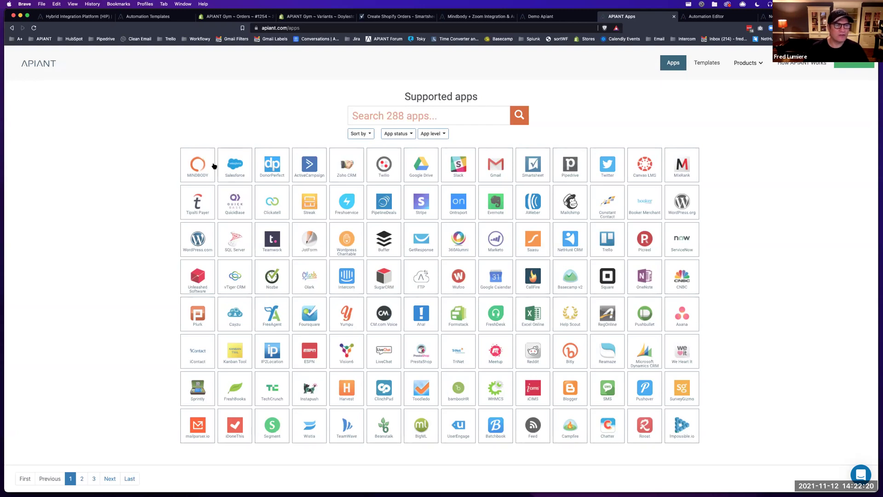
{"action": "left_click", "coordinate": [275, 168]}
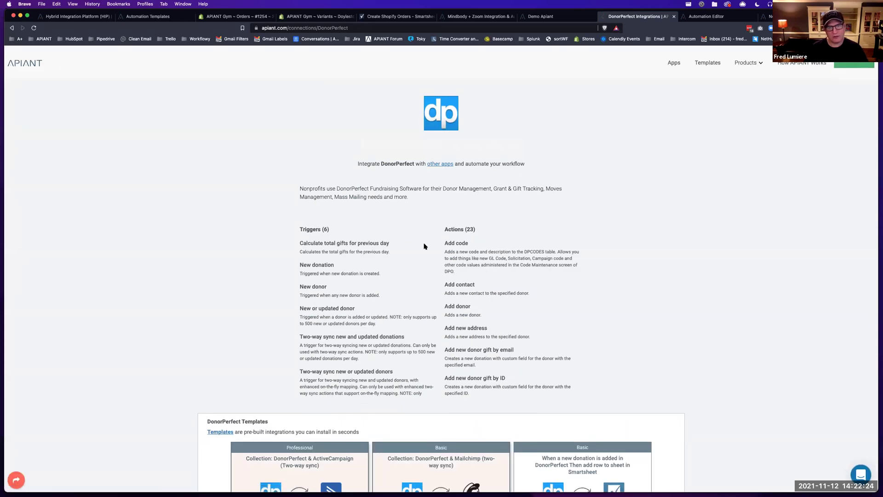
{"action": "scroll", "coordinate": [354, 240], "scroll_direction": "down", "scroll_amount": 1}
{"action": "scroll", "coordinate": [353, 240], "scroll_direction": "down", "scroll_amount": 2}
{"action": "scroll", "coordinate": [352, 241], "scroll_direction": "up", "scroll_amount": 4}
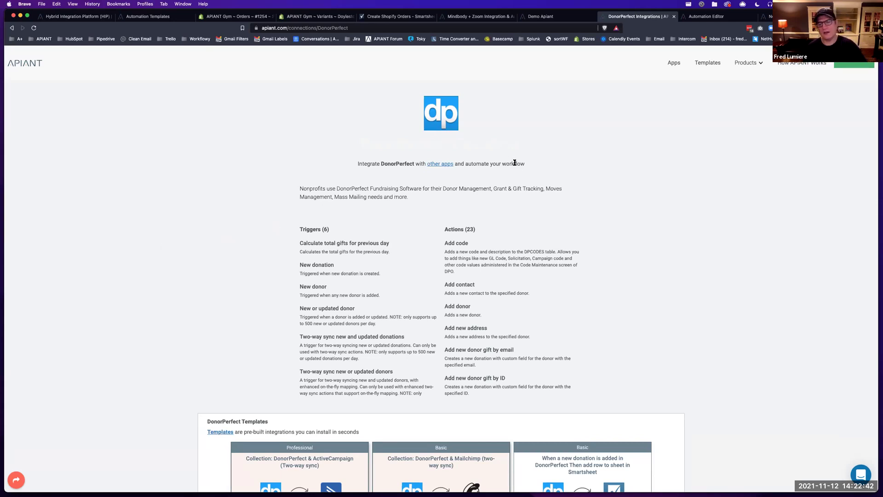
Go back to the supported apps list, open the APIANT home page and look through its Cloud and Dedicated offerings
{"action": "left_click", "coordinate": [674, 63]}
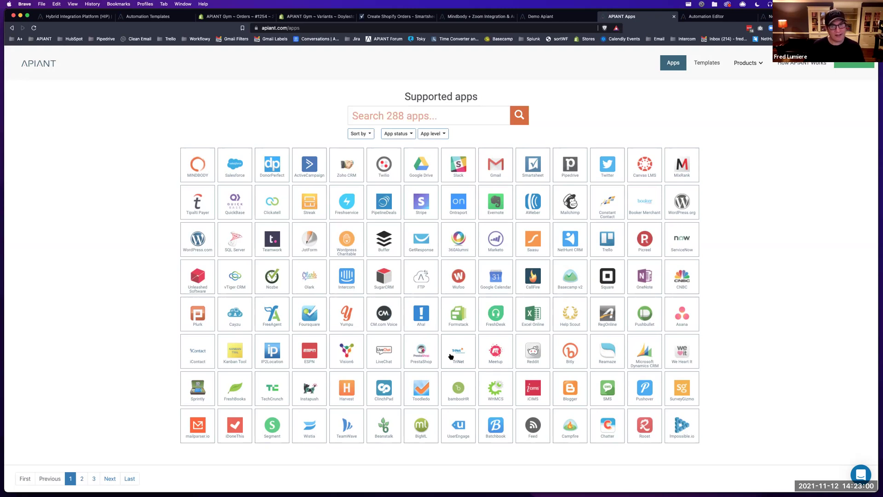
{"action": "left_click", "coordinate": [43, 72]}
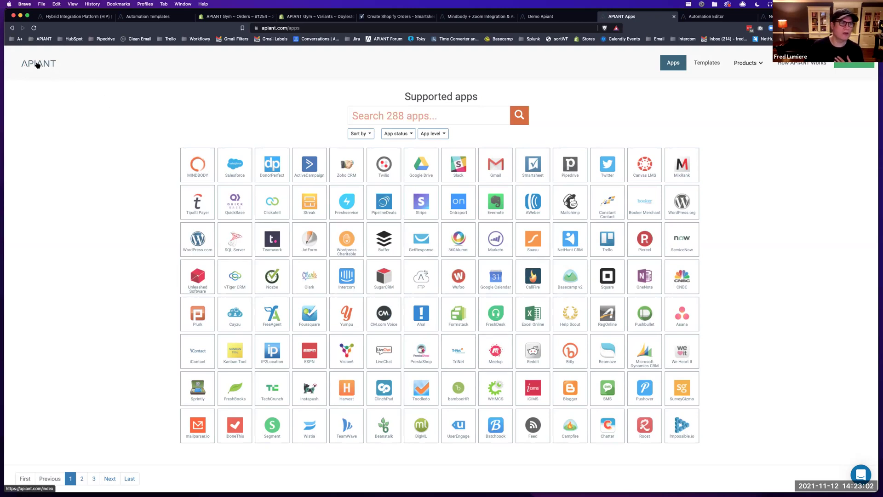
{"action": "scroll", "coordinate": [251, 329], "scroll_direction": "down", "scroll_amount": 15}
{"action": "scroll", "coordinate": [251, 332], "scroll_direction": "down", "scroll_amount": 4}
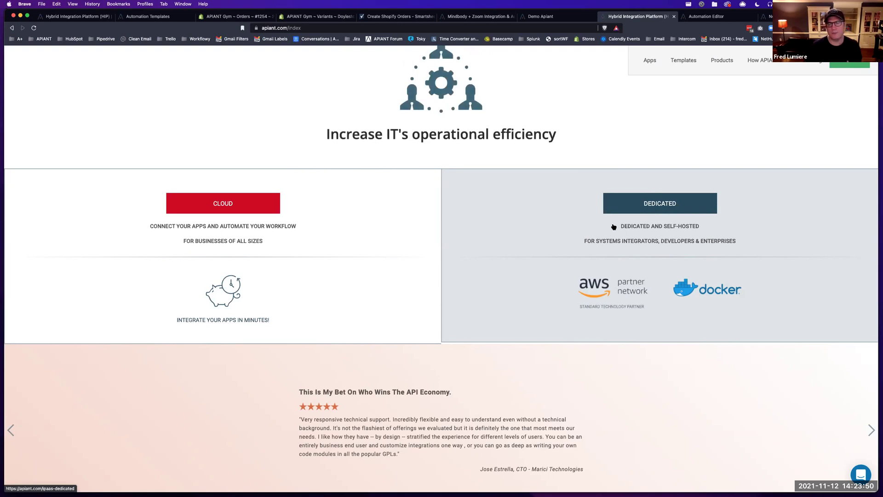
{"action": "scroll", "coordinate": [616, 225], "scroll_direction": "up", "scroll_amount": 8}
{"action": "scroll", "coordinate": [616, 225], "scroll_direction": "up", "scroll_amount": 10}
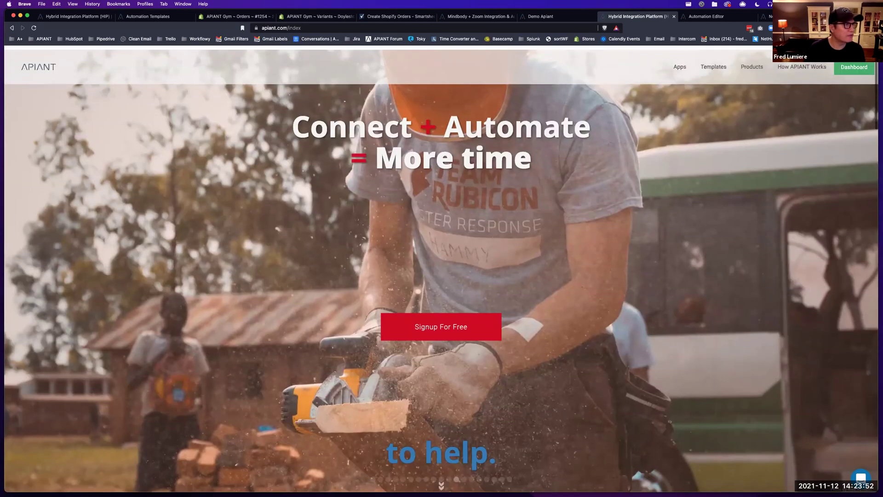